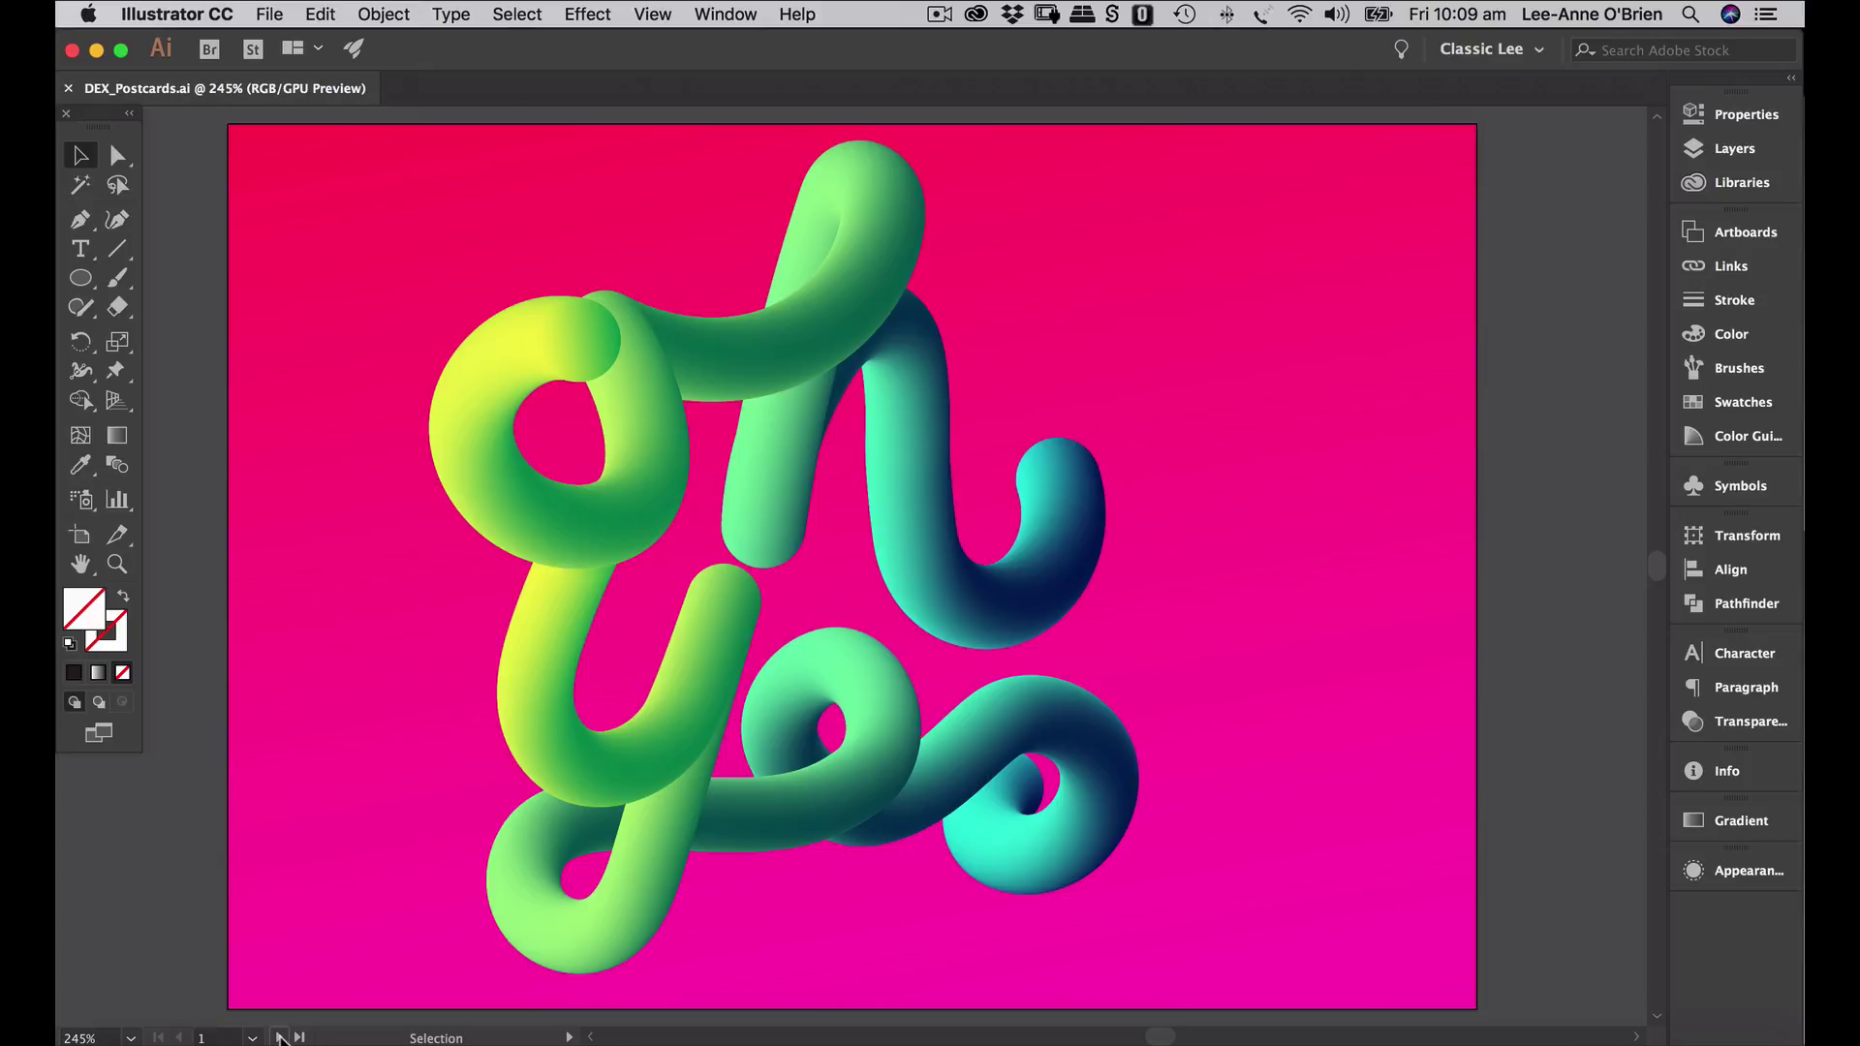
- Look through the four postcard artboards of the finished lettering artwork and return to the first one
click(280, 1037)
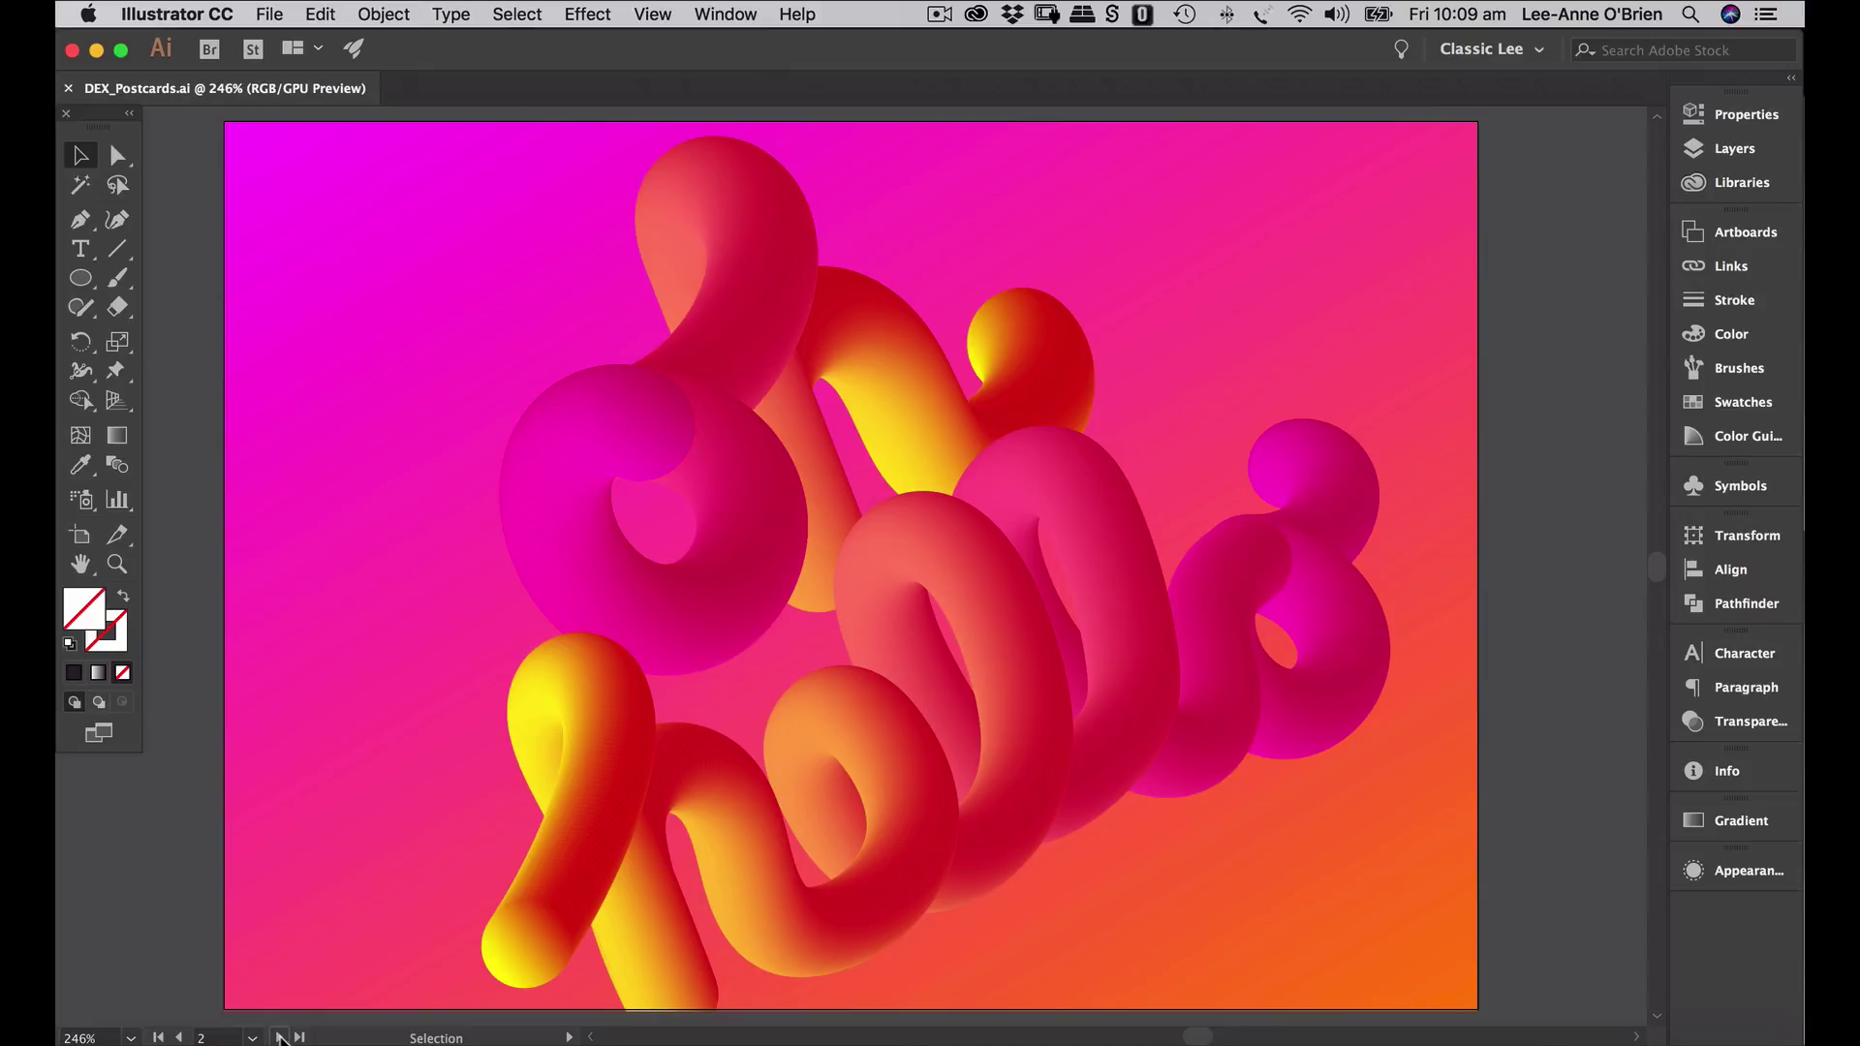
click(280, 1037)
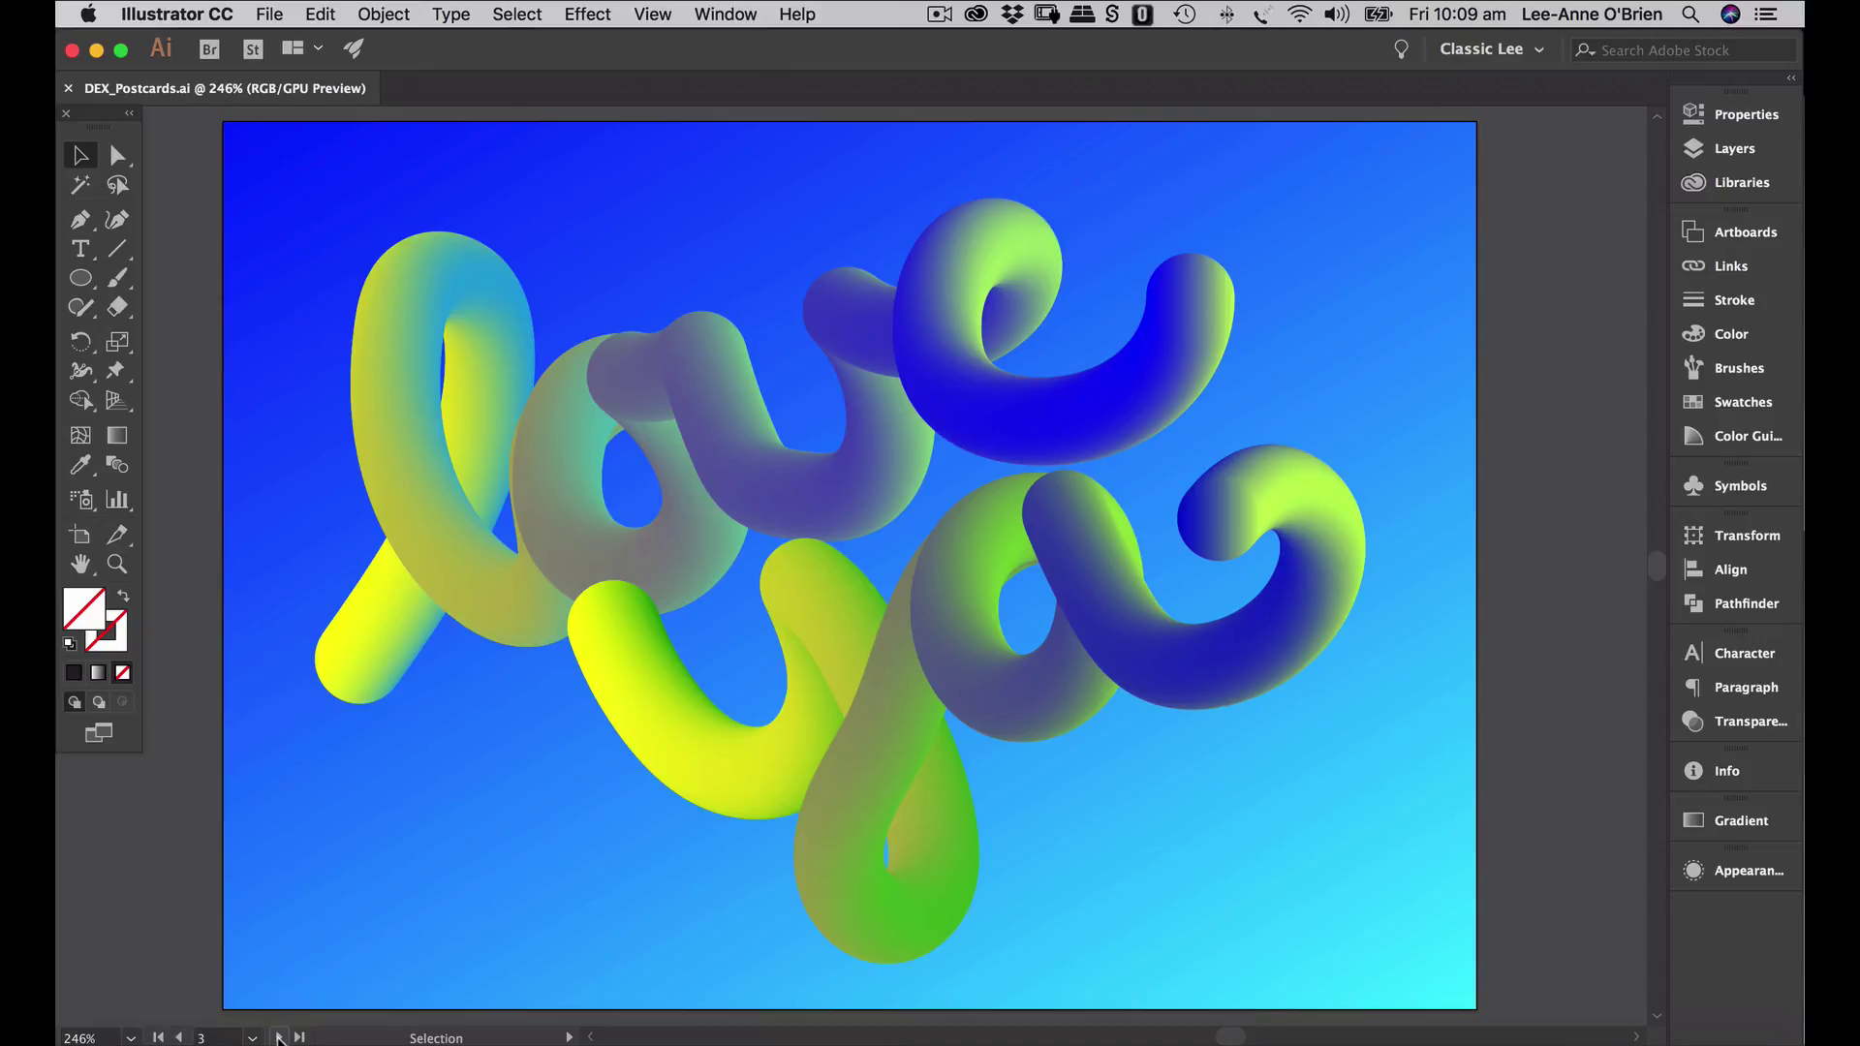
click(280, 1038)
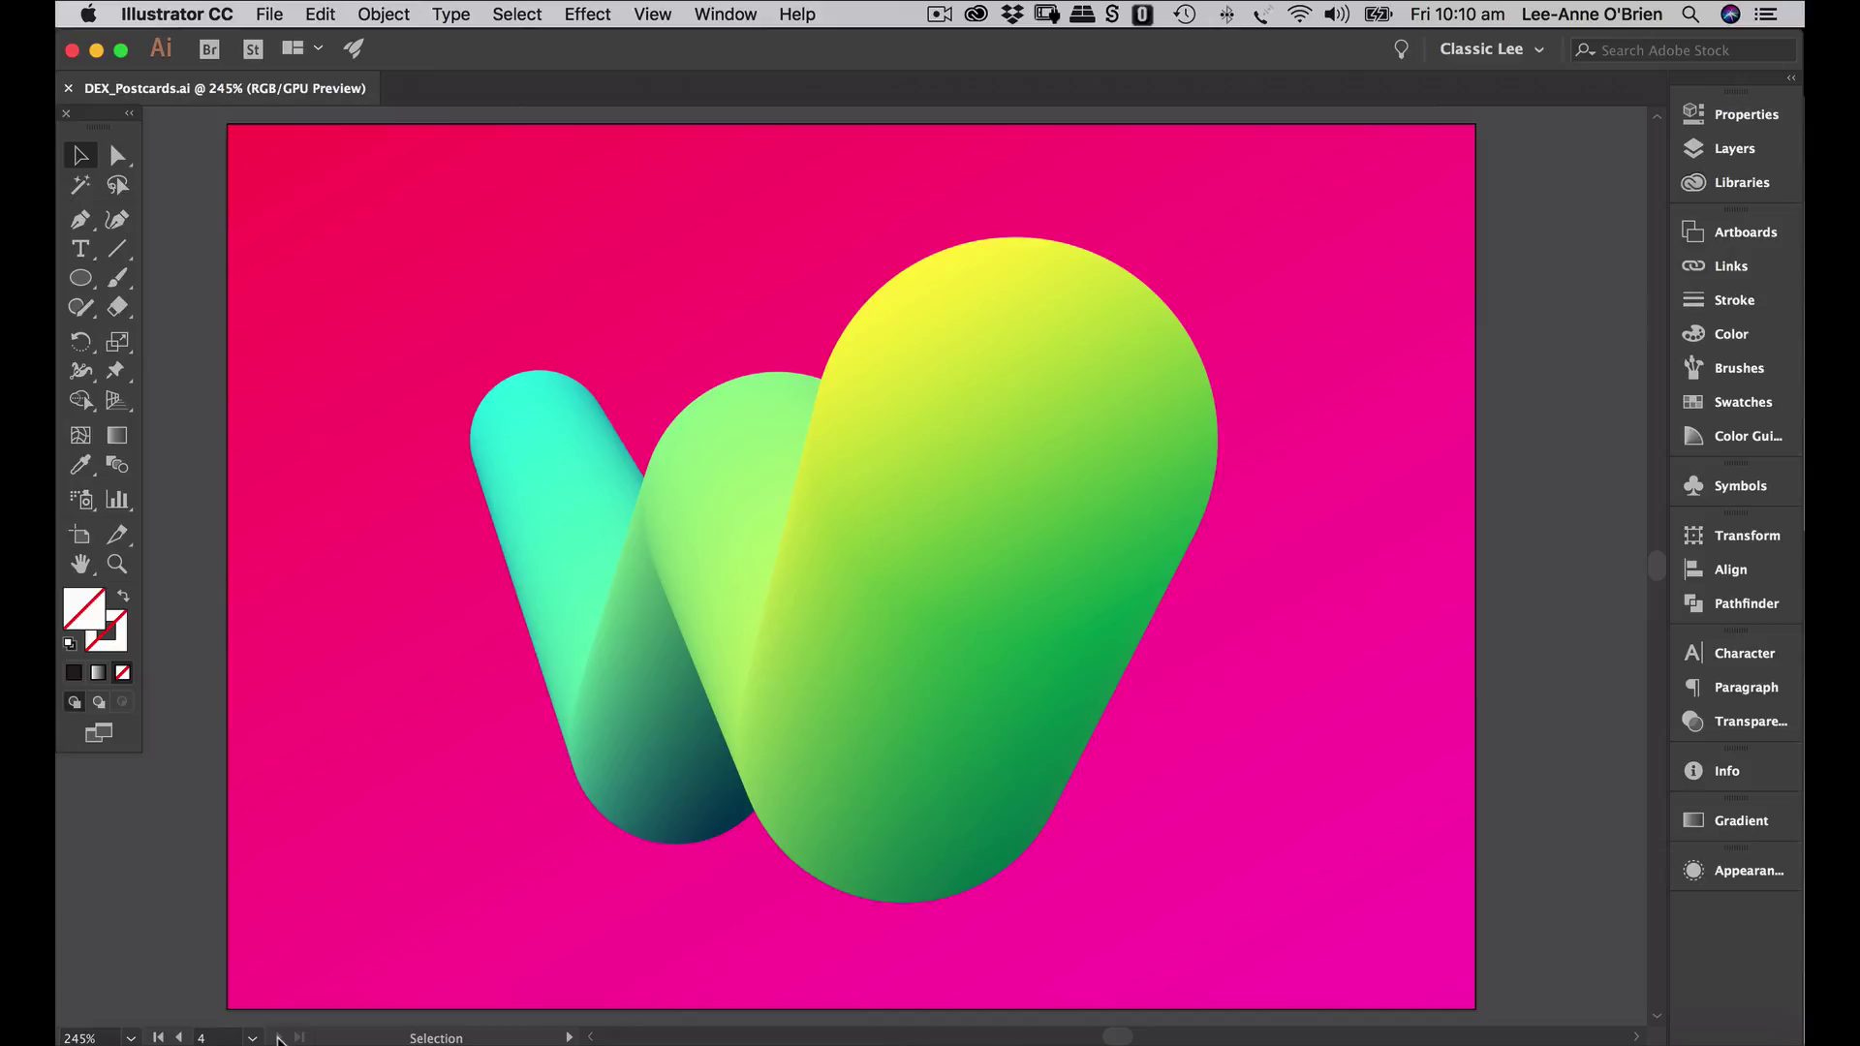
click(157, 1038)
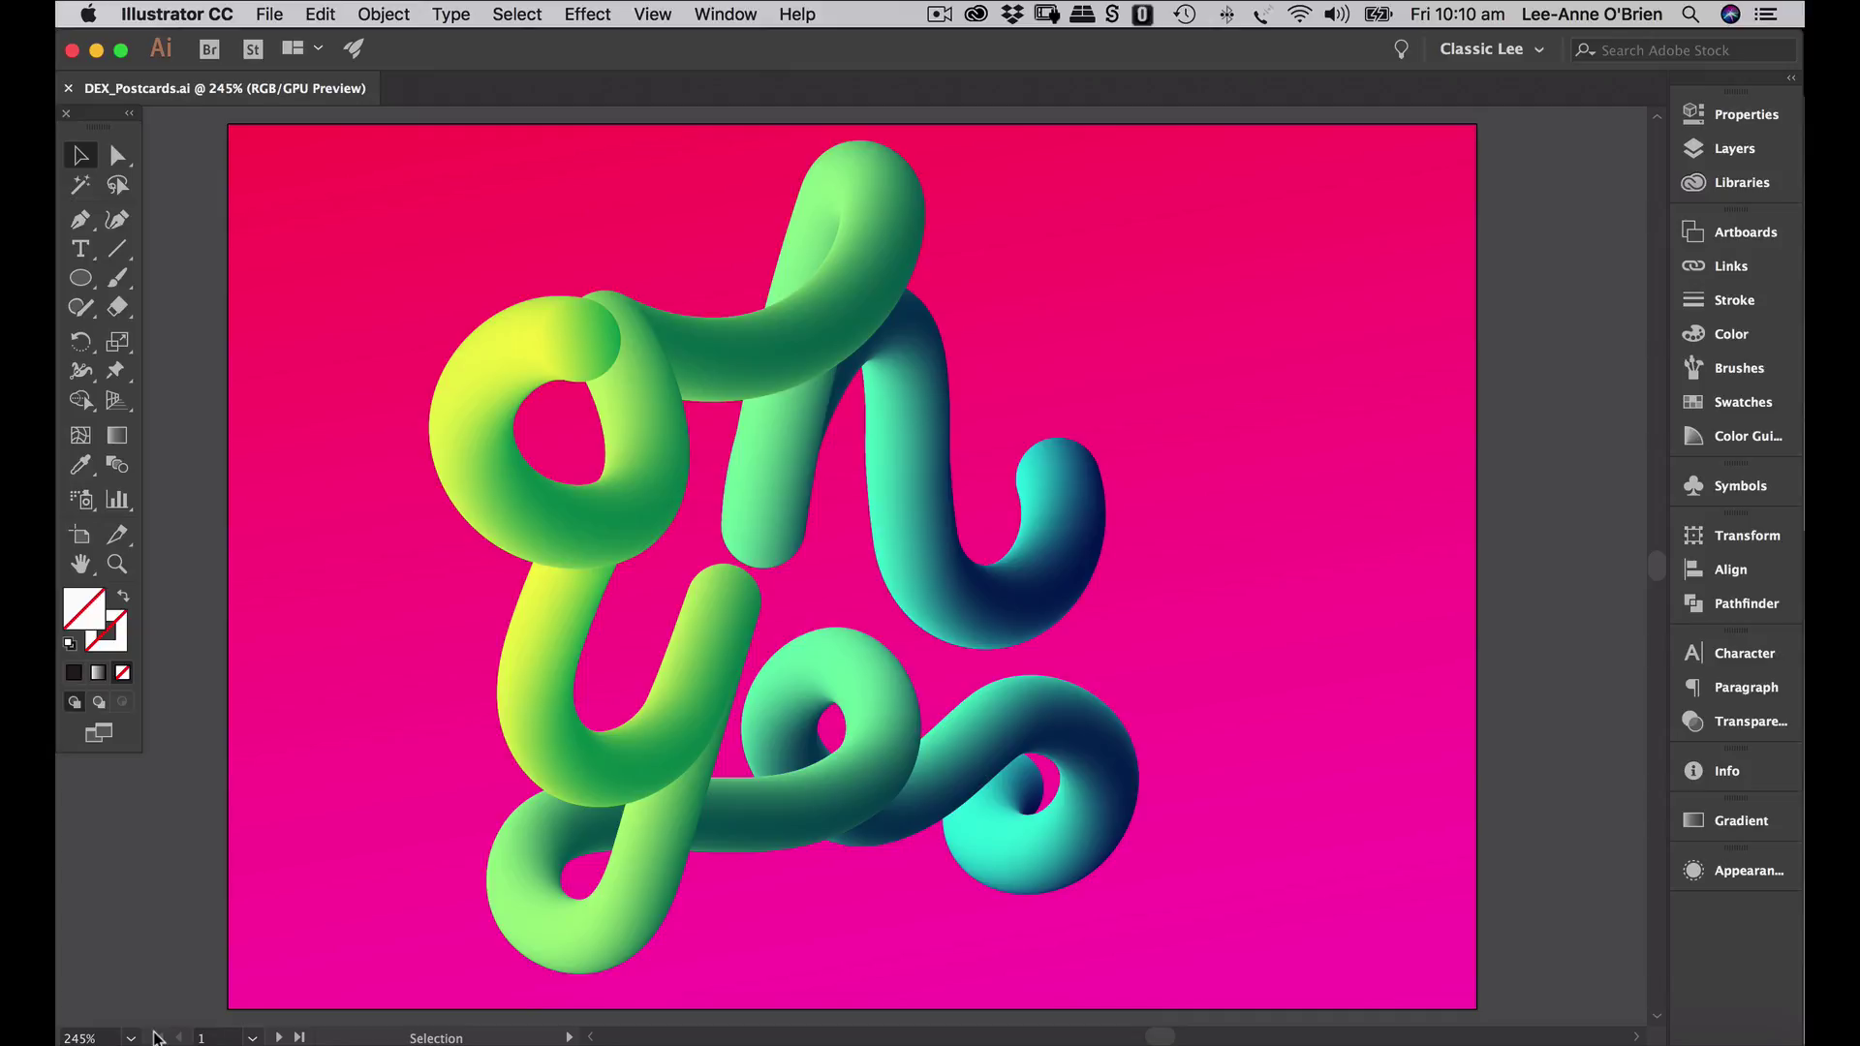
- Create a new 148 x 105 mm landscape document and draw a circle about 7.9 mm wide in the artboard's upper-left area
key(super+n)
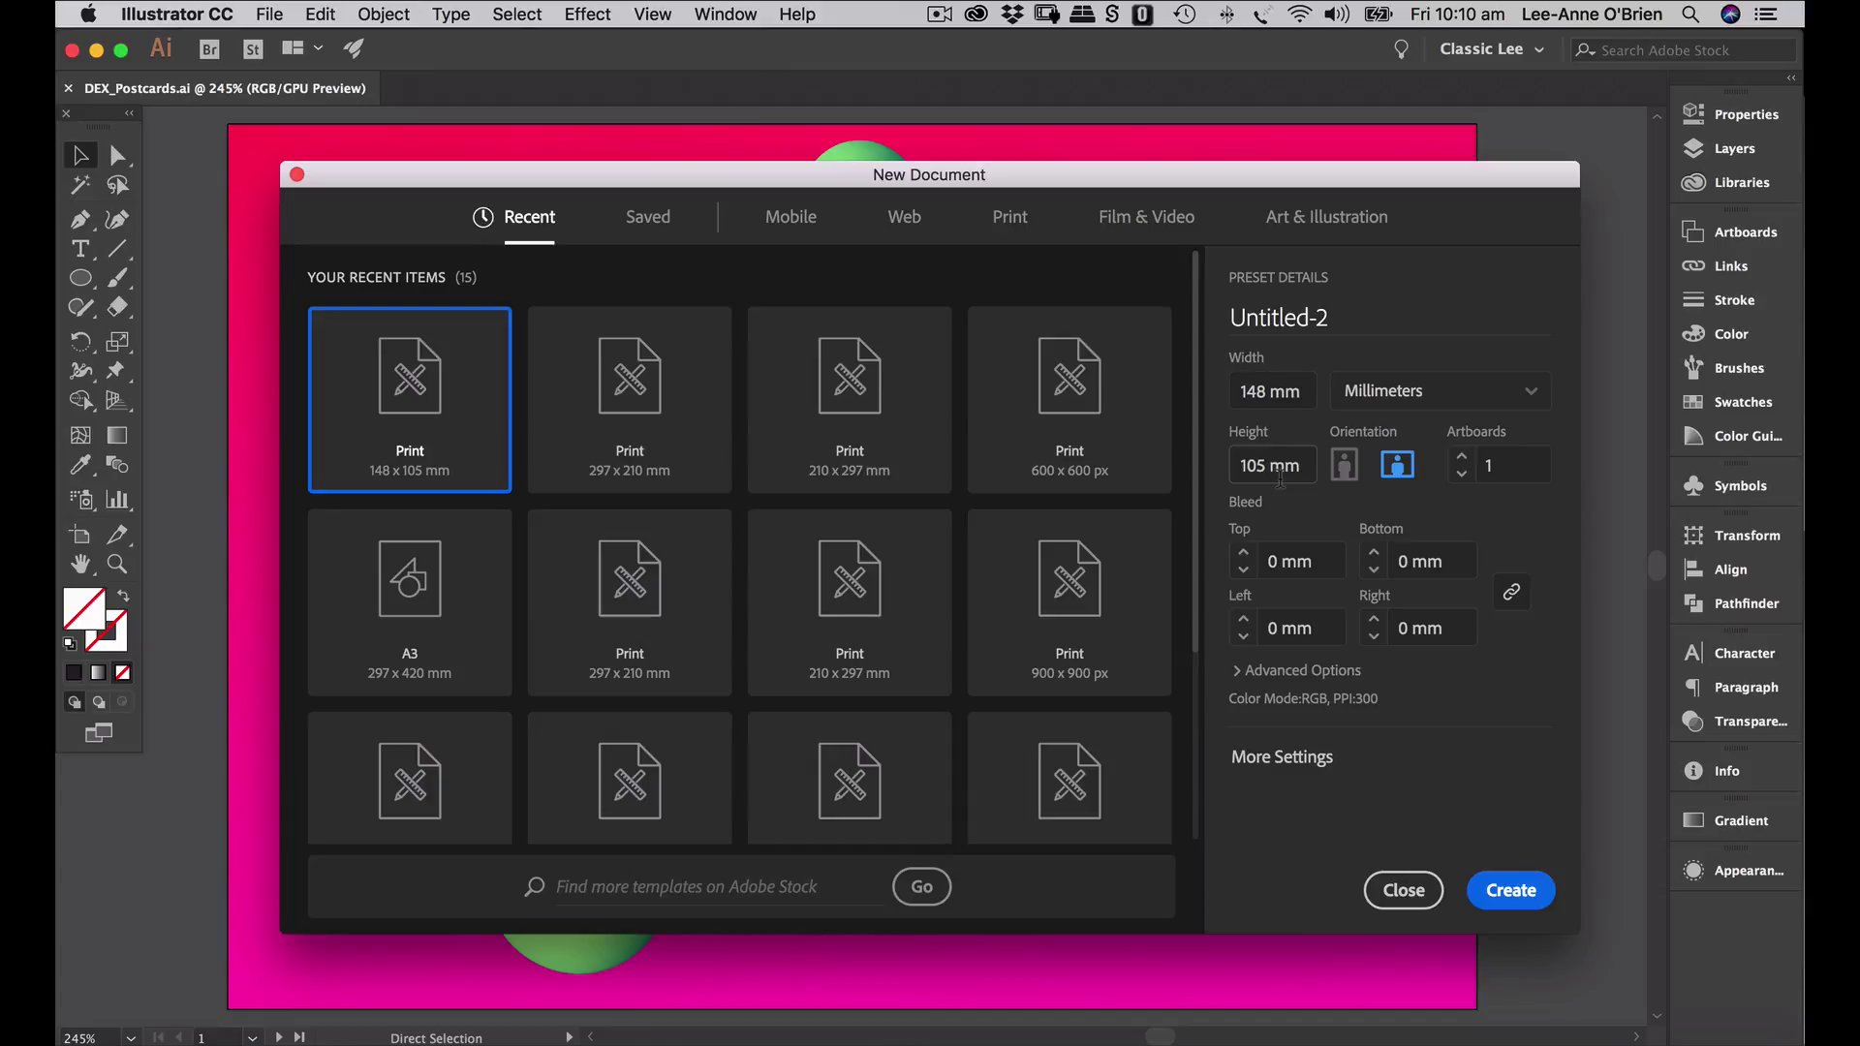
click(1519, 889)
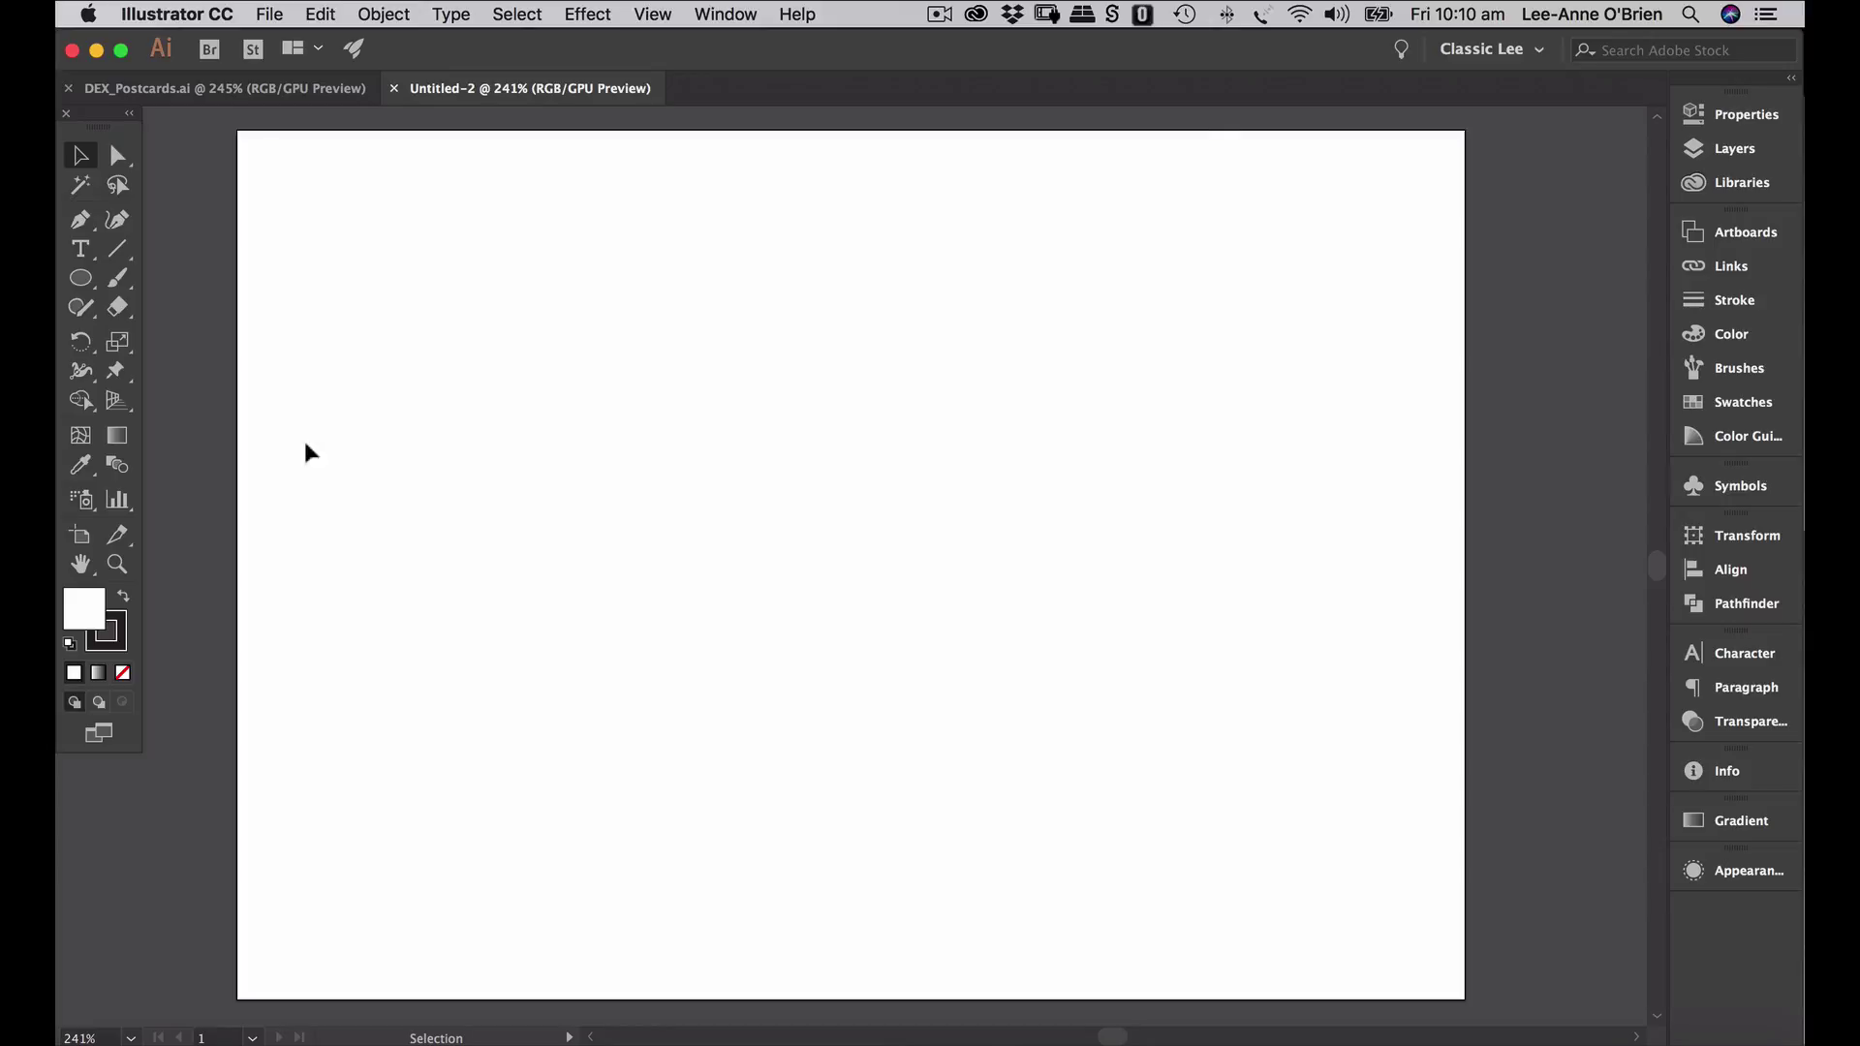
click(85, 280)
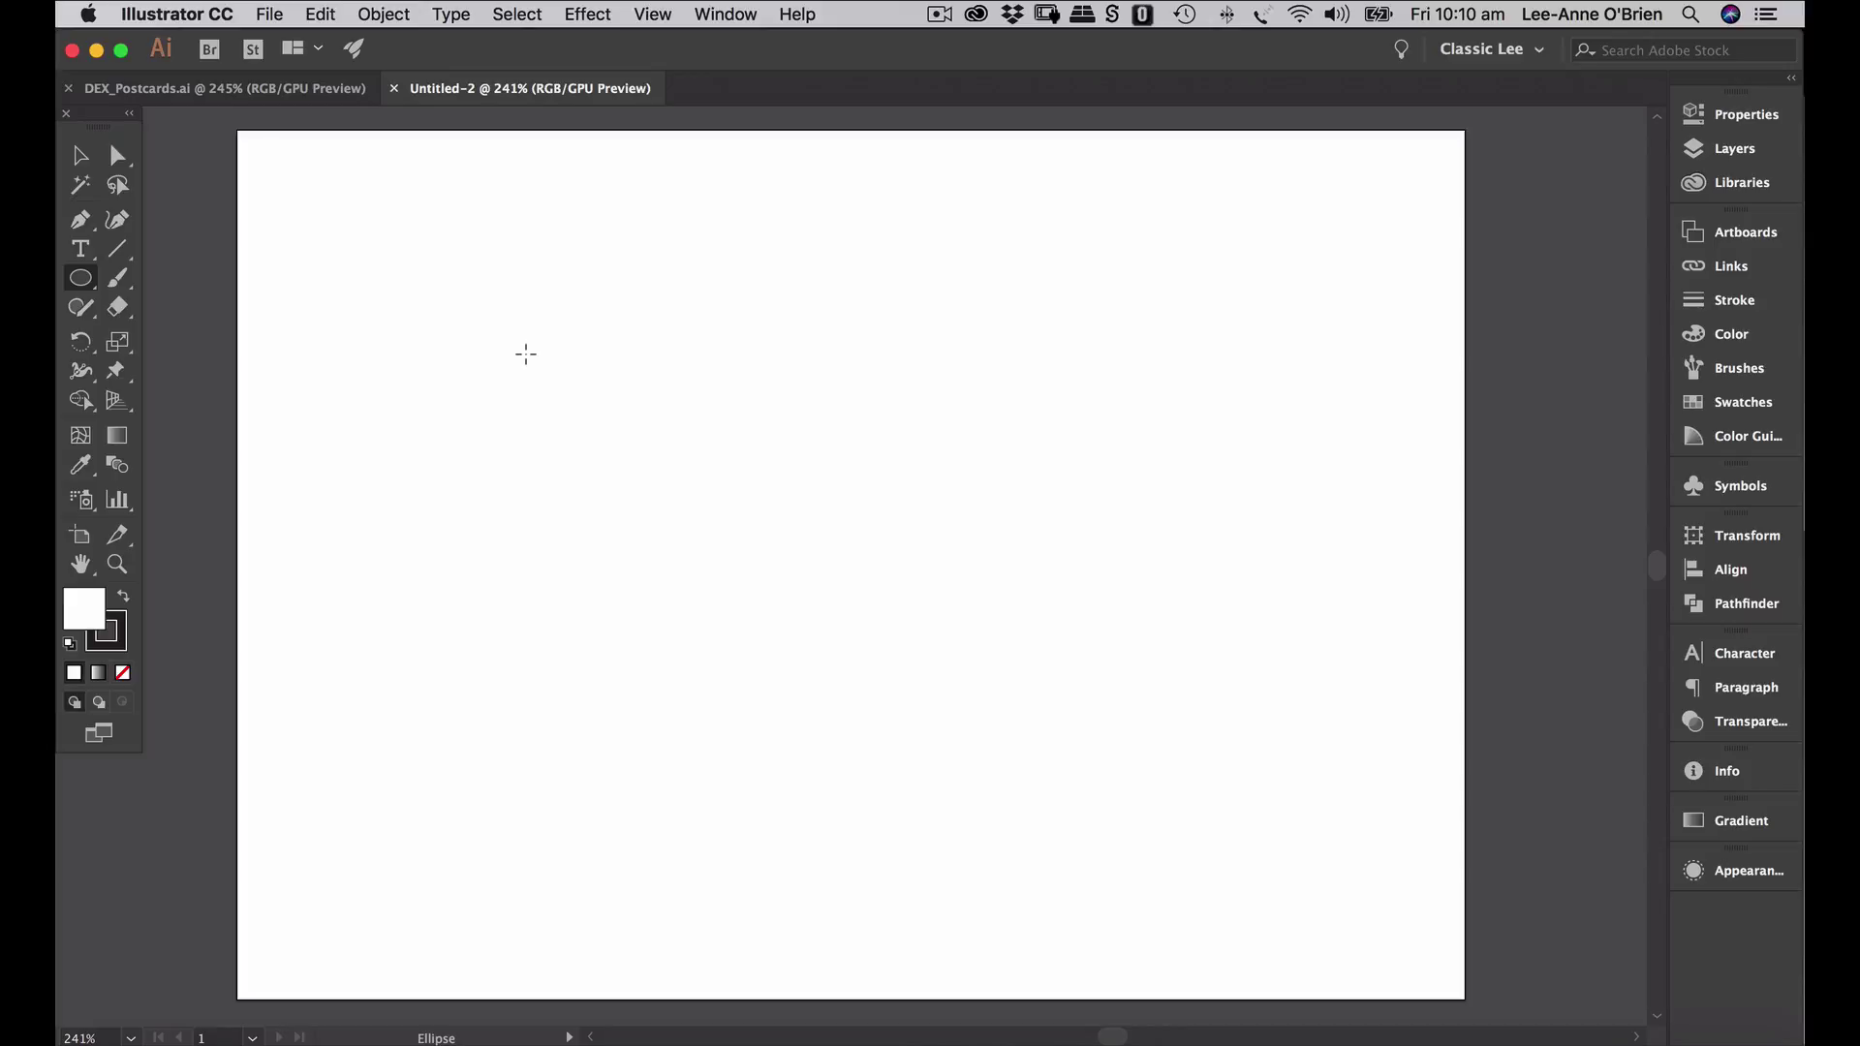
drag(524, 353, 558, 335)
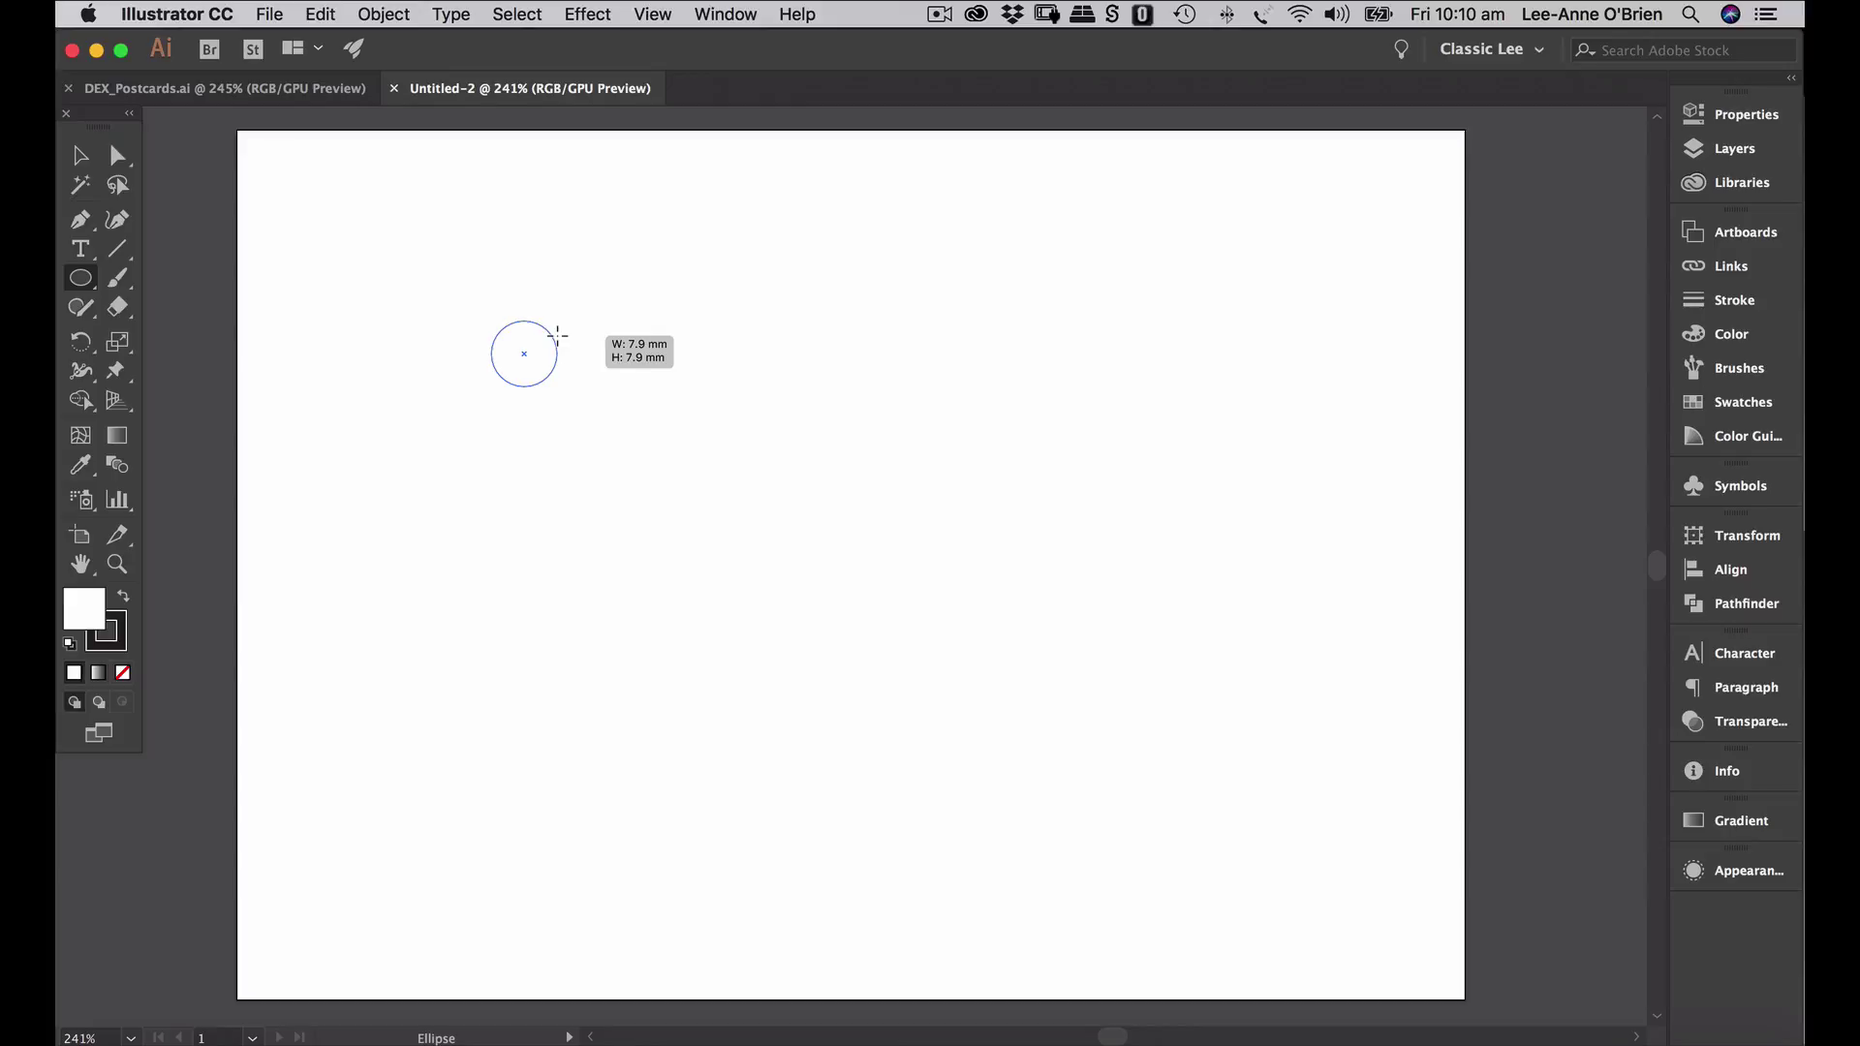
drag(558, 336, 558, 335)
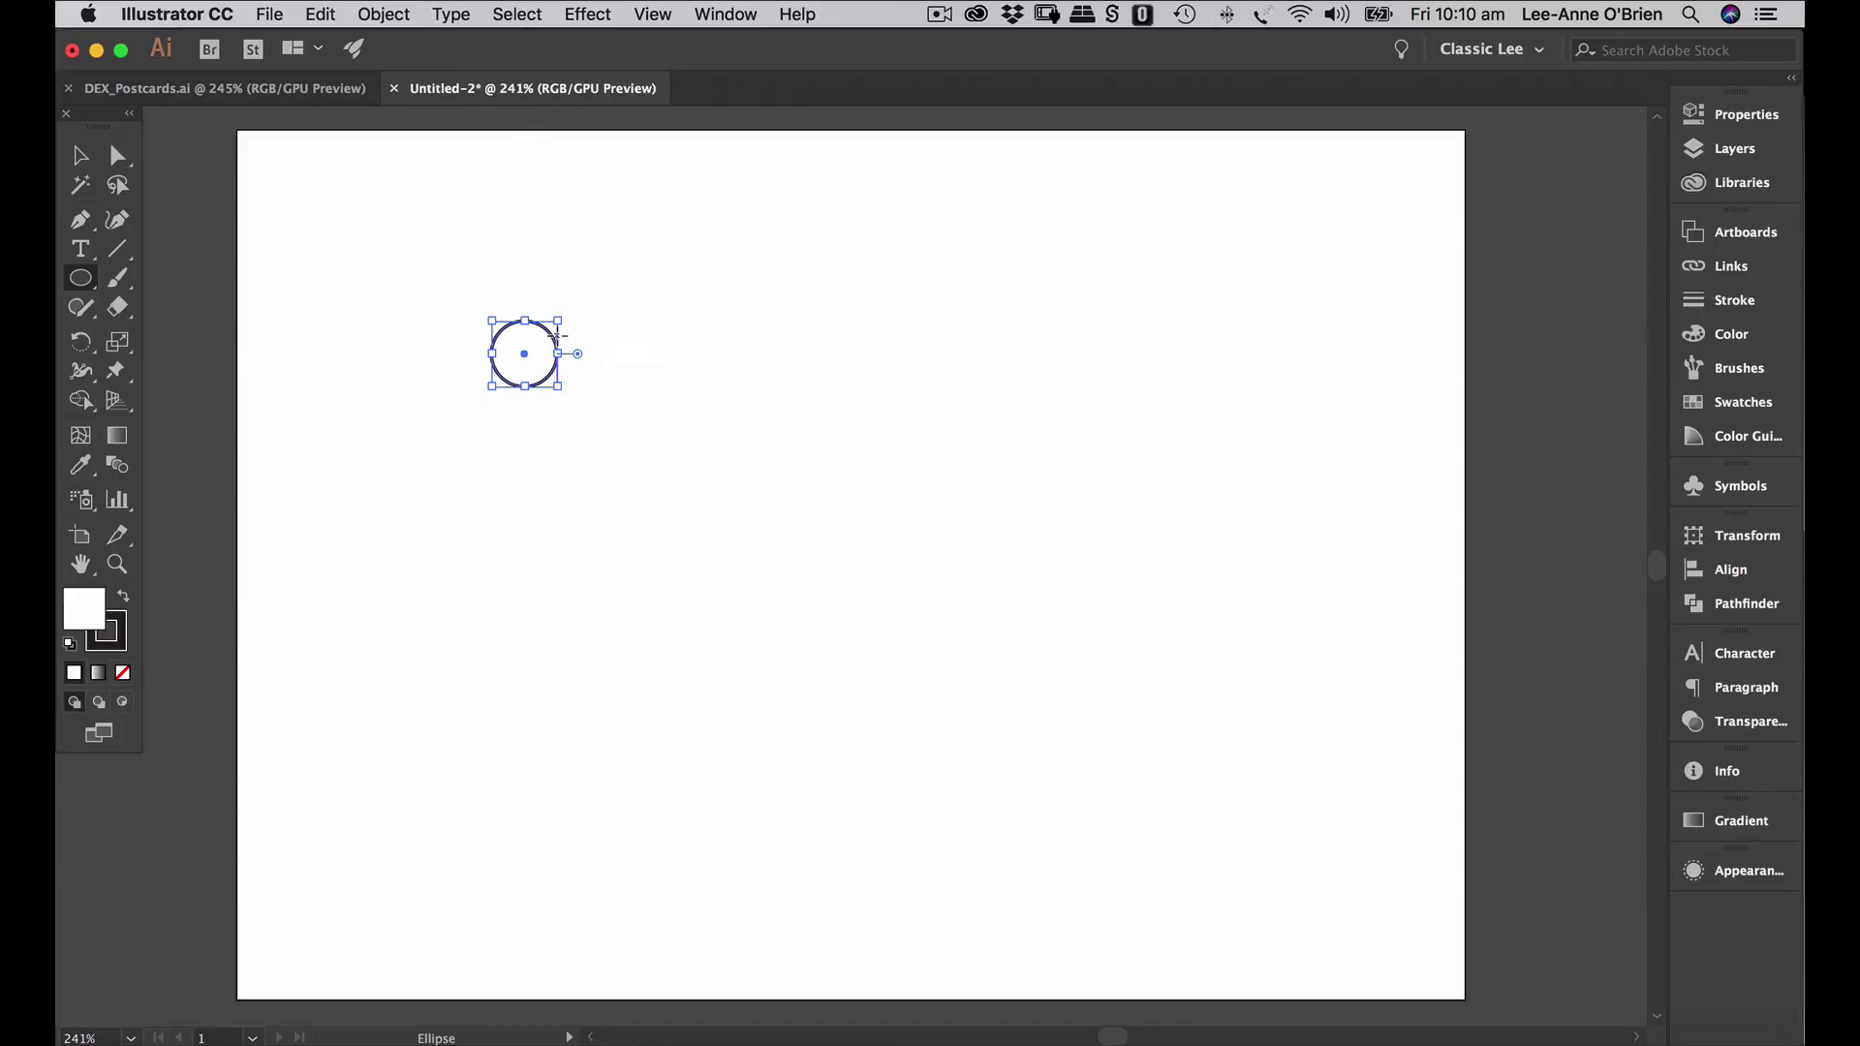
- Remove the circle's stroke and apply the default white-to-black linear gradient to its fill
click(107, 632)
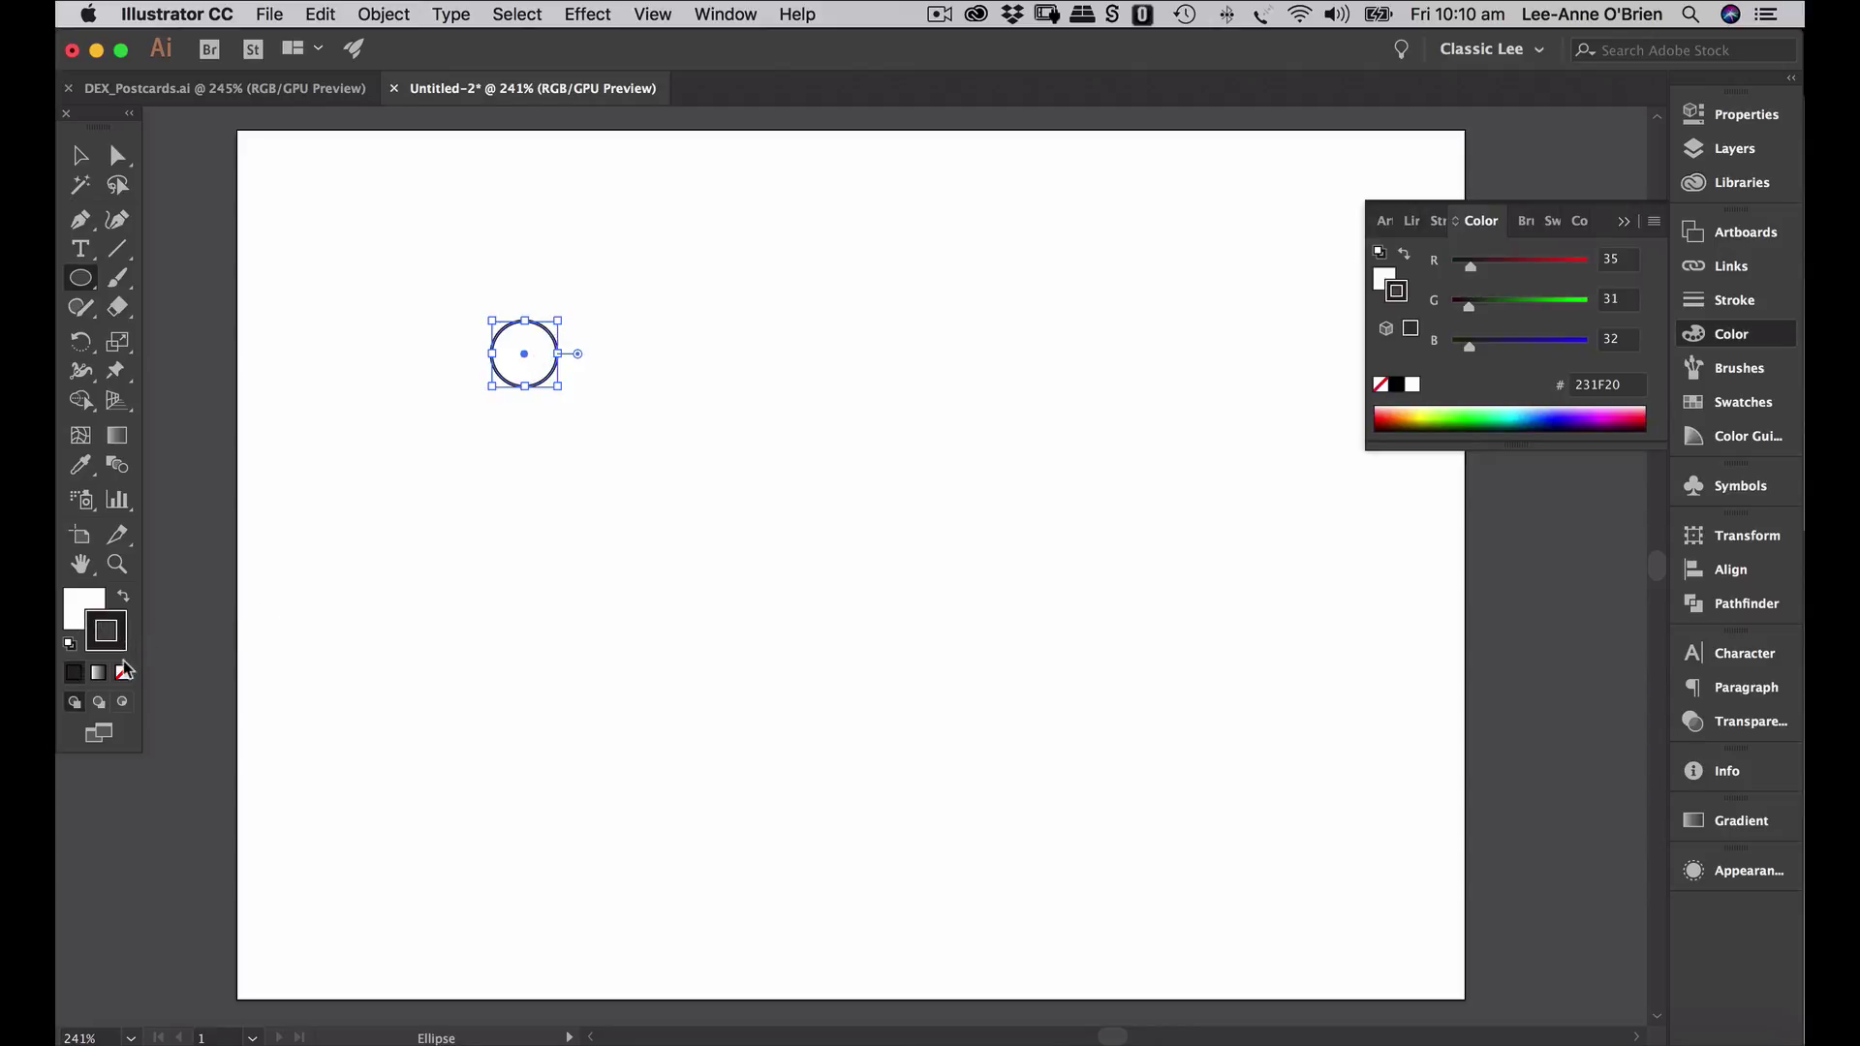
click(122, 673)
click(83, 610)
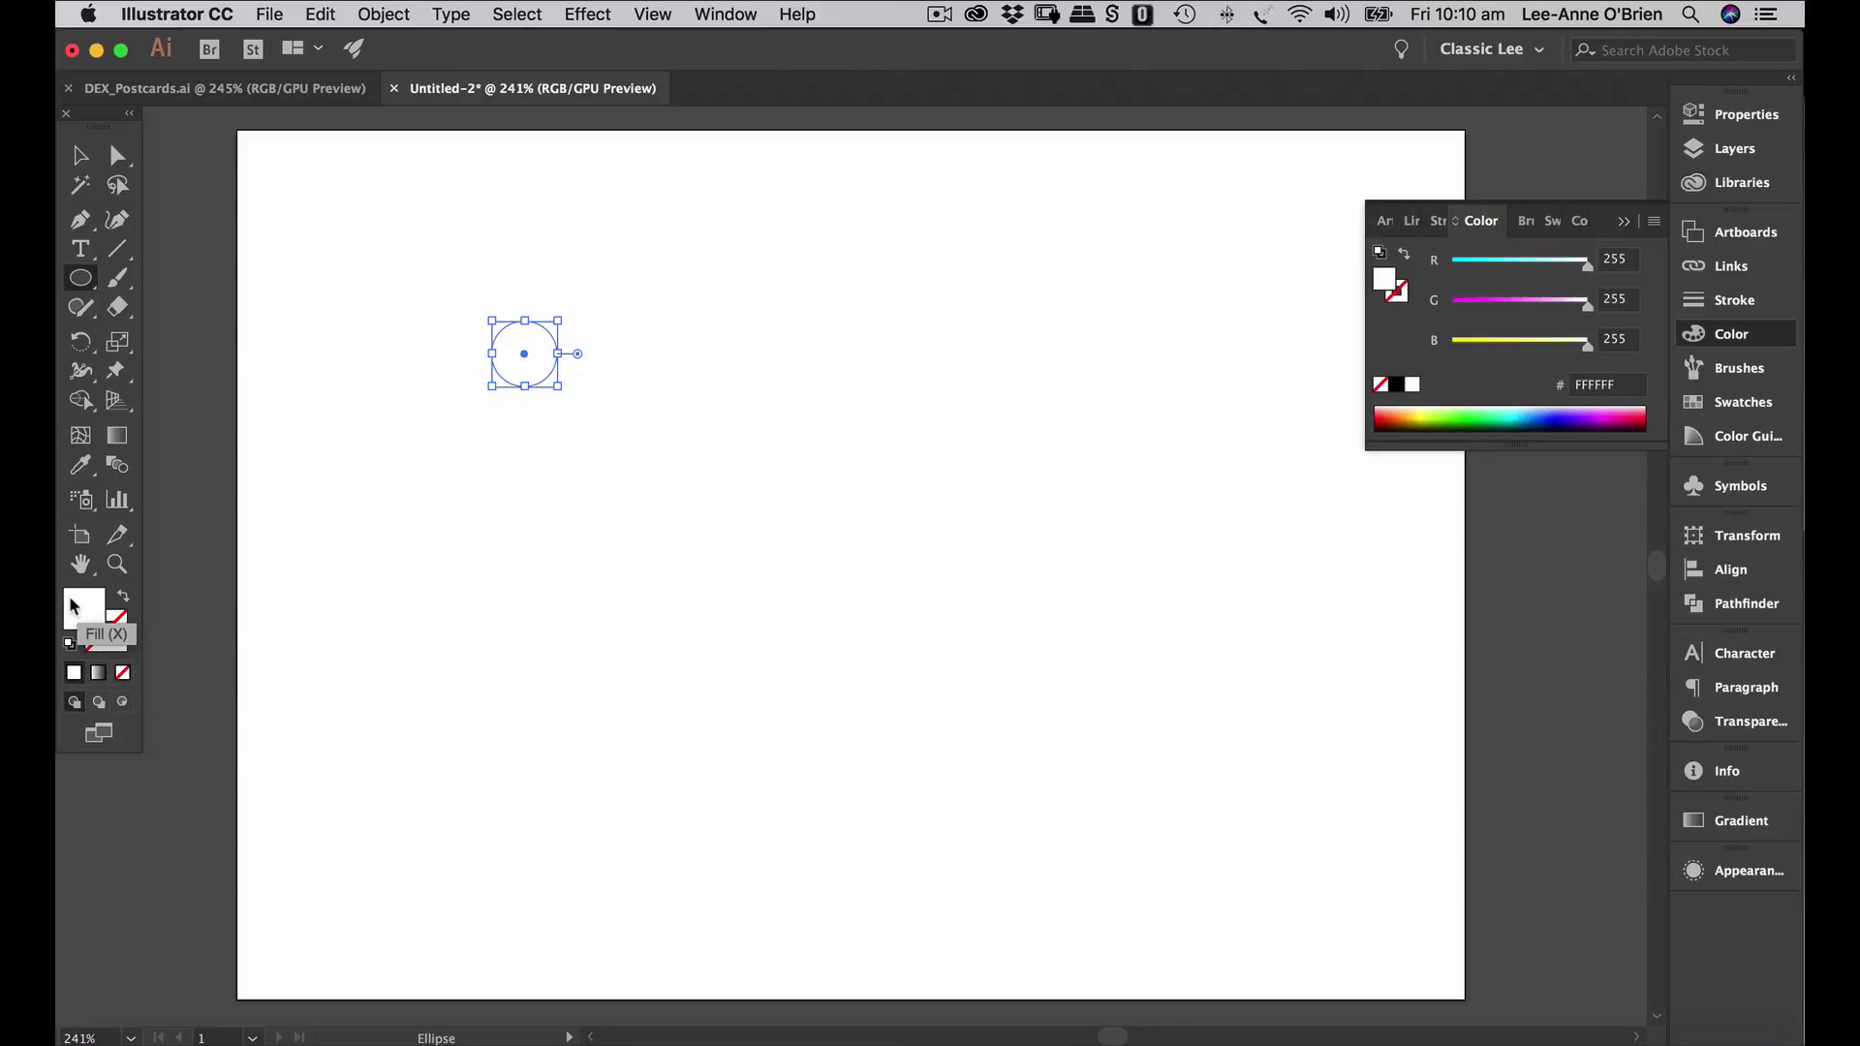
click(1735, 821)
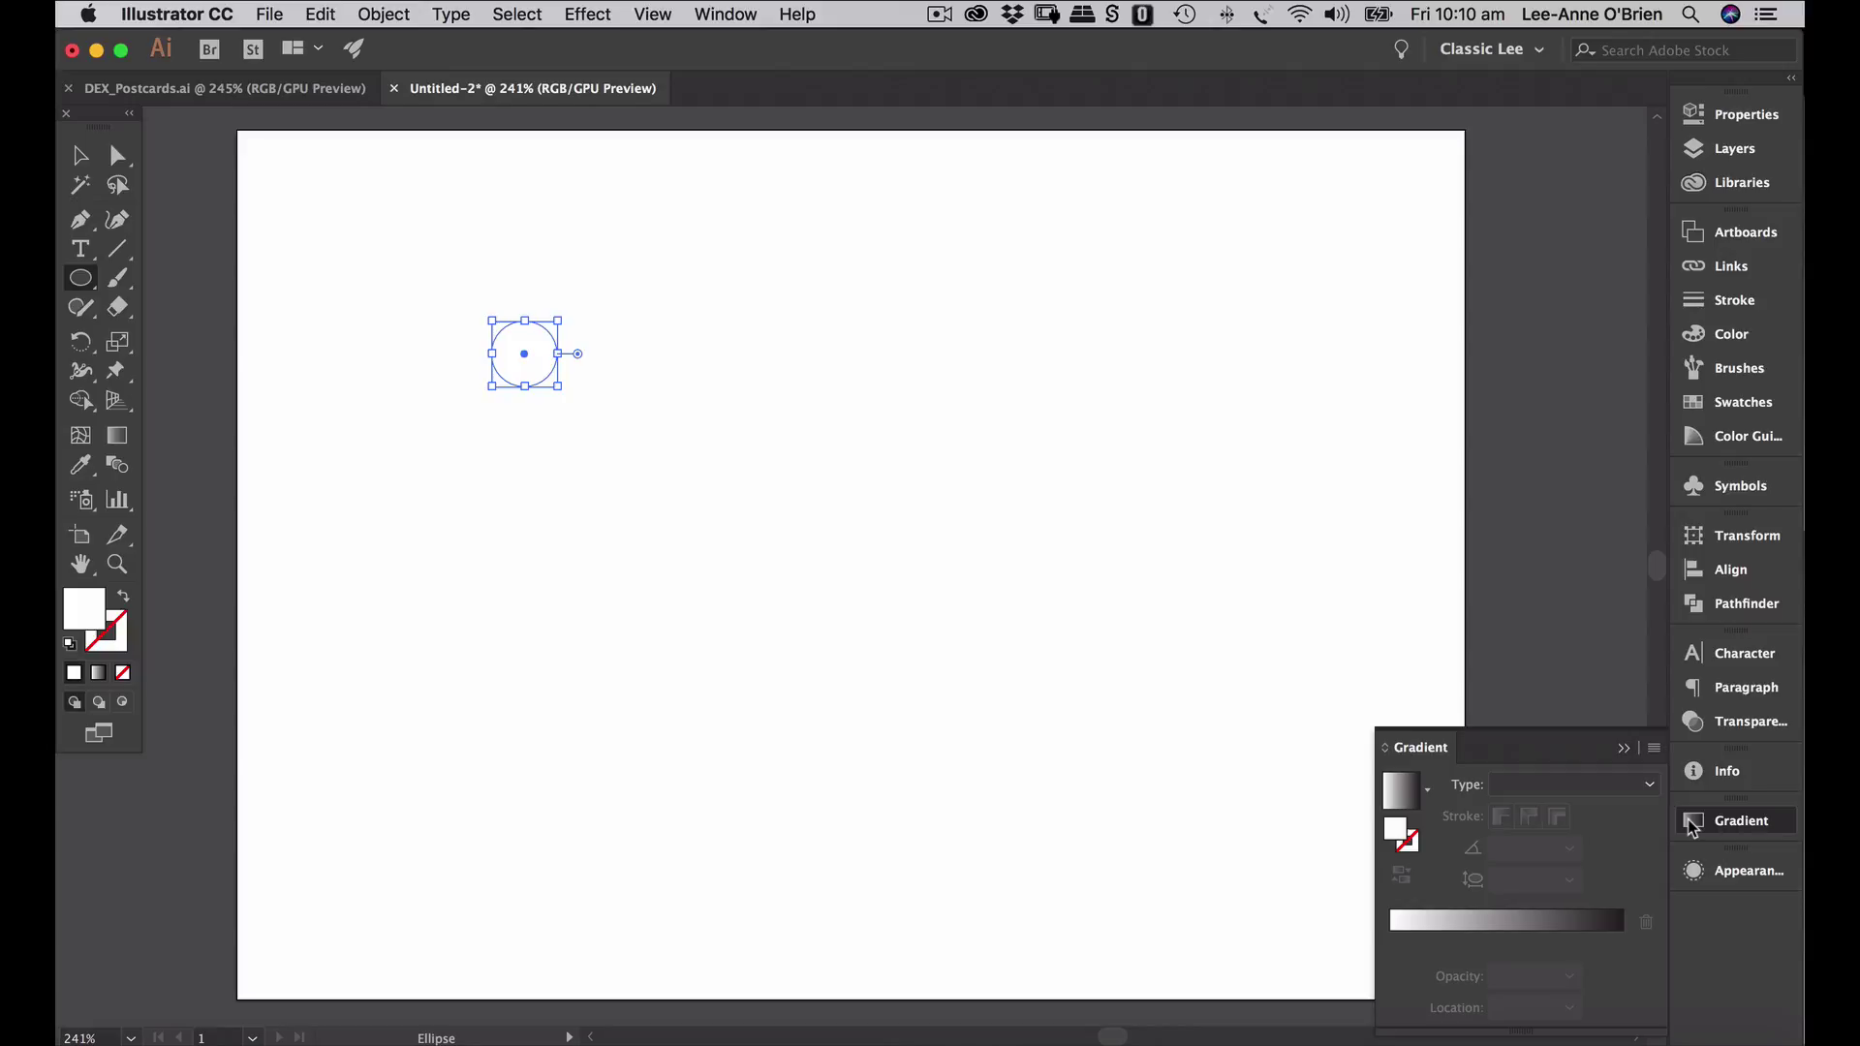
click(1410, 797)
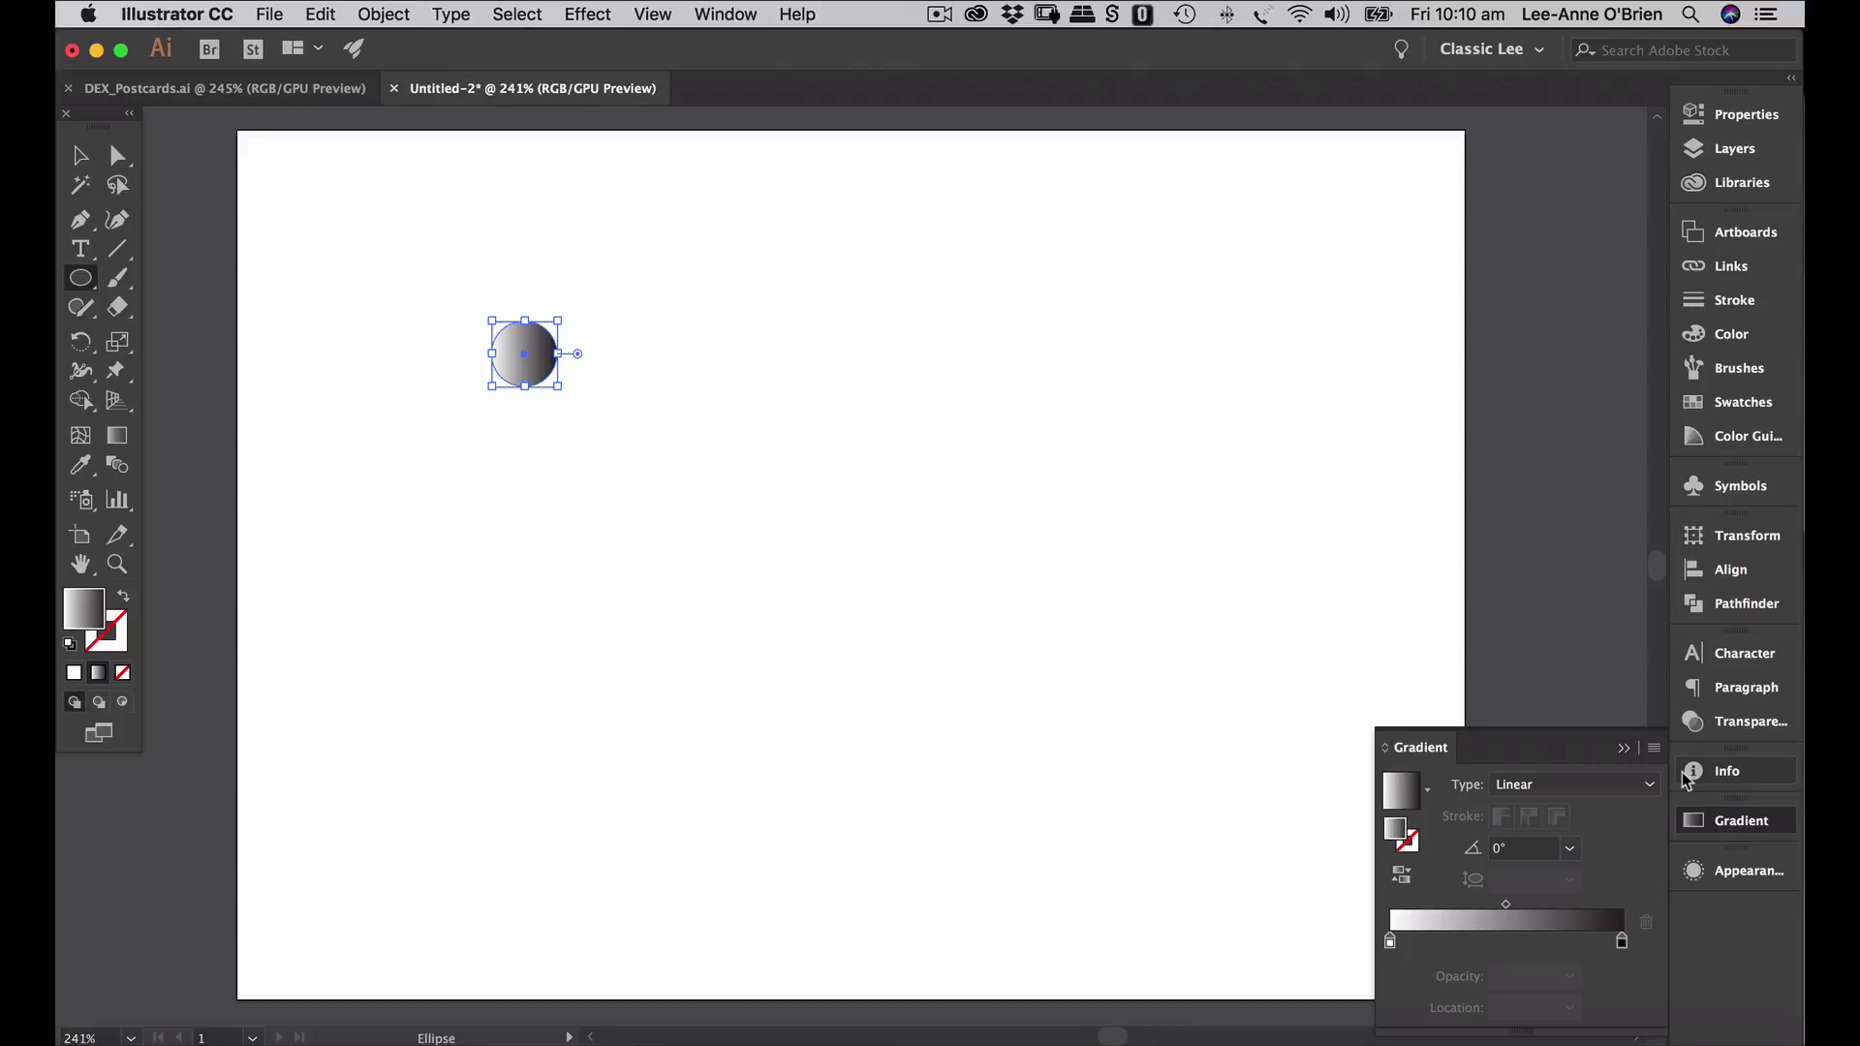
- Check the lettering colours in DEX_Postcards.ai, and set the new circle's starting gradient stop to bright yellow FFFF1B
click(254, 89)
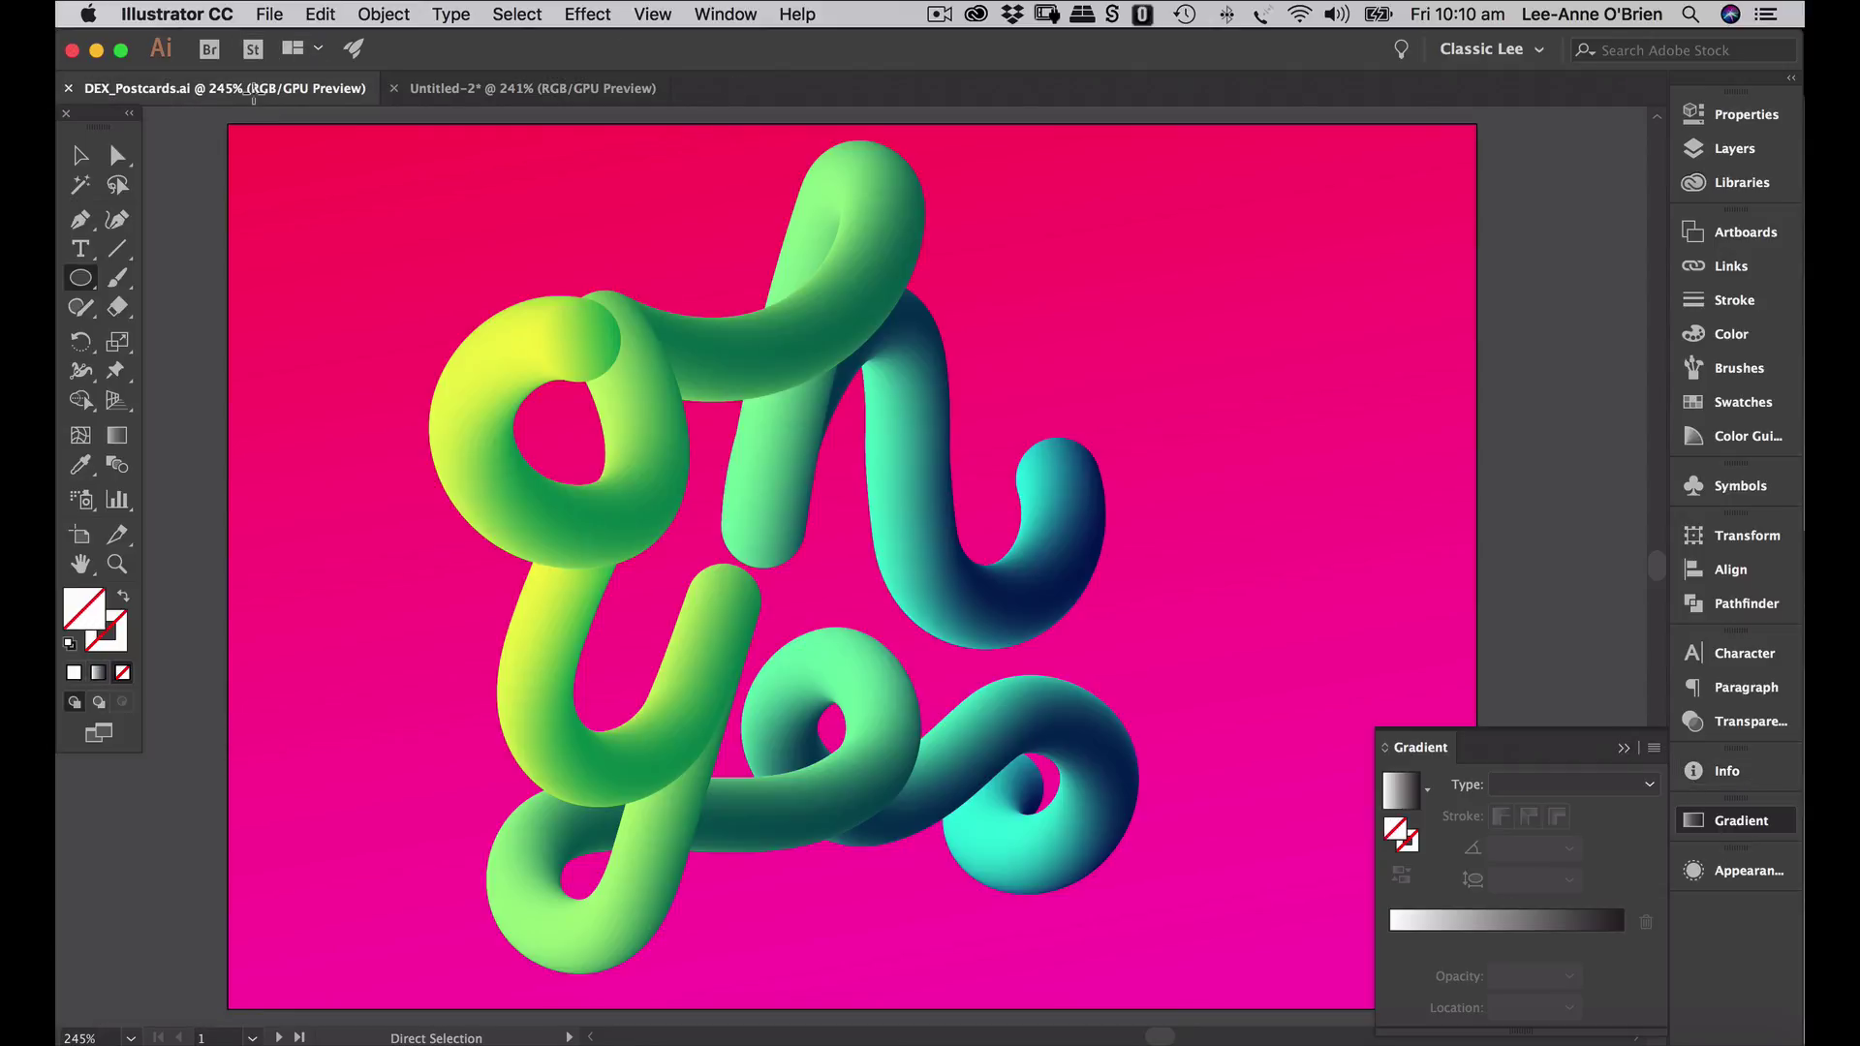
click(502, 88)
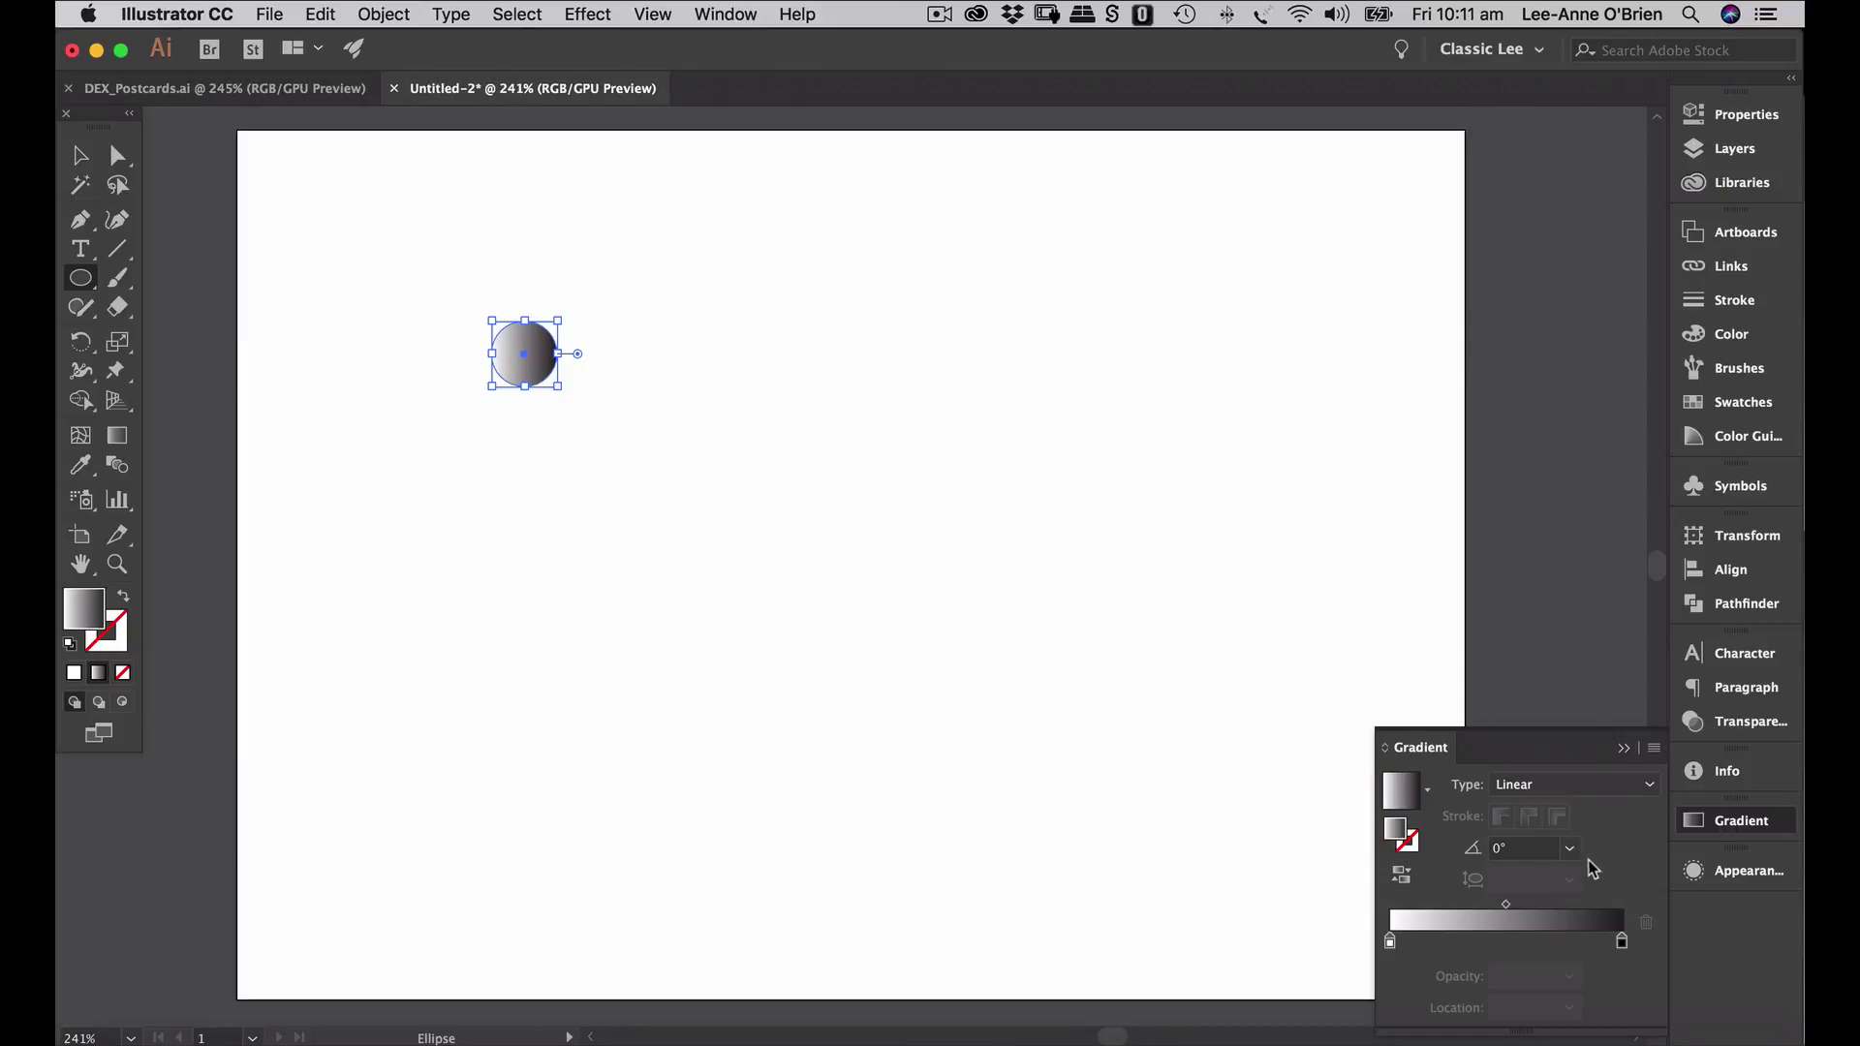
double_click(1391, 943)
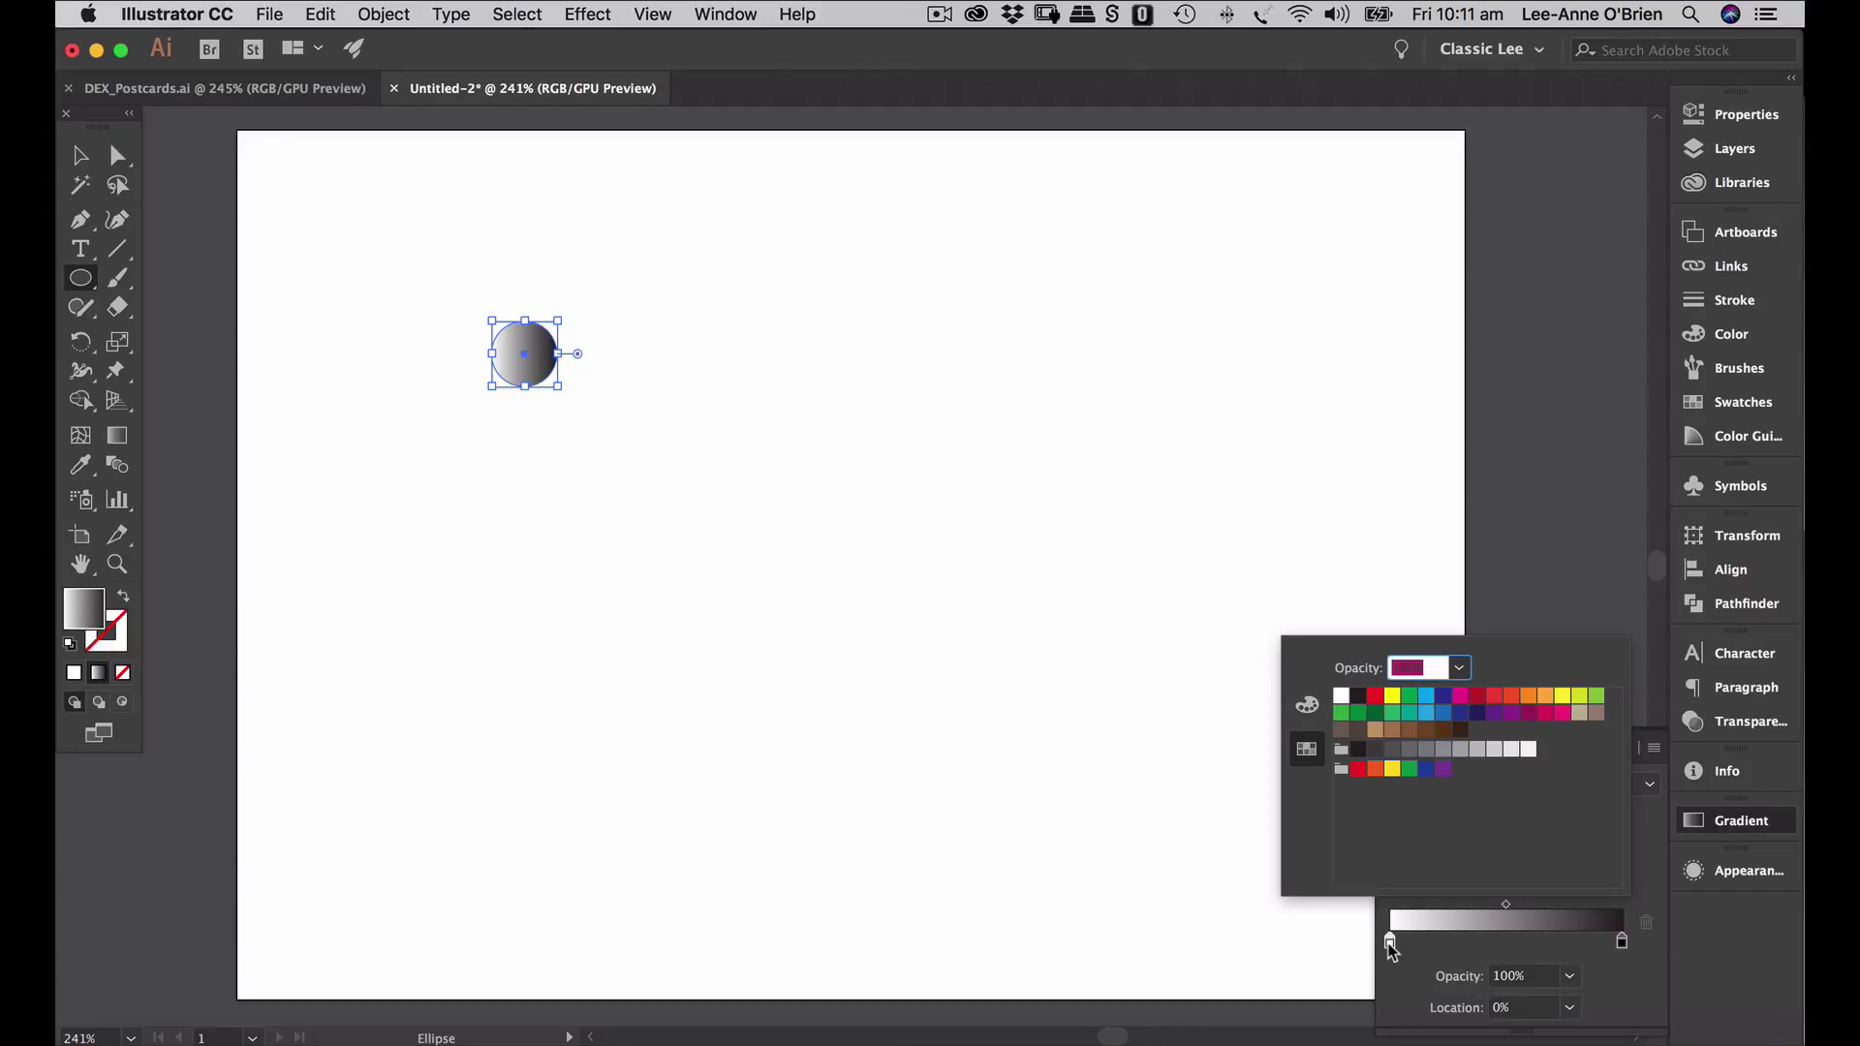
click(1392, 698)
click(1308, 714)
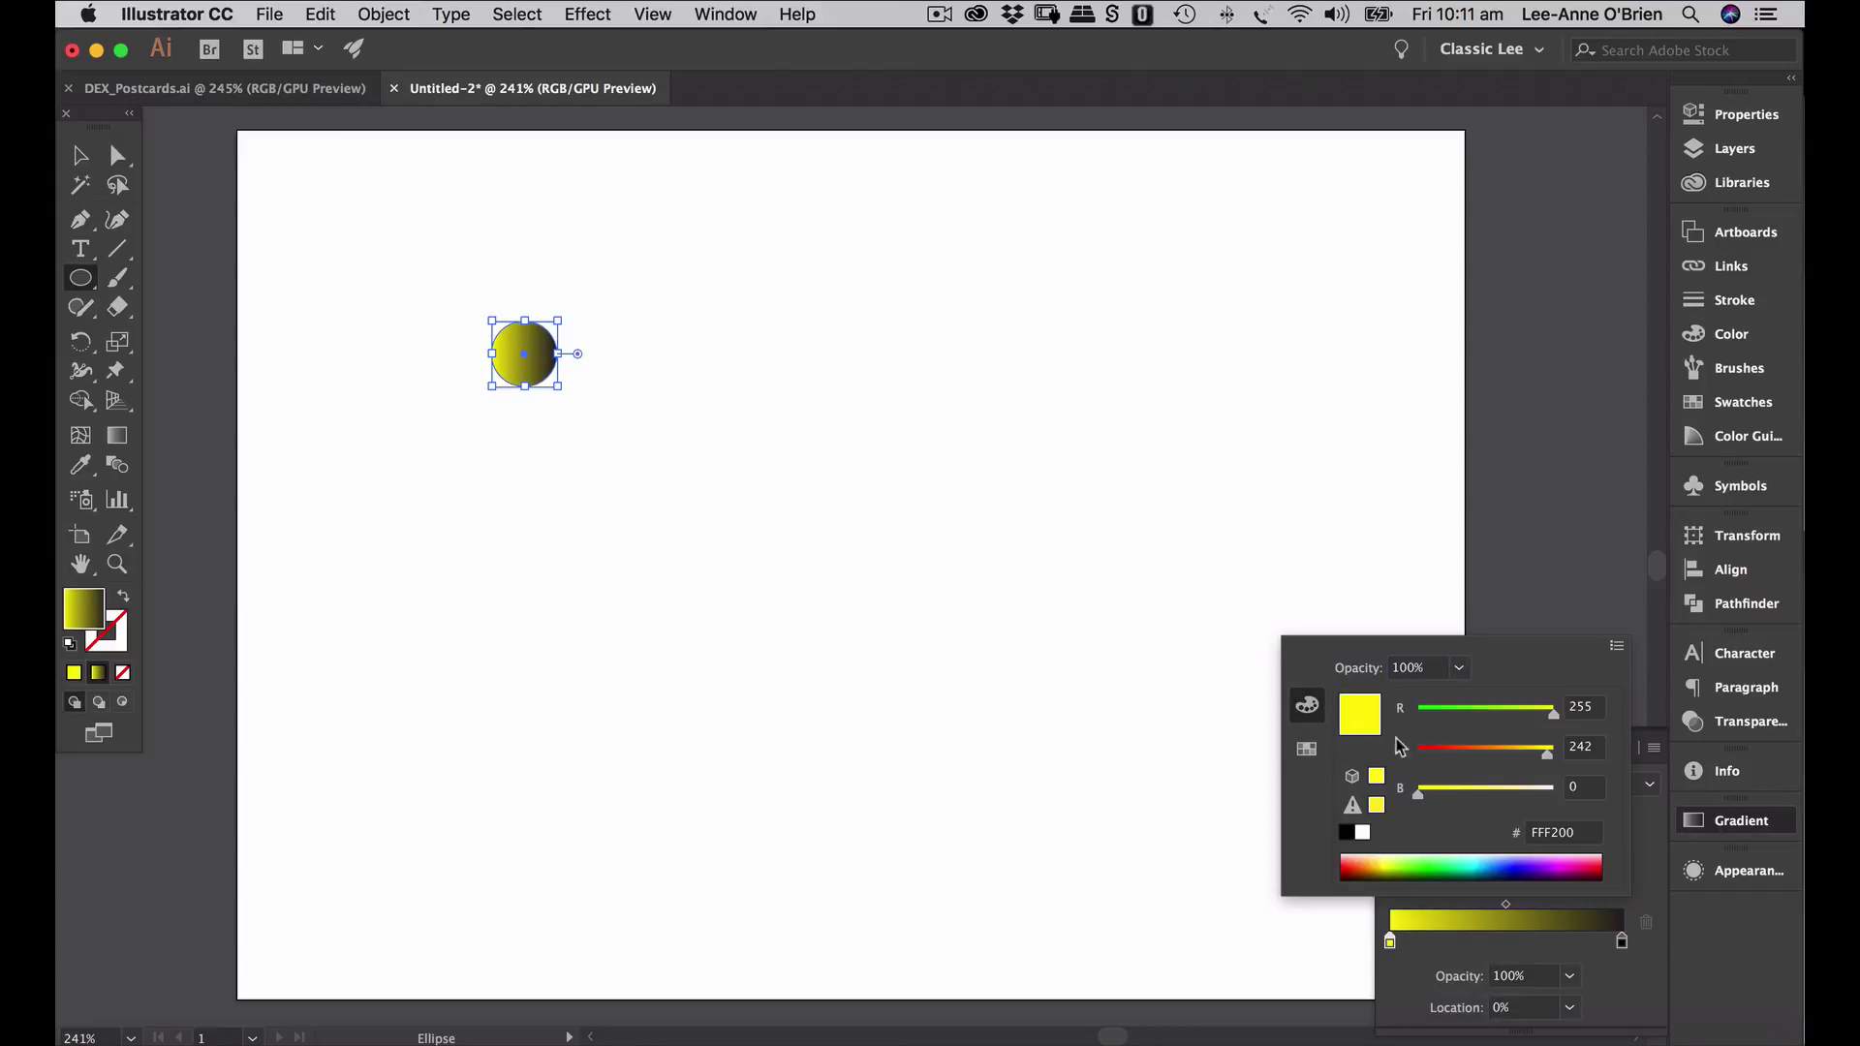
drag(1420, 793, 1432, 793)
drag(1548, 764, 1554, 750)
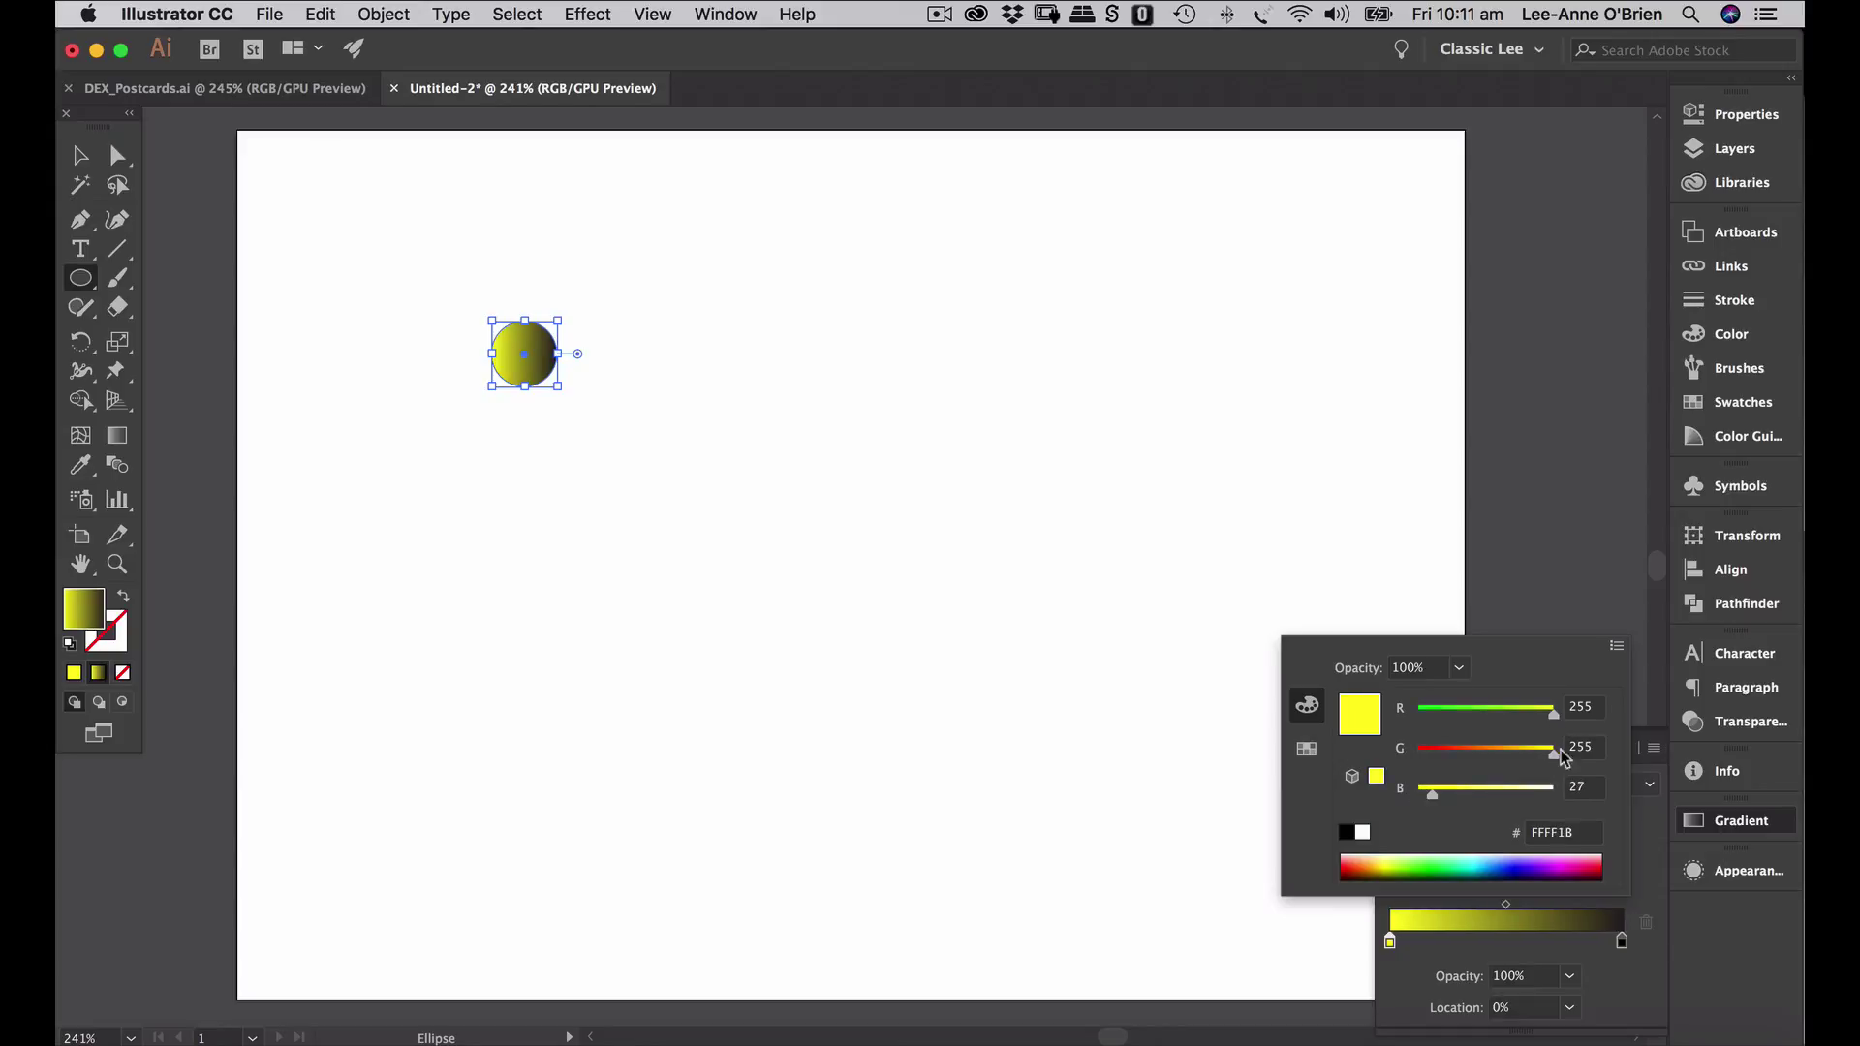
- Set the circle's ending gradient stop to a bright green with RGB values 57, 192, 42
click(1623, 945)
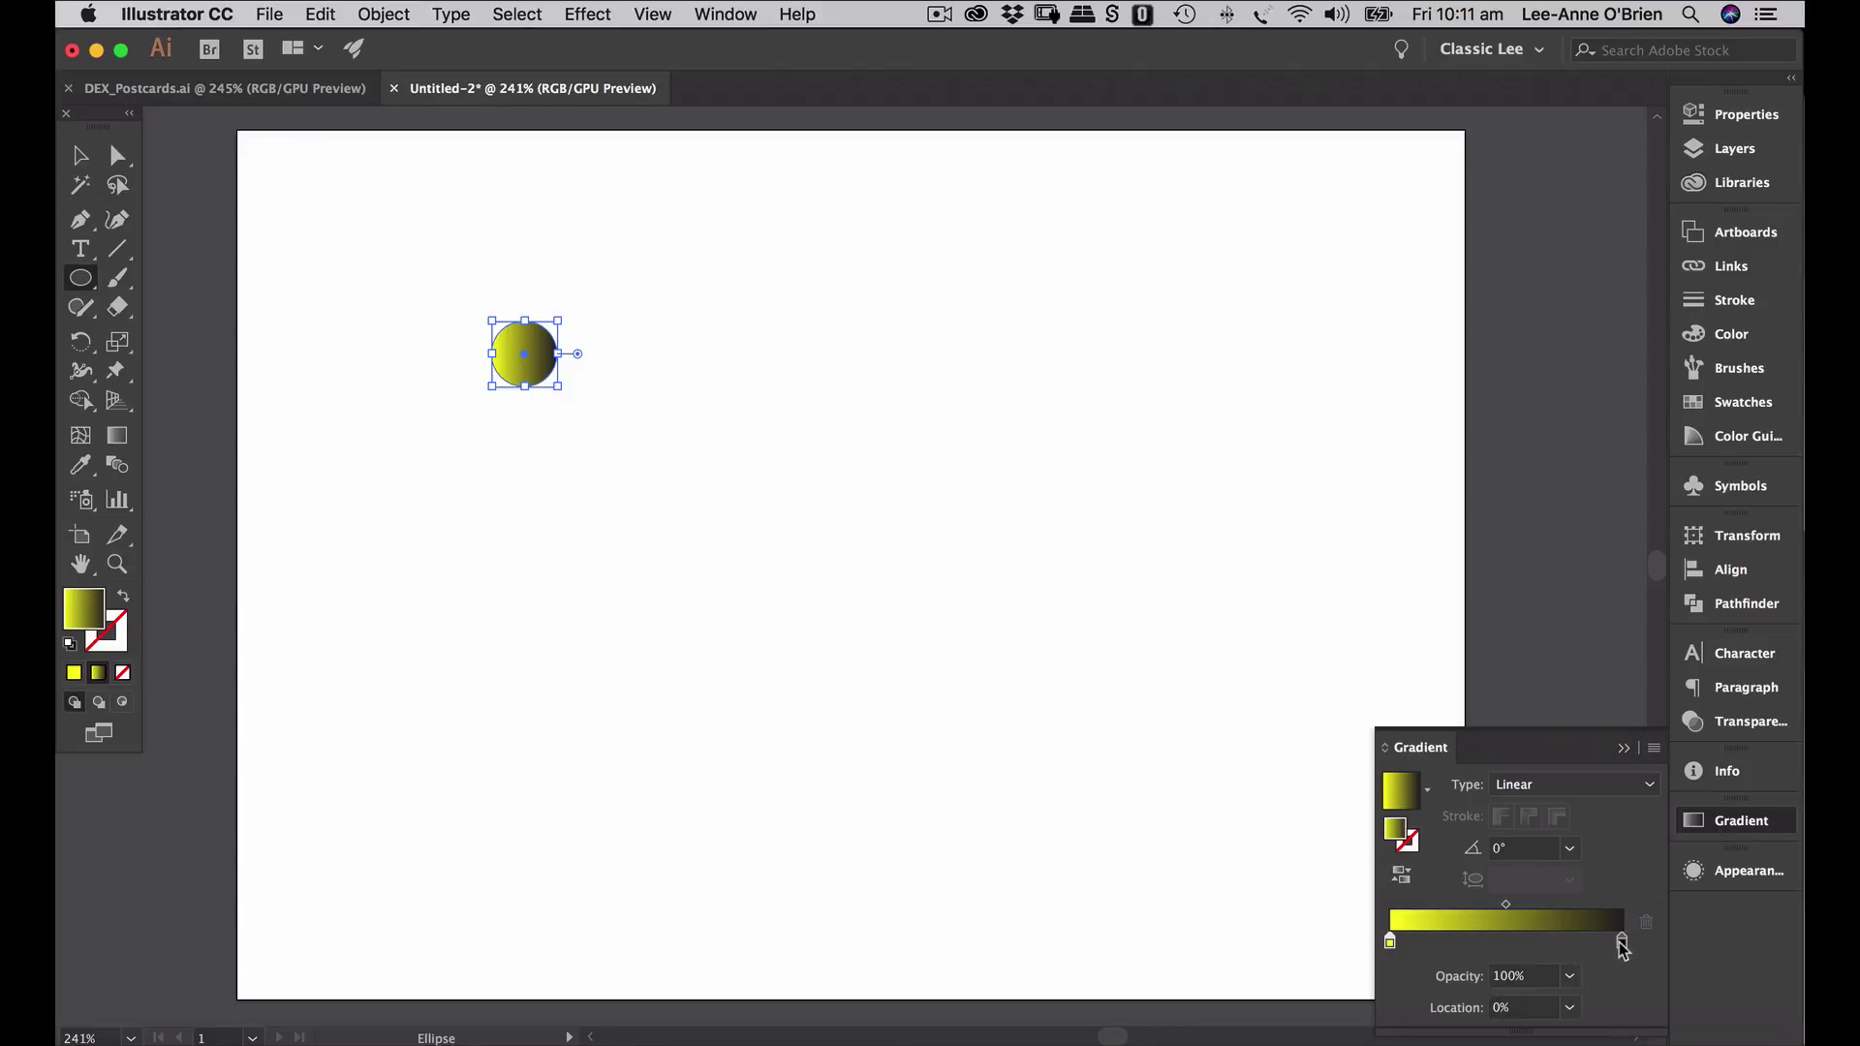
double_click(1623, 942)
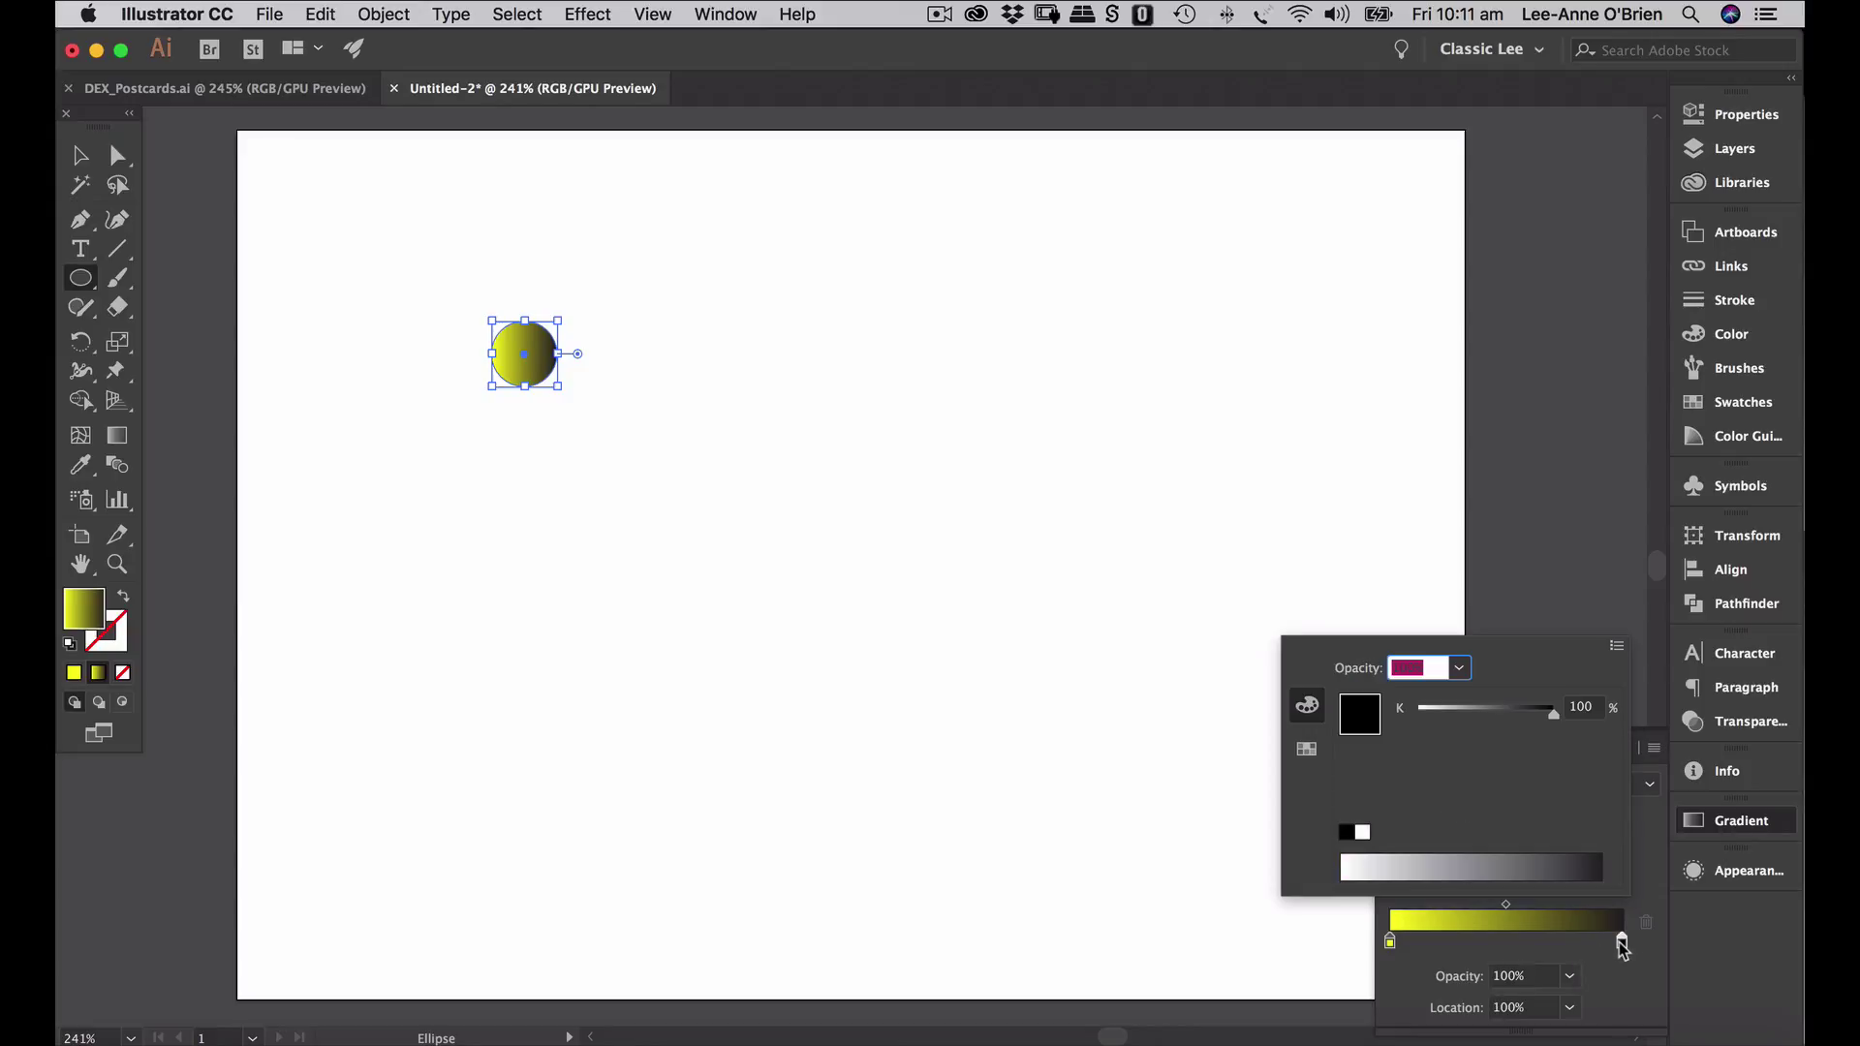
click(1306, 748)
click(1341, 715)
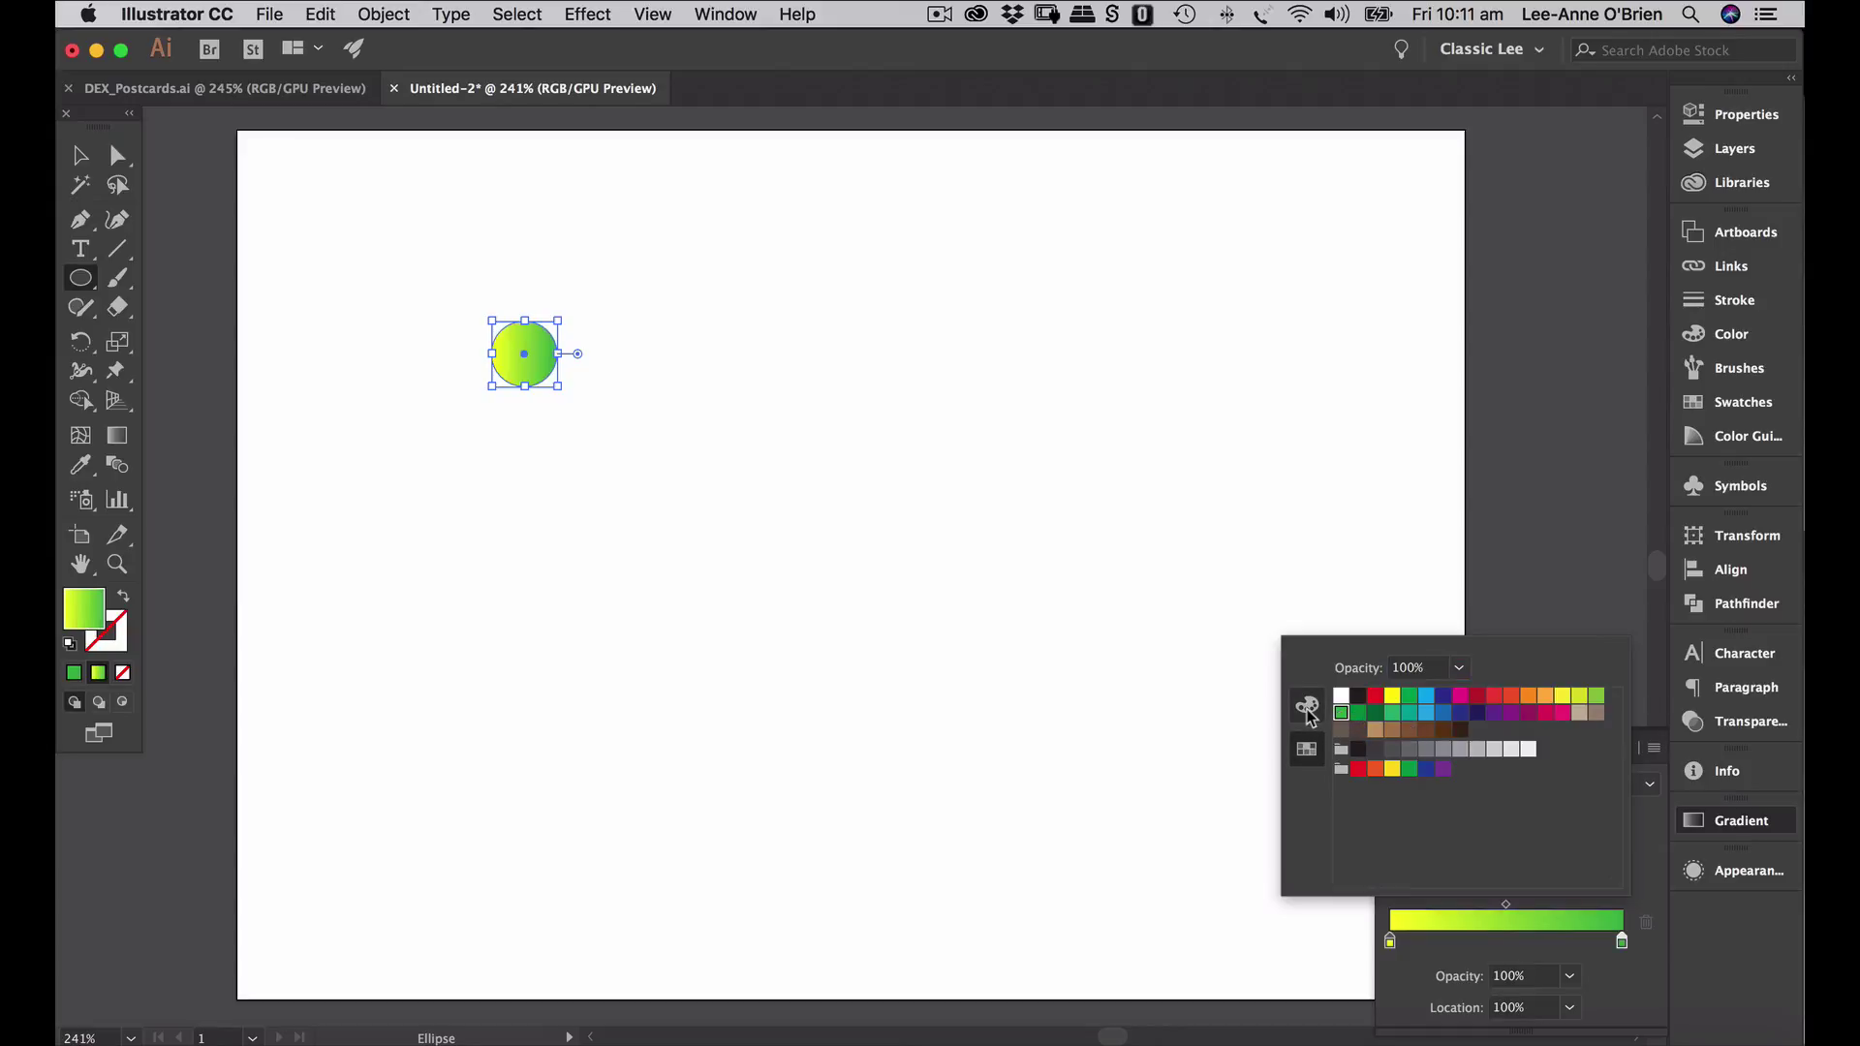
click(1307, 705)
drag(1517, 756, 1438, 791)
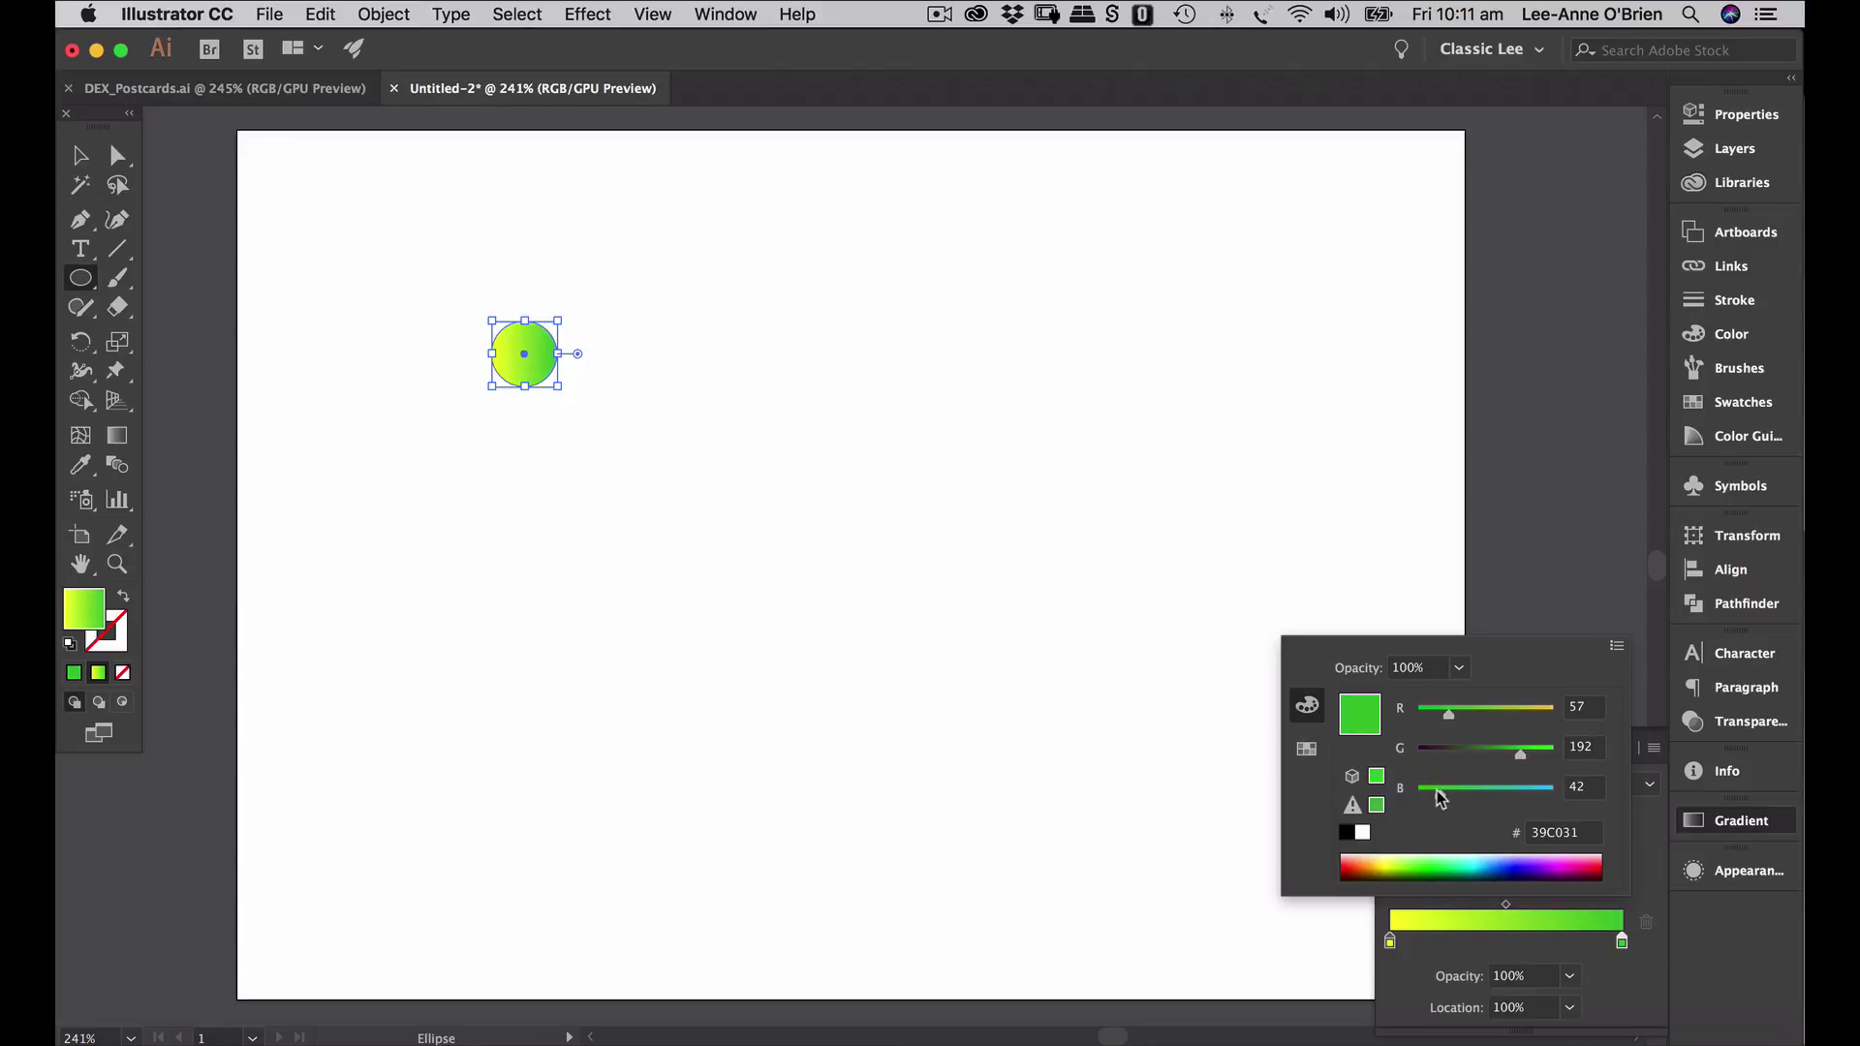
- Set the angle of the circle's yellow-to-green gradient to 20°
click(1642, 897)
click(1523, 853)
text(20)
key(Return)
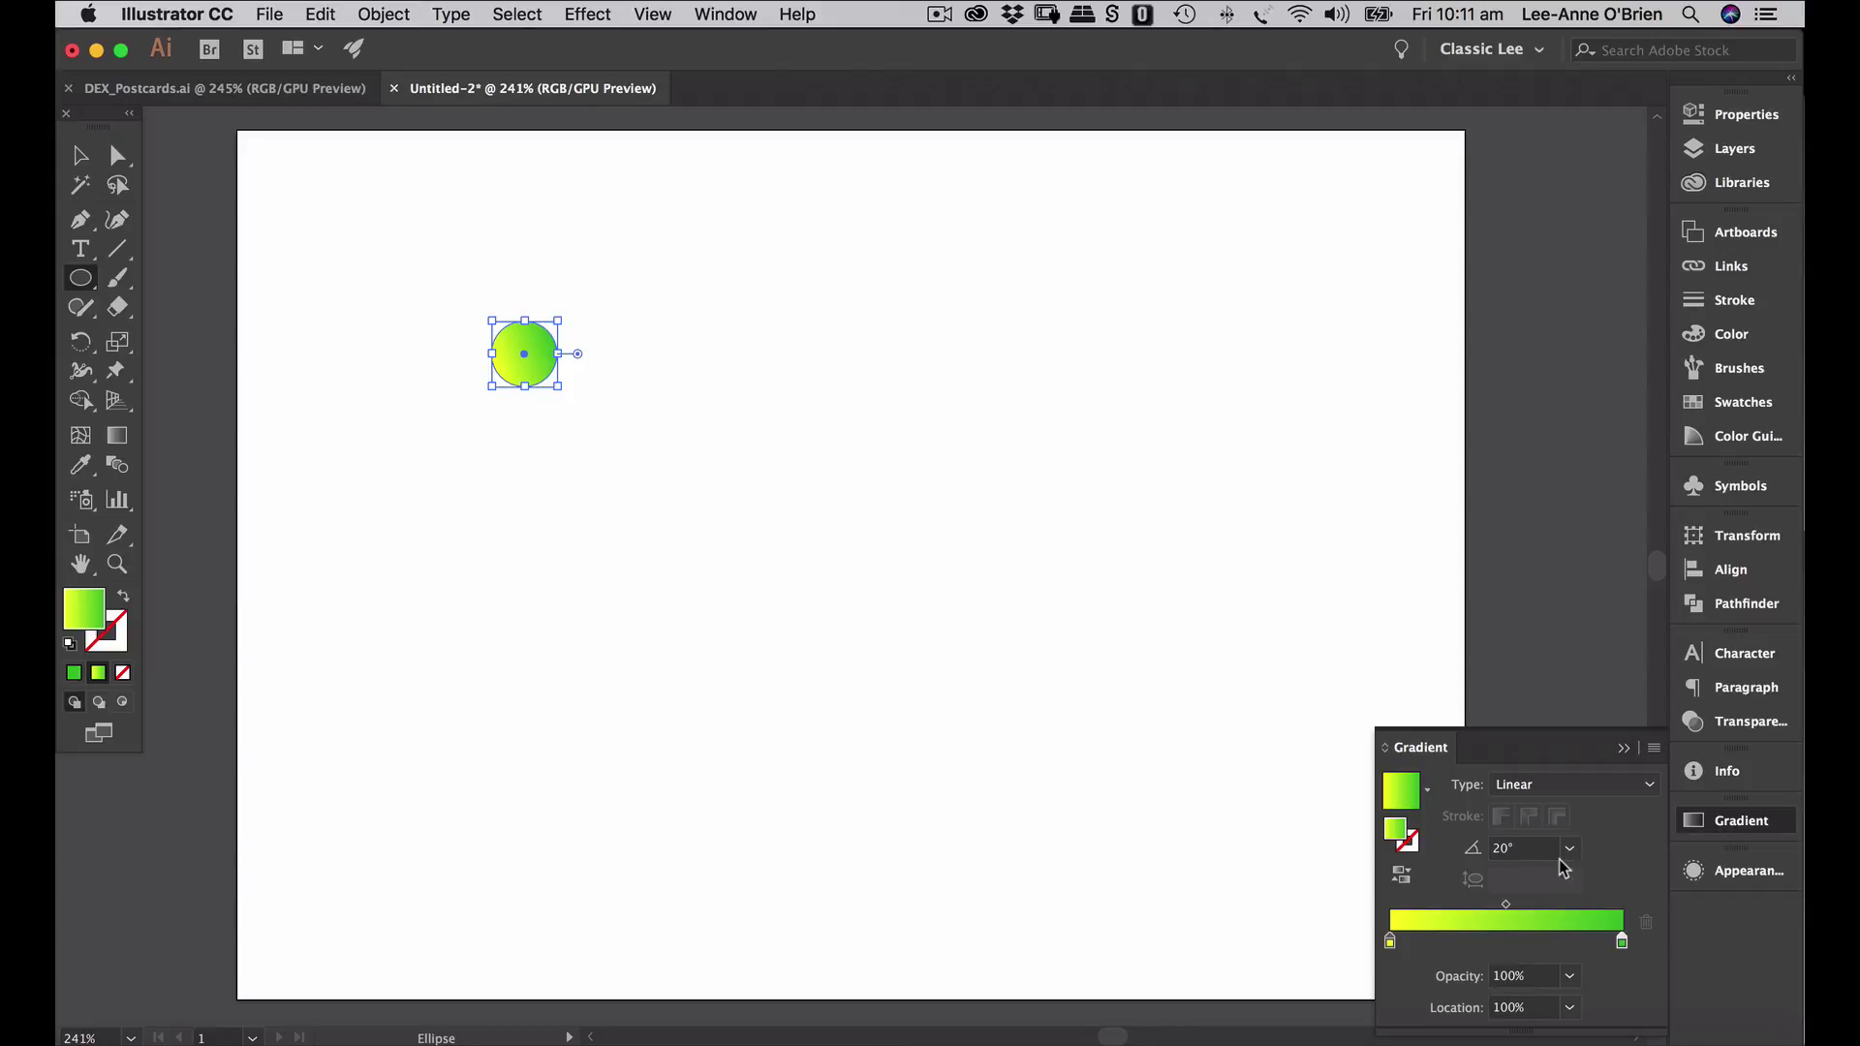
click(973, 471)
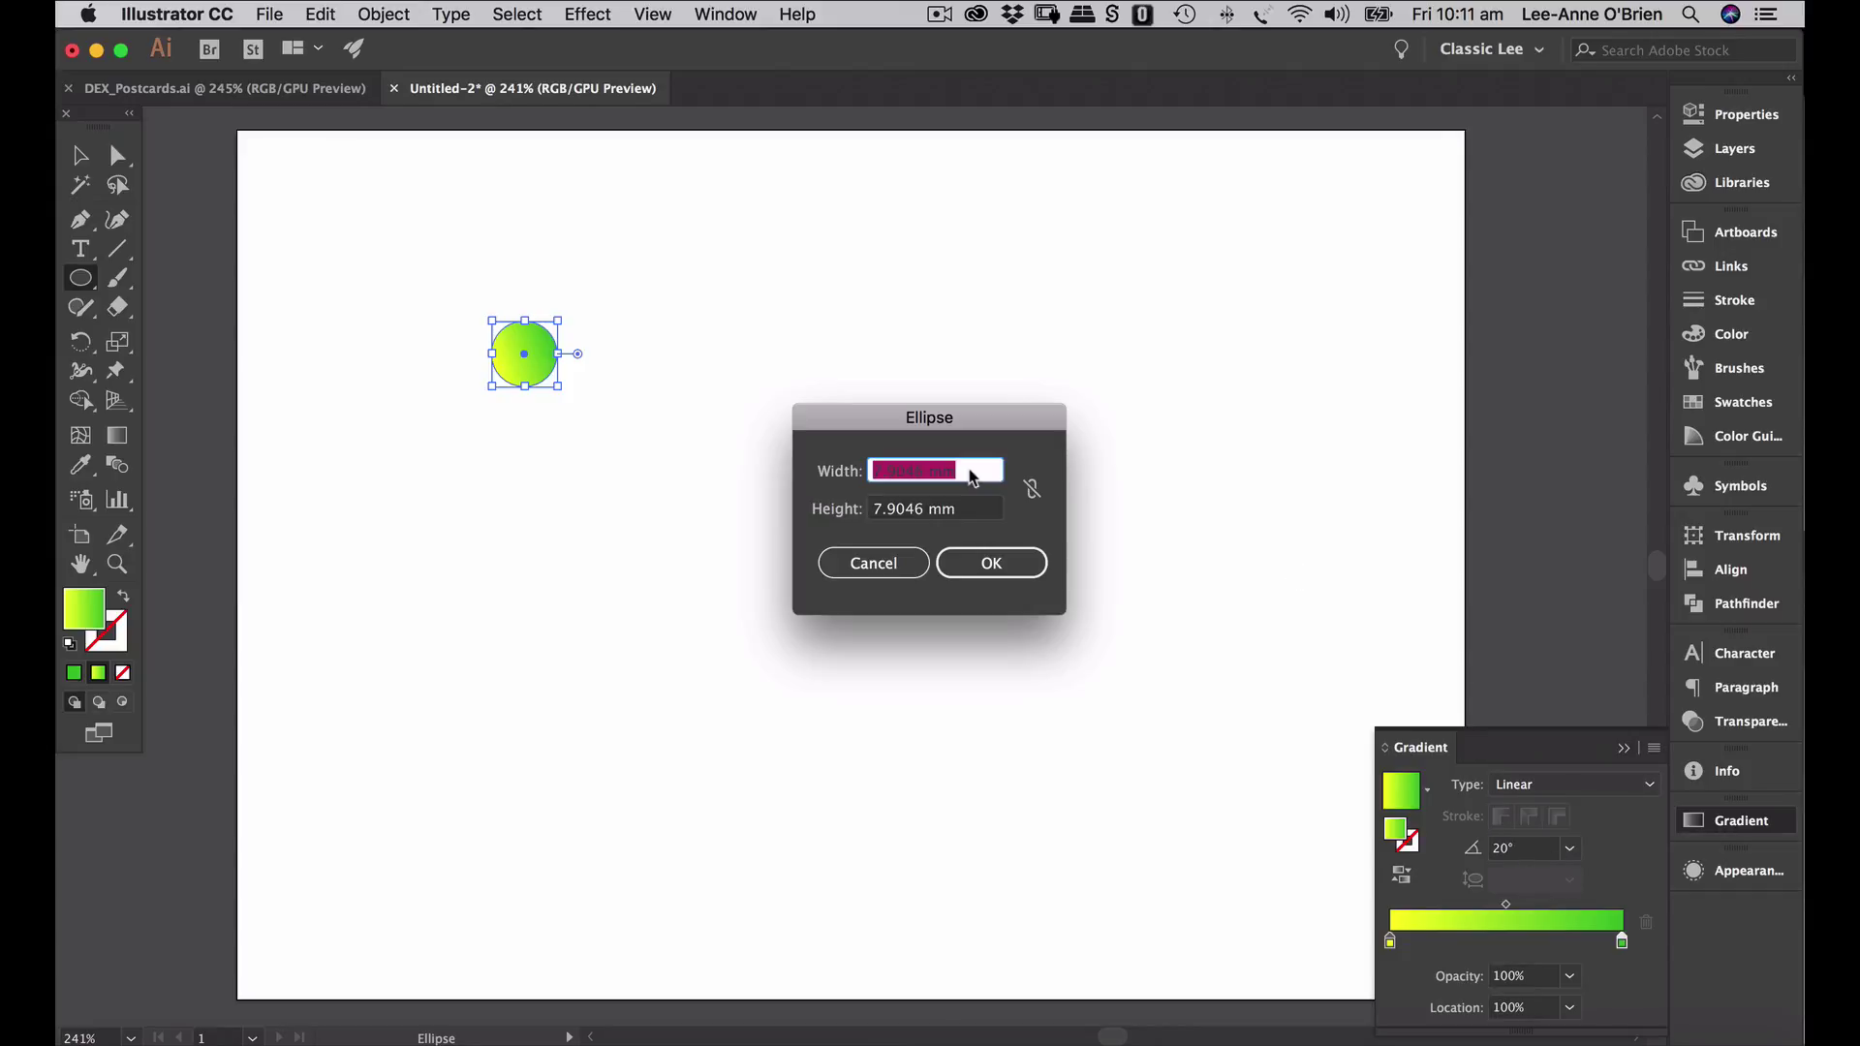
click(873, 563)
- Duplicate the gradient circle horizontally, placing the copy level with the original near the middle of the artboard
key(v)
click(243, 233)
click(514, 353)
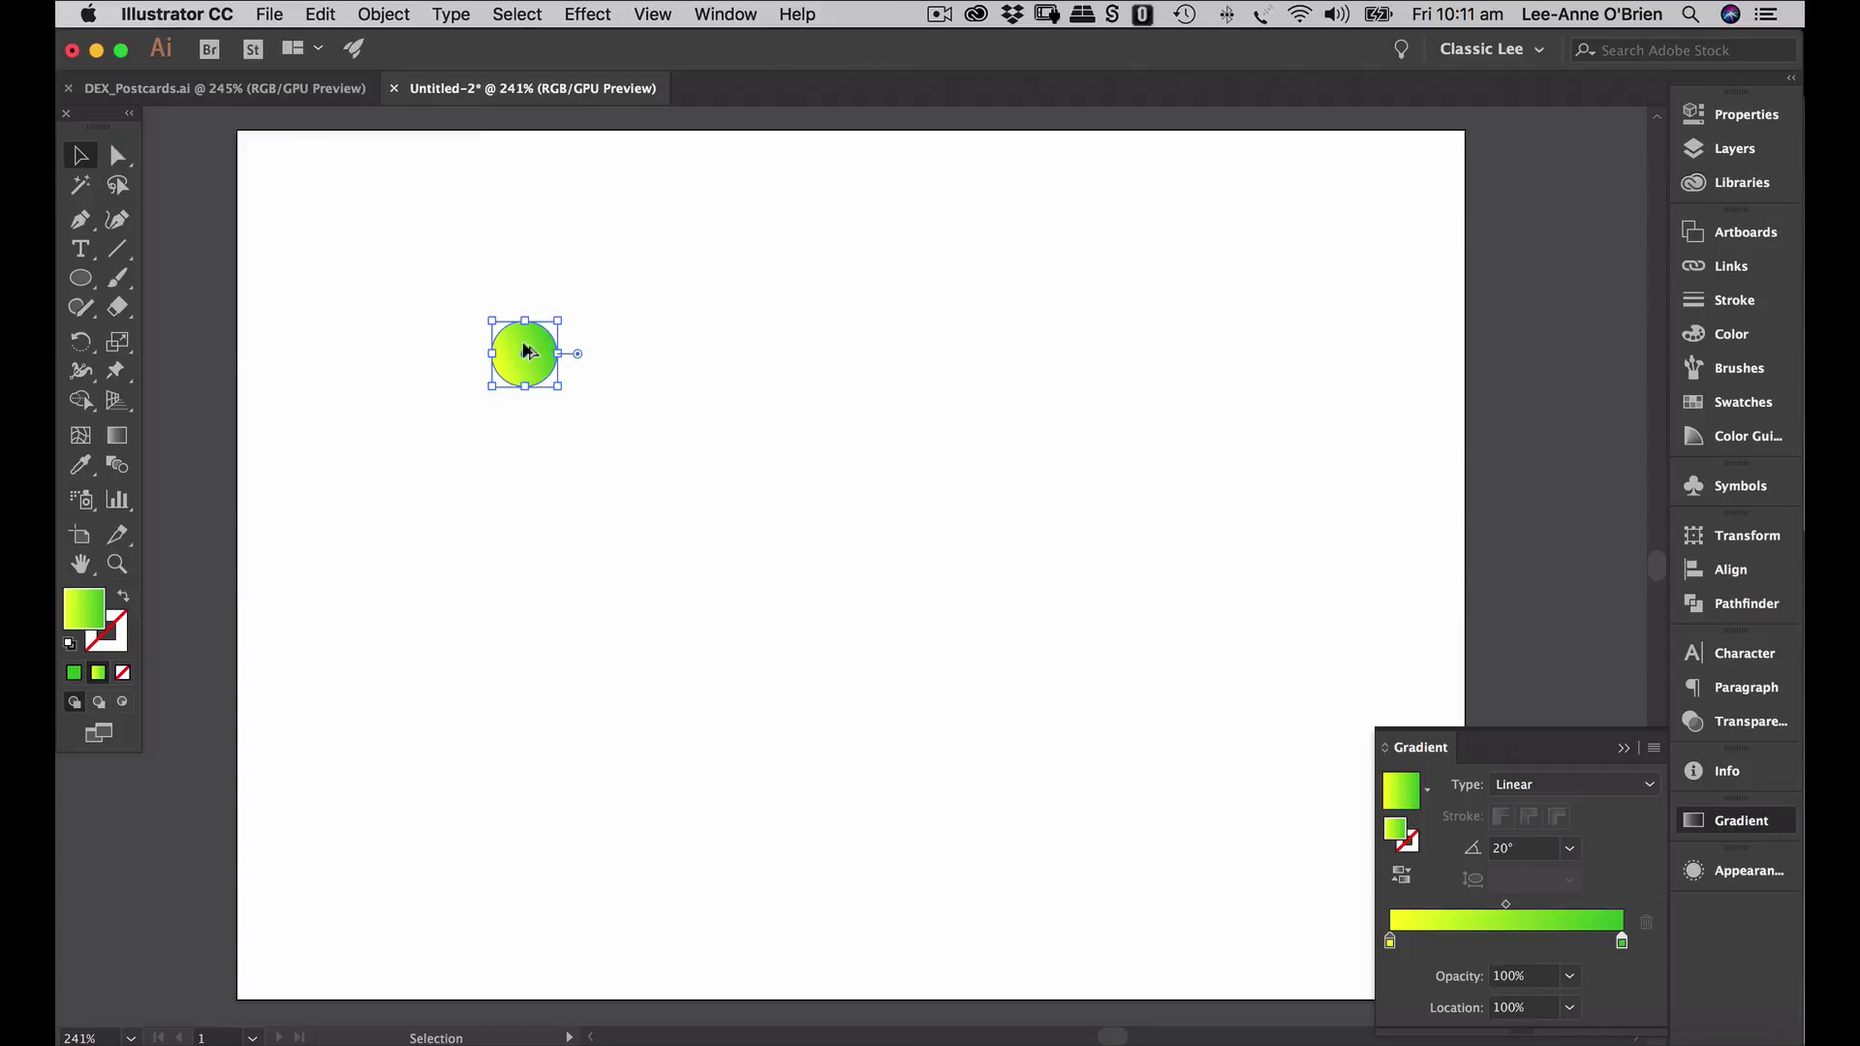
key(super+shift+a)
drag(524, 353, 874, 373)
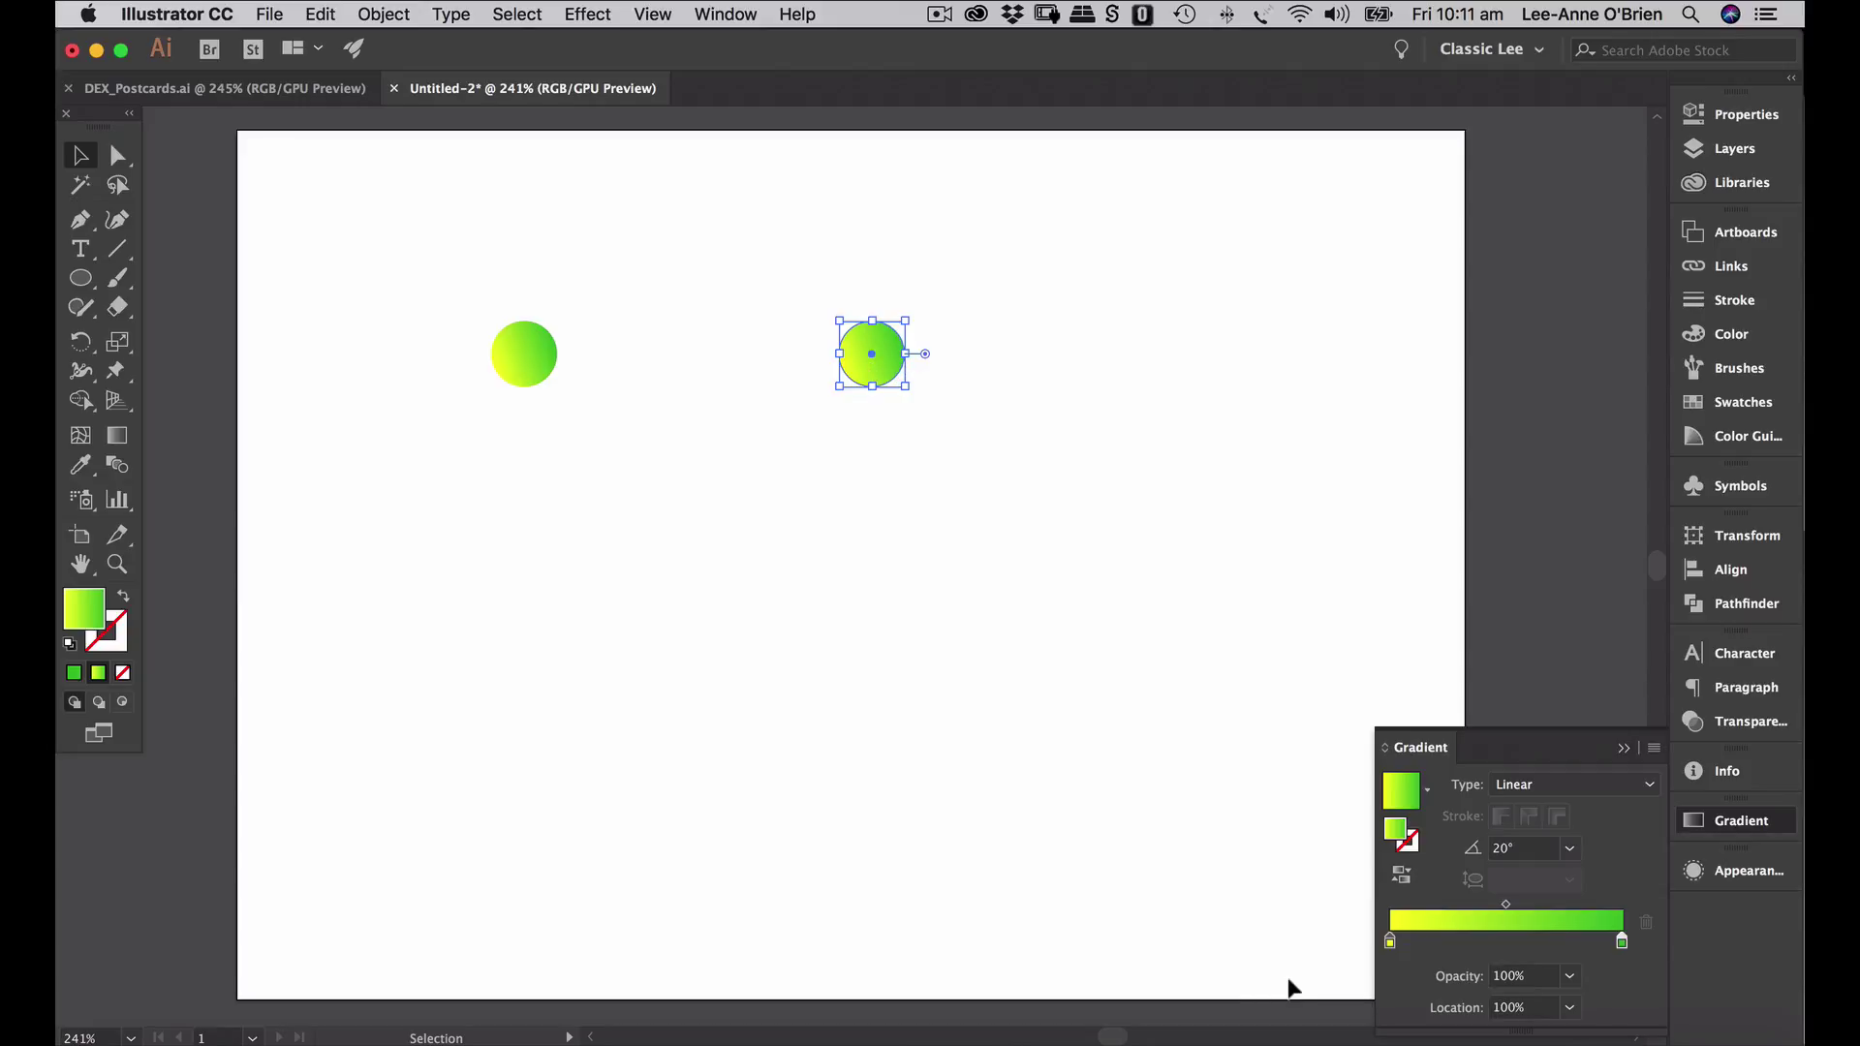
- Set the copied circle's starting gradient stop to bright cyan, about RGB 0, 241, 255
double_click(1391, 944)
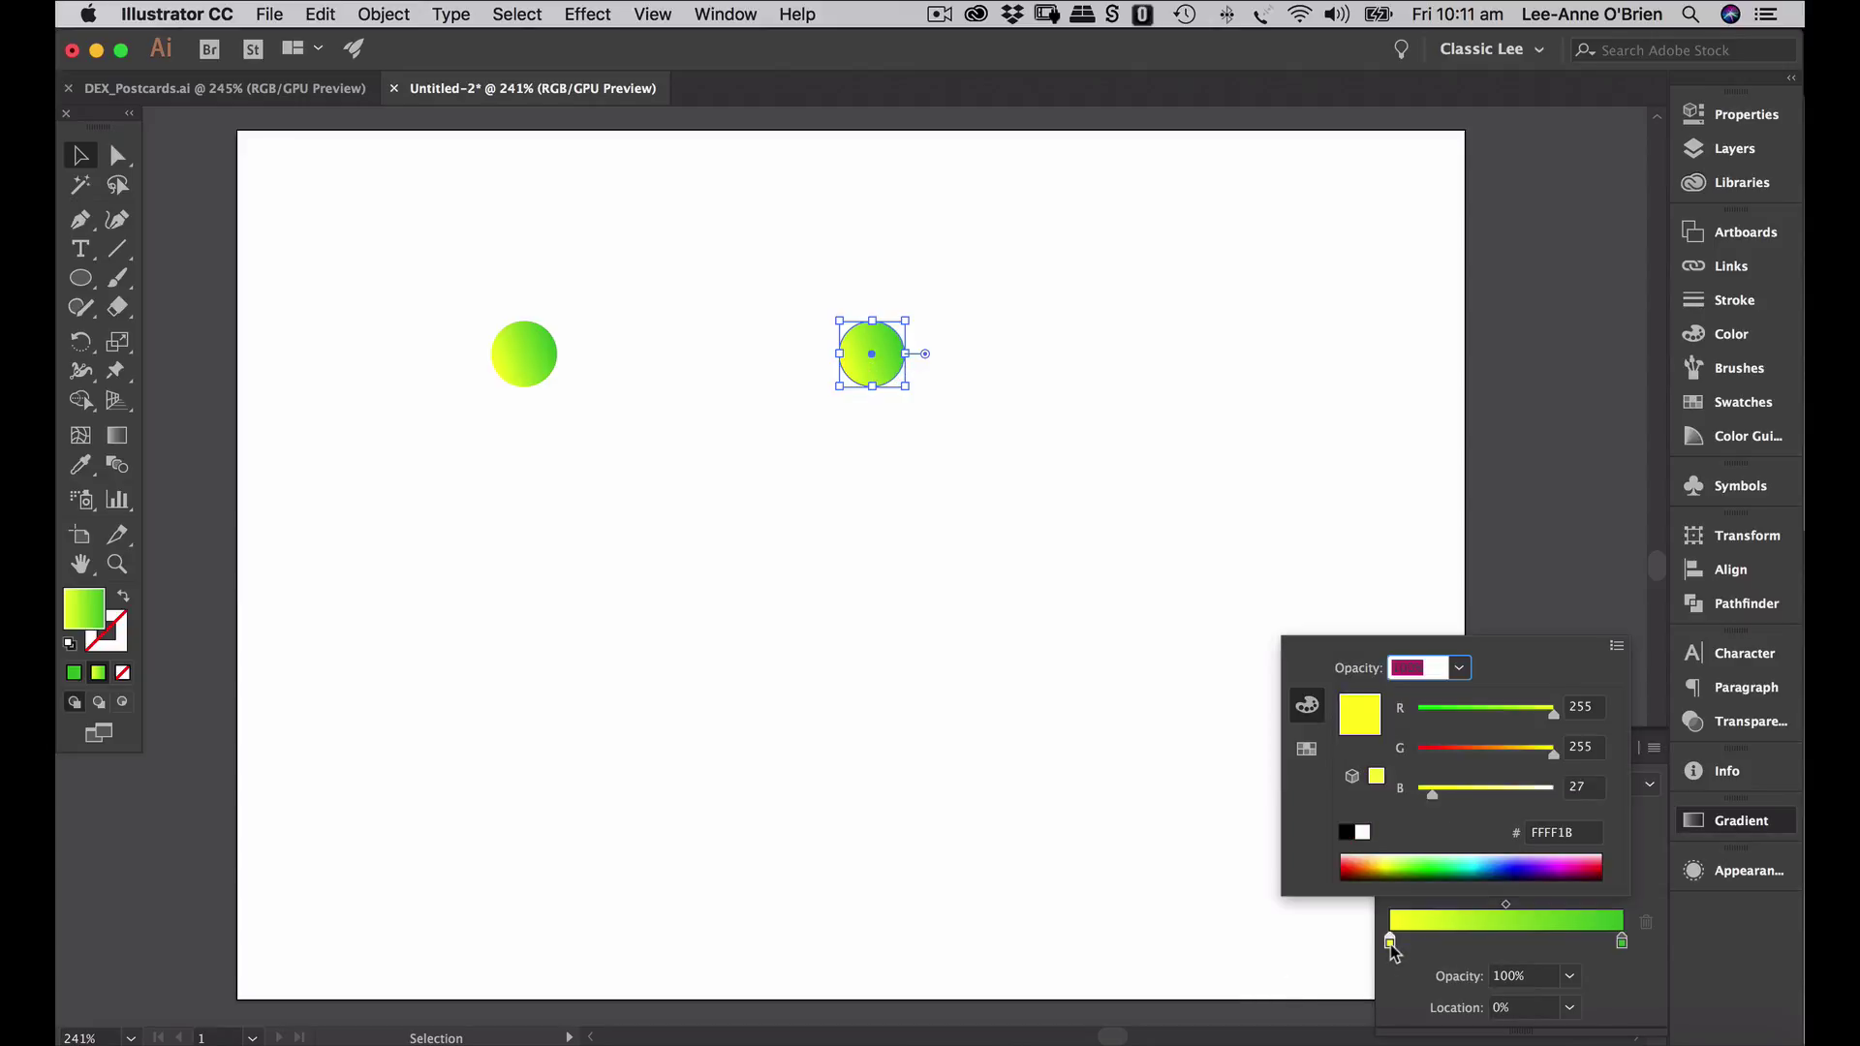
click(1492, 859)
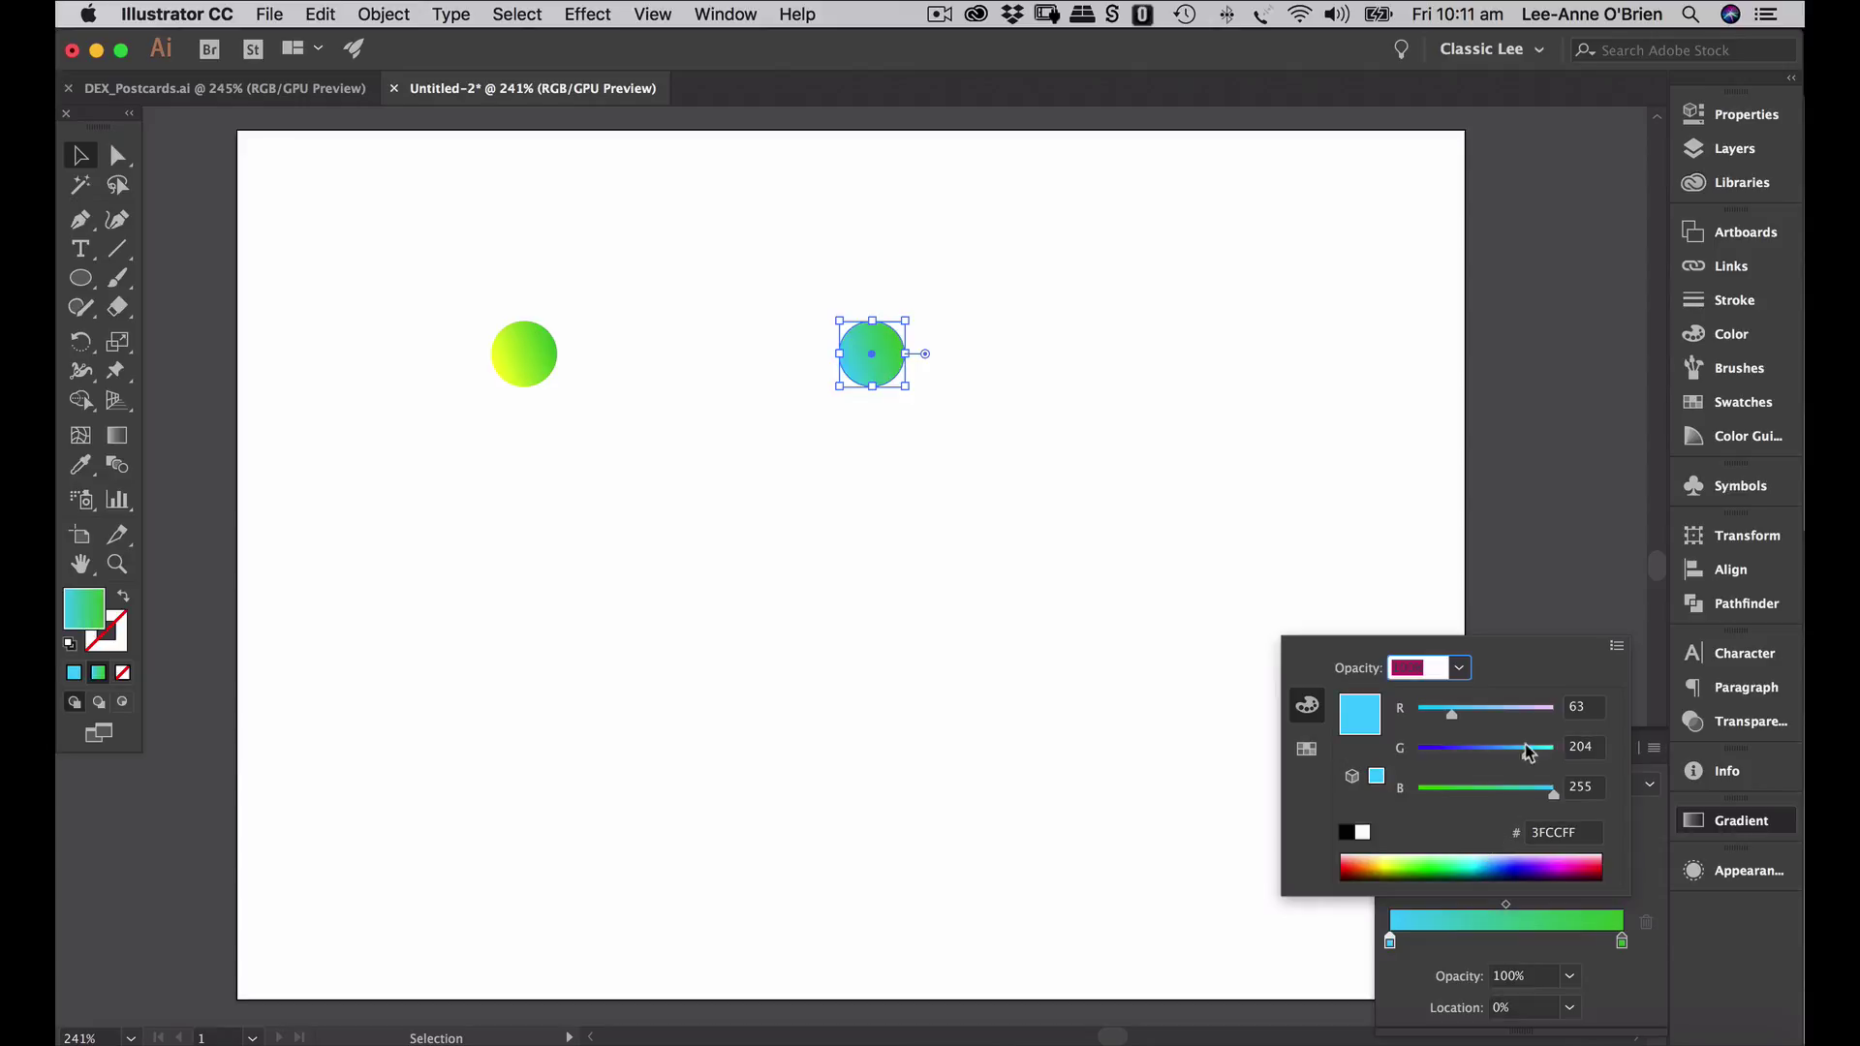
drag(1451, 709, 1399, 708)
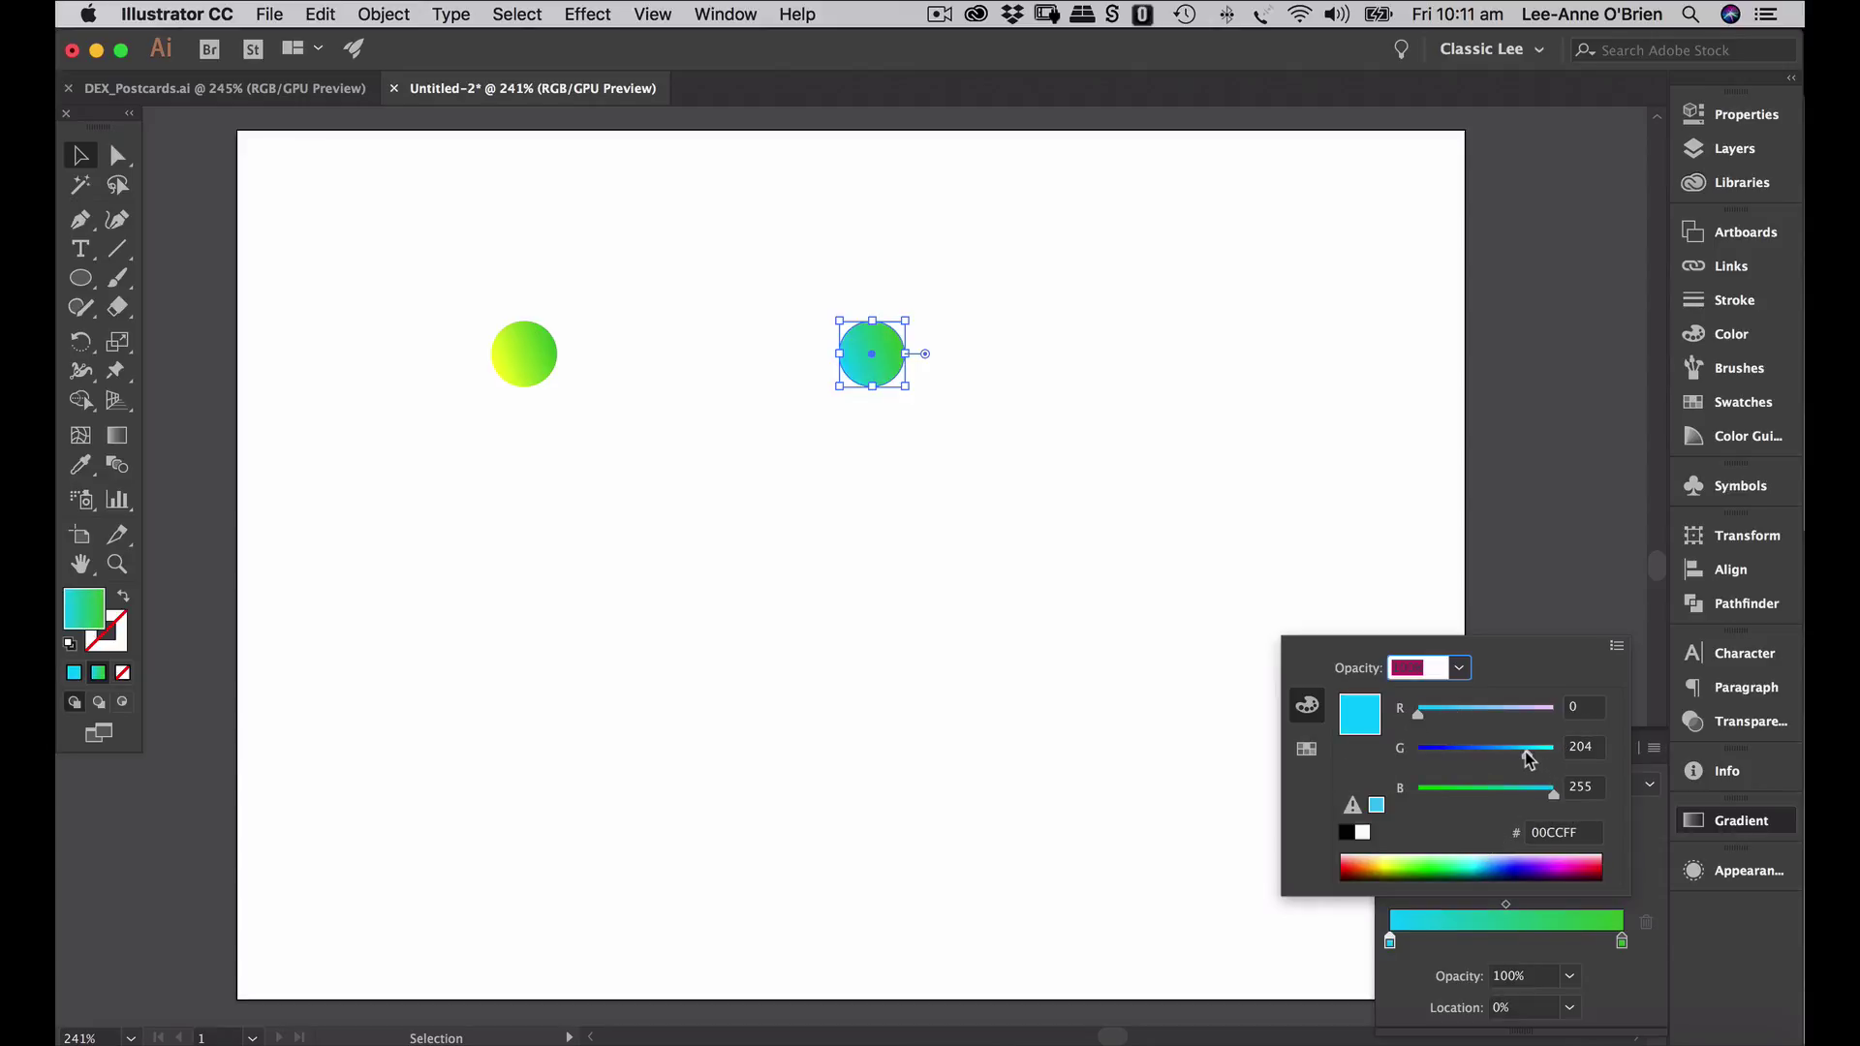
drag(1527, 753, 1548, 758)
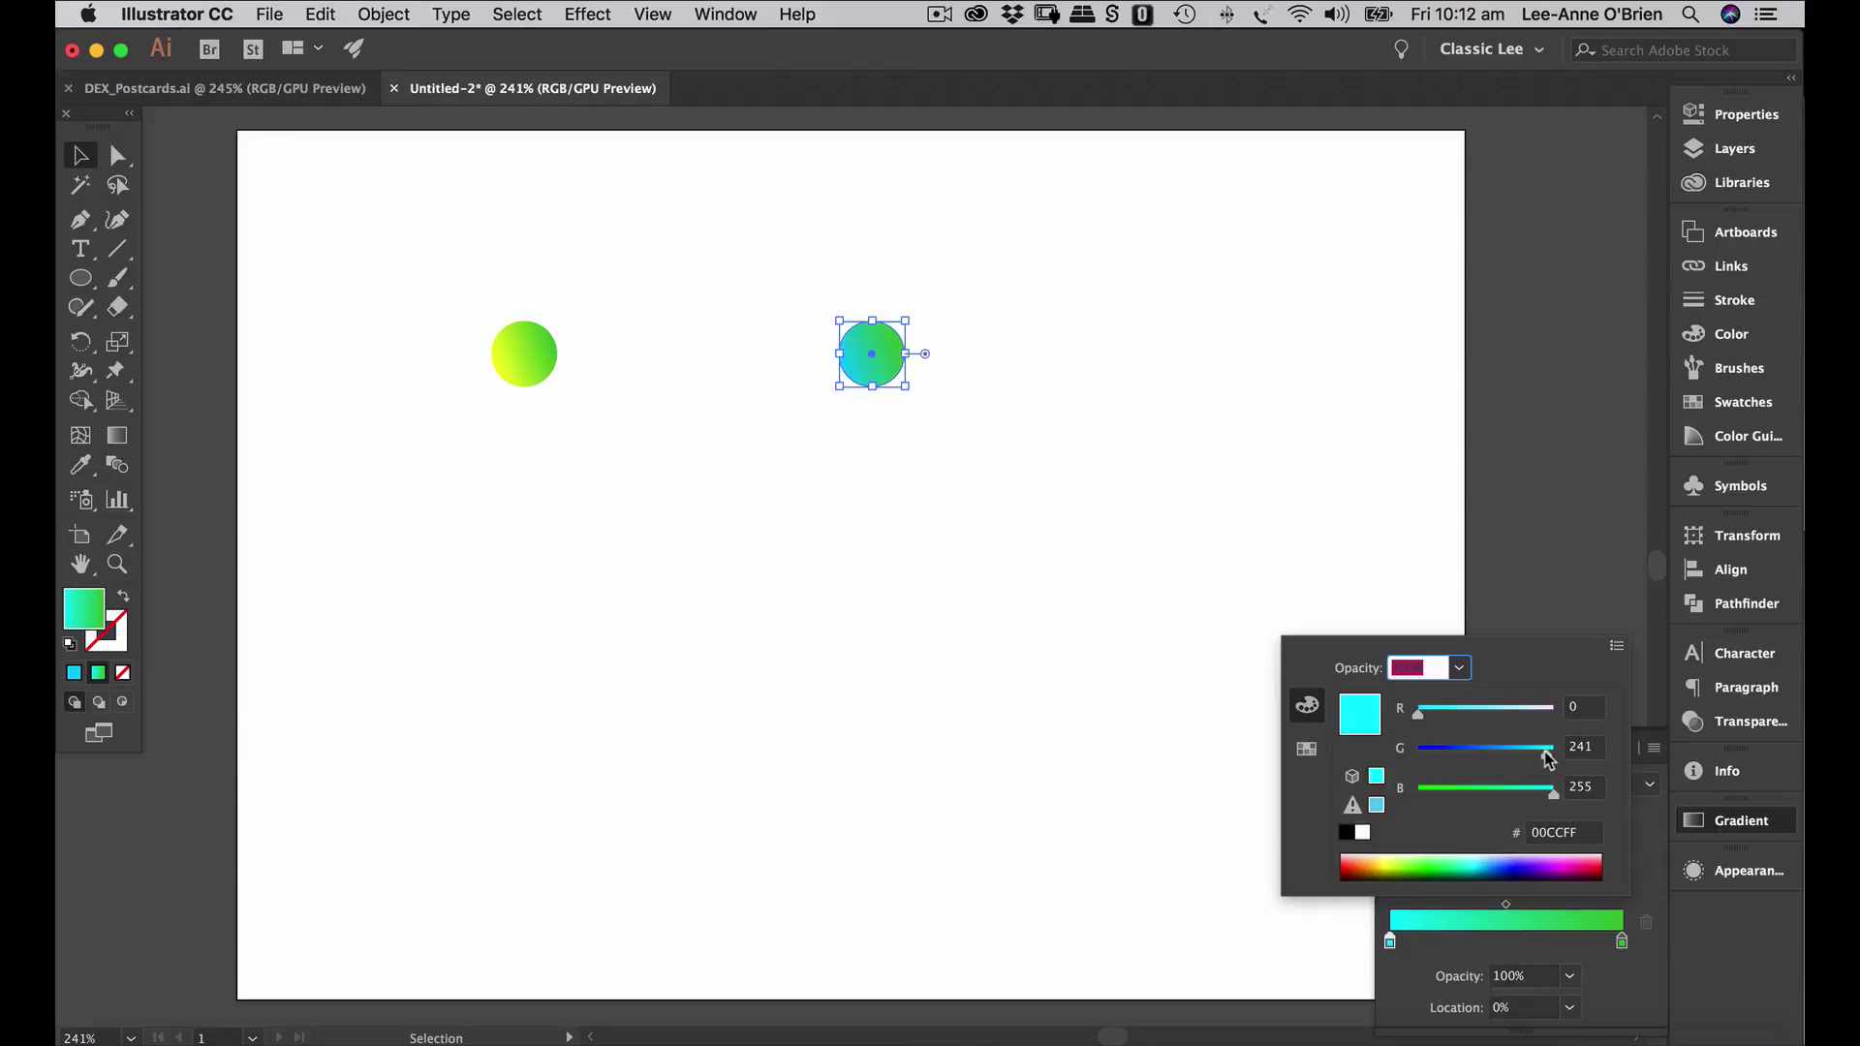
- Set the copied circle's ending gradient stop to navy blue 00047F and deselect the circle
click(1622, 942)
click(1621, 941)
double_click(1623, 941)
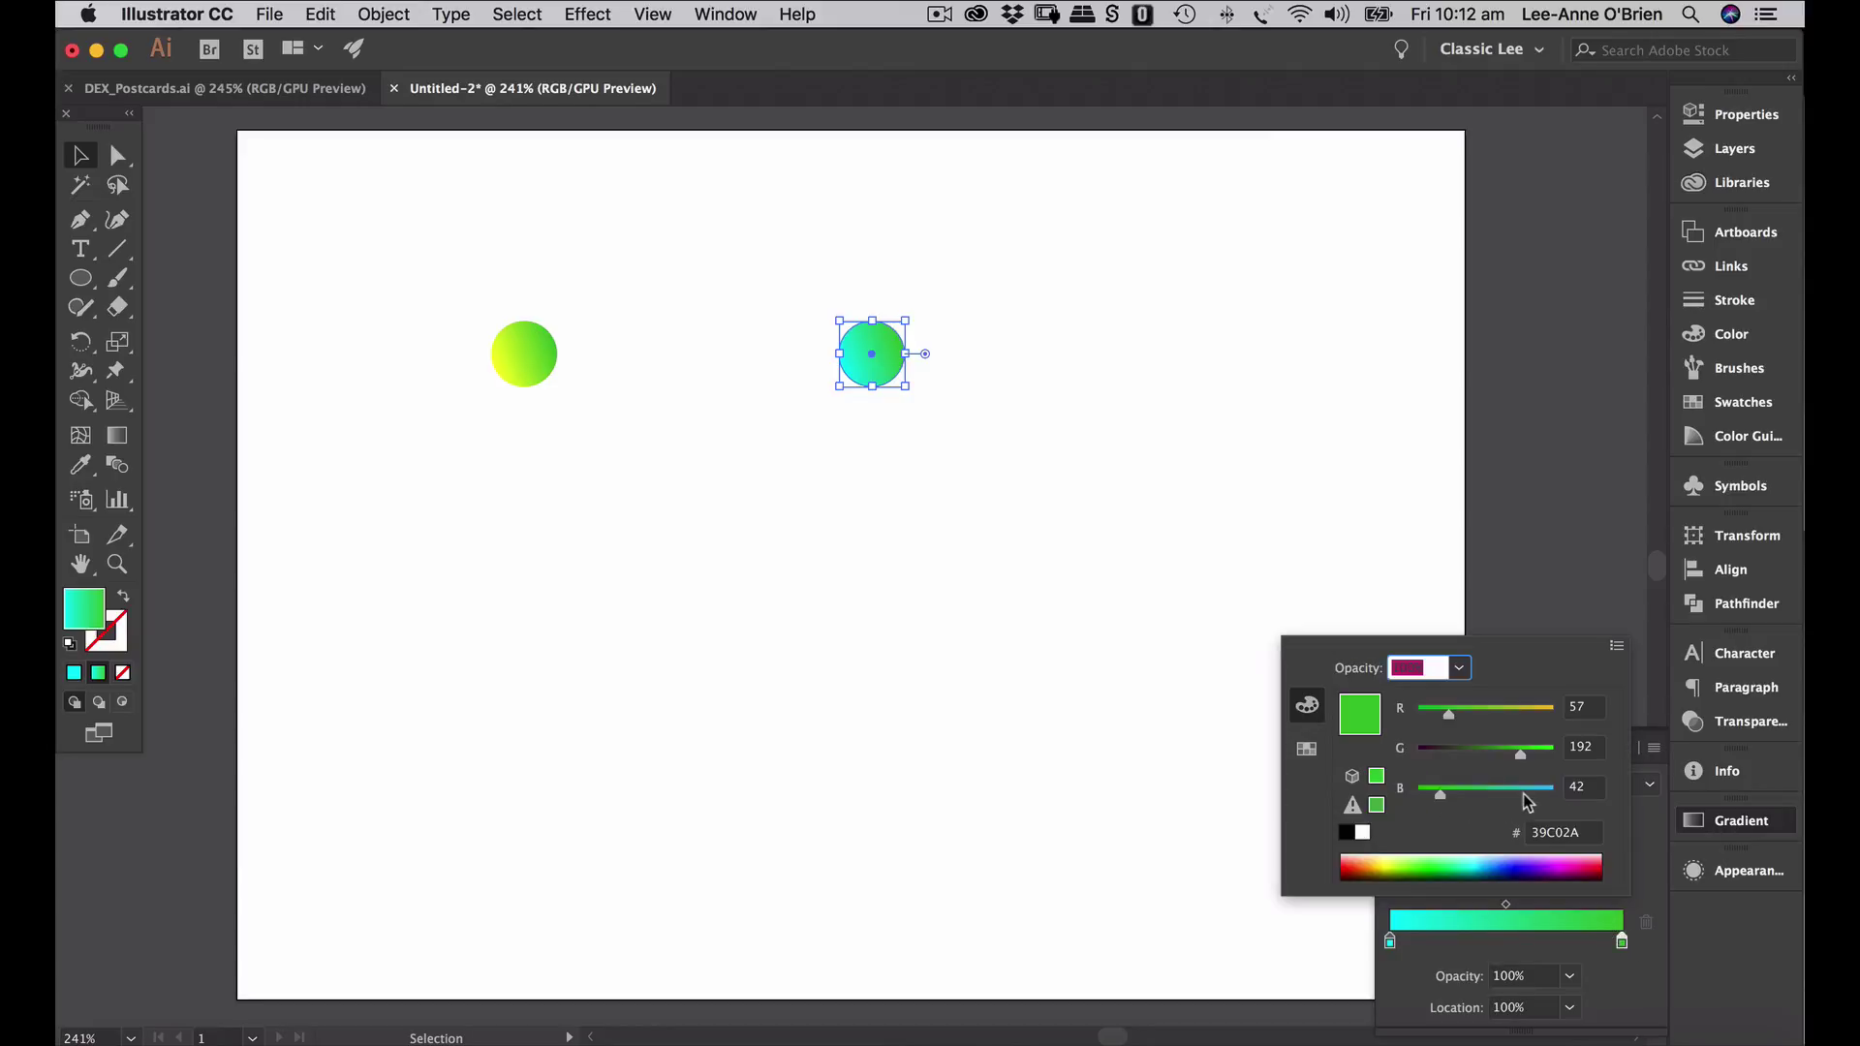
click(1512, 868)
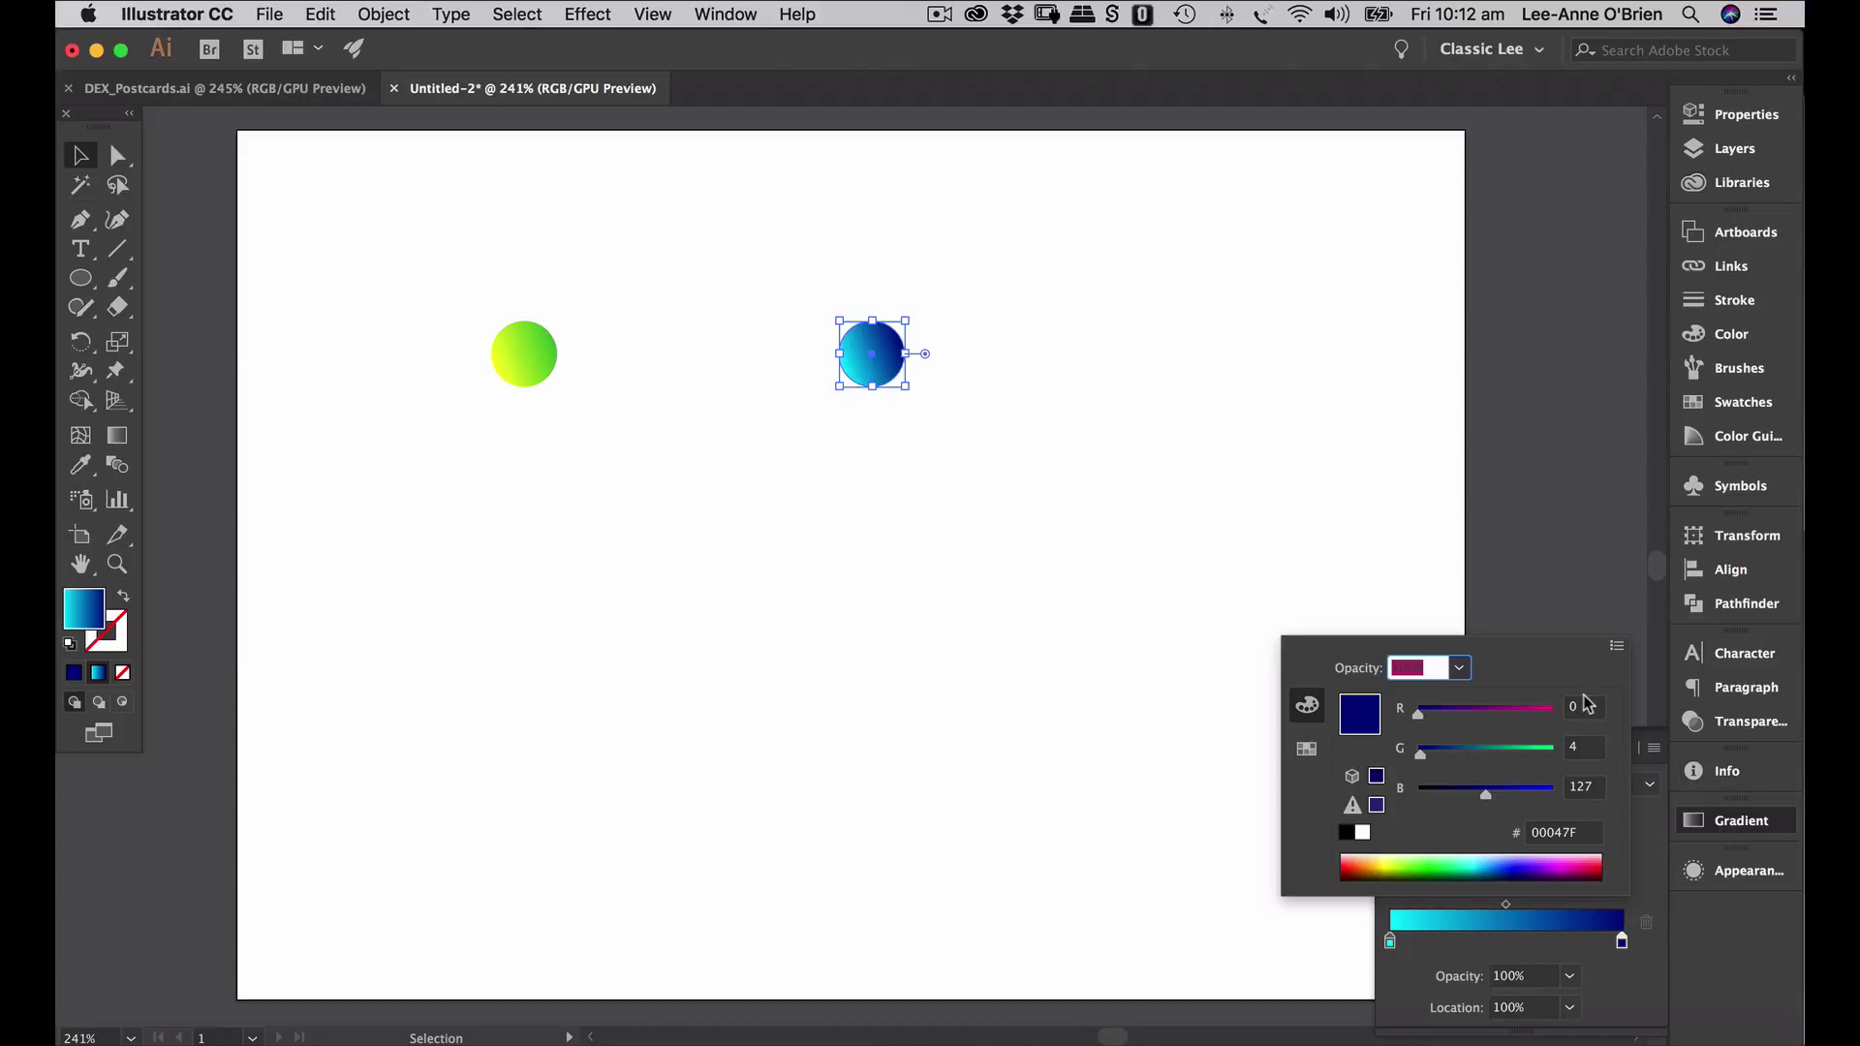
click(1587, 550)
click(971, 441)
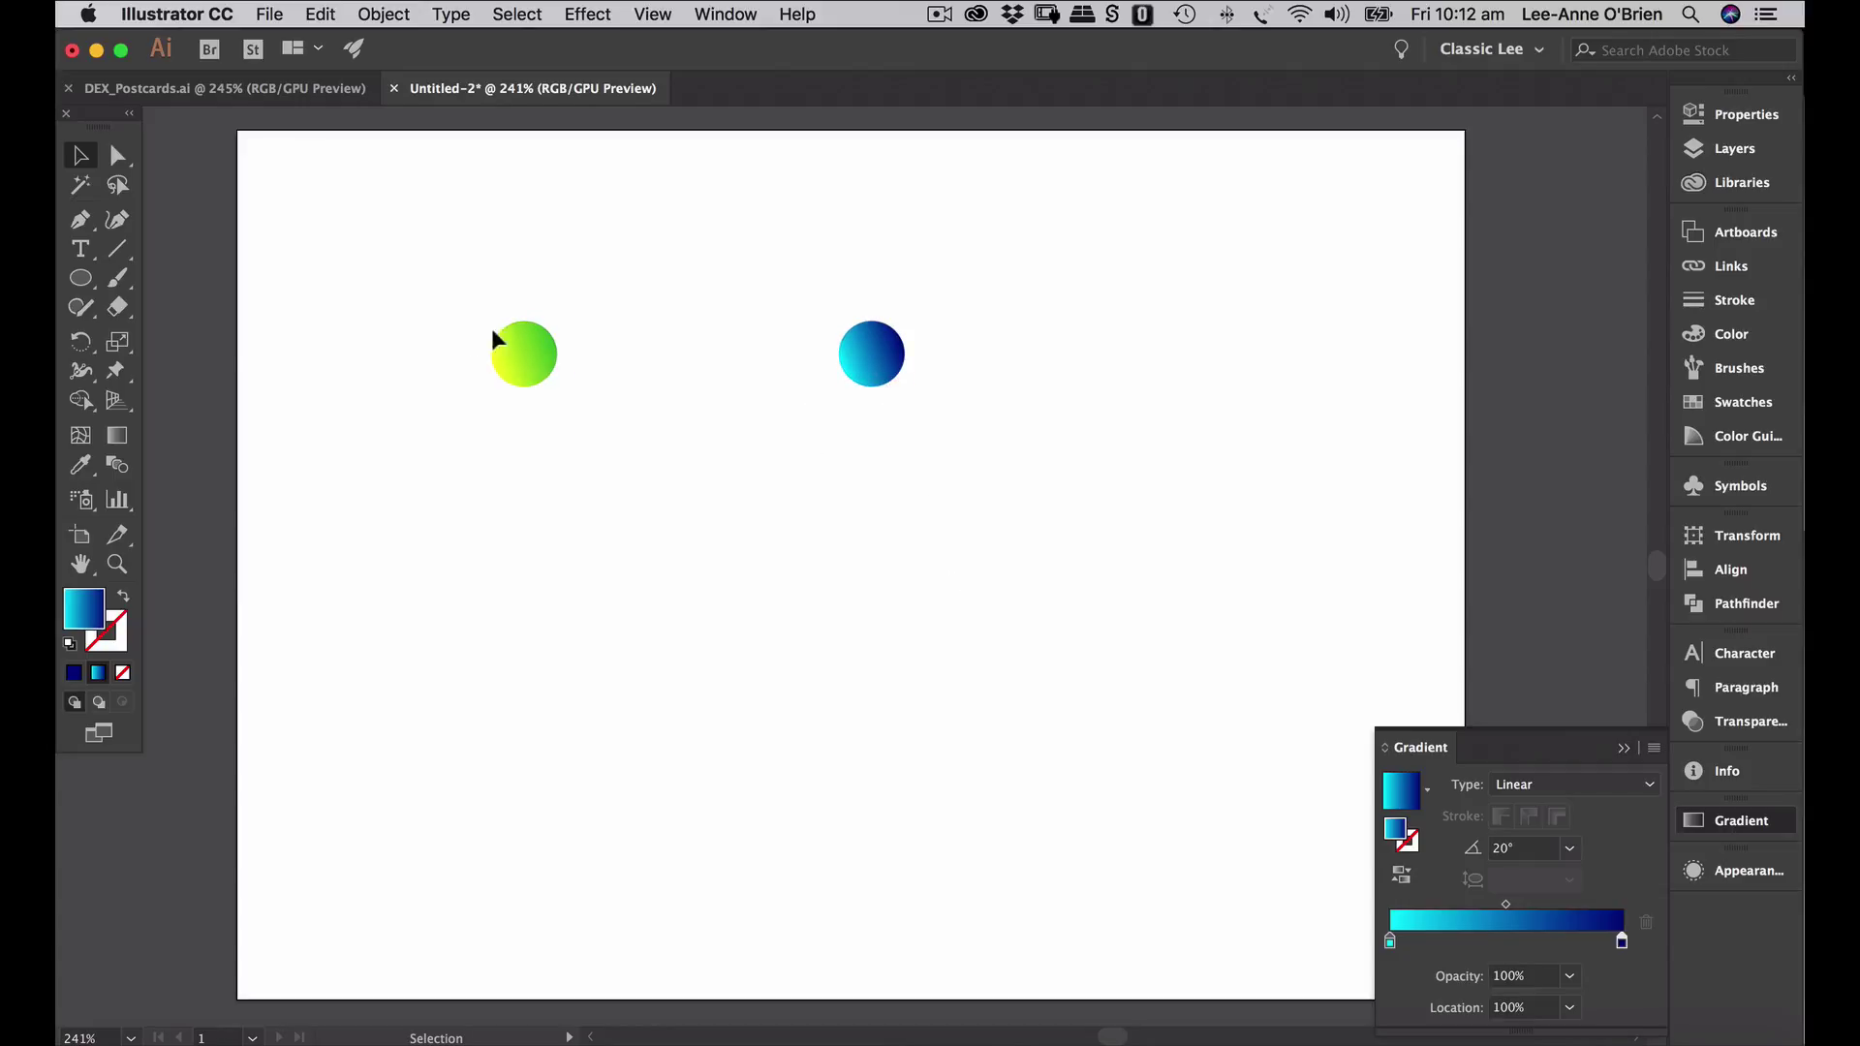
- Set the blend options to Specified Steps spacing with 1000 steps
click(381, 6)
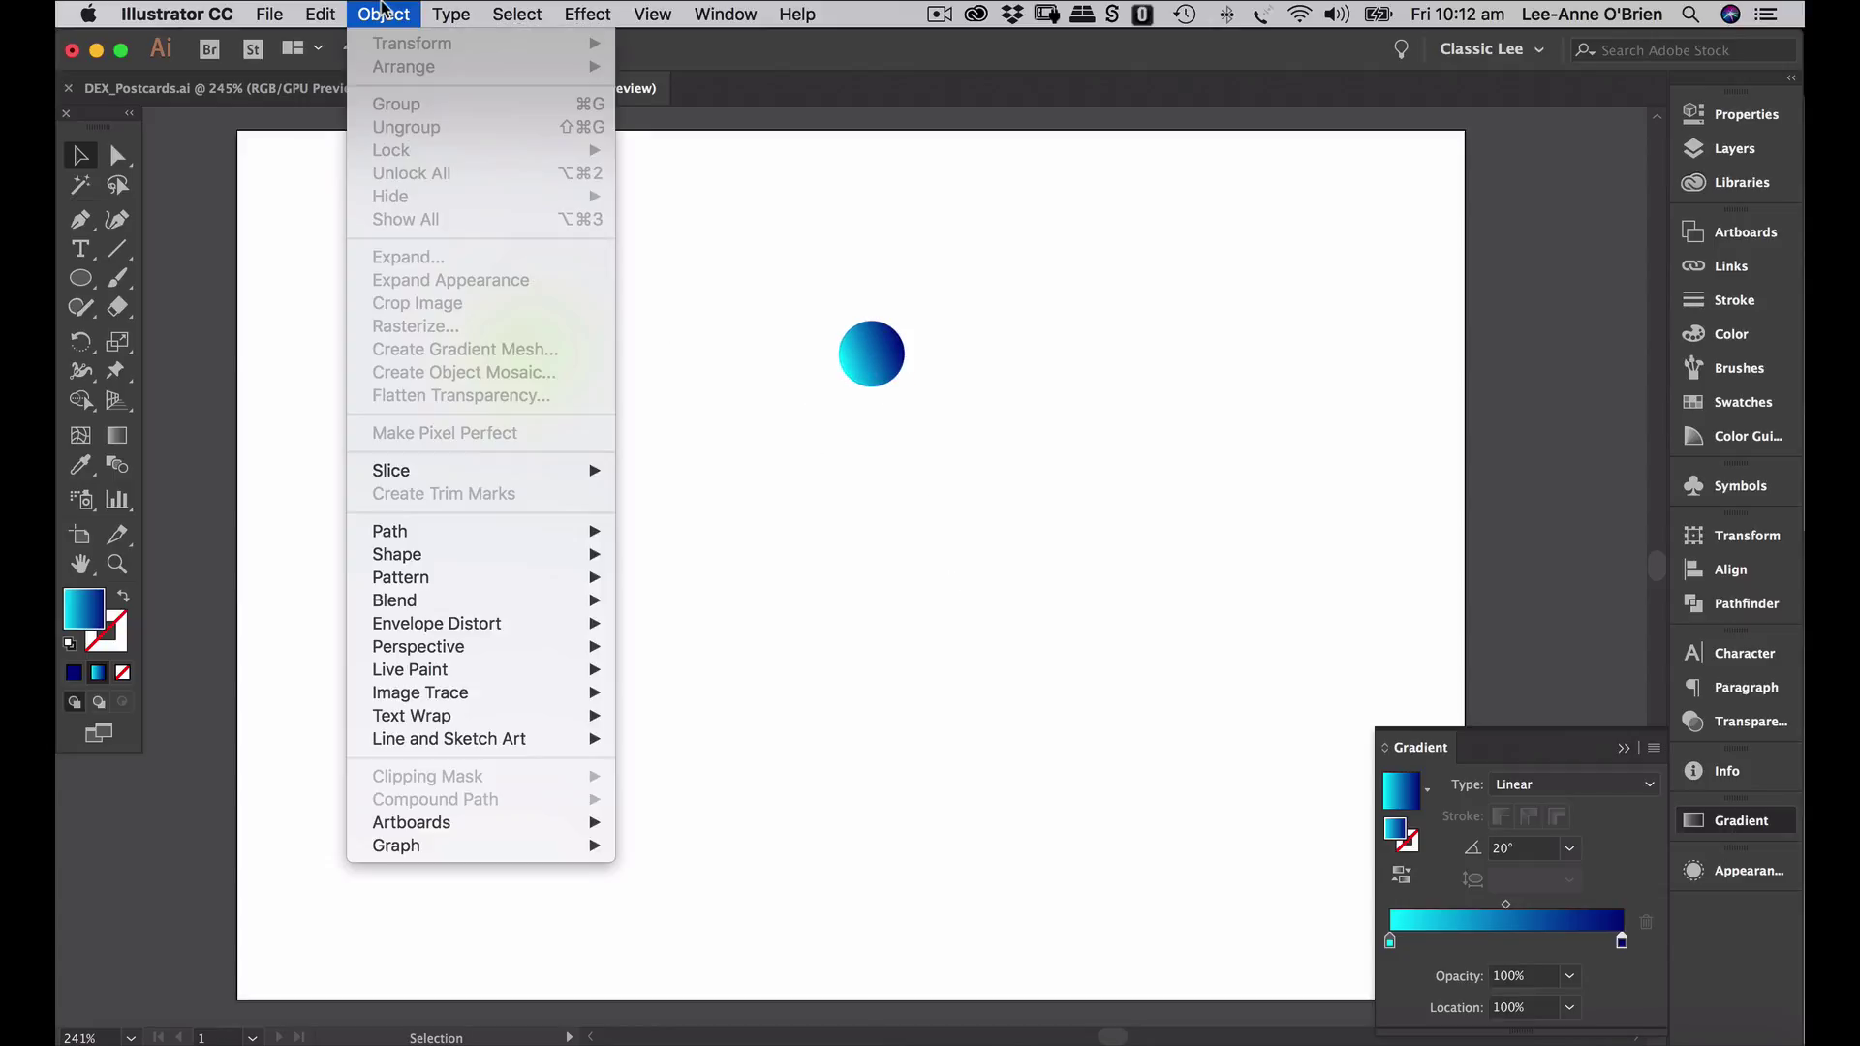
mouse_move(417, 602)
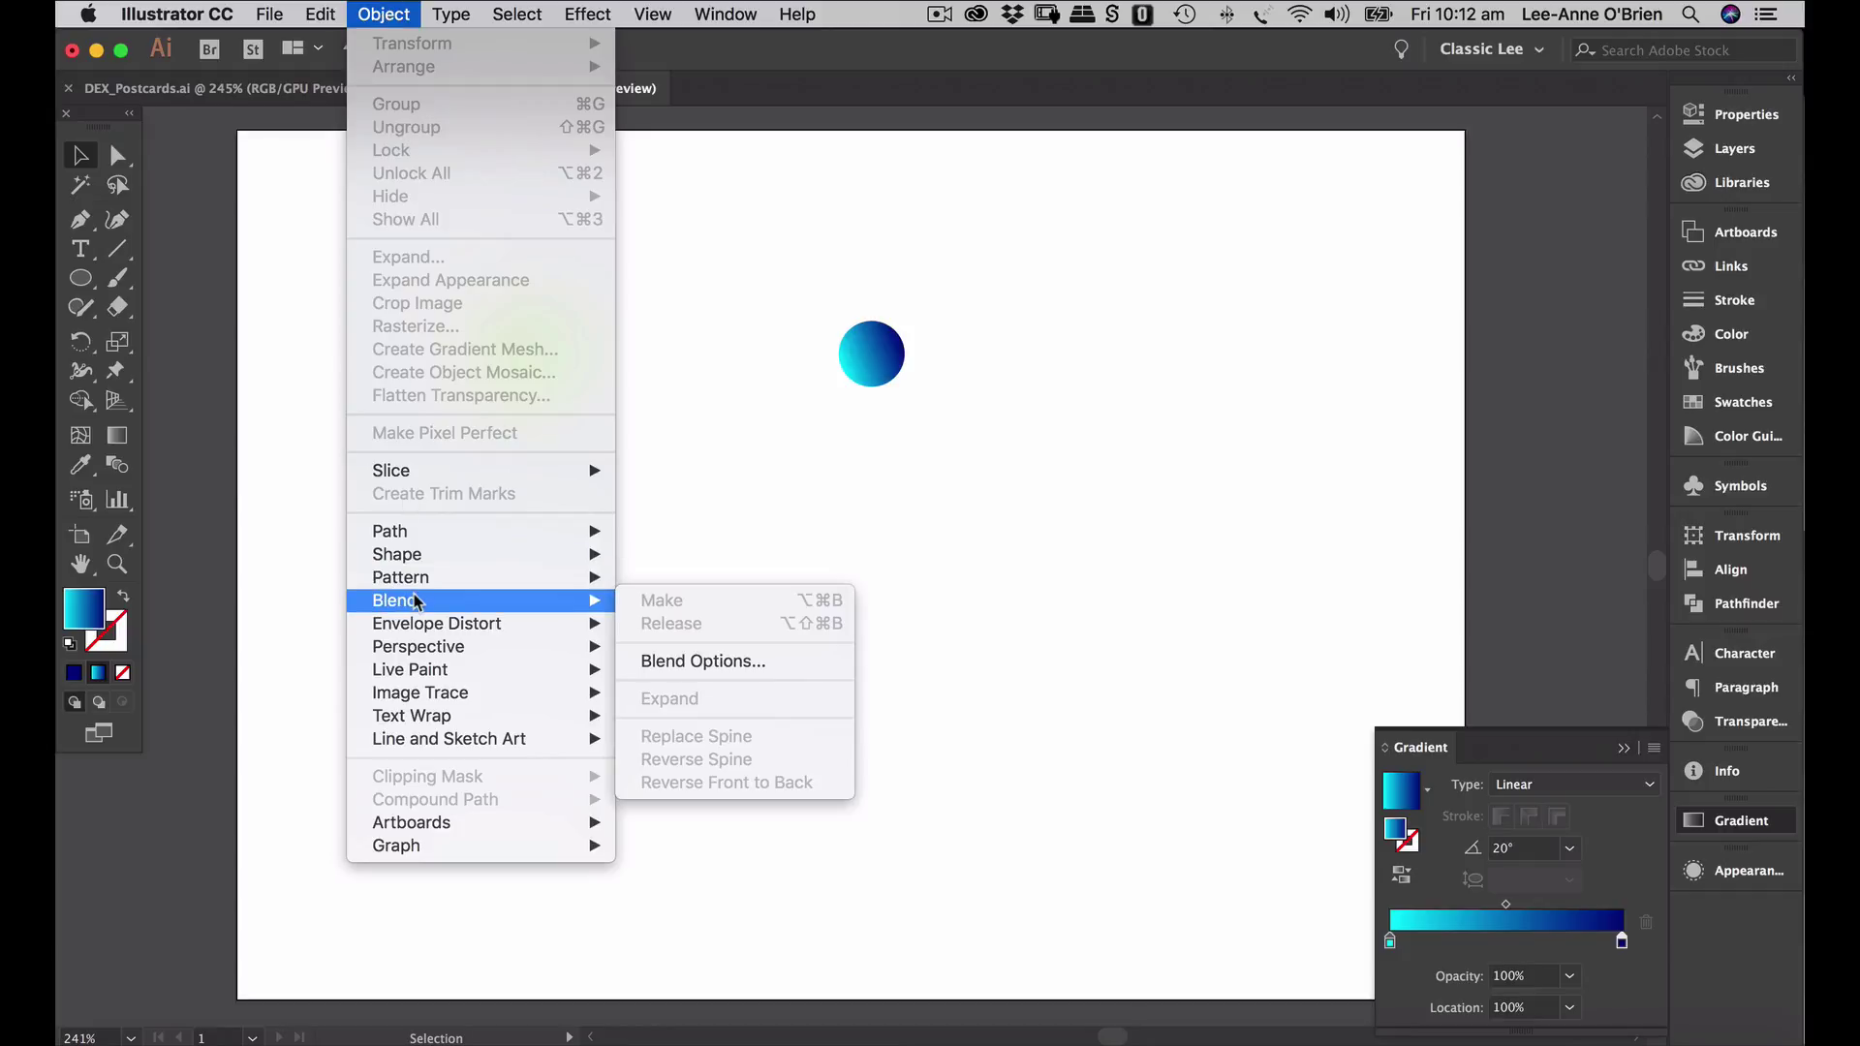
click(675, 663)
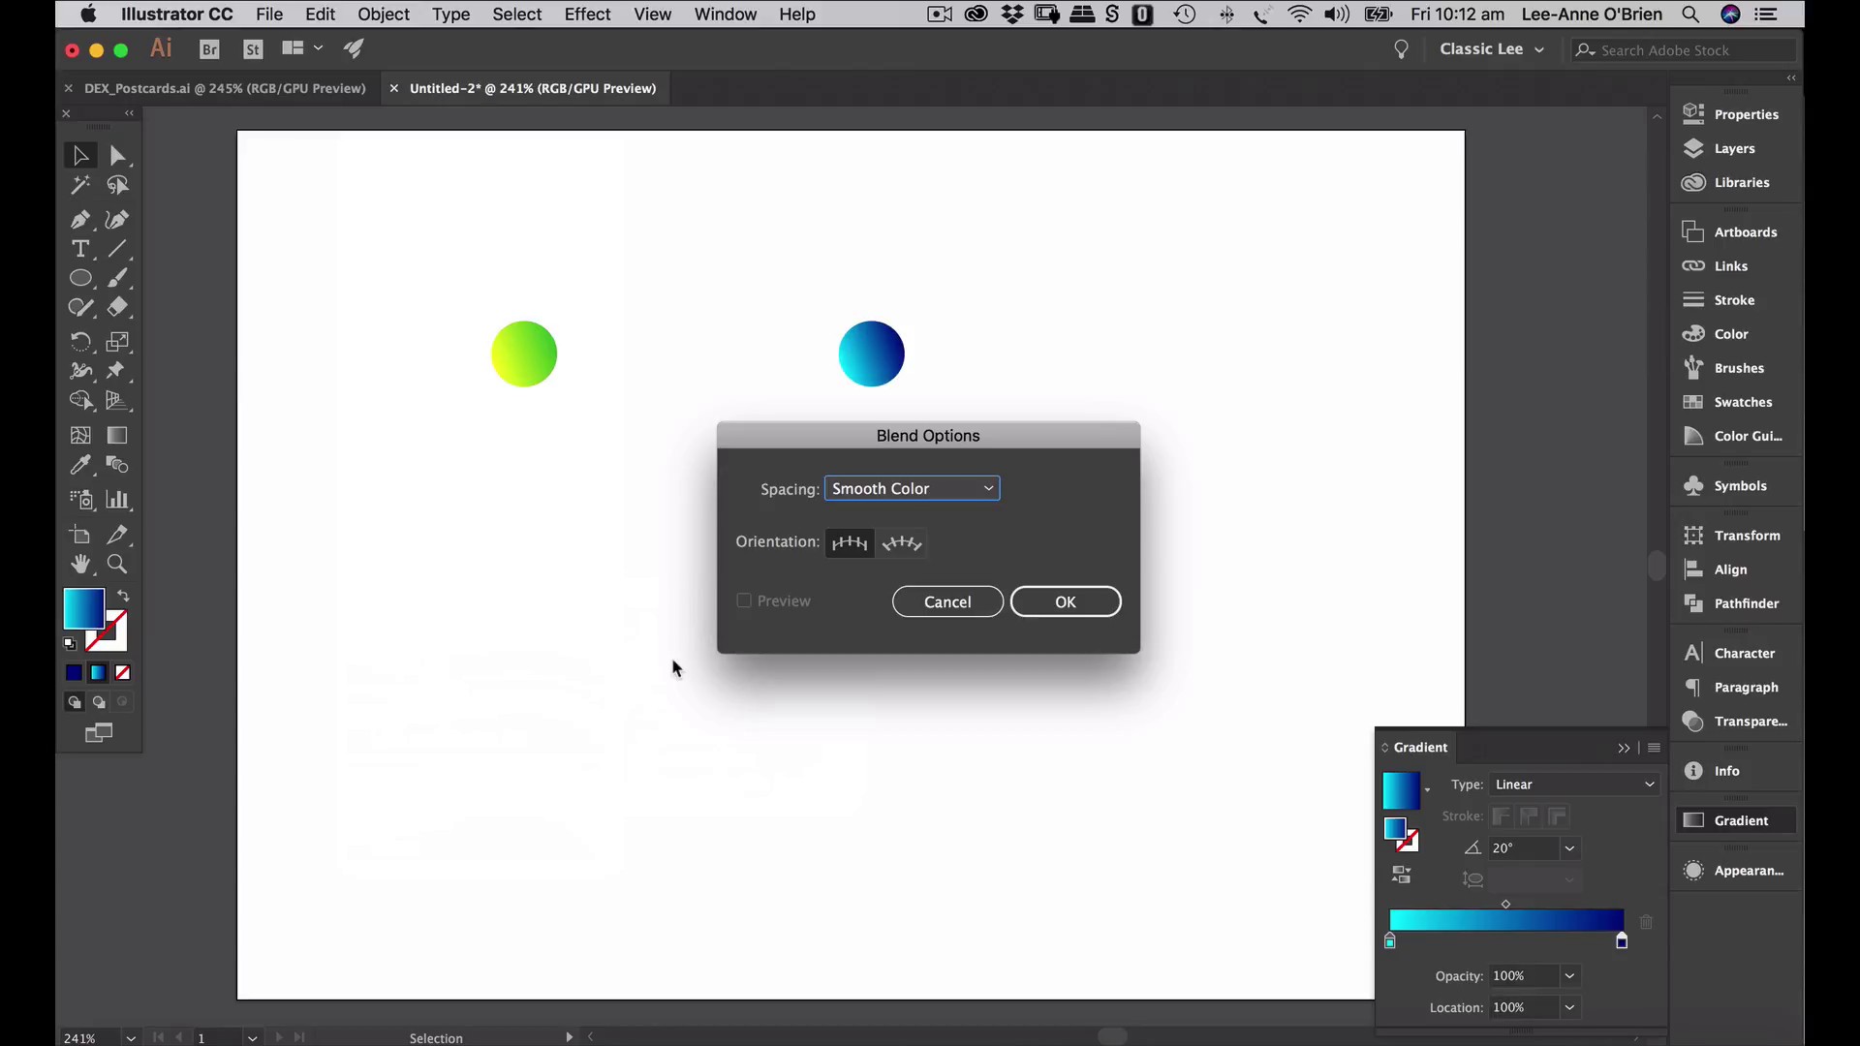
click(914, 490)
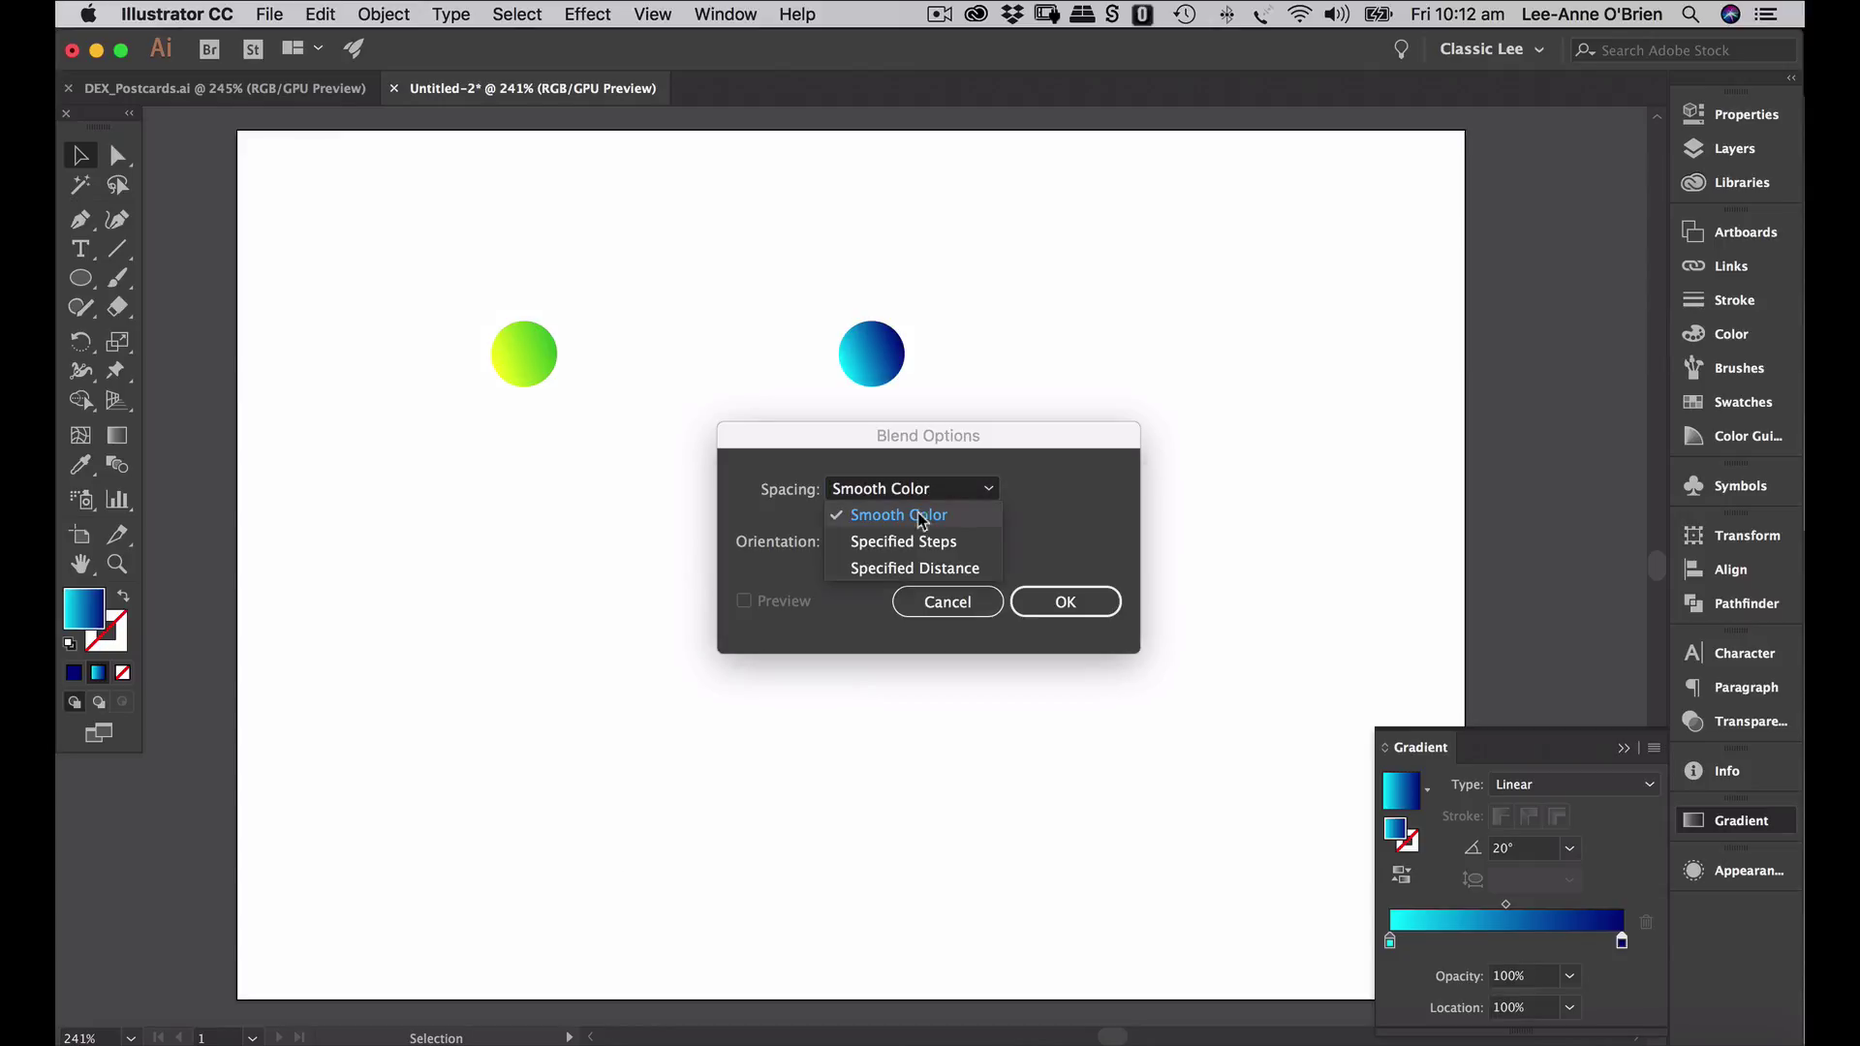
click(906, 541)
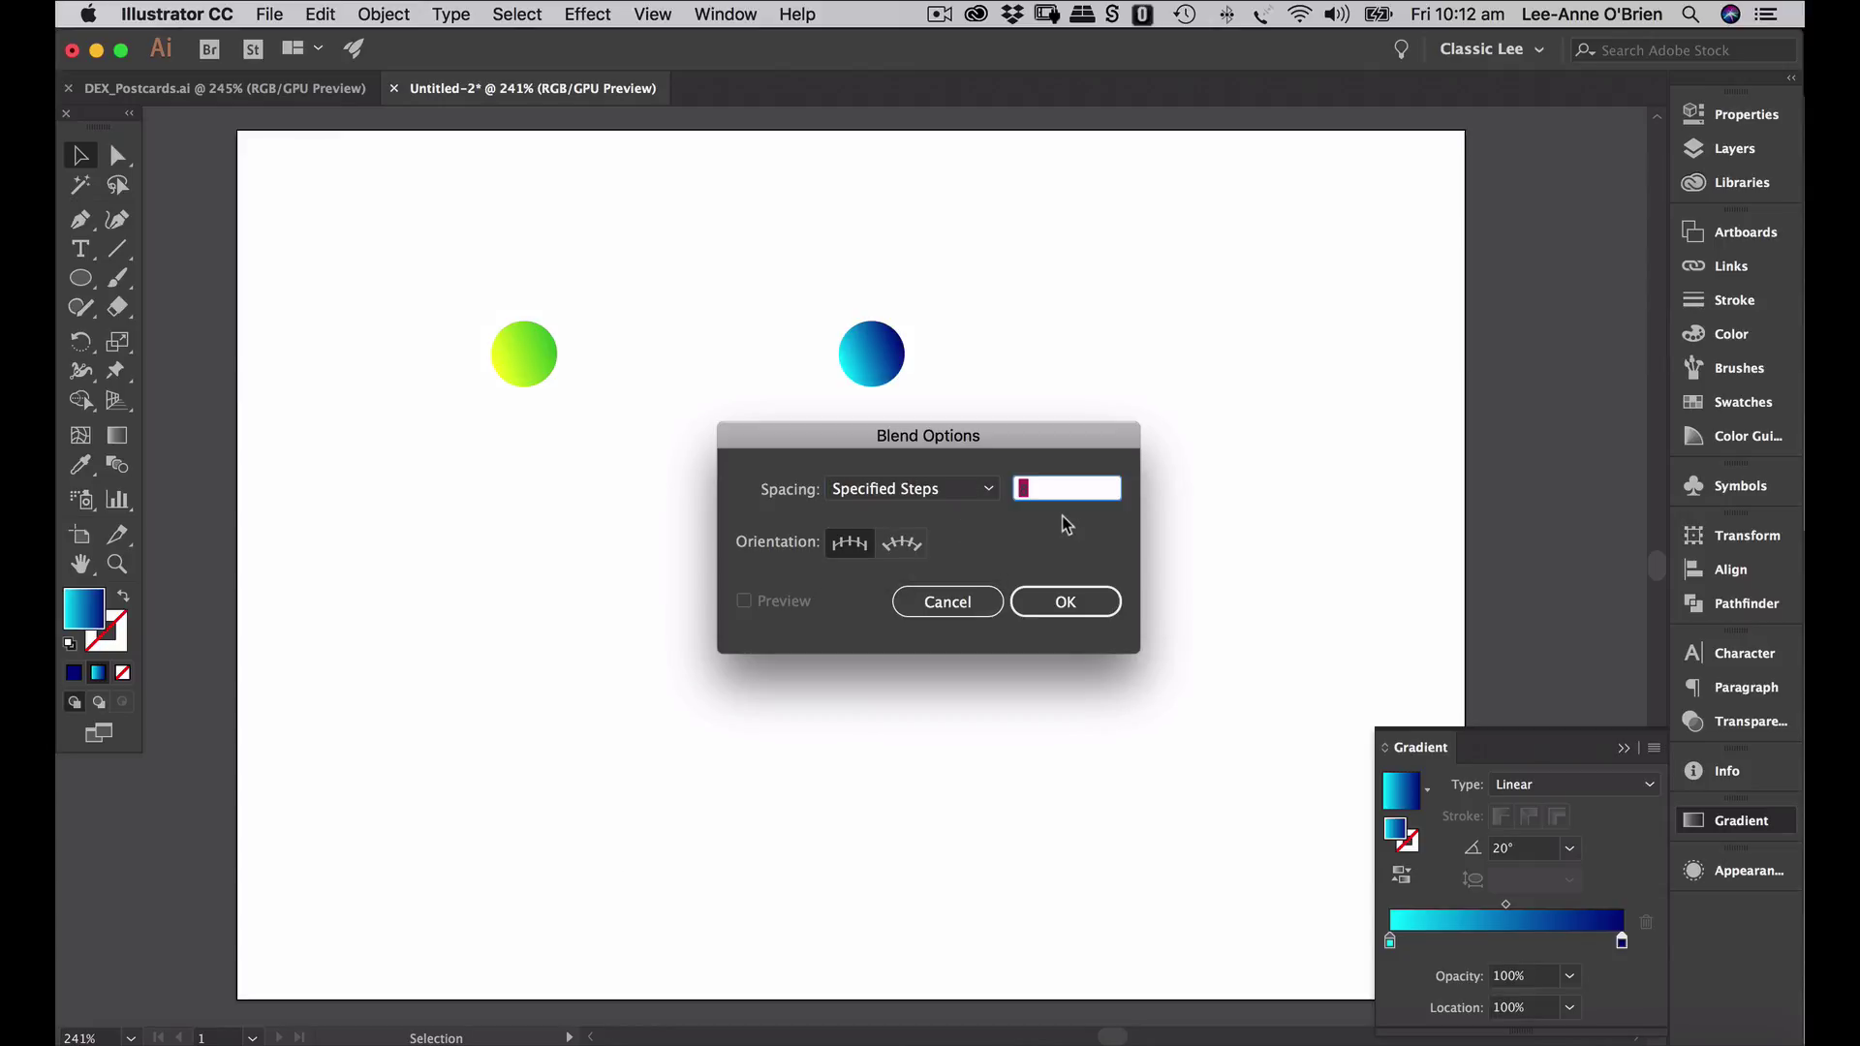
text(8)
double_click(1023, 488)
text(1)
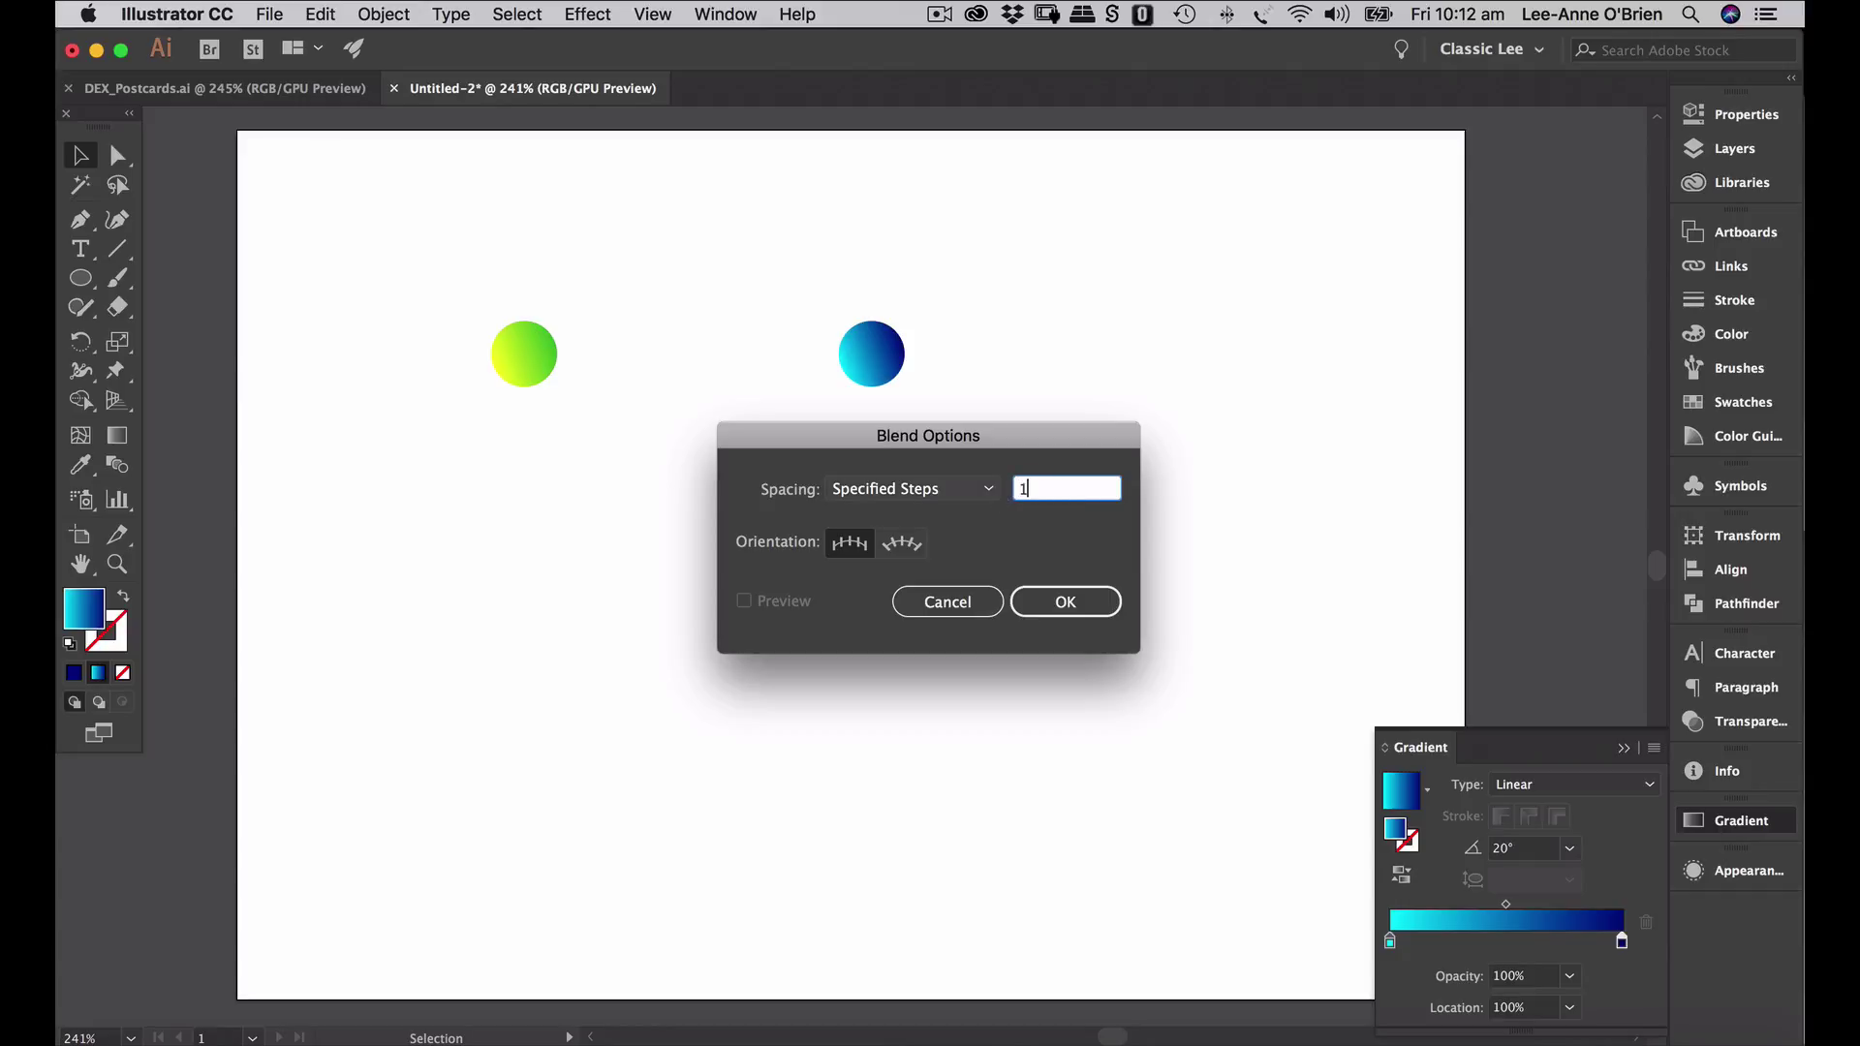
text(000)
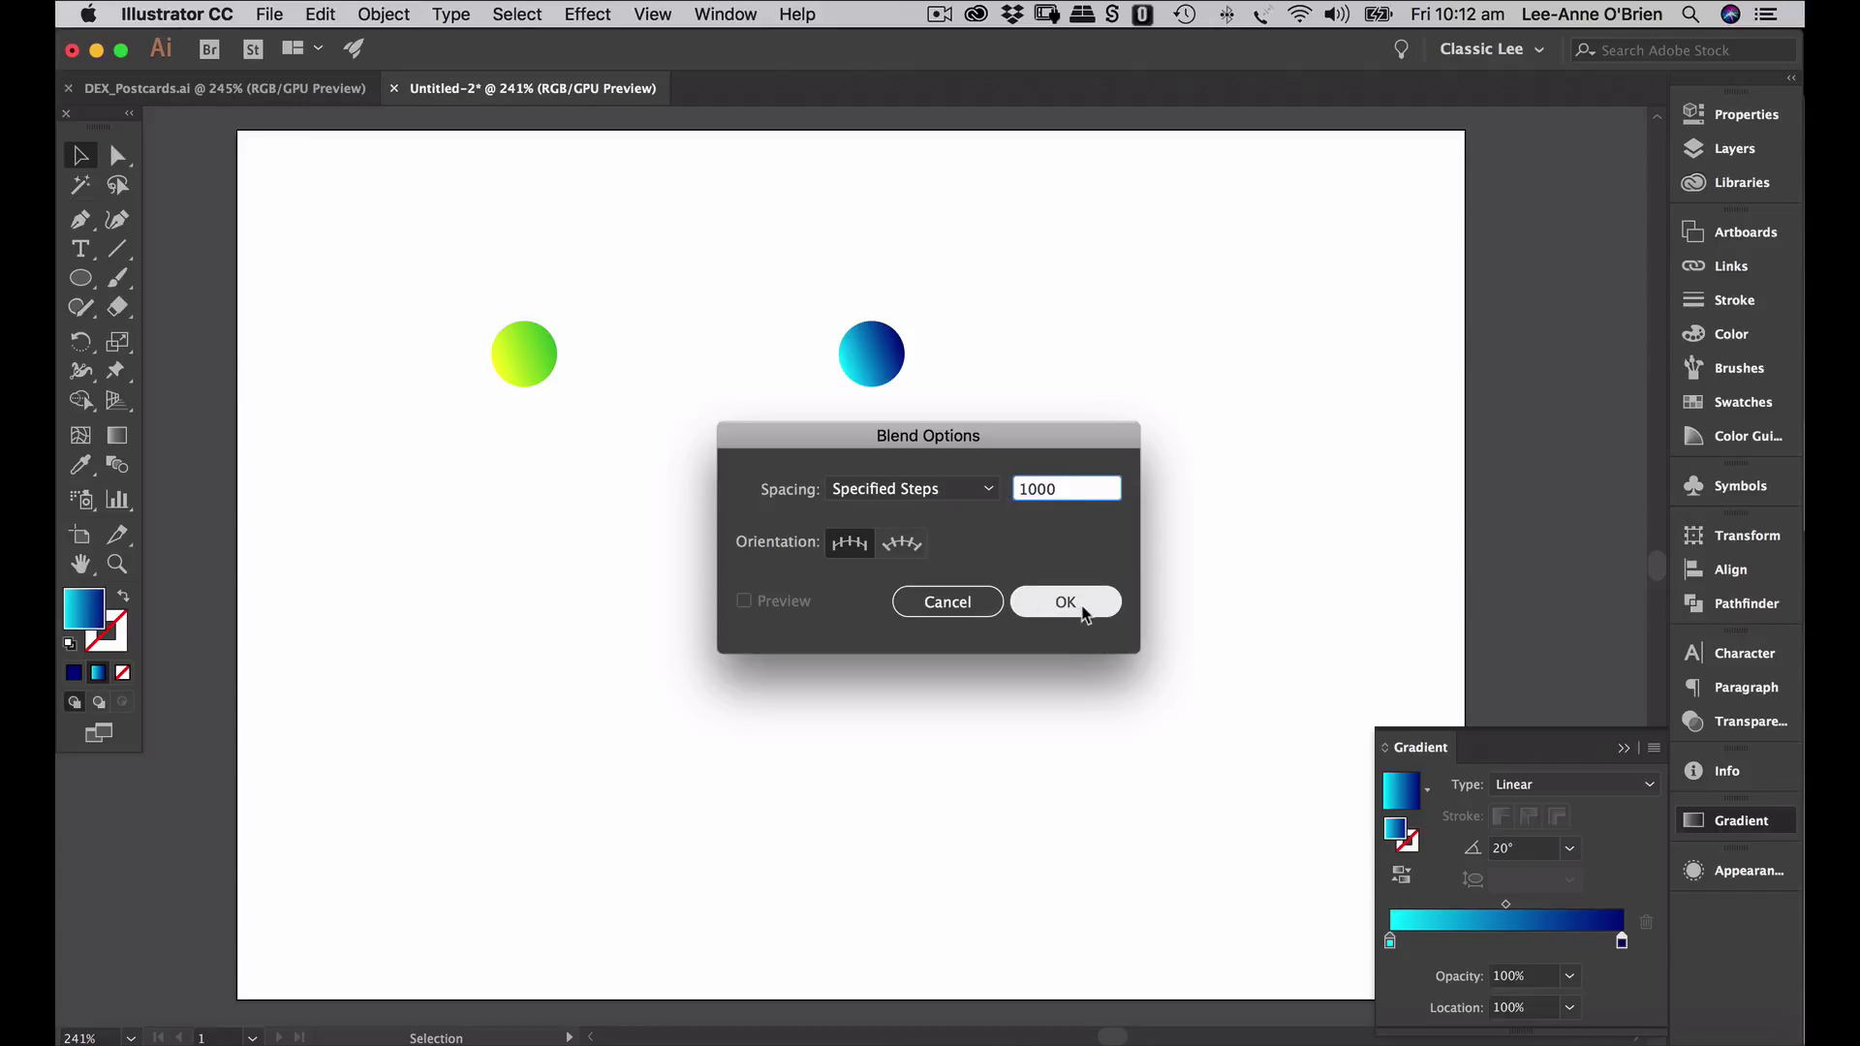
click(1085, 611)
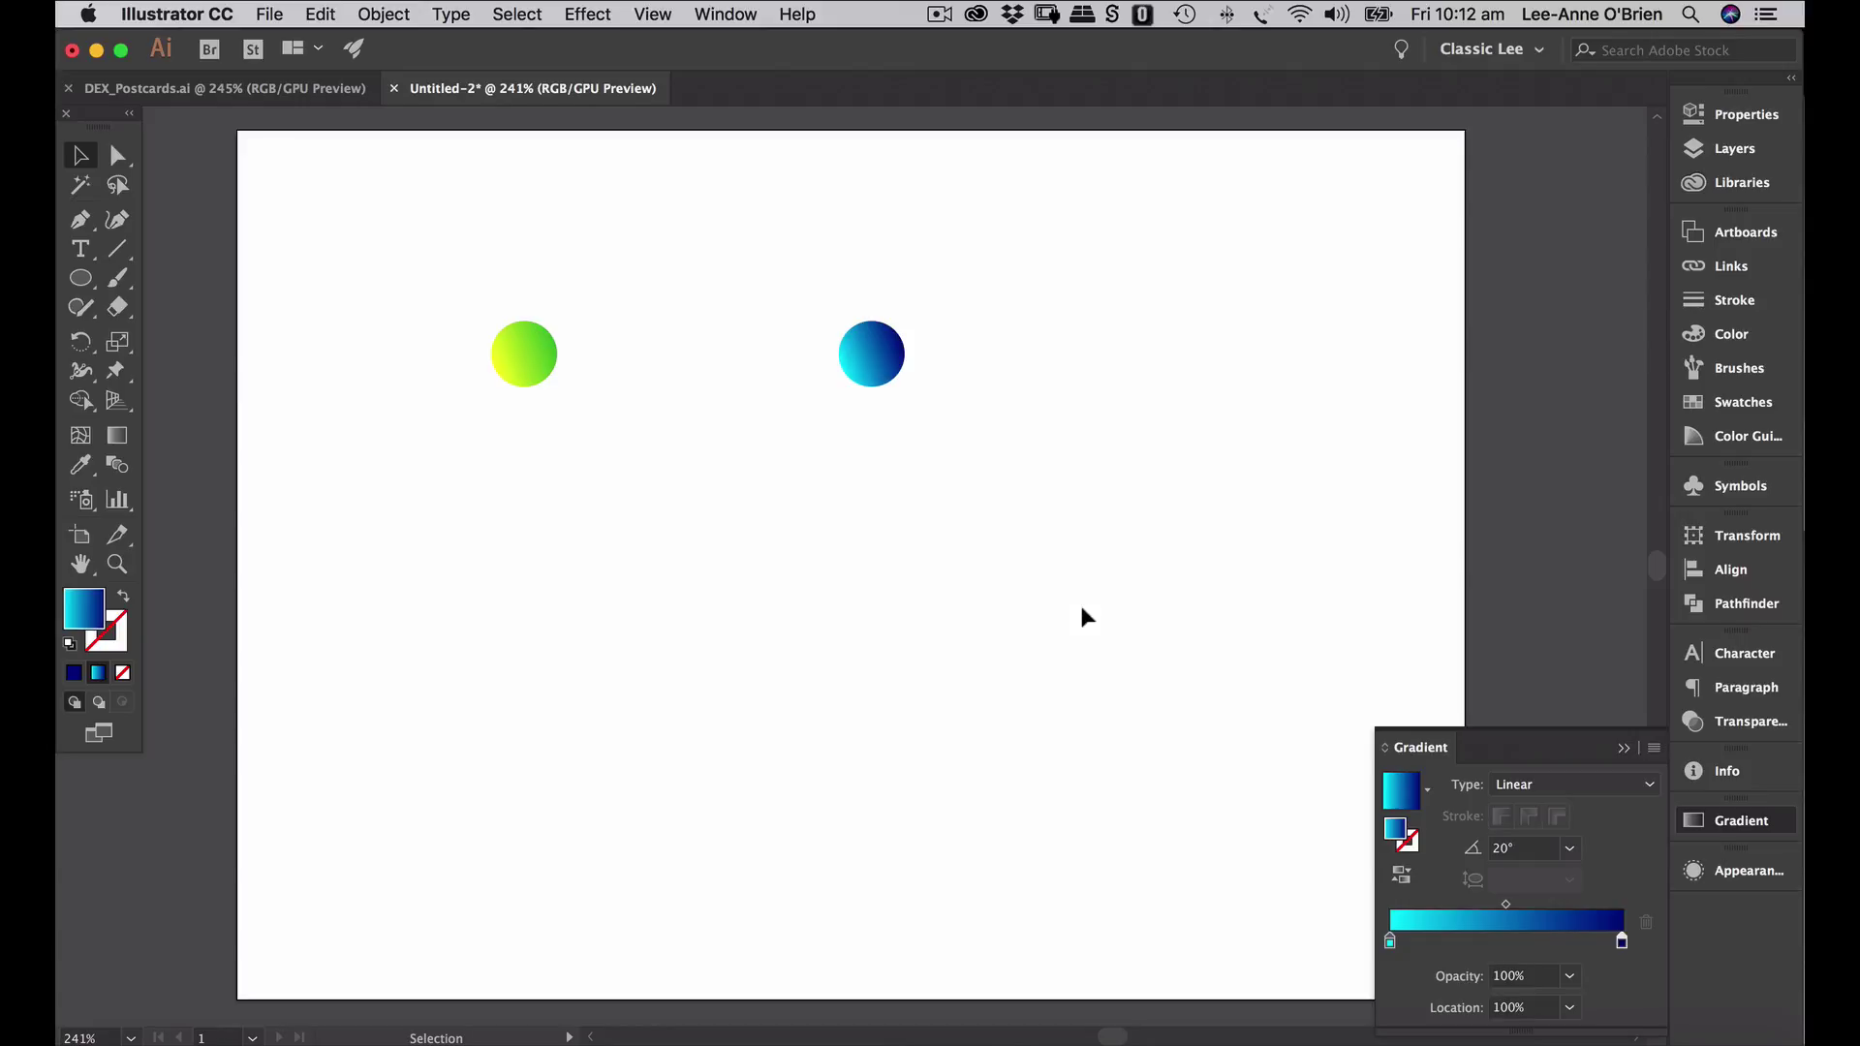
- Make a blend between the yellow-green circle and the cyan-navy circle
drag(452, 294, 981, 451)
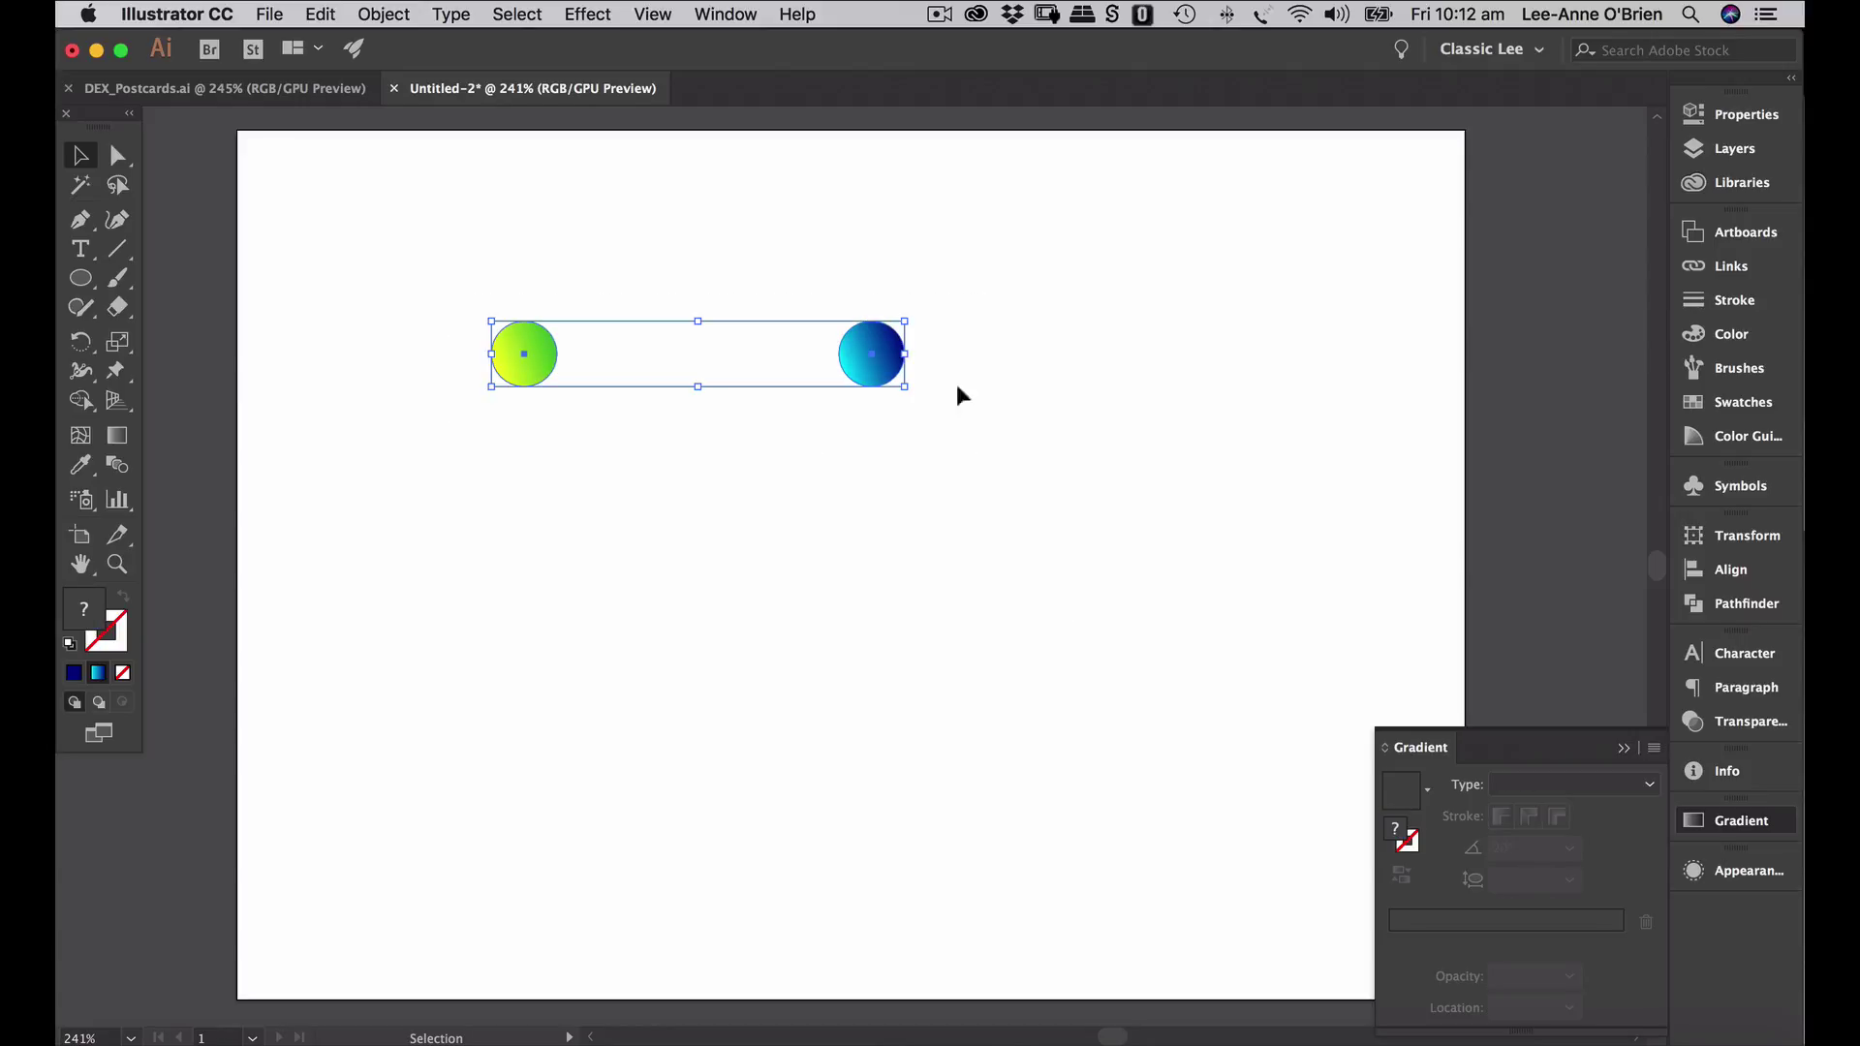
click(384, 14)
mouse_move(434, 601)
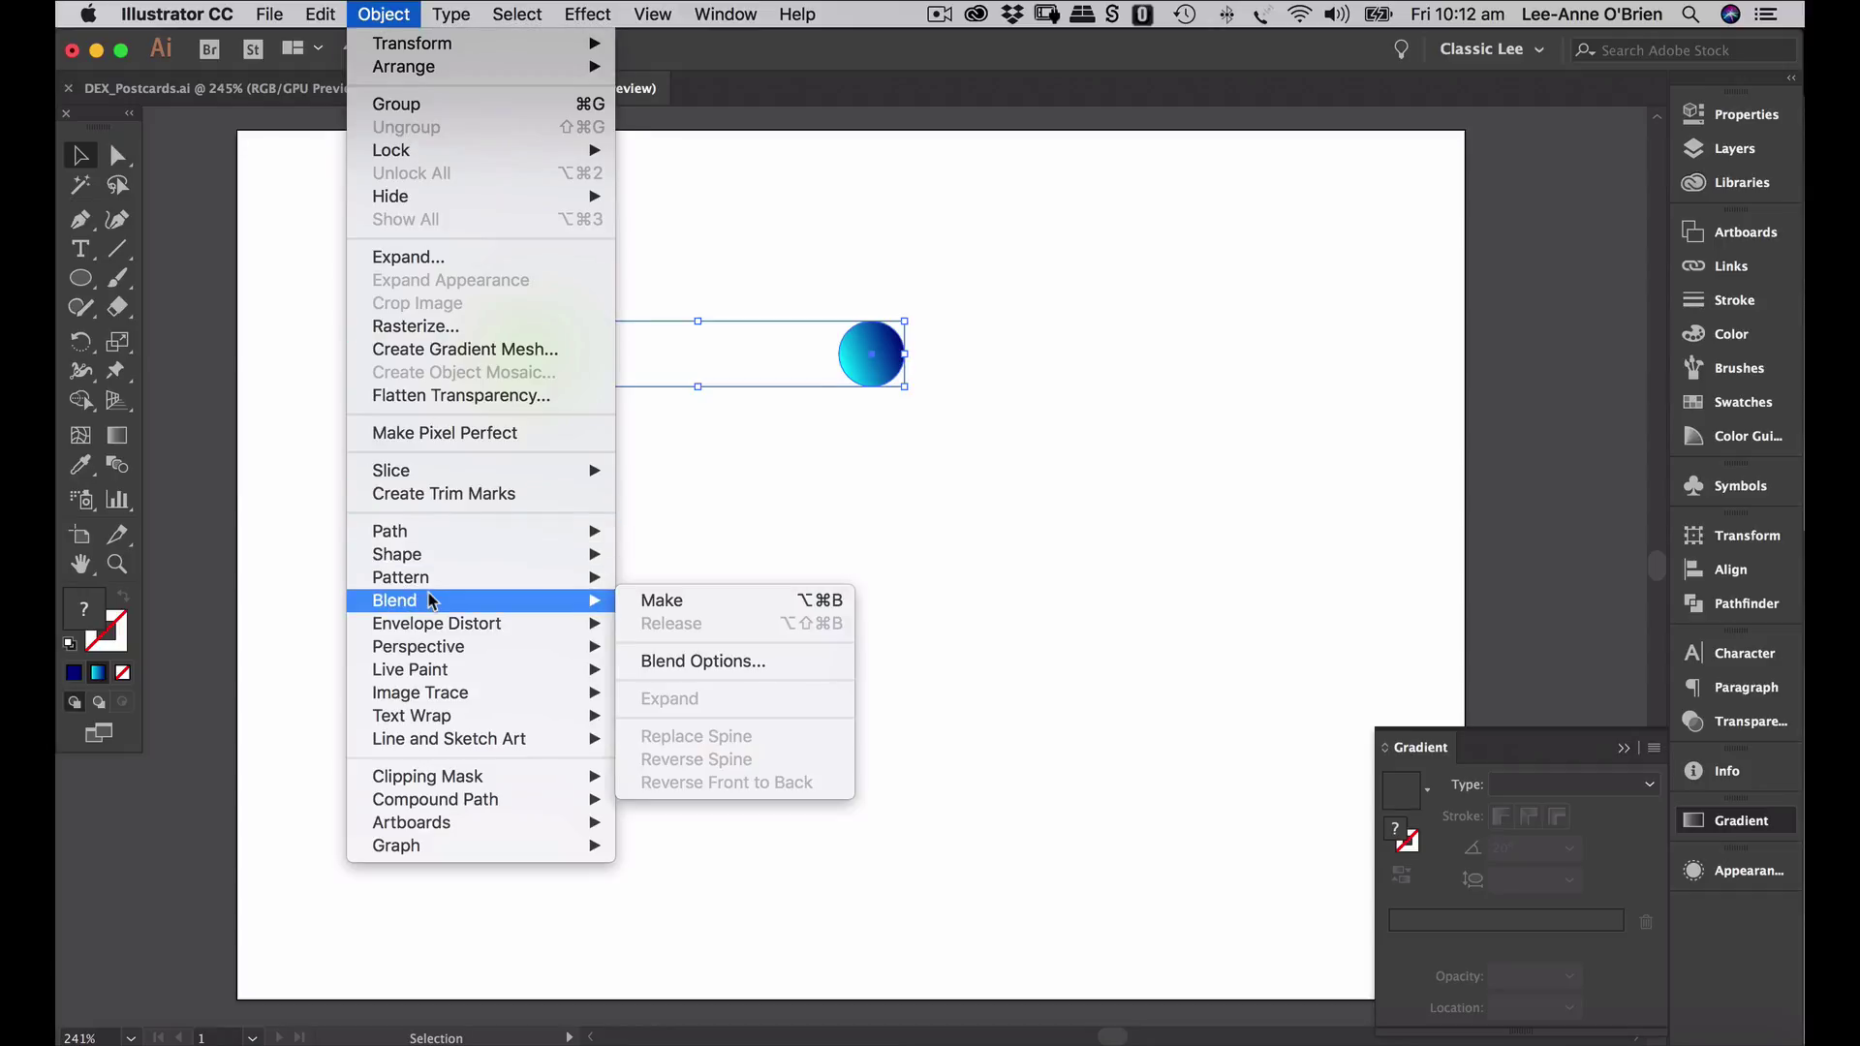
click(688, 605)
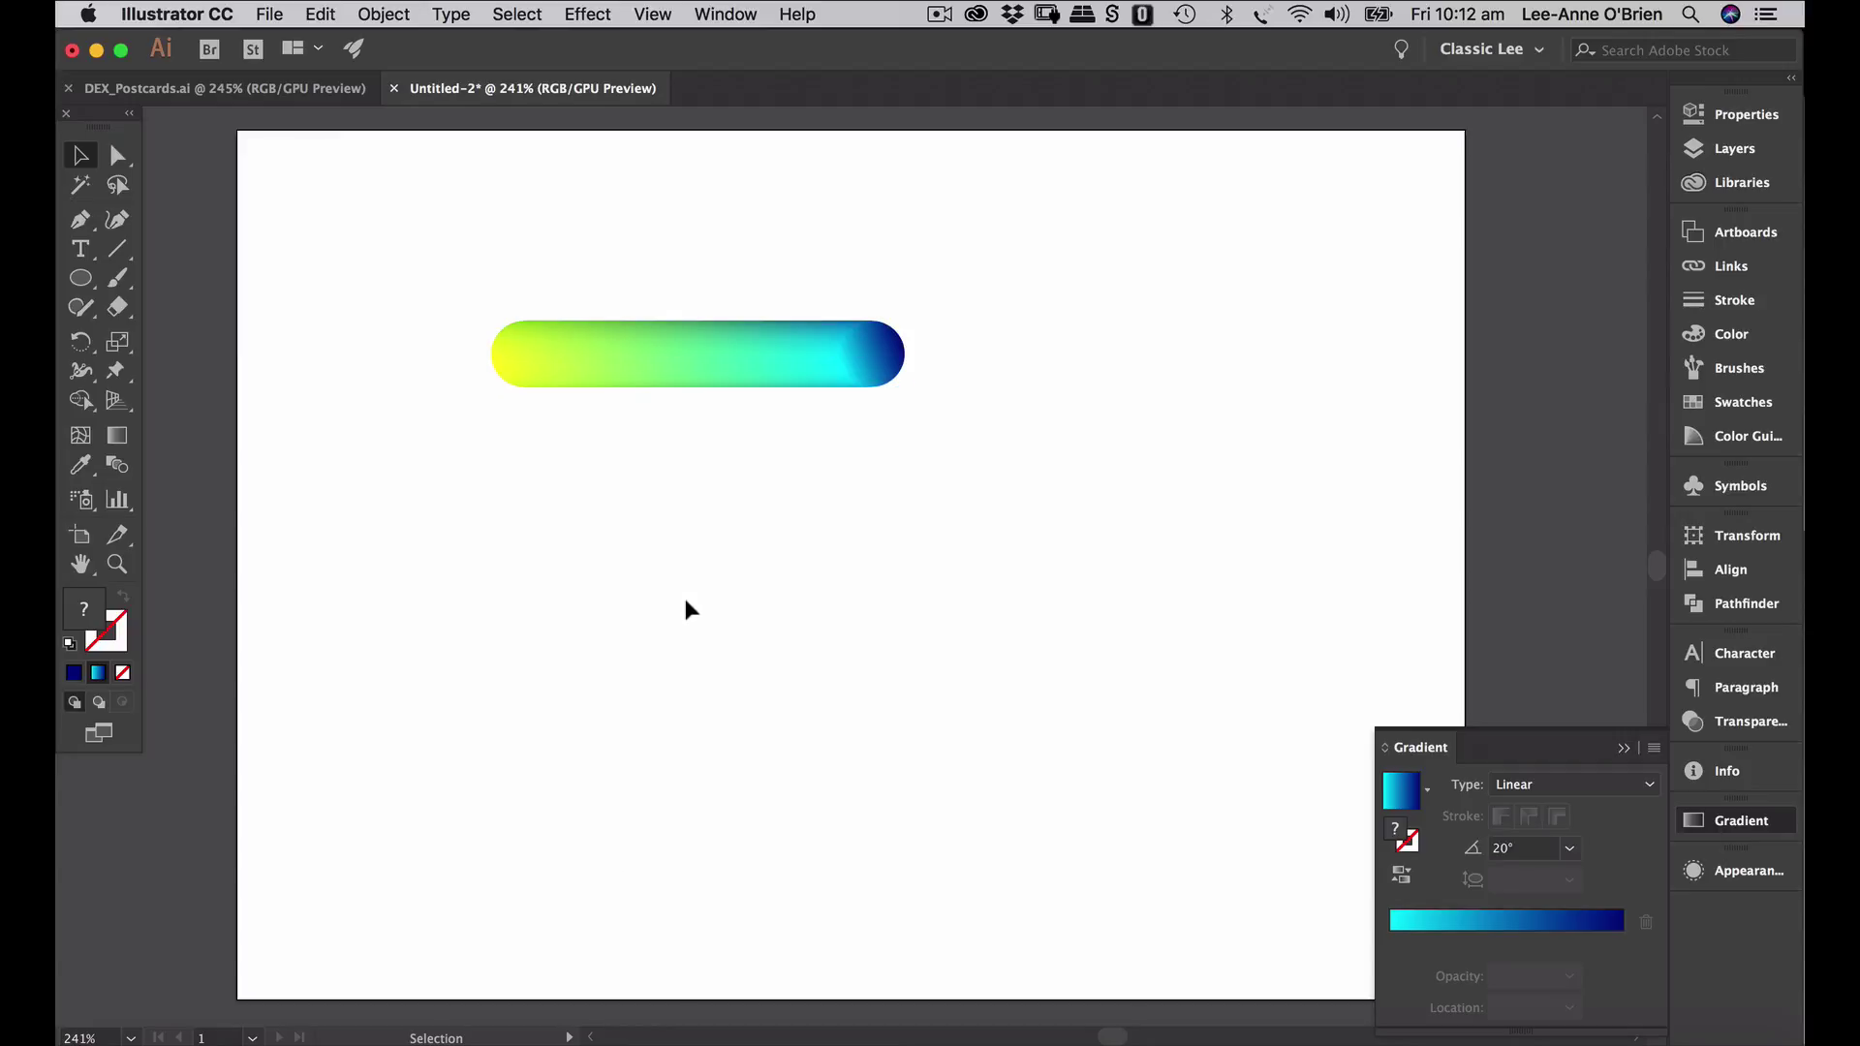
- Draw the first half of a letter W below the blended tube as an open three-point Pen path with a shorter second stroke
scroll(684, 599, up, 5)
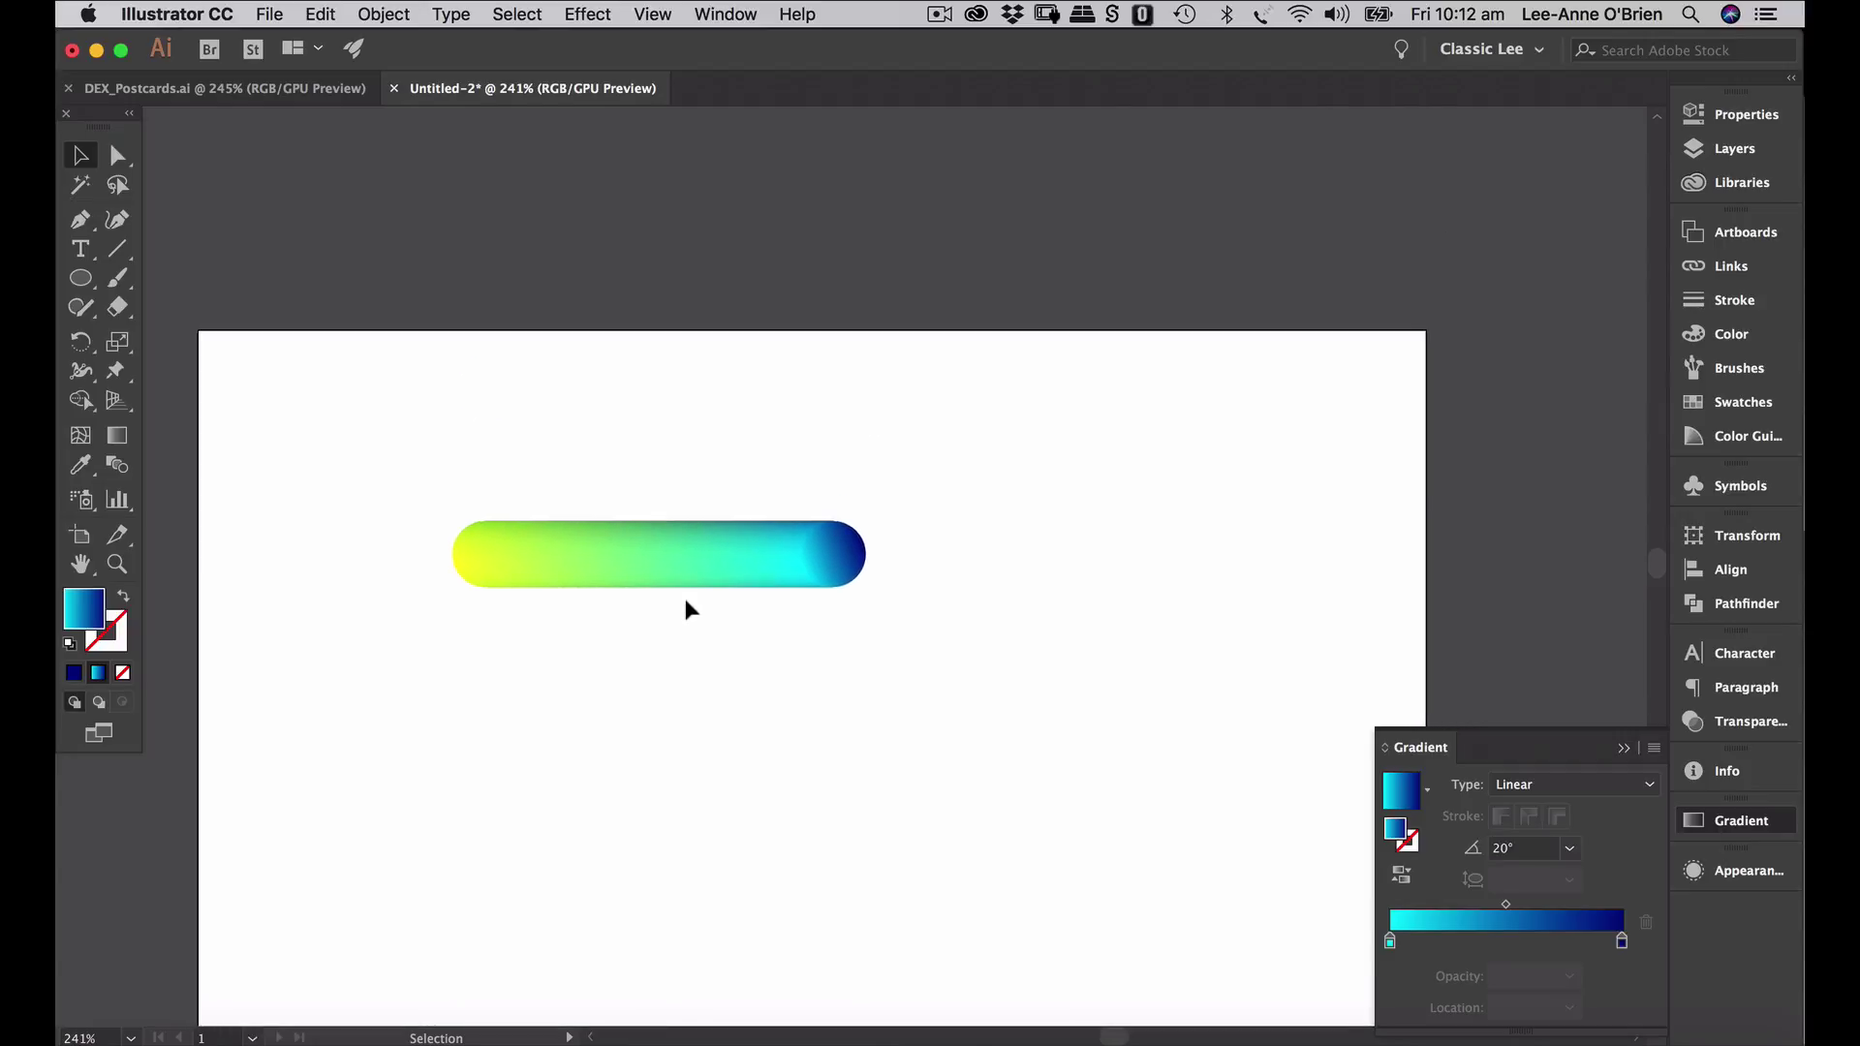
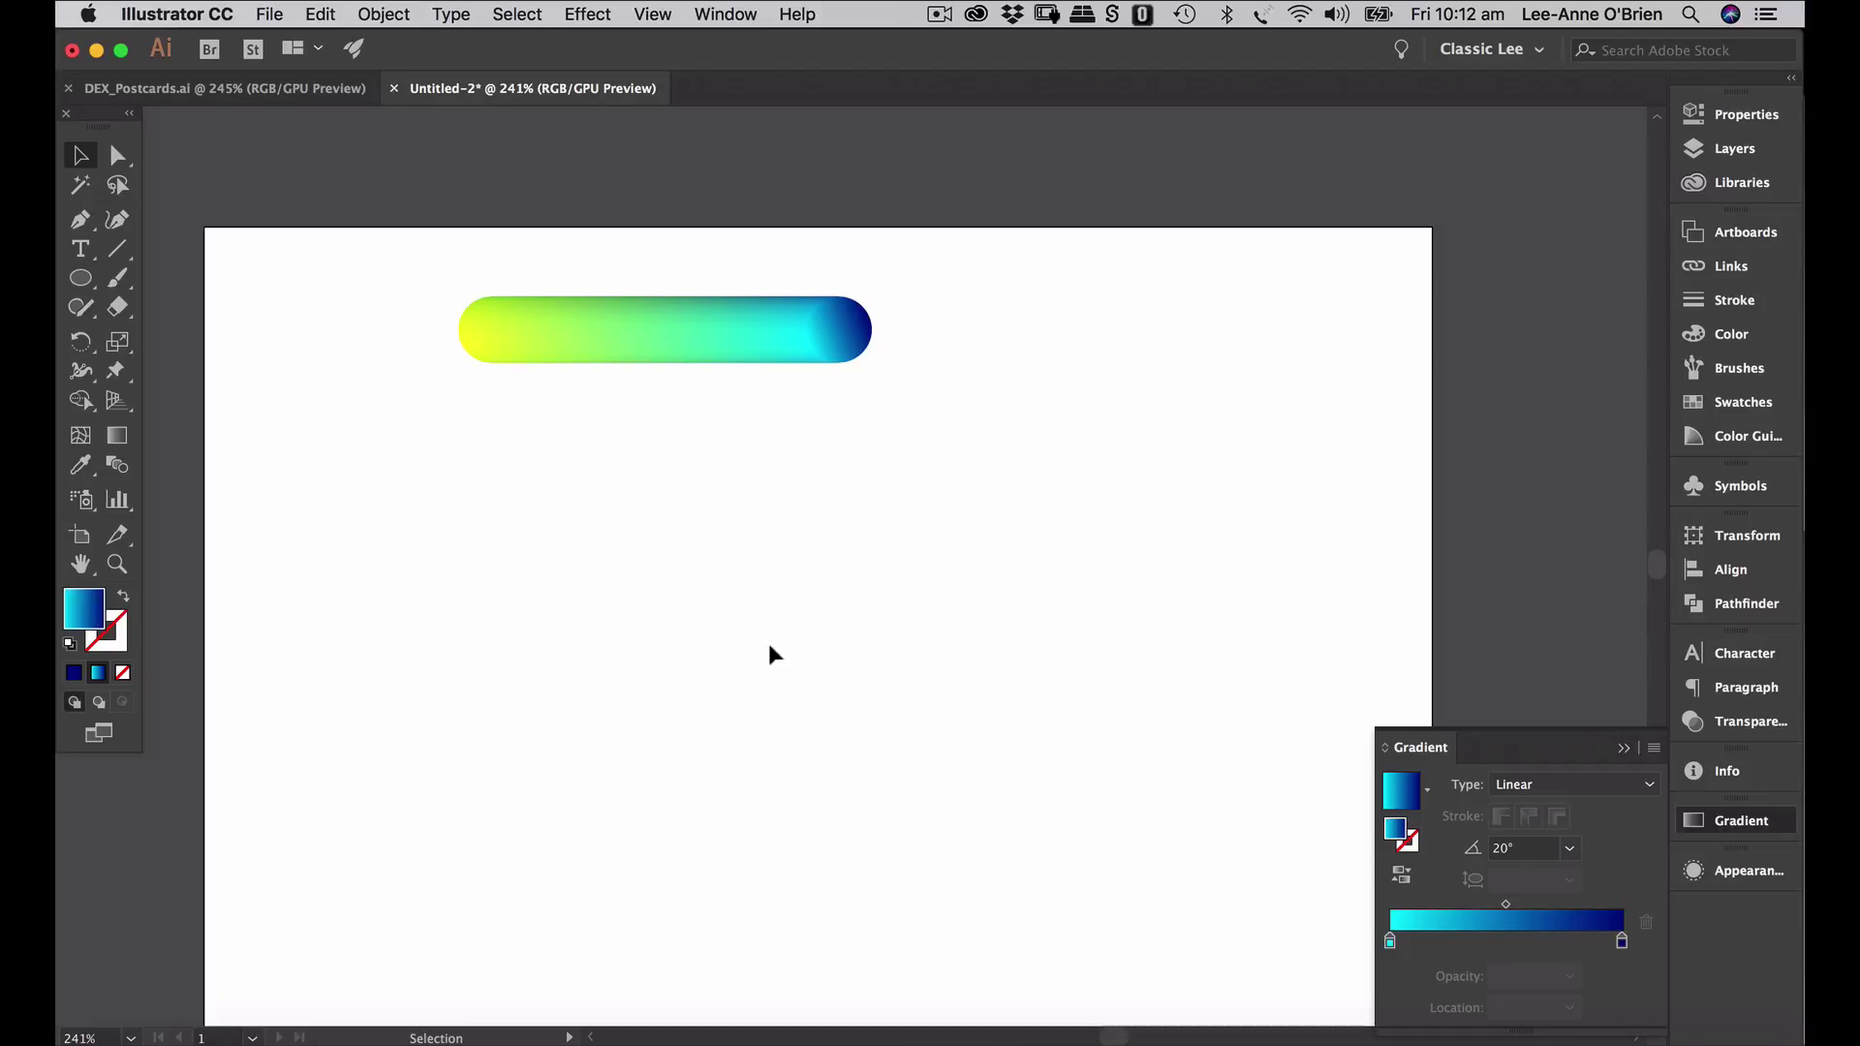
click(82, 226)
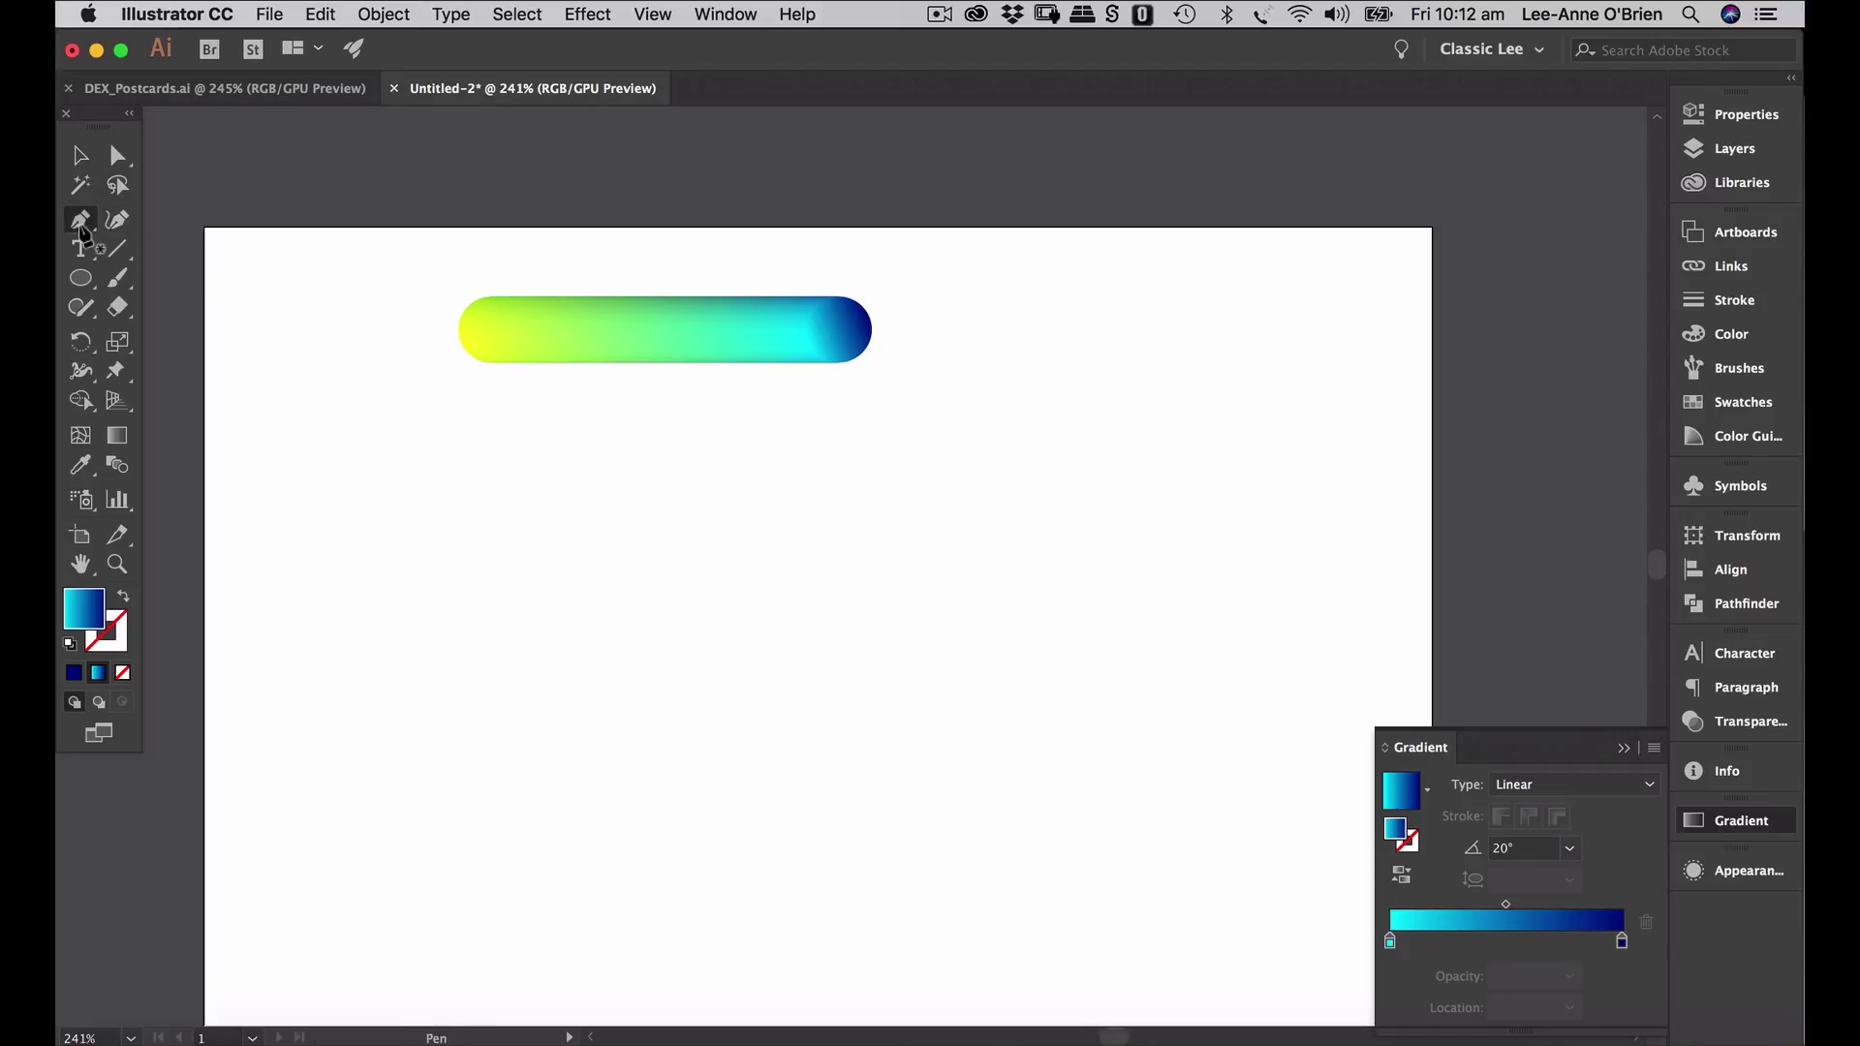
click(459, 522)
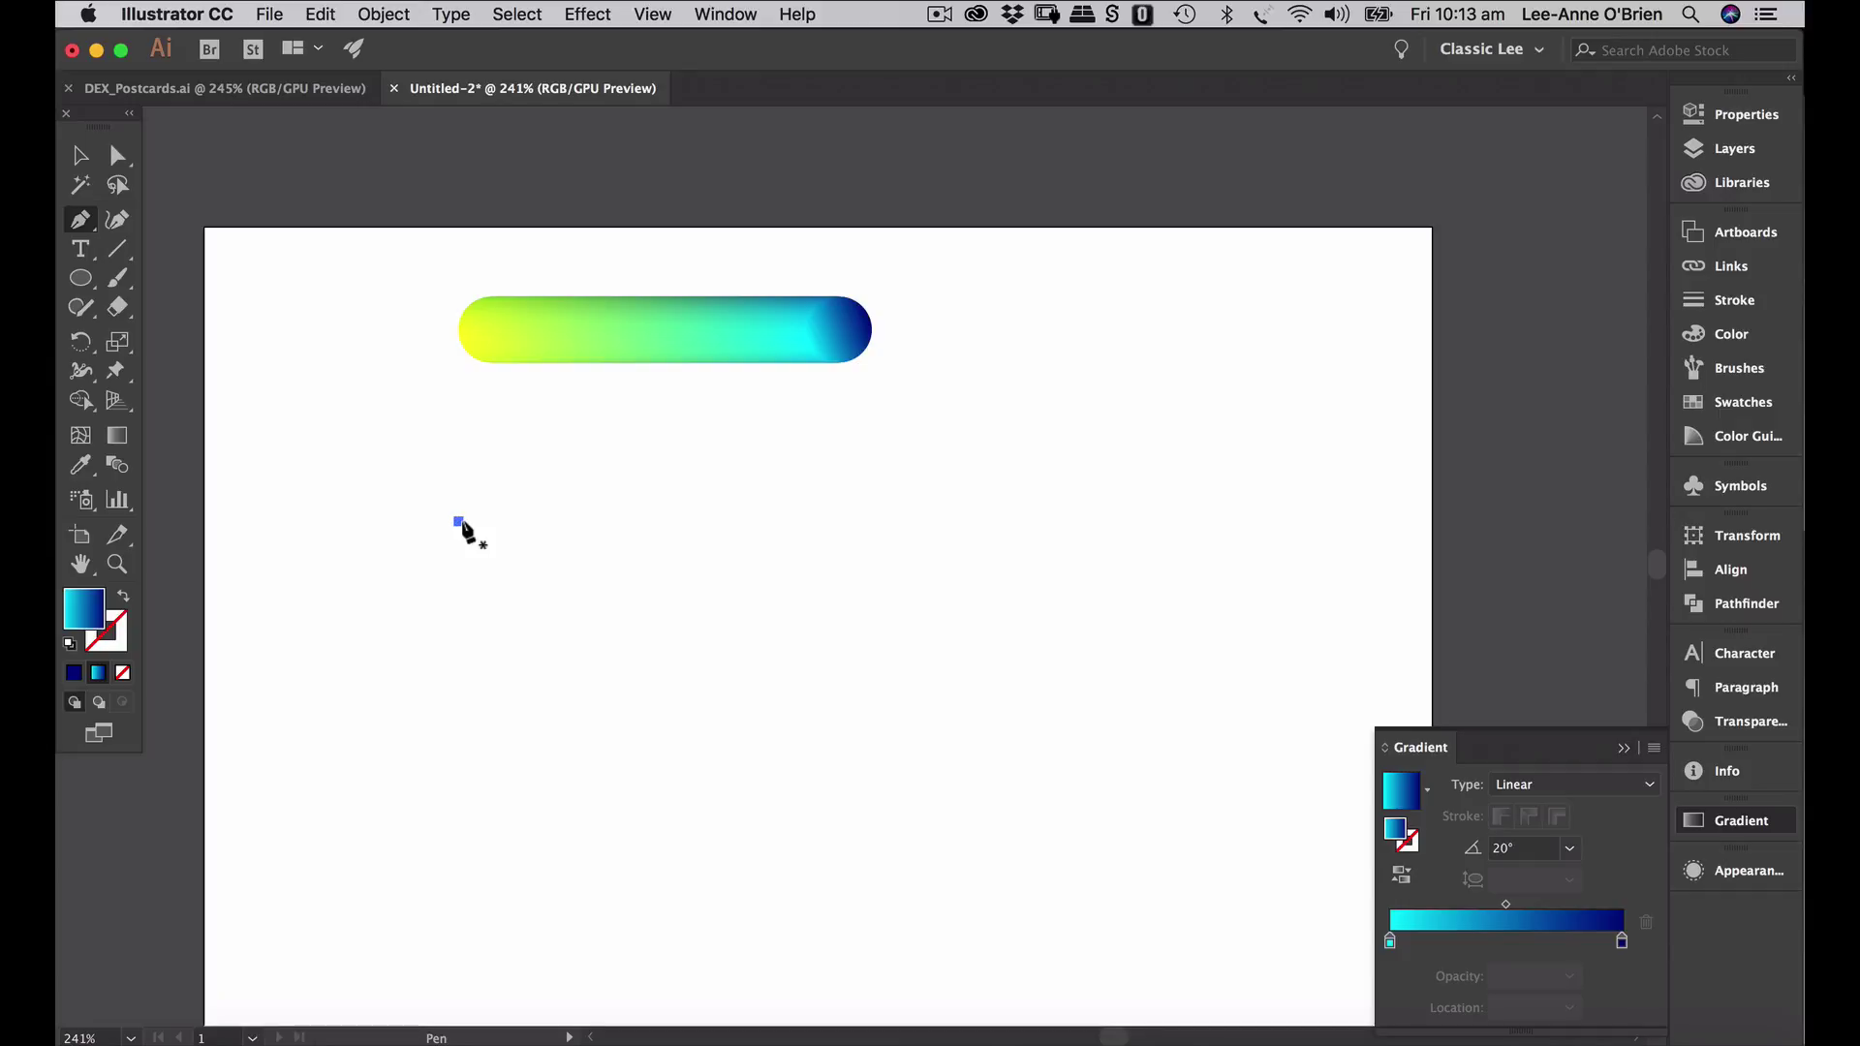
click(524, 760)
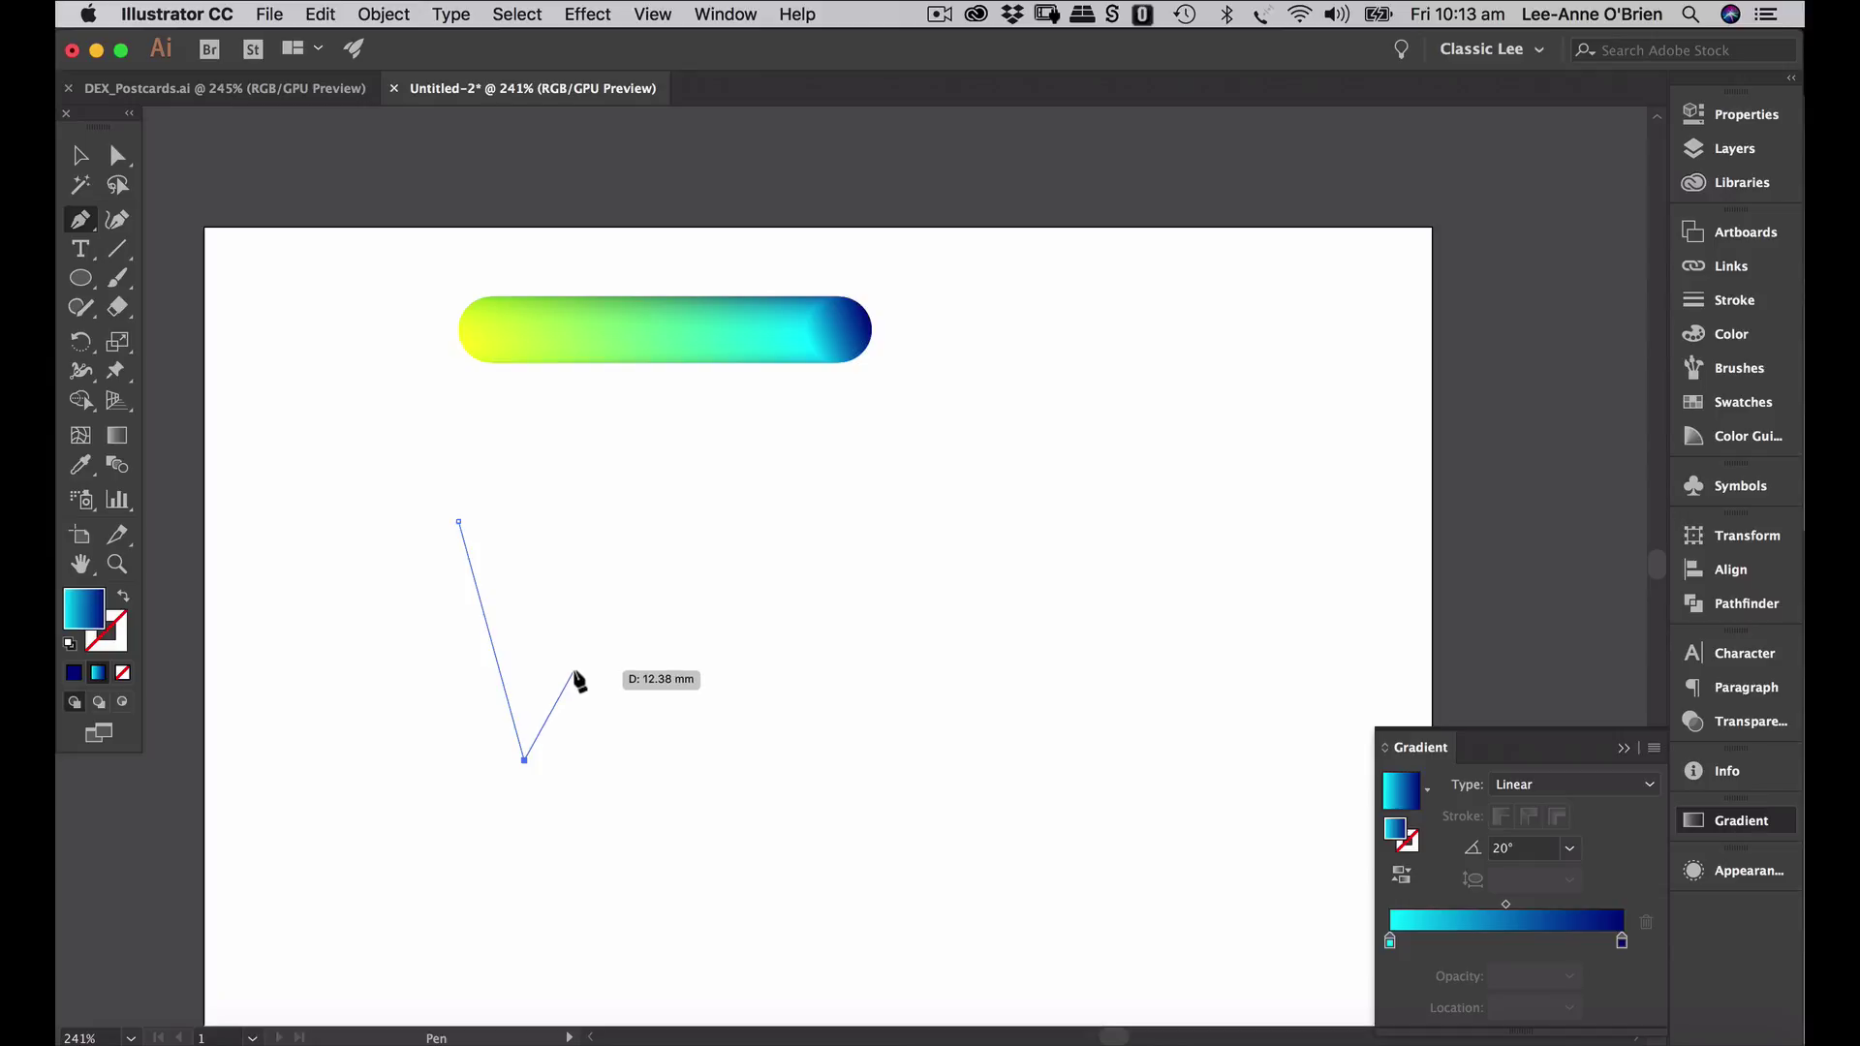
click(597, 613)
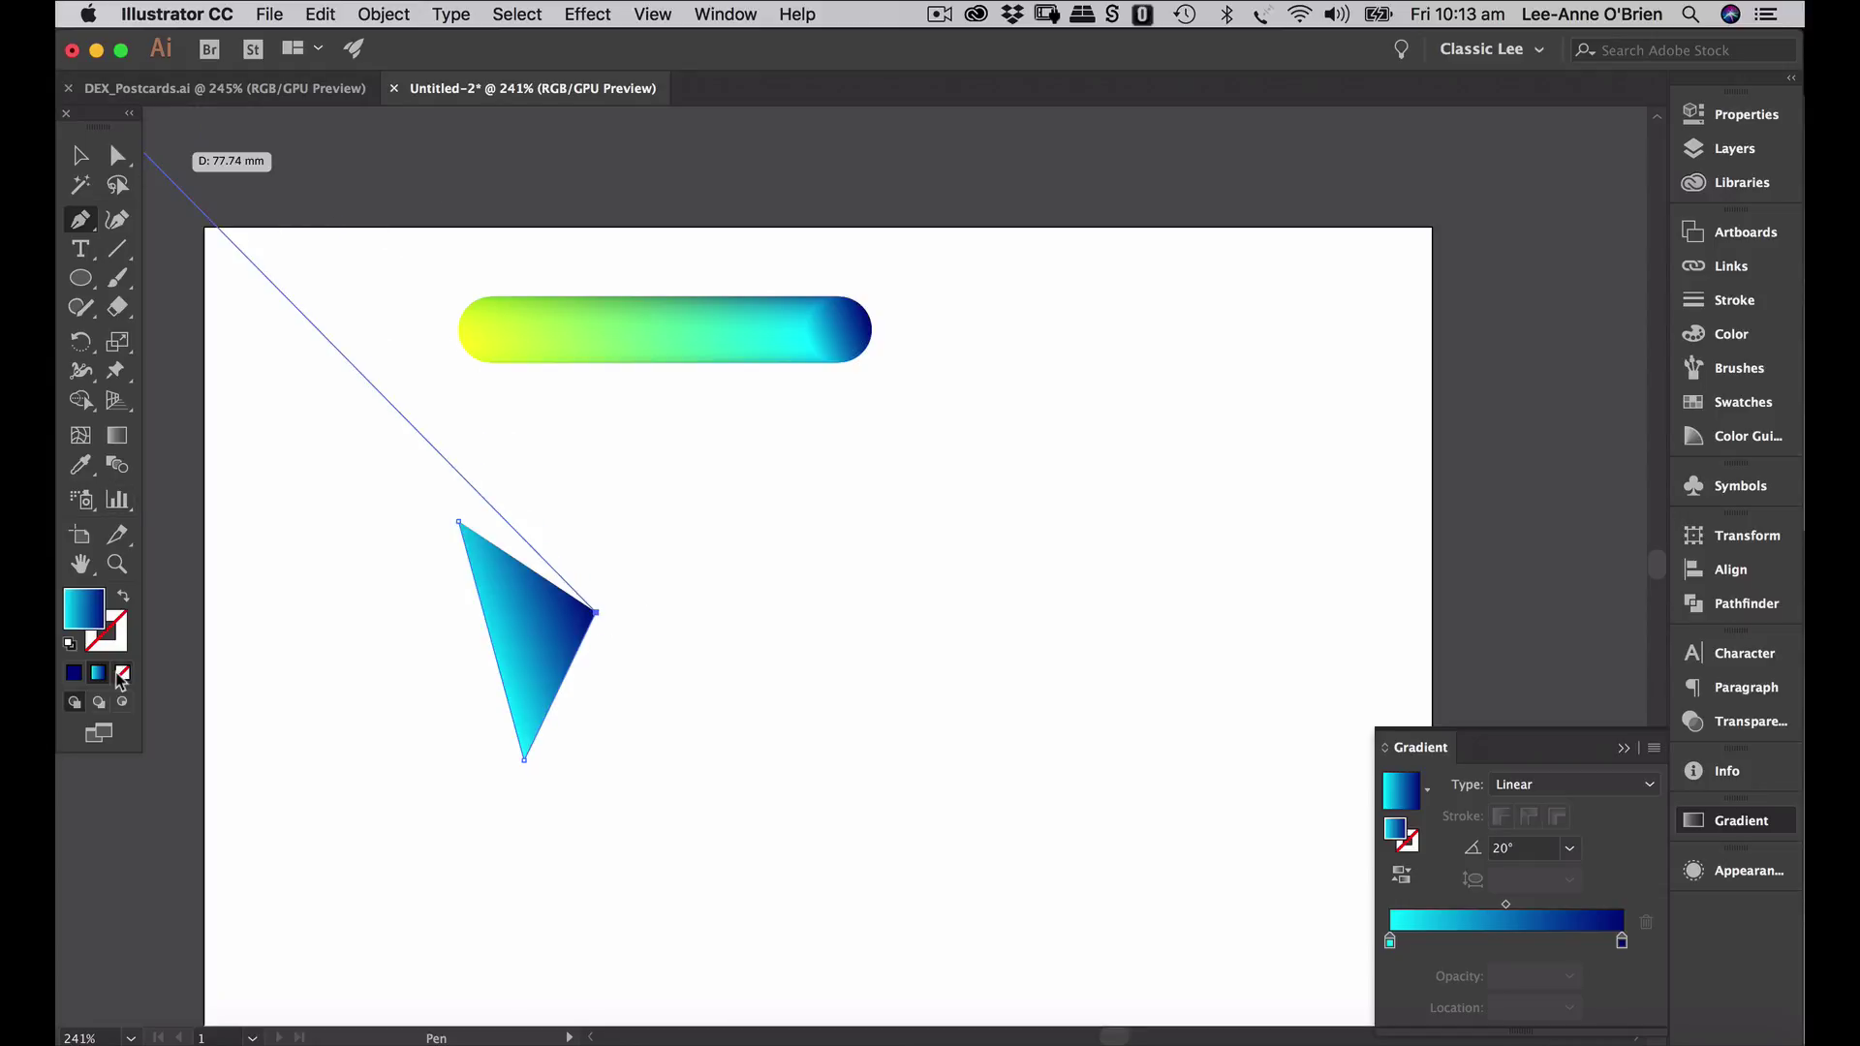
- Give the half-W path no fill and a black 000000 stroke, and deselect it
click(123, 596)
click(78, 158)
click(117, 640)
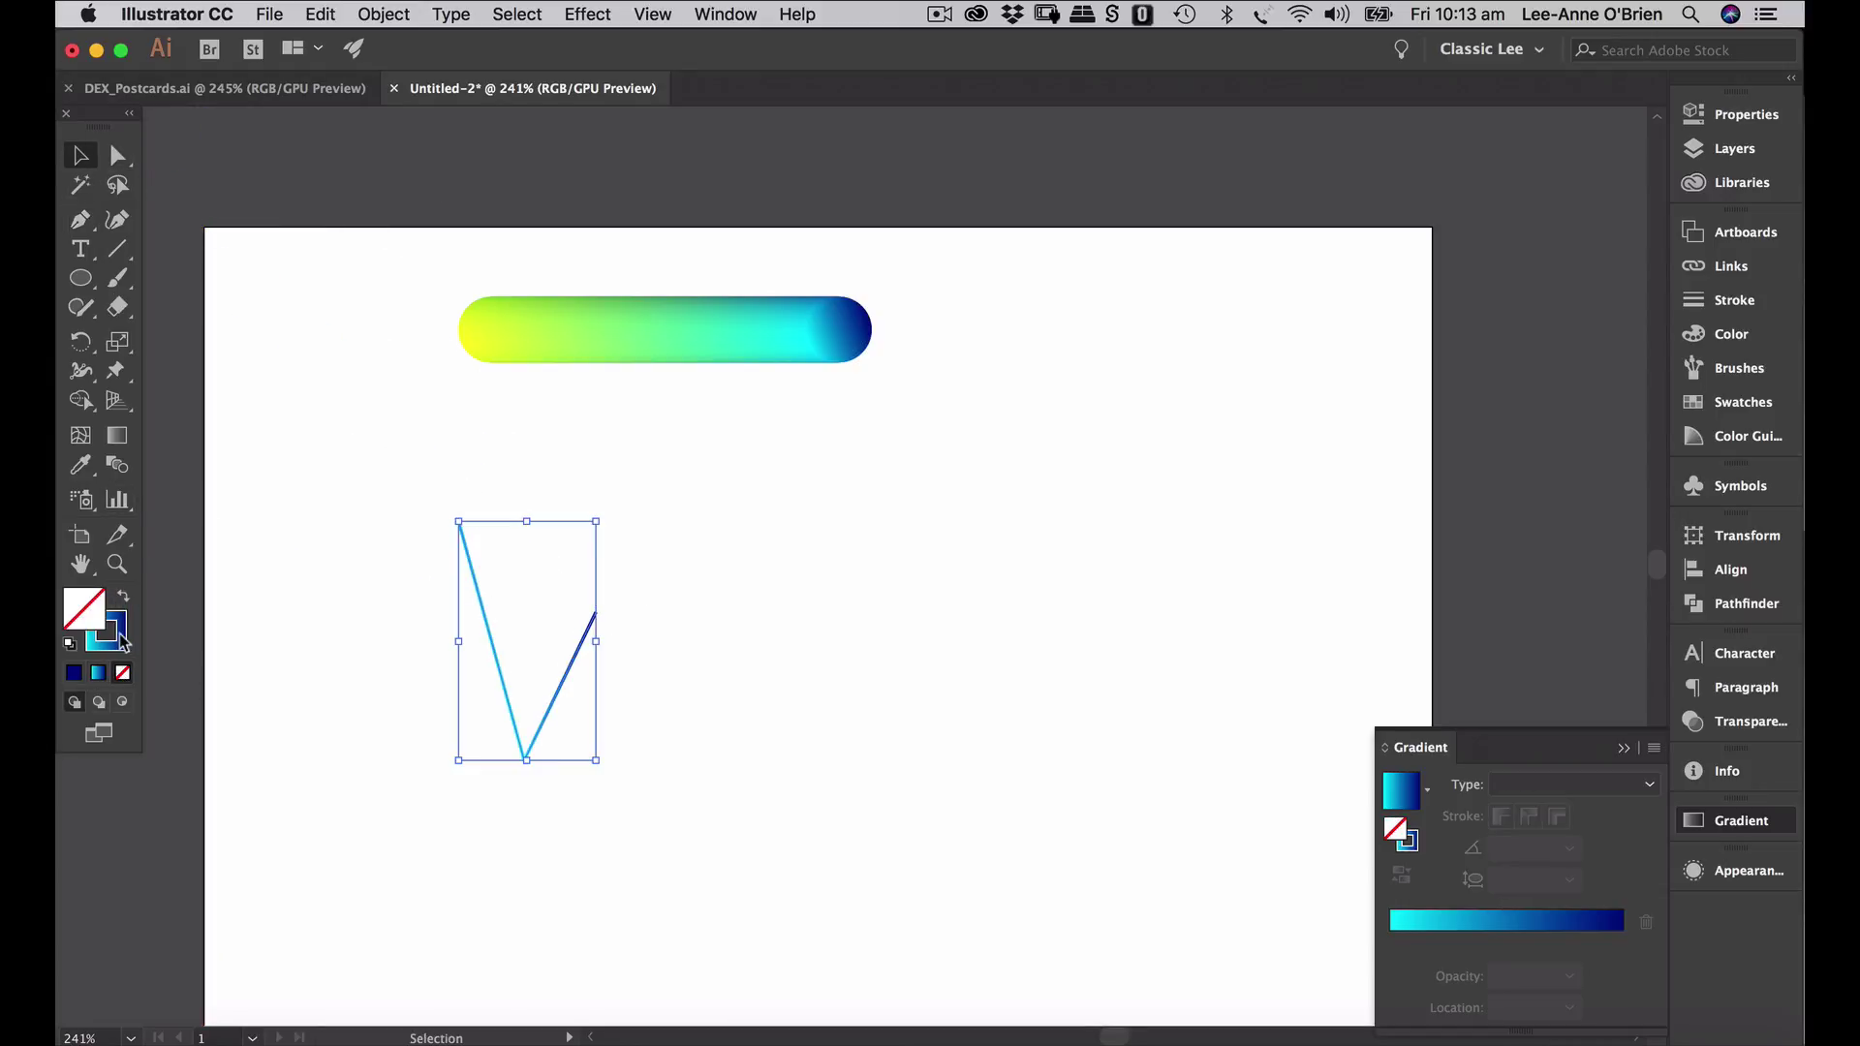
click(1731, 333)
click(1396, 387)
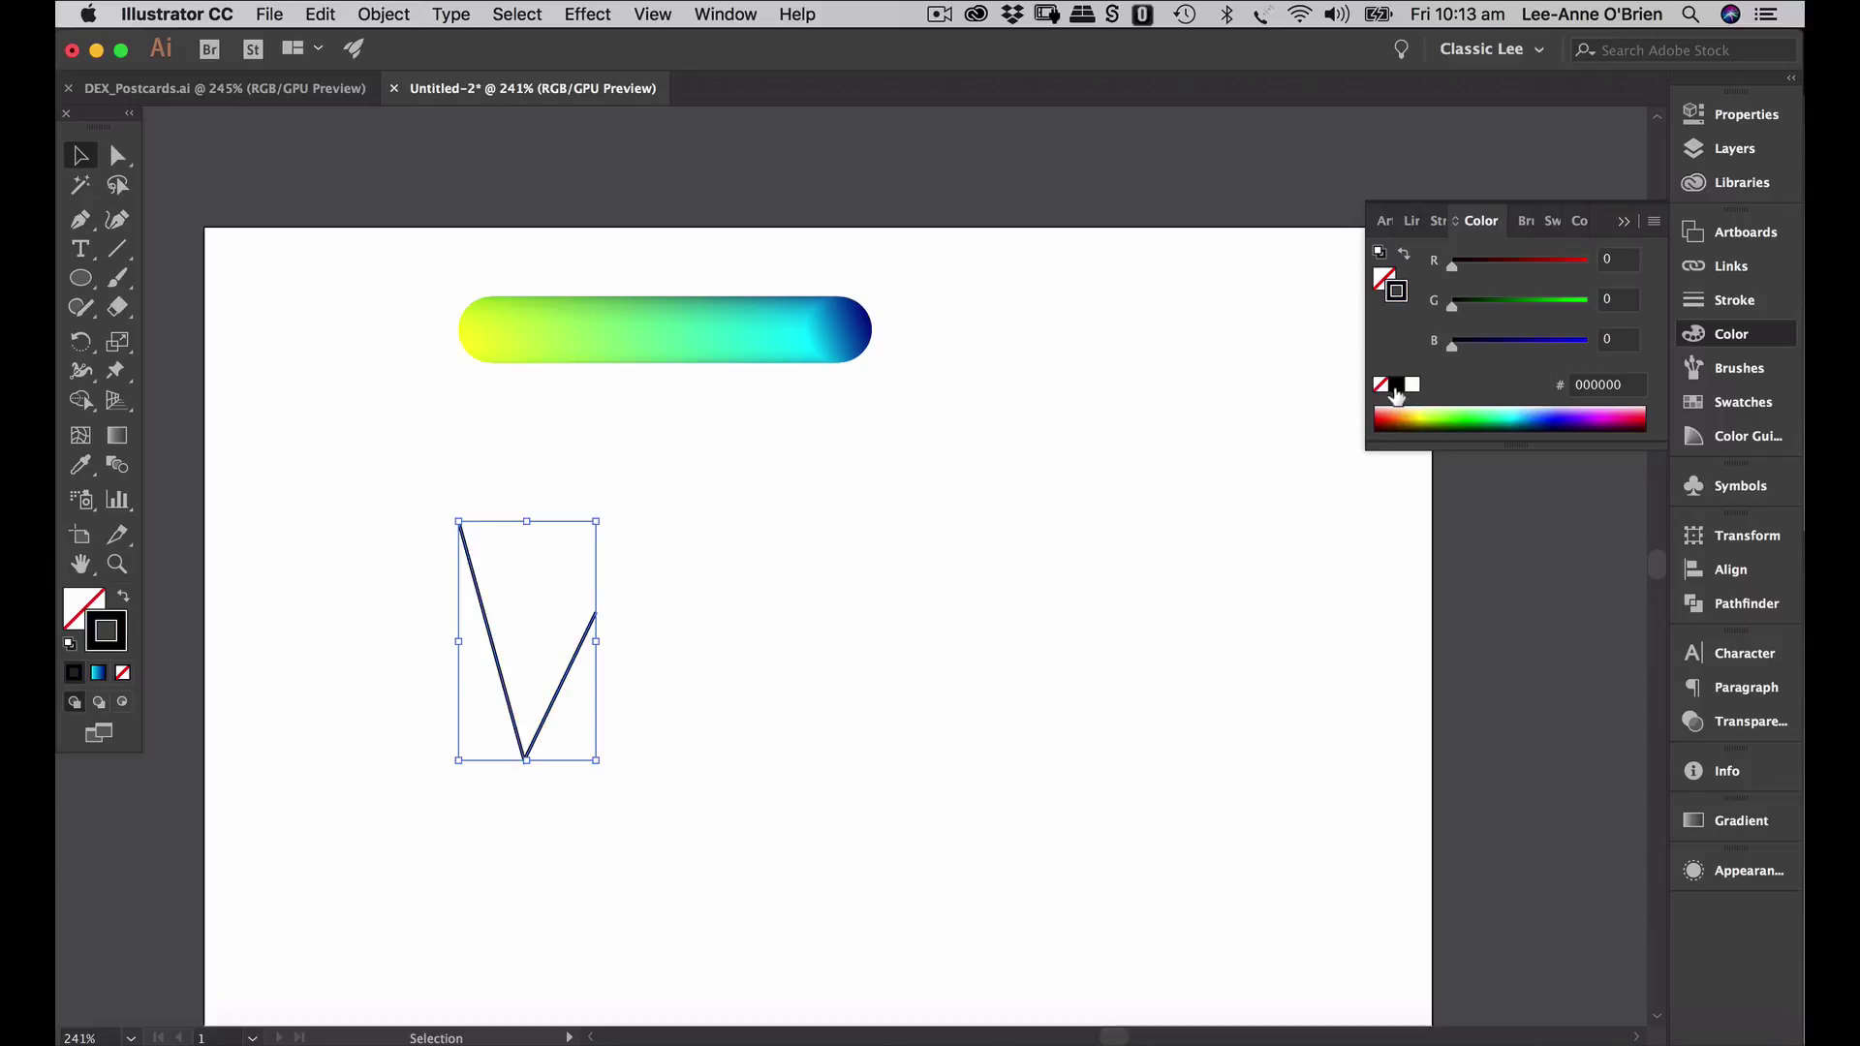
click(626, 522)
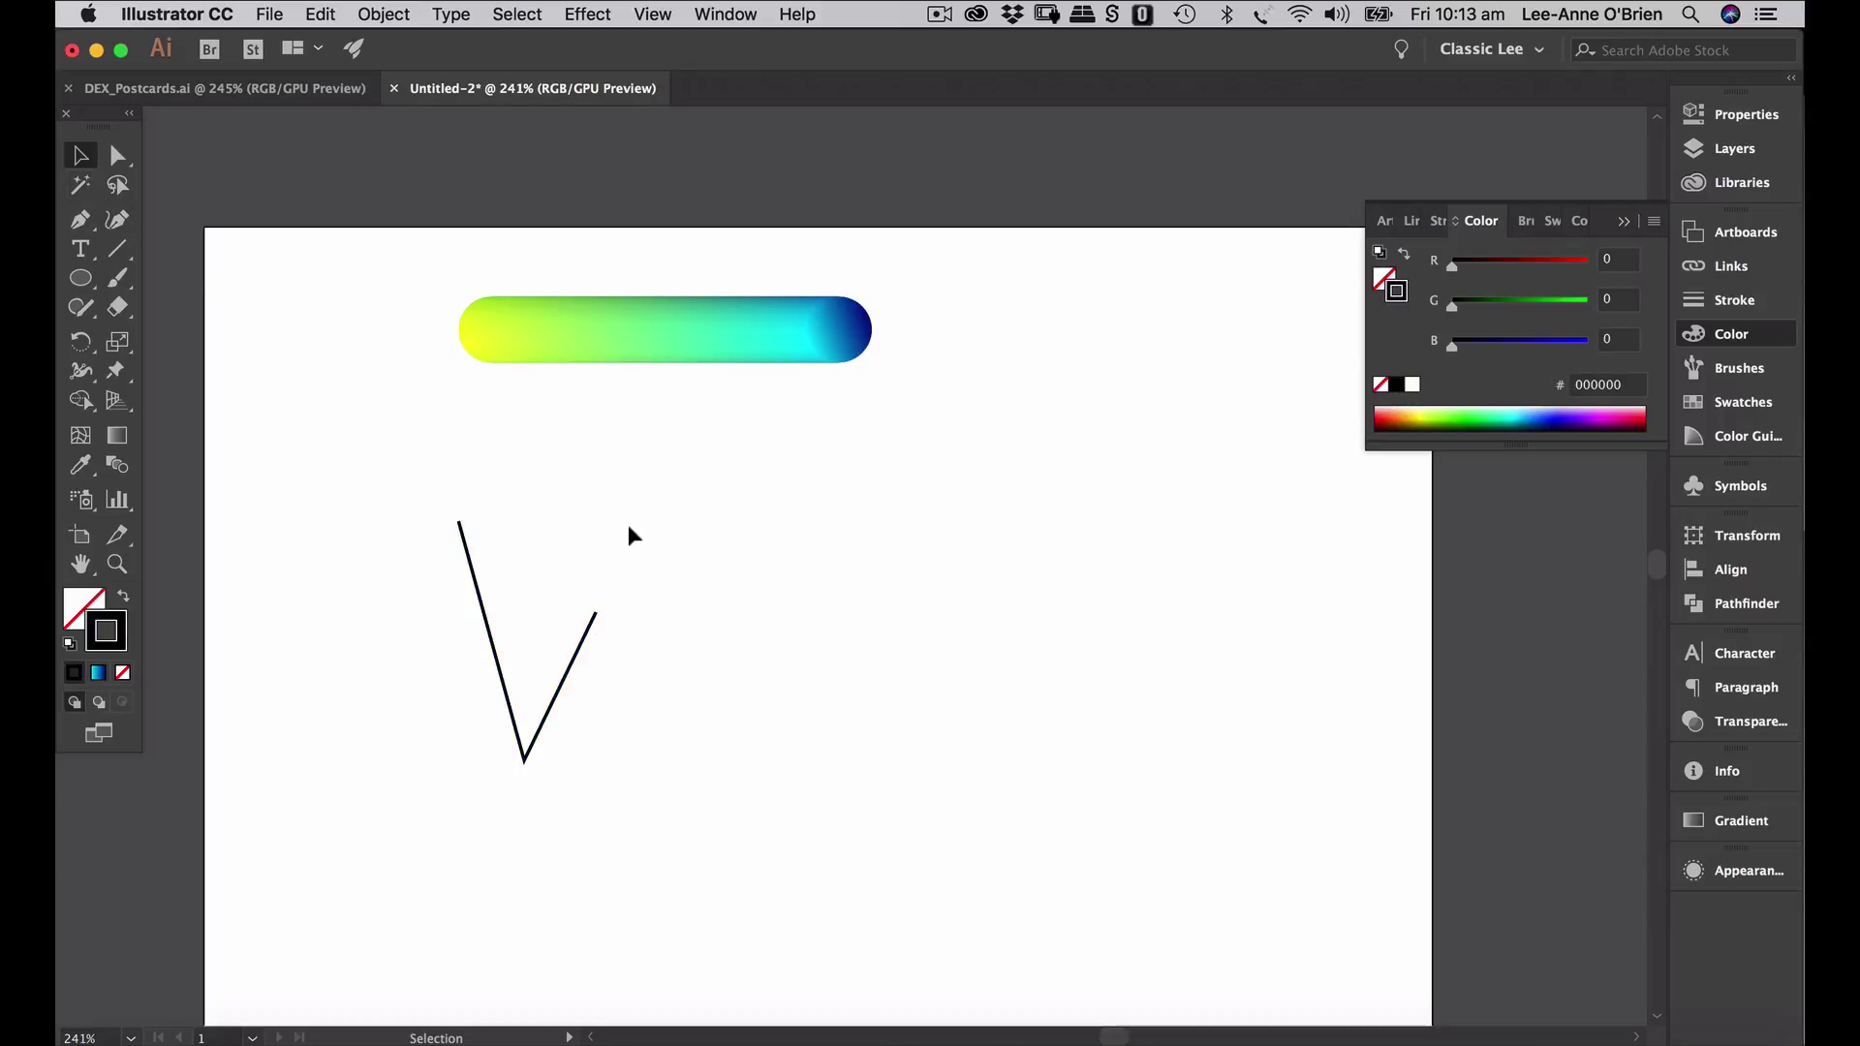
- Reflect a copy of the half-W path across the vertical axis and place it so the shorter strokes' endpoints meet, forming a W
click(488, 631)
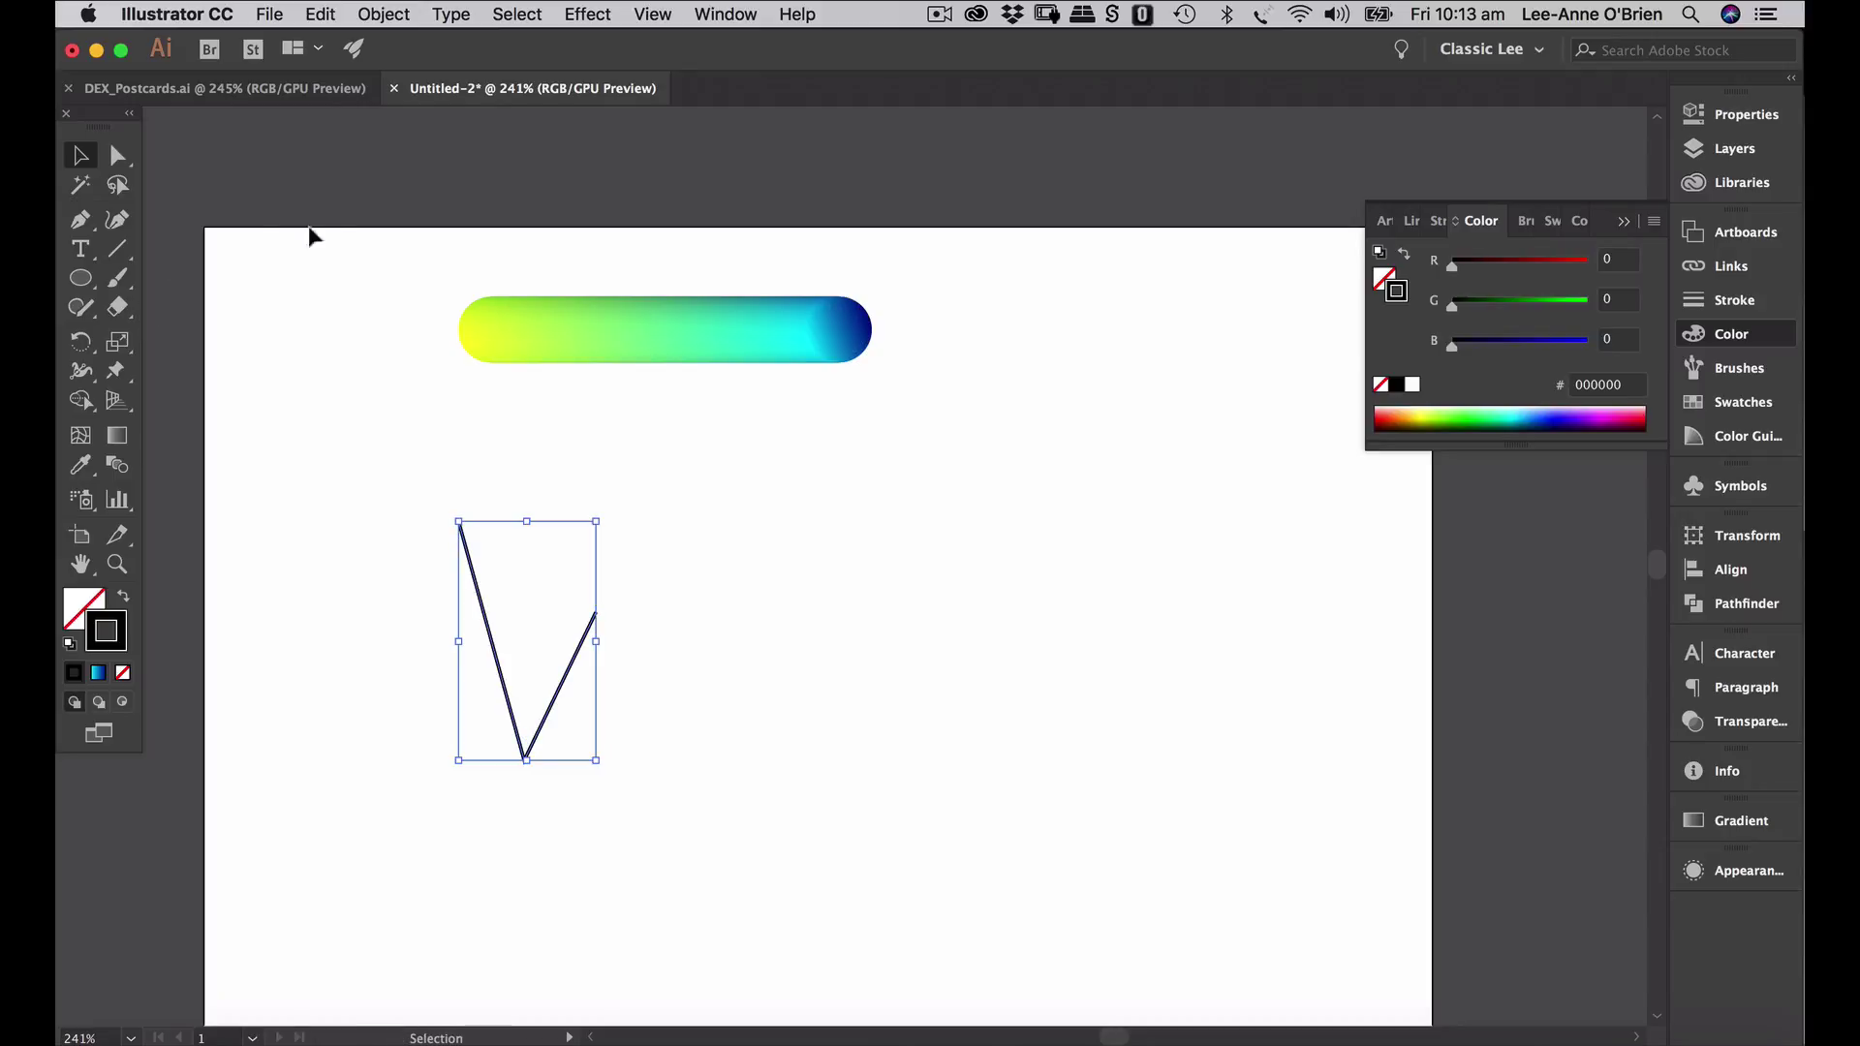
click(87, 349)
drag(94, 357, 154, 382)
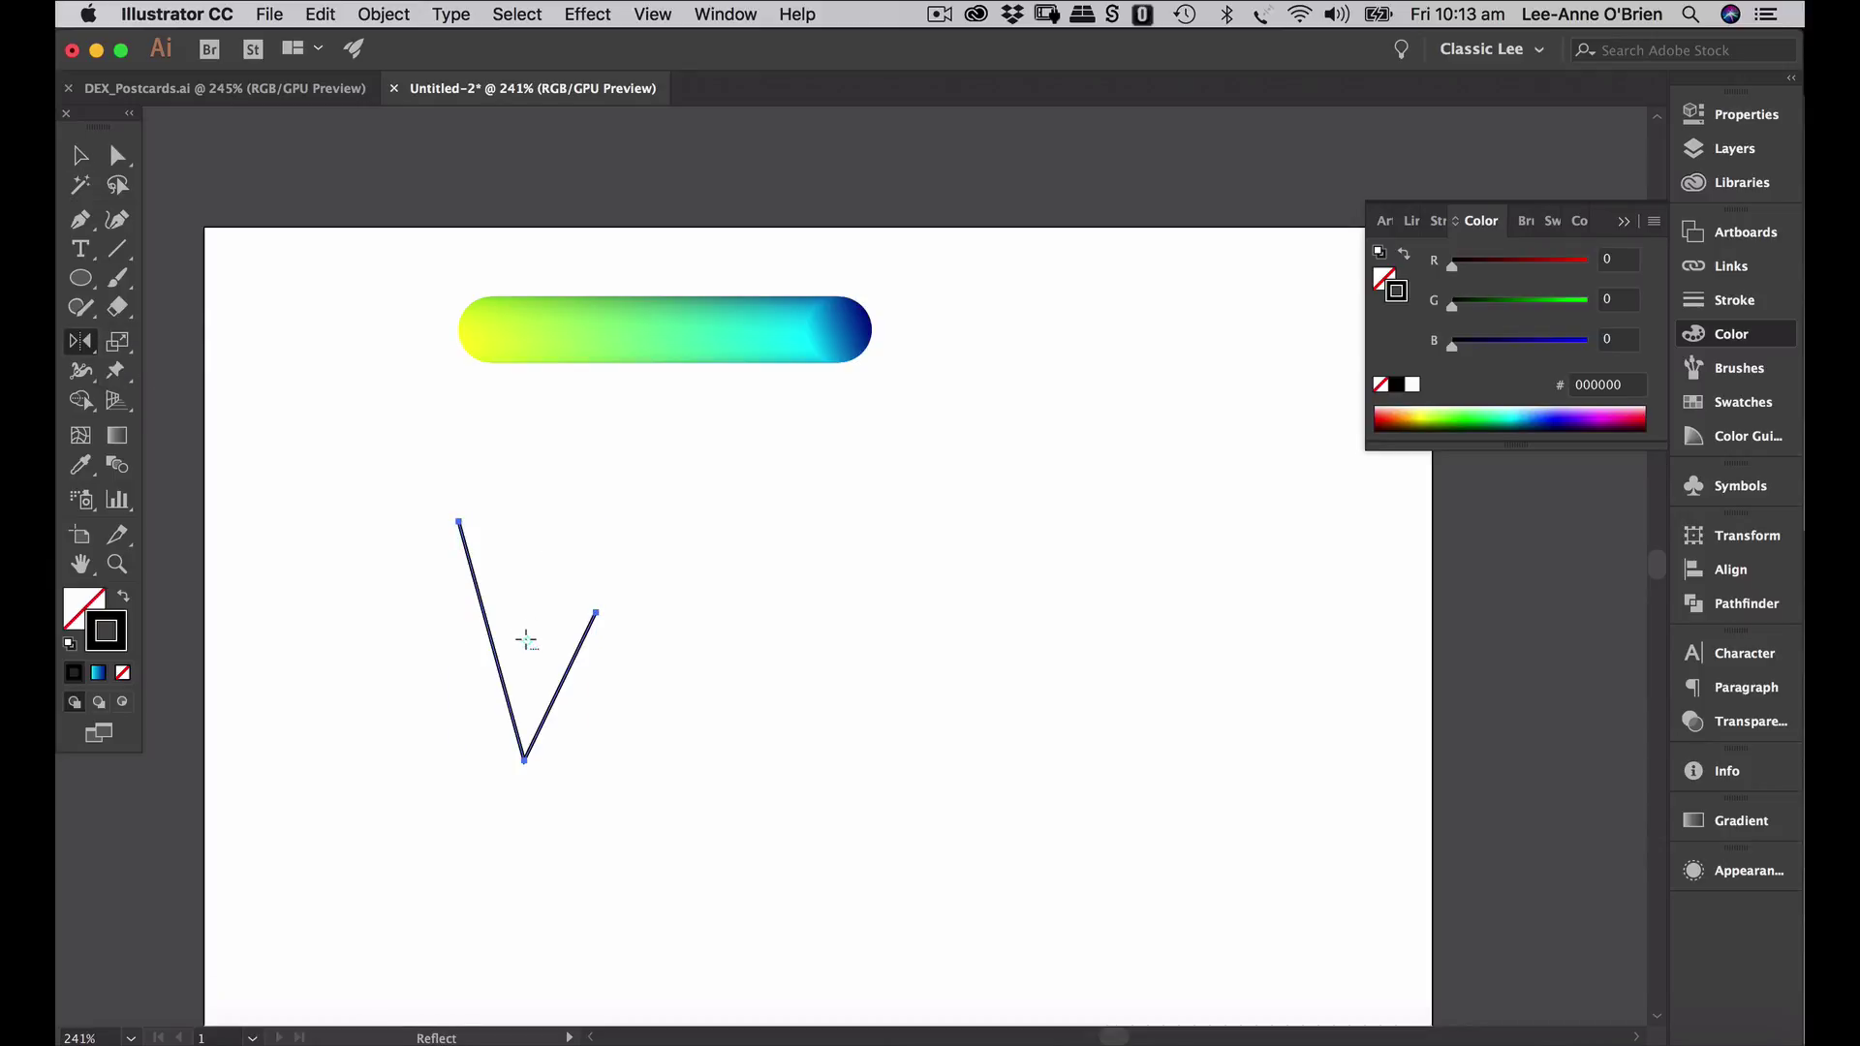
alt+click(525, 639)
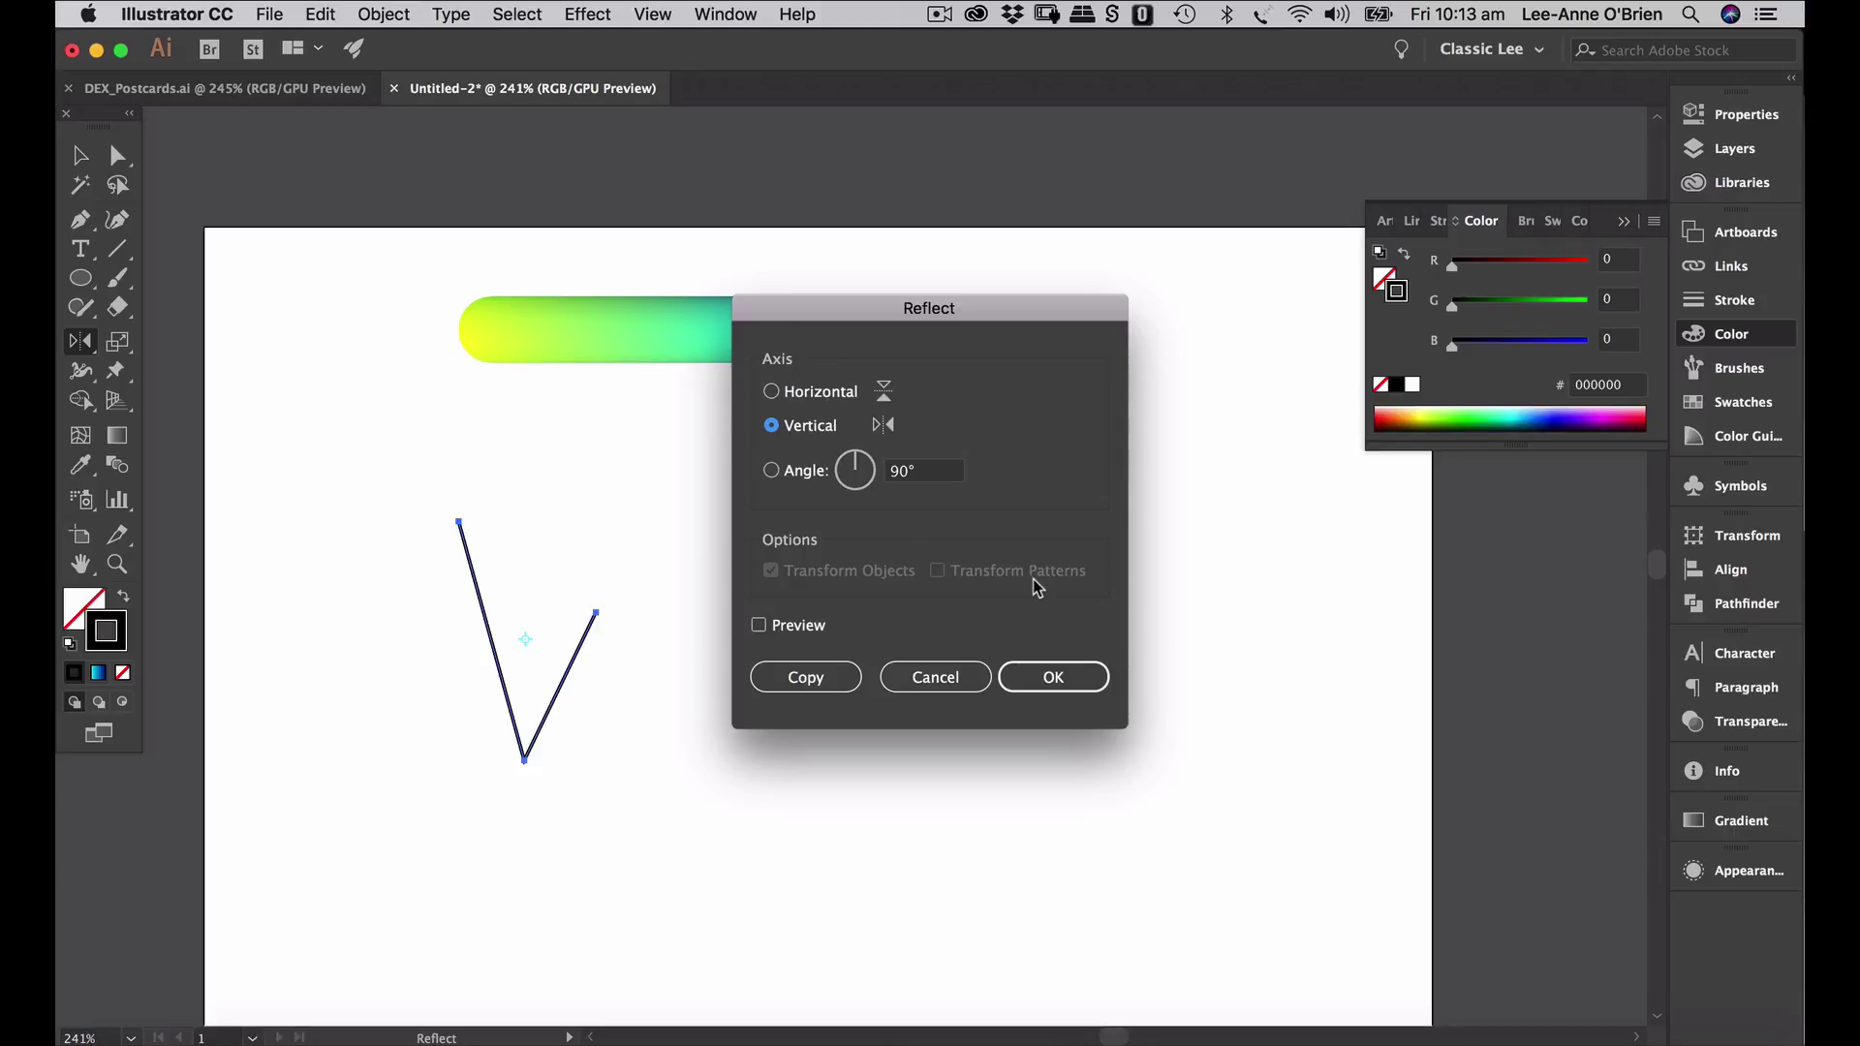
click(1049, 683)
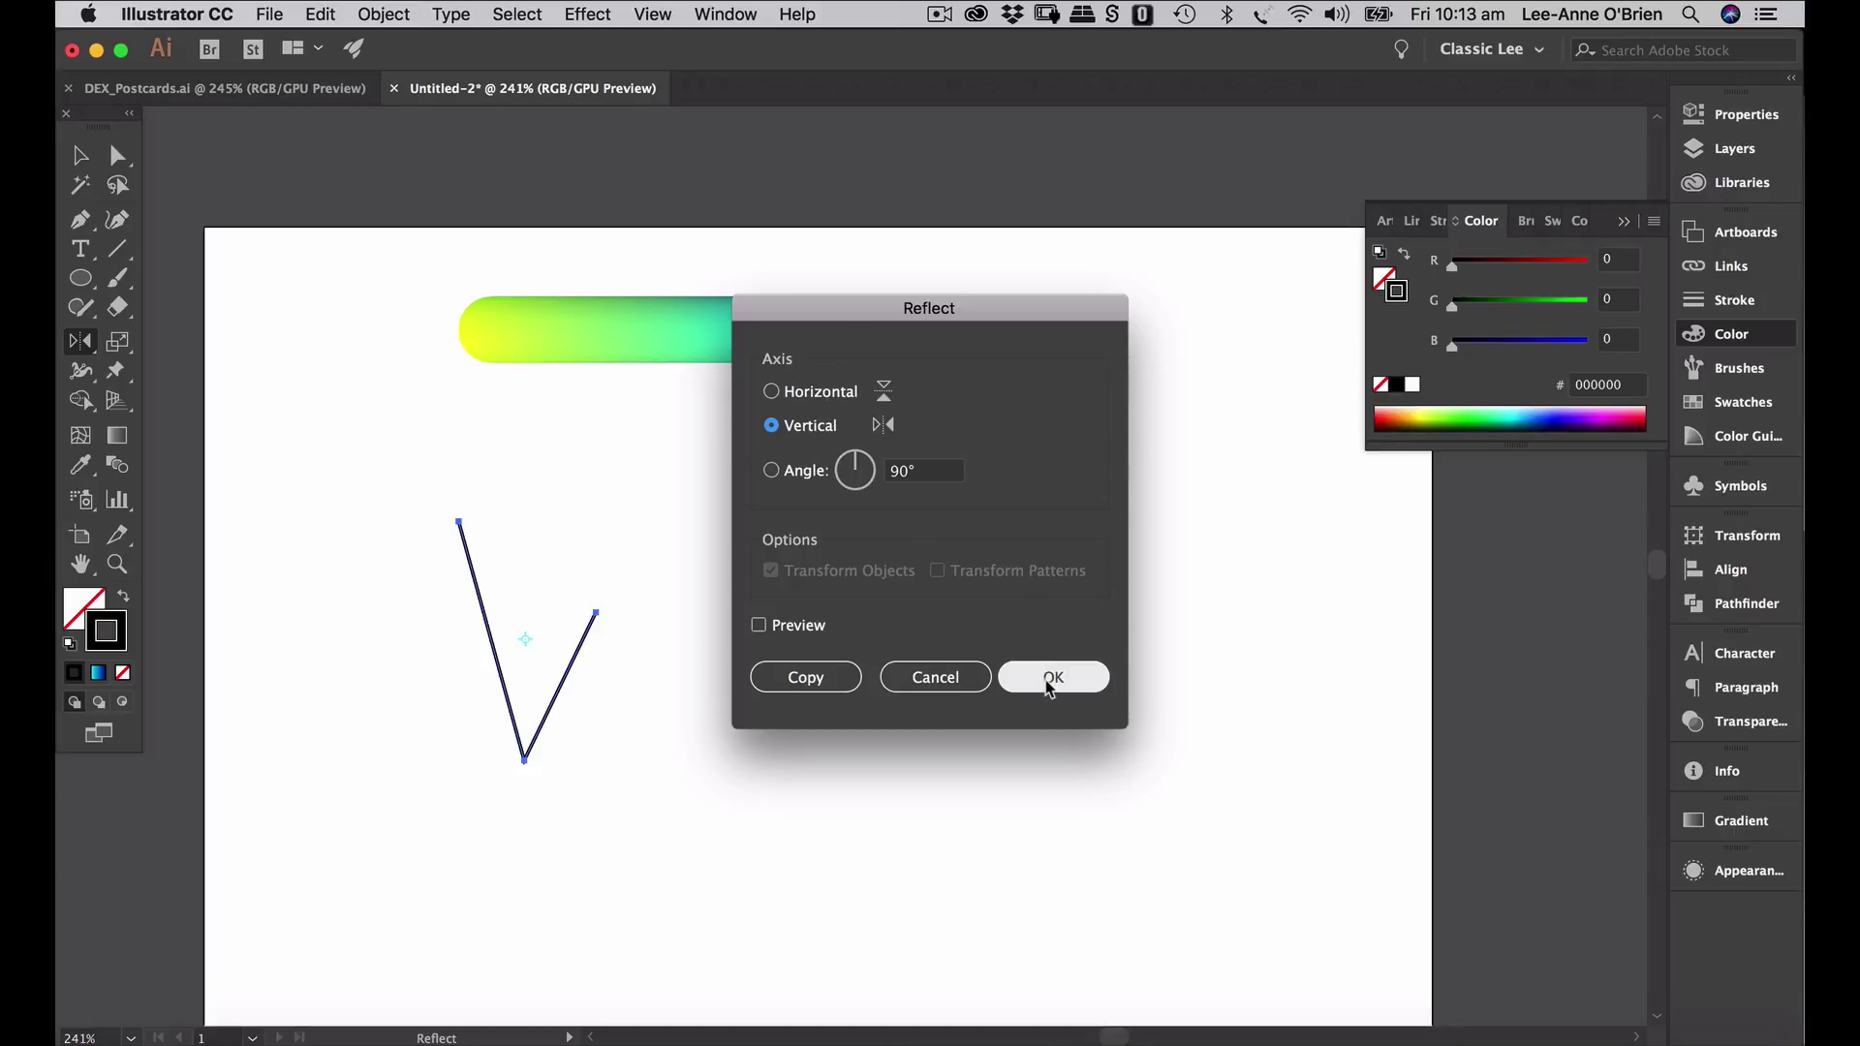
click(84, 167)
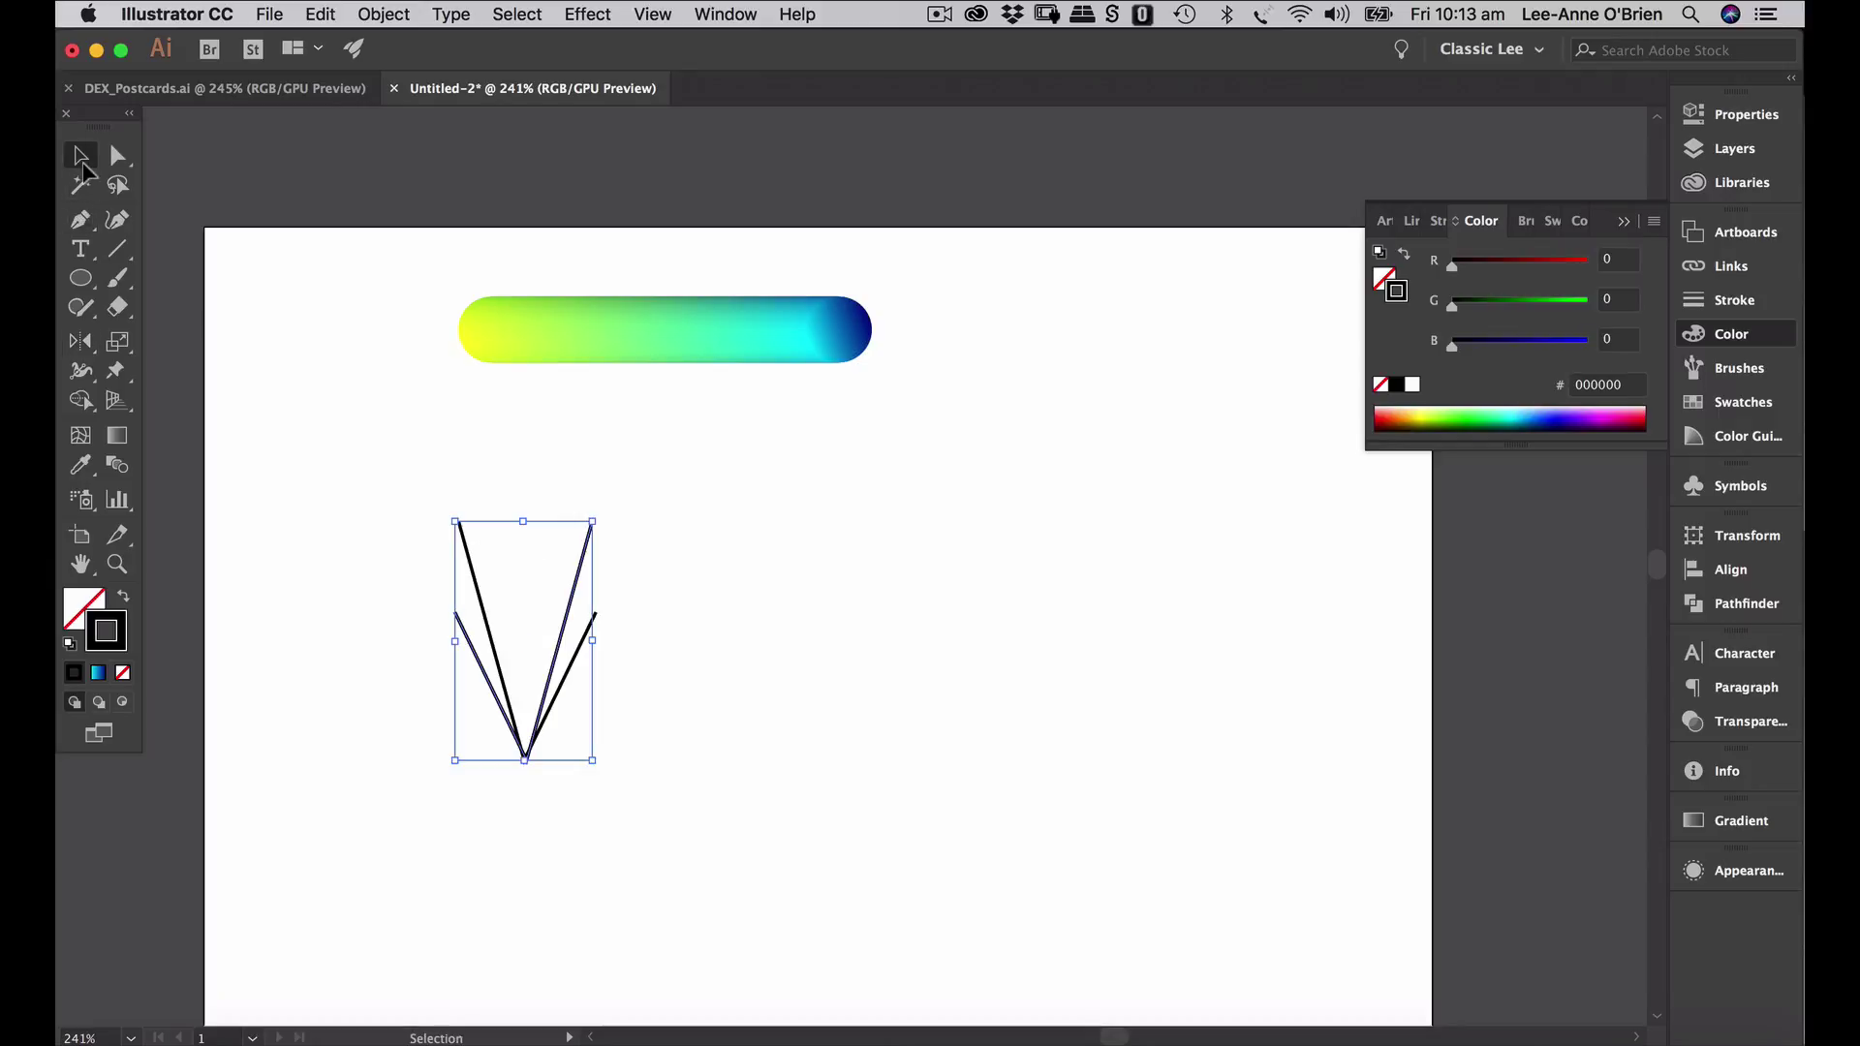
drag(579, 557, 723, 591)
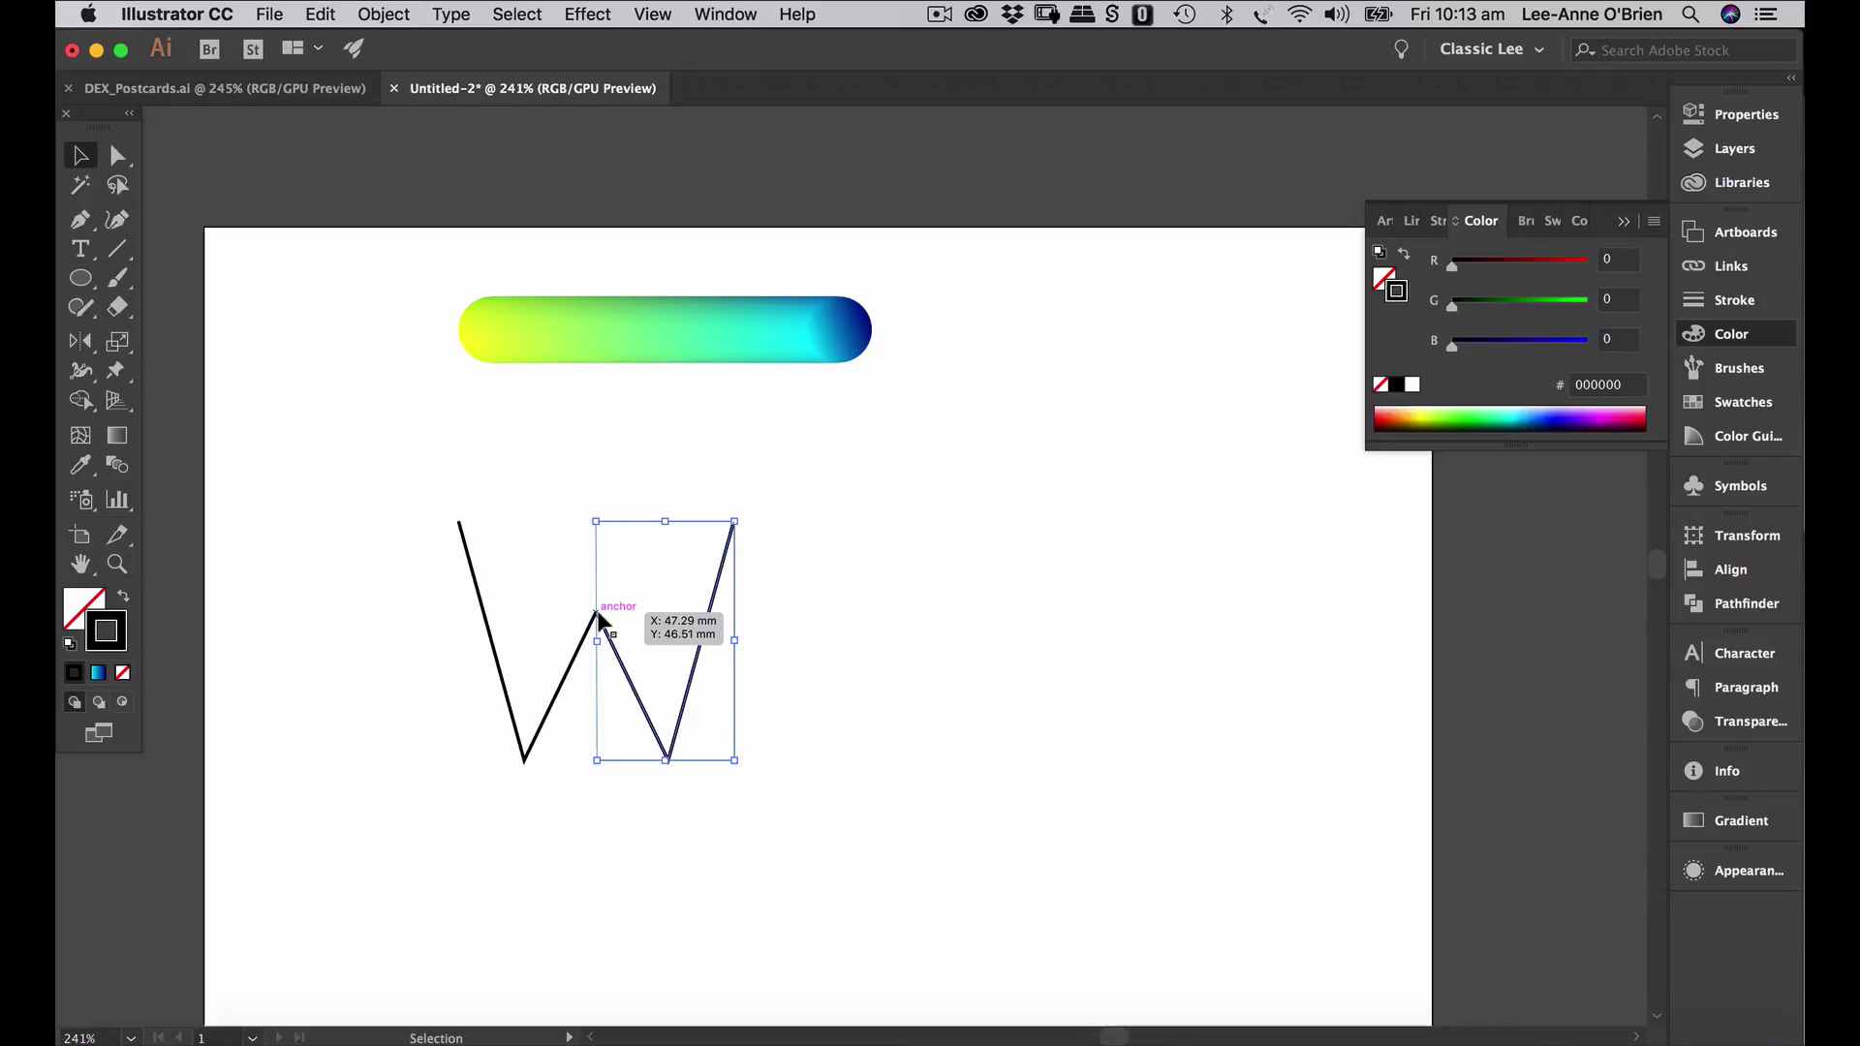
- Join the two halves of the W into one path at their meeting endpoints in the centre peak, and deselect it
click(118, 155)
click(528, 519)
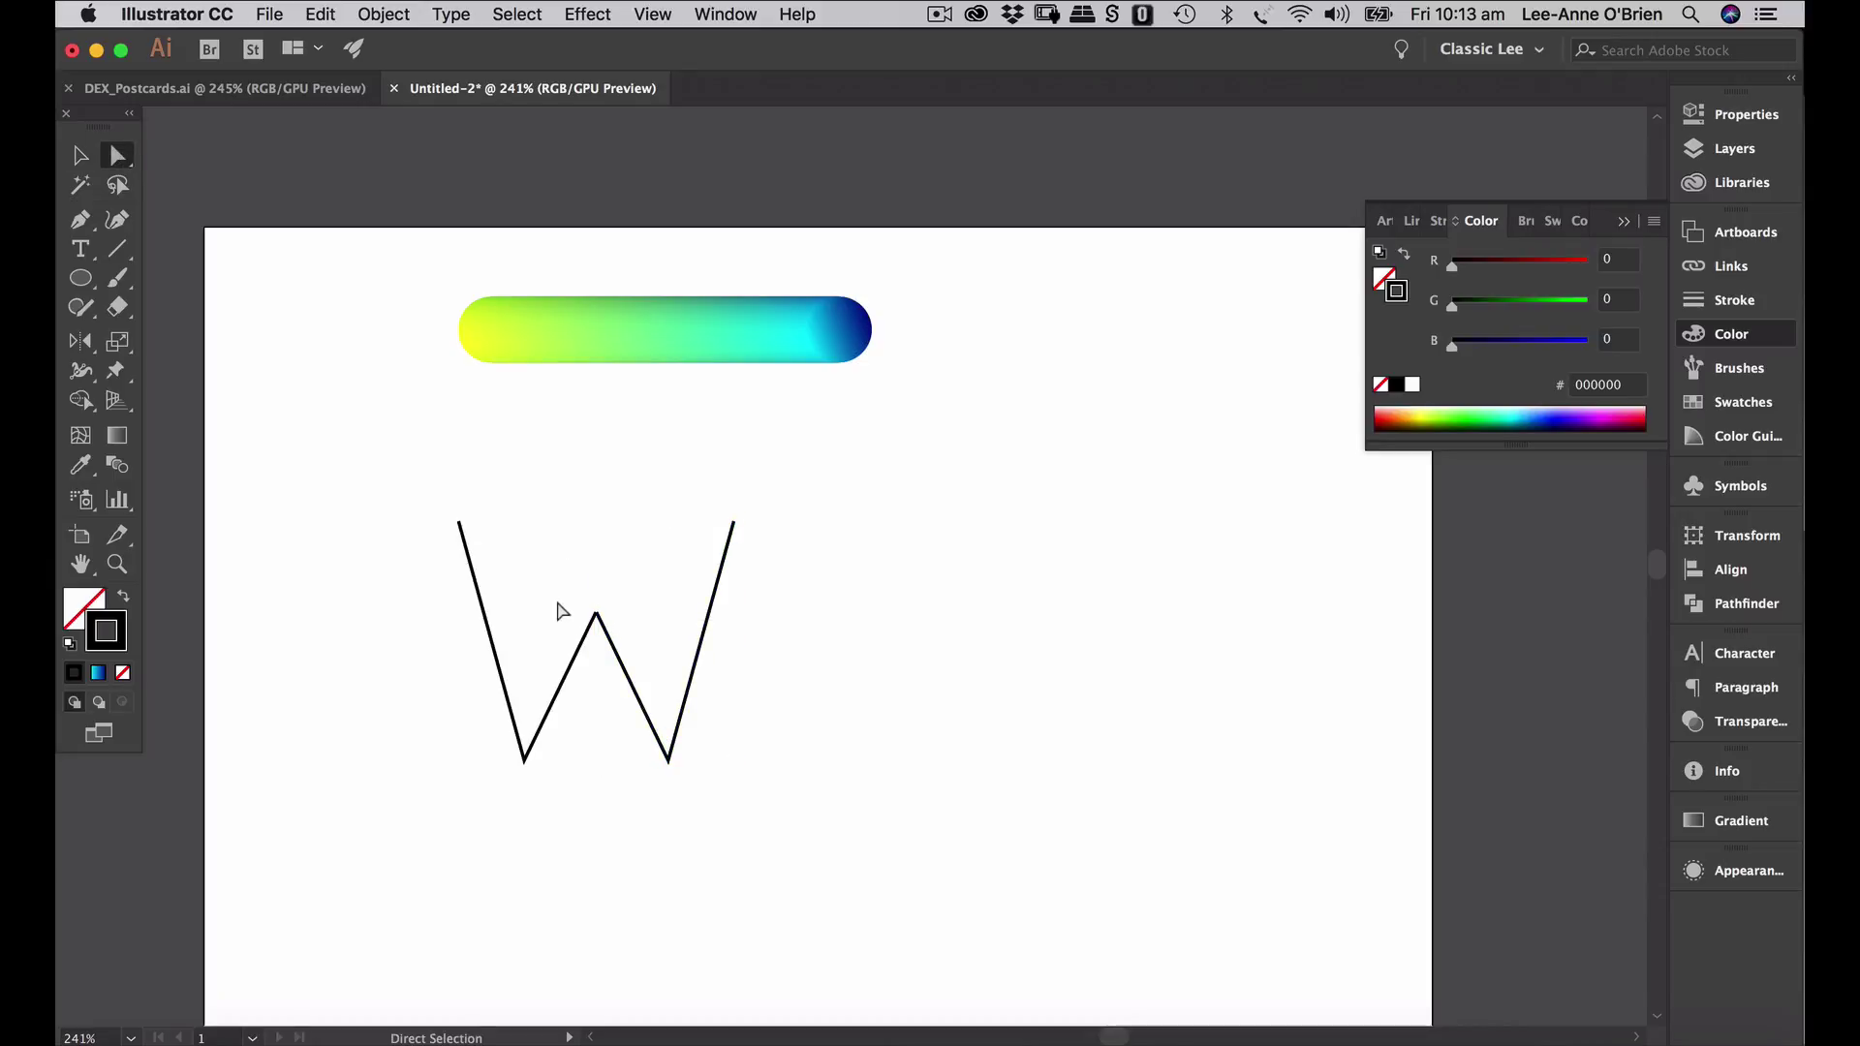
drag(557, 601, 626, 644)
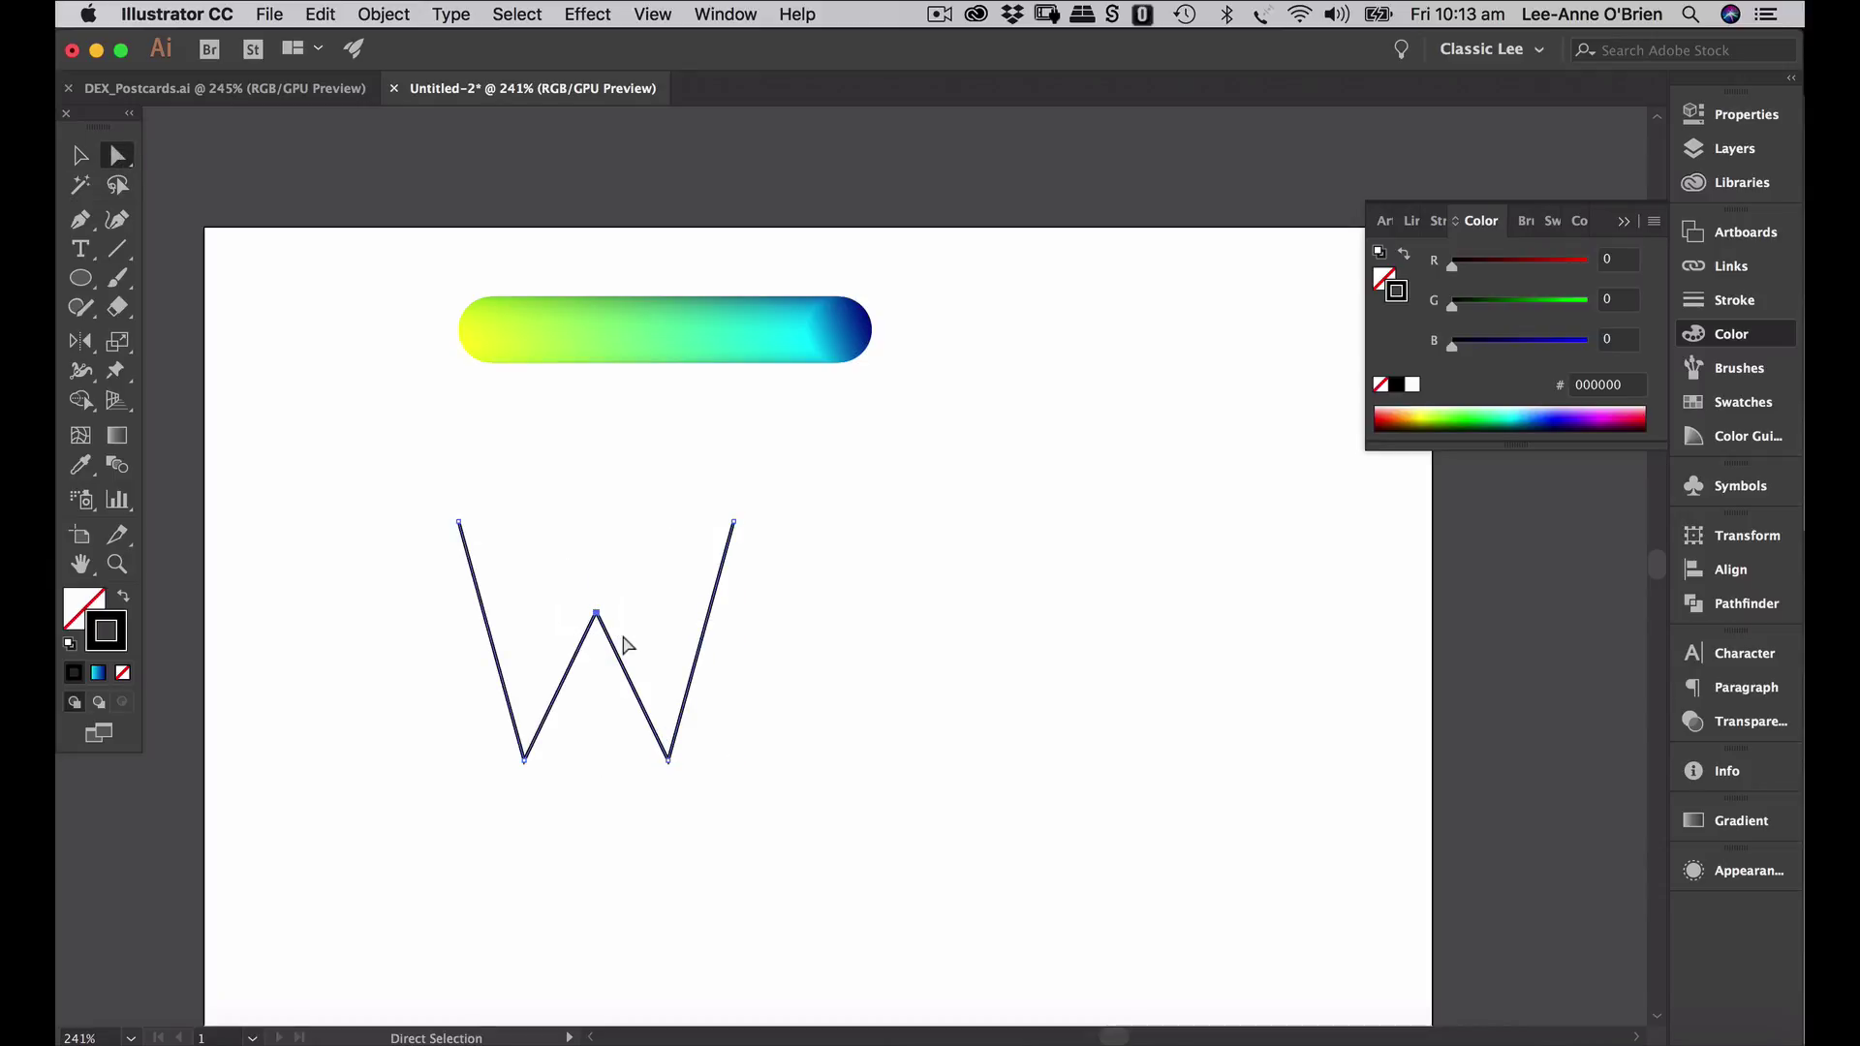
key(super+shift+a)
click(699, 659)
click(80, 155)
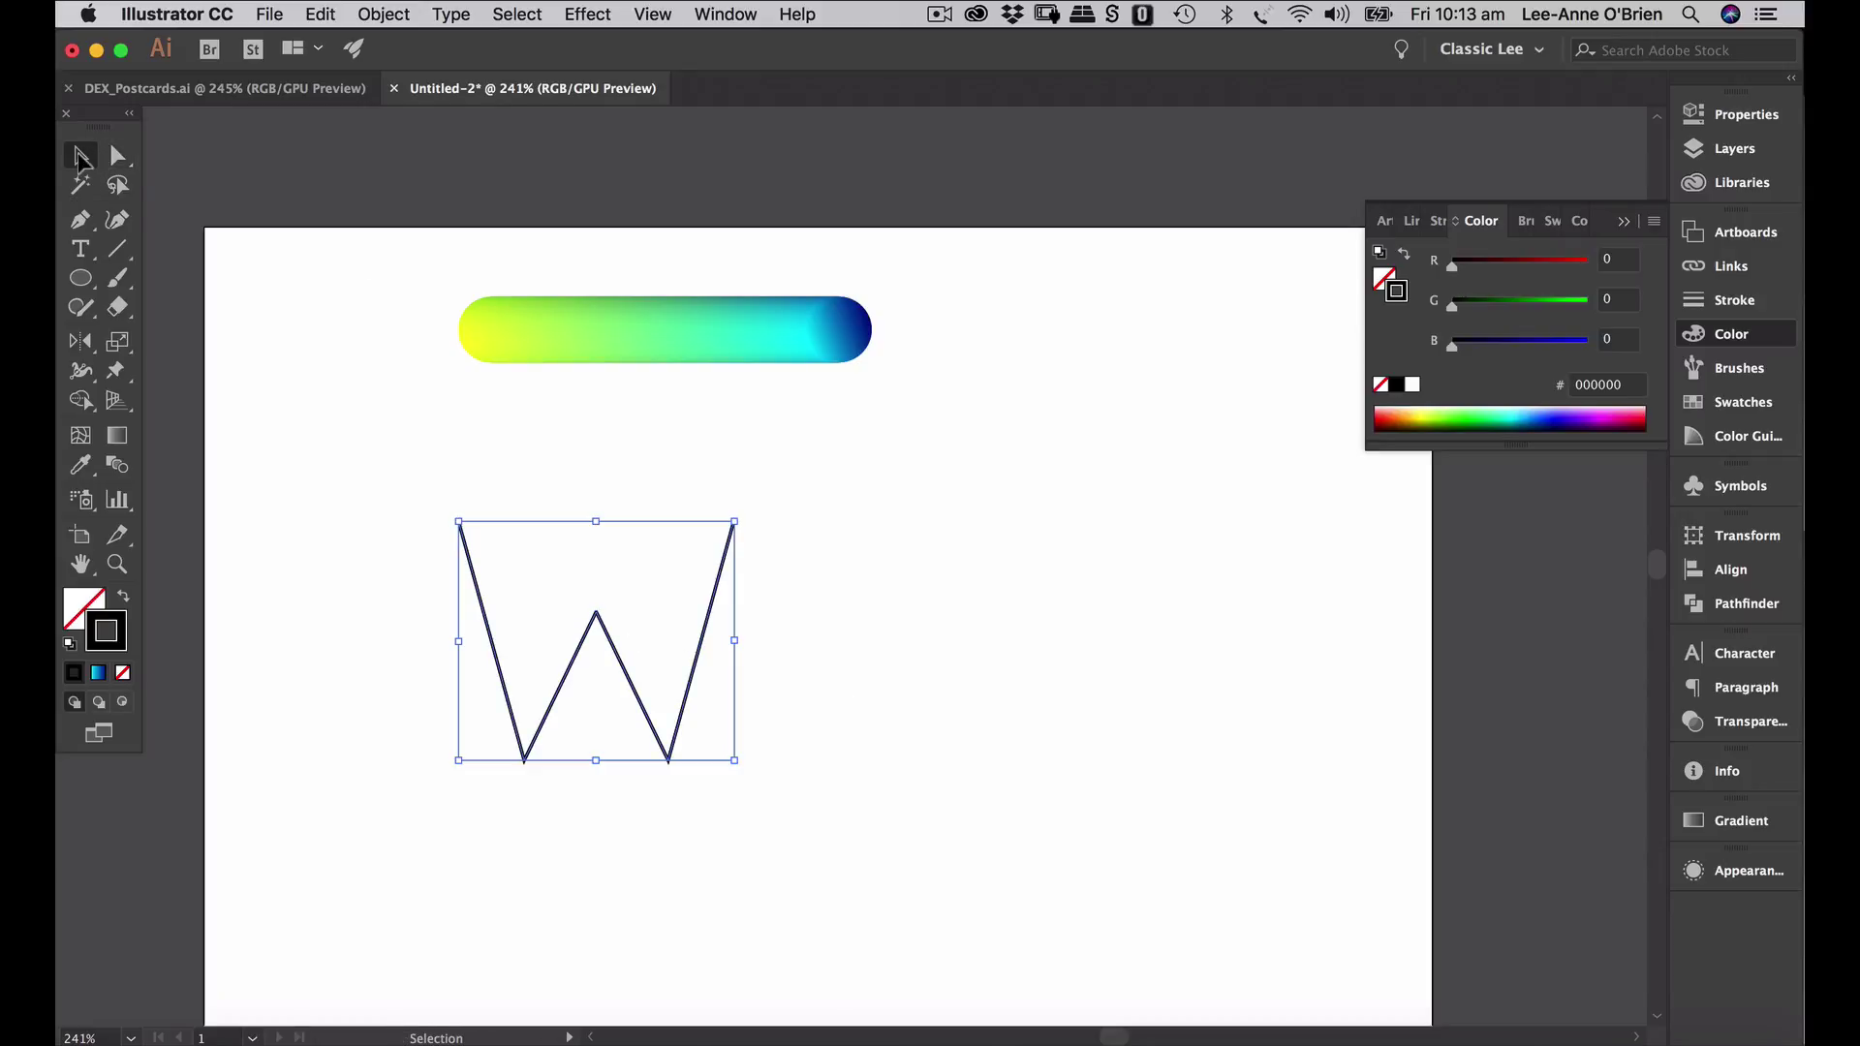
click(863, 637)
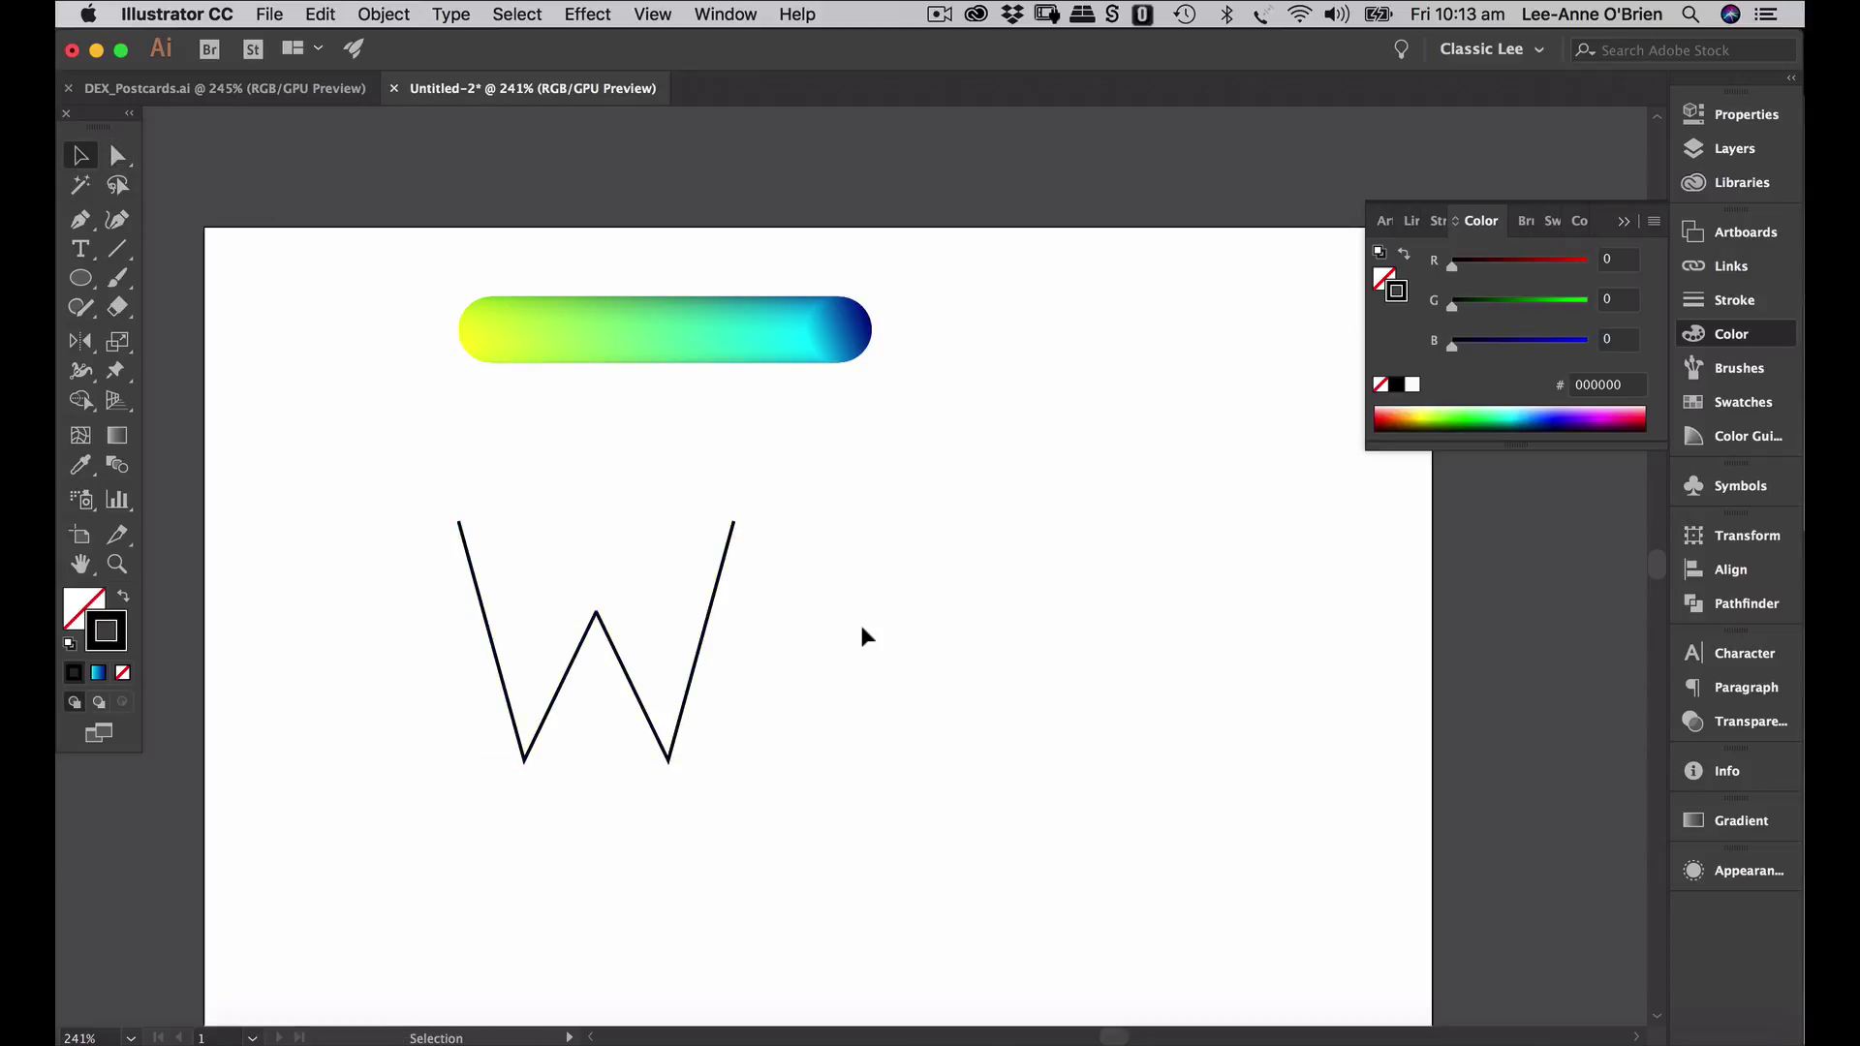
- Enlarge the W path proportionally about its centre and move it to the middle of the artboard, below the blended tube
click(719, 616)
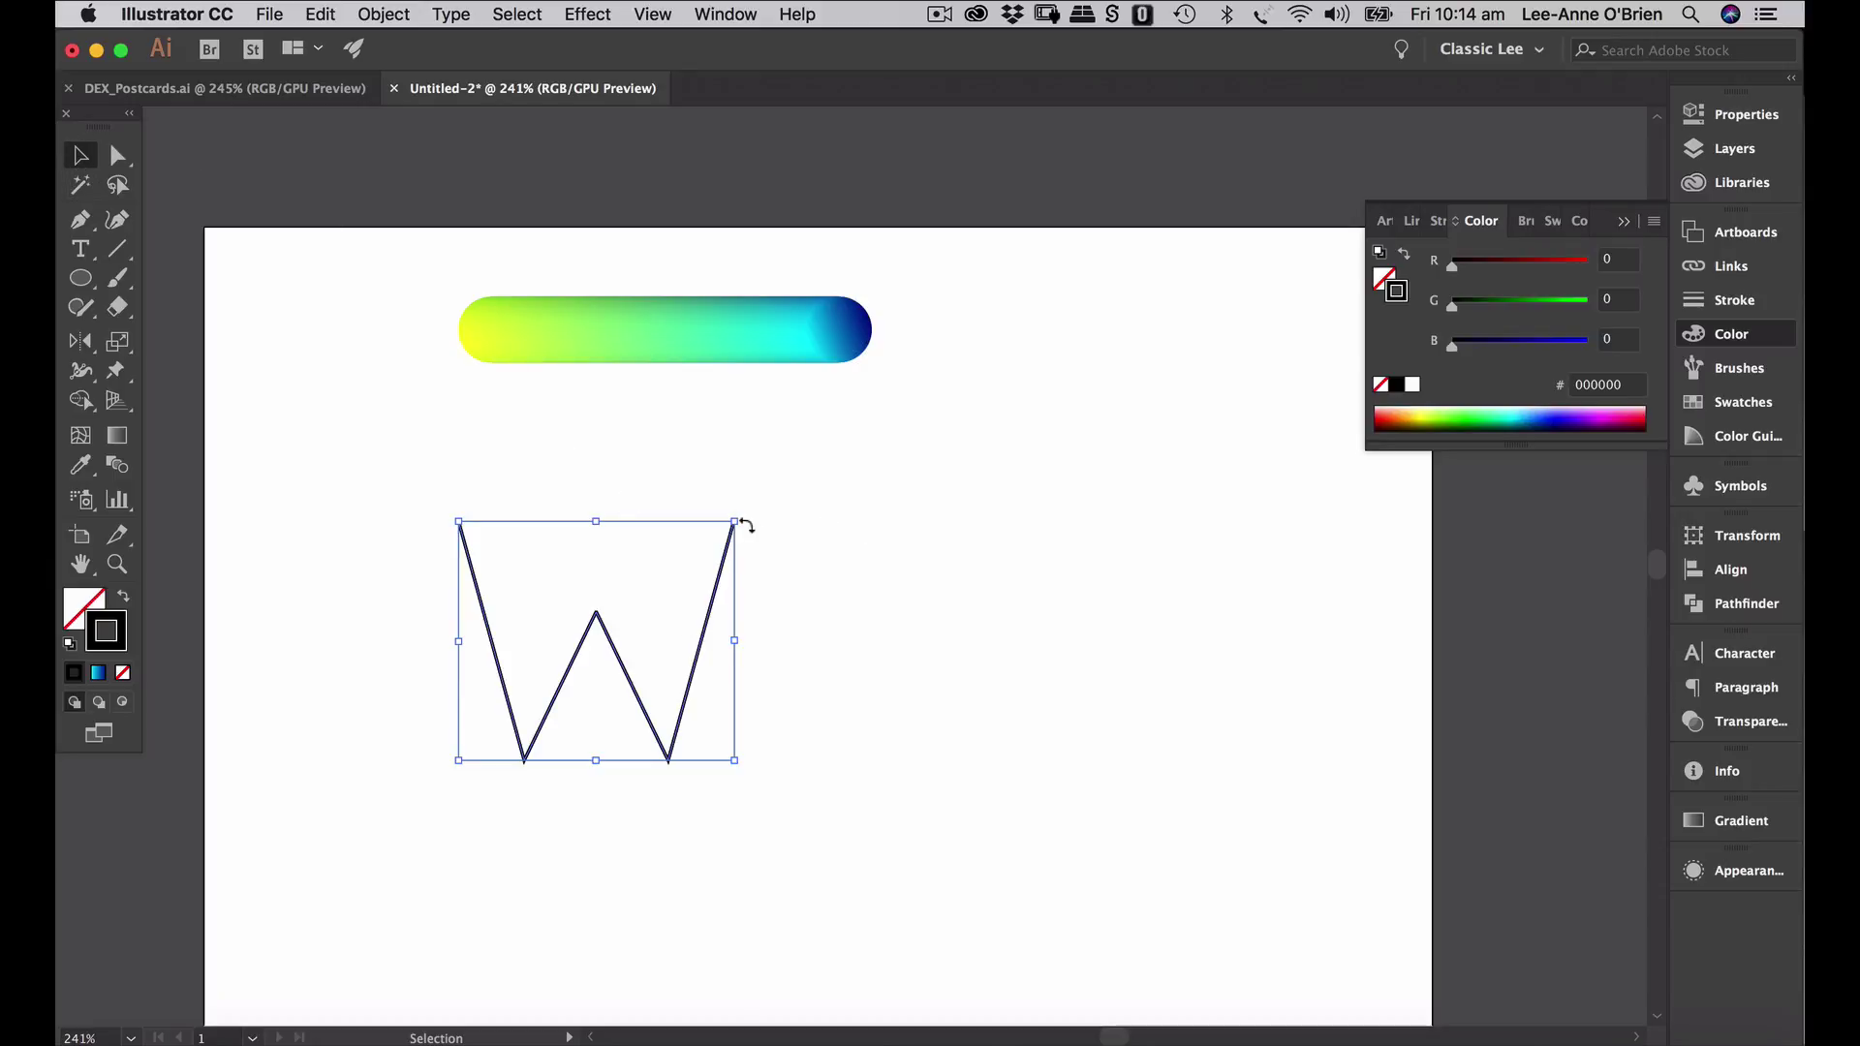
drag(741, 525, 822, 492)
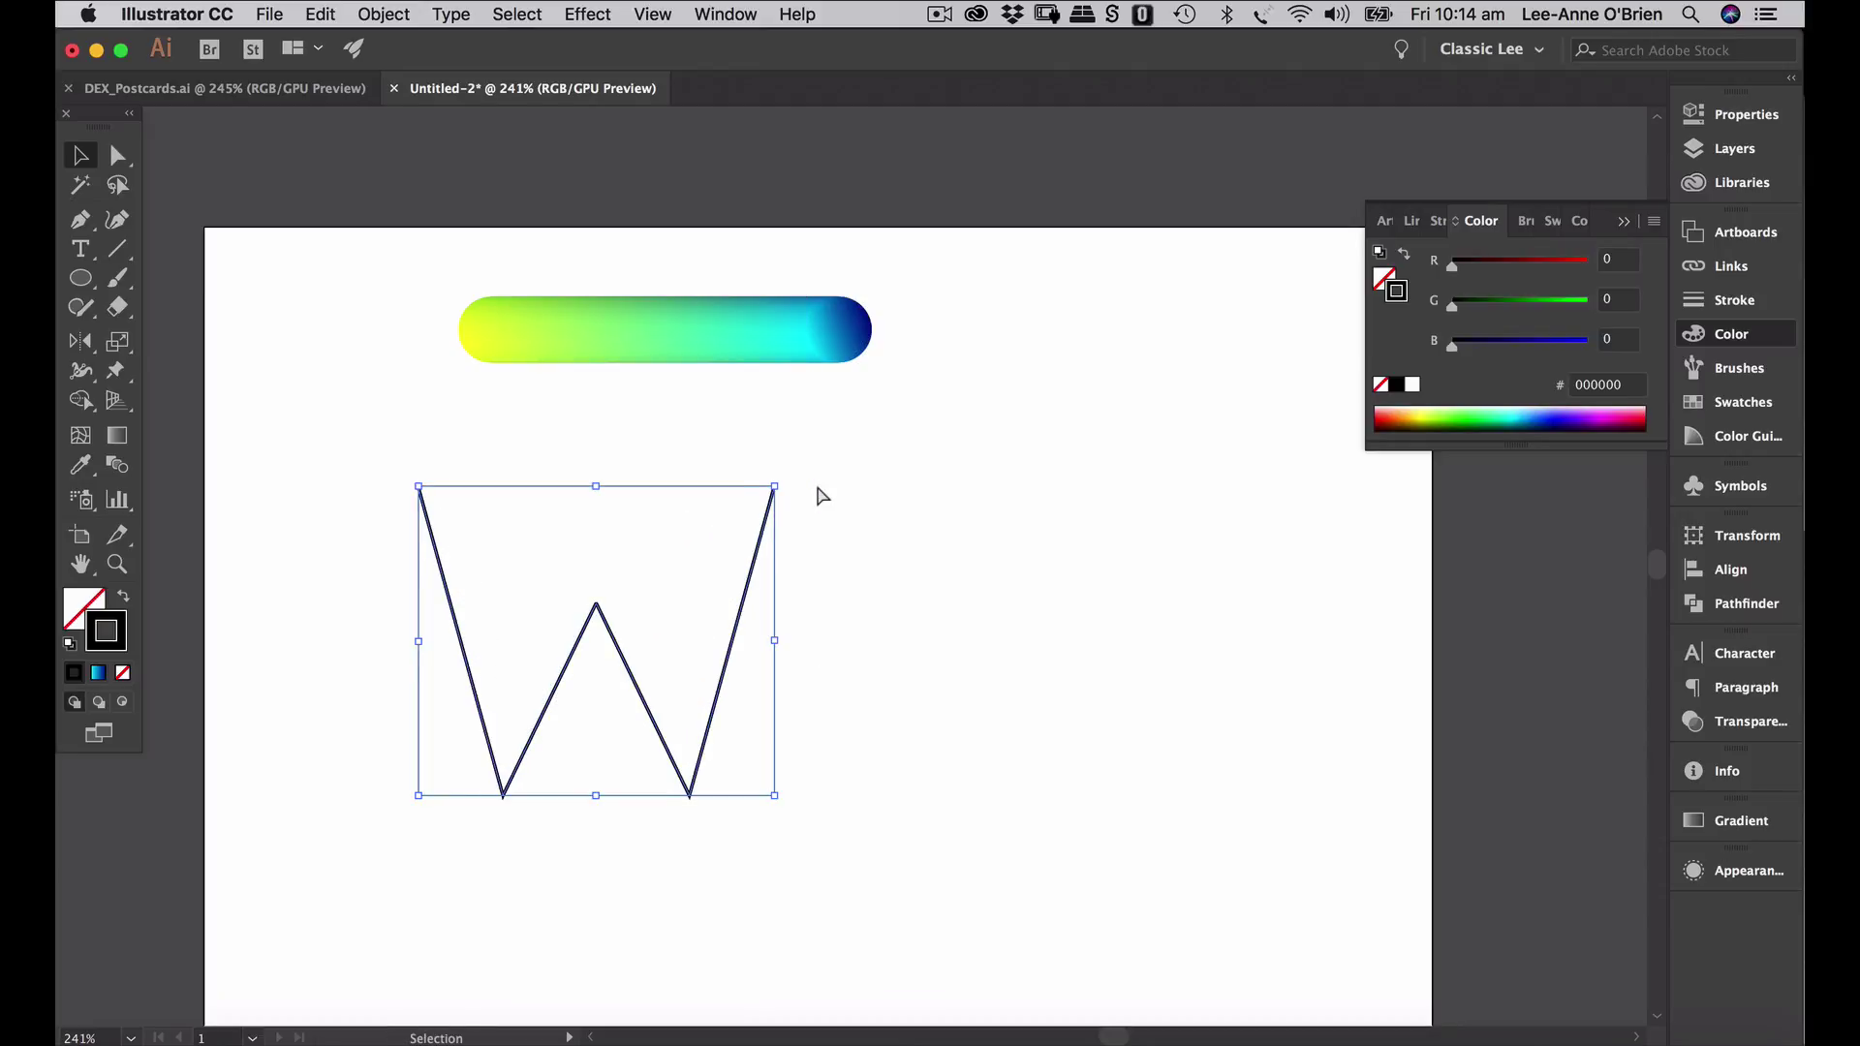
key(a)
key(v)
scroll(818, 485, down, 2)
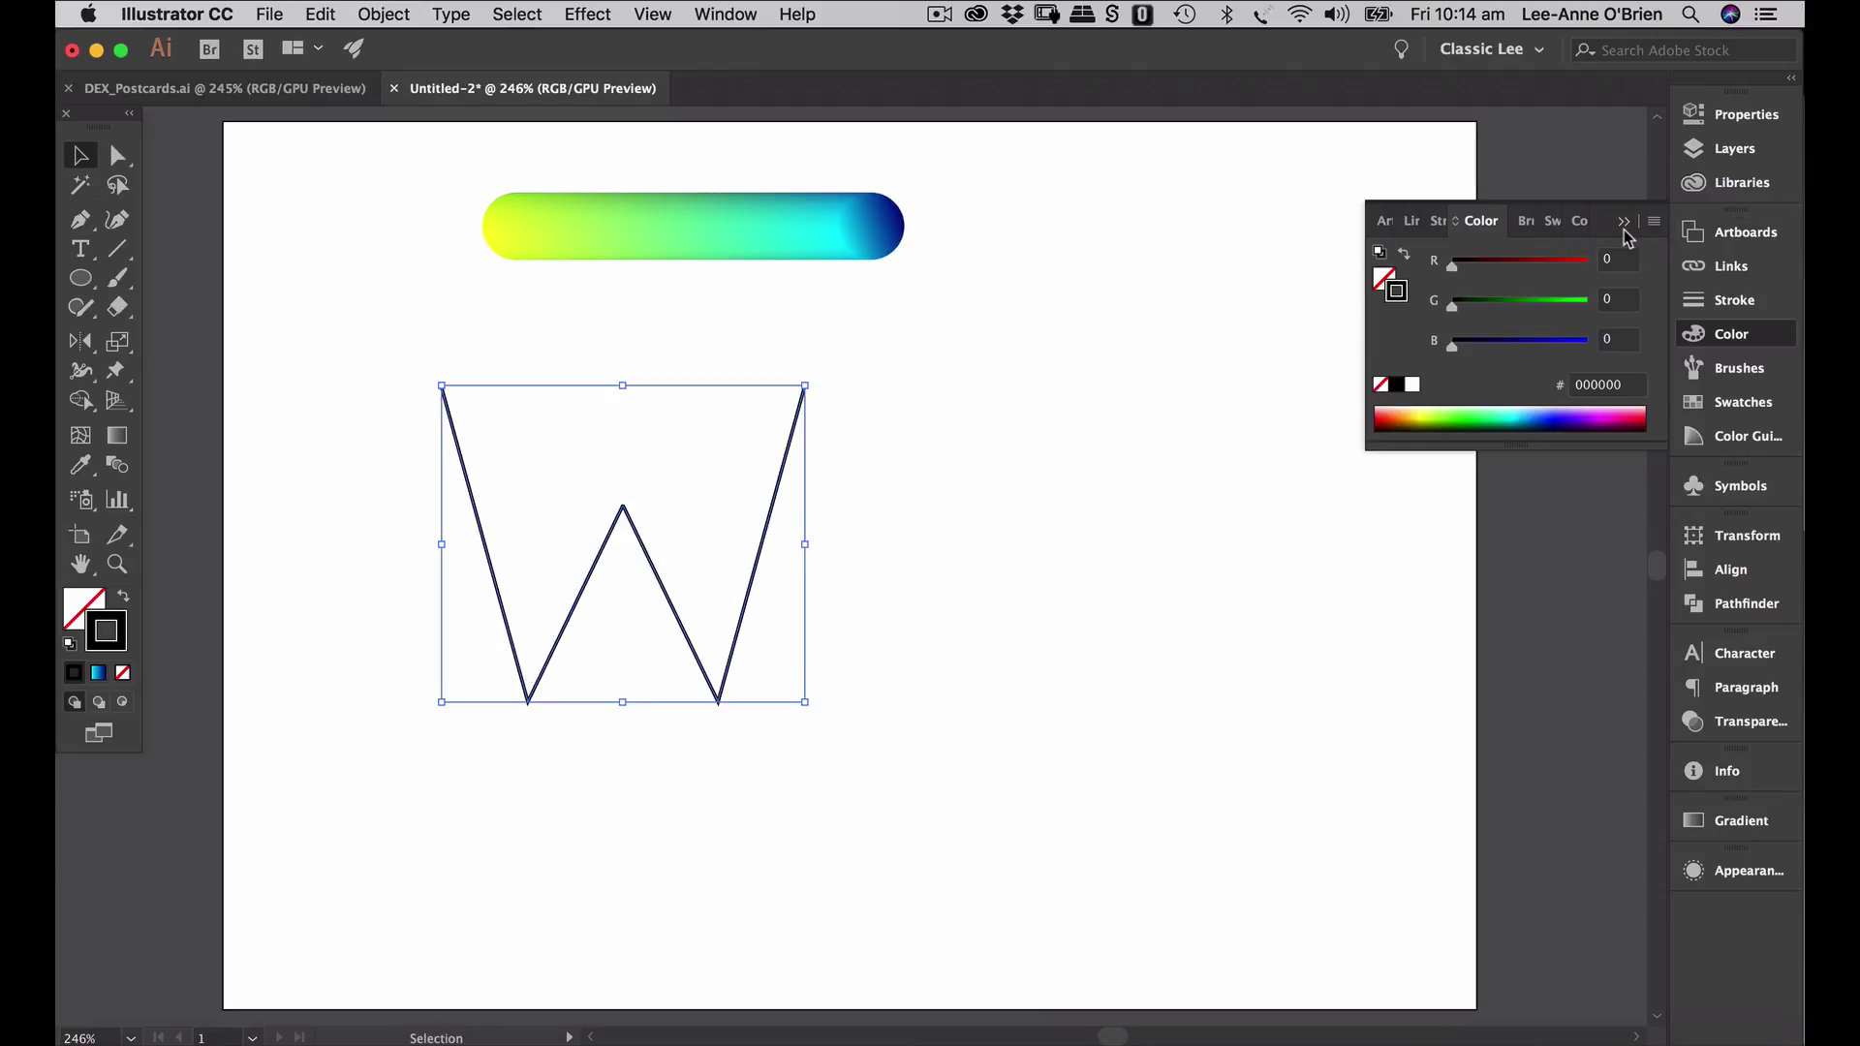
drag(773, 503, 953, 560)
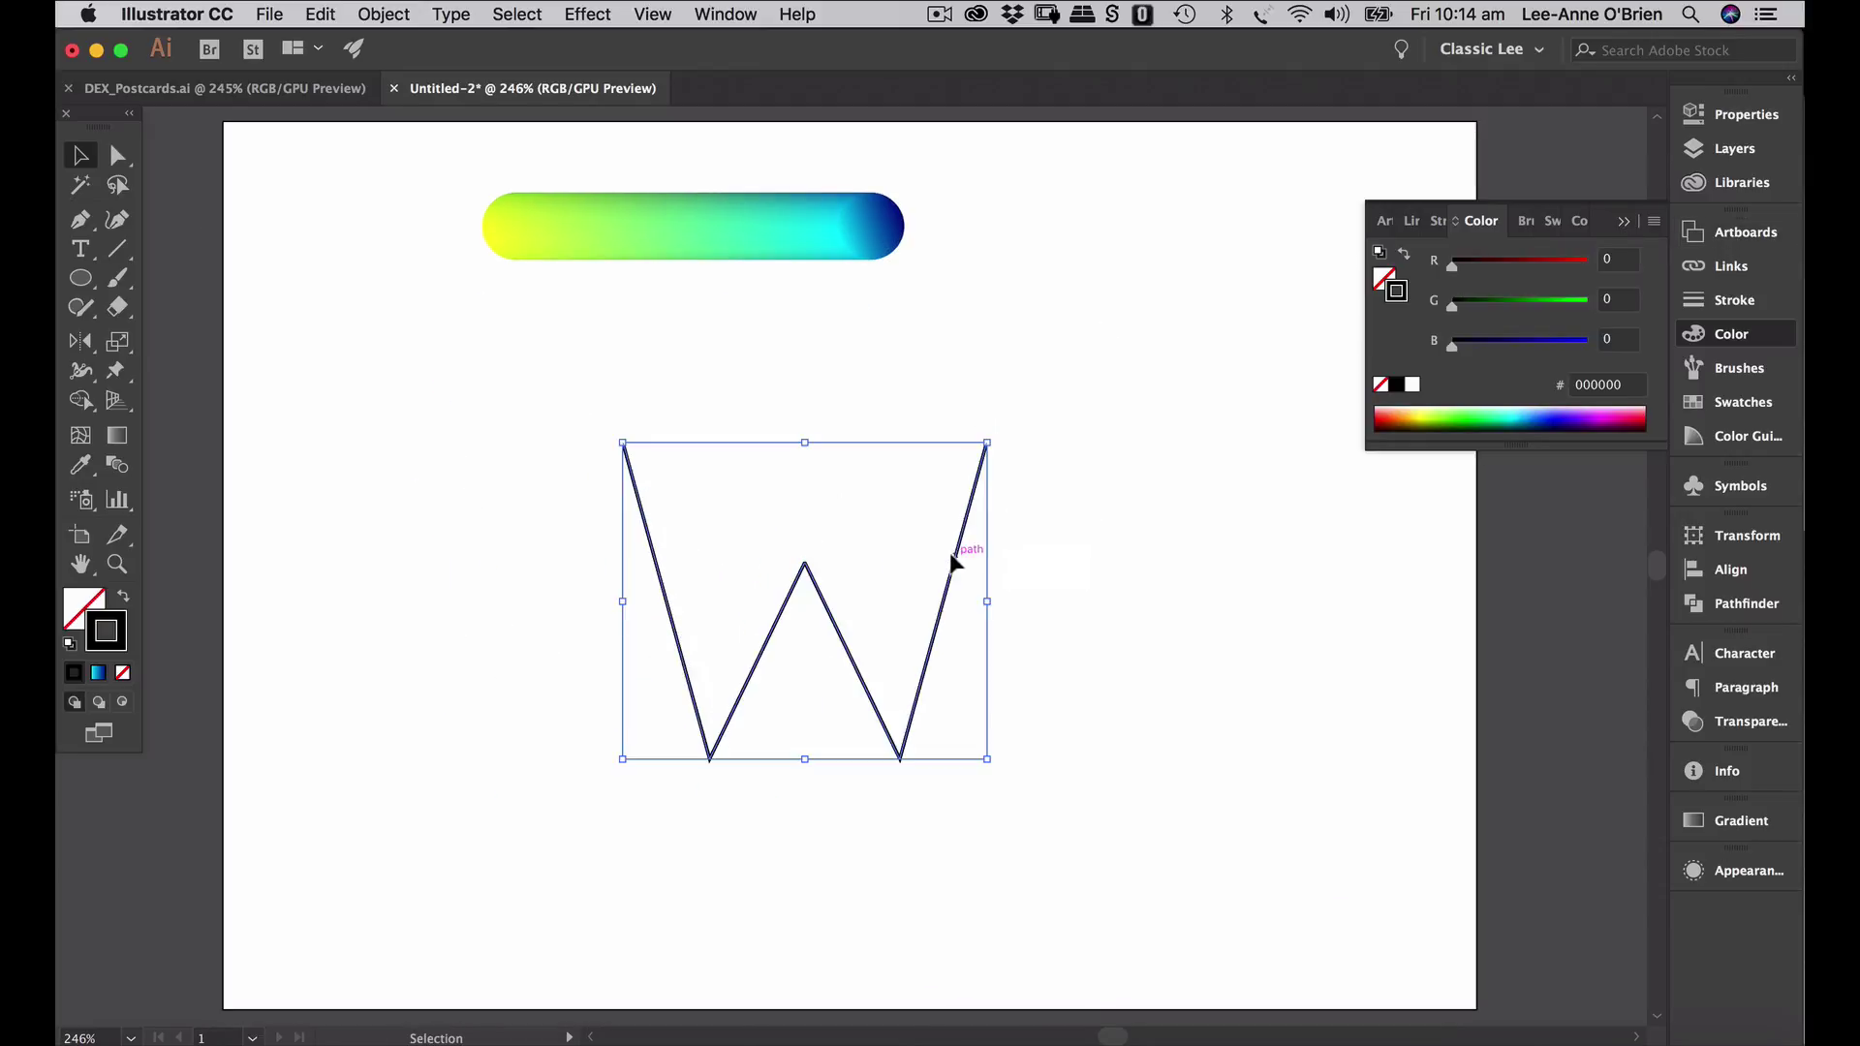
drag(992, 444, 1034, 405)
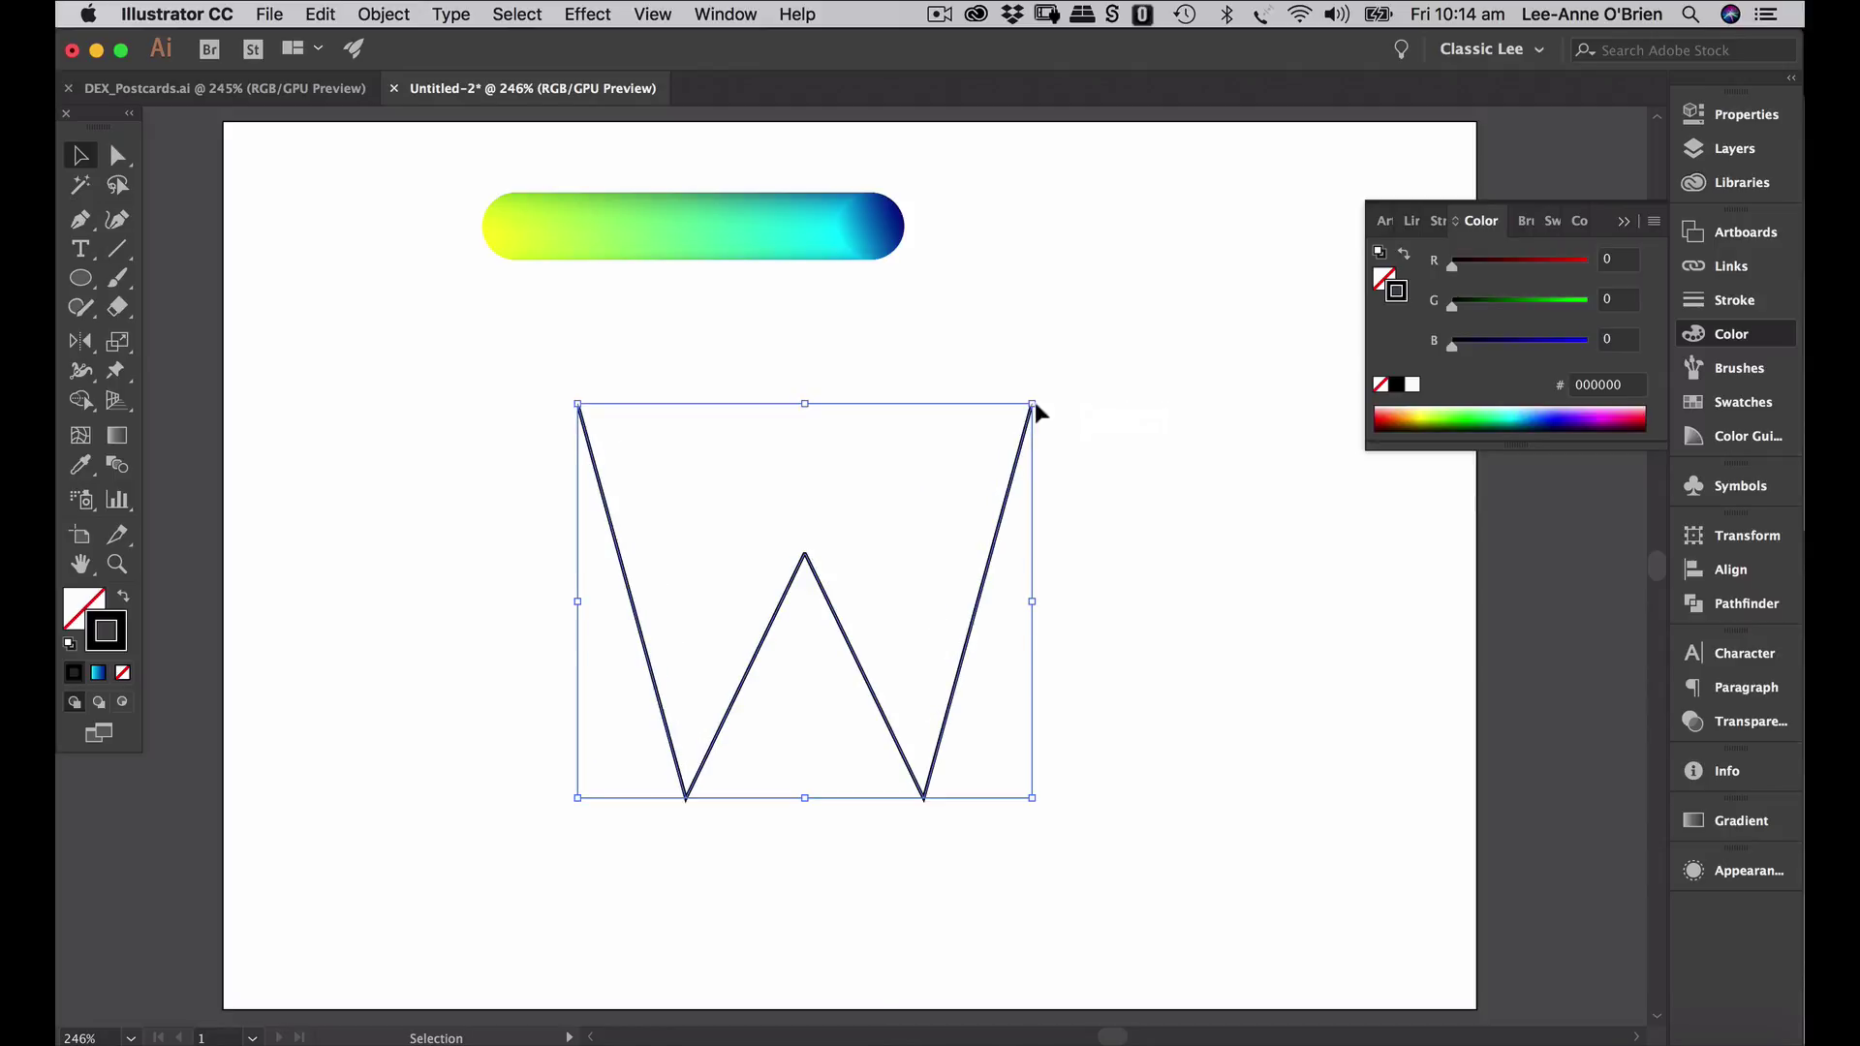
- Enlarge the blended gradient tube proportionally and shift it slightly right, keeping it above the W path
click(1625, 223)
click(834, 233)
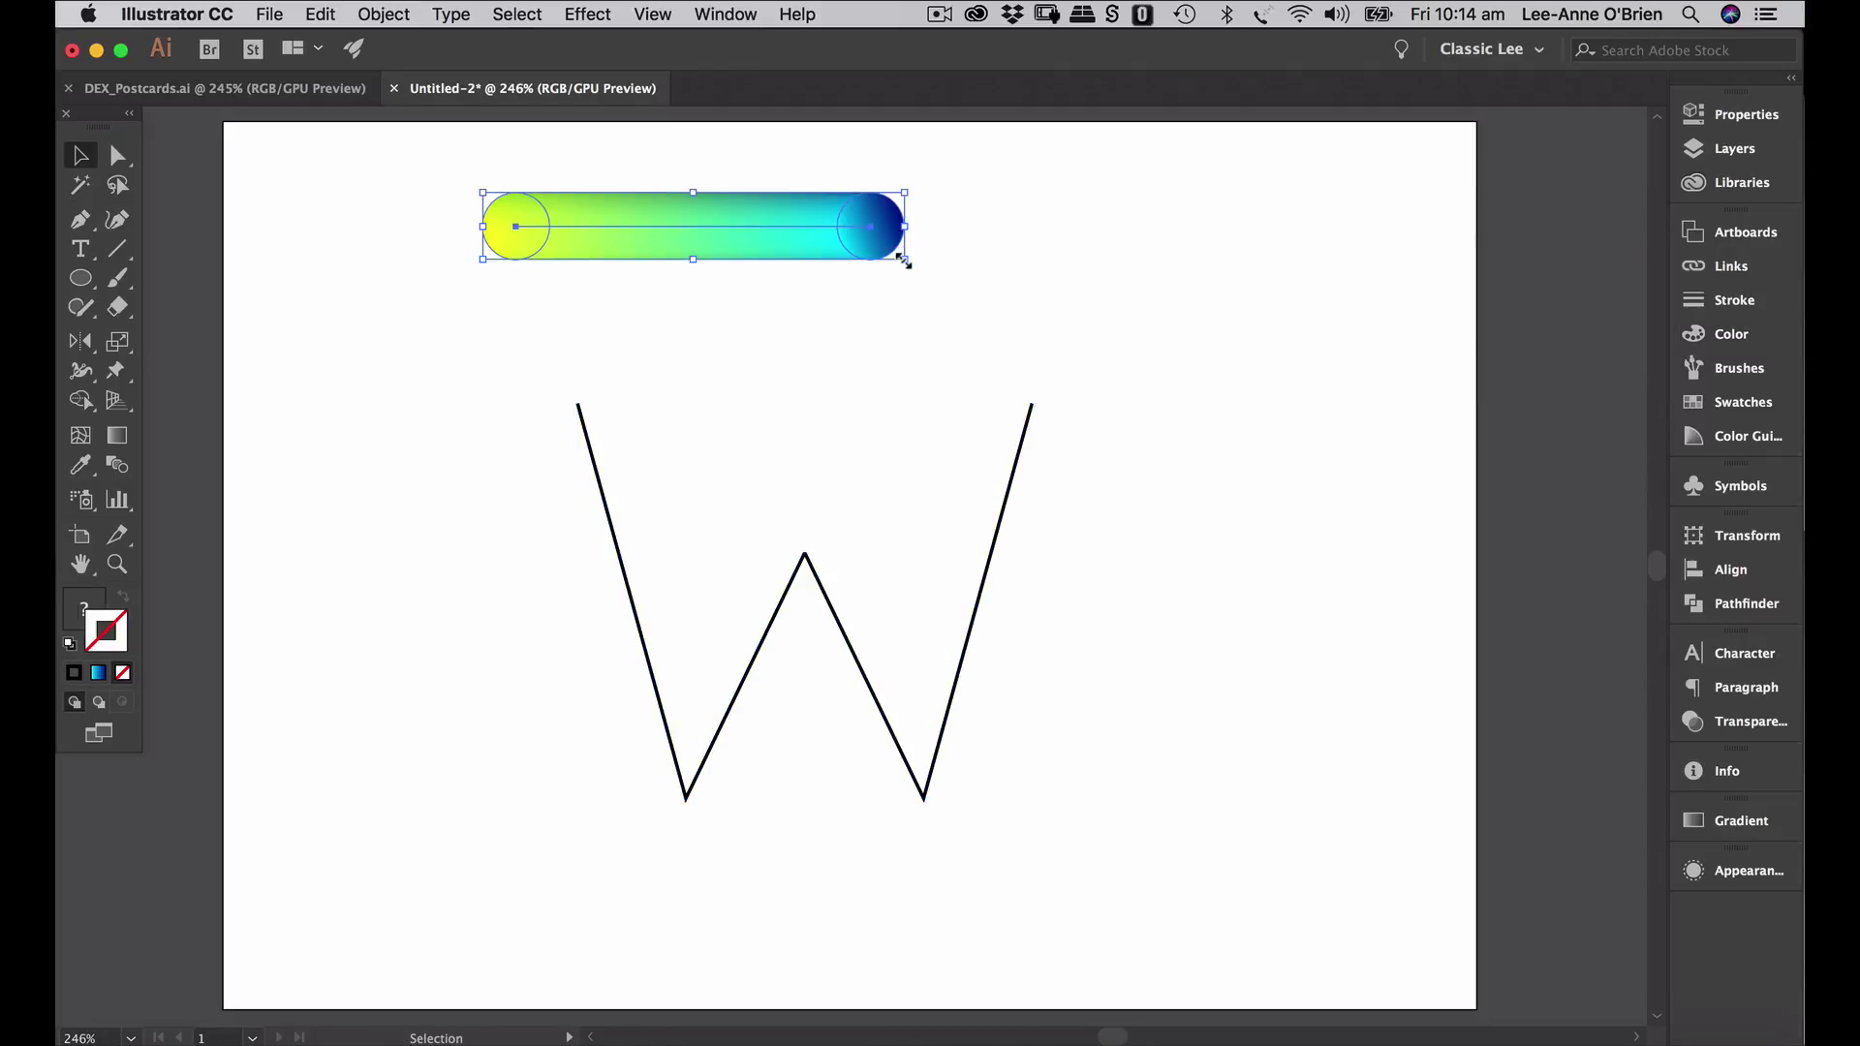
drag(897, 260, 1060, 301)
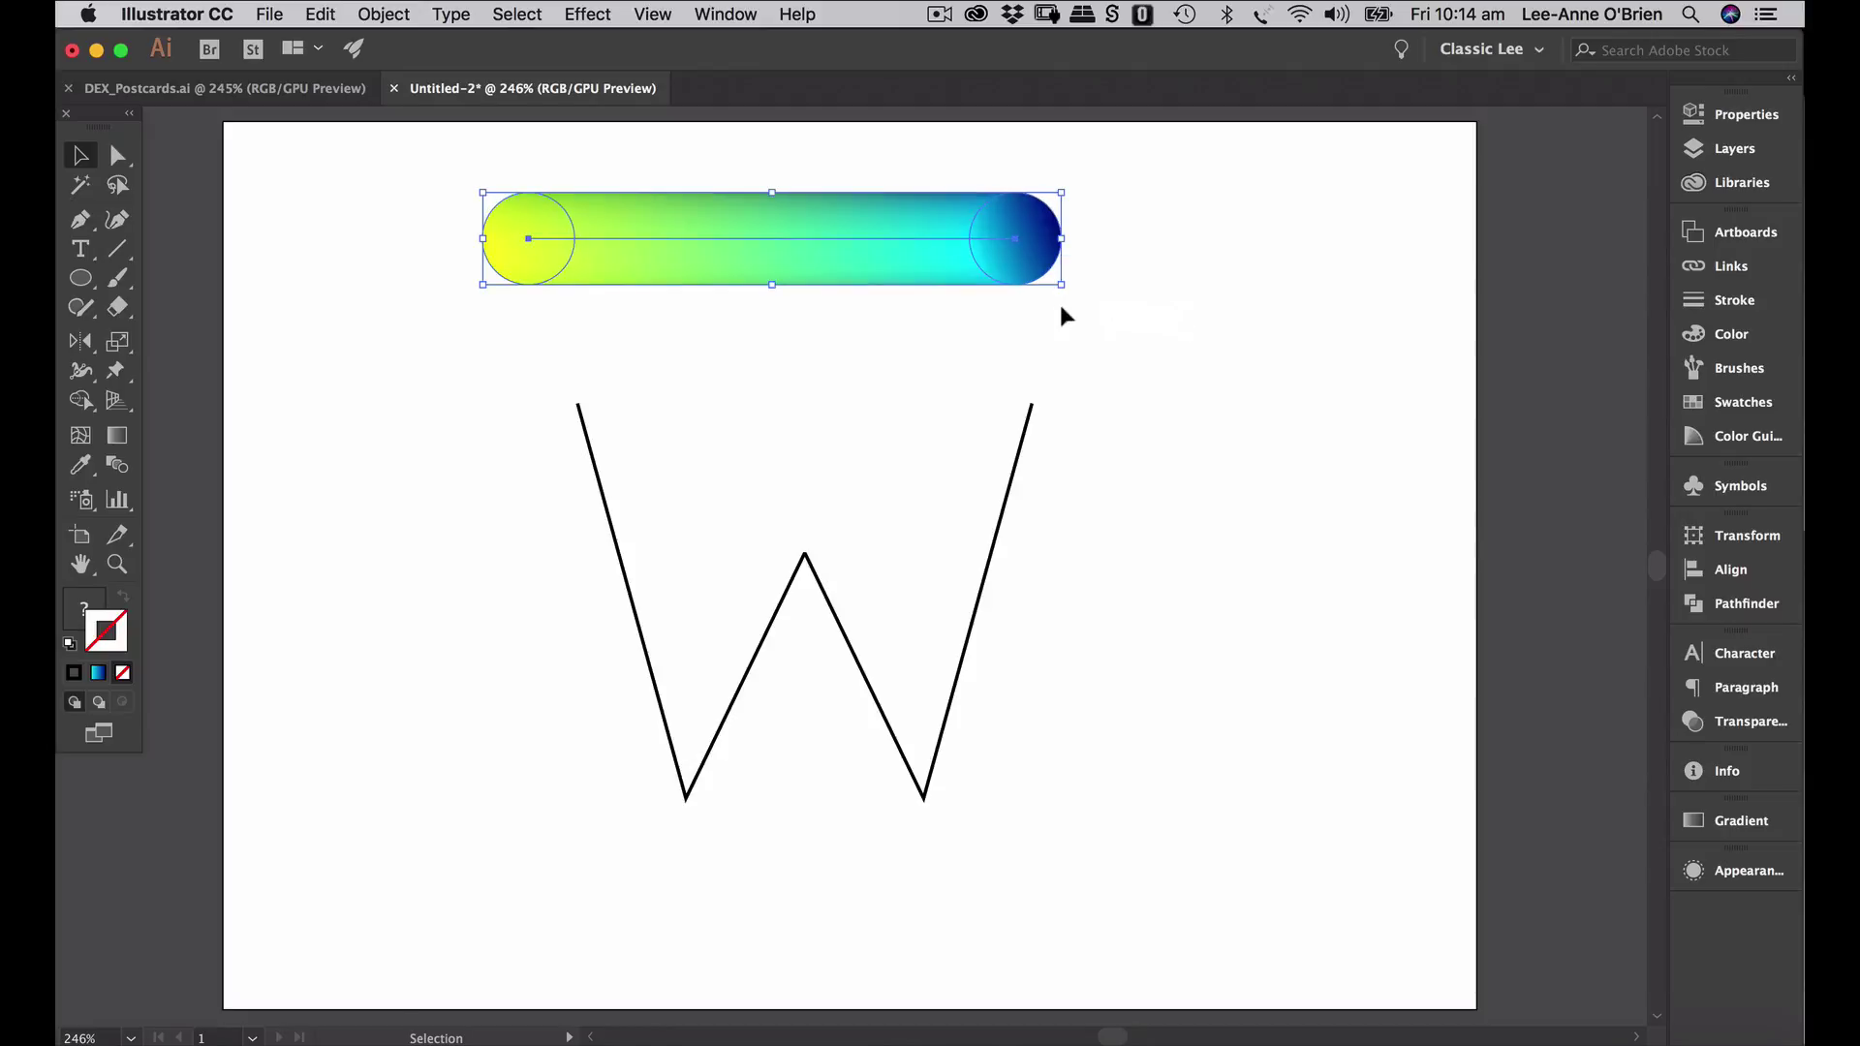
click(1225, 432)
drag(922, 239, 973, 240)
- Place a spare copy of the blended tube straight above the original, off the artboard
scroll(973, 235, up, 5)
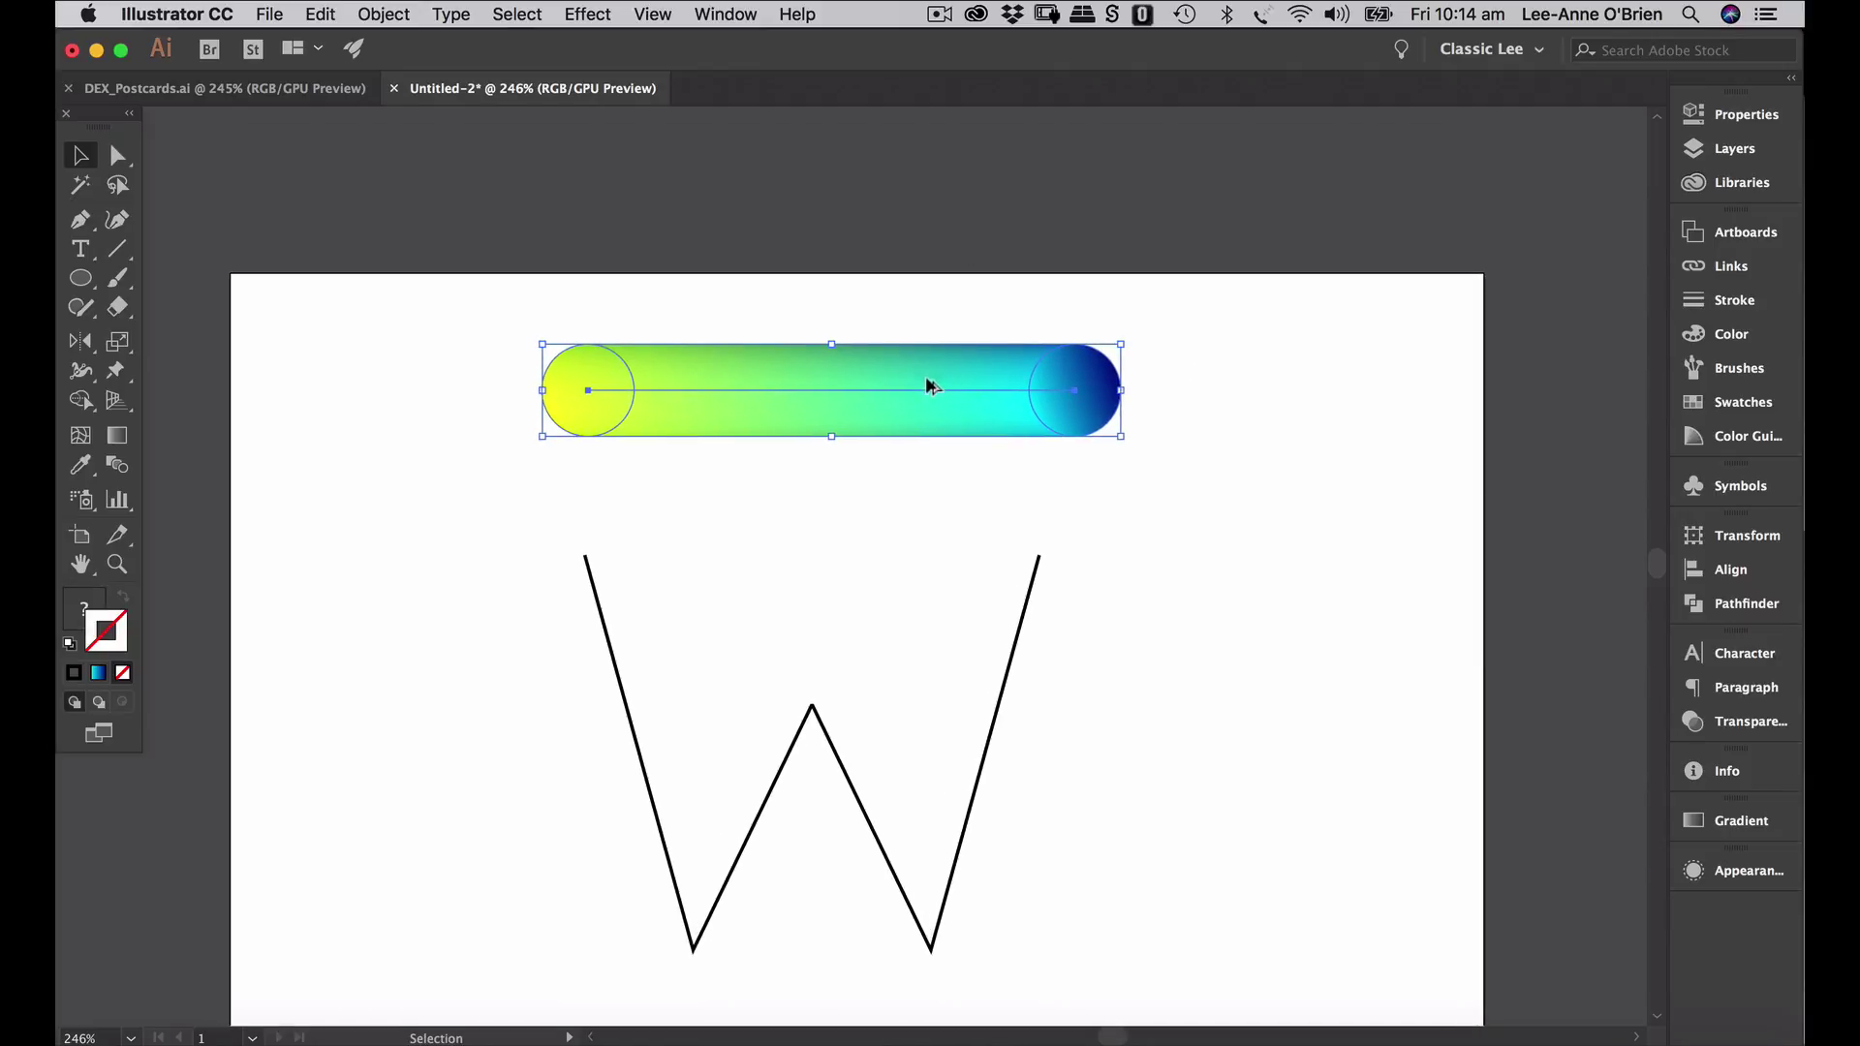
drag(921, 392, 921, 159)
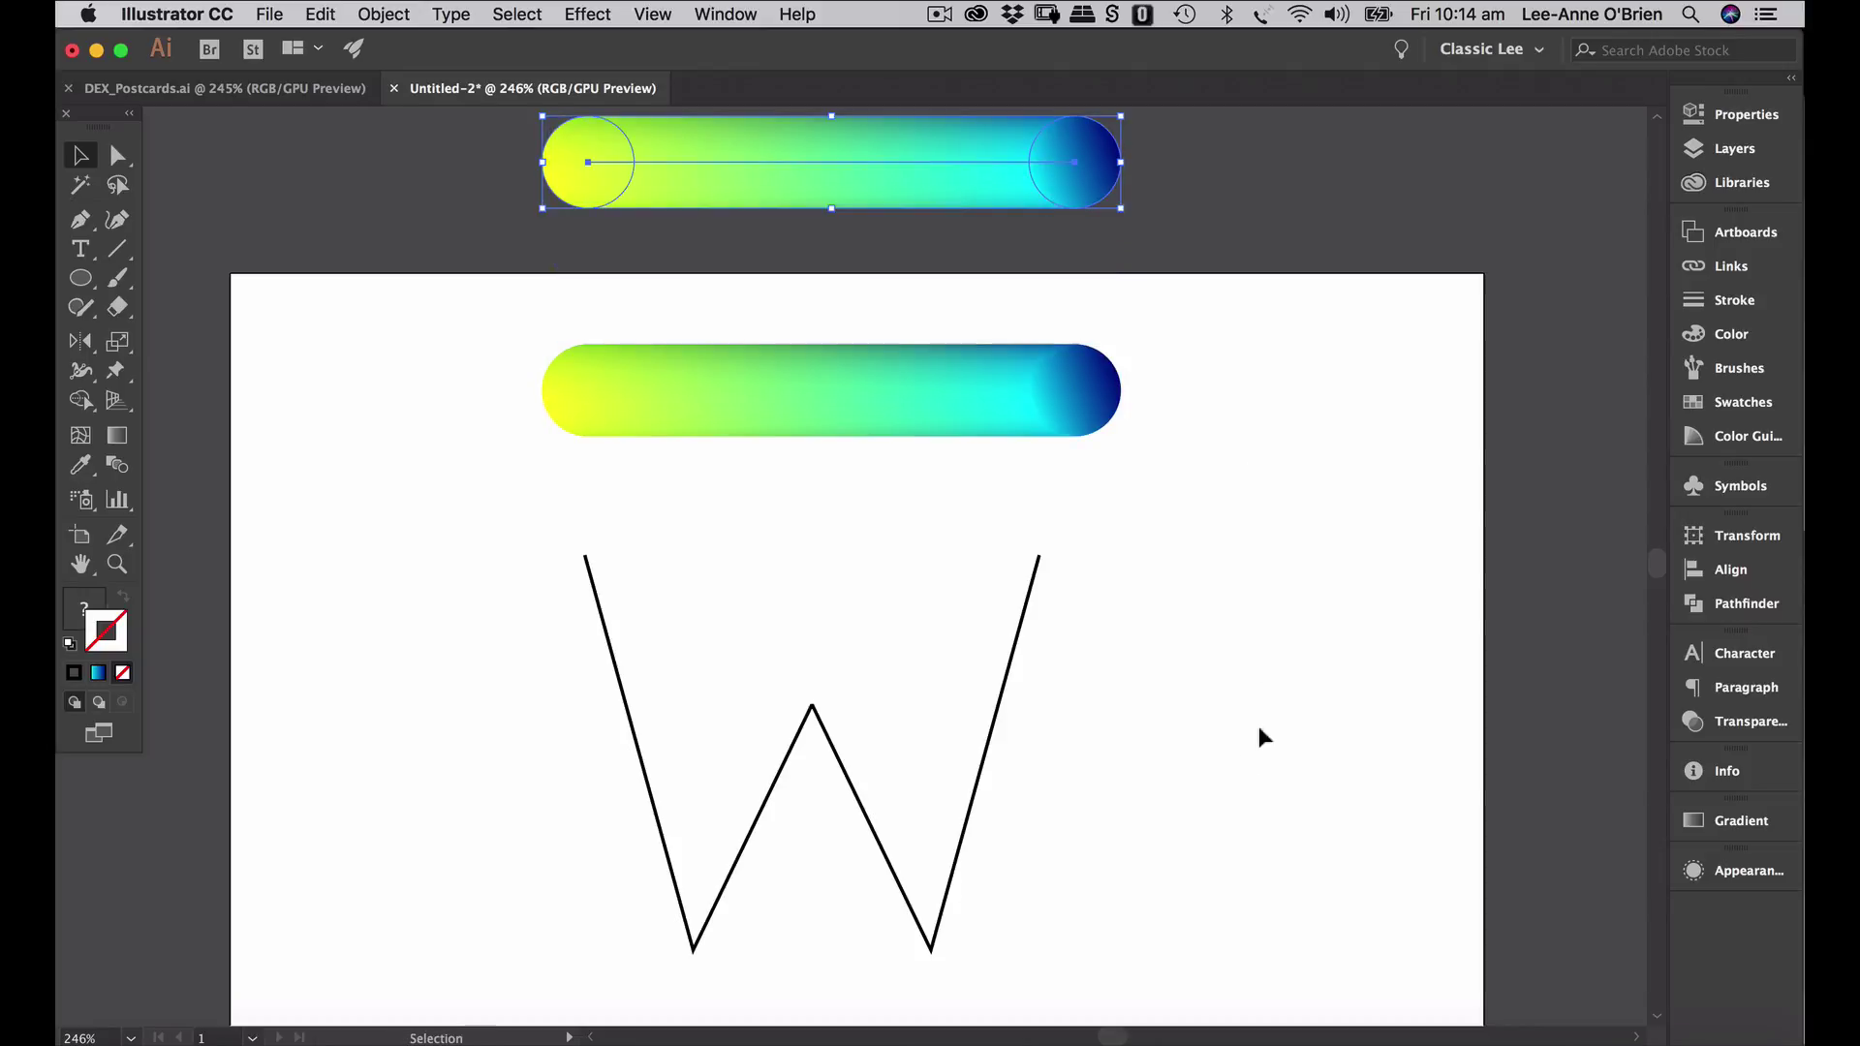
scroll(1247, 765, down, 1)
scroll(1247, 768, down, 3)
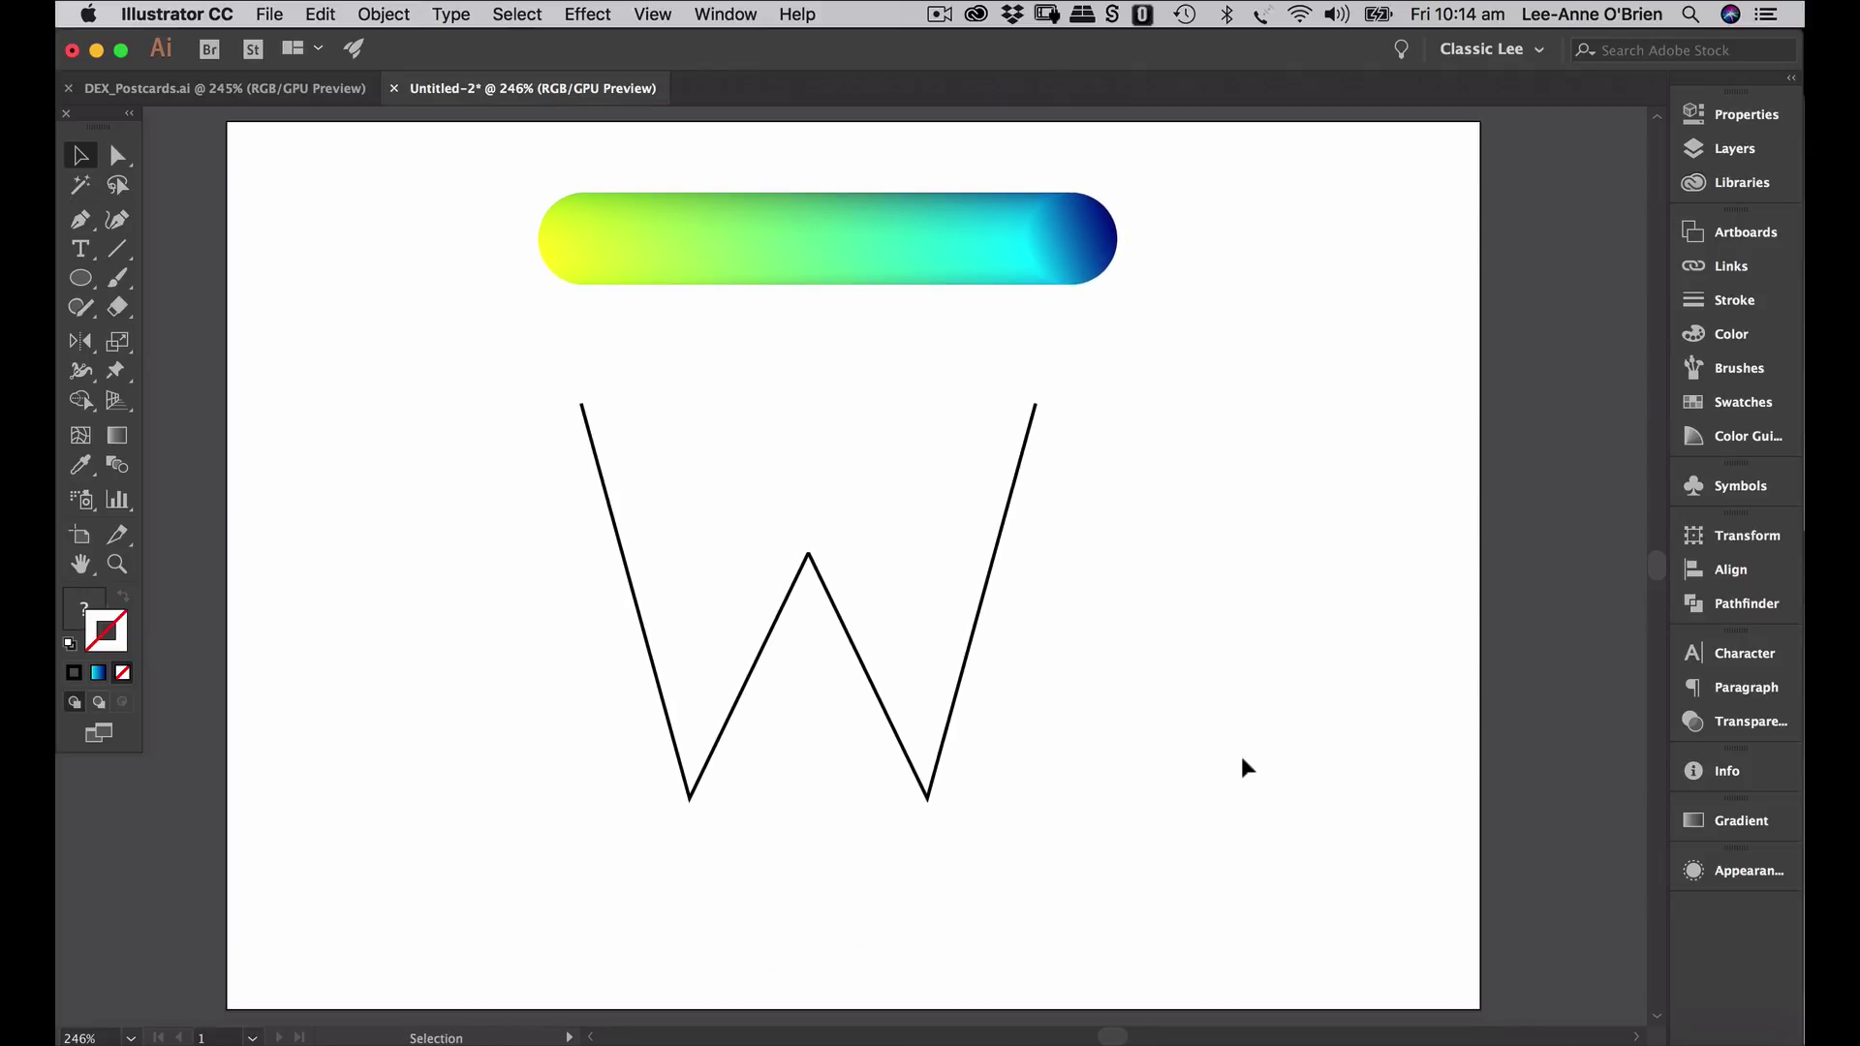
- Replace the spine of the tube blend on the artboard with the W path, and deselect the result
click(936, 254)
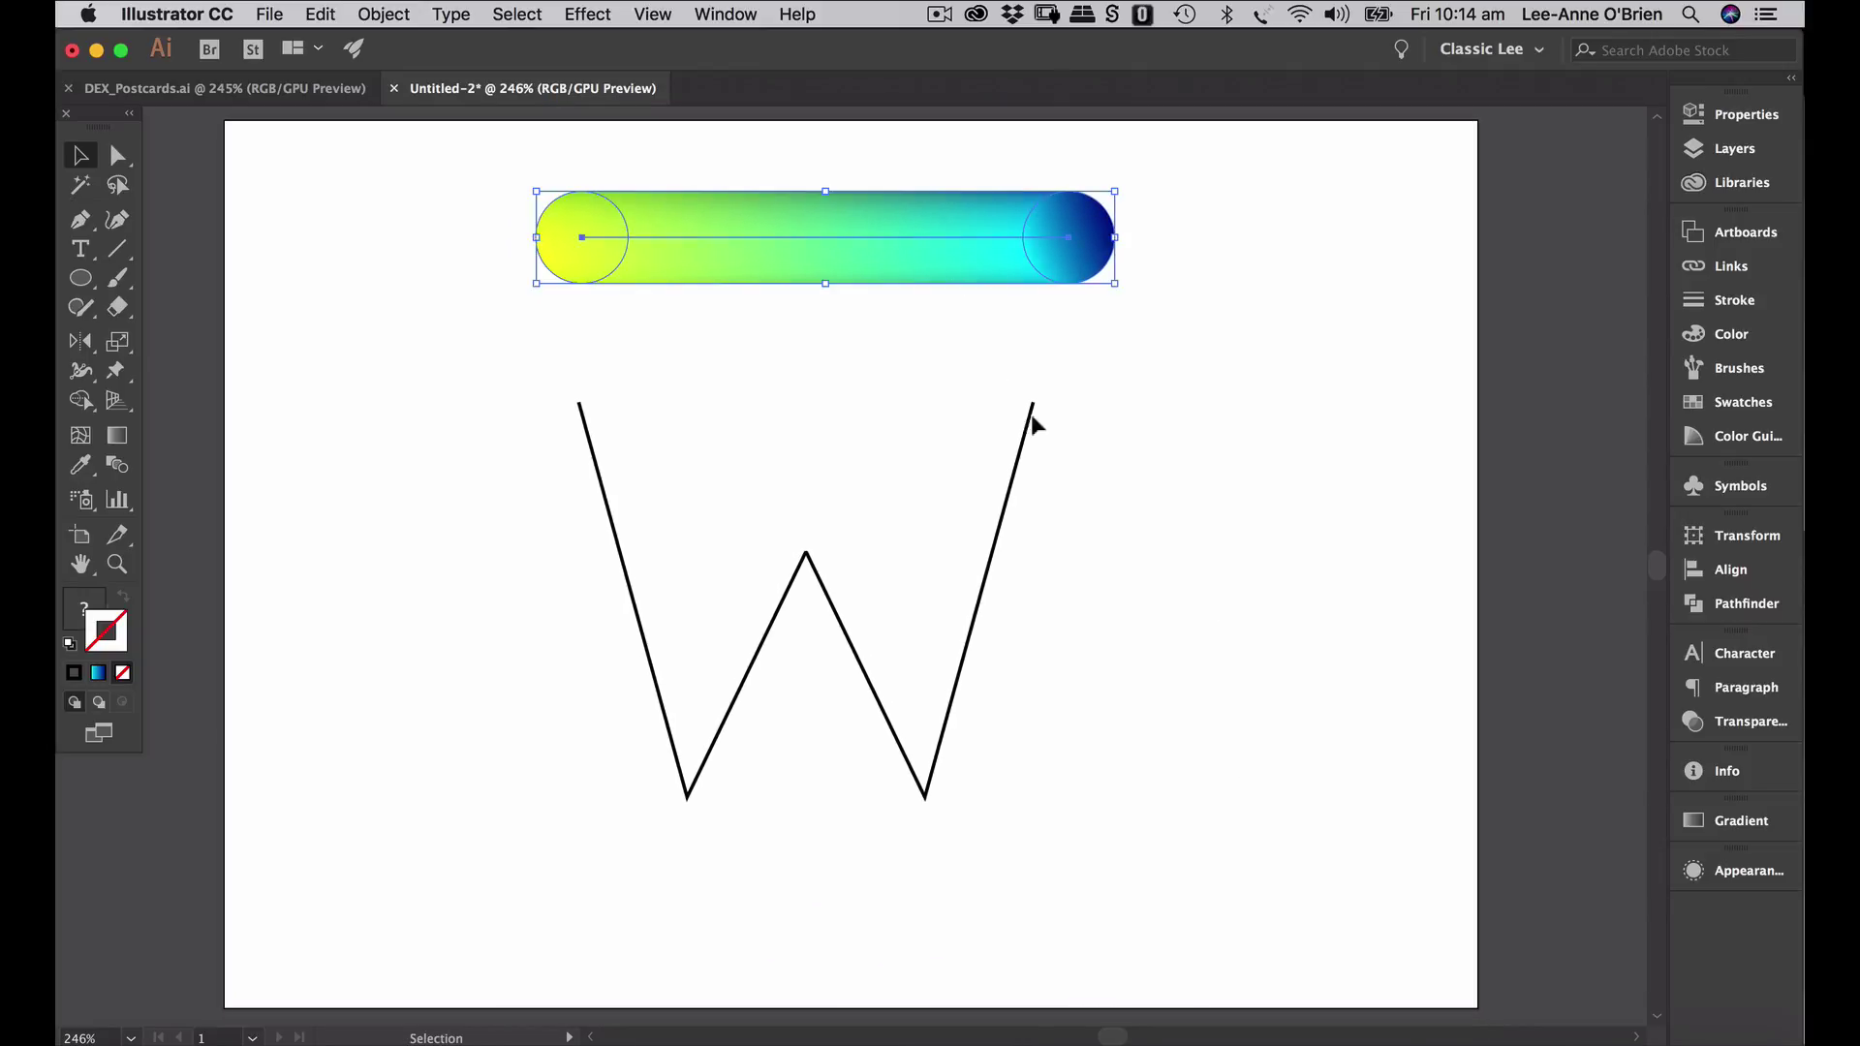
shift+click(998, 531)
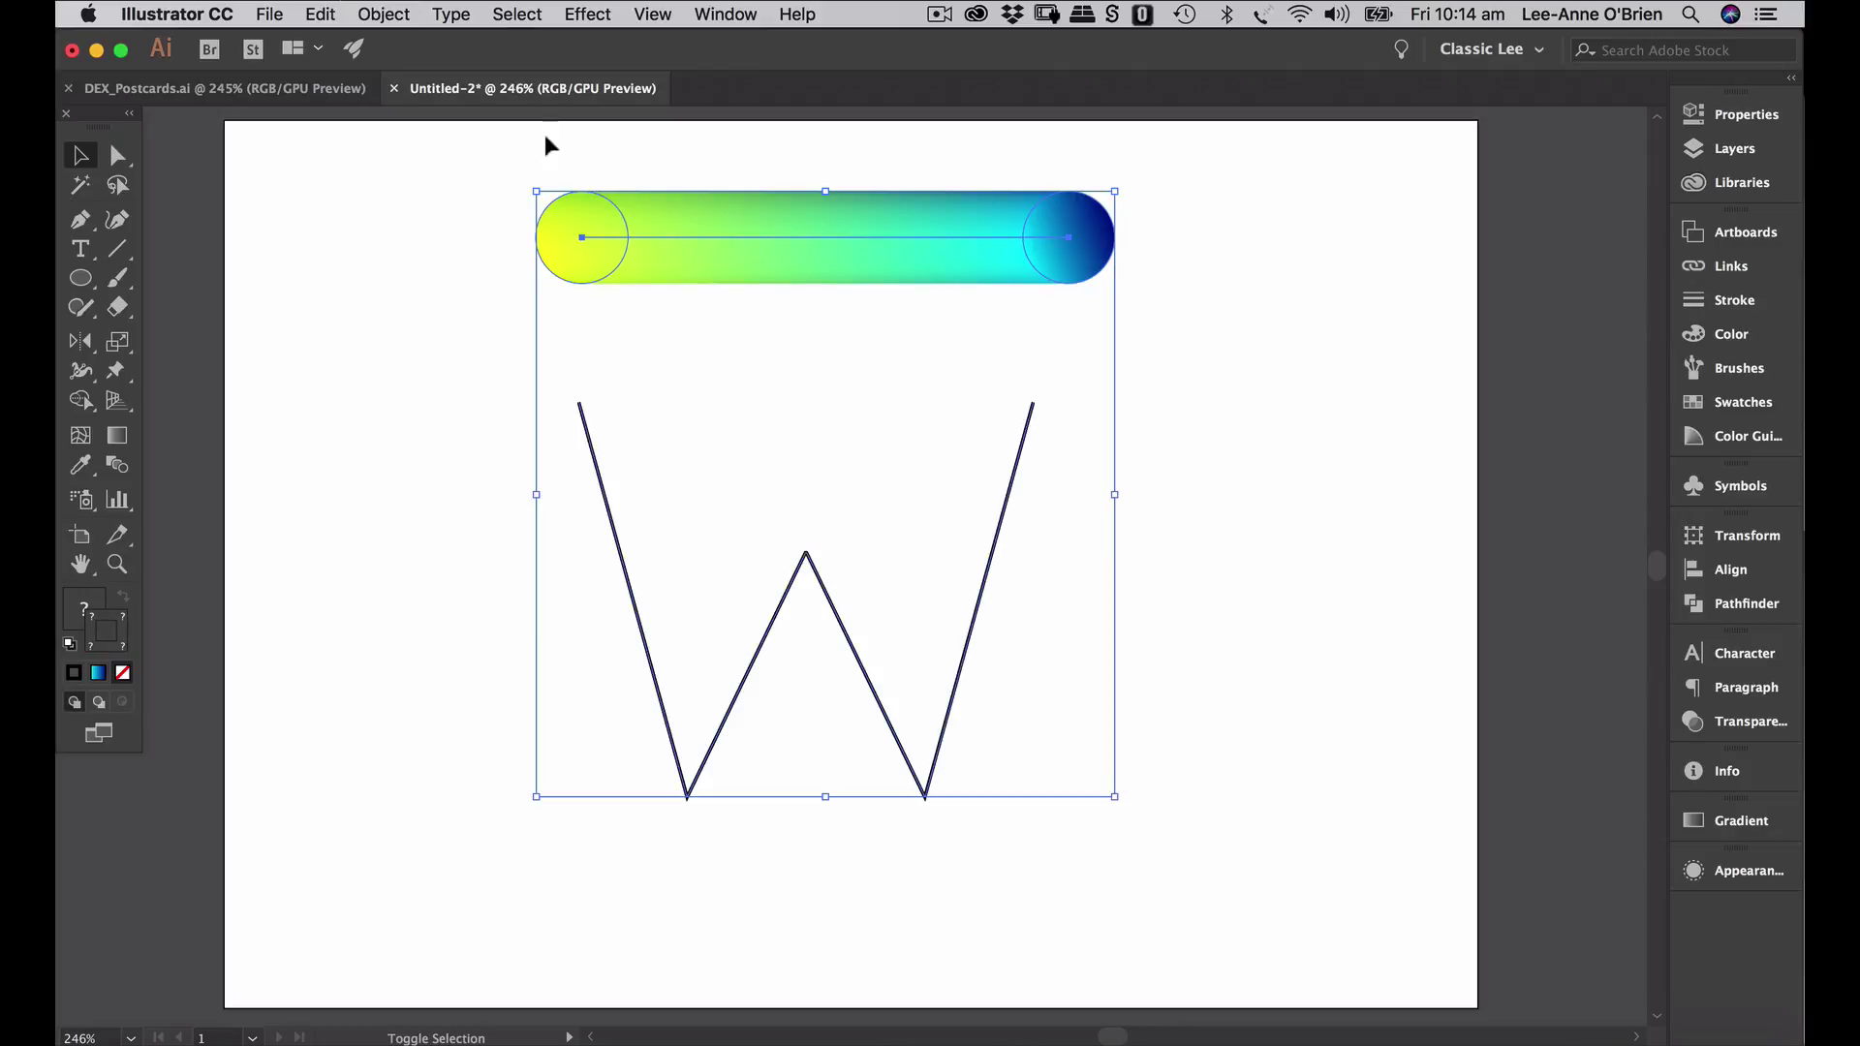
click(390, 12)
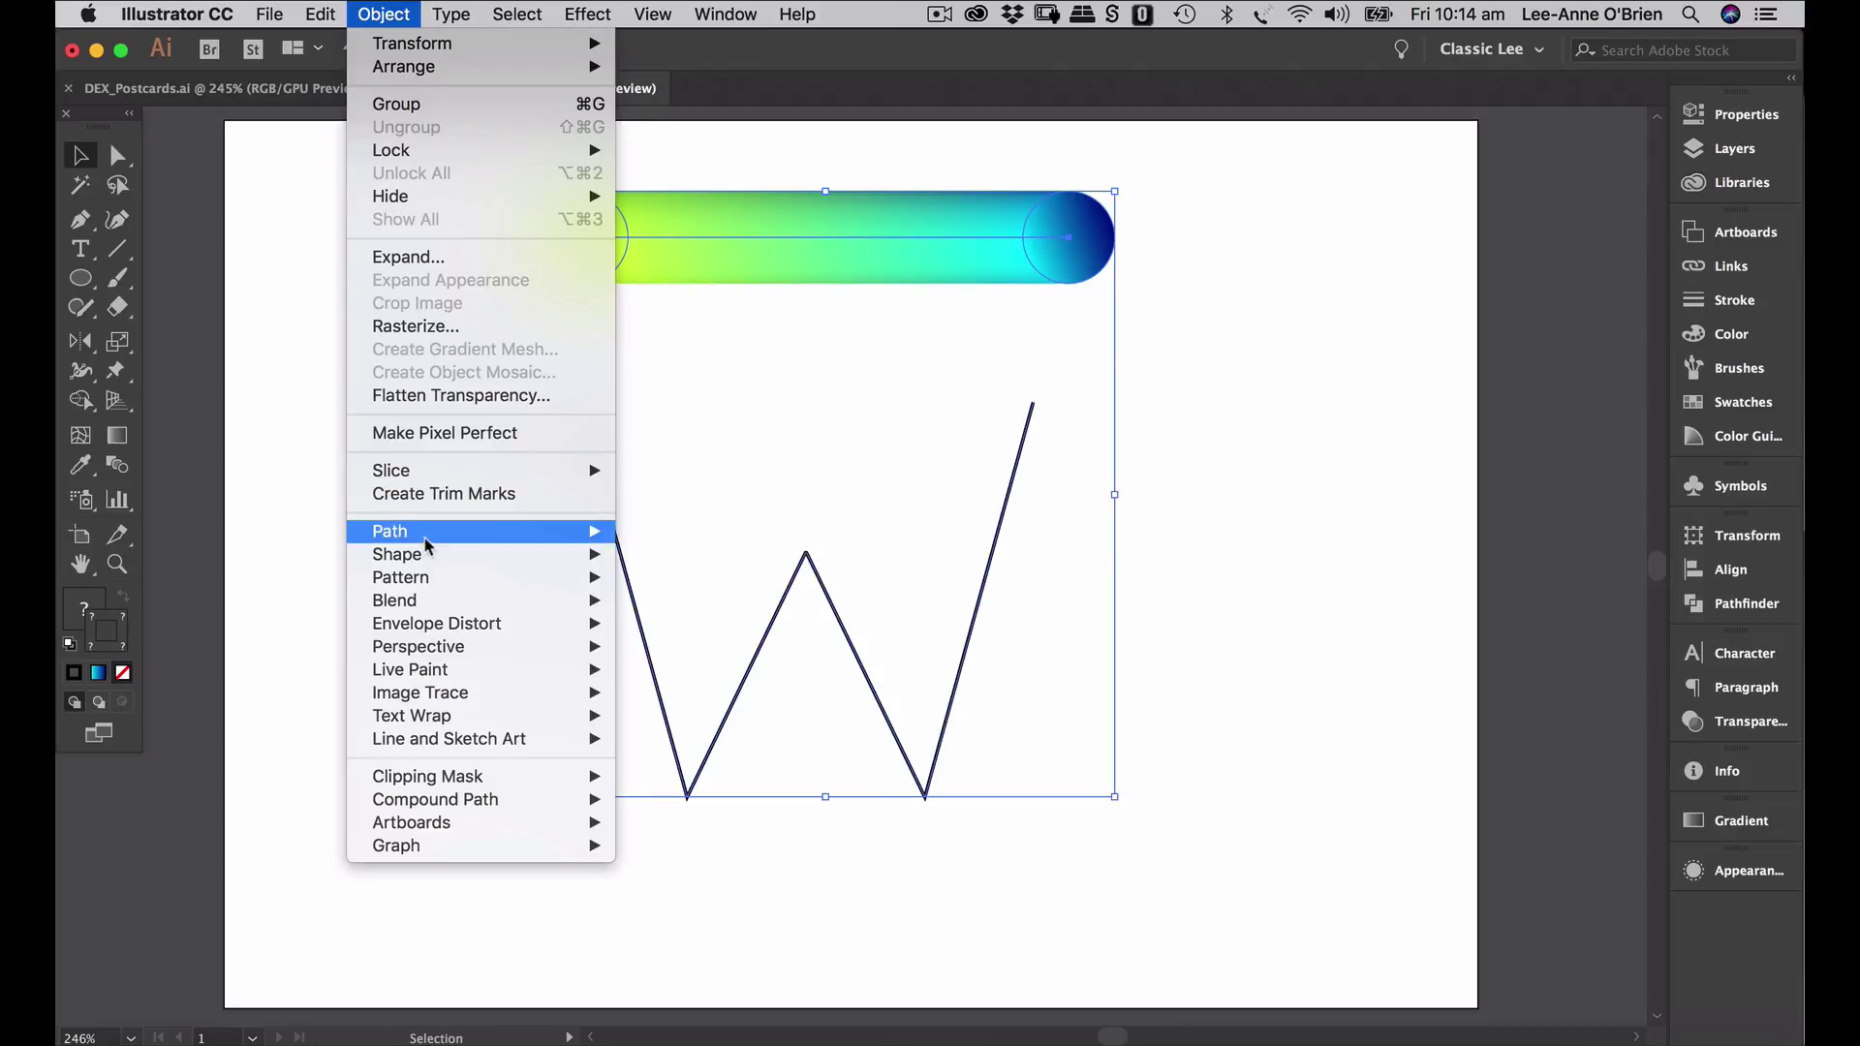
mouse_move(414, 585)
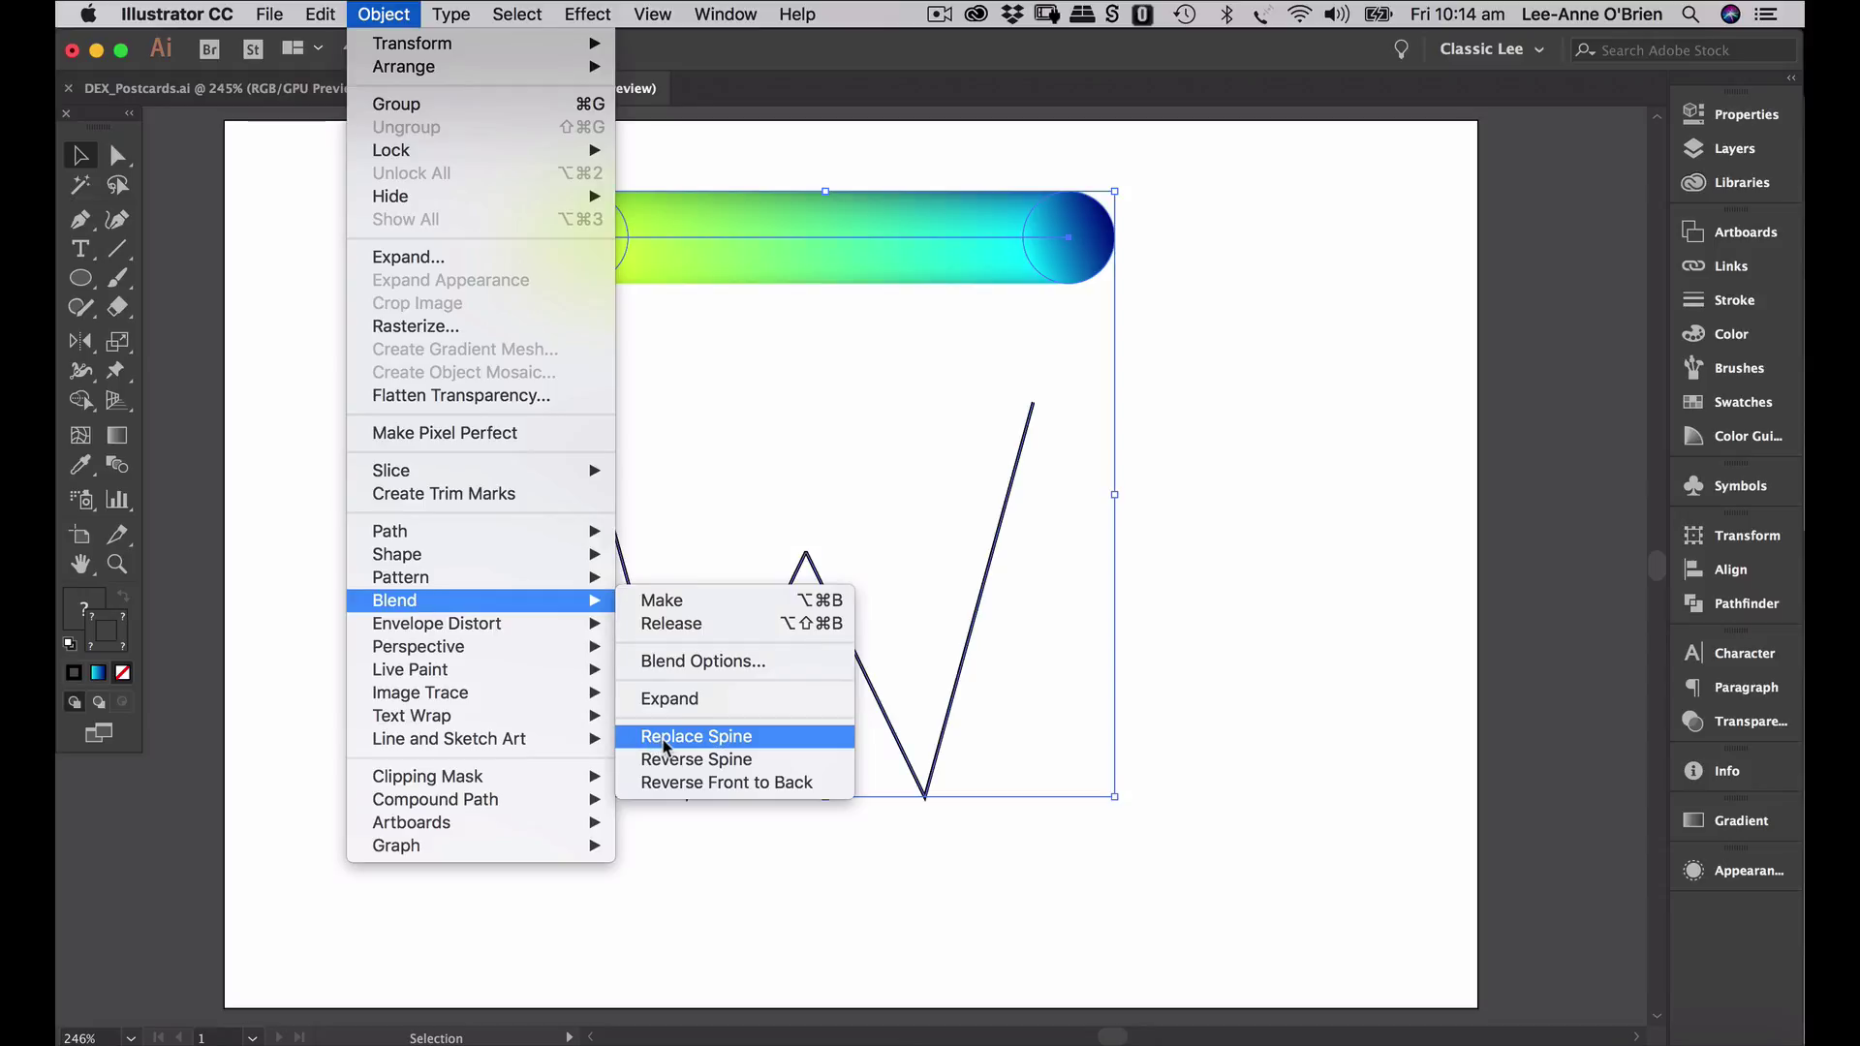
click(666, 740)
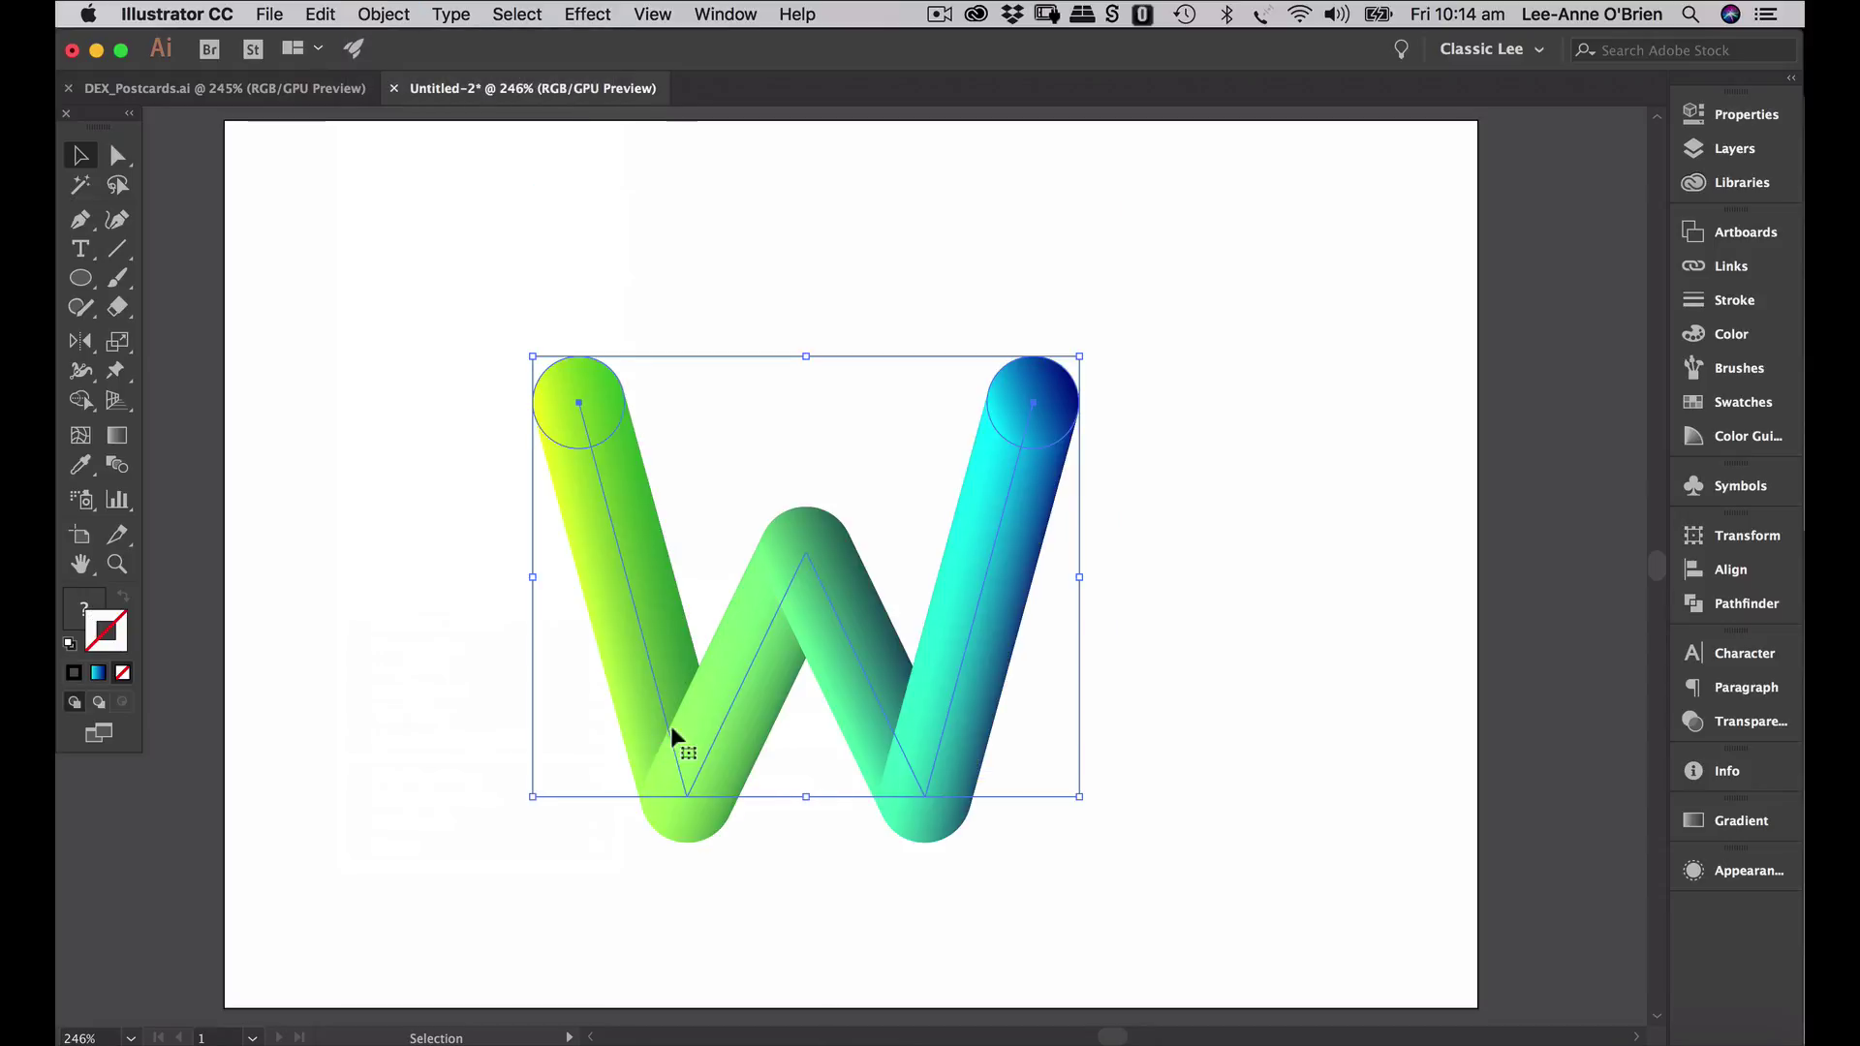
click(1275, 717)
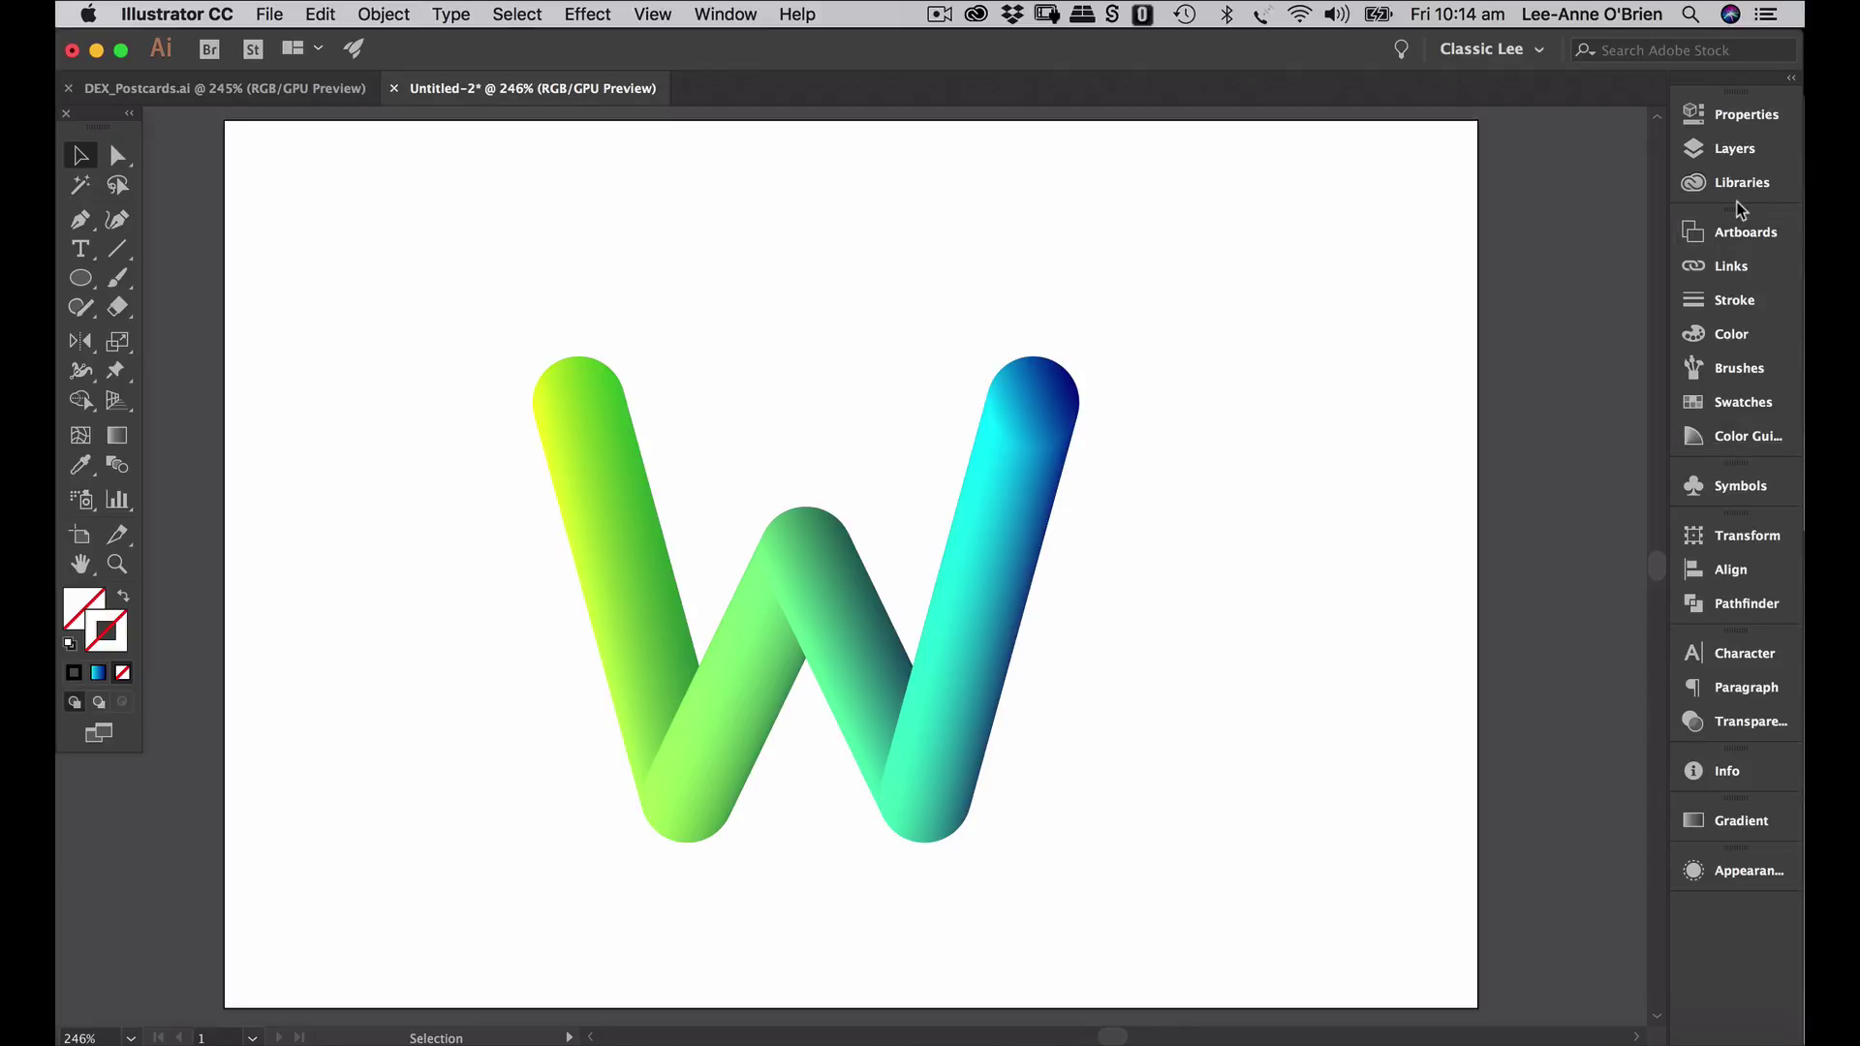
- Isolate the blue end circle within the W blend's layer contents and enlarge it to about twice its size about its centre
click(1734, 148)
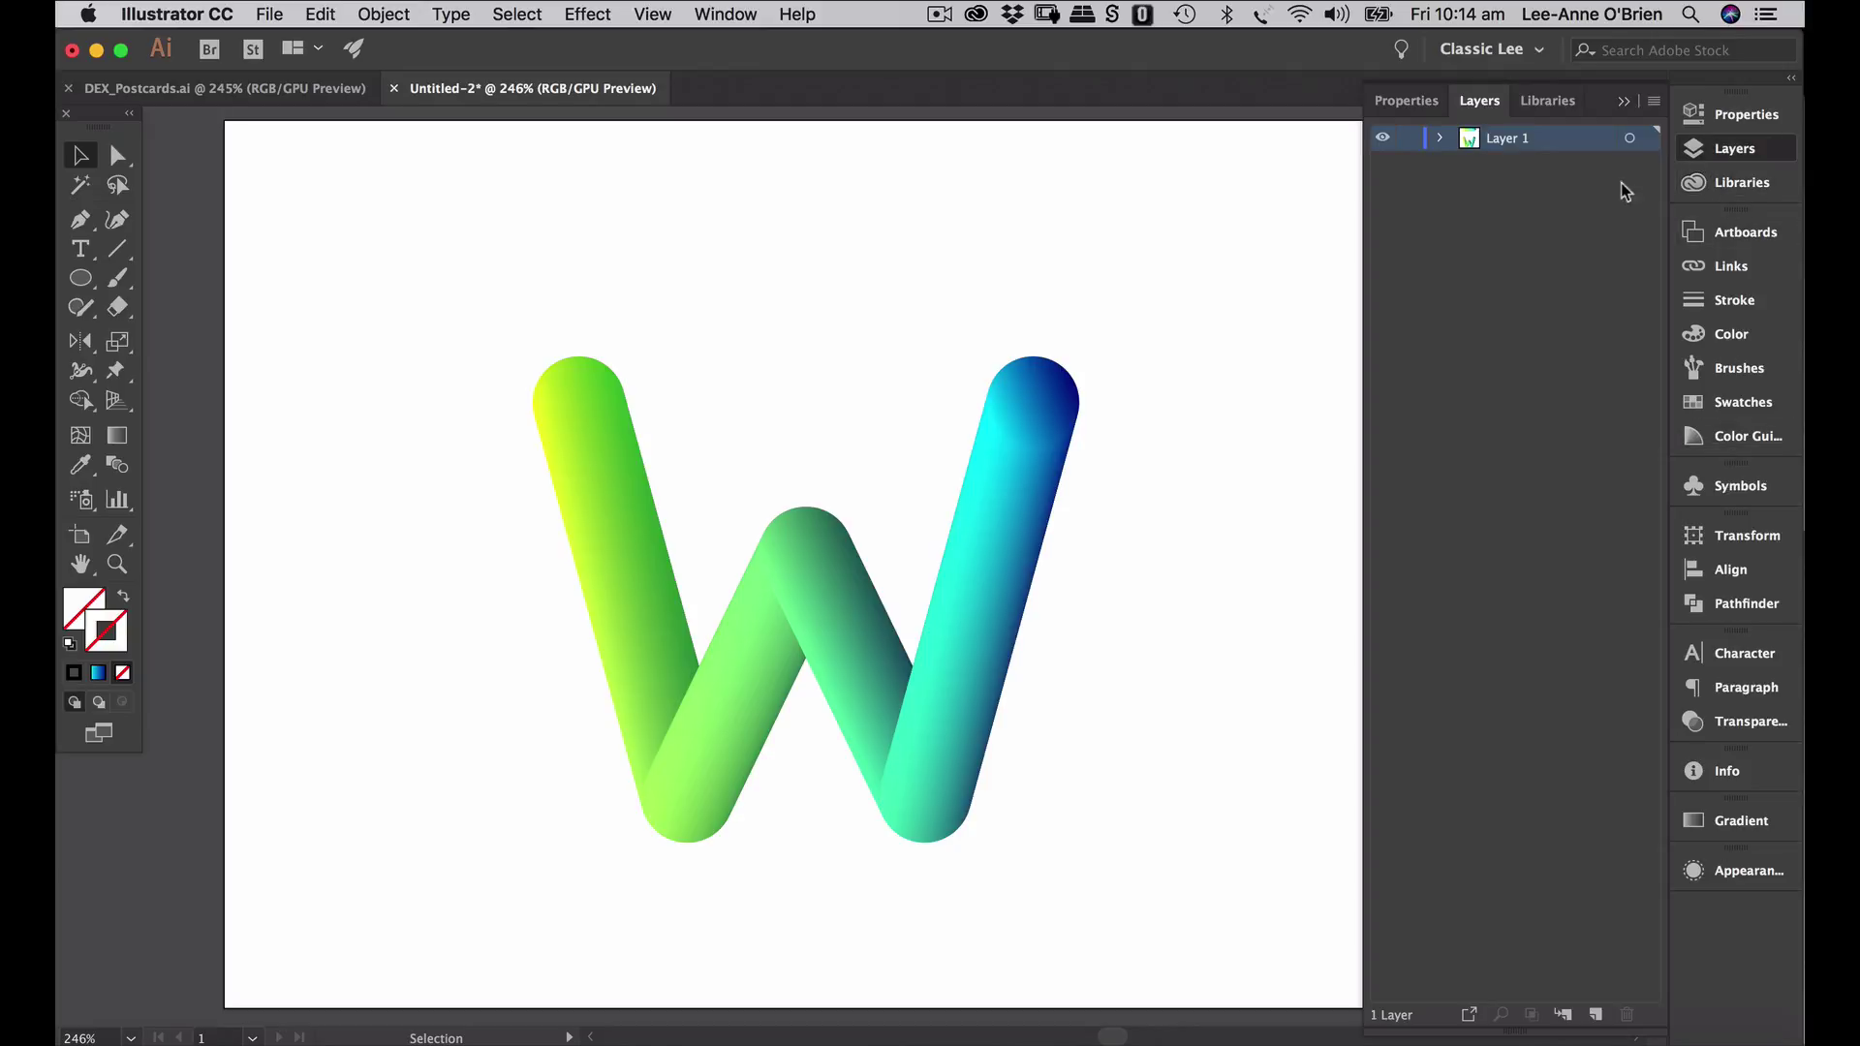
click(1440, 140)
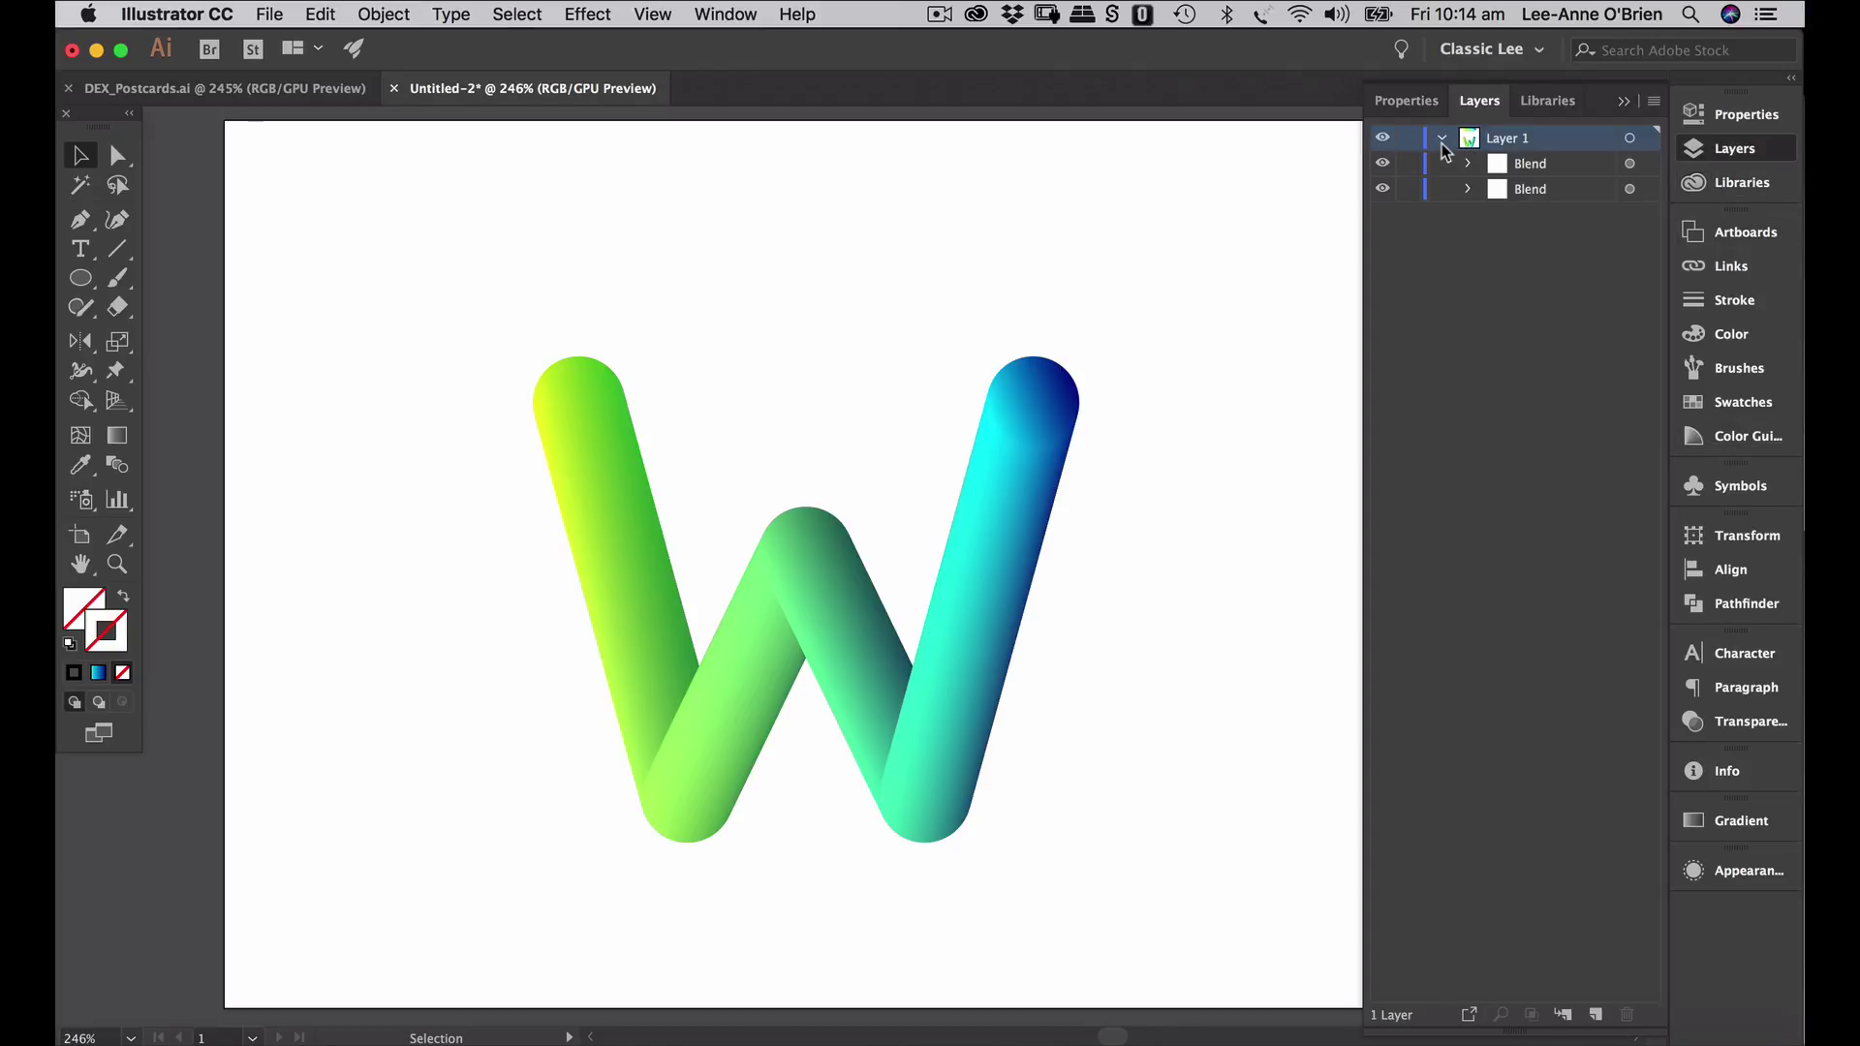
click(1469, 189)
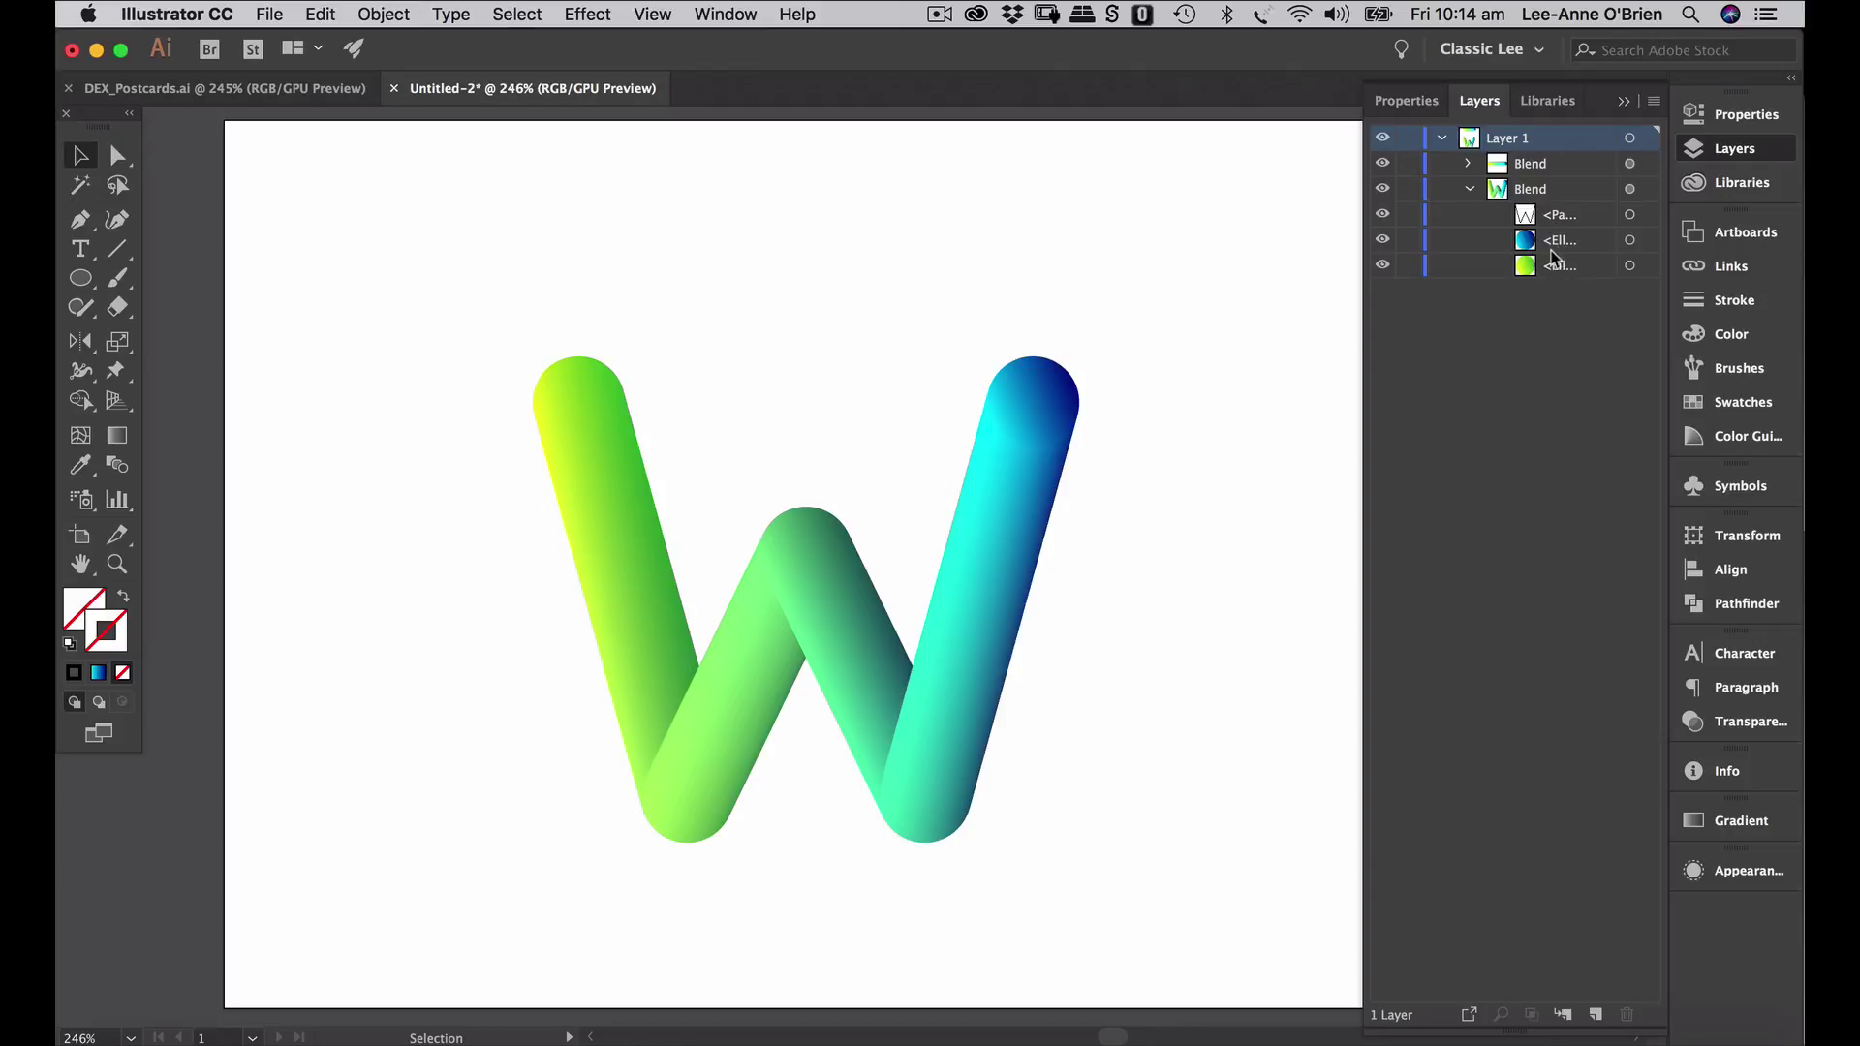
click(1629, 241)
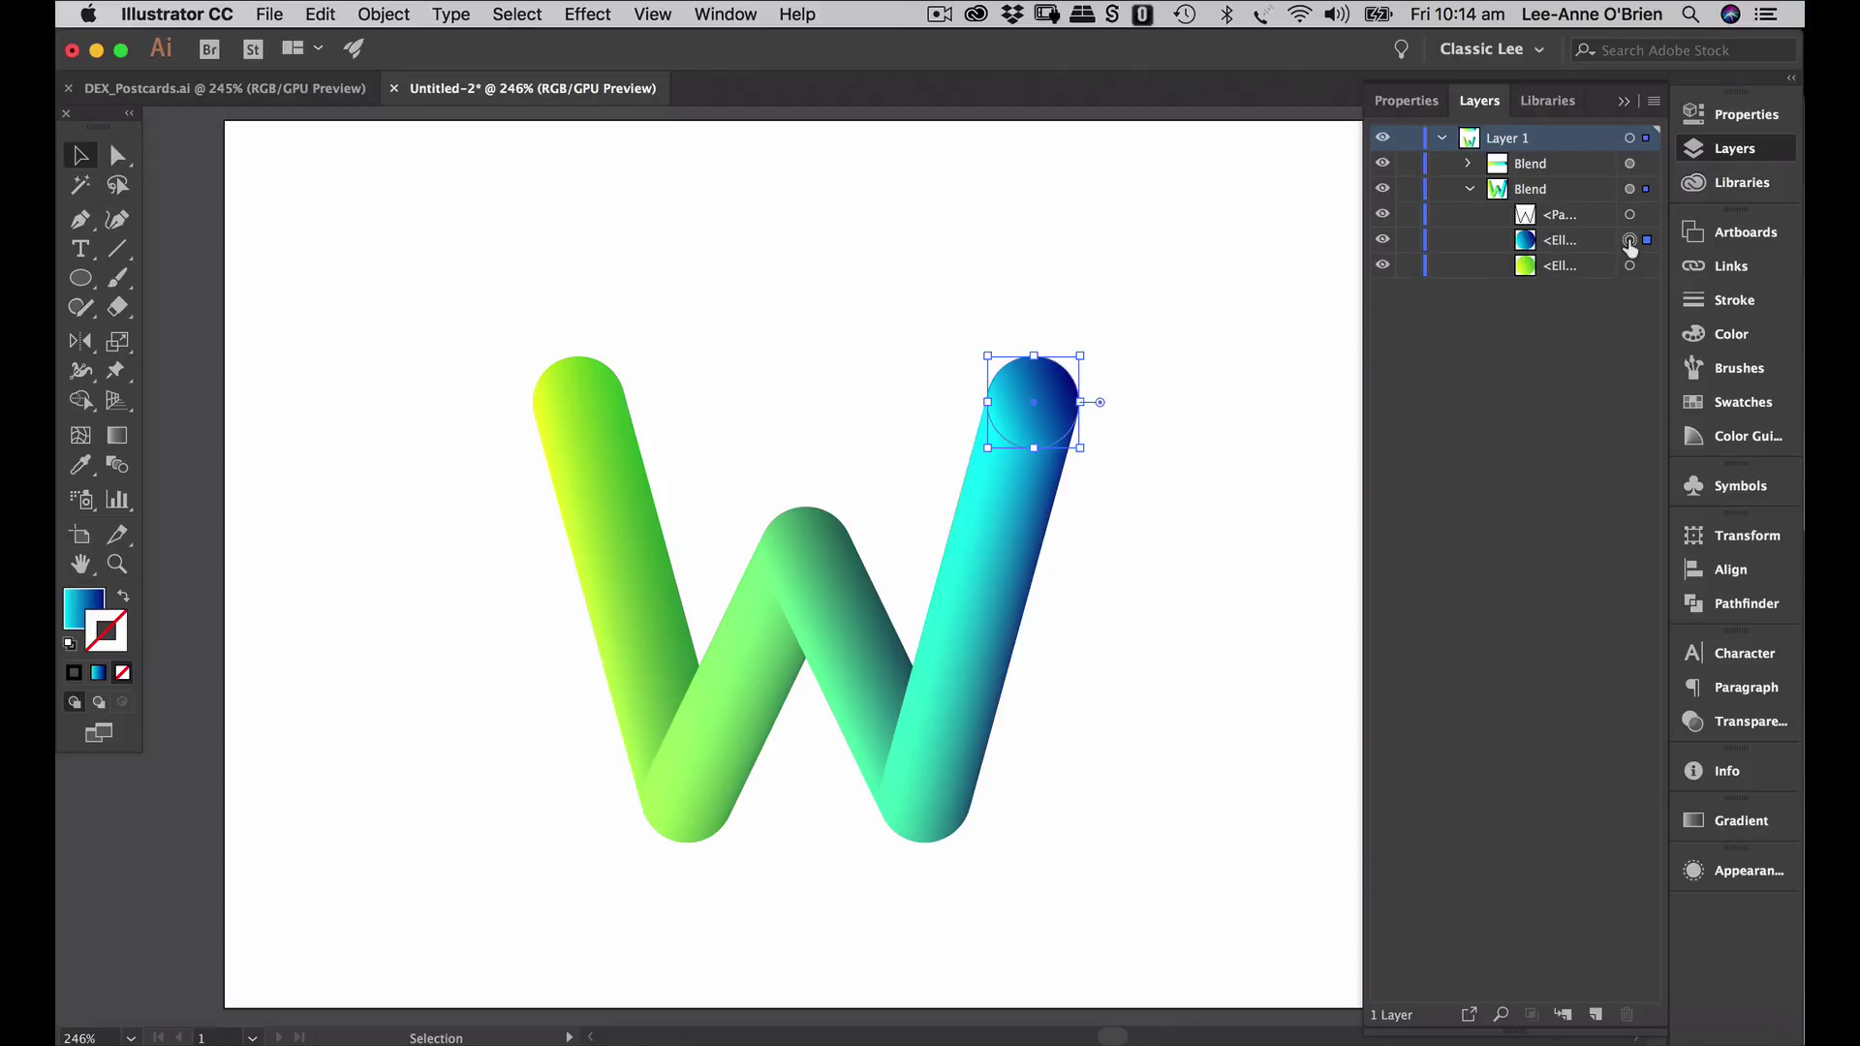
drag(1084, 358, 1152, 301)
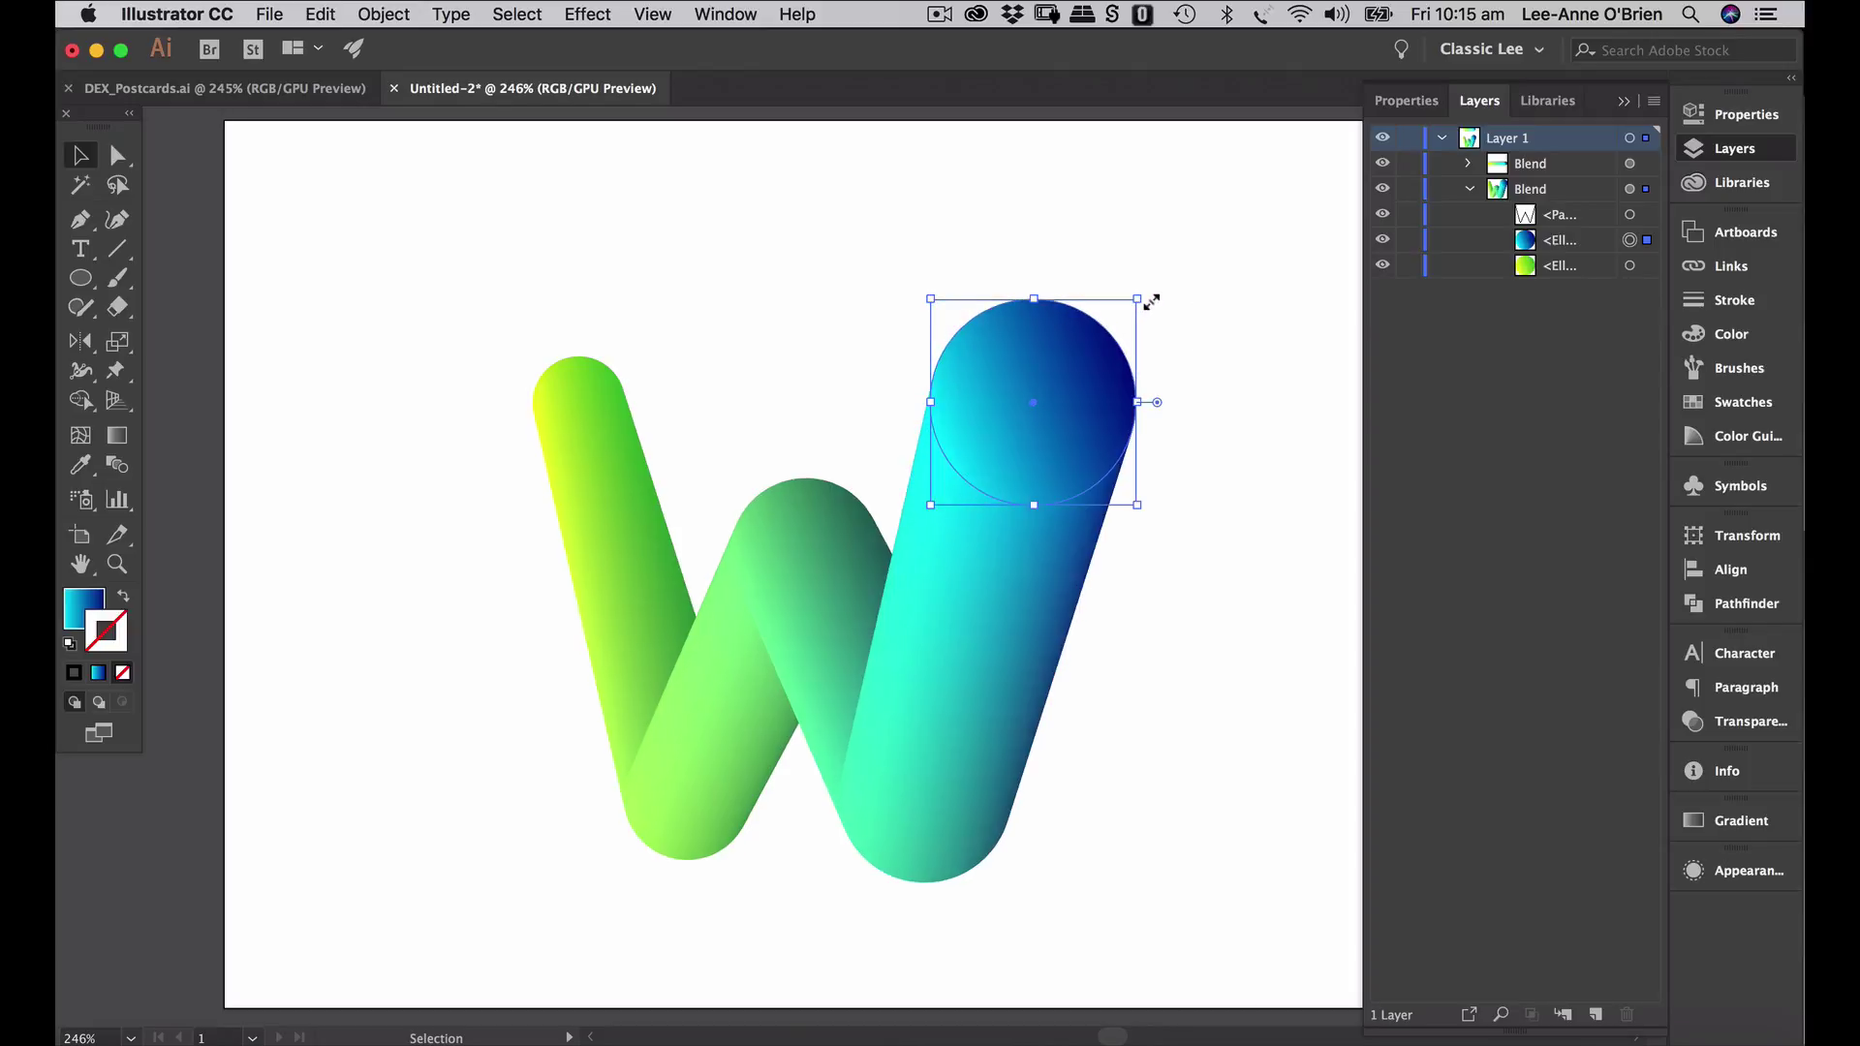
- Enlarge the W blend's yellow-green end circle about its centre to nearly match the blue one, and deselect it
click(1631, 266)
drag(627, 355, 673, 312)
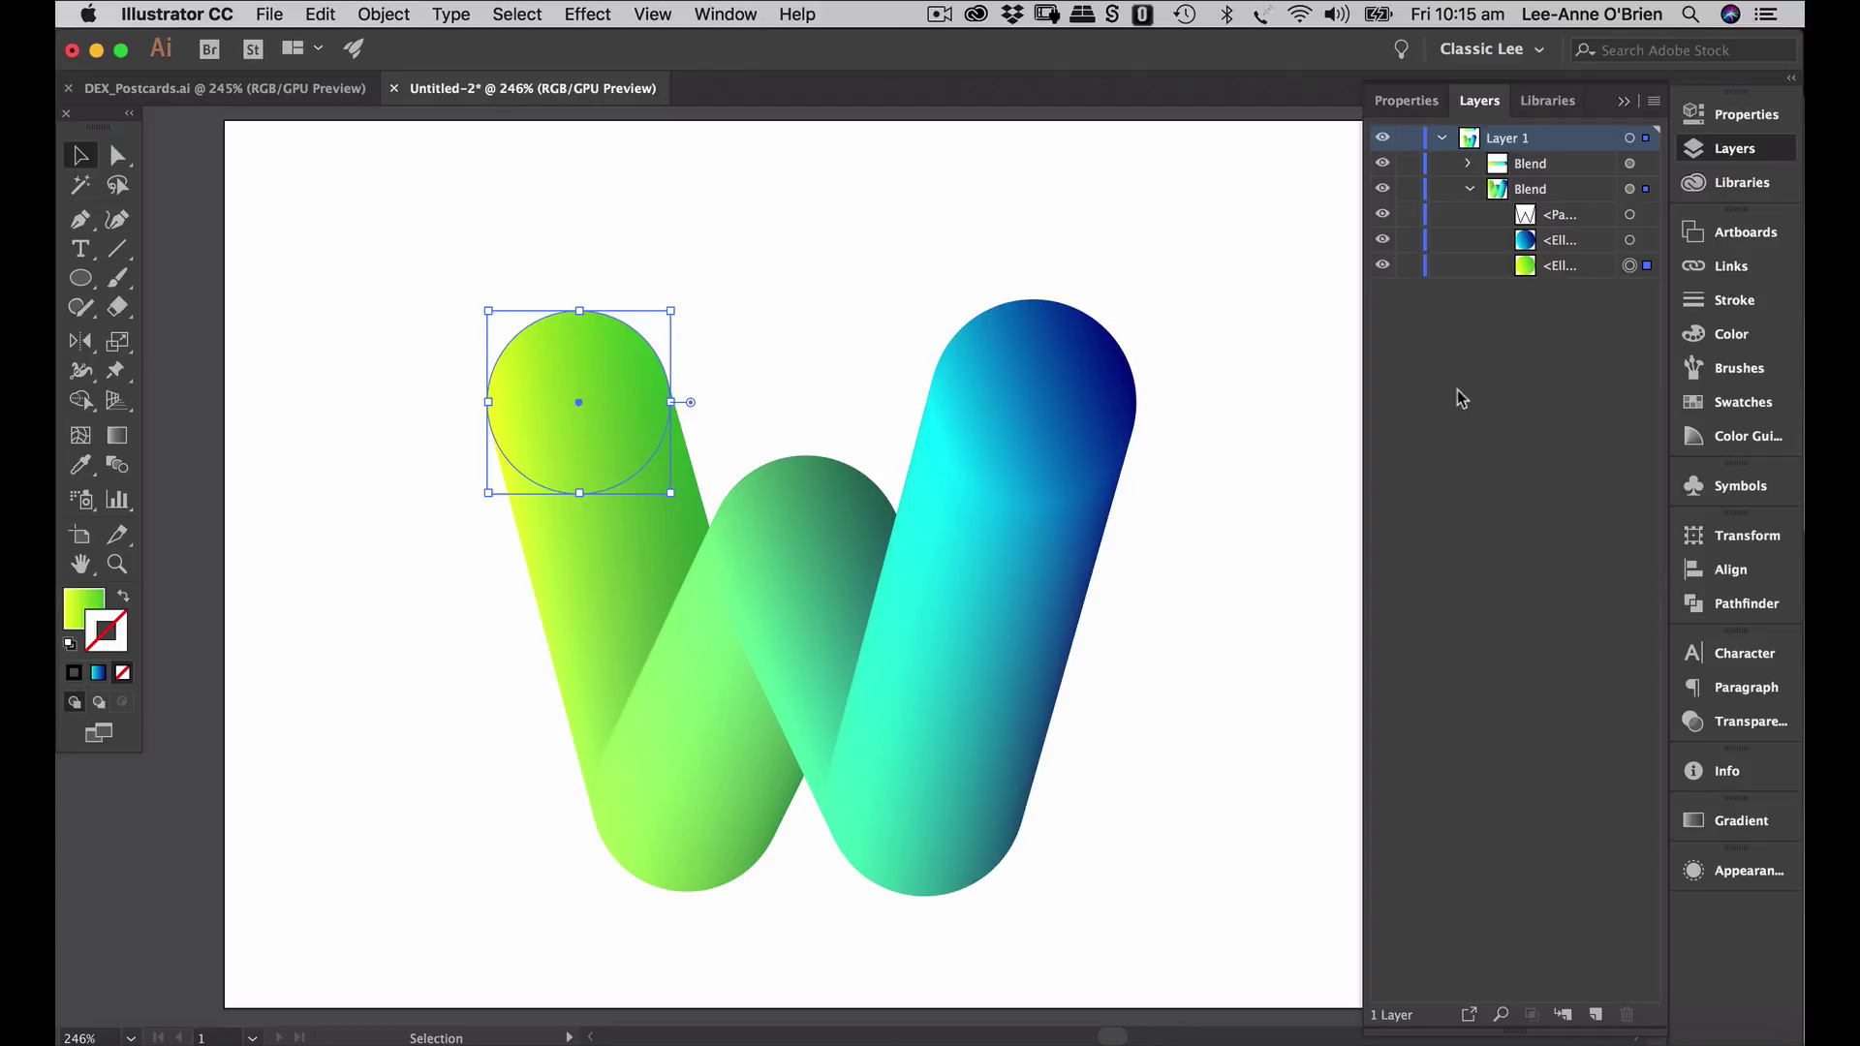
click(1246, 626)
- Change the cyan stop of the blue end circle's linear gradient to 30F1FF by raising its red value to 48
click(1025, 404)
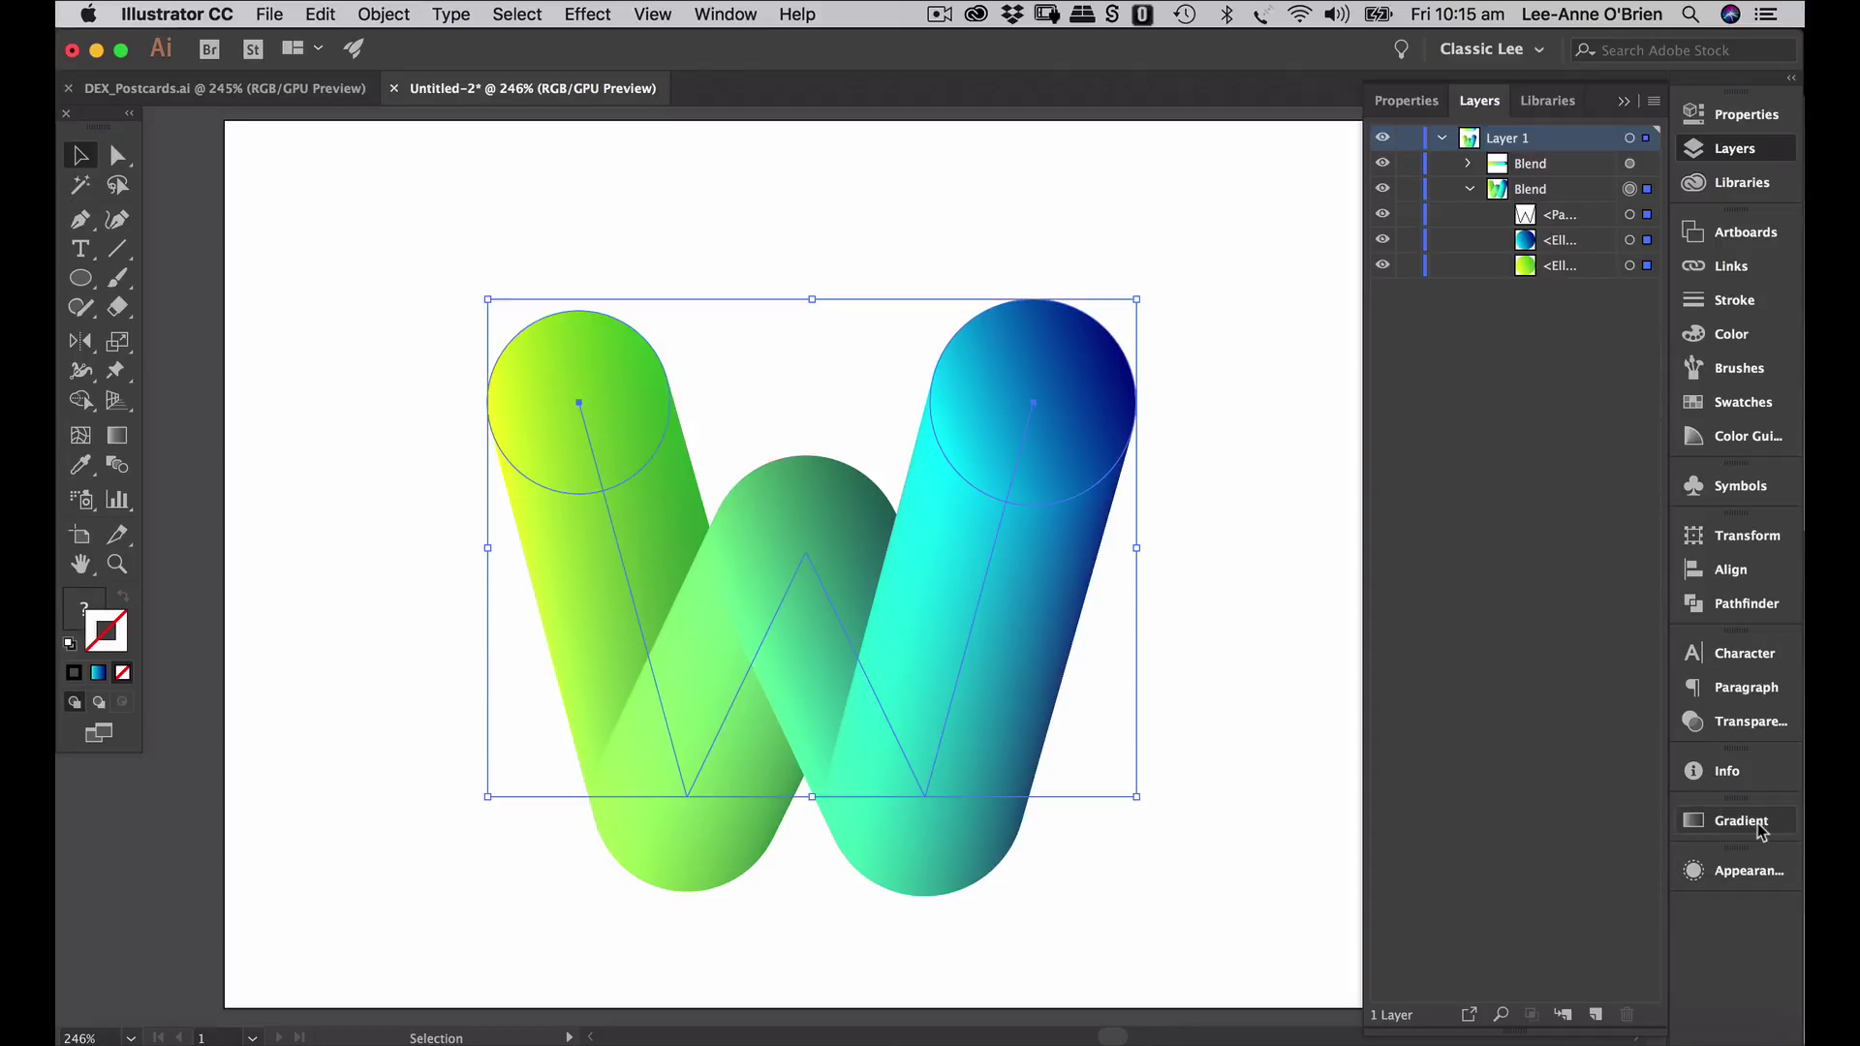
click(1630, 240)
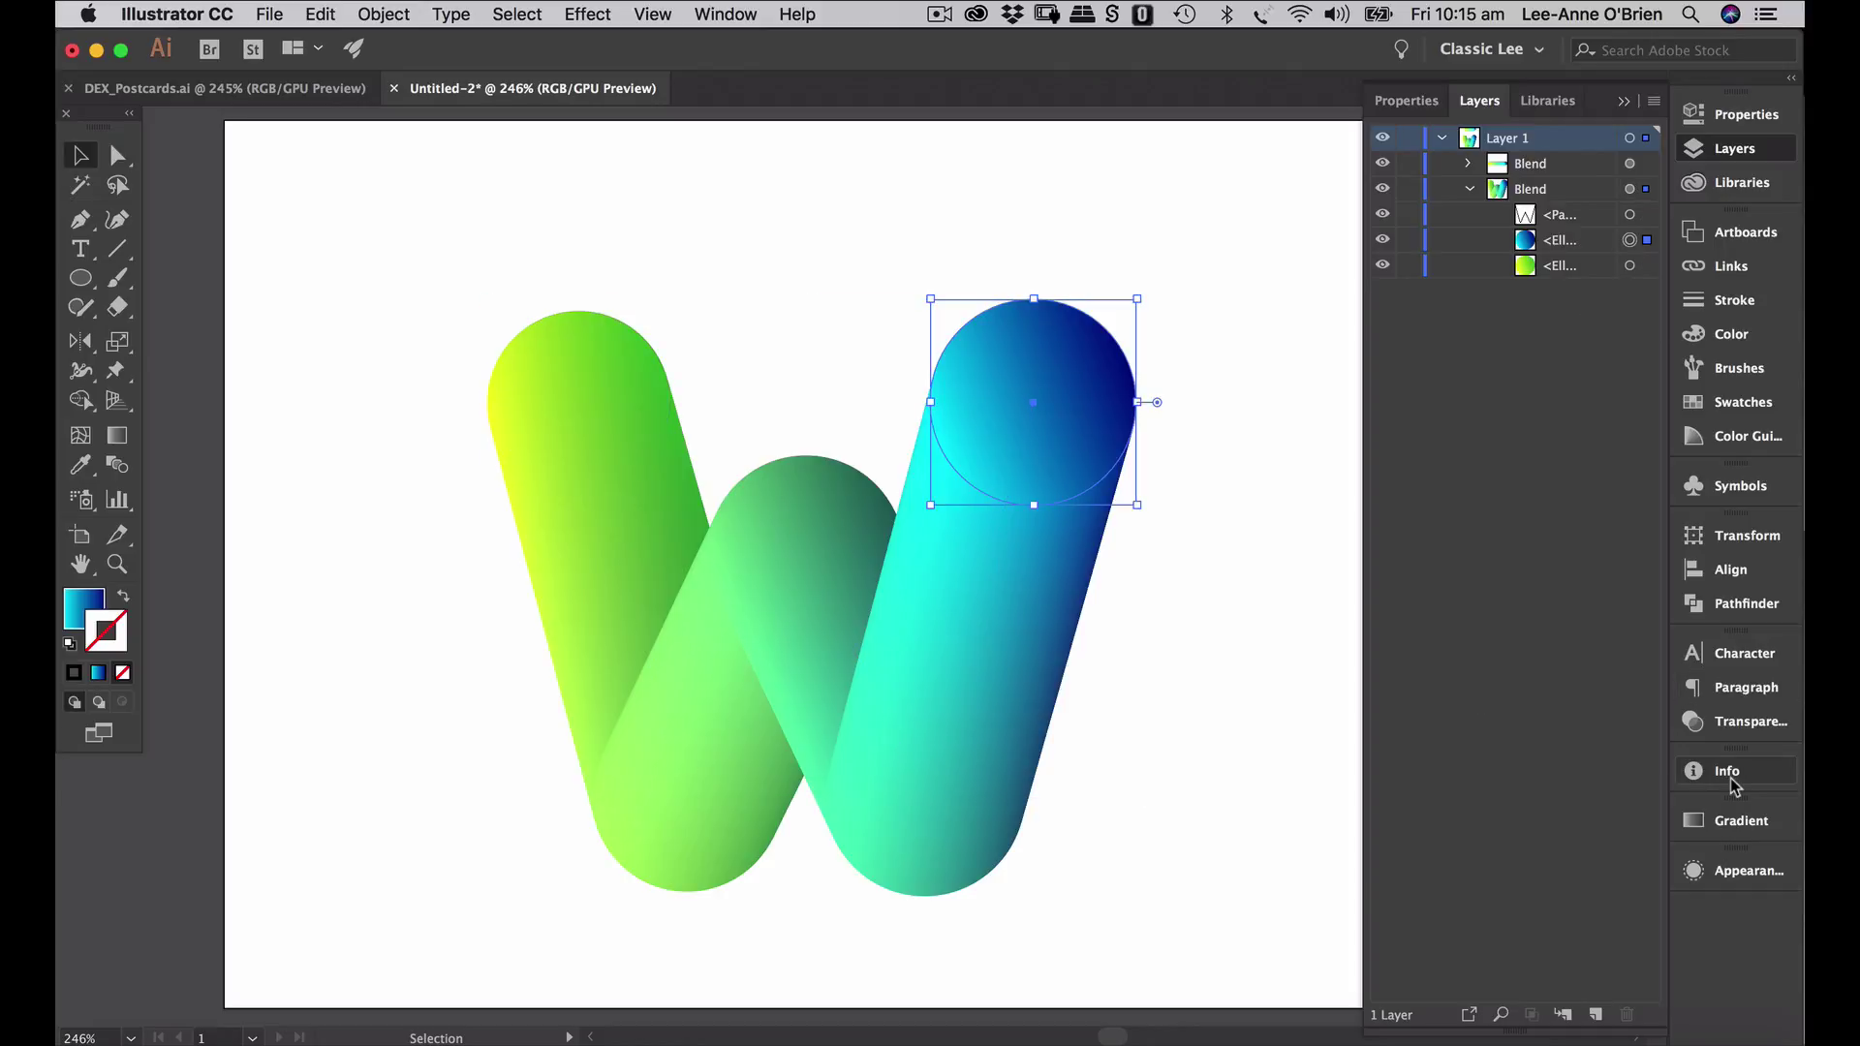
click(1734, 821)
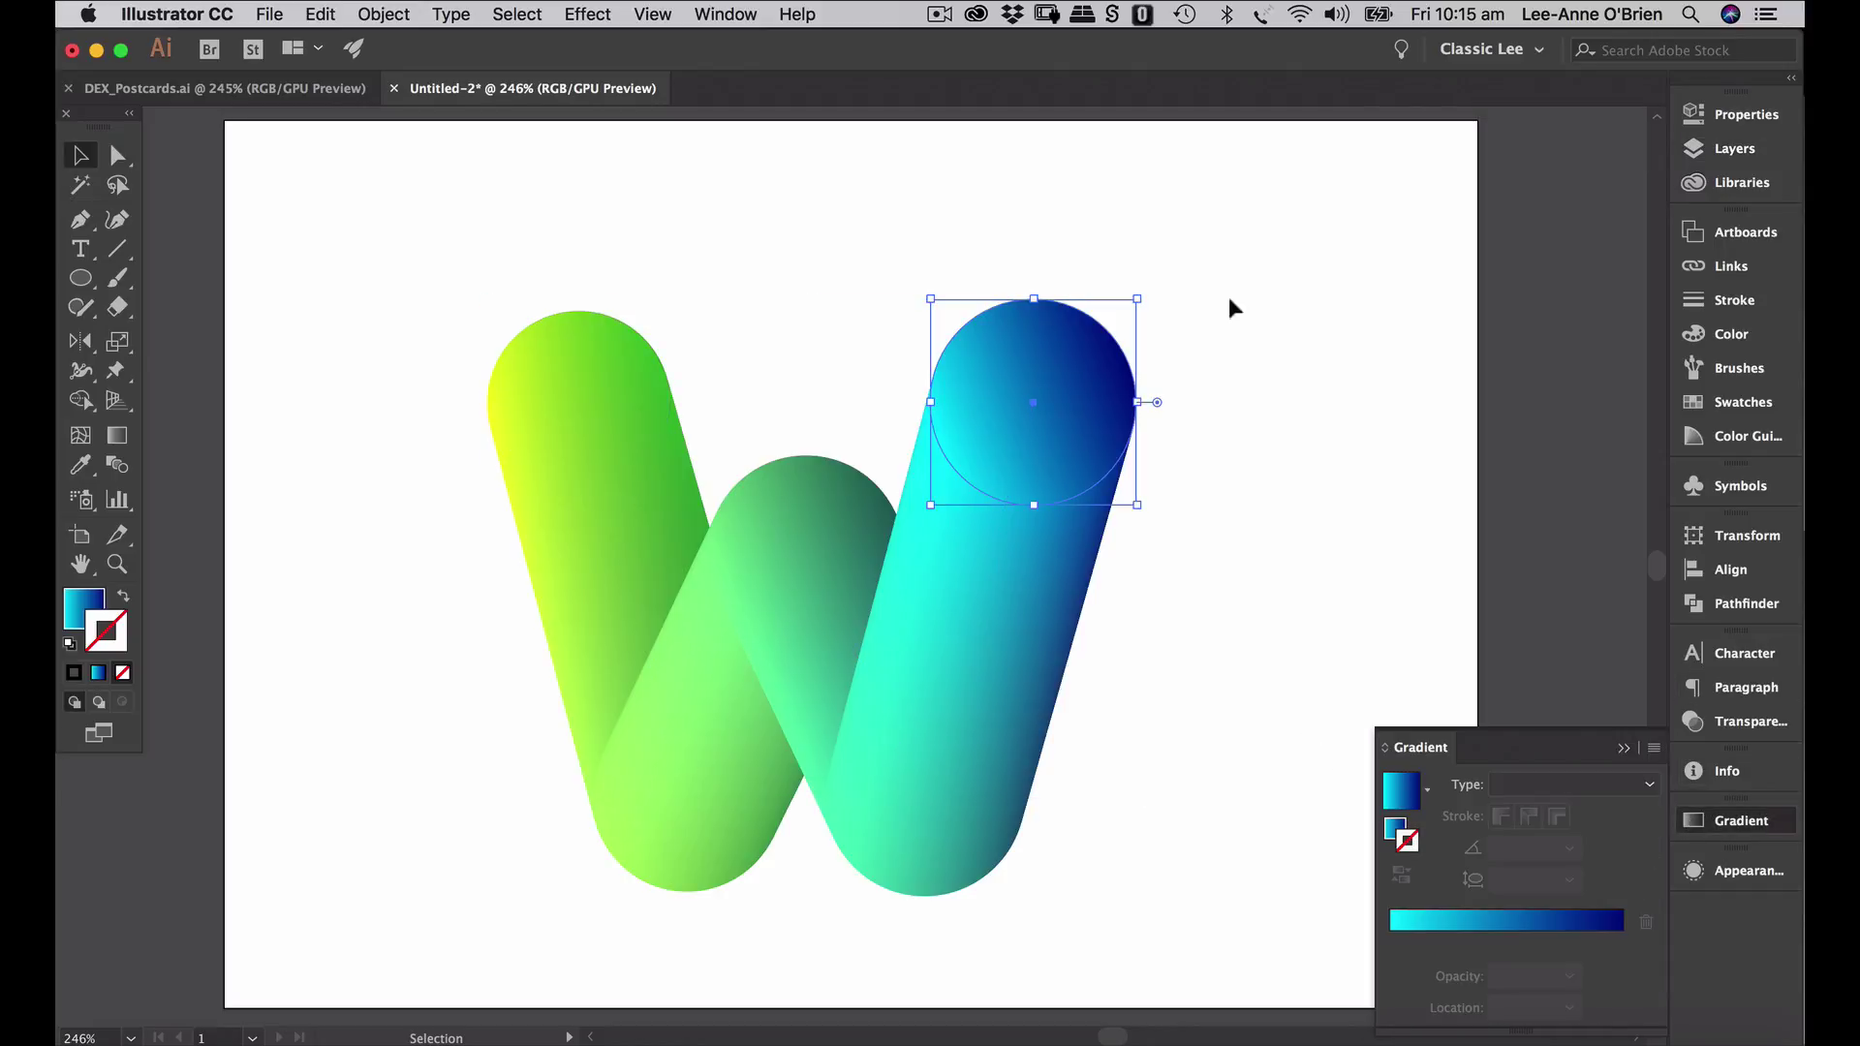
click(84, 609)
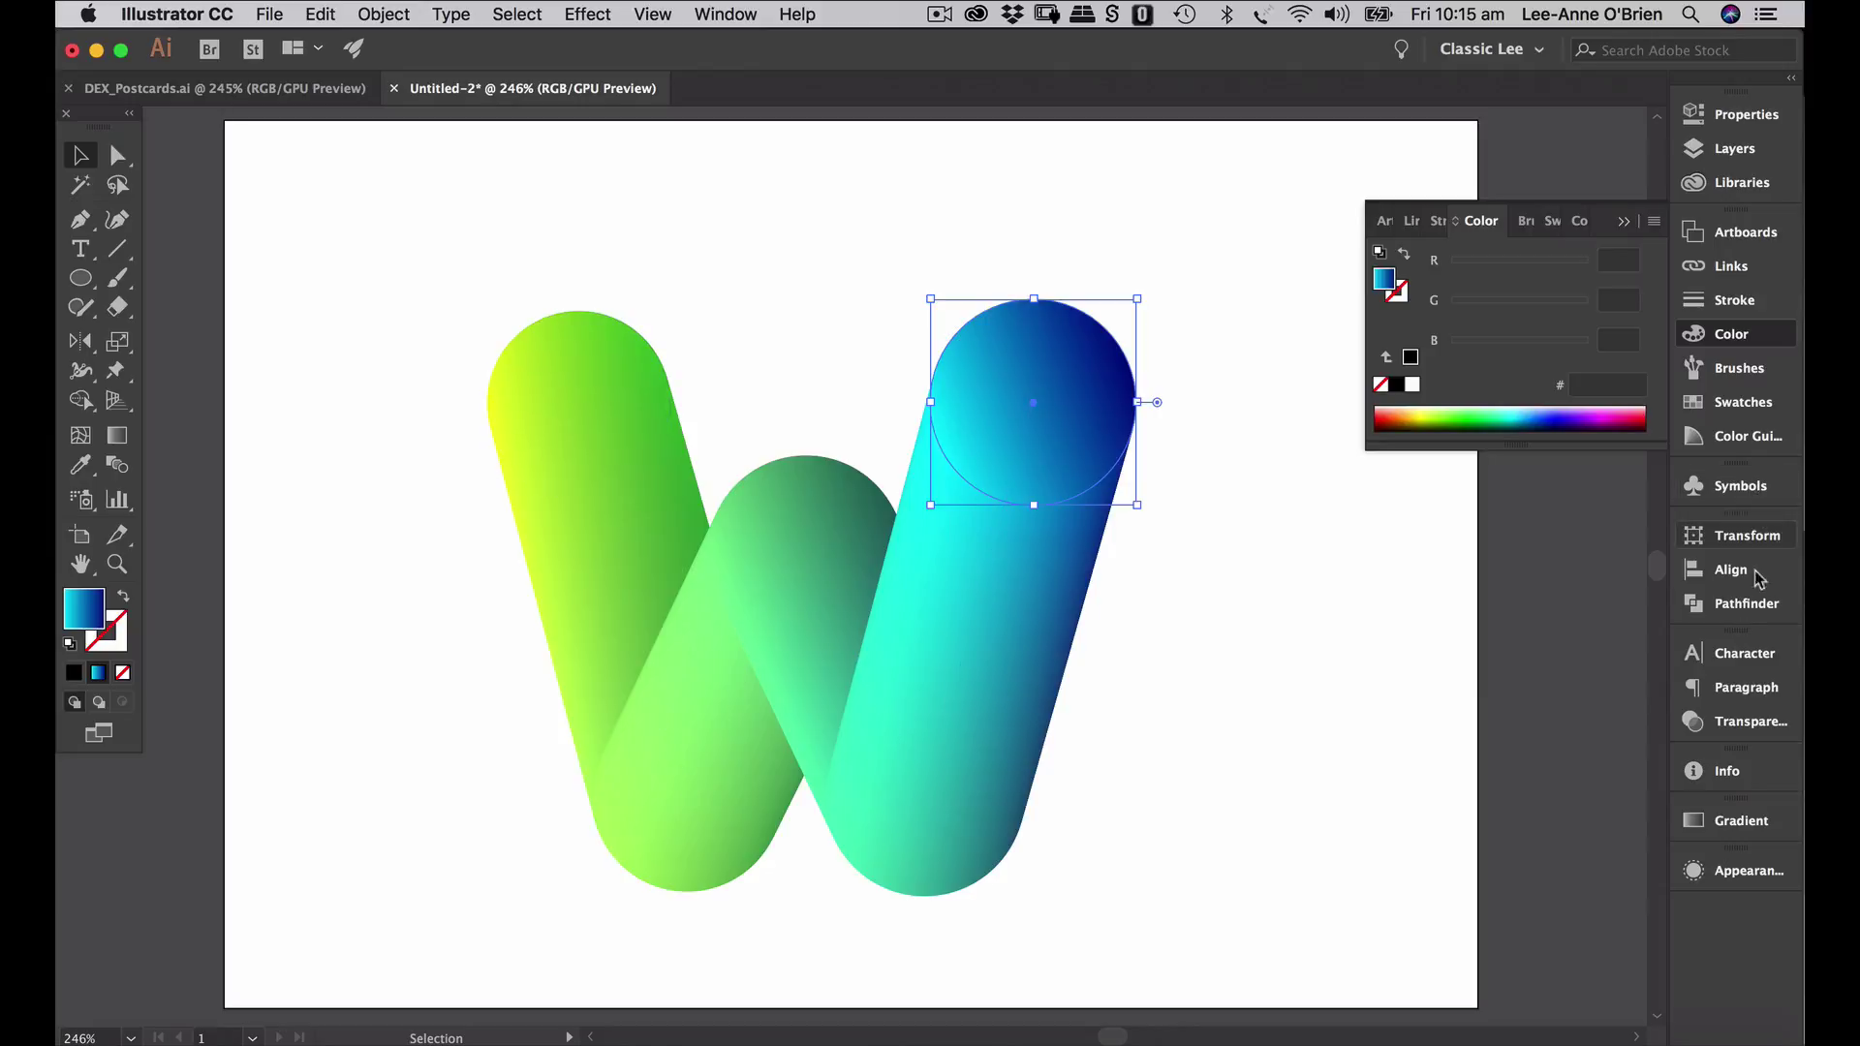
click(1694, 828)
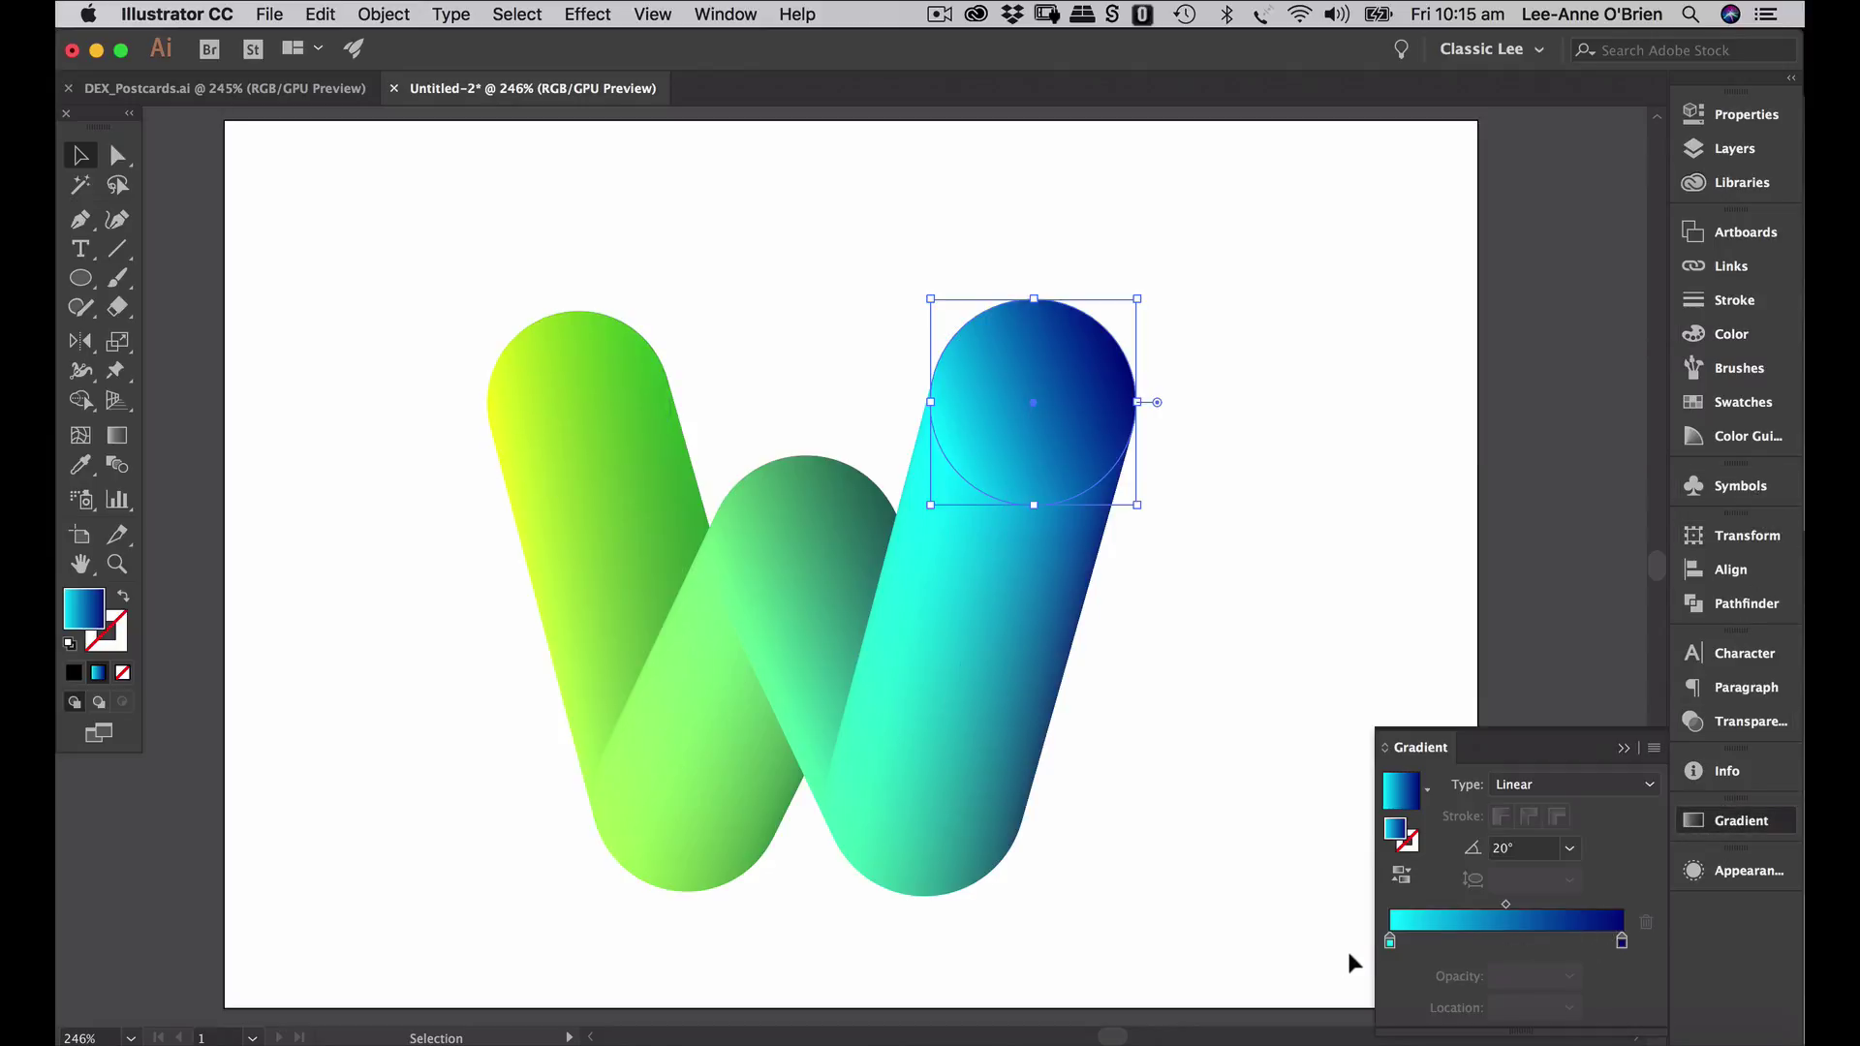
double_click(1391, 942)
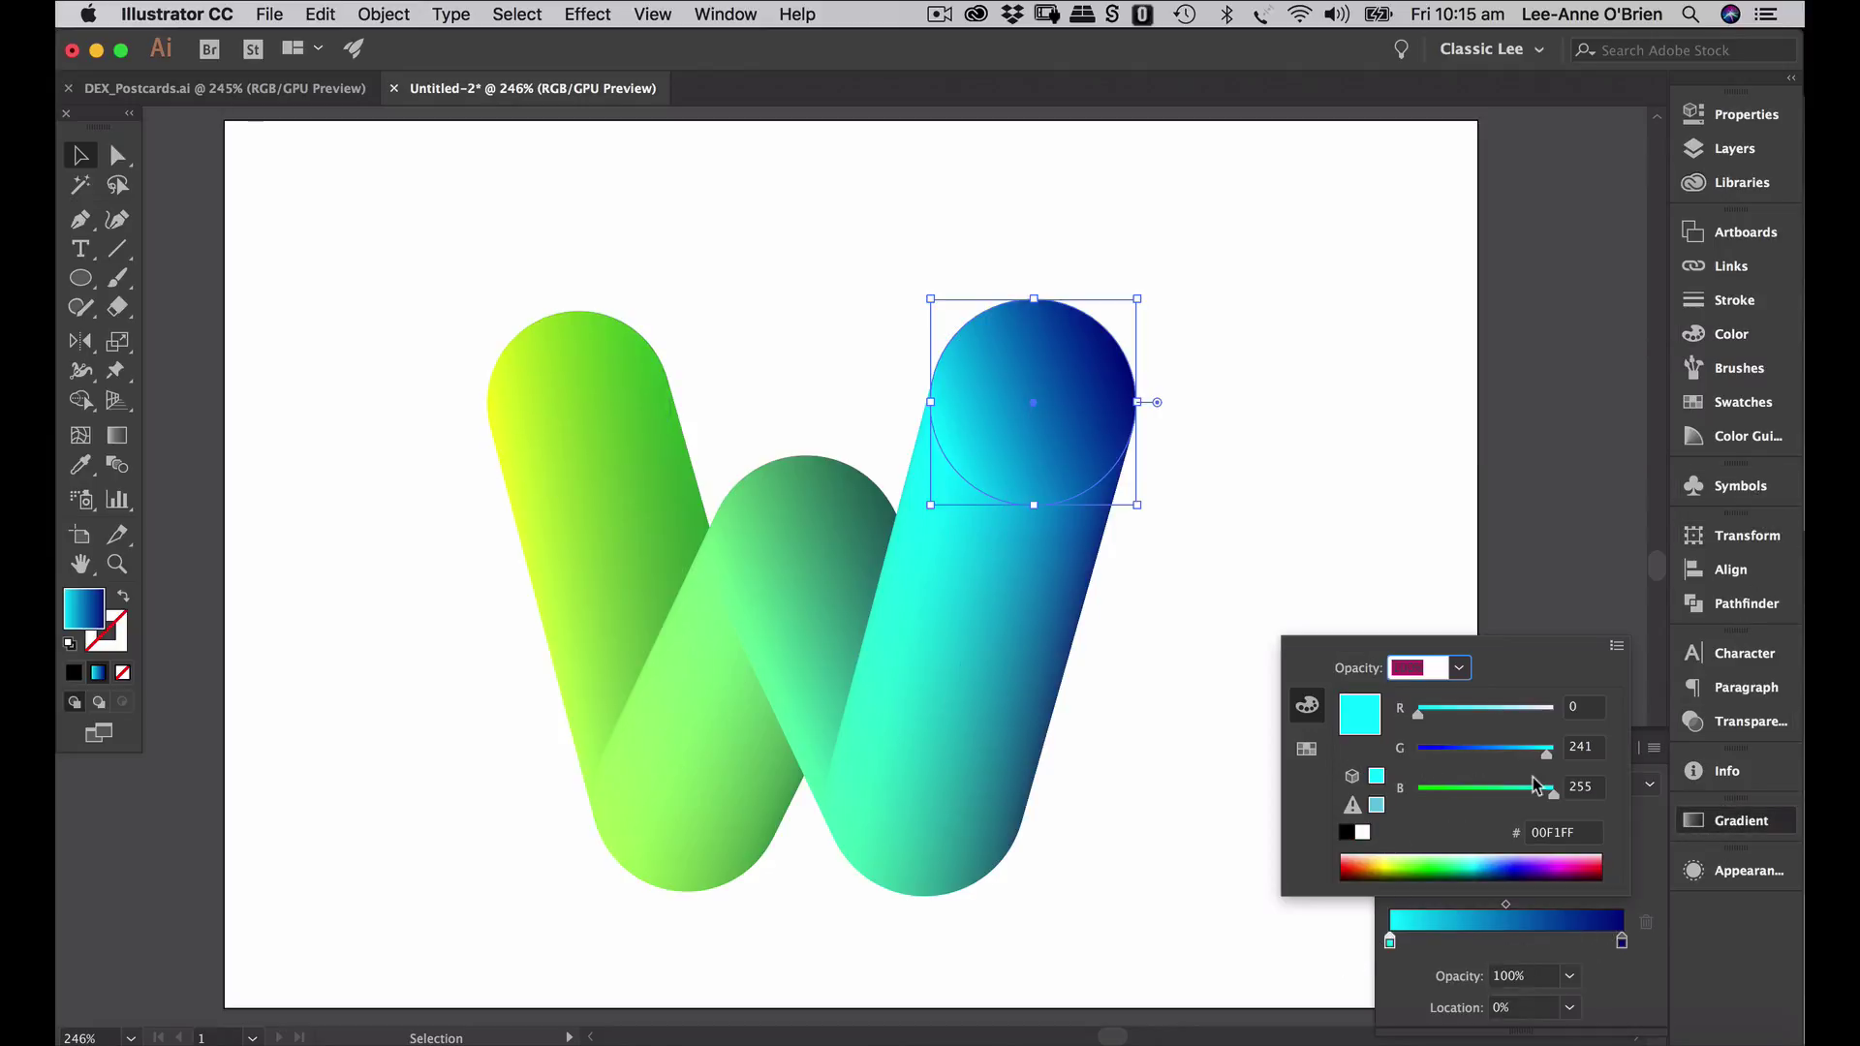
mouse_move(1549, 799)
mouse_down()
mouse_move(1509, 802)
mouse_move(1577, 800)
mouse_up()
drag(1420, 714, 1450, 720)
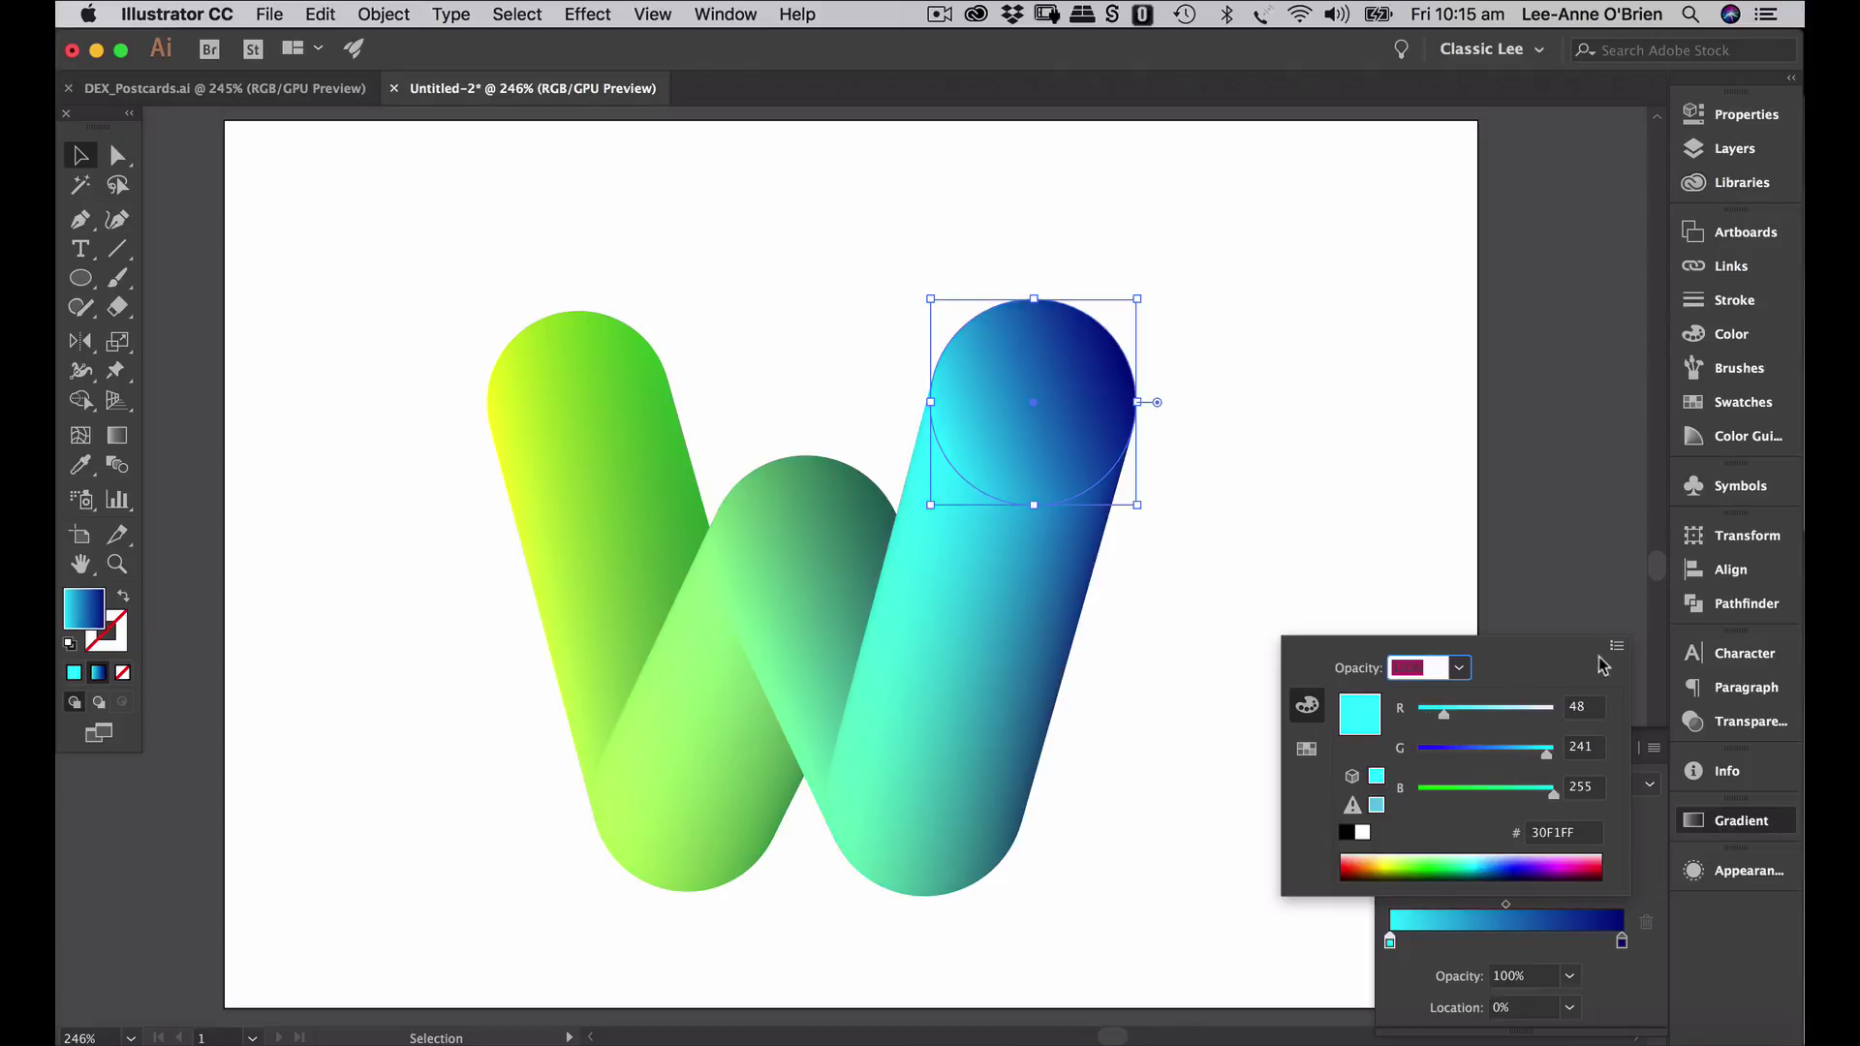
click(1549, 585)
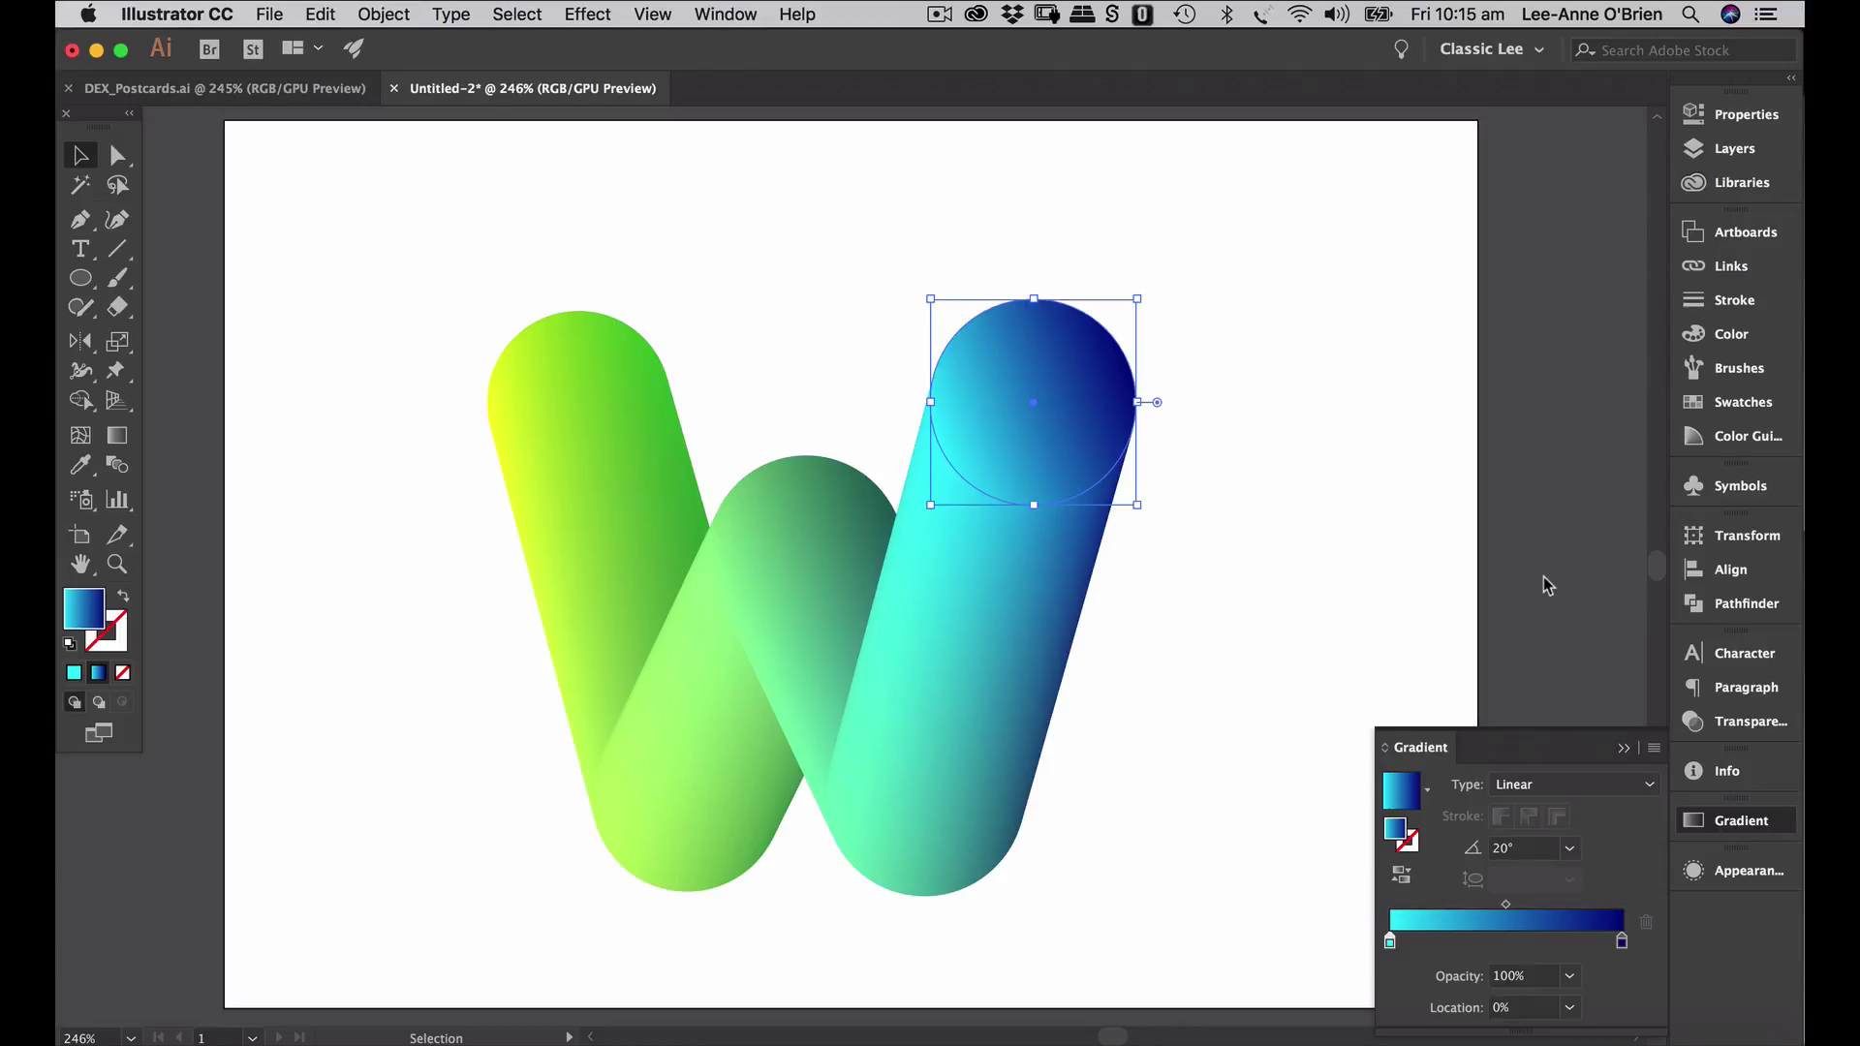
- Try a gradient angle of 60° on the blue end circle, and undo it
click(1508, 857)
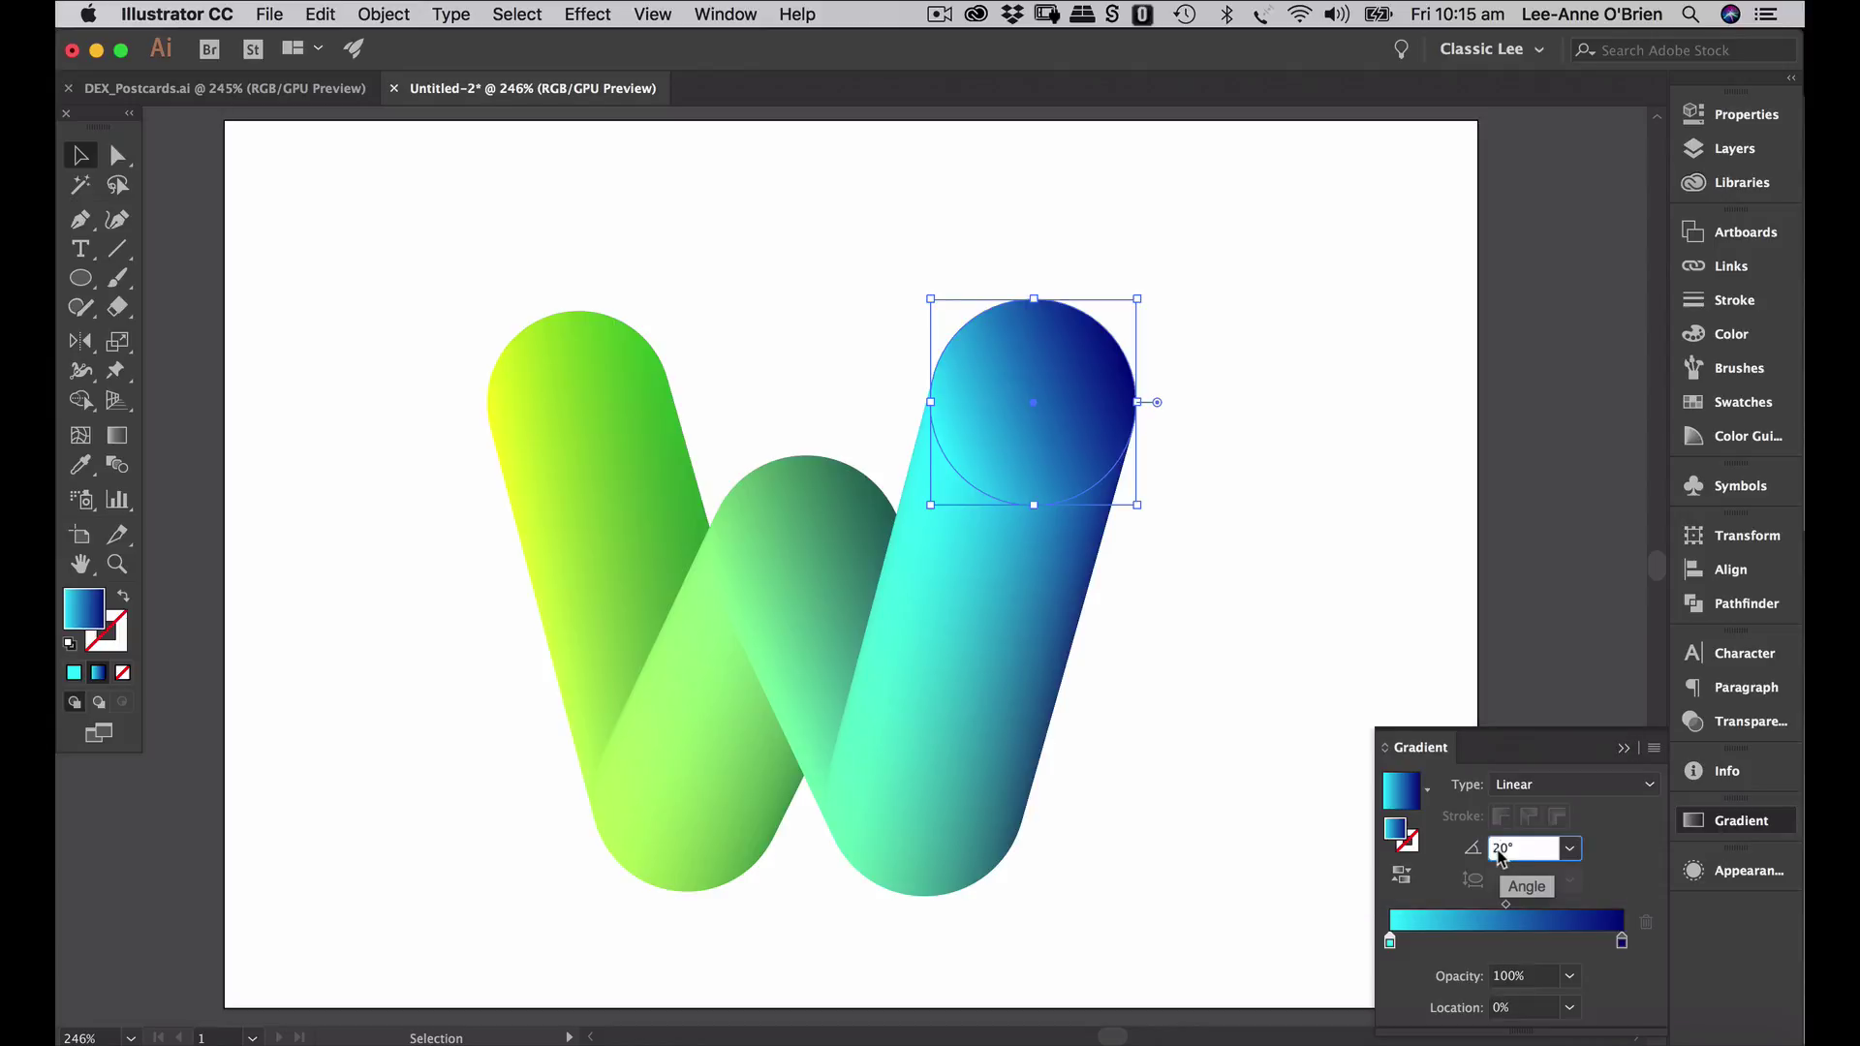
drag(1503, 848, 1495, 849)
text(6)
key(Return)
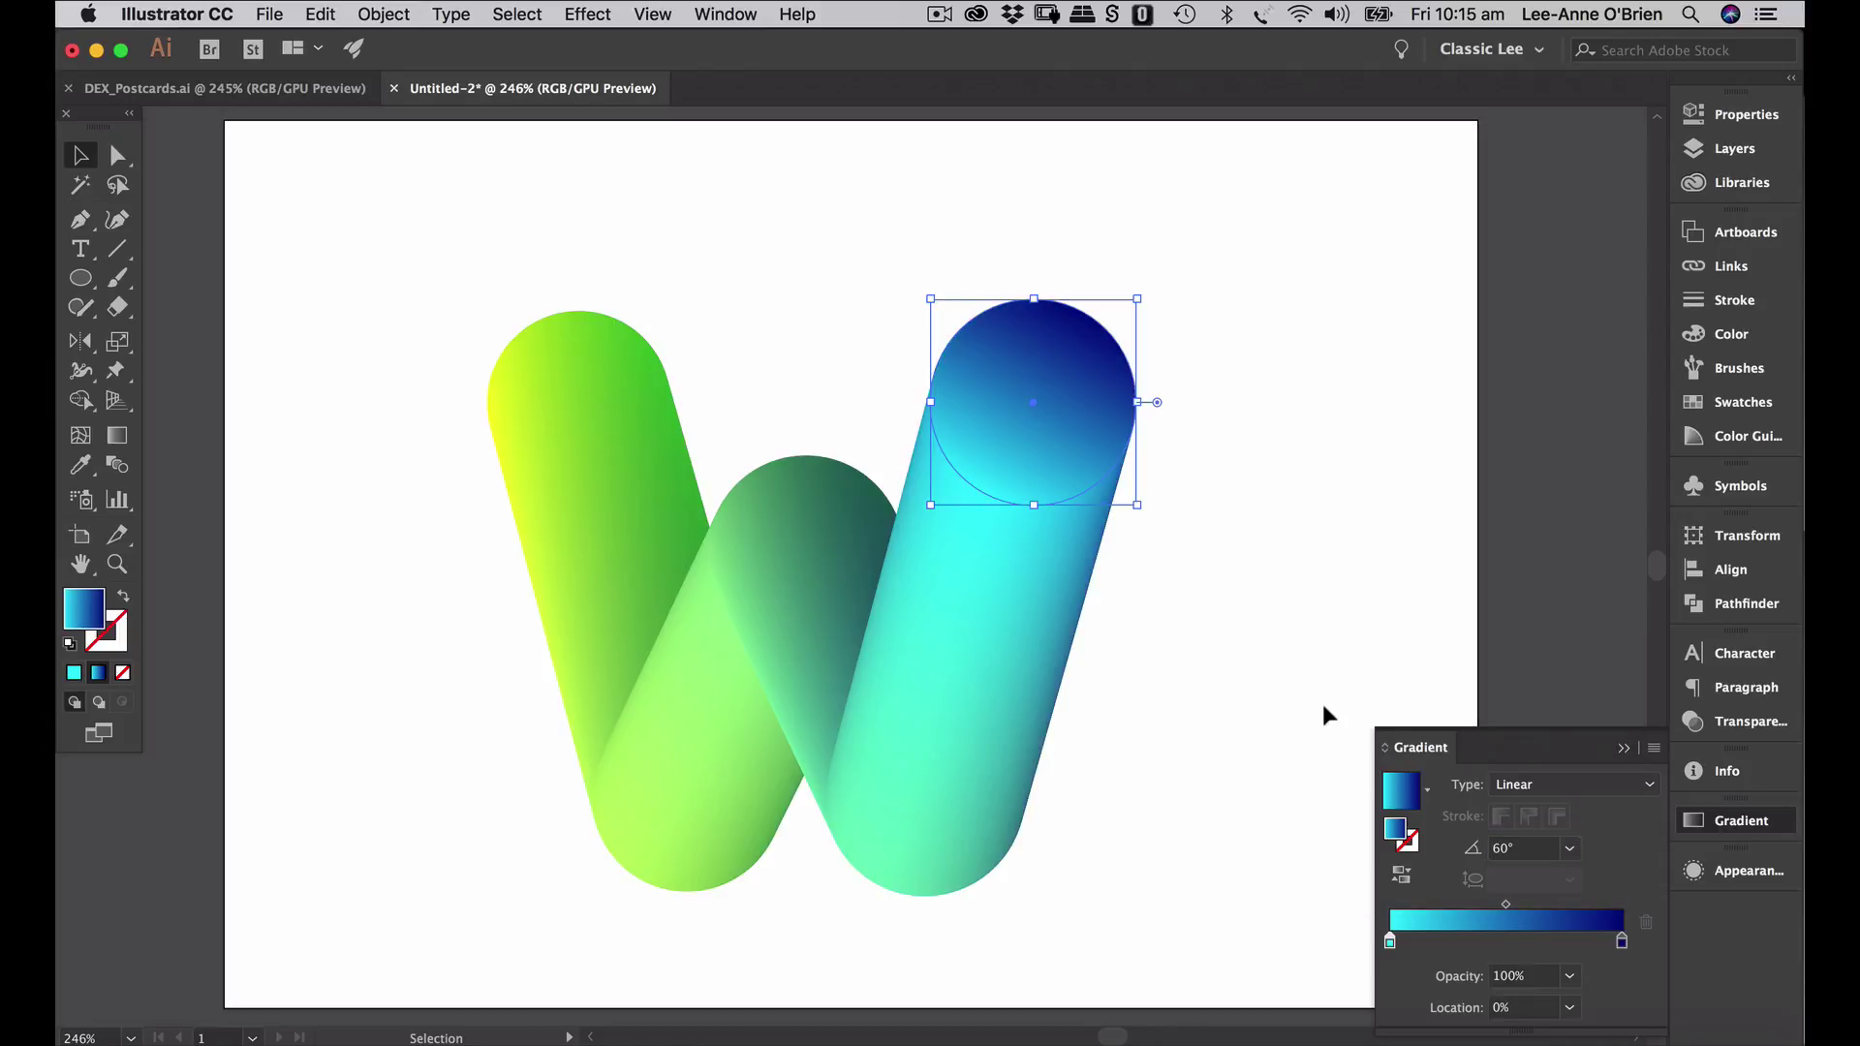
click(1296, 588)
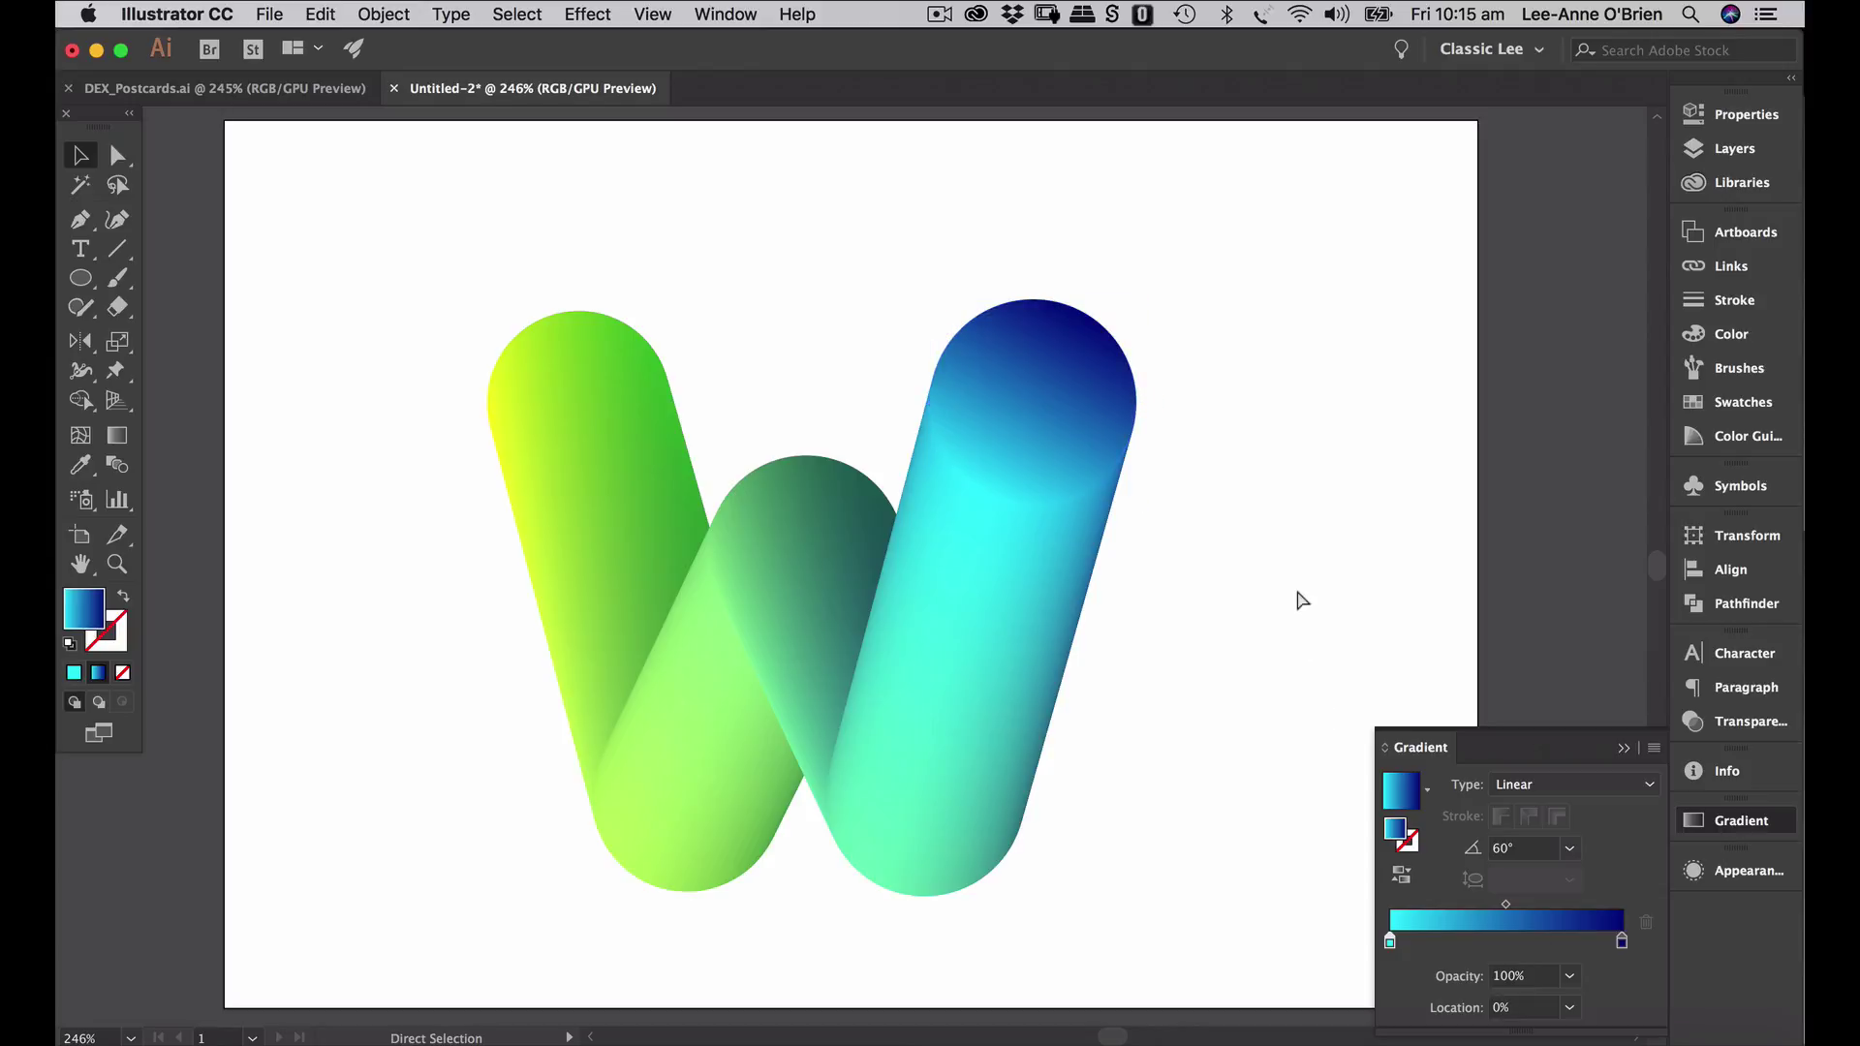
key(super+z)
click(1323, 547)
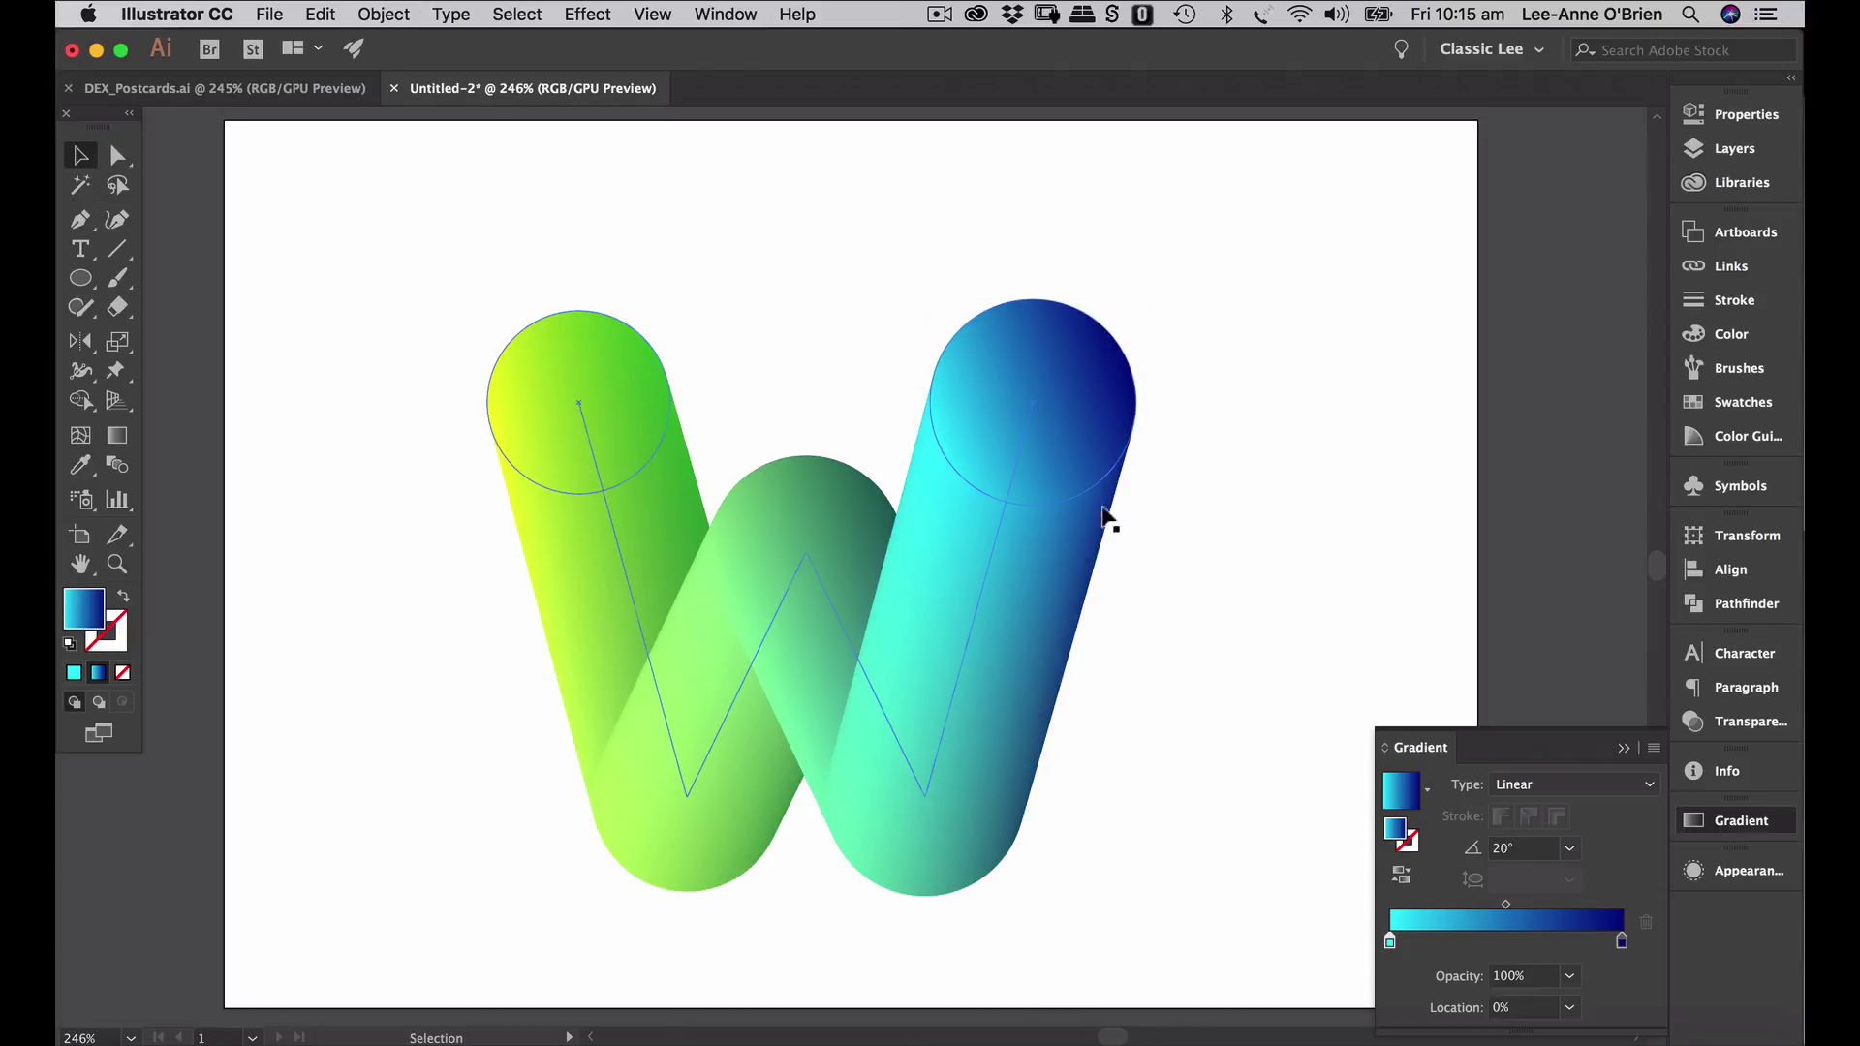
- Reverse the spine of the W blend so its blue and green ends swap sides, and deselect it
click(993, 532)
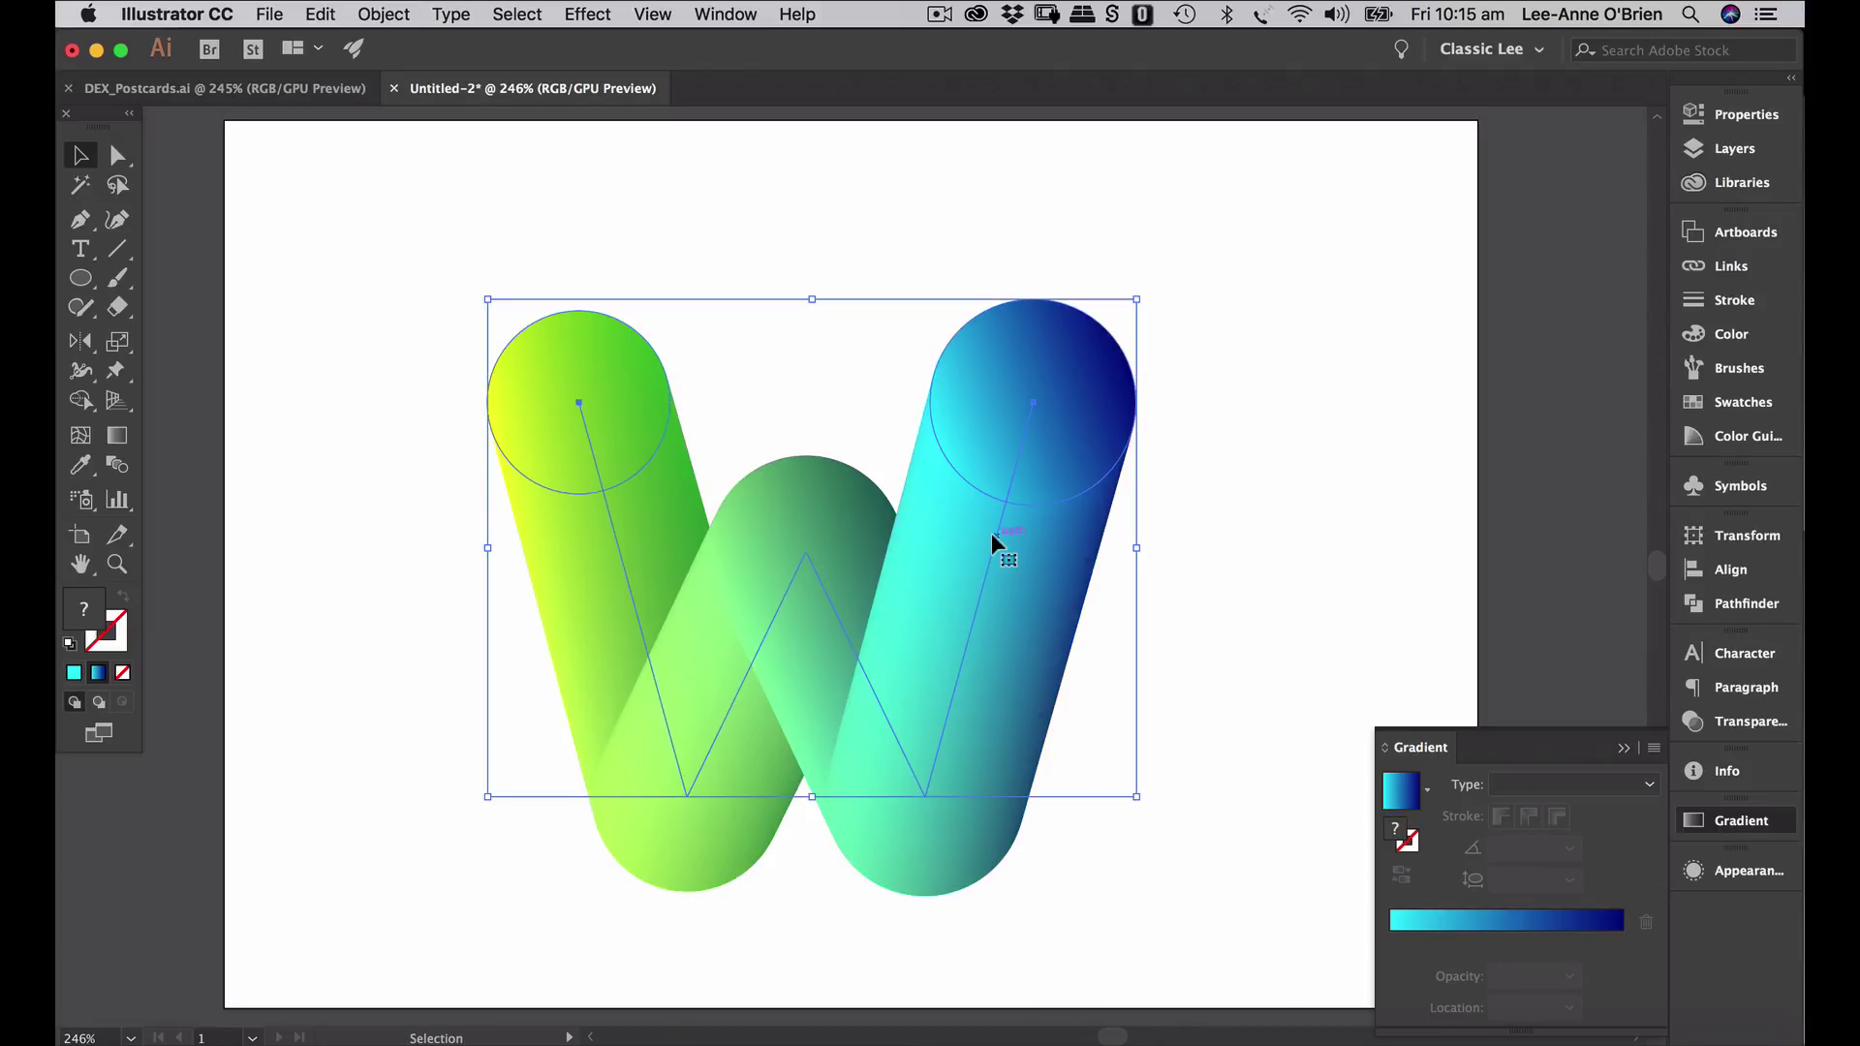
click(388, 12)
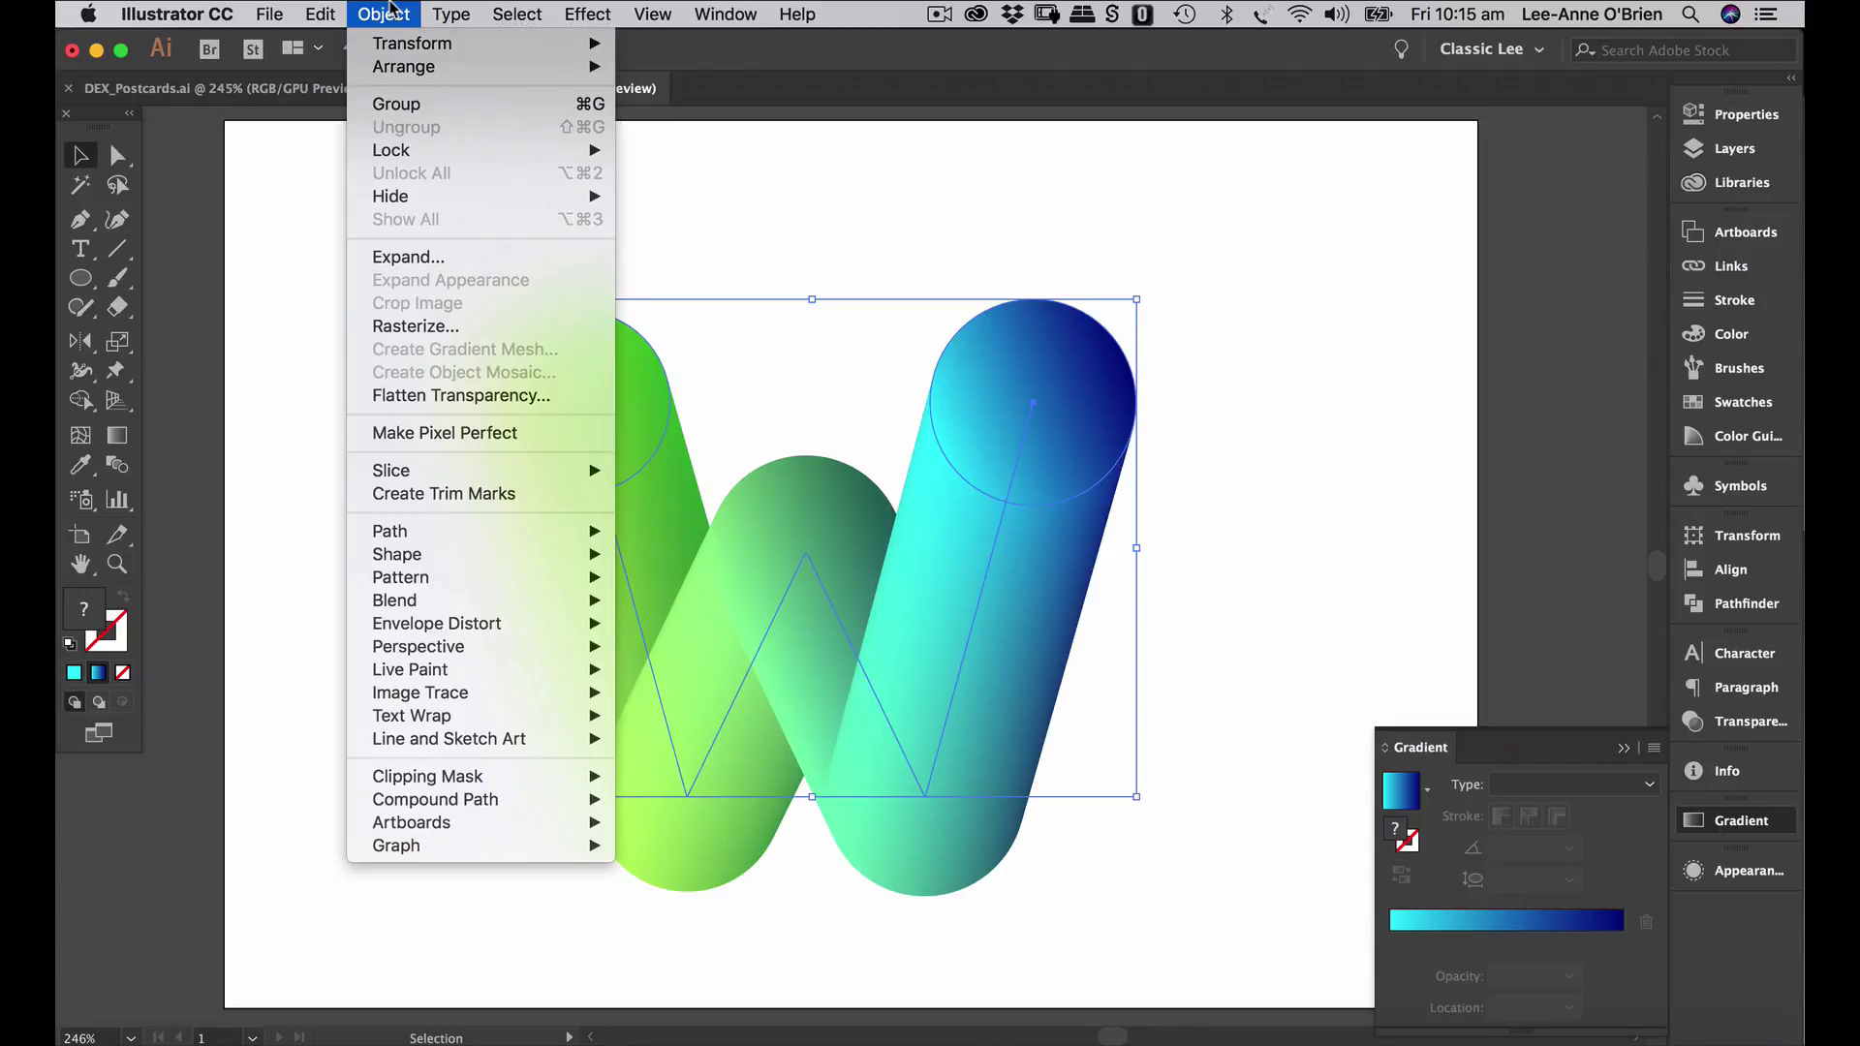
mouse_move(416, 603)
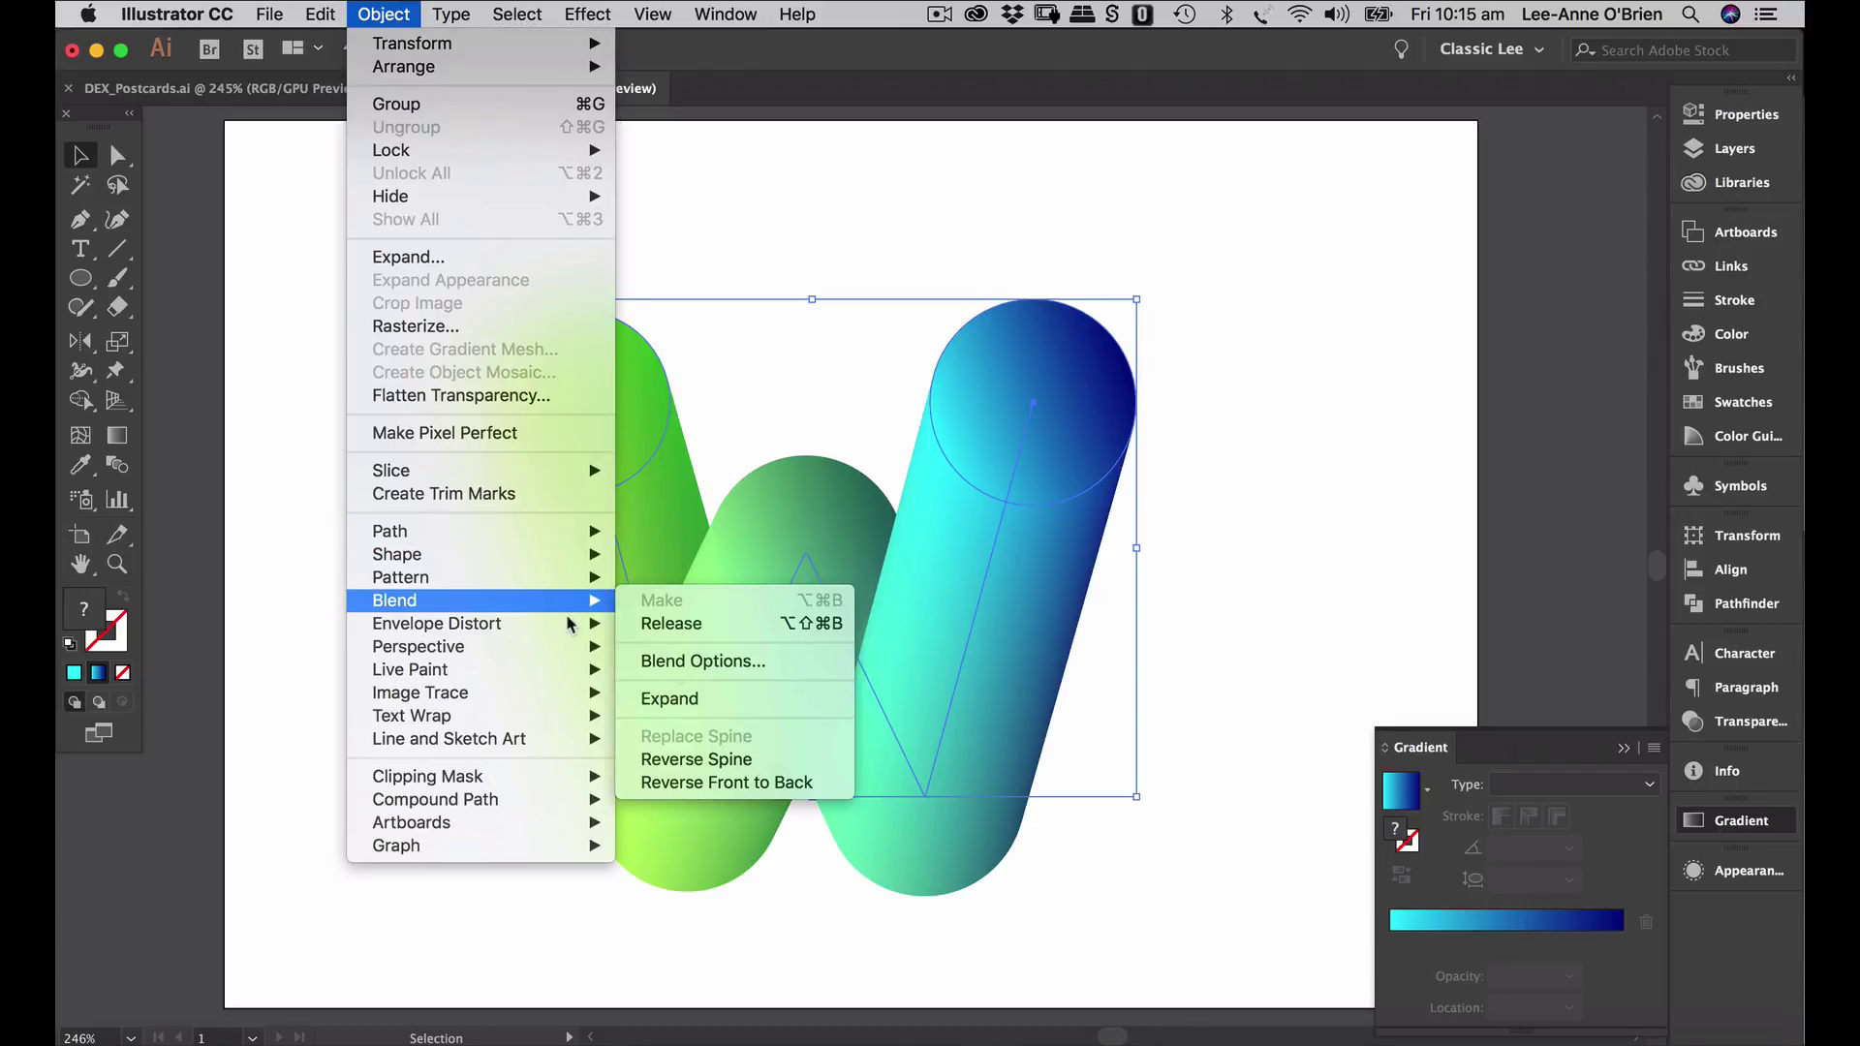
click(743, 761)
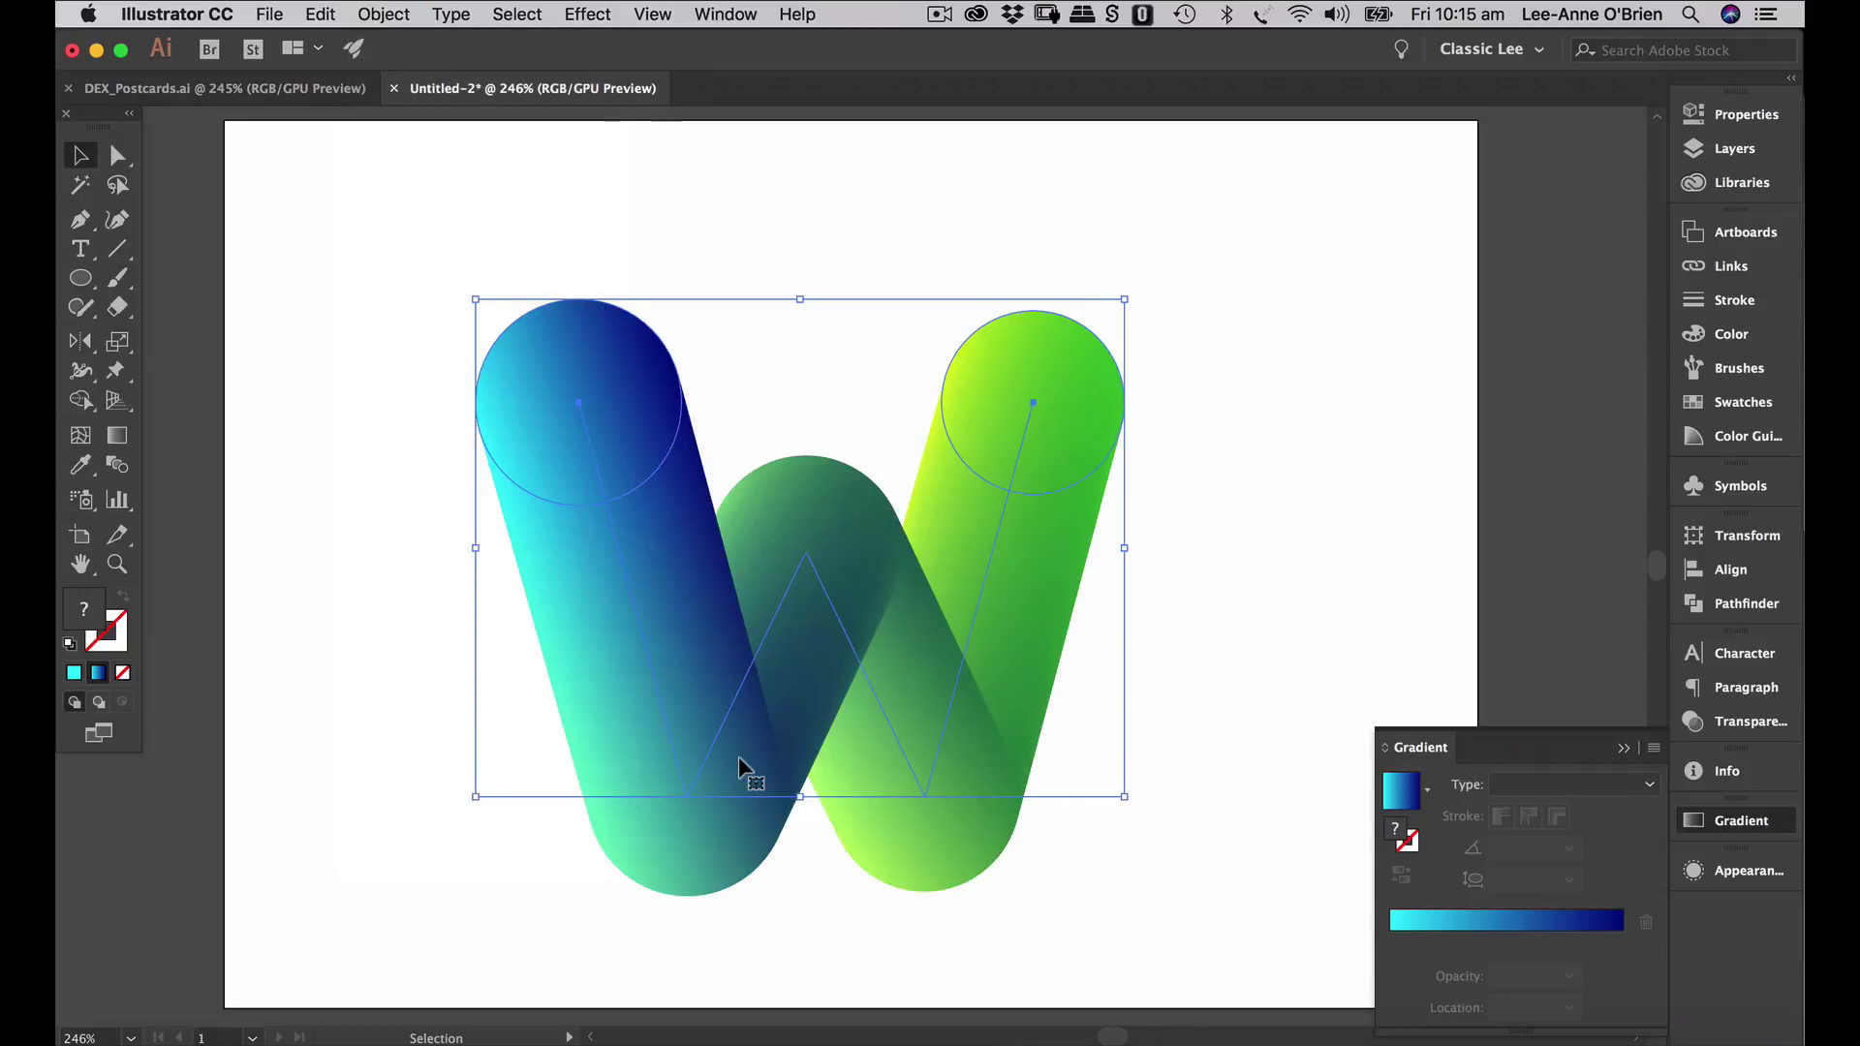
click(1315, 562)
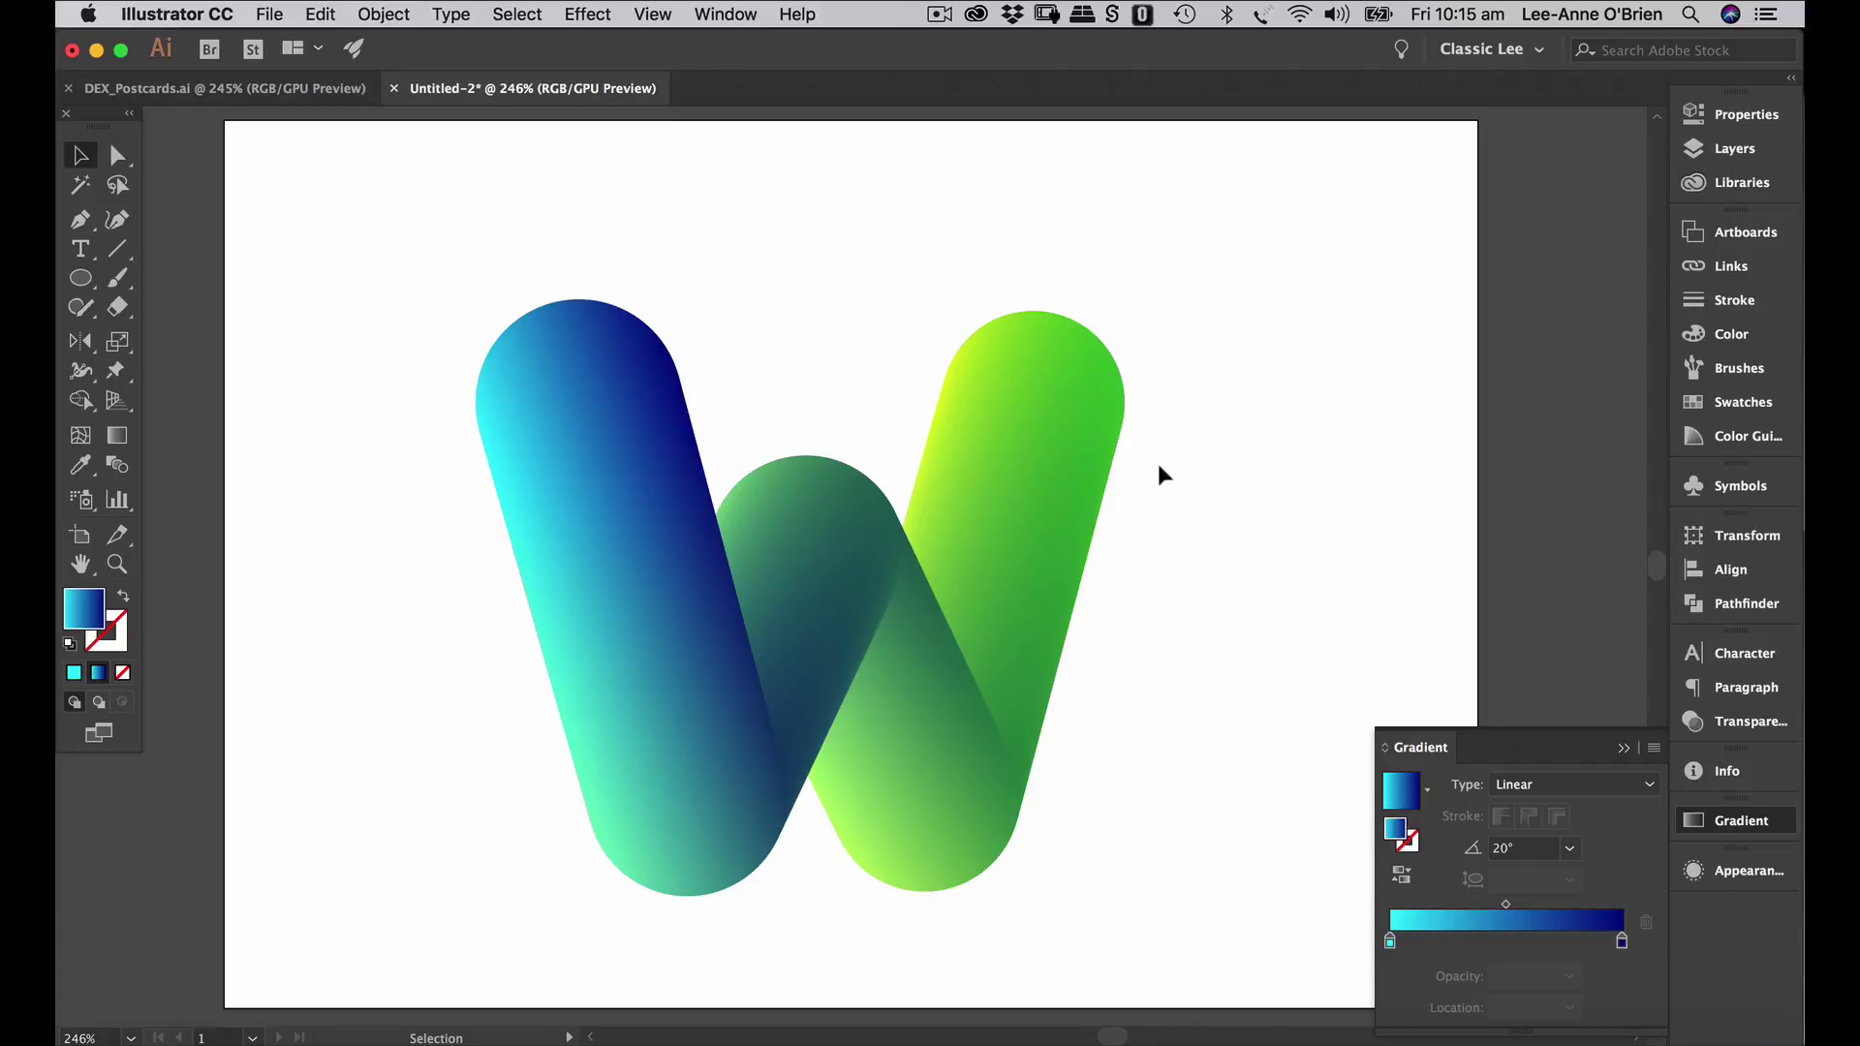
- Try reversing the W blend's stacking order front to back, undo it, and deselect the blend
click(1004, 496)
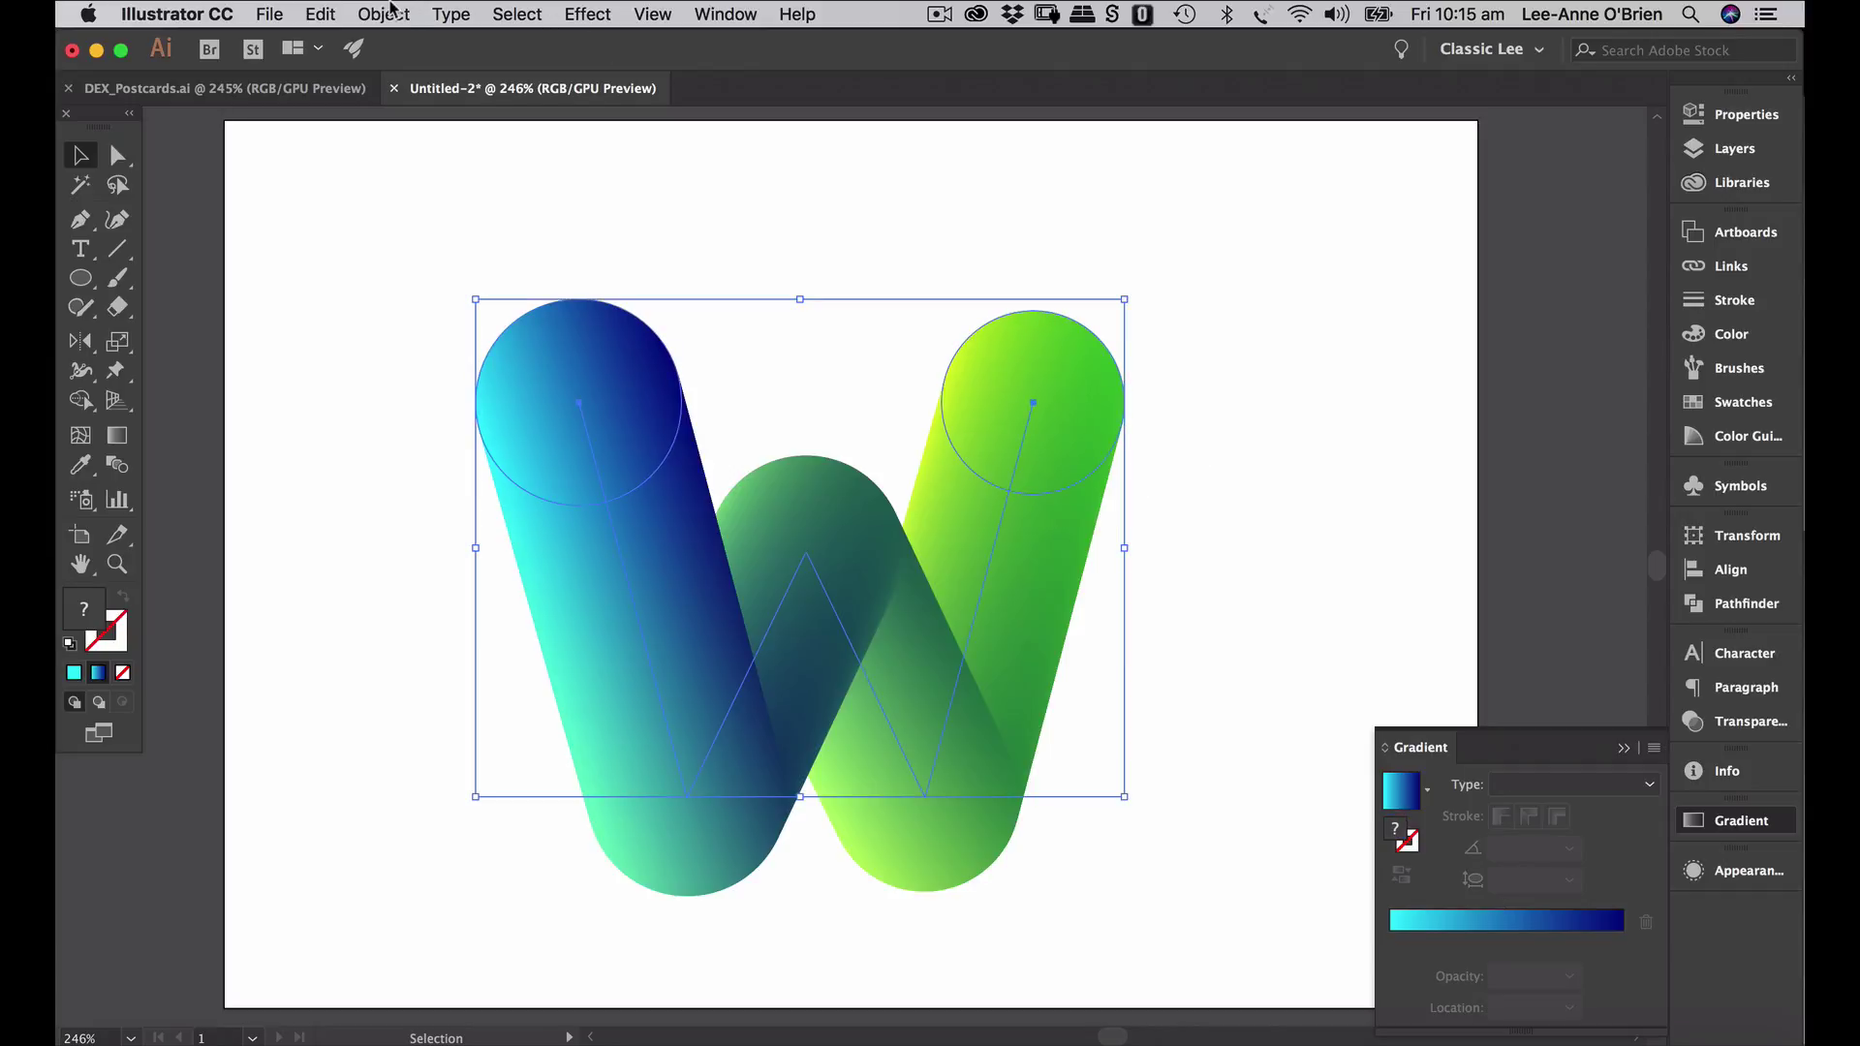
click(391, 12)
mouse_move(420, 603)
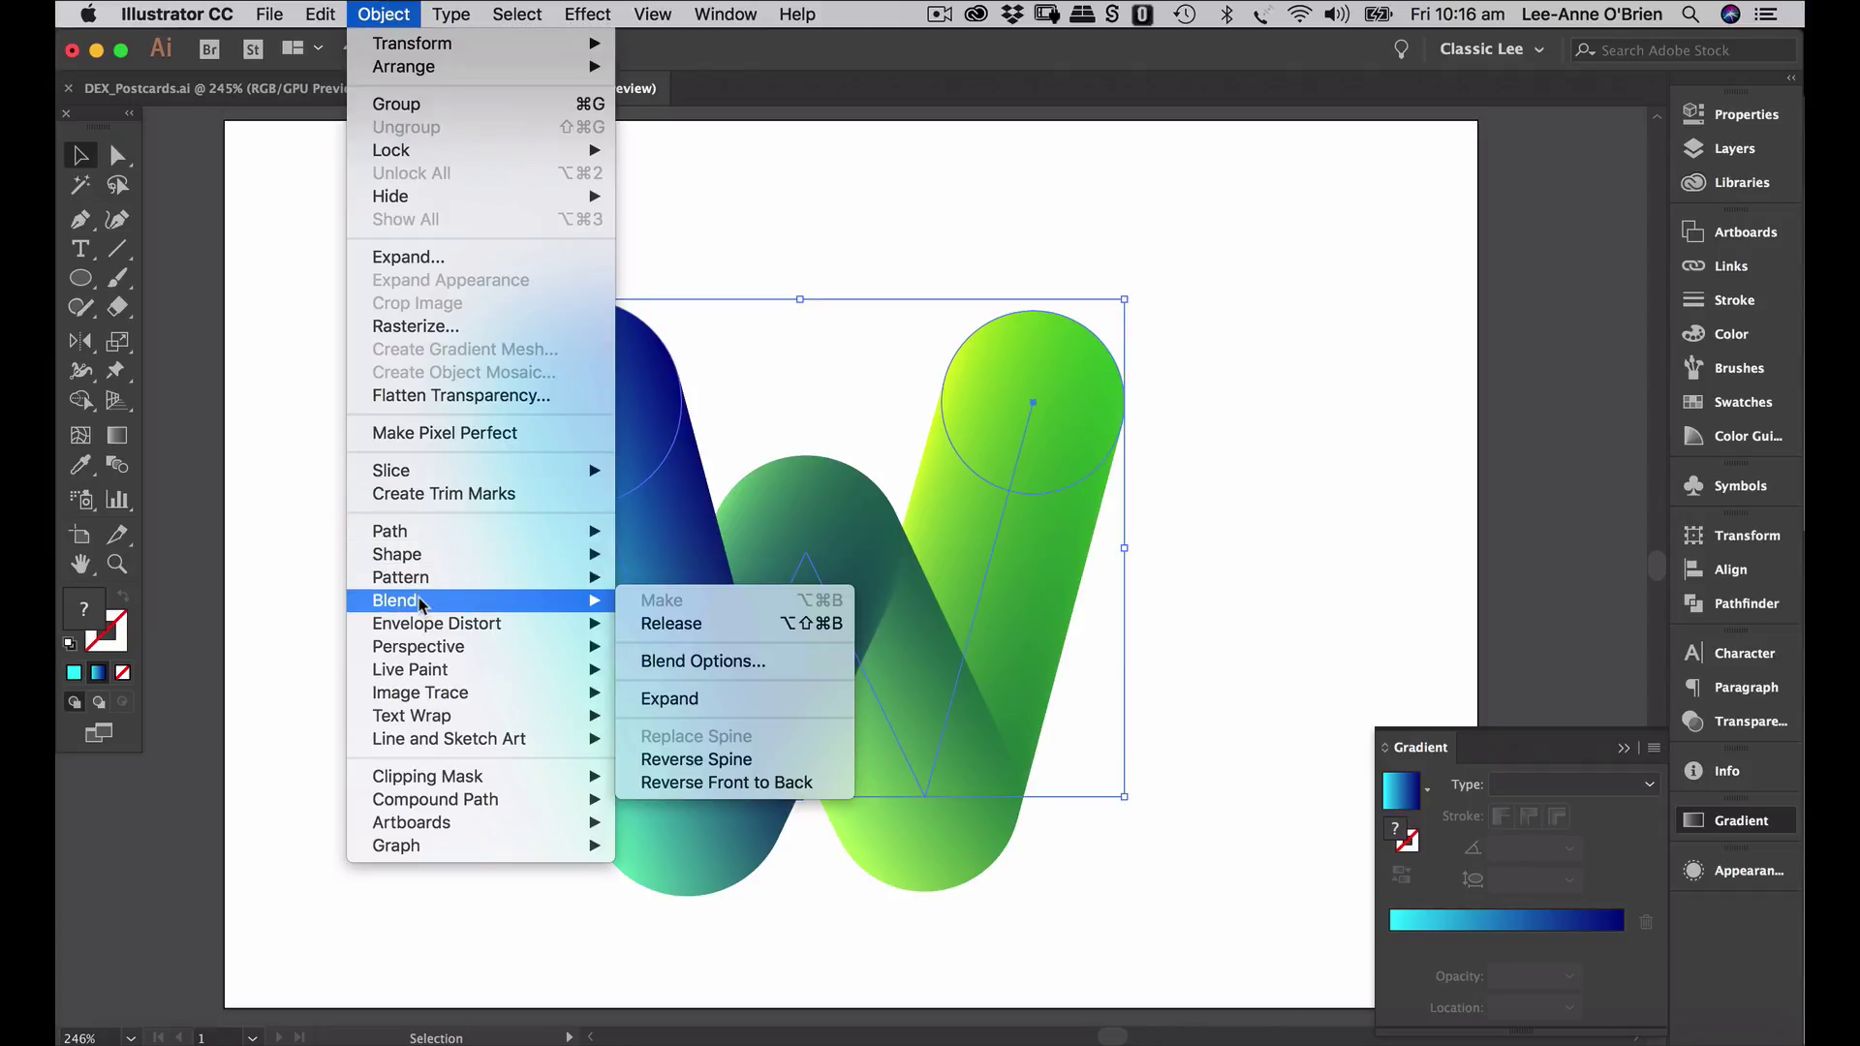
click(729, 784)
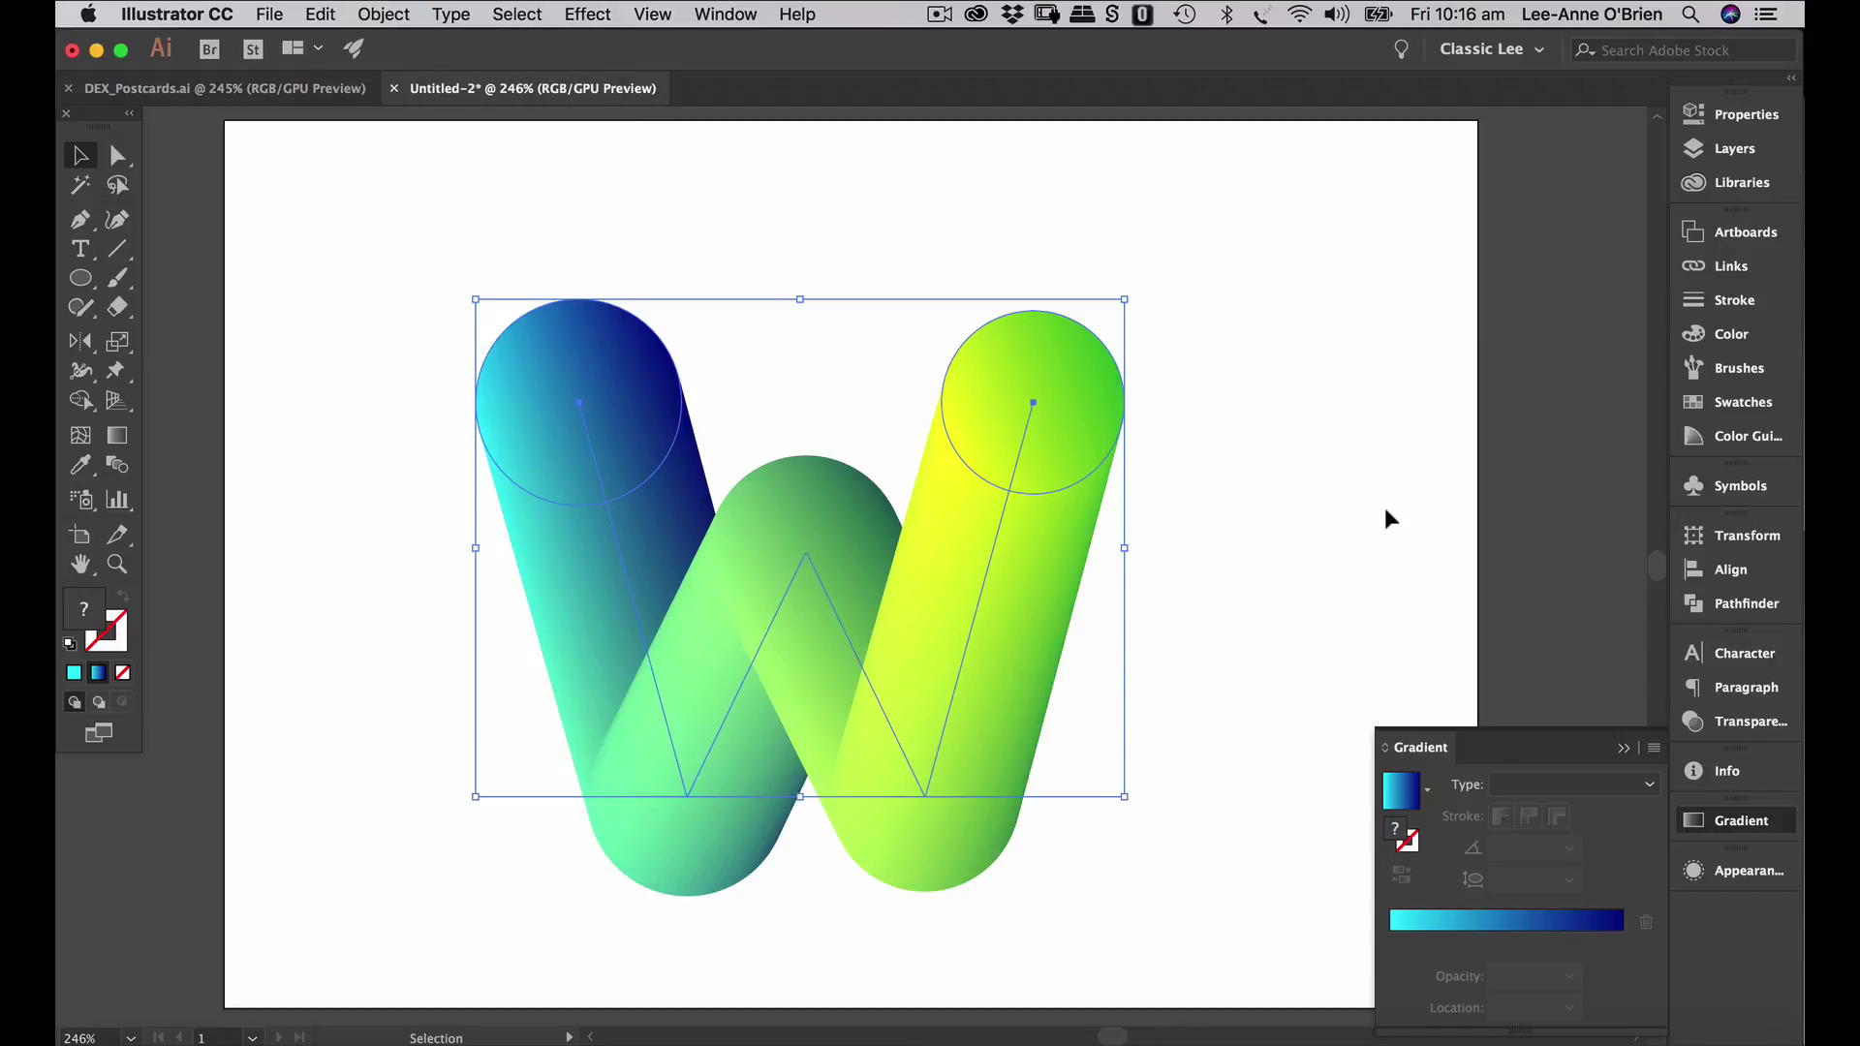
click(1385, 508)
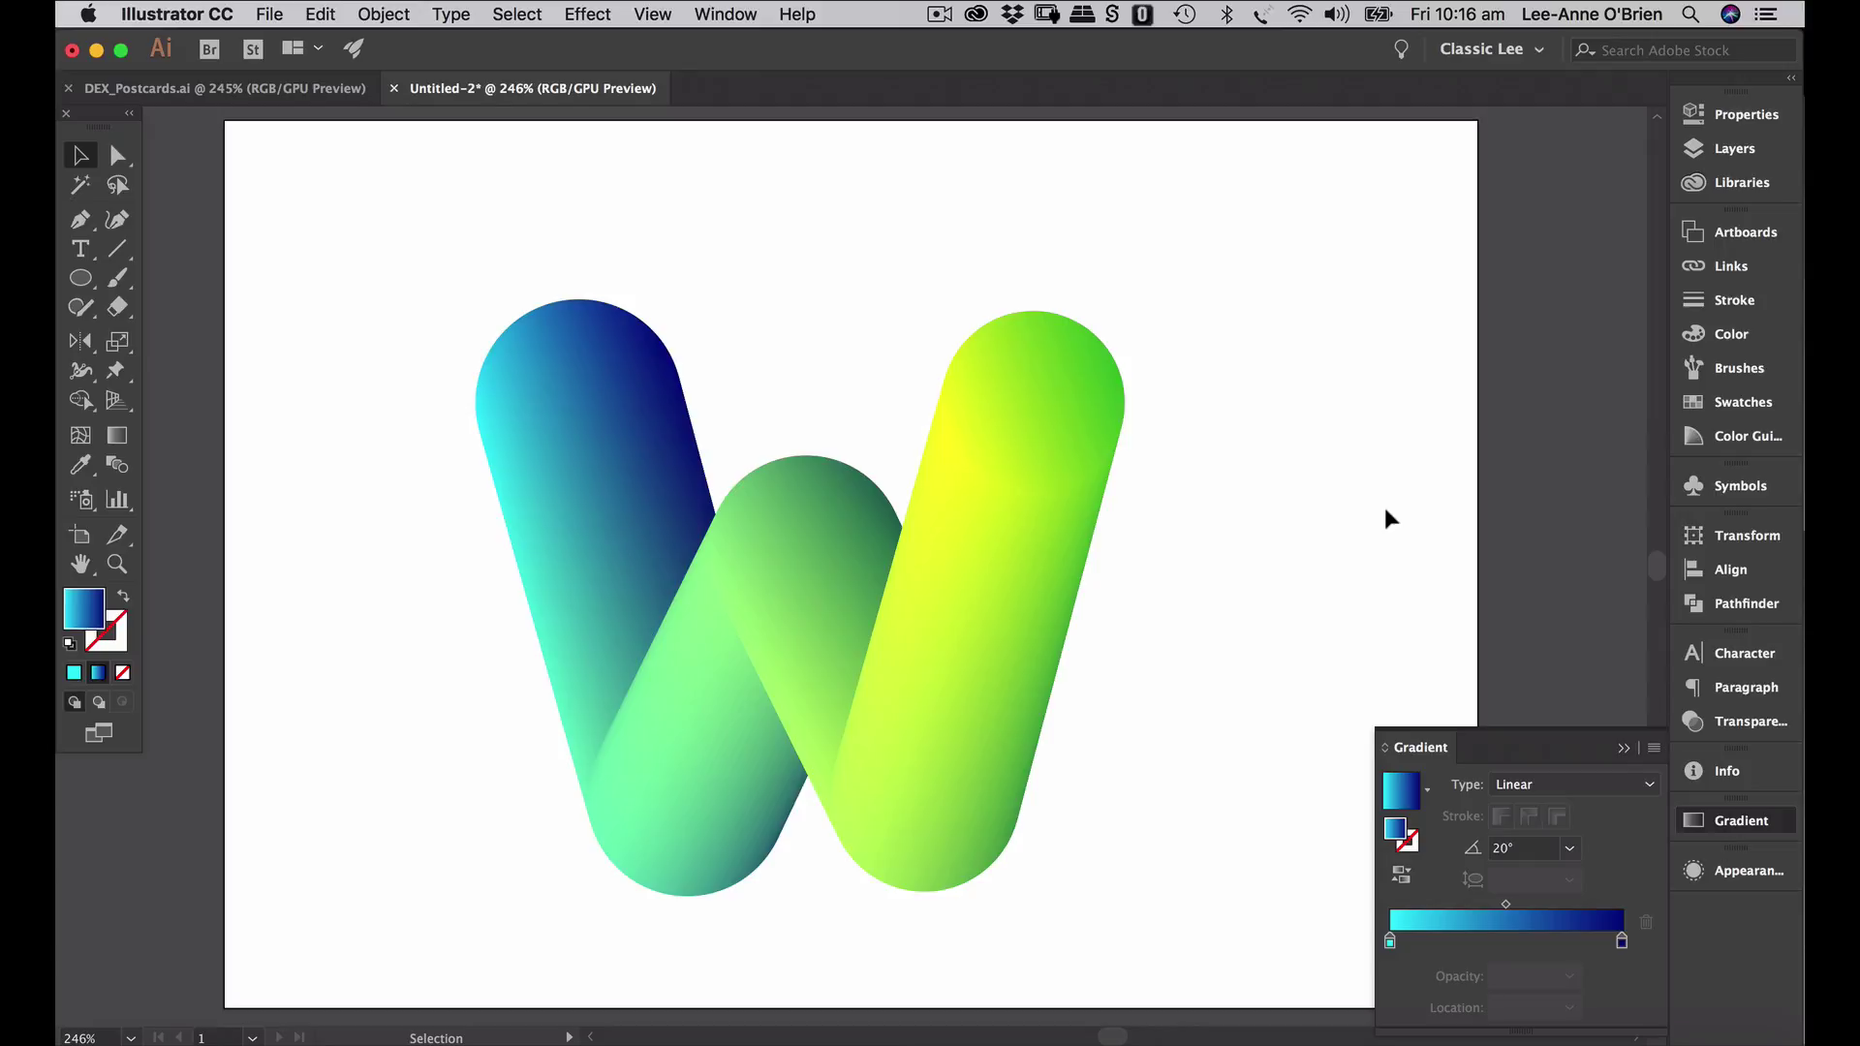
key(a)
key(super+z)
key(v)
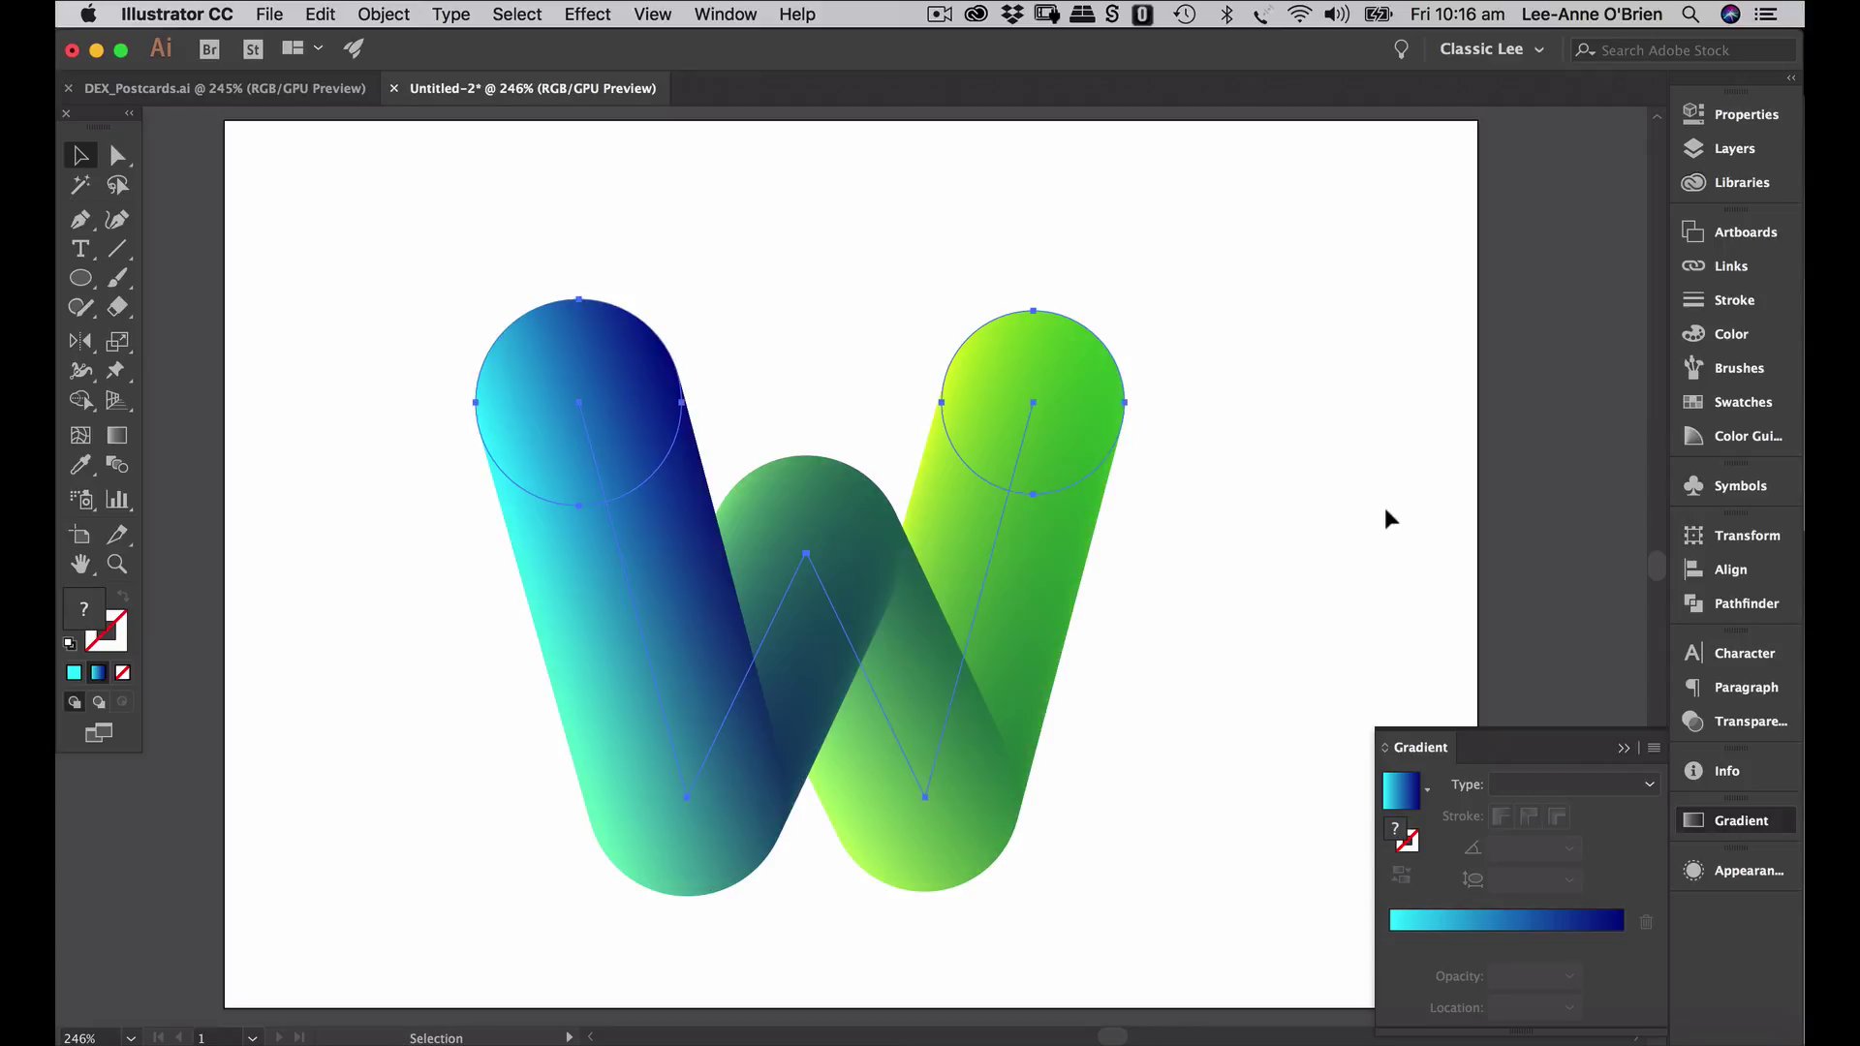
click(1337, 449)
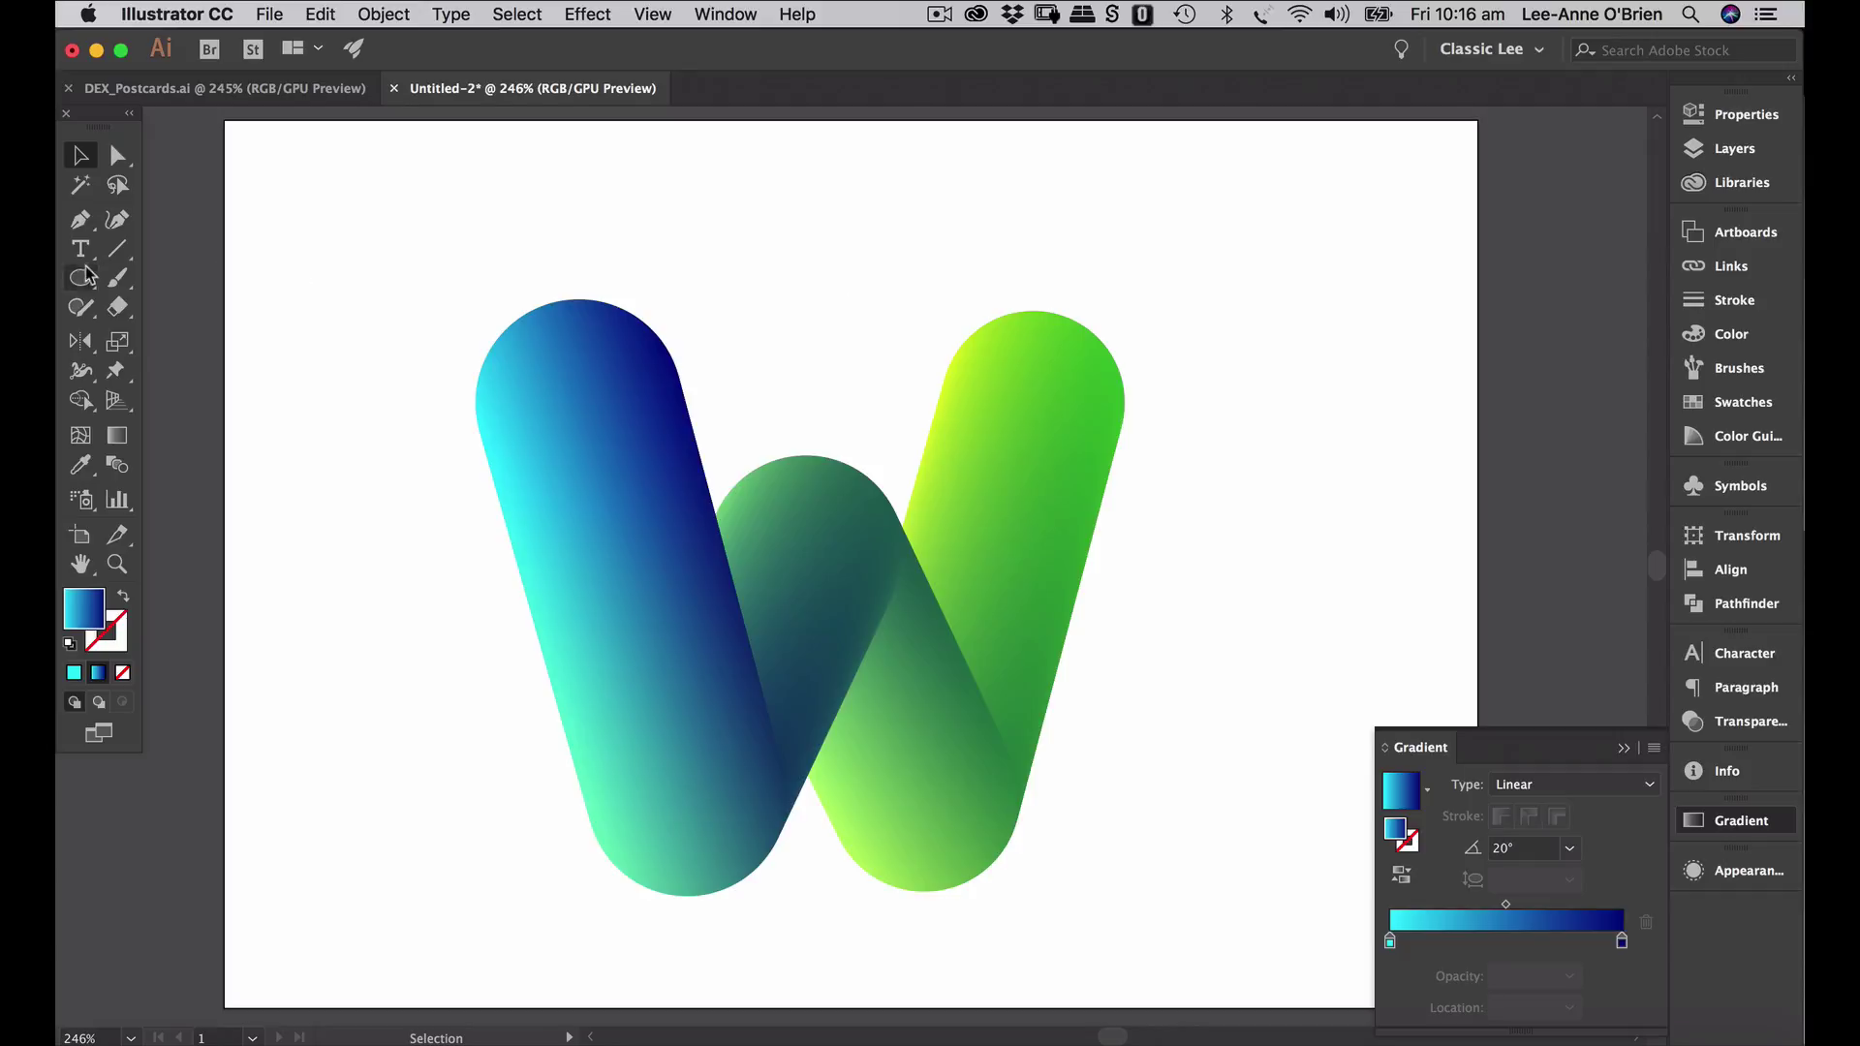
- Move the W blend slightly up on the artboard, reverse its spine to swap the blue and green ends, and deselect it
drag(607, 496, 606, 496)
click(410, 13)
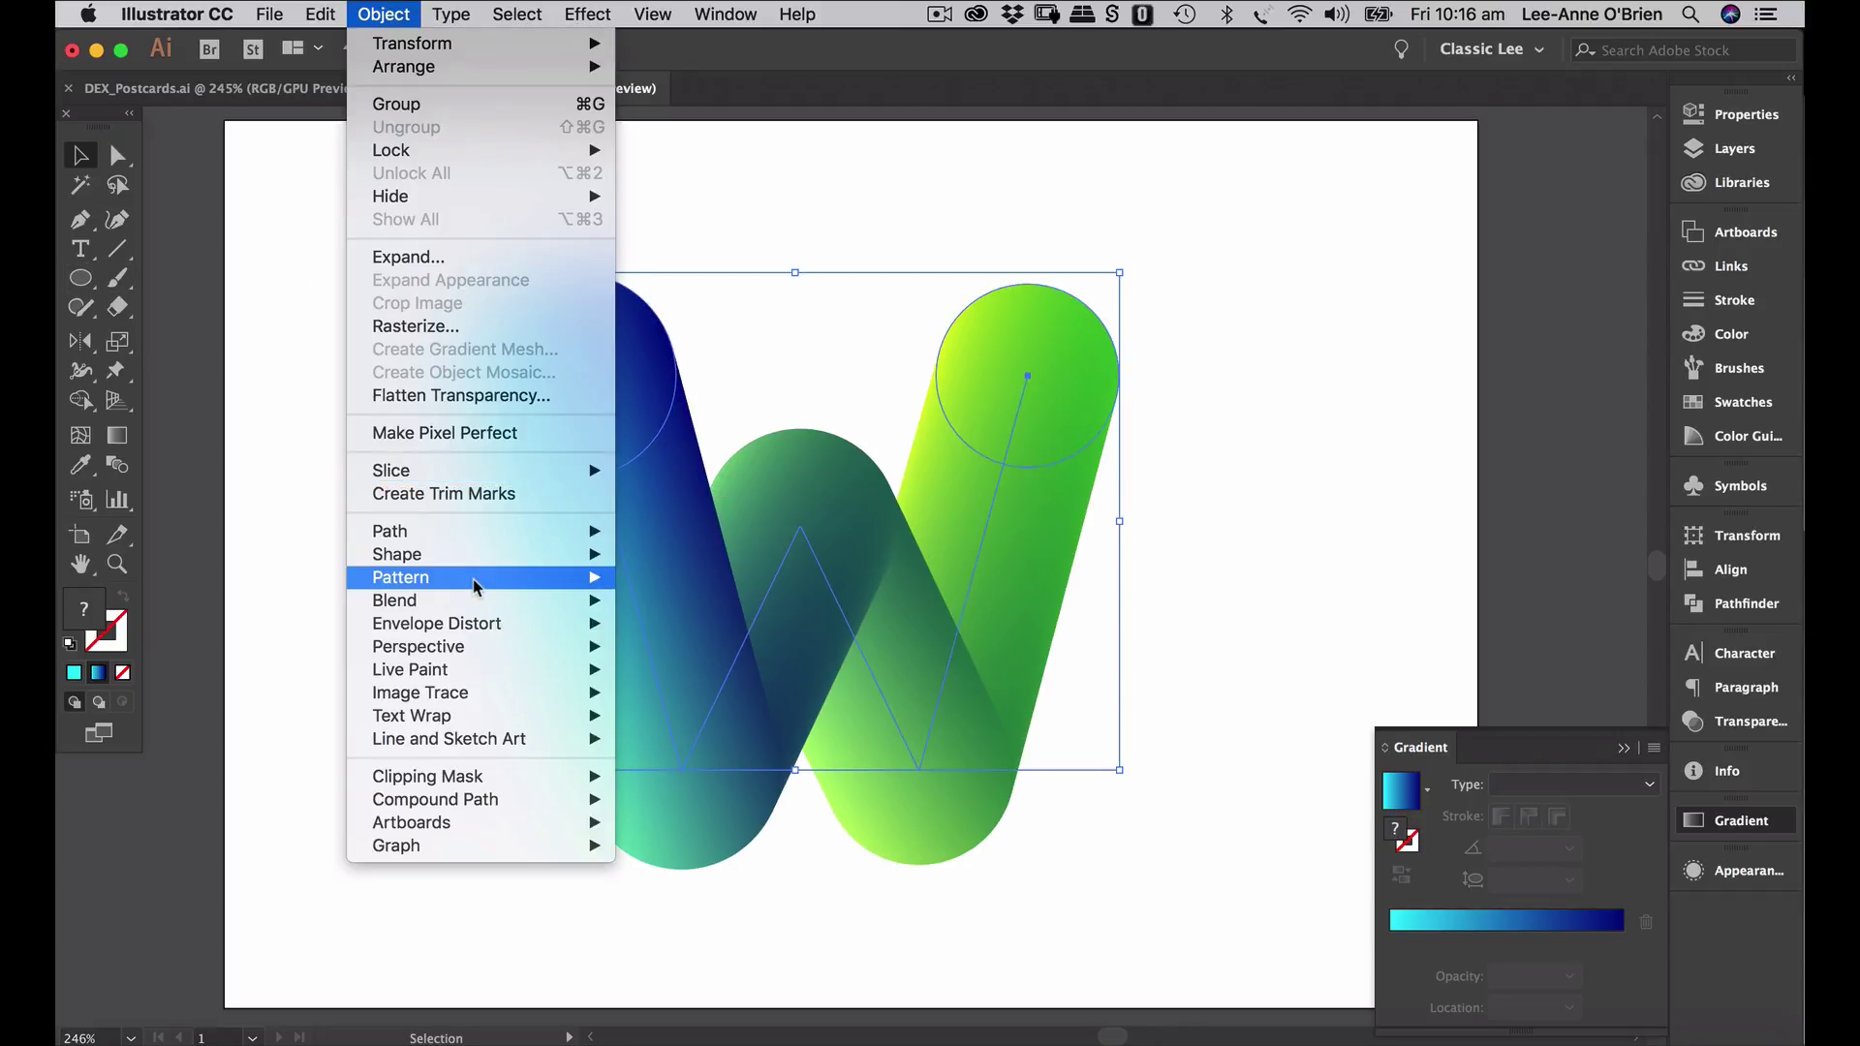
mouse_move(466, 605)
click(696, 759)
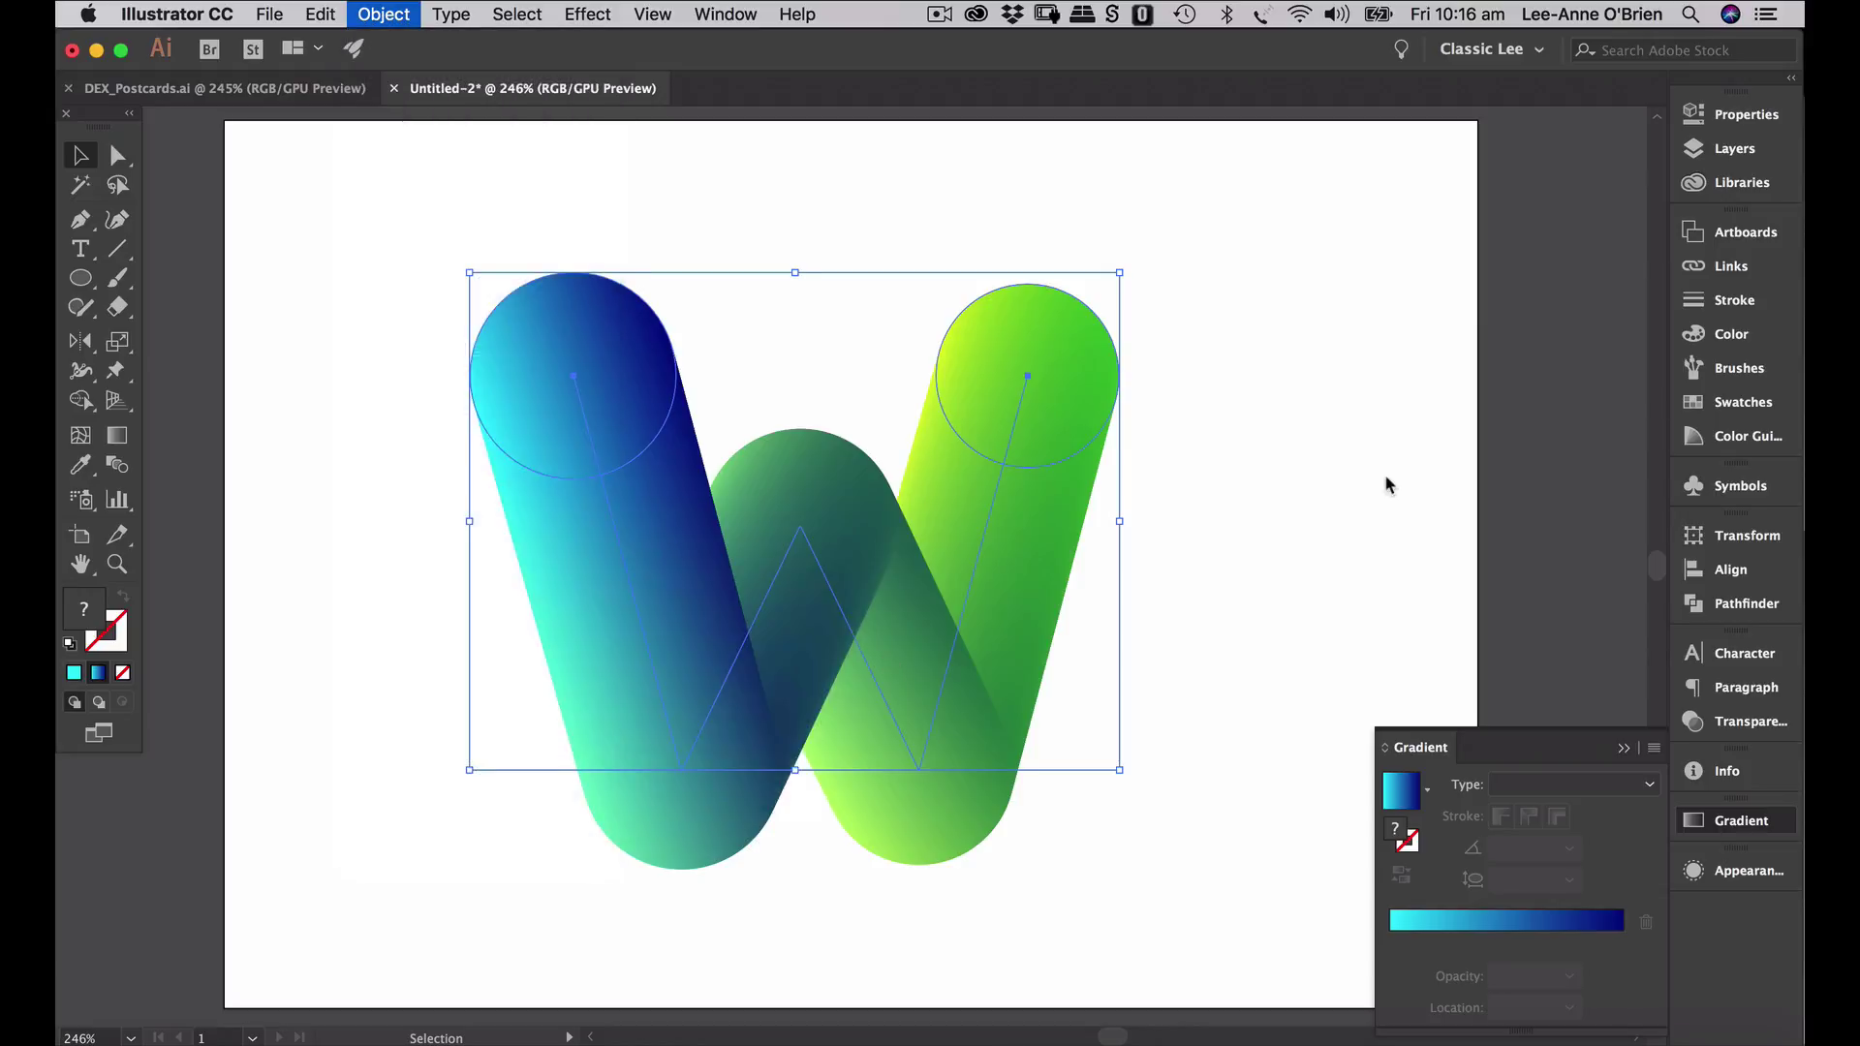
click(1373, 472)
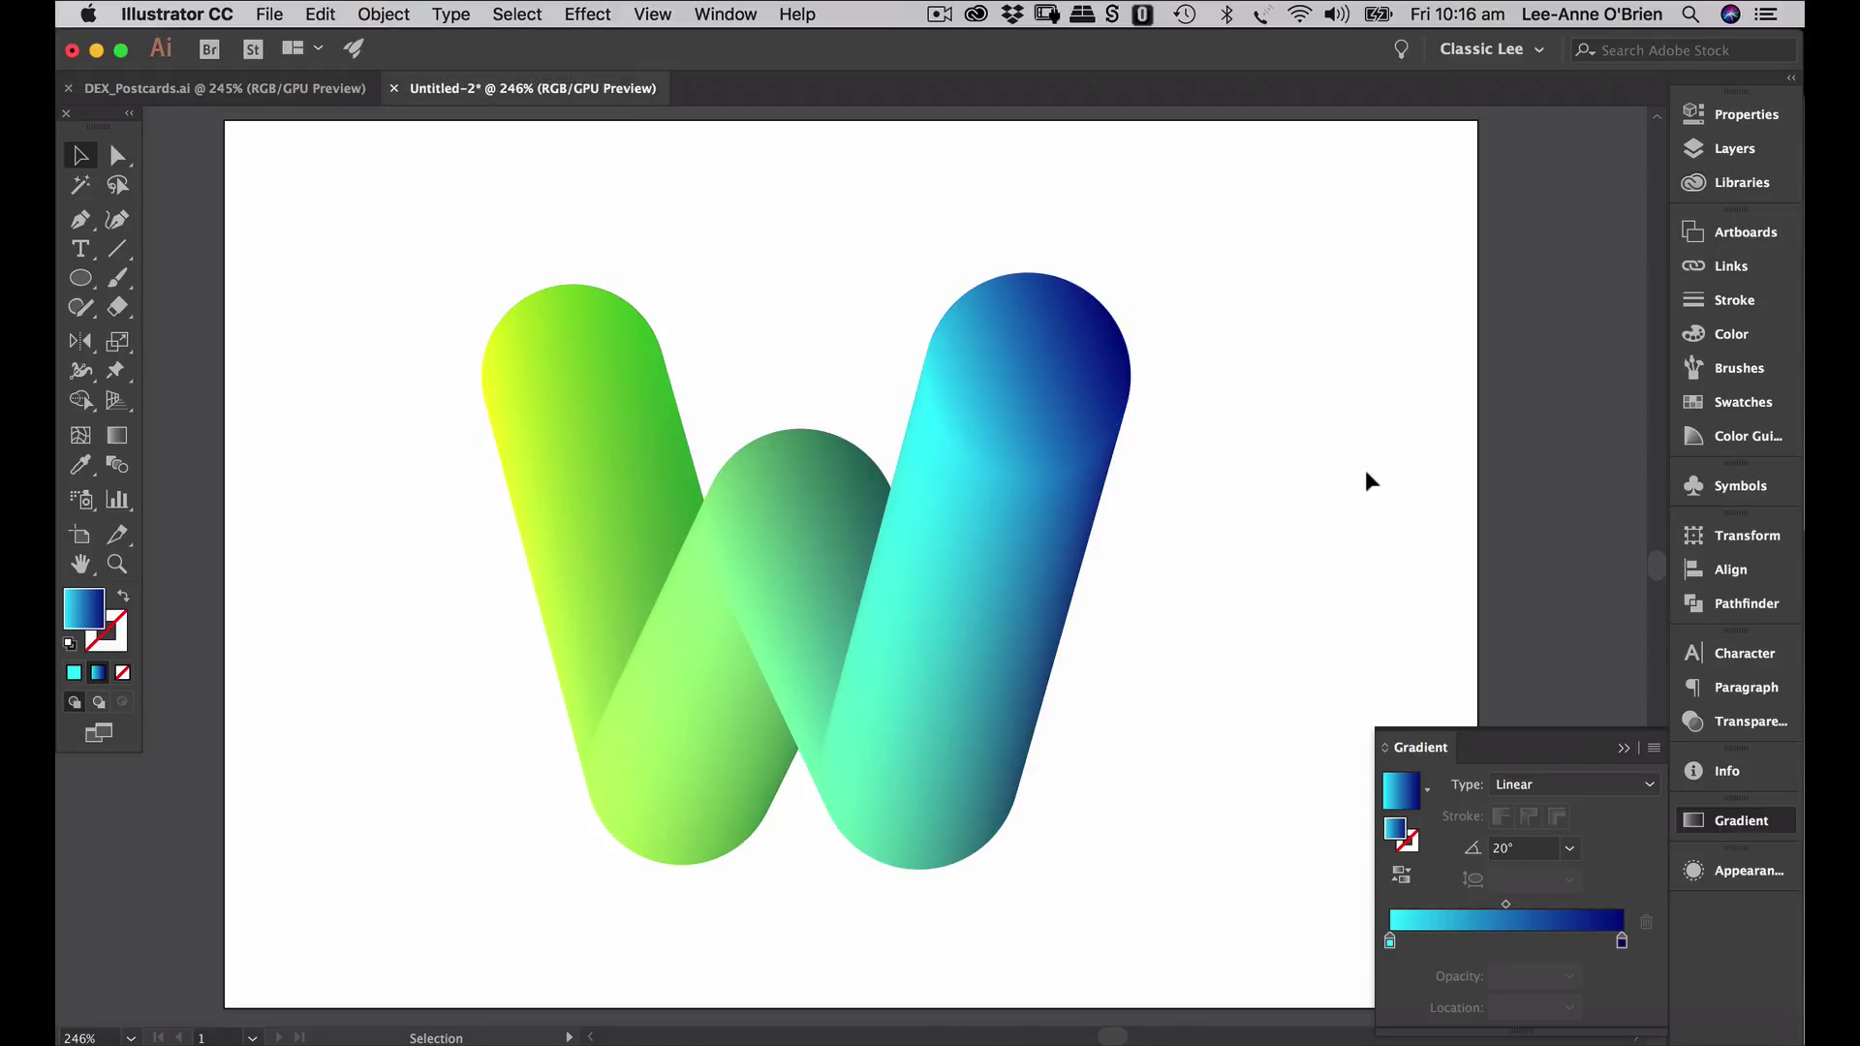
- Try shortening the W's green arm by moving its end anchor down along the spine, undo it, and deselect the spine
click(118, 155)
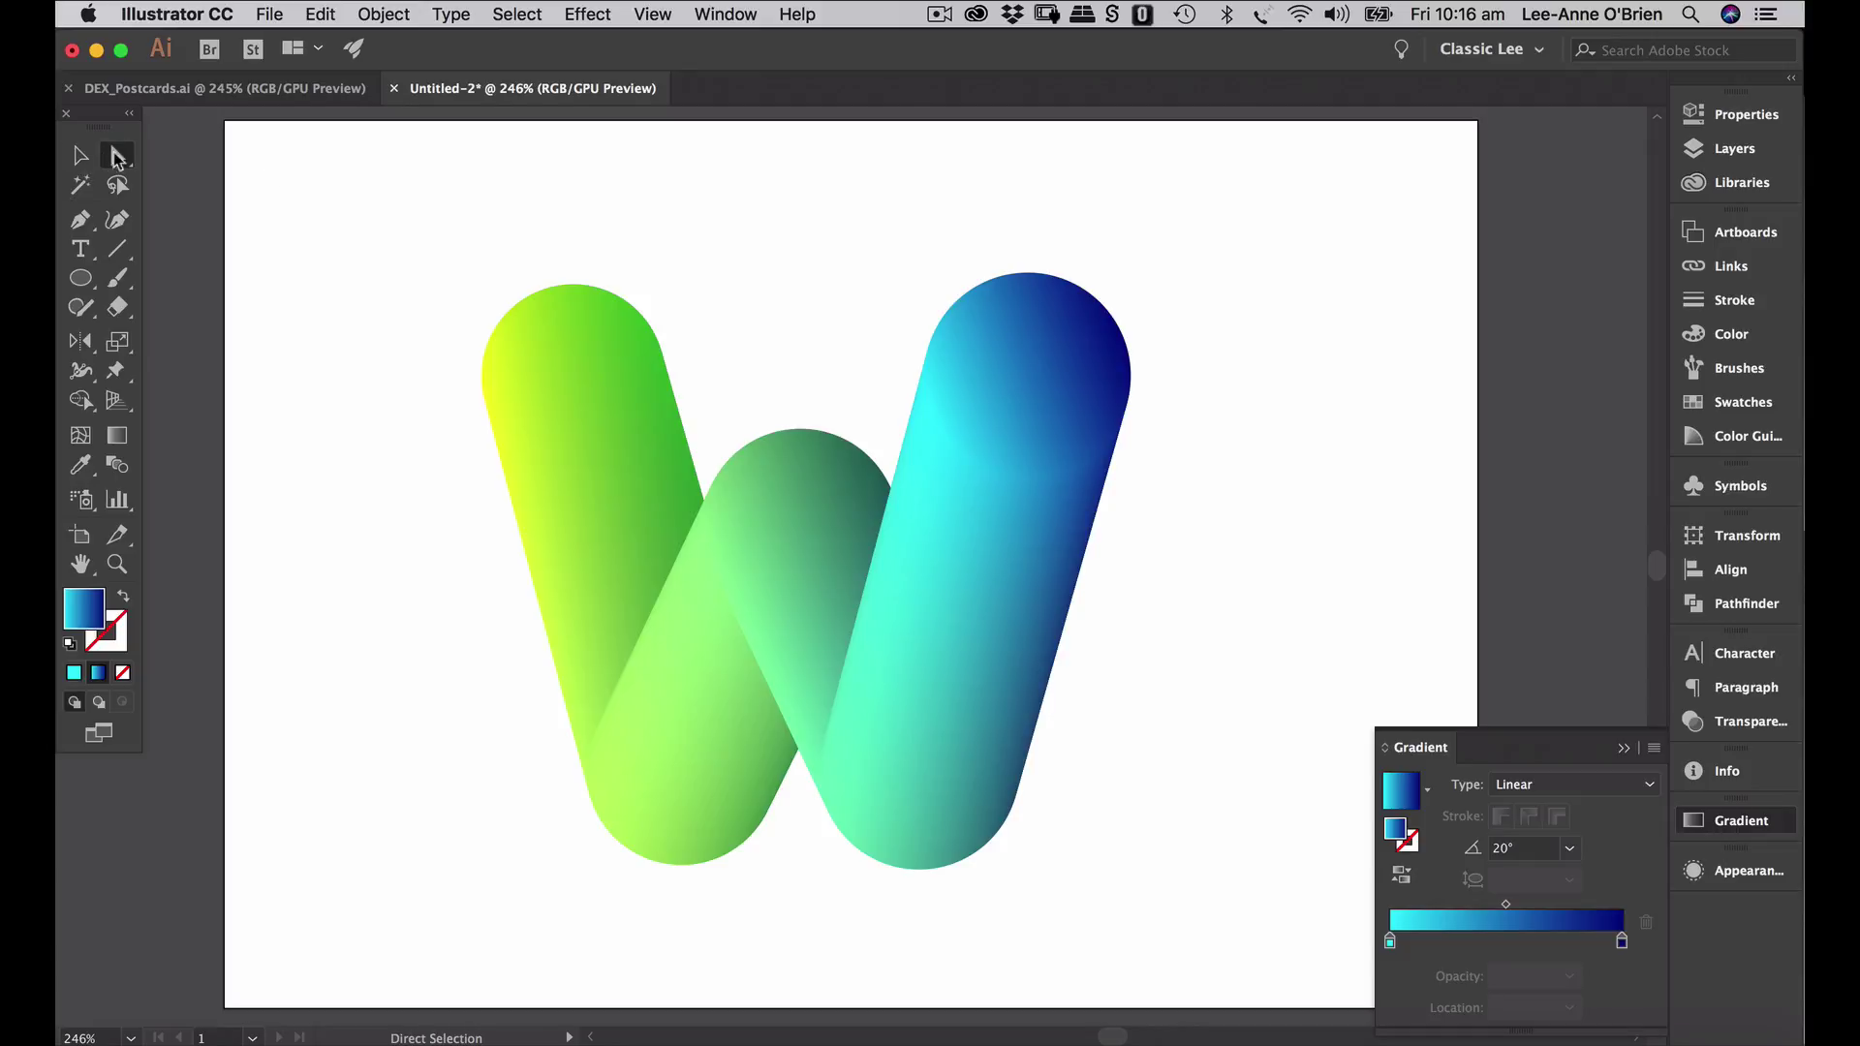
click(599, 468)
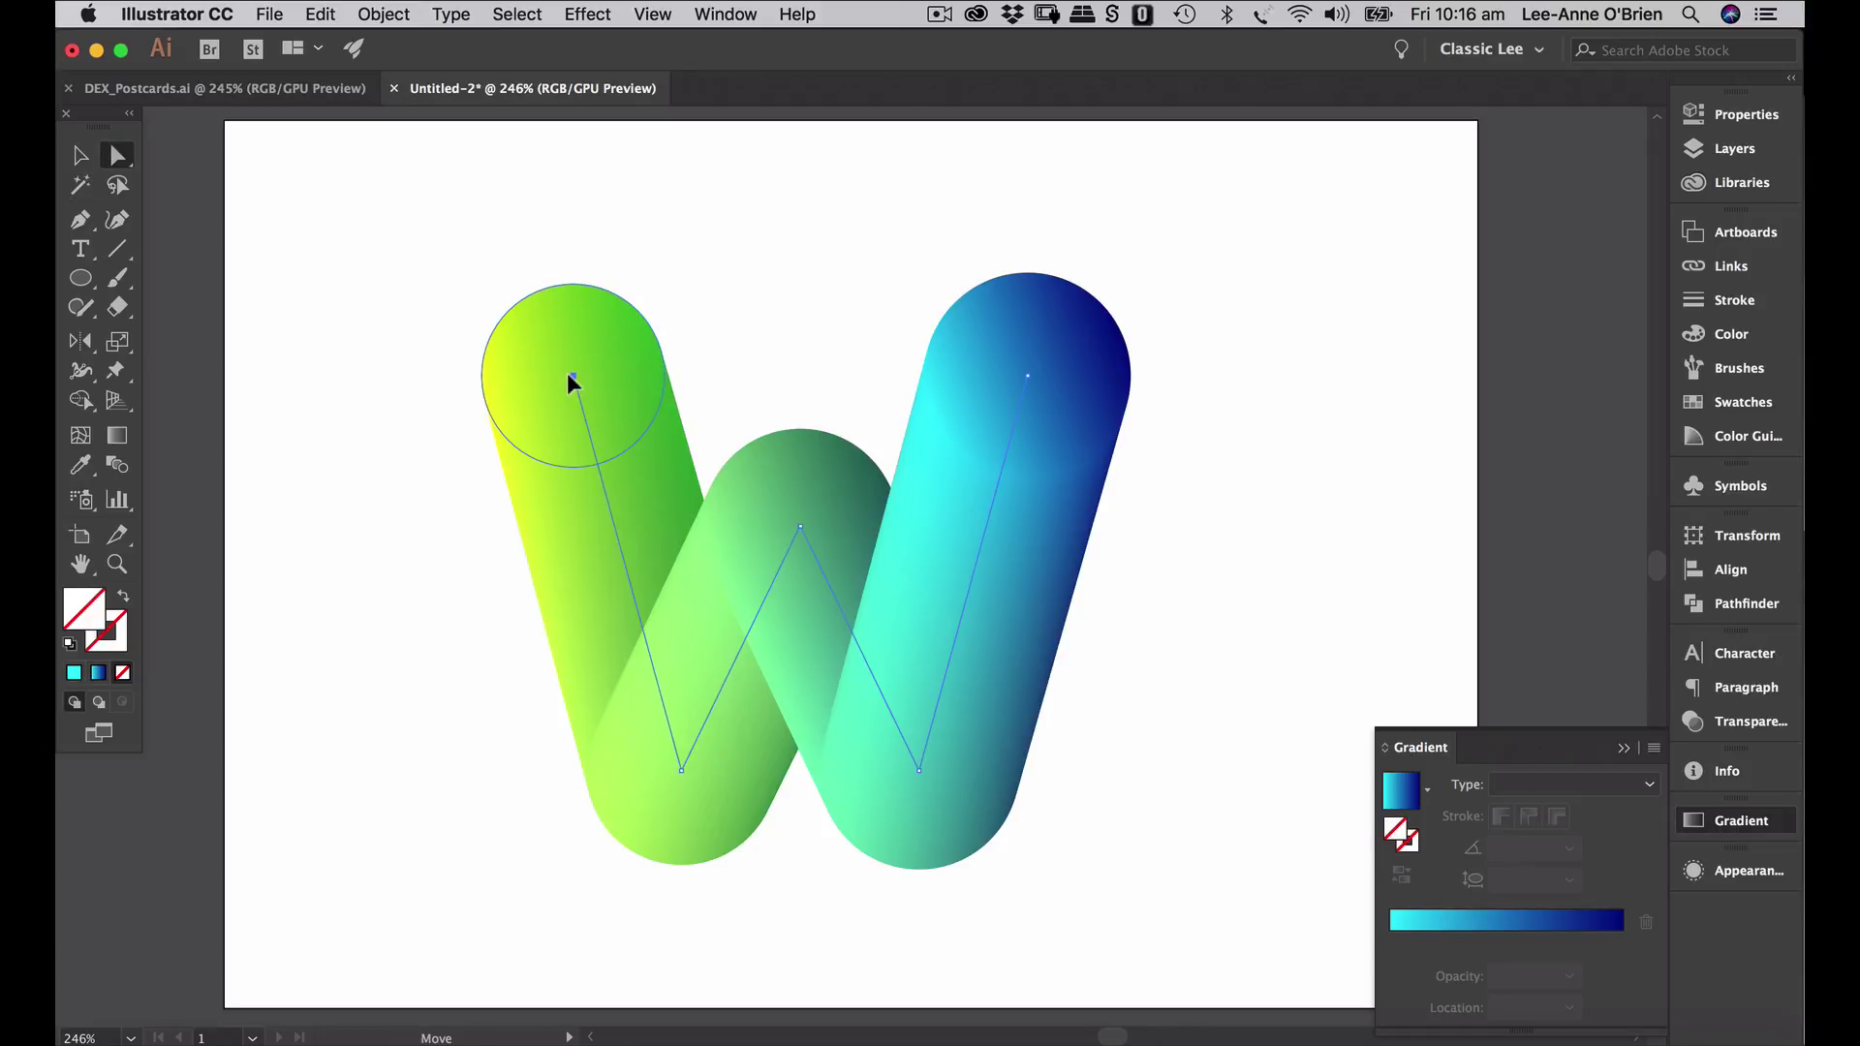
drag(572, 382, 586, 427)
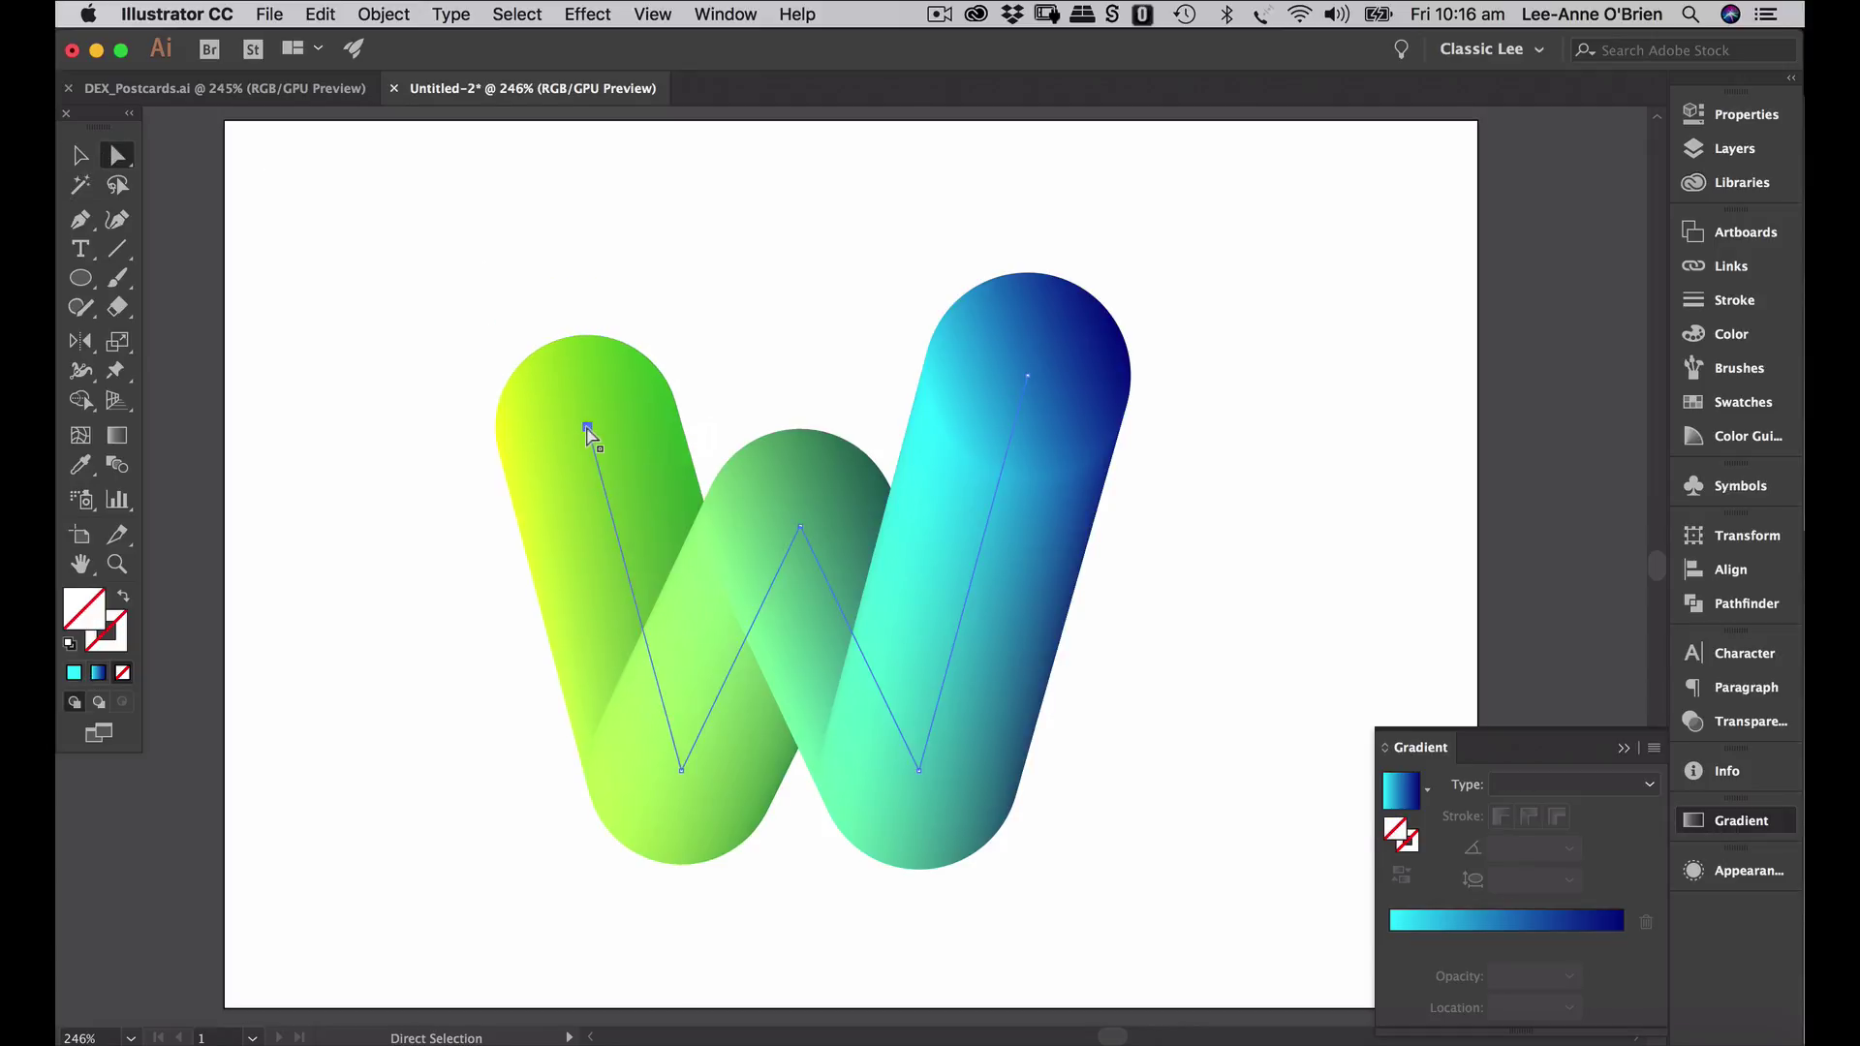
click(1295, 389)
key(super+z)
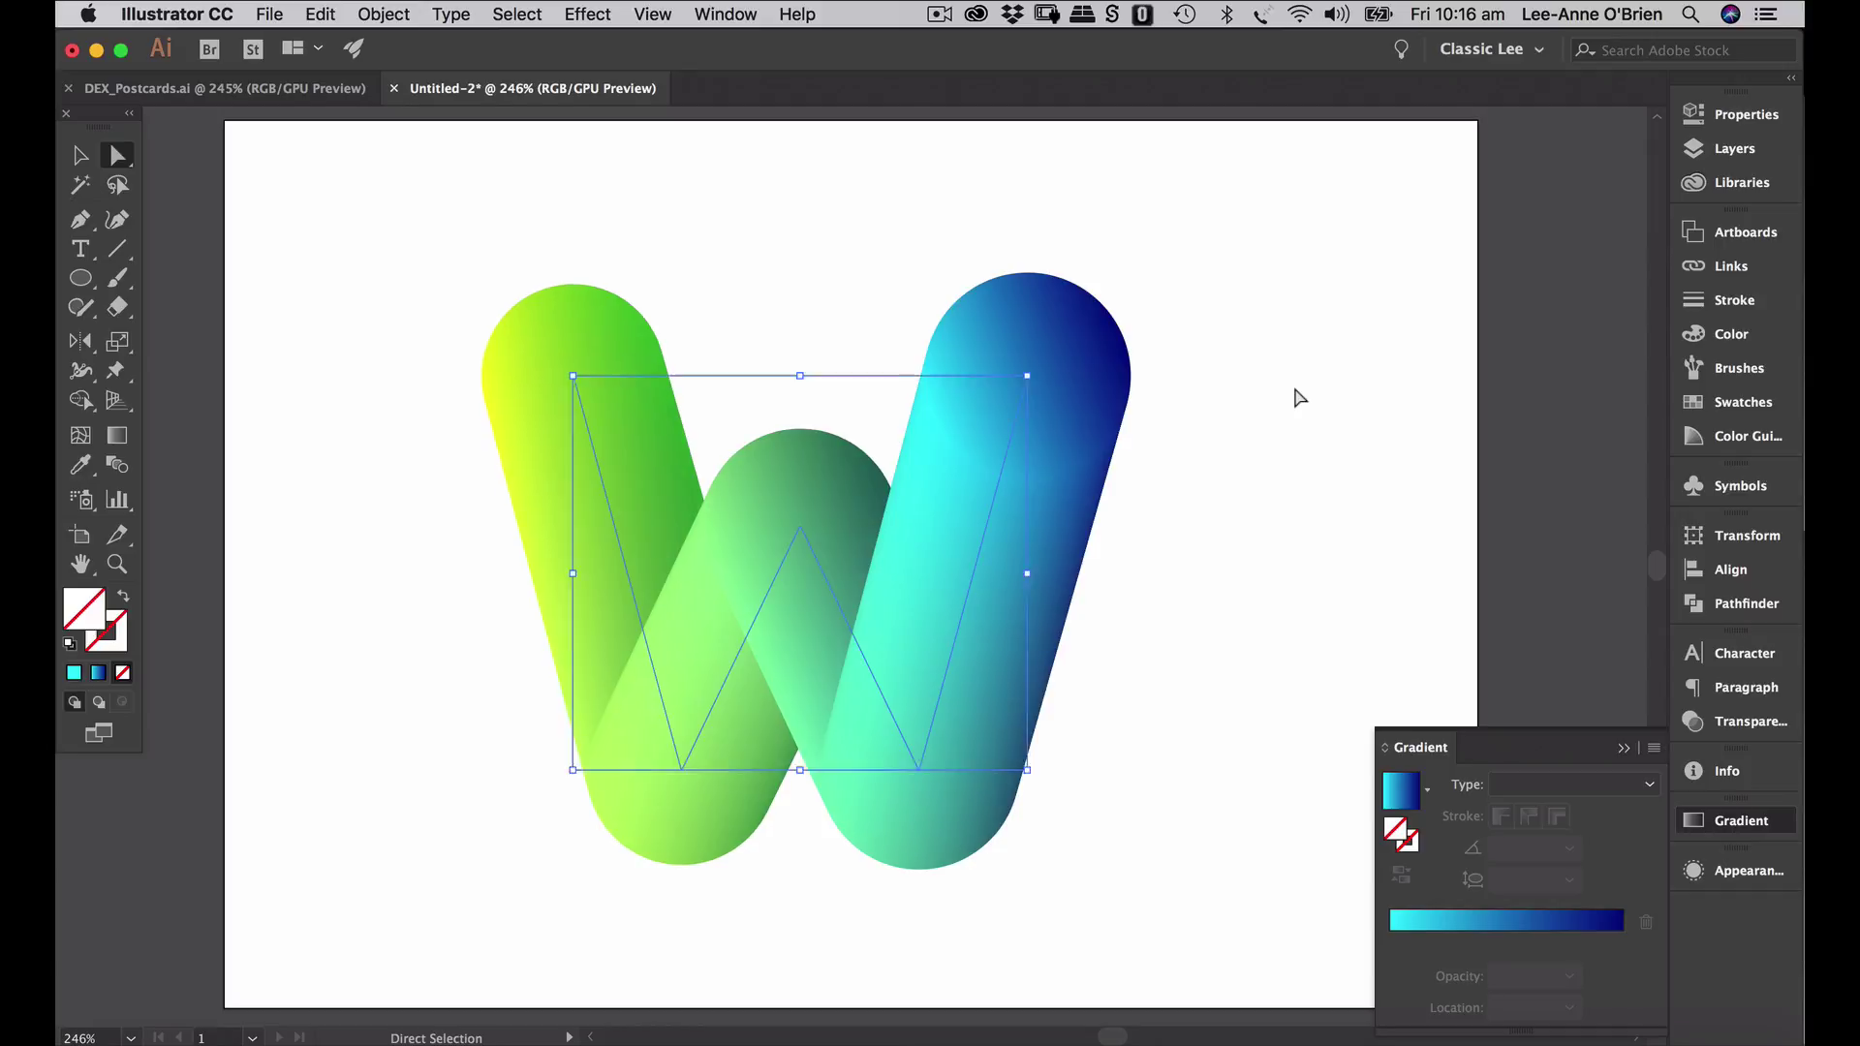
click(1294, 389)
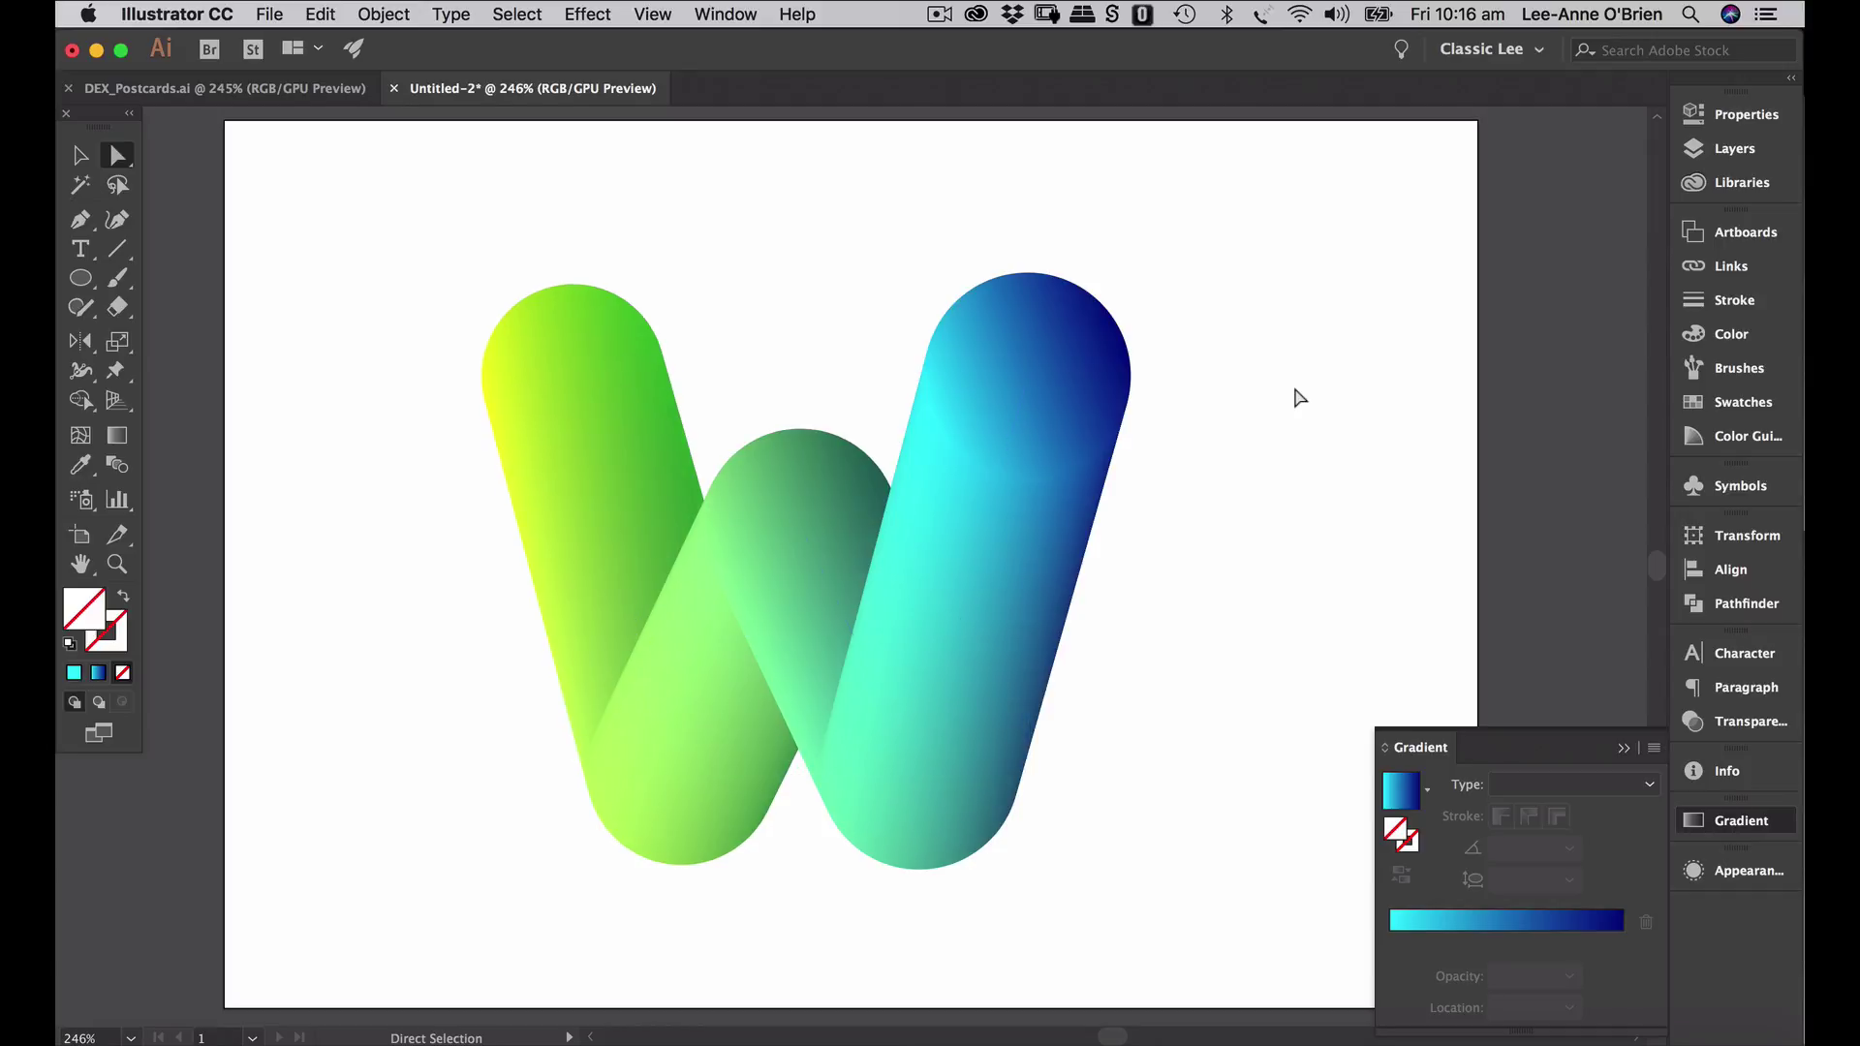
- Create a rectangle exactly 148 mm wide and 105 mm high over the W with the Rectangle tool
click(81, 278)
click(160, 281)
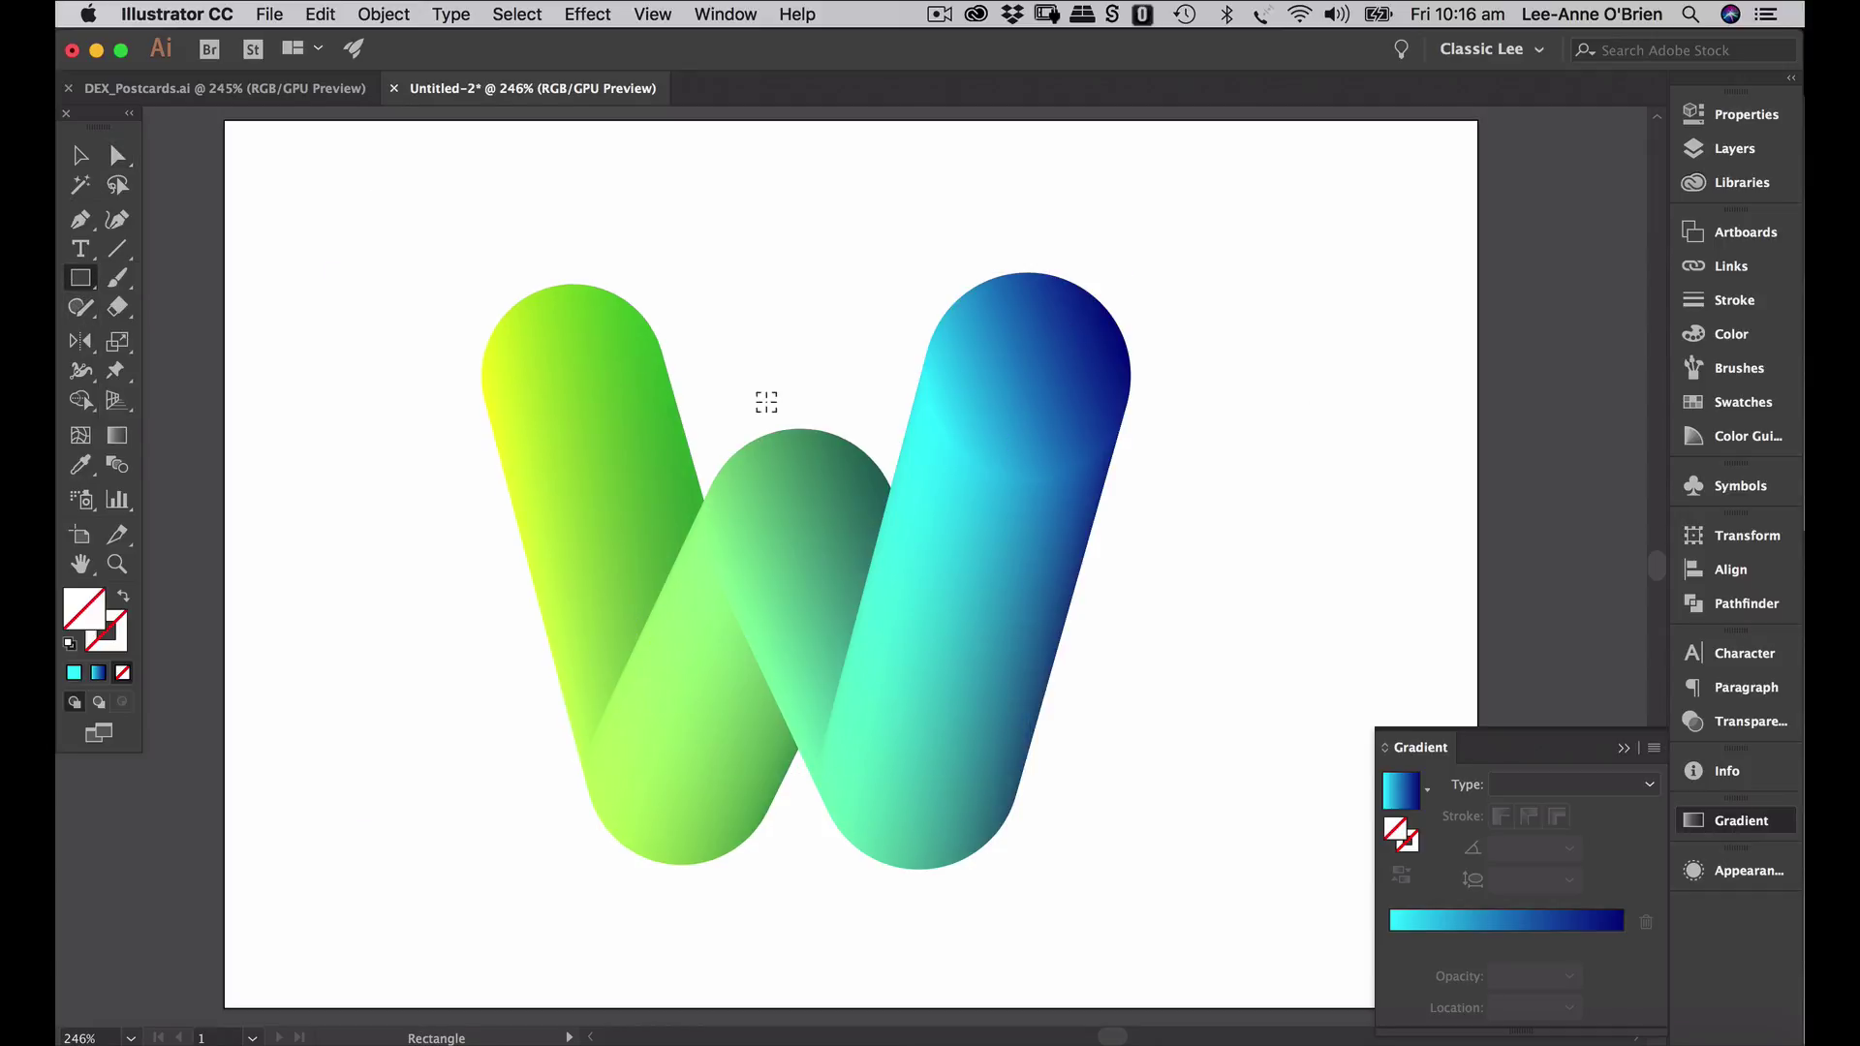
click(773, 356)
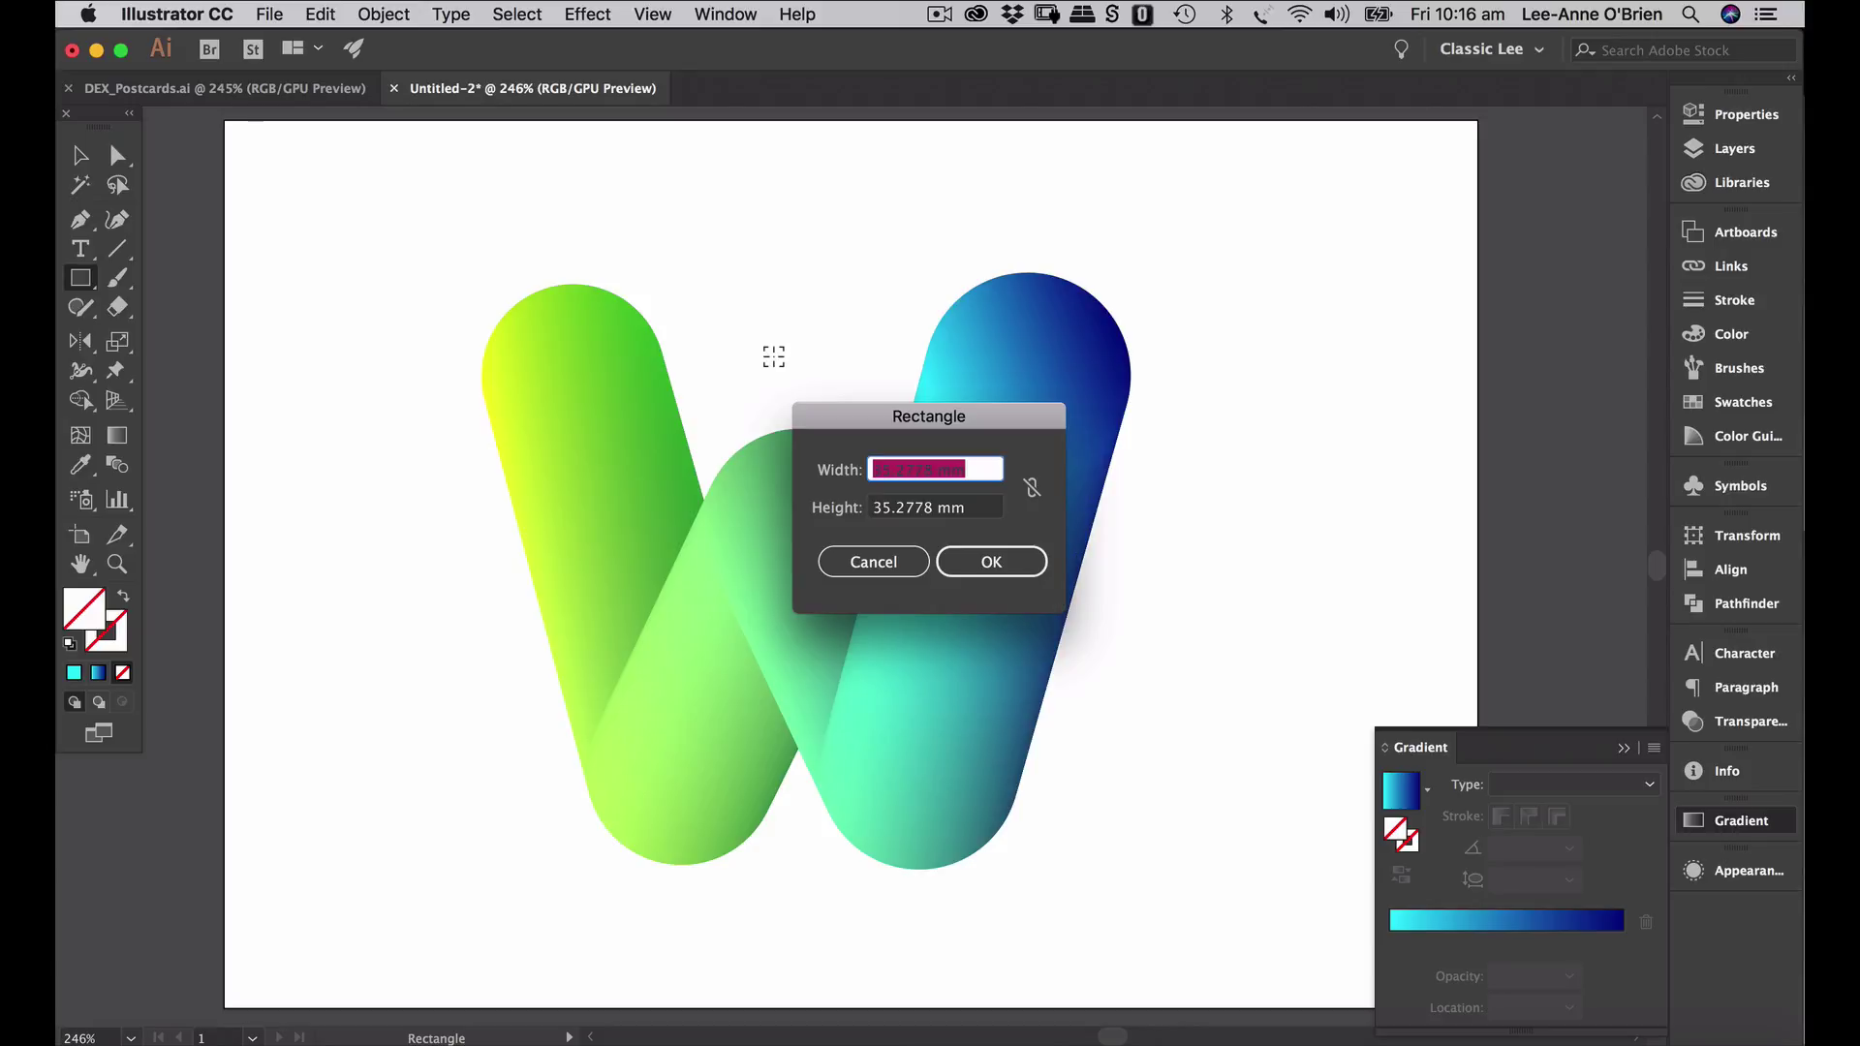
text(14)
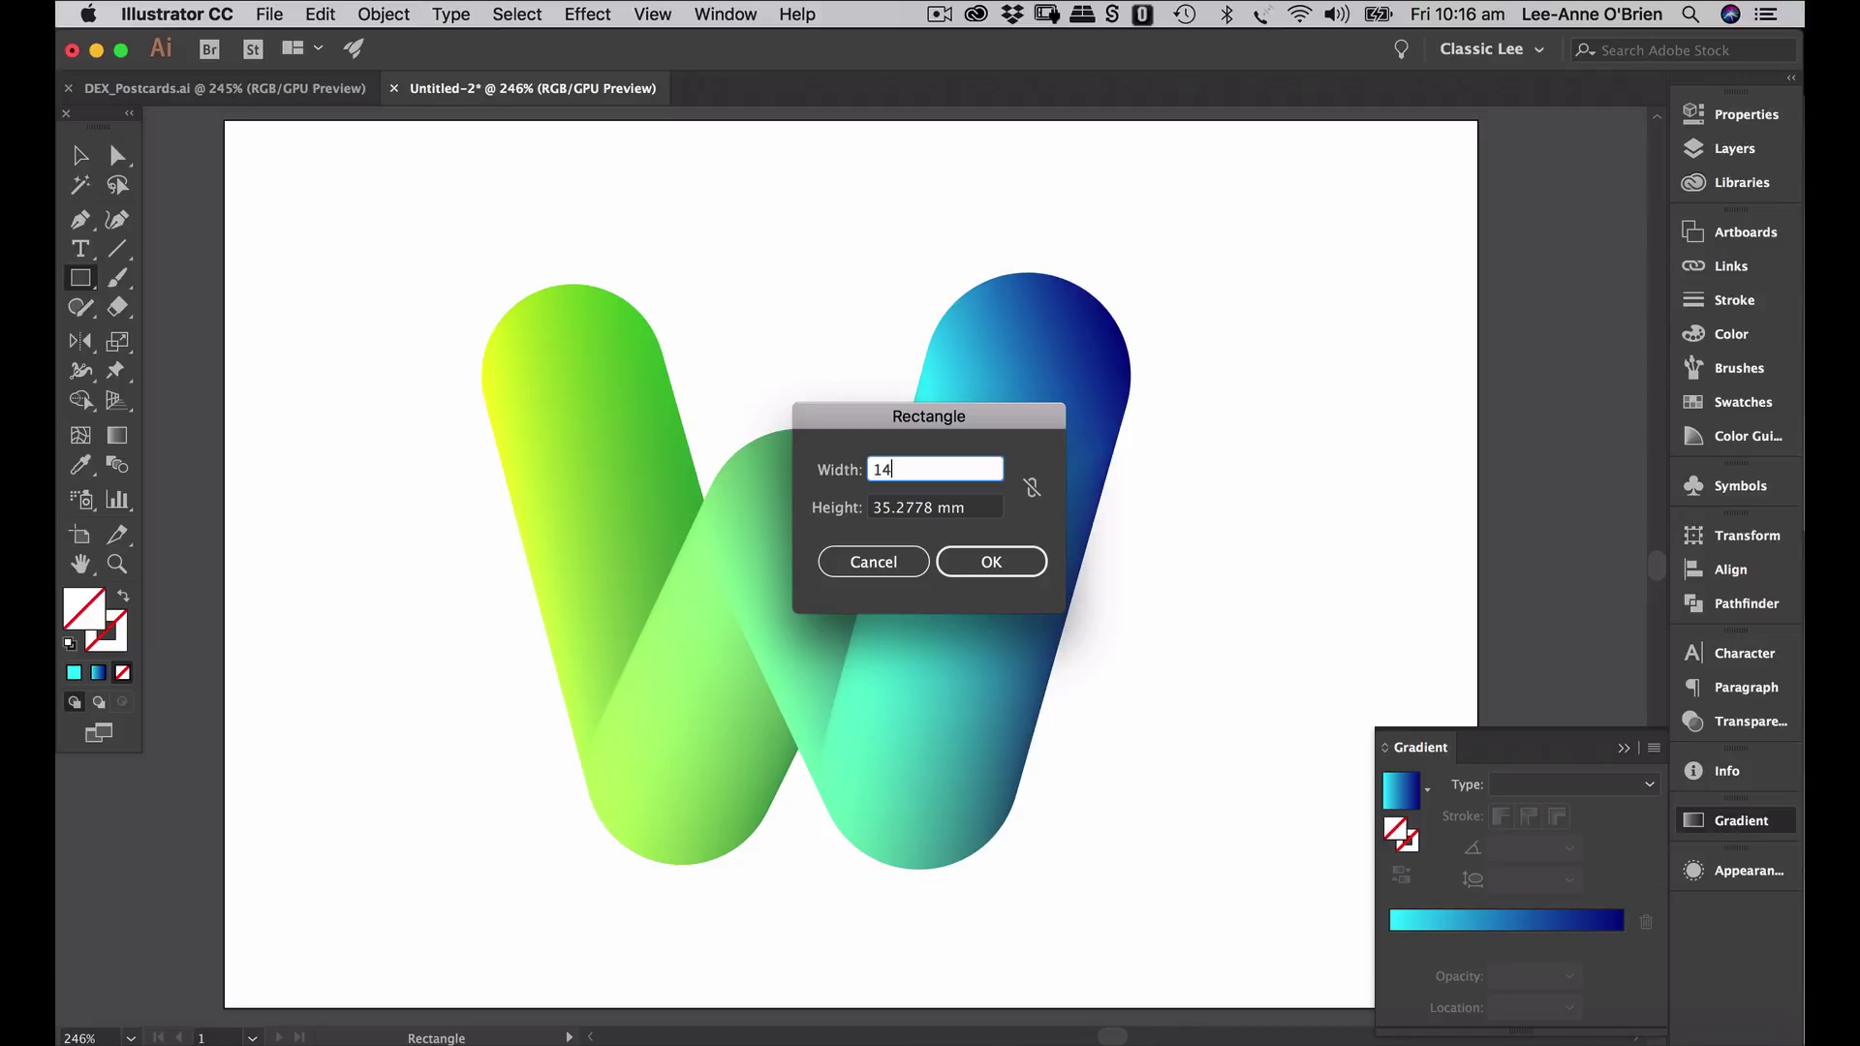
text(8)
key(Tab)
text(1)
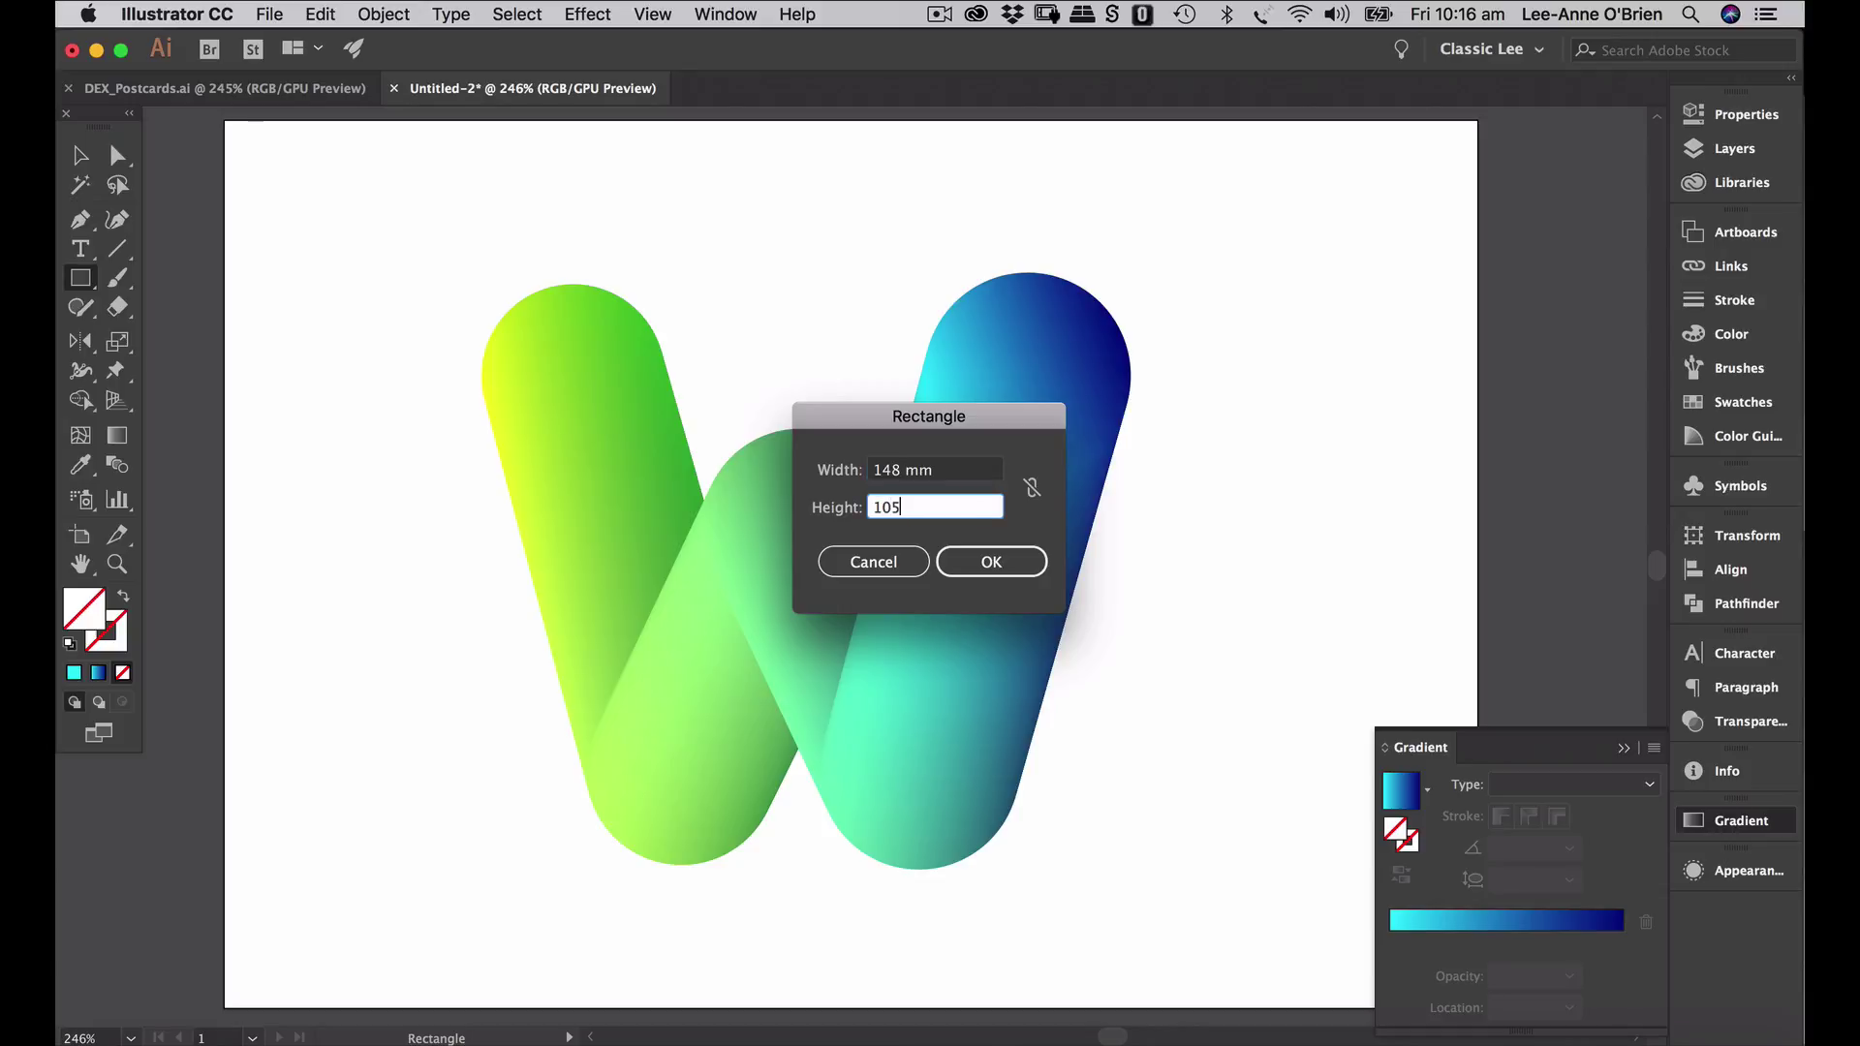
key(Return)
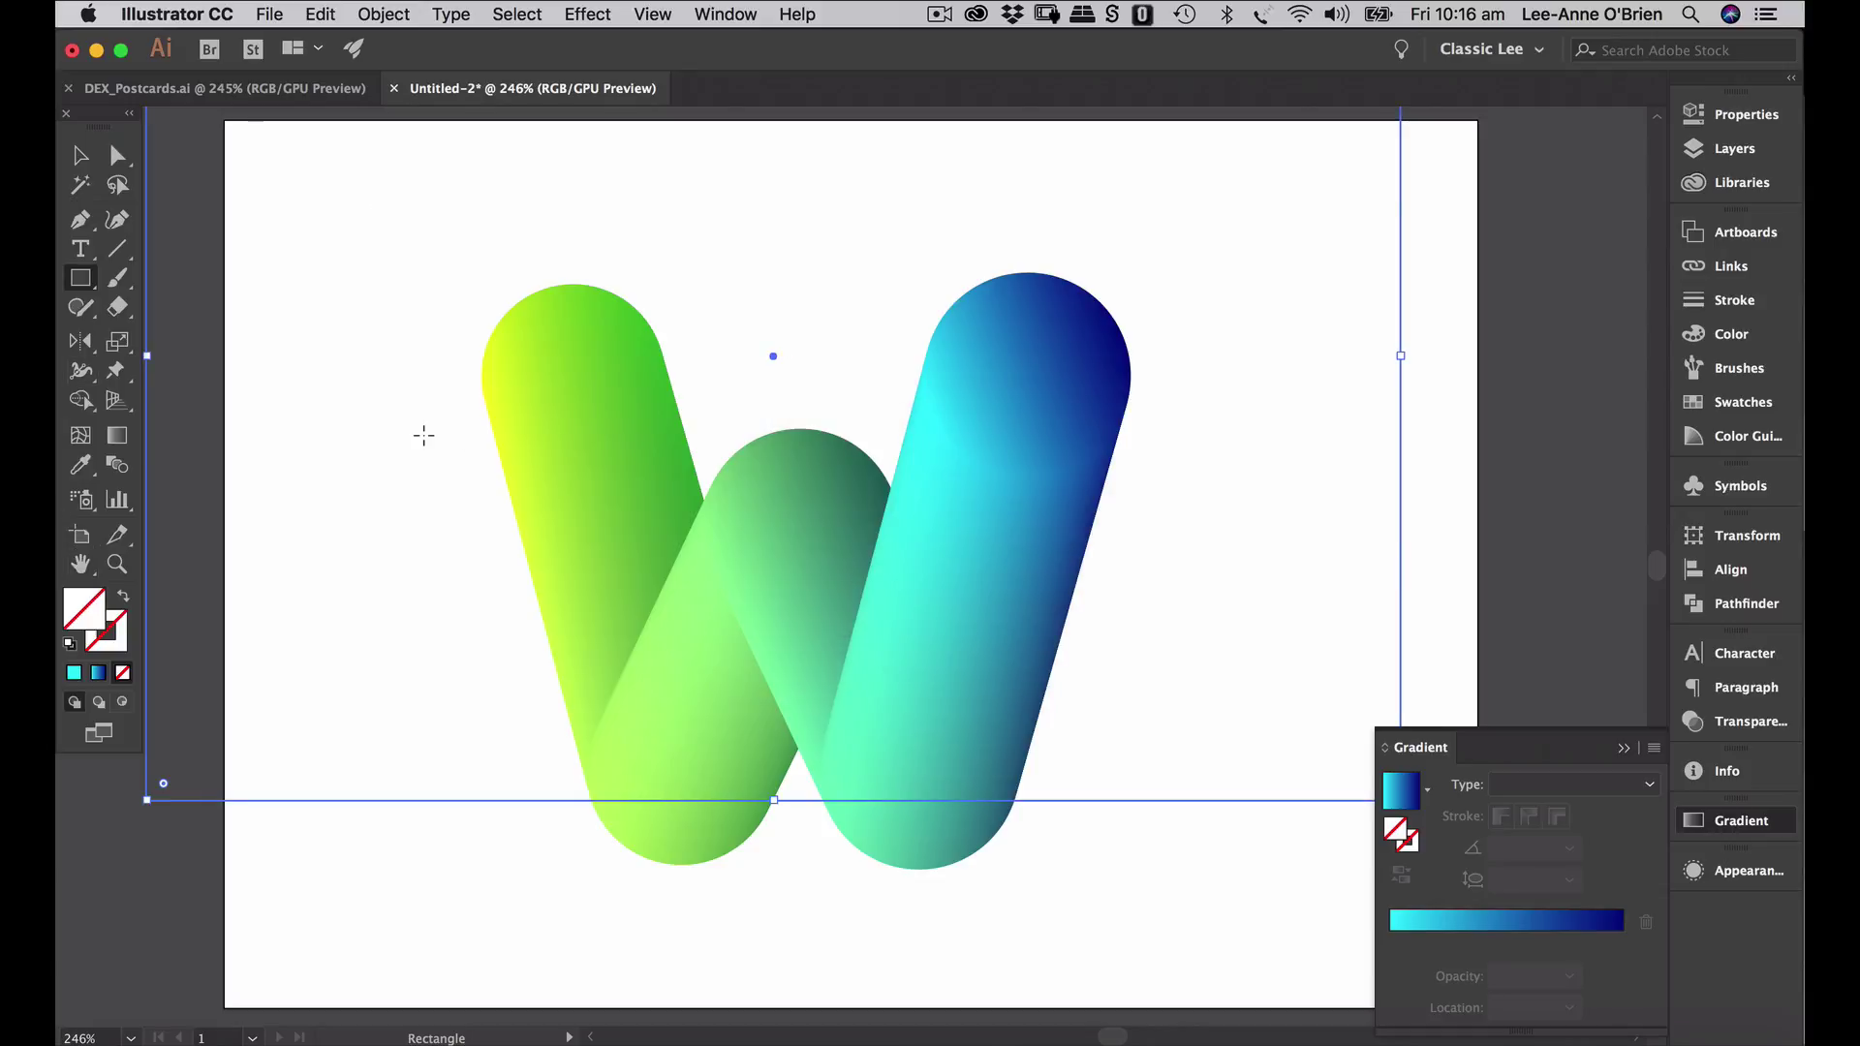
- Centre the new rectangle vertically and horizontally on the artboard
click(1730, 570)
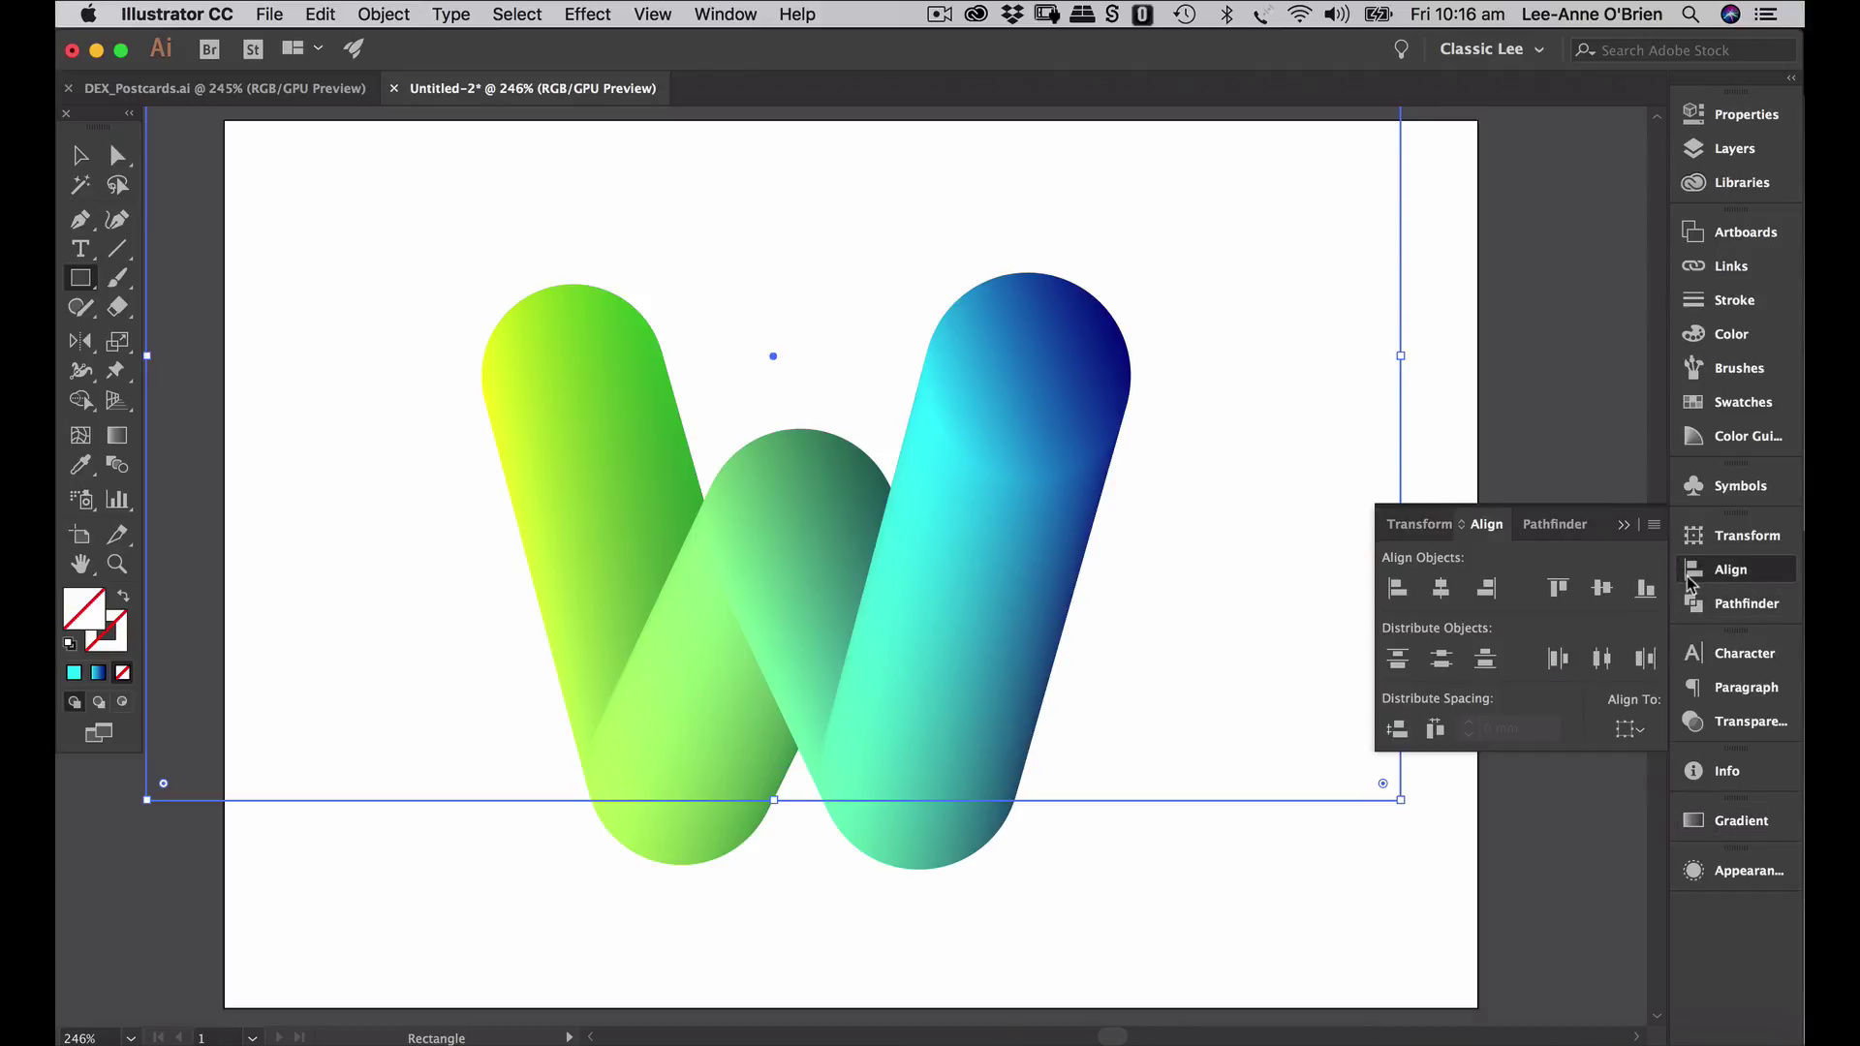
click(1637, 738)
click(1662, 814)
click(1602, 591)
click(1441, 588)
- Fill the rectangle with the cyan-to-navy linear gradient and send it to the back behind the W
click(1741, 823)
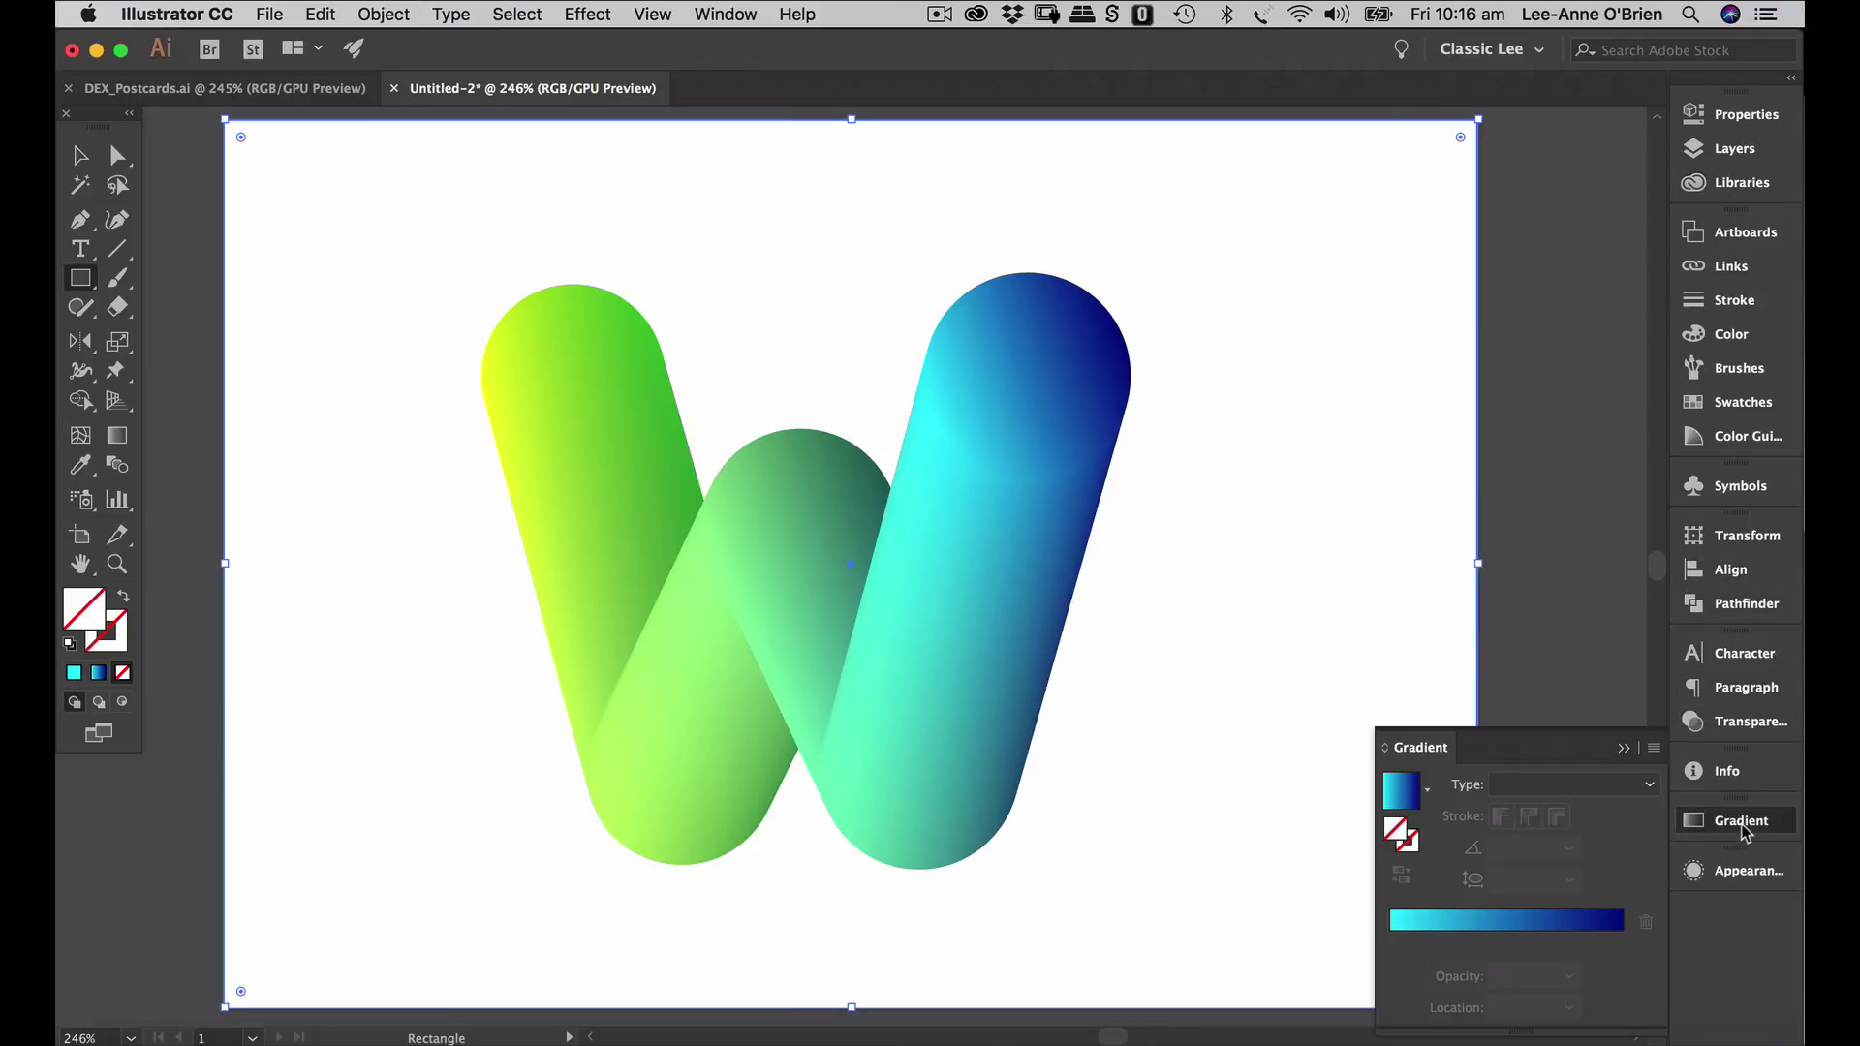
click(1413, 792)
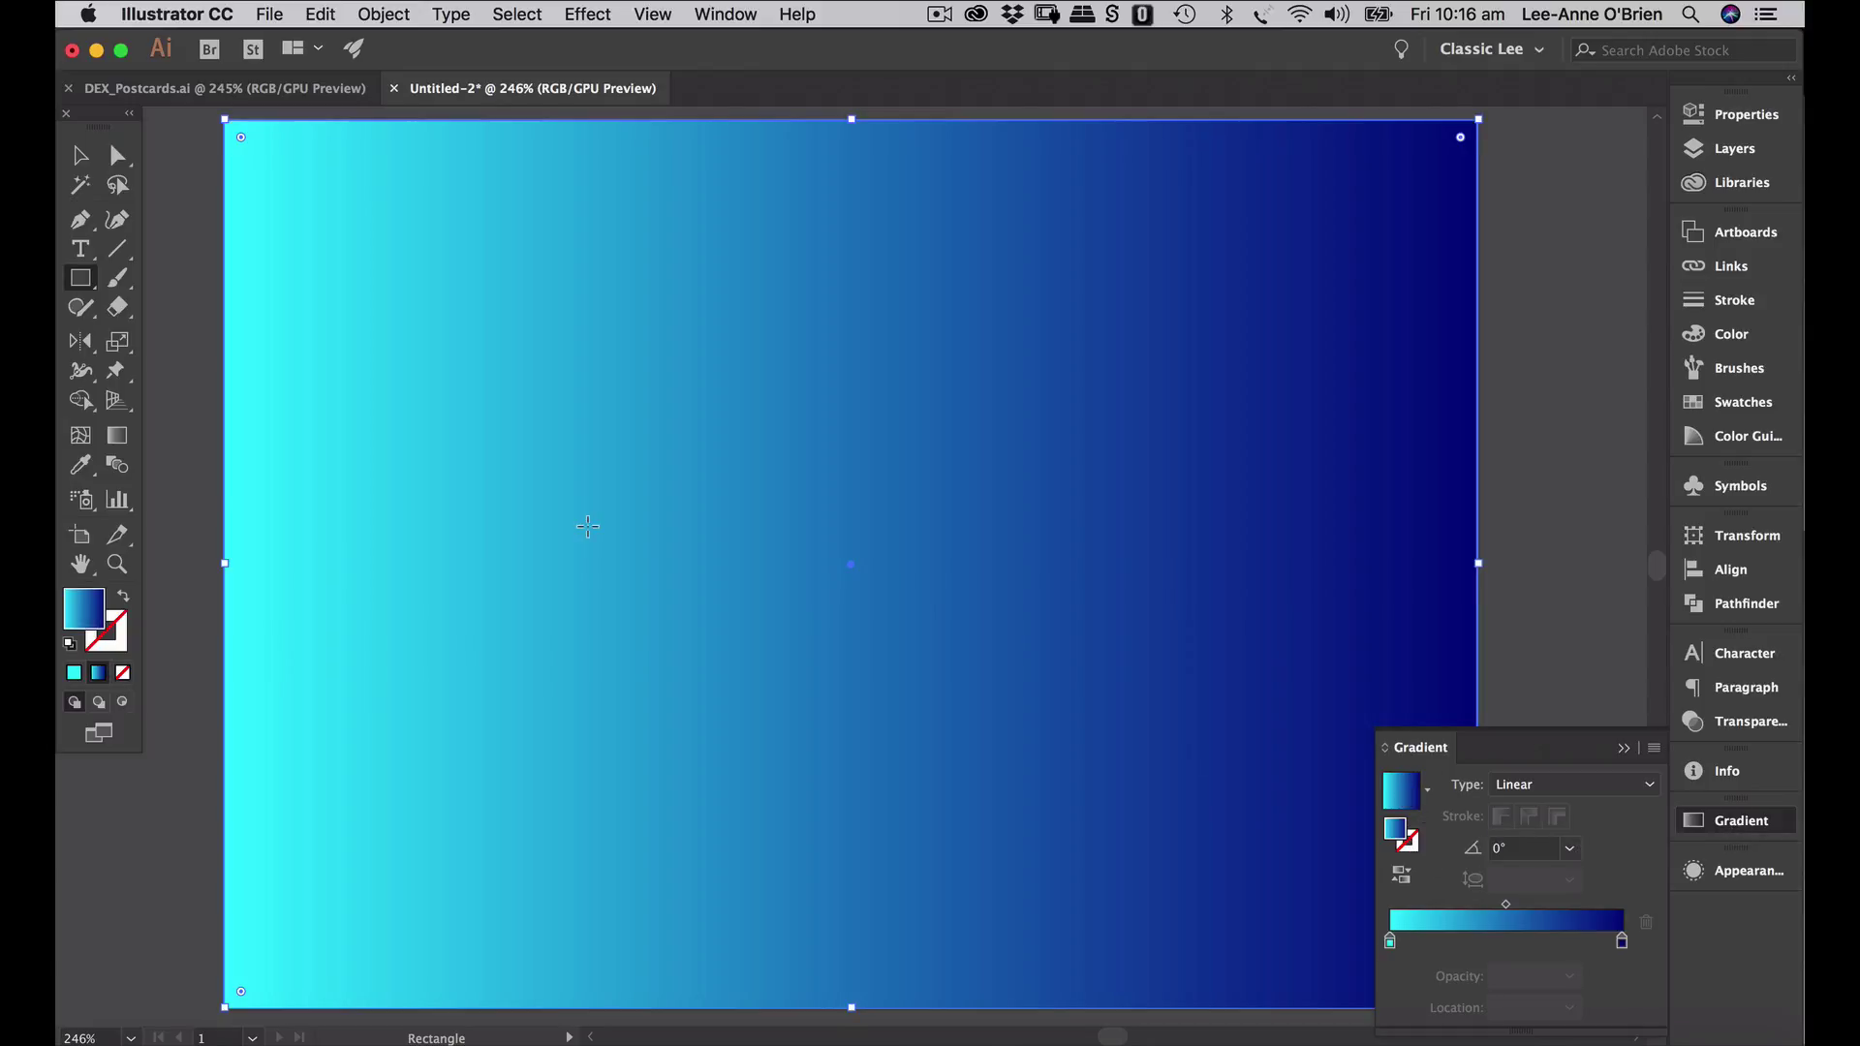
key(super)
key(super+shift+bracketleft)
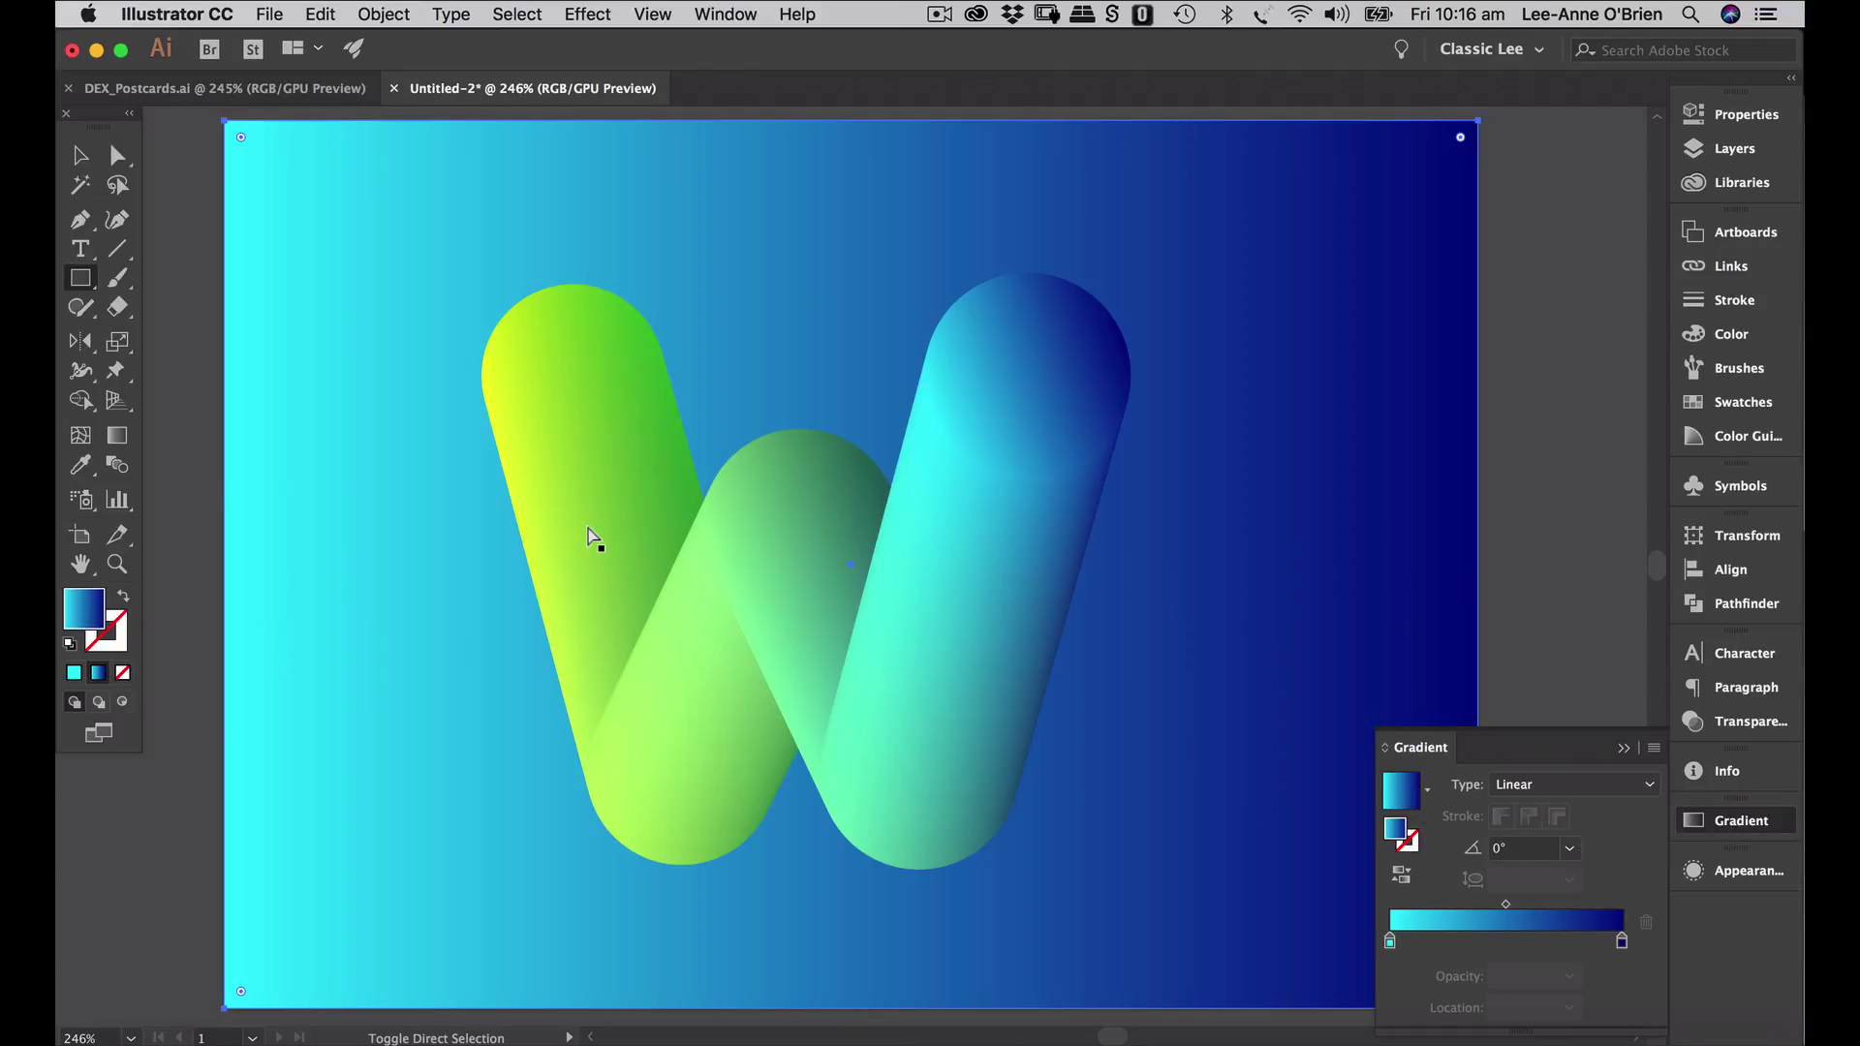
- Recolour the navy stop of the background gradient to magenta by setting its red value to 255 and raising its blue value
double_click(1623, 942)
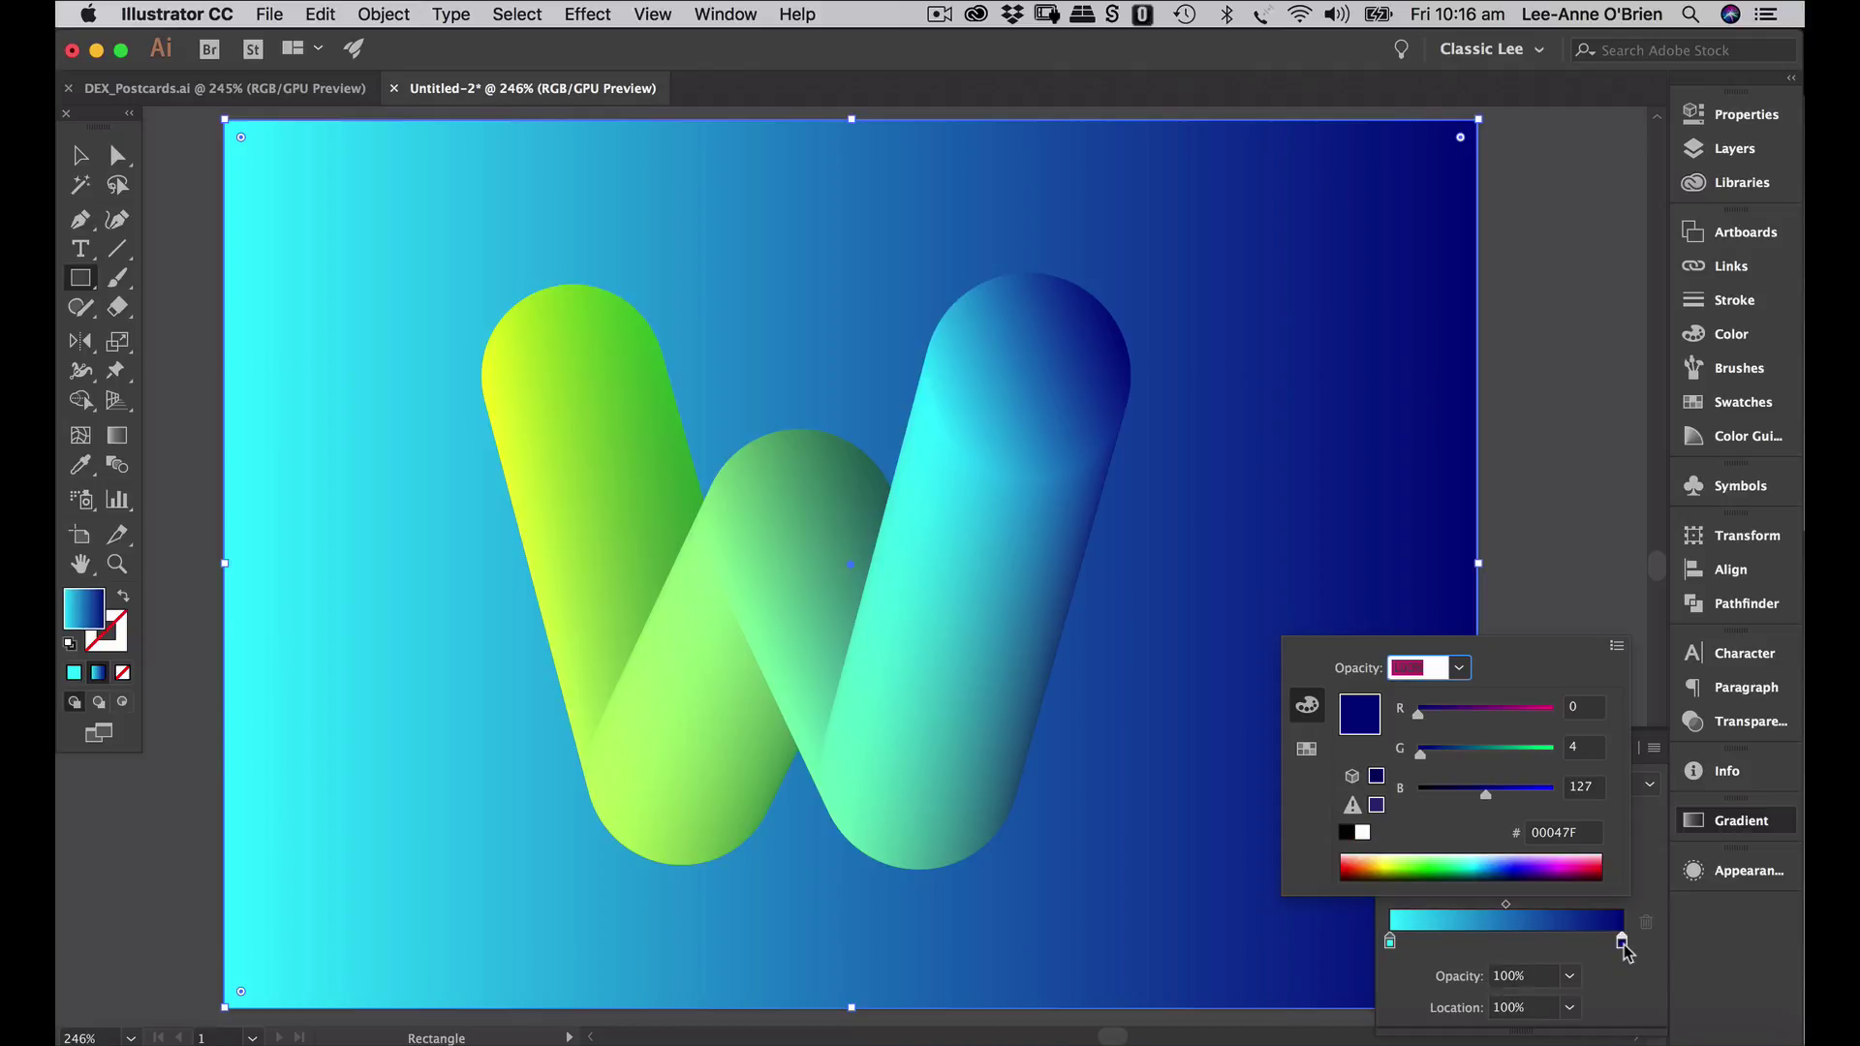
drag(1418, 715, 1579, 714)
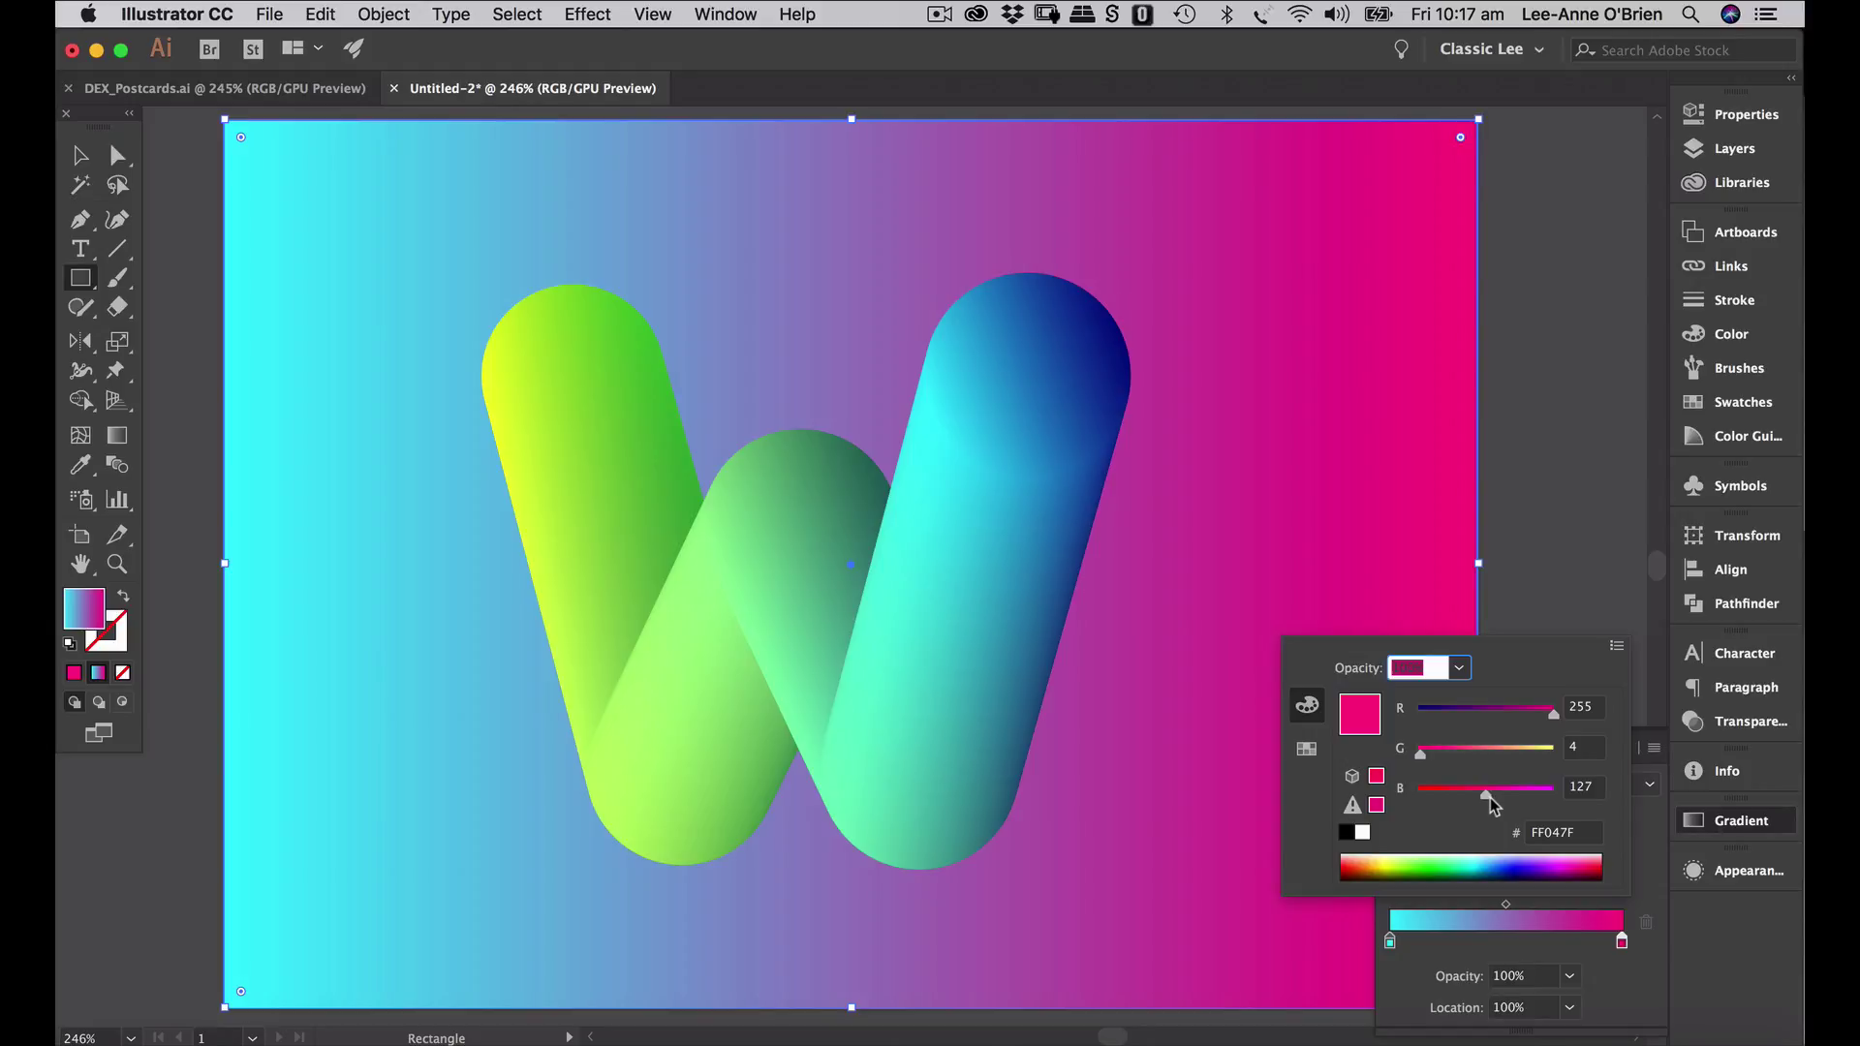
drag(1490, 798, 1519, 796)
click(1570, 634)
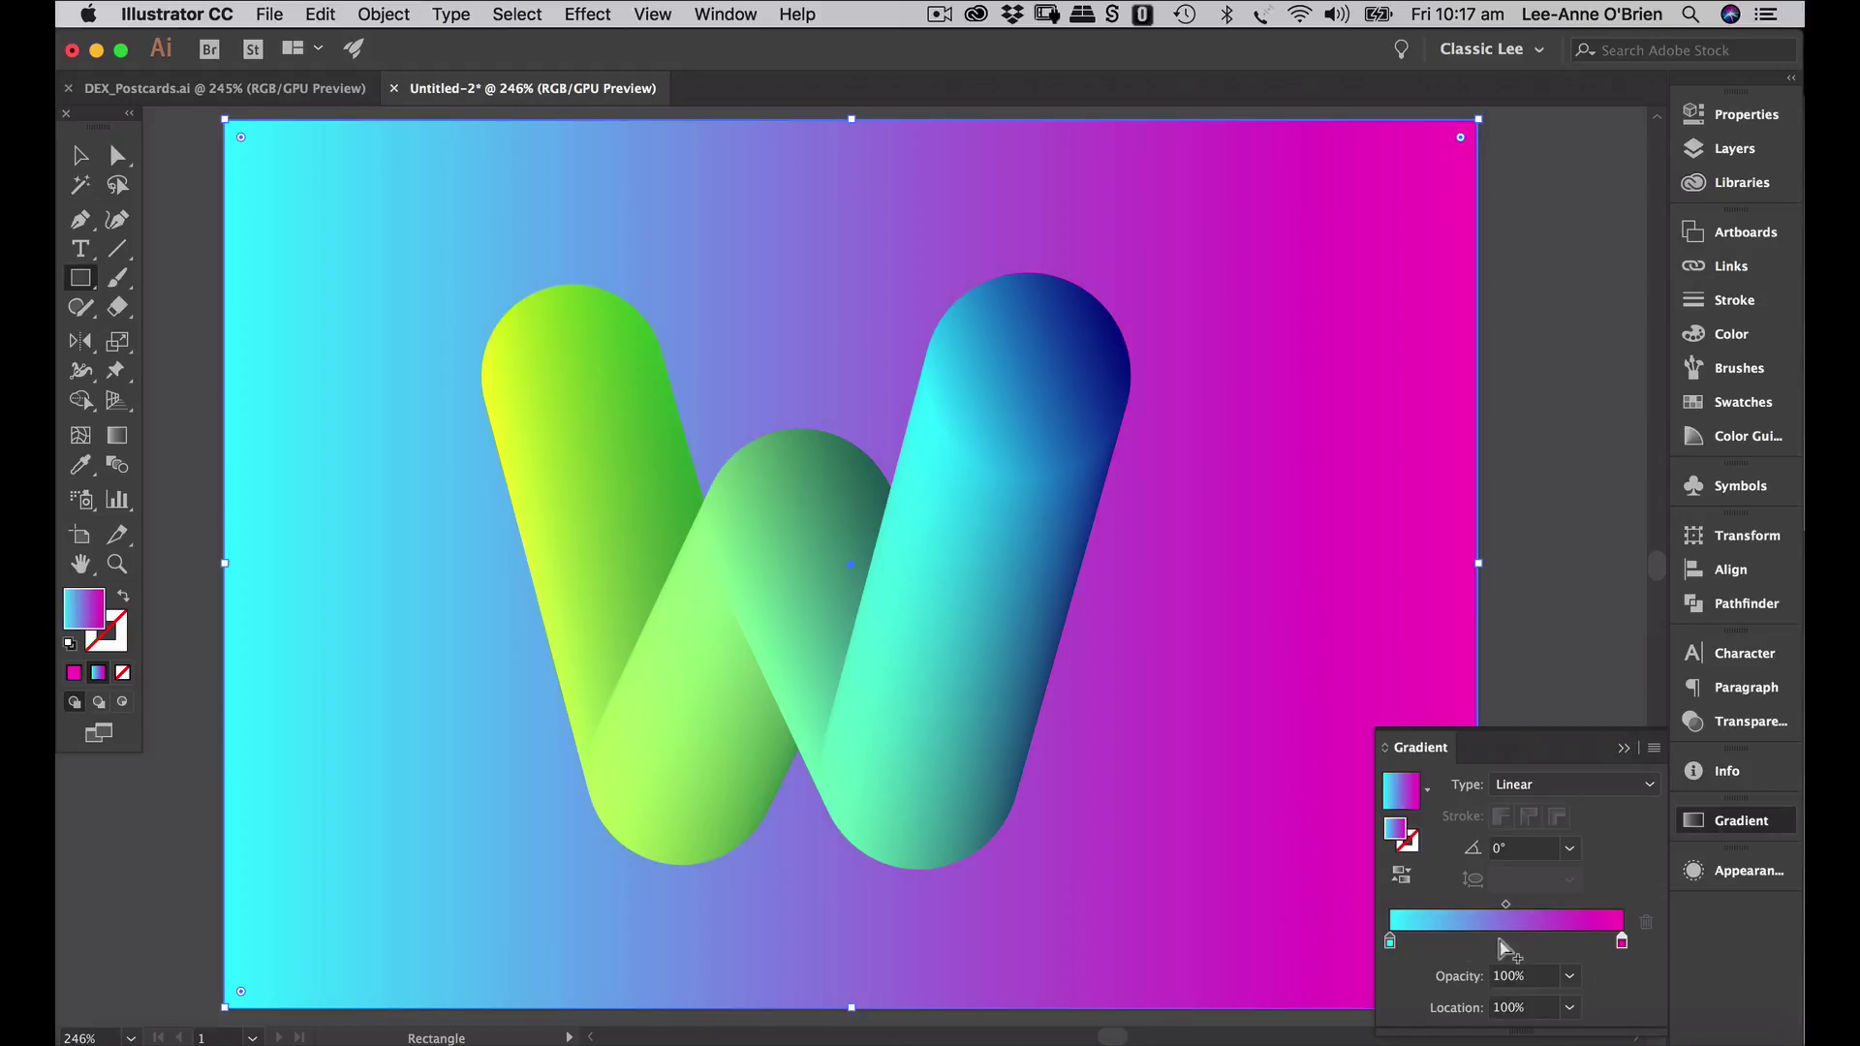
- Change the cyan stop of the background gradient to the red EB000E
double_click(1390, 941)
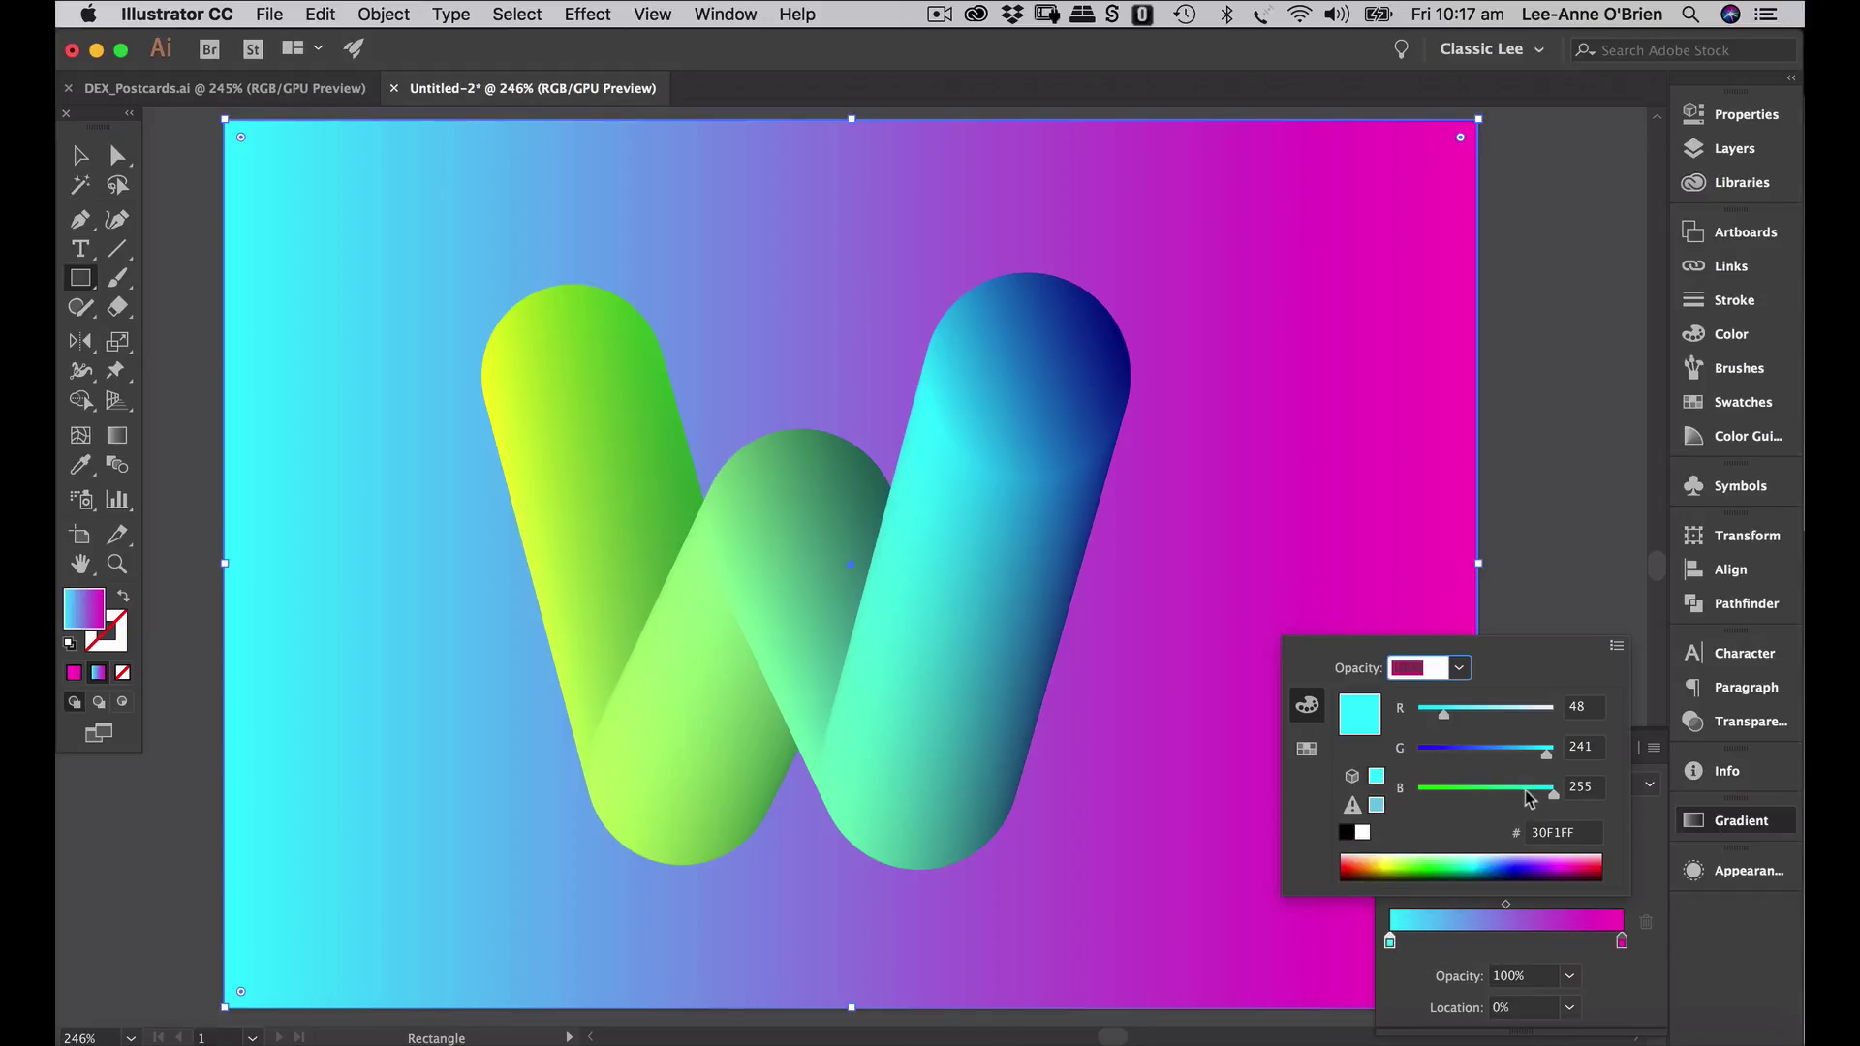
click(1602, 864)
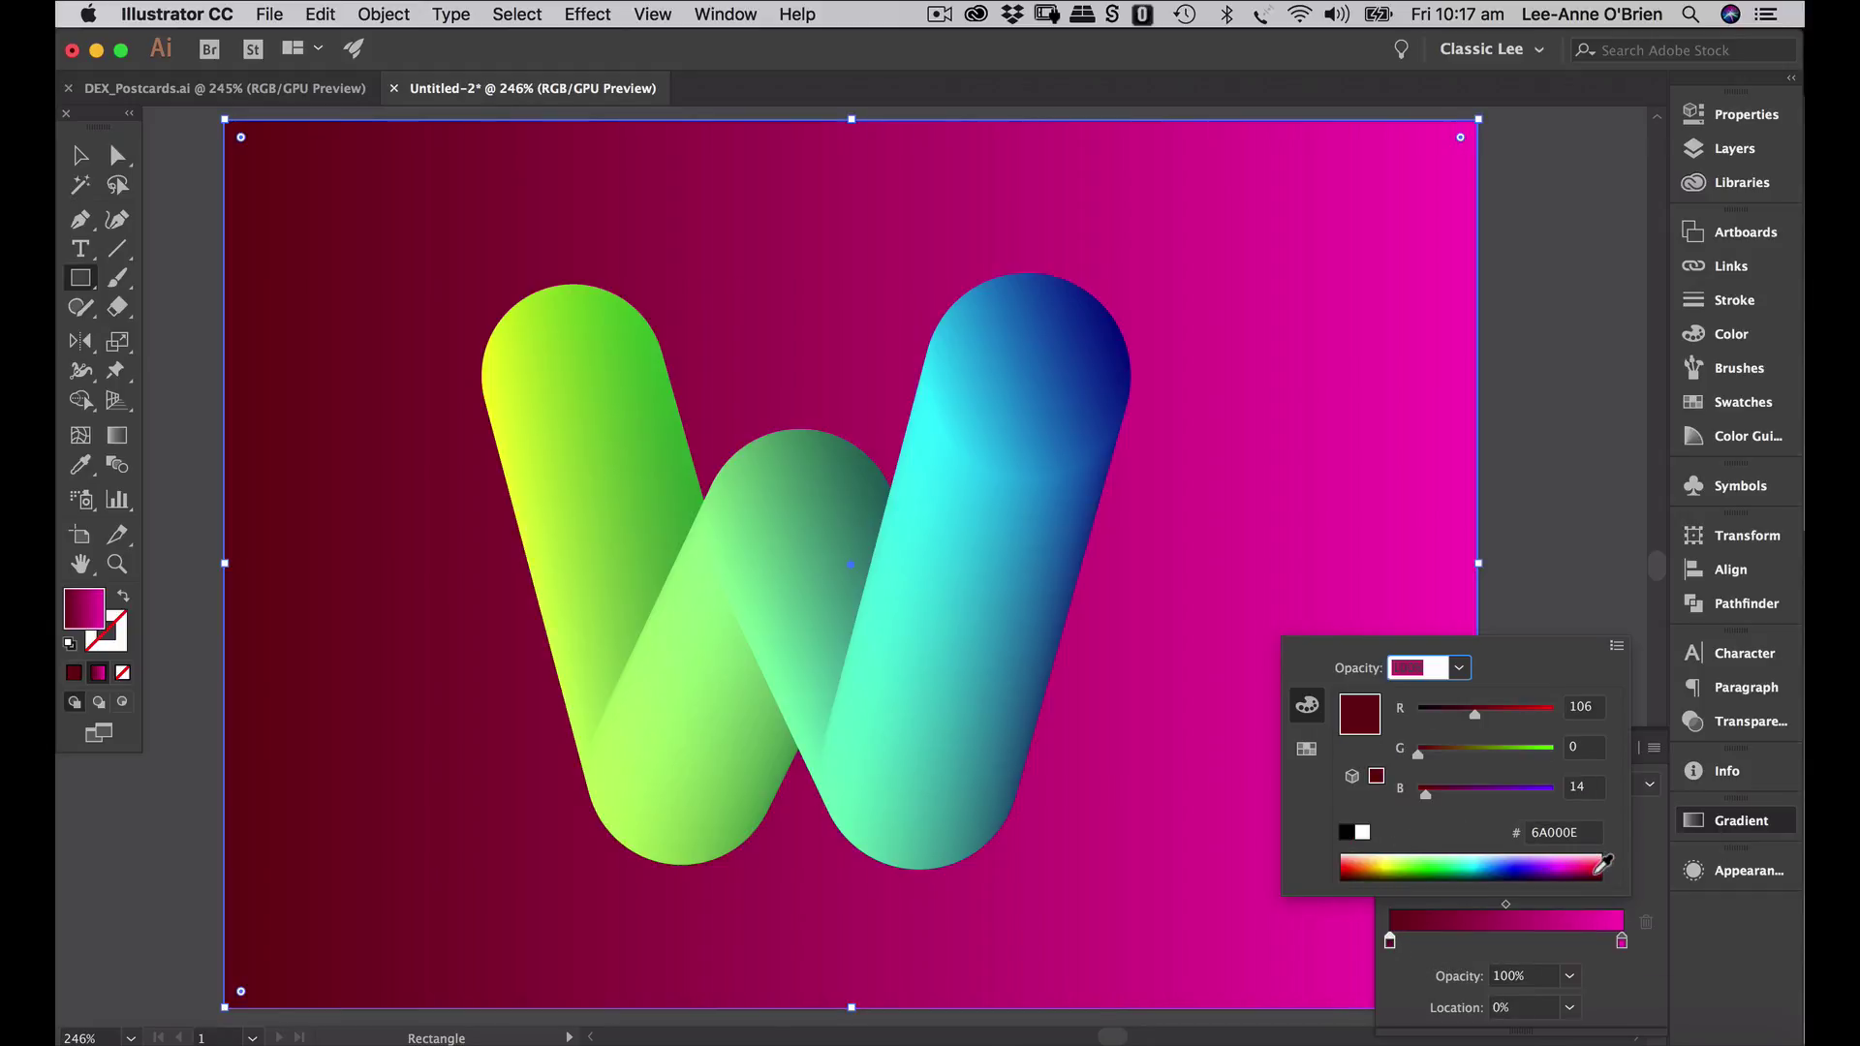
drag(1480, 723, 1543, 715)
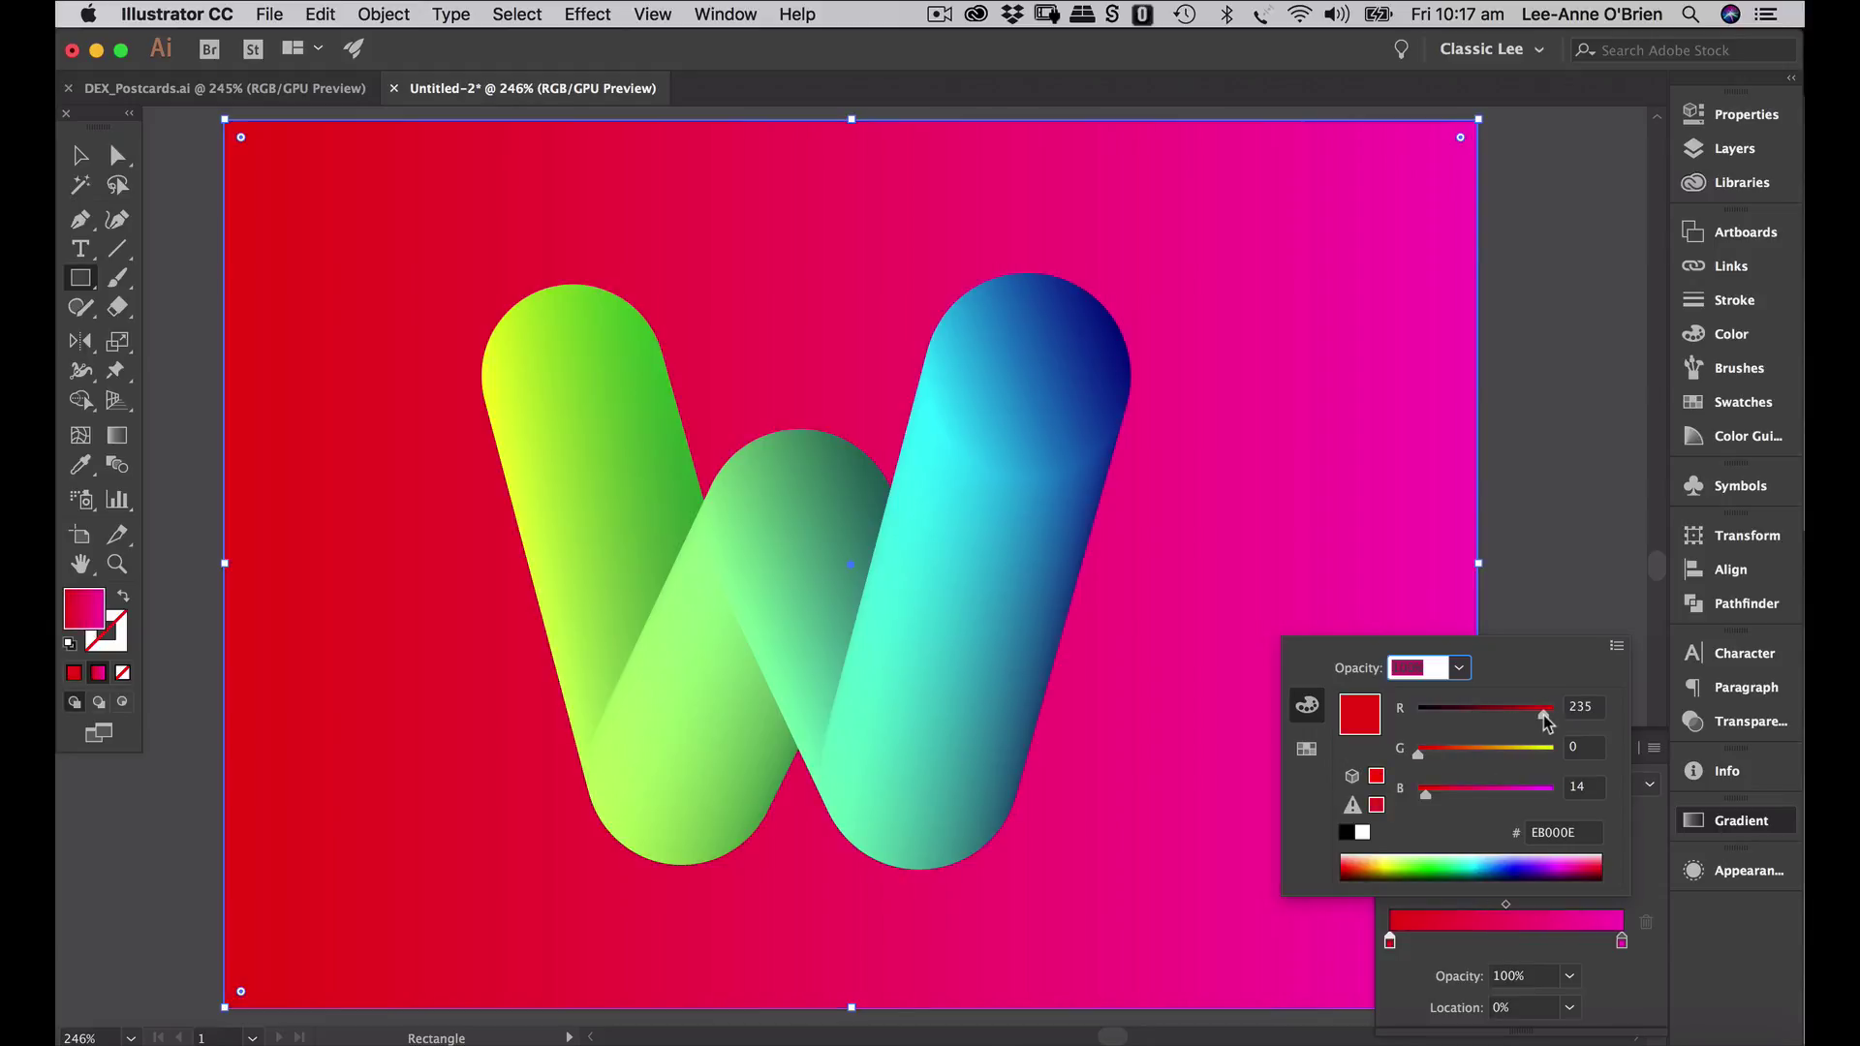
click(1556, 628)
- Set the background gradient's angle to 120°
click(1523, 851)
text(1)
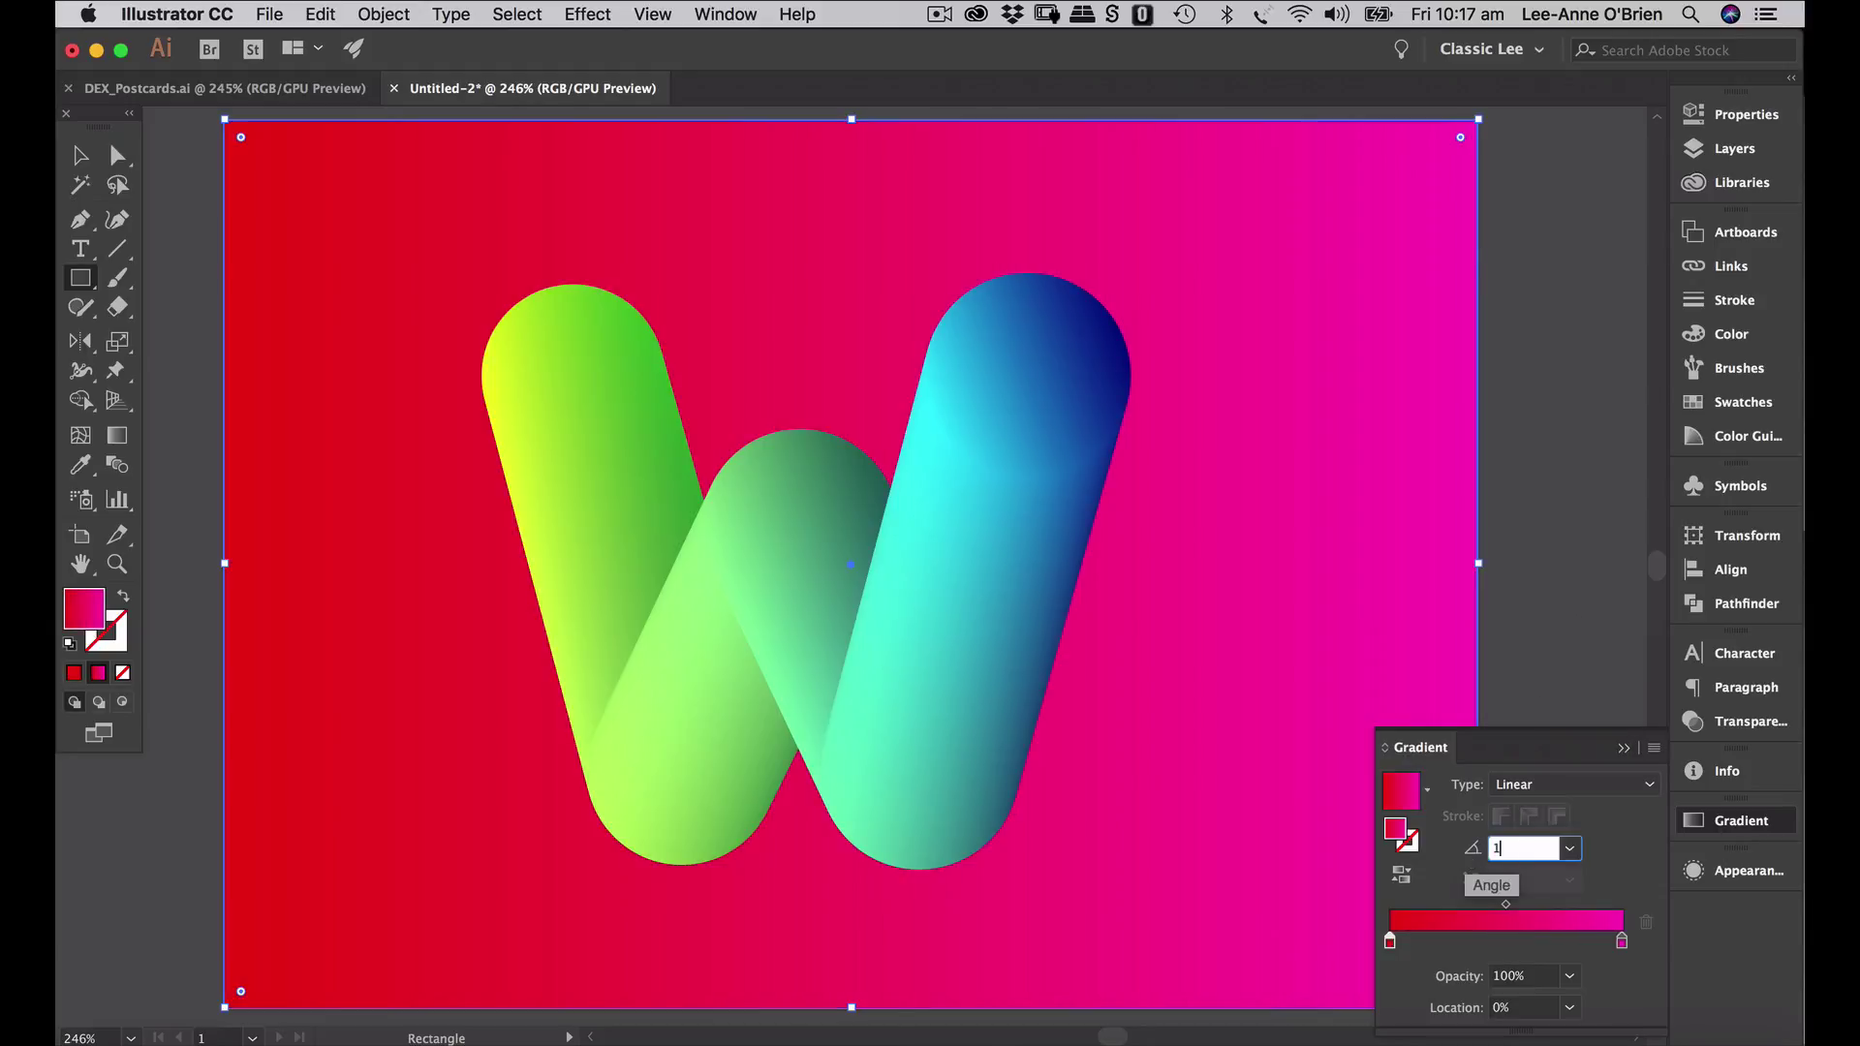
text(20)
key(Return)
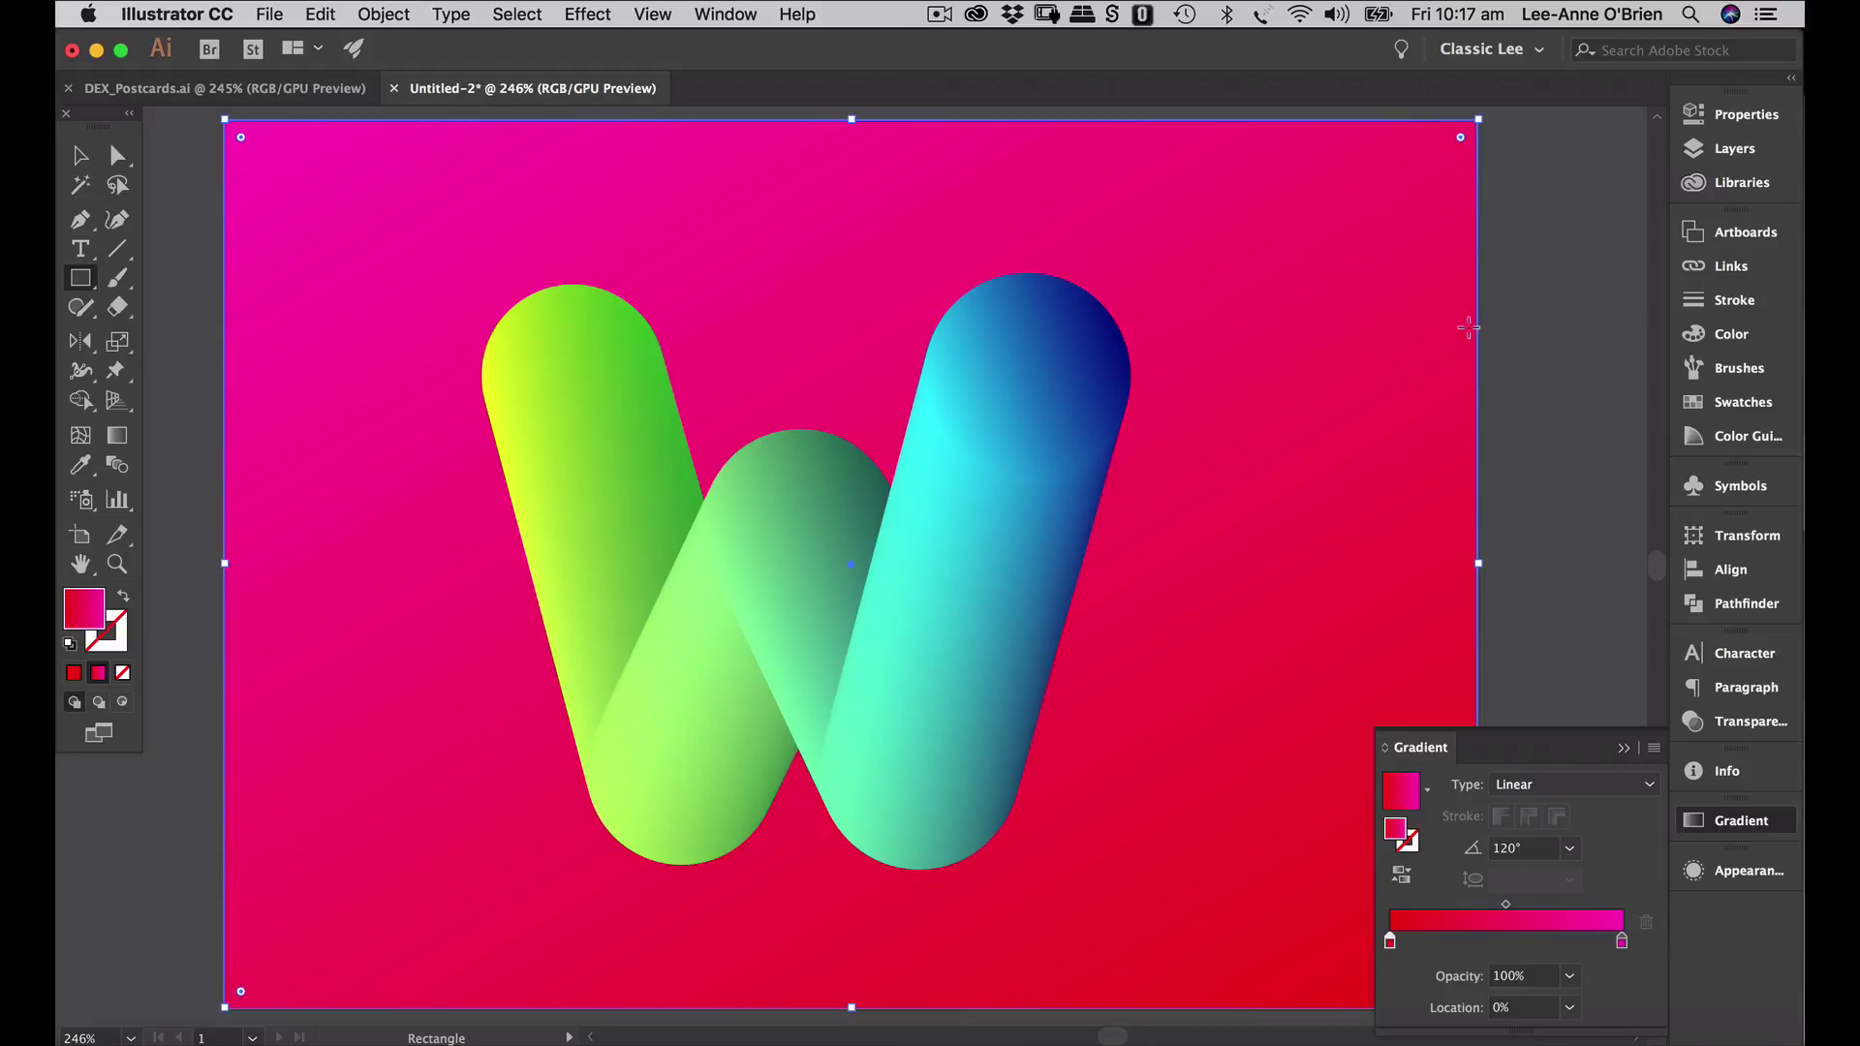
- Shift the red stop of the background gradient towards crimson by raising its blue value to about 72
double_click(1391, 942)
drag(1544, 788, 1463, 796)
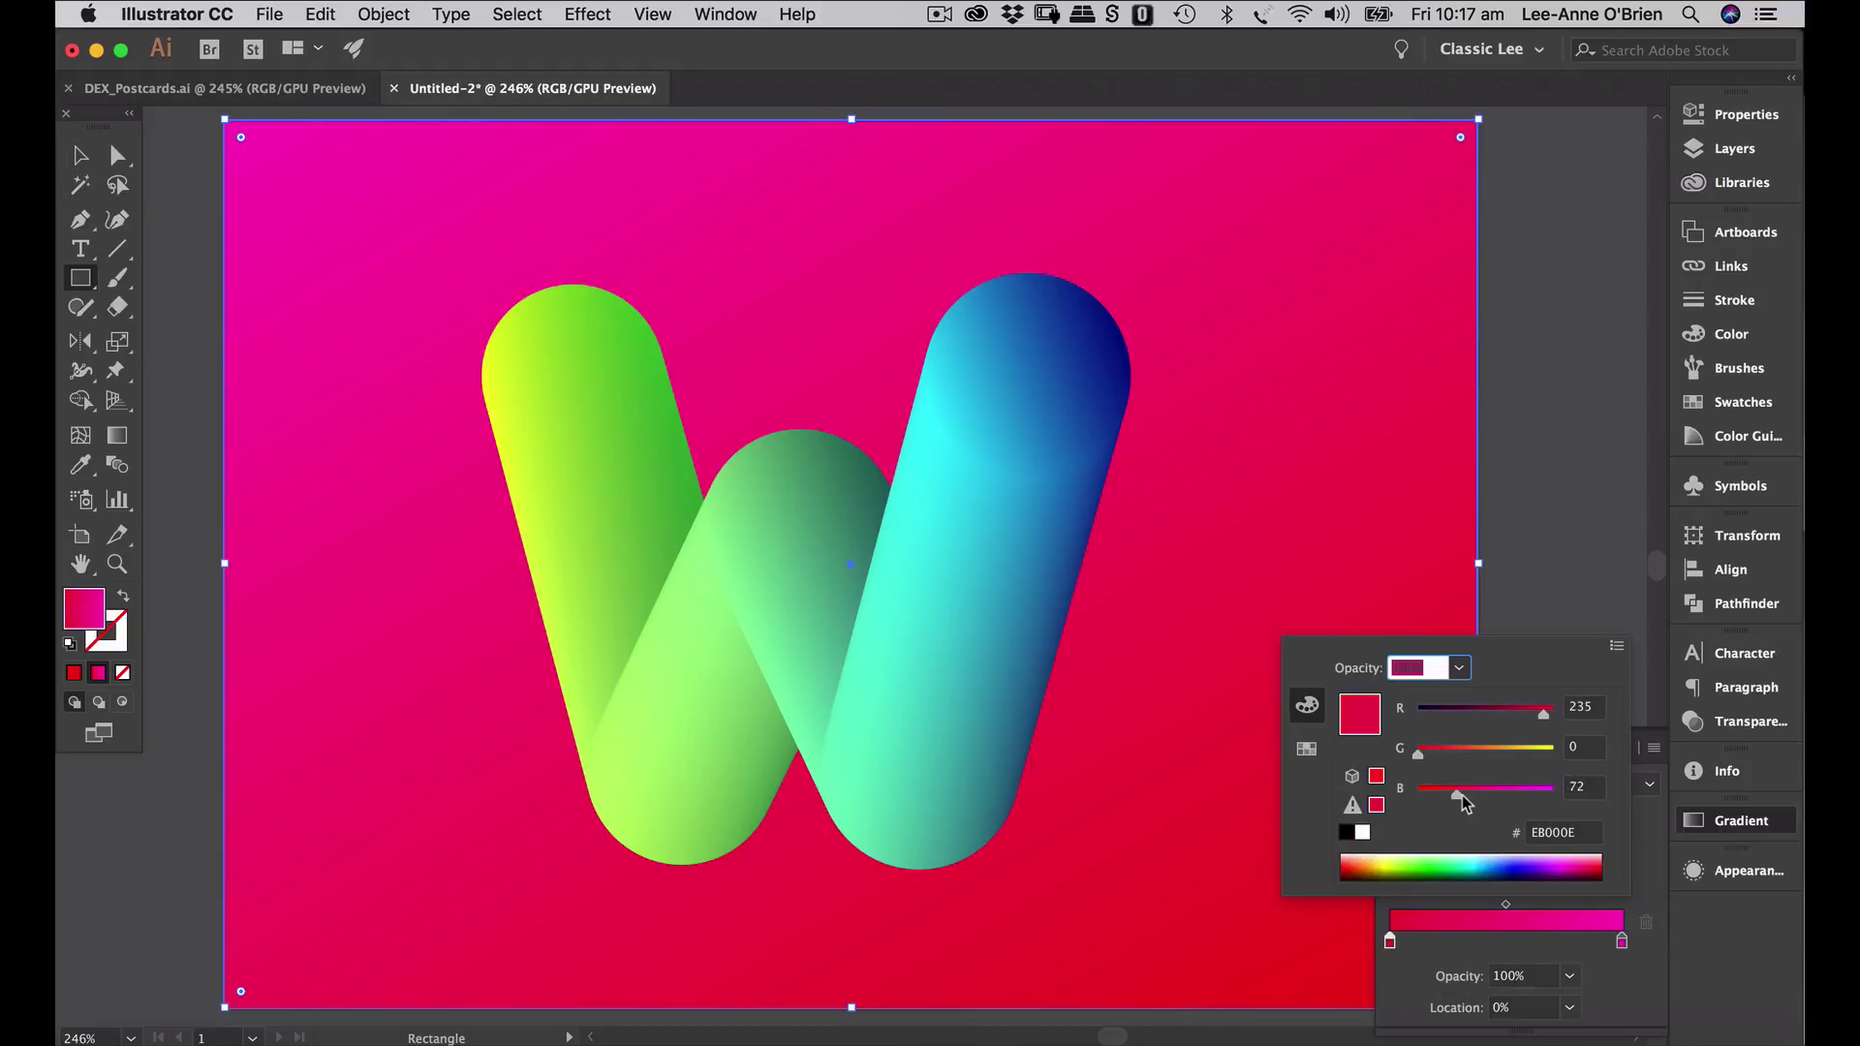
click(1534, 516)
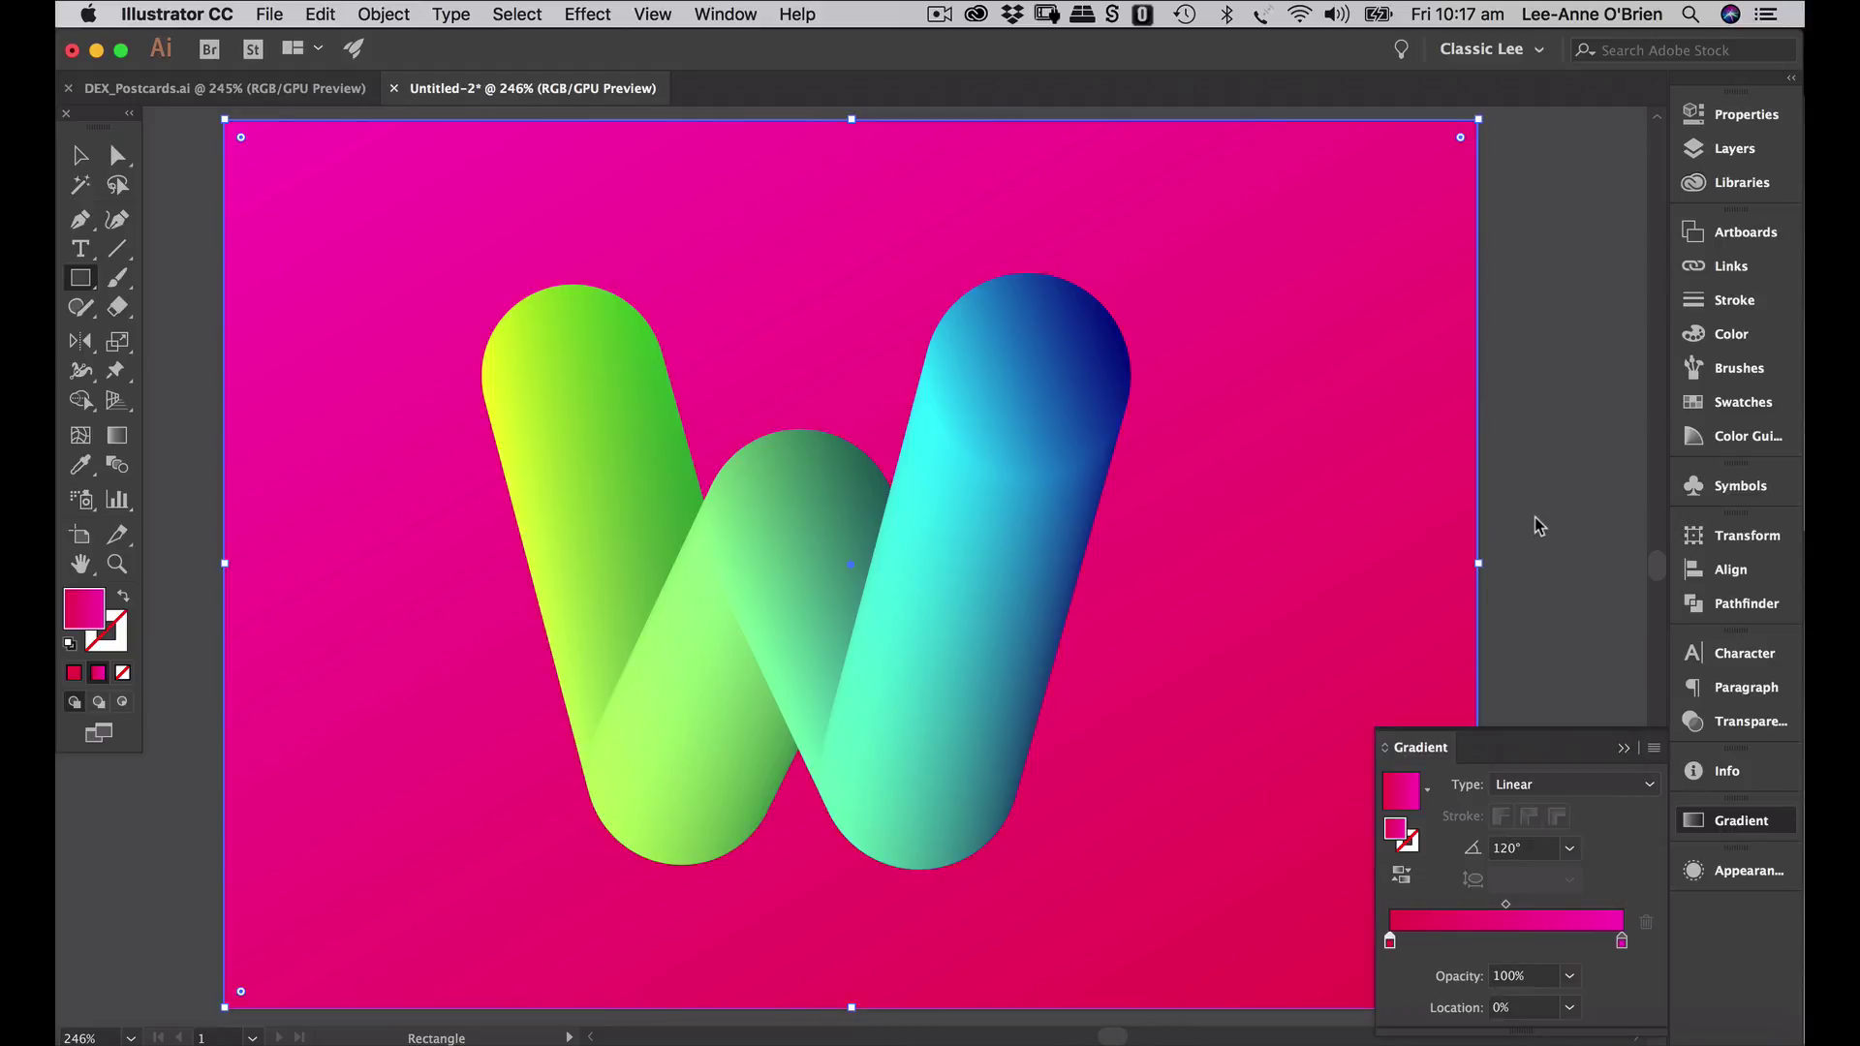
- Deselect the background rectangle and hide the gradient settings to leave the artwork in clear view
click(1550, 608)
click(872, 570)
click(76, 163)
click(167, 217)
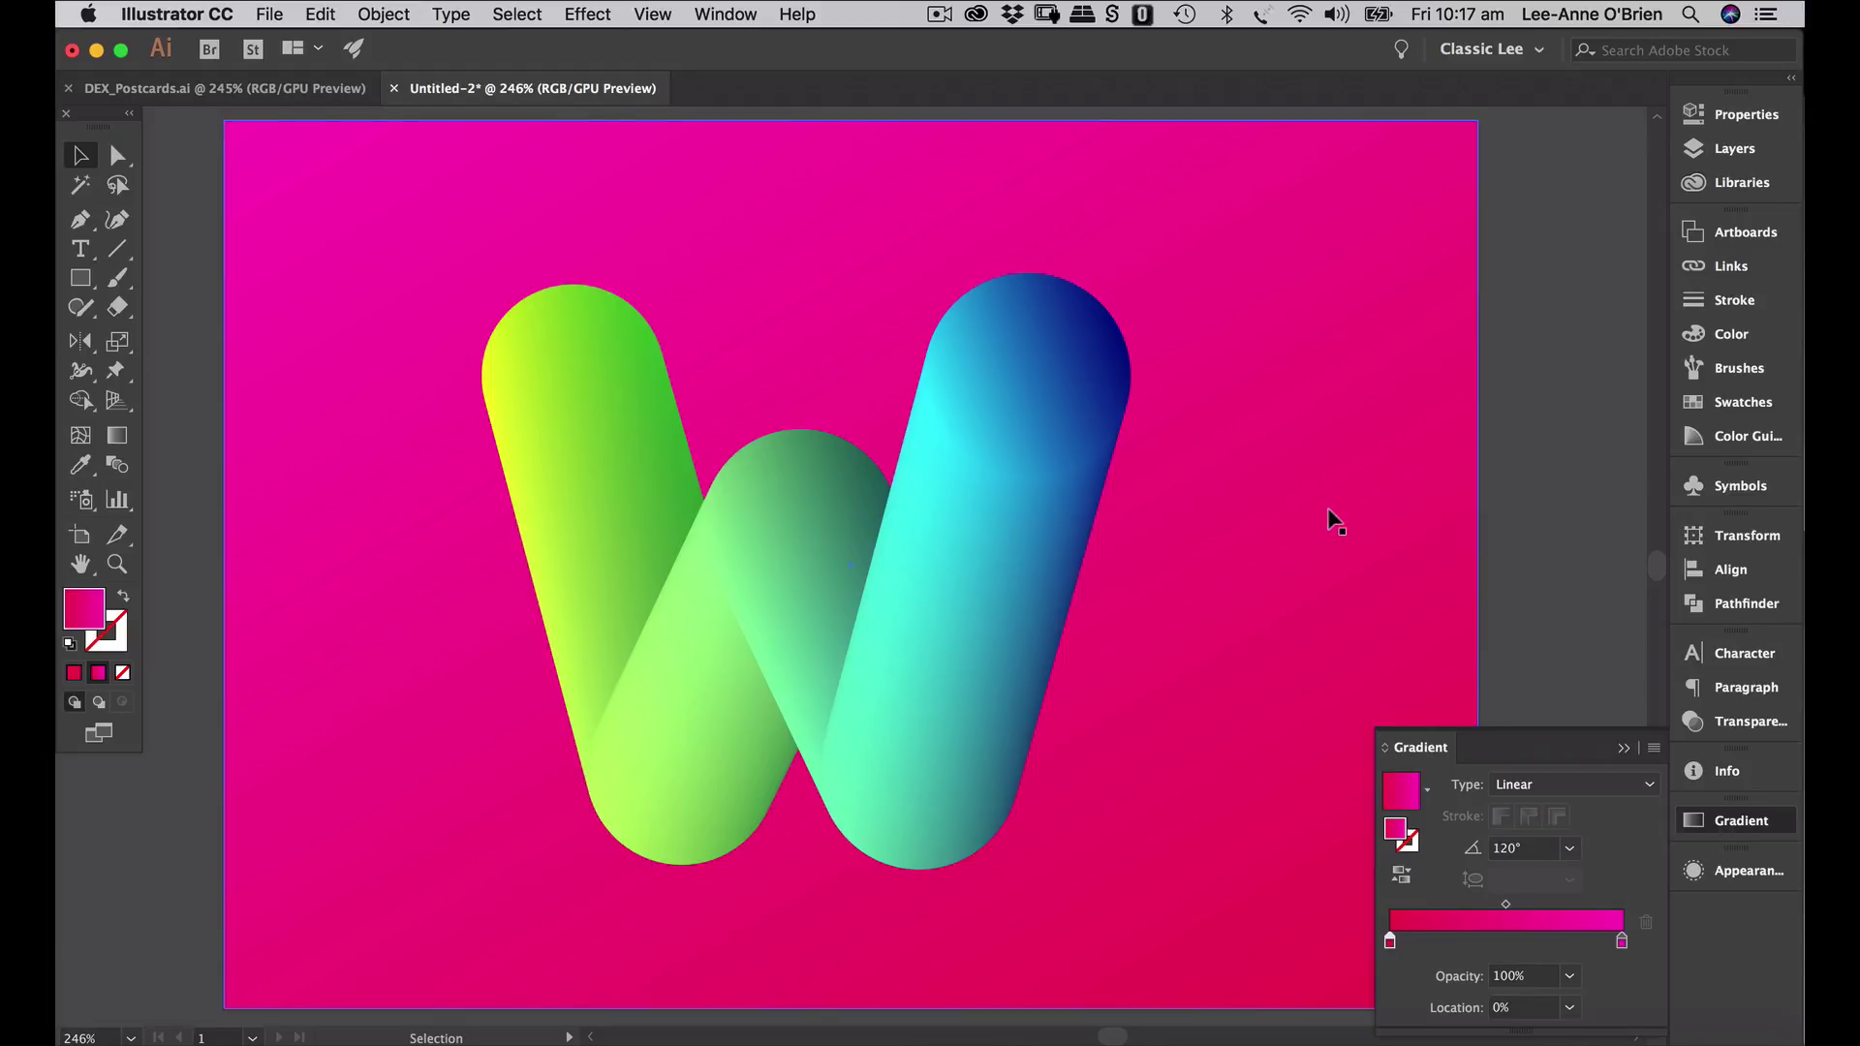
click(1625, 749)
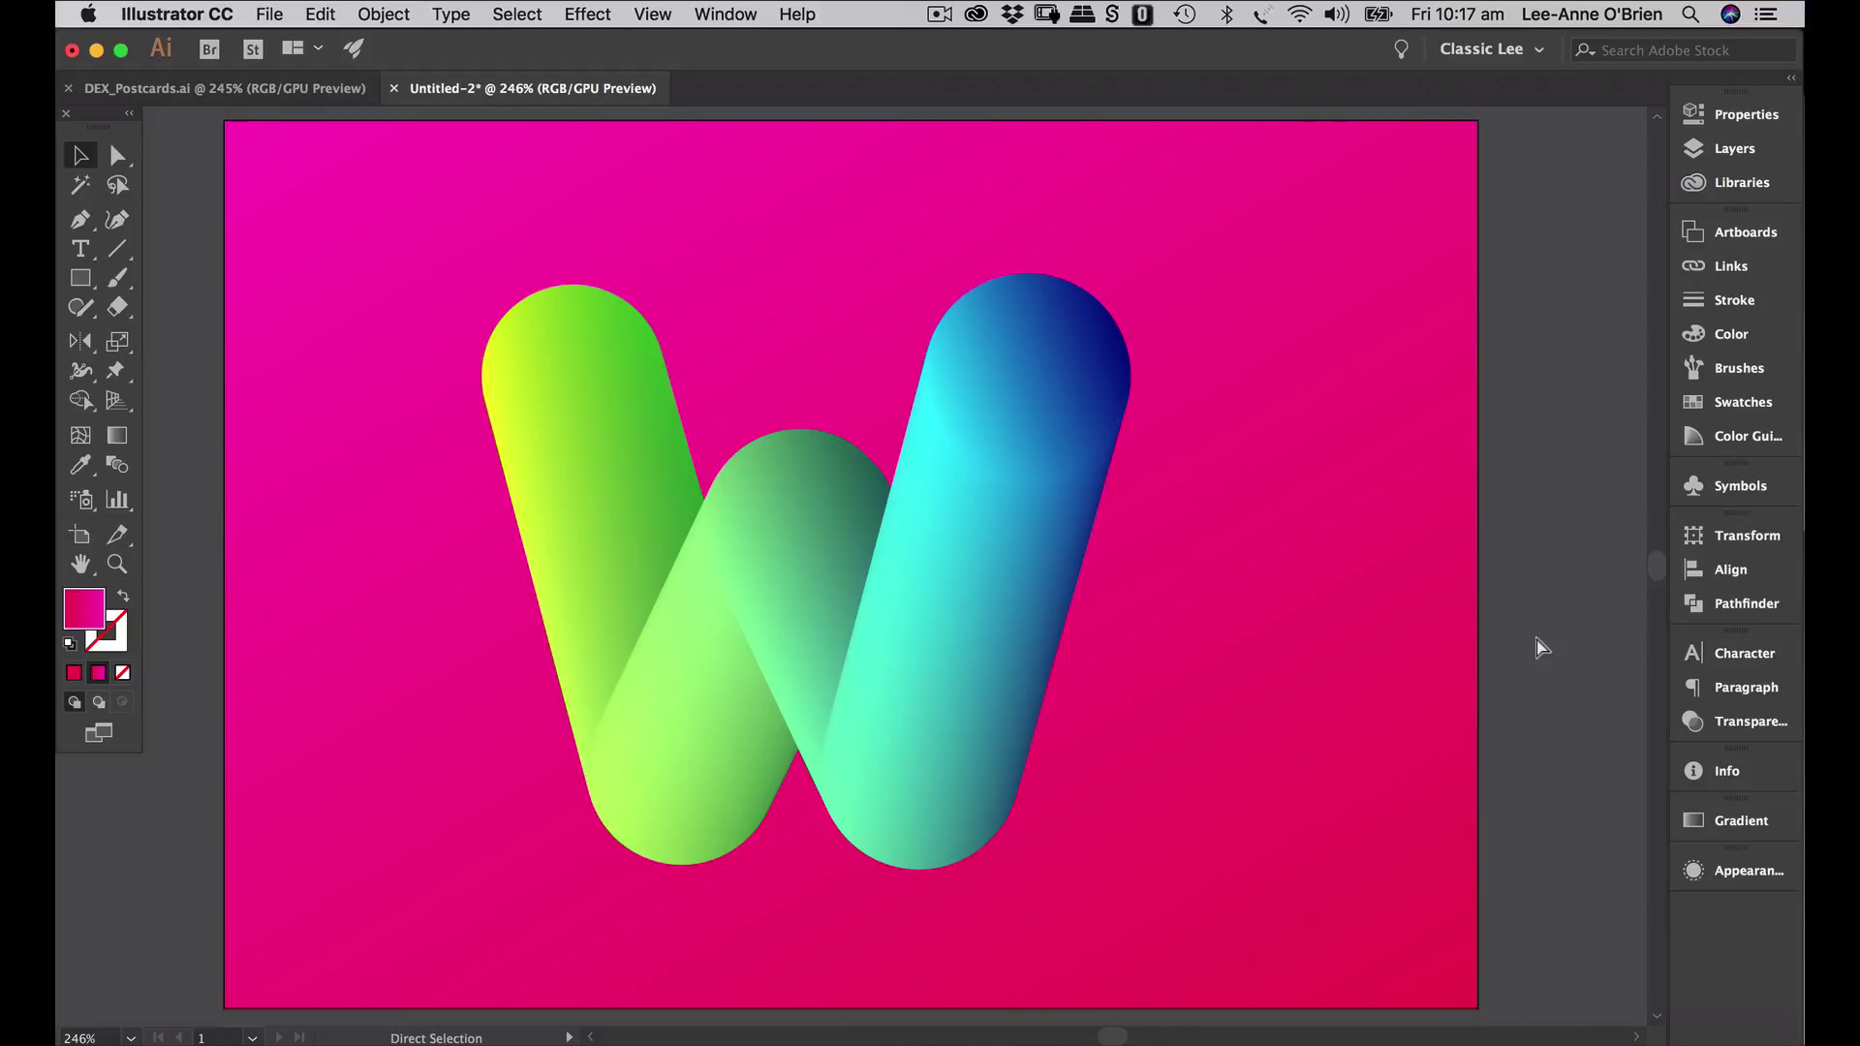
- Move the W blend off the artboard onto the pasteboard beside its right edge
key(super+minus)
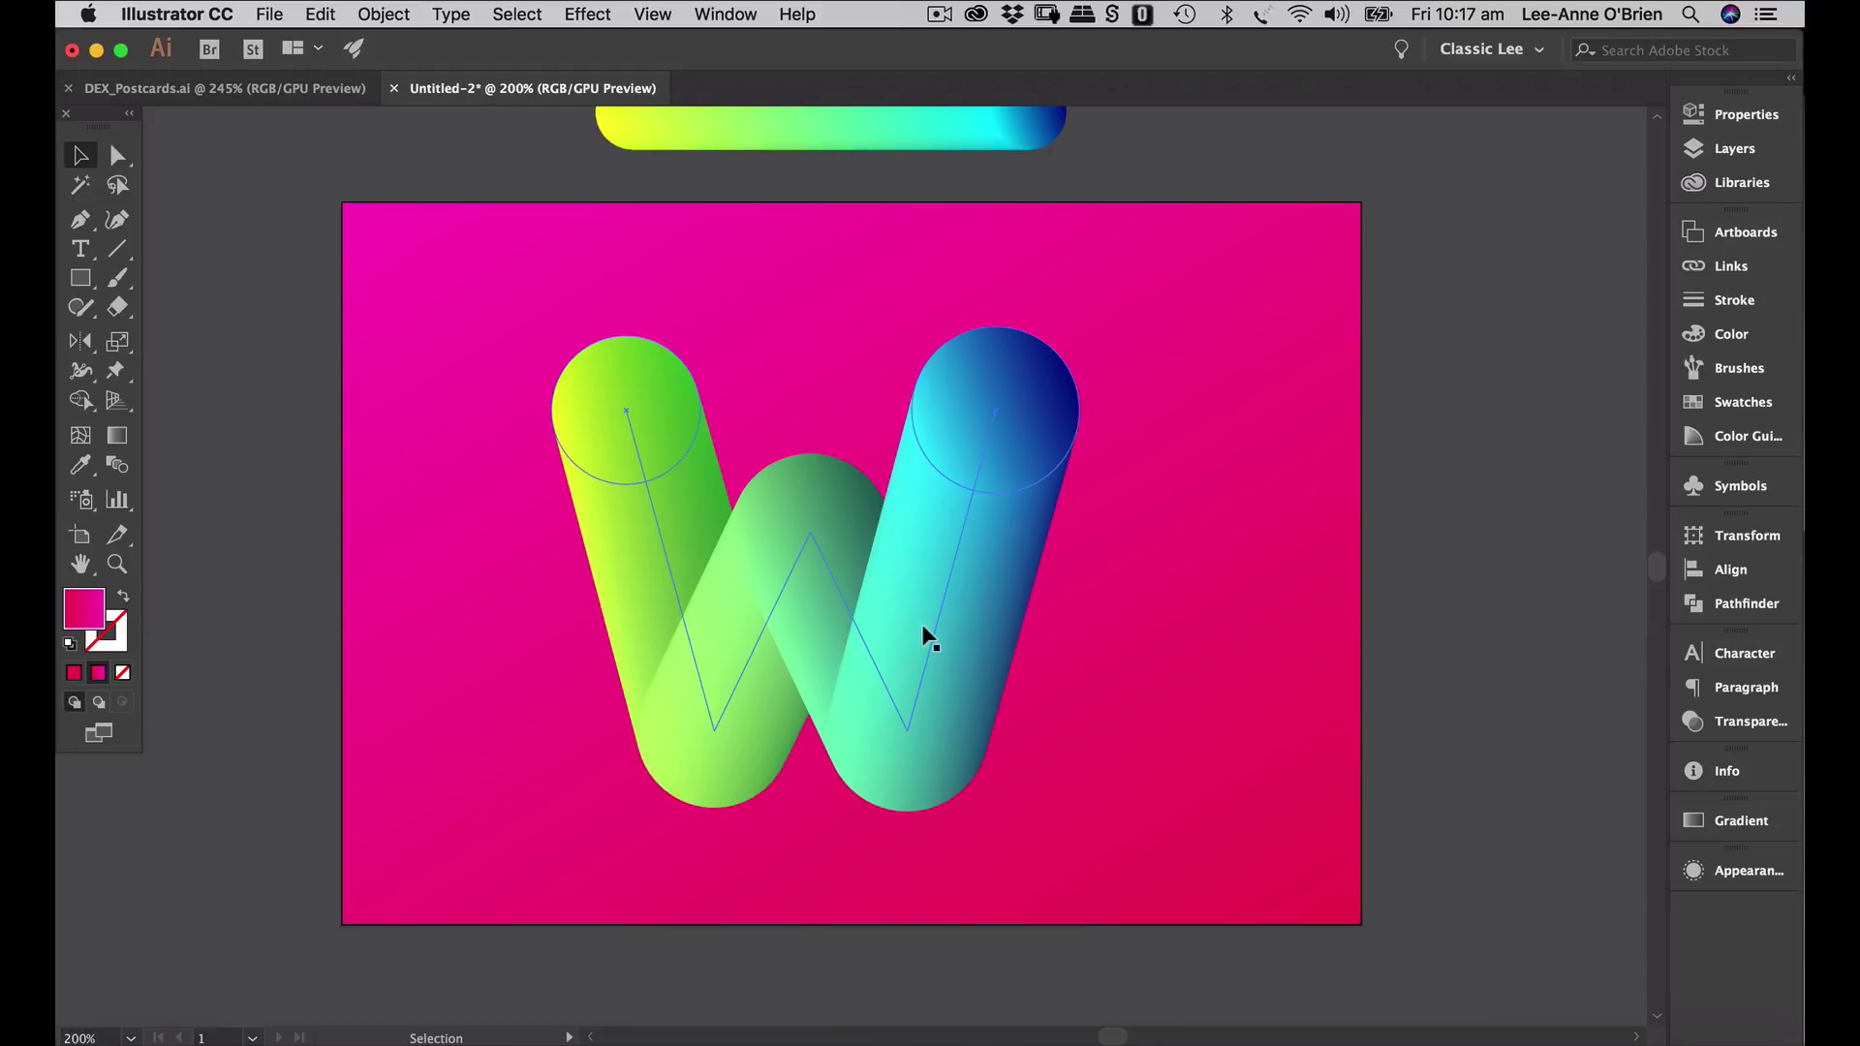
click(931, 637)
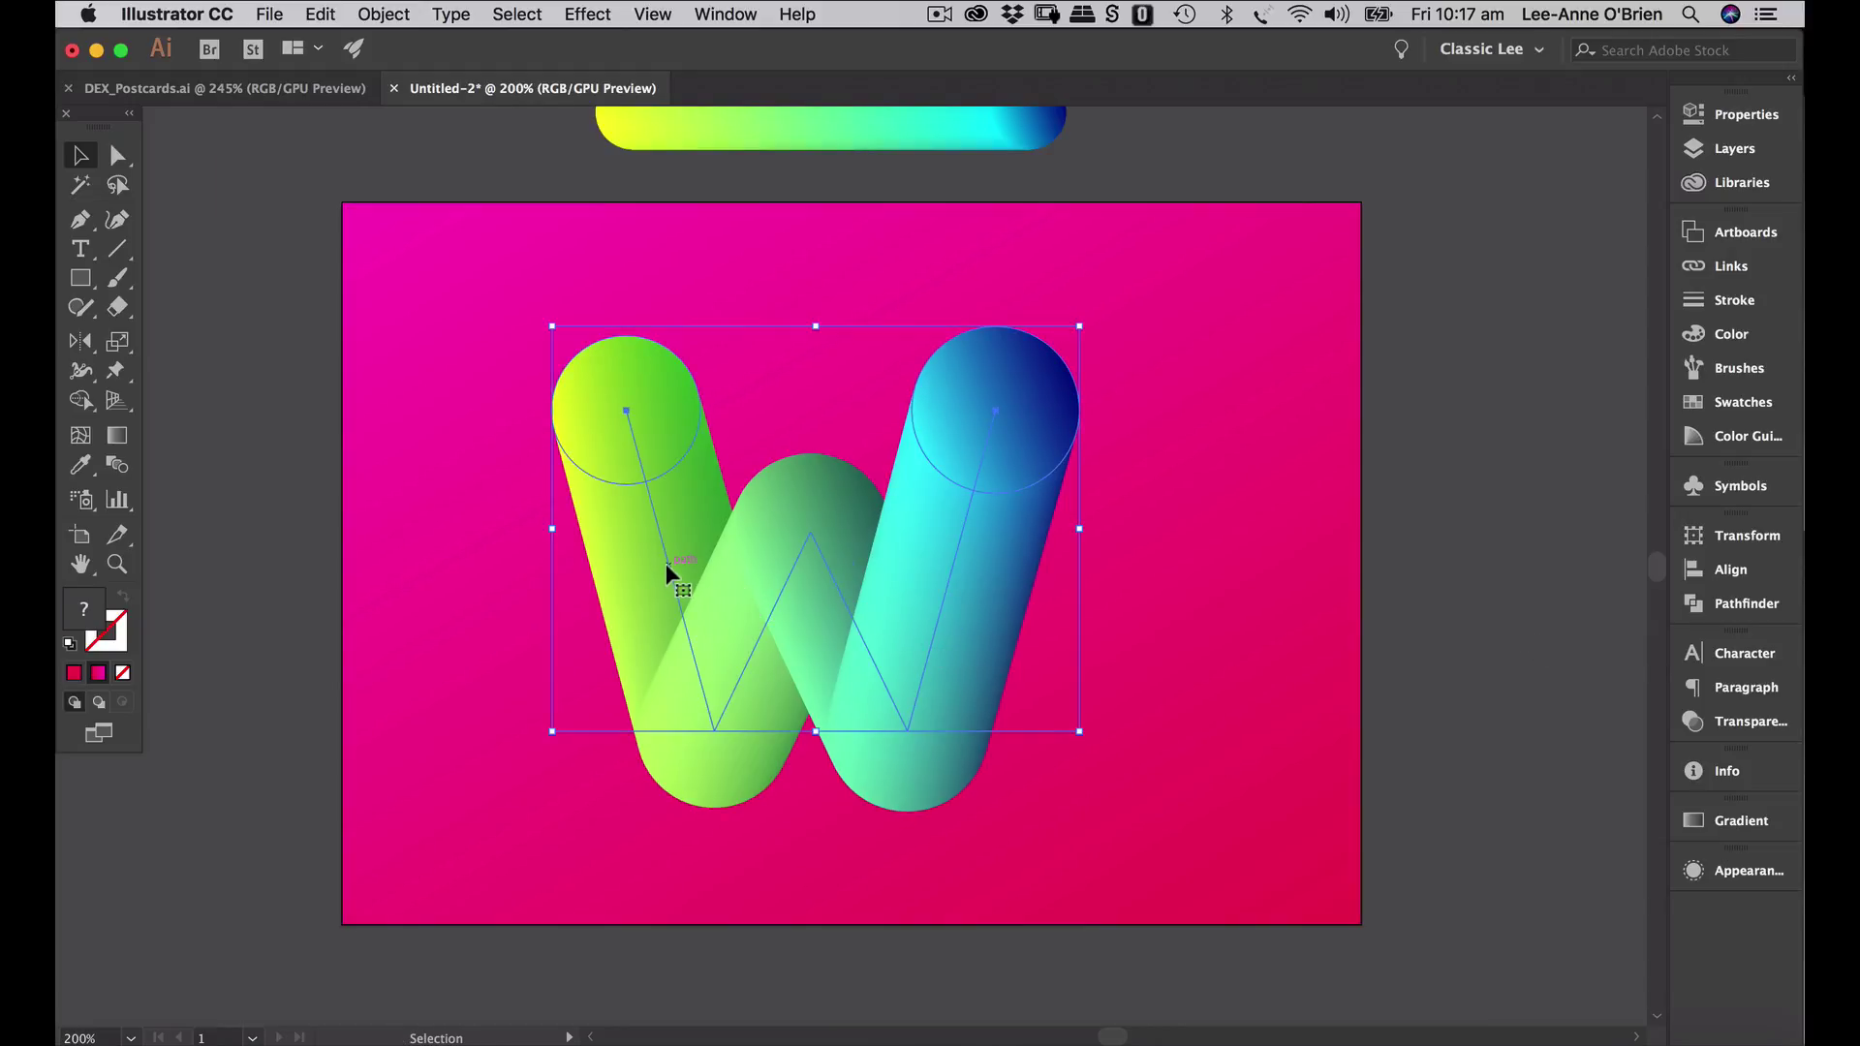
drag(666, 562, 1473, 548)
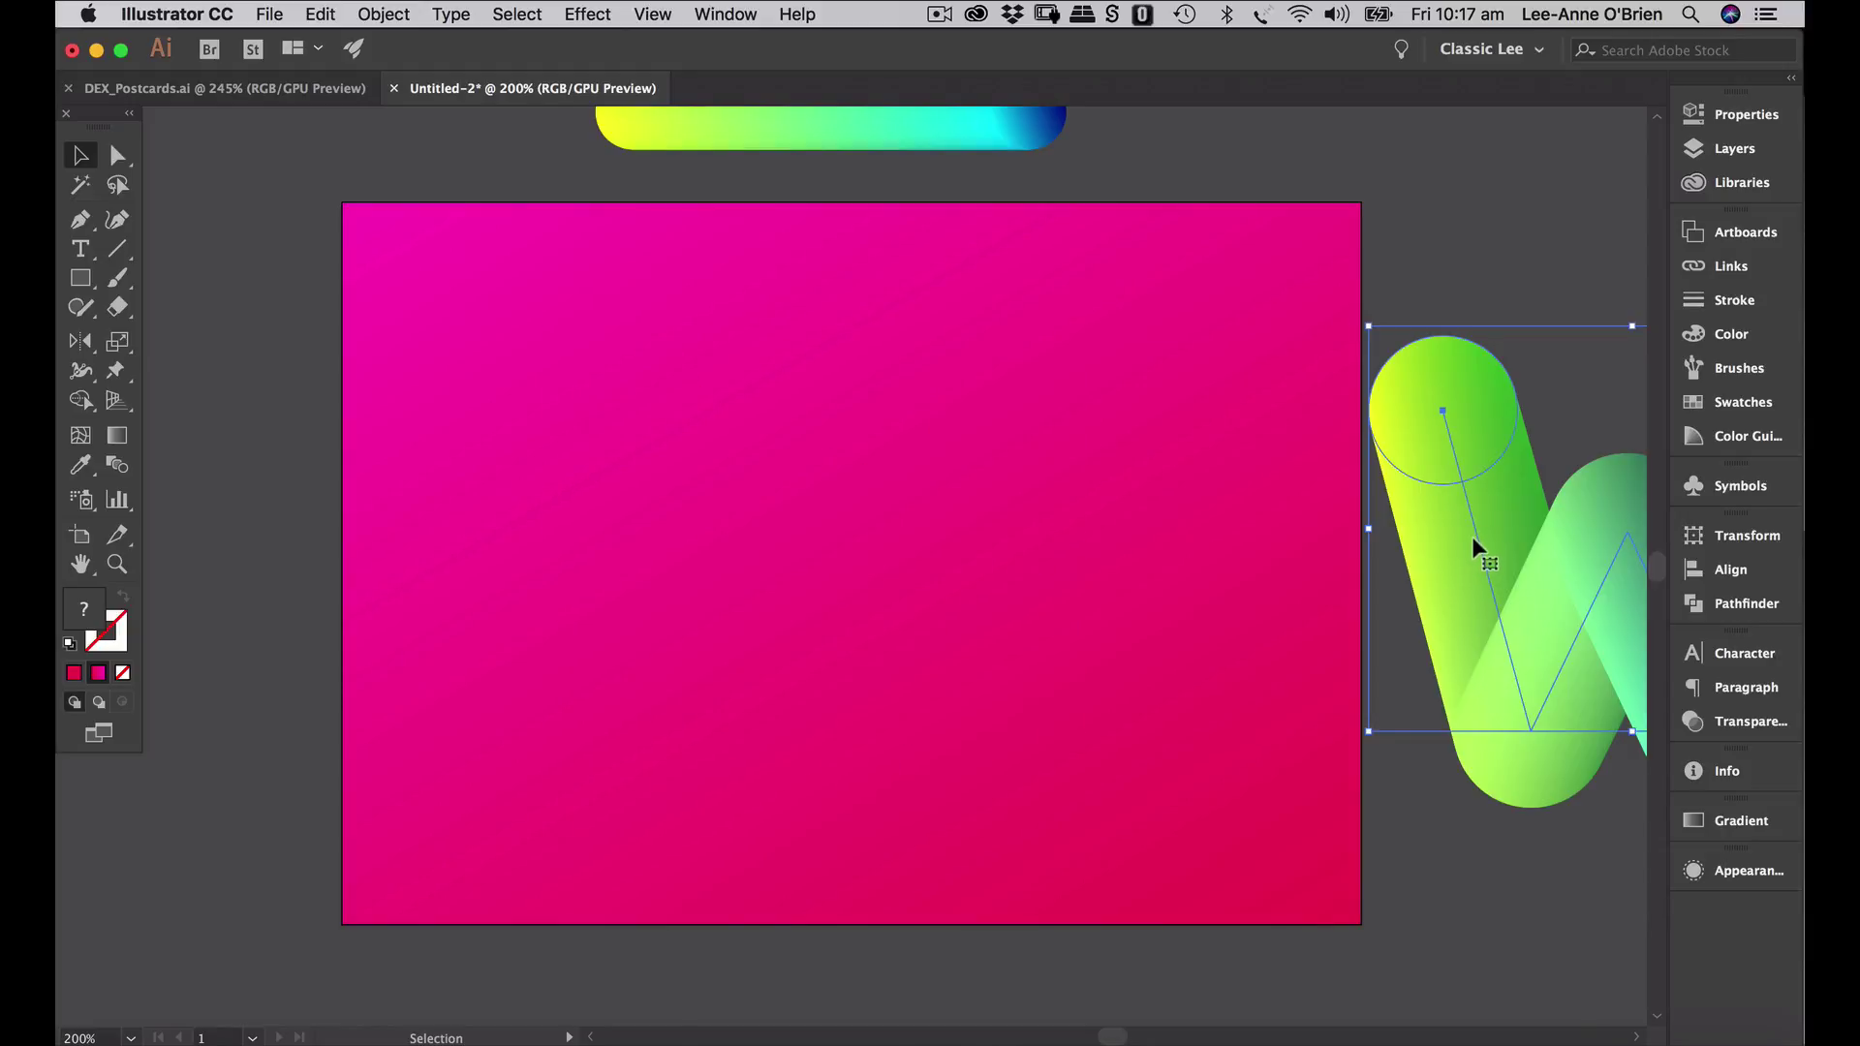
key(shift+super+b)
key(super+0)
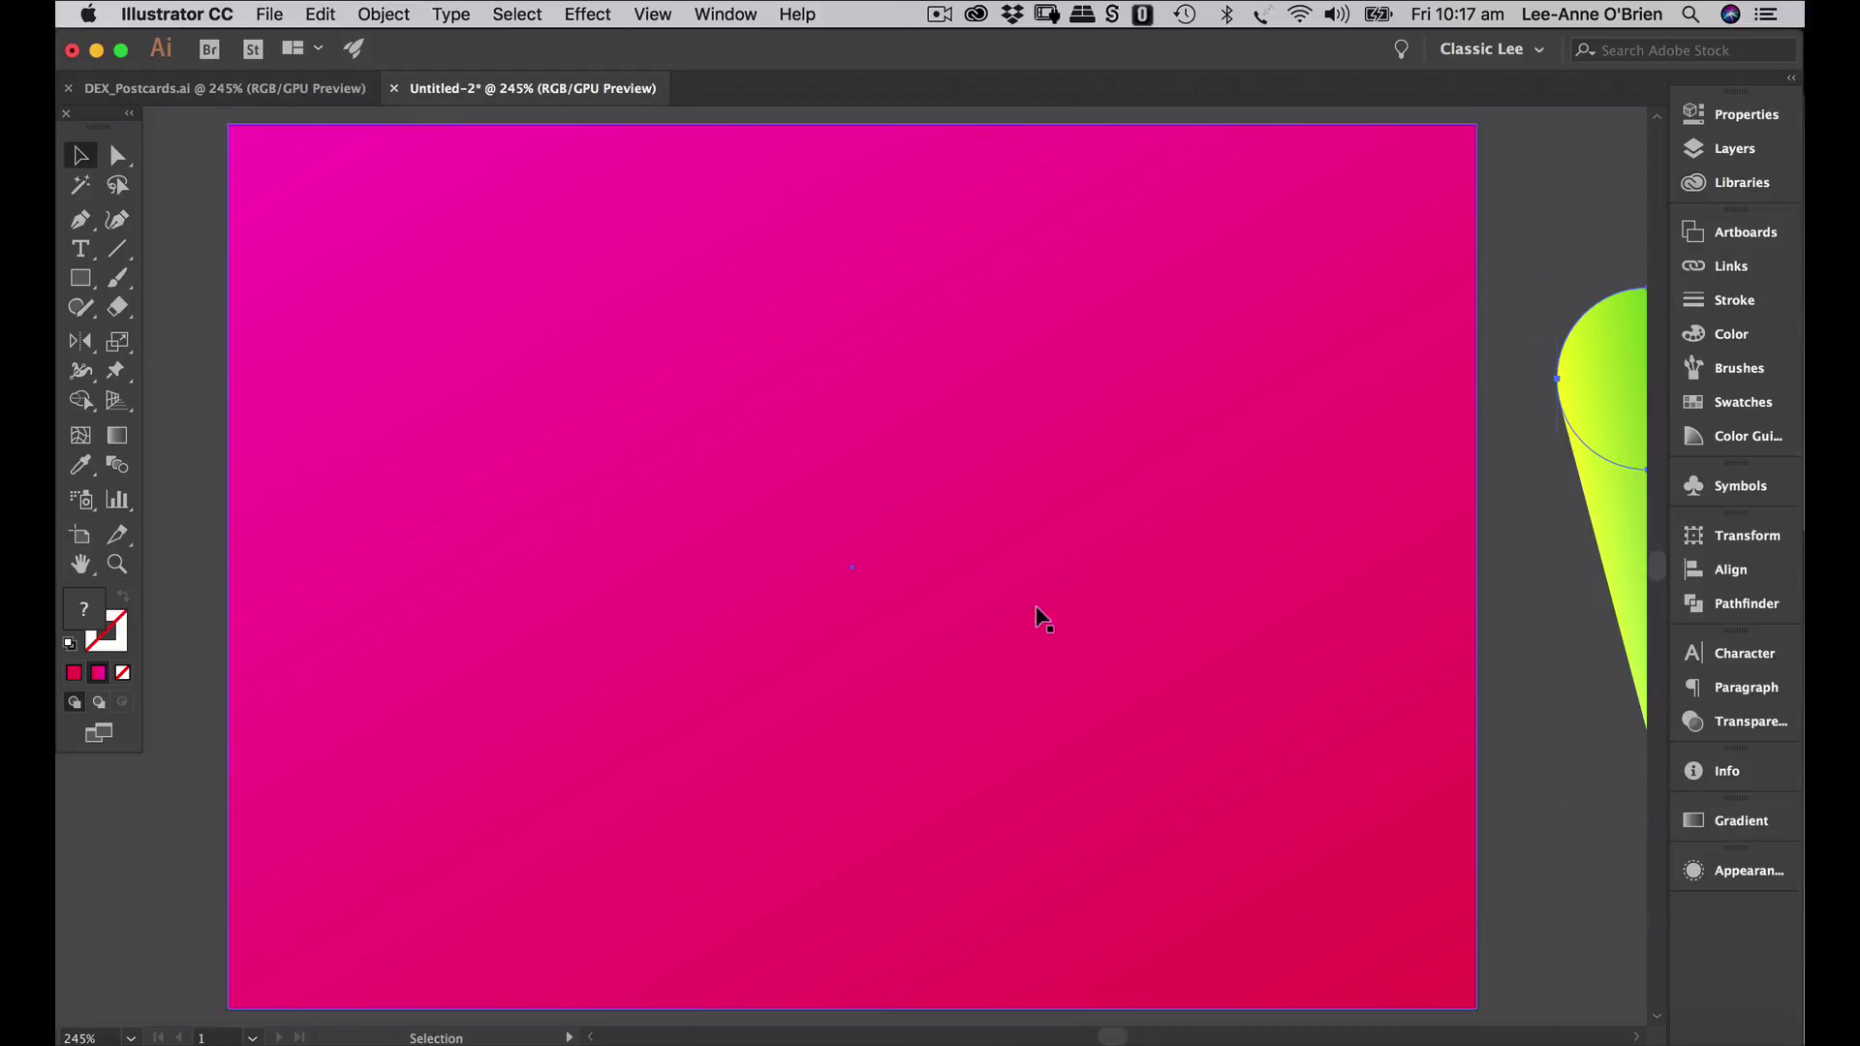
- Nudge the W blend farther to the right until it is out of view beside the fitted artboard
click(1614, 420)
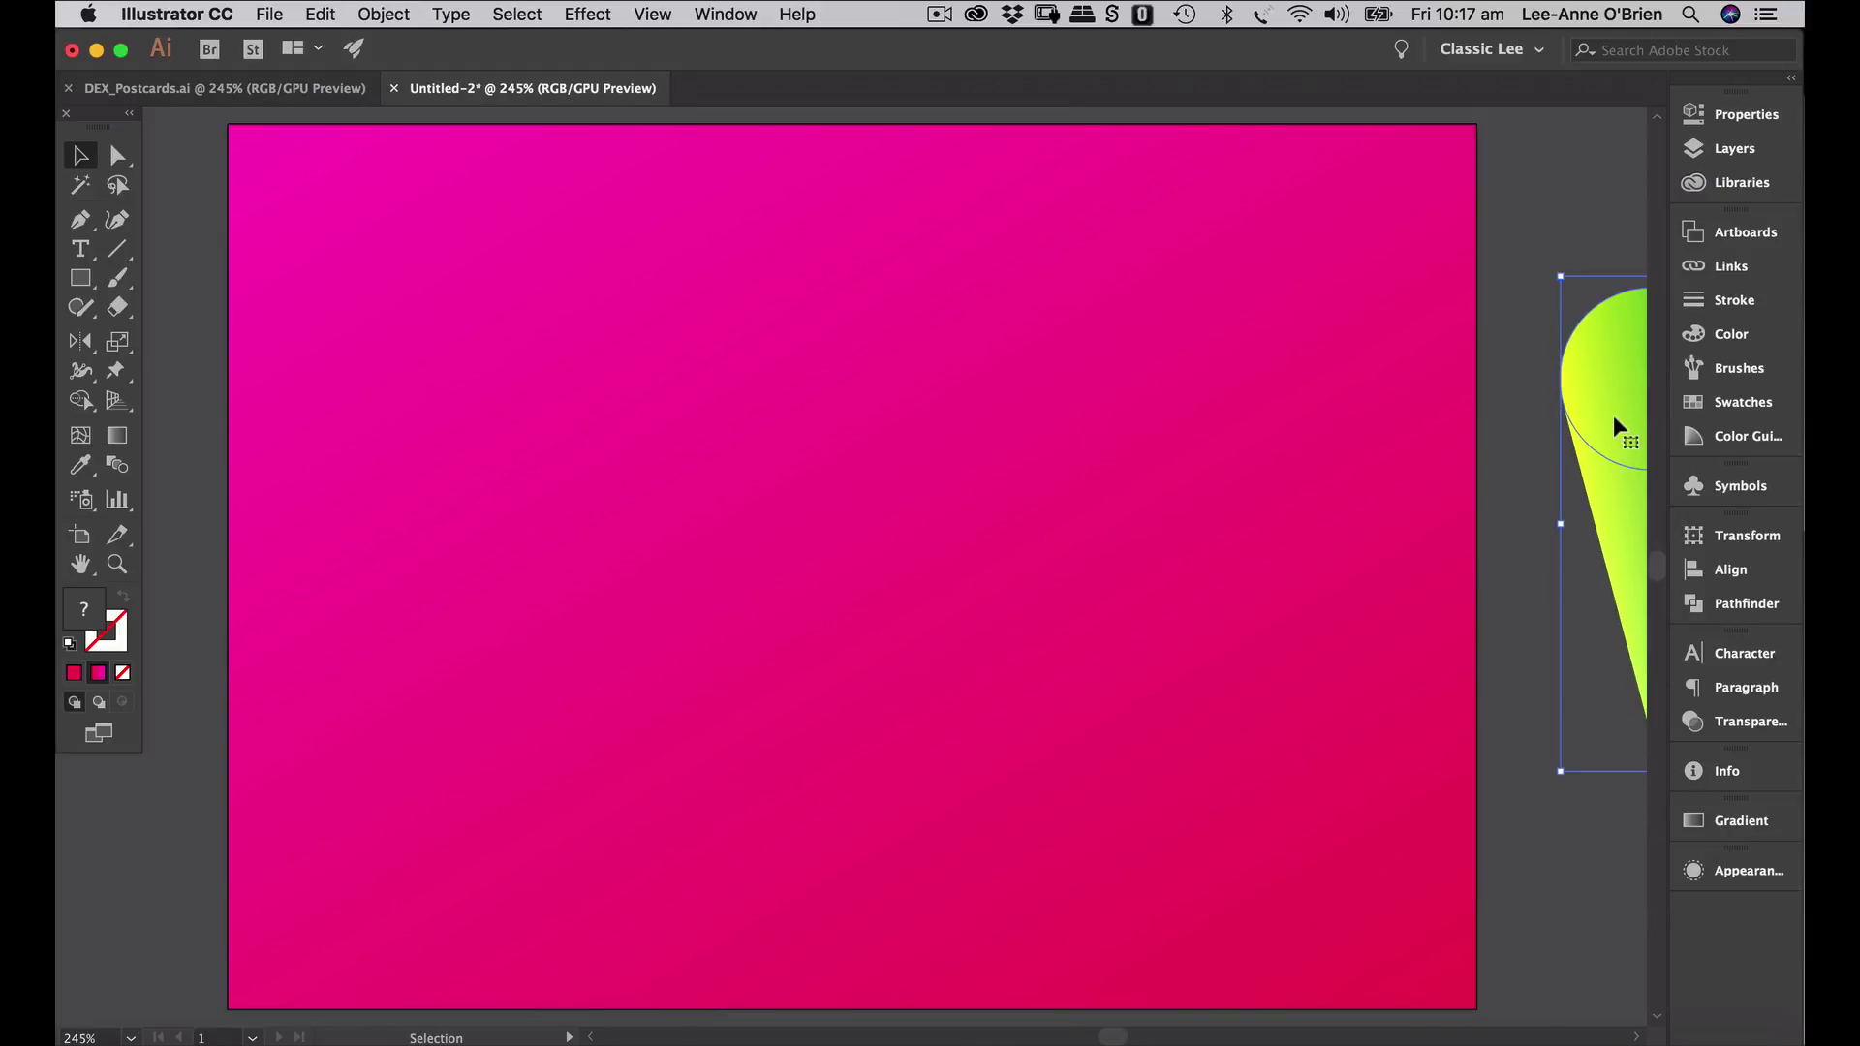
key(Right)
key(Right)
key(Right)
key(Right)
key(Right)
key(Right)
key(Right)
key(Right)
key(Right)
key(Right)
key(Right)
key(Right)
key(Right)
key(Right)
key(Right)
key(Right)
key(Right)
key(Right)
key(Right)
key(Right)
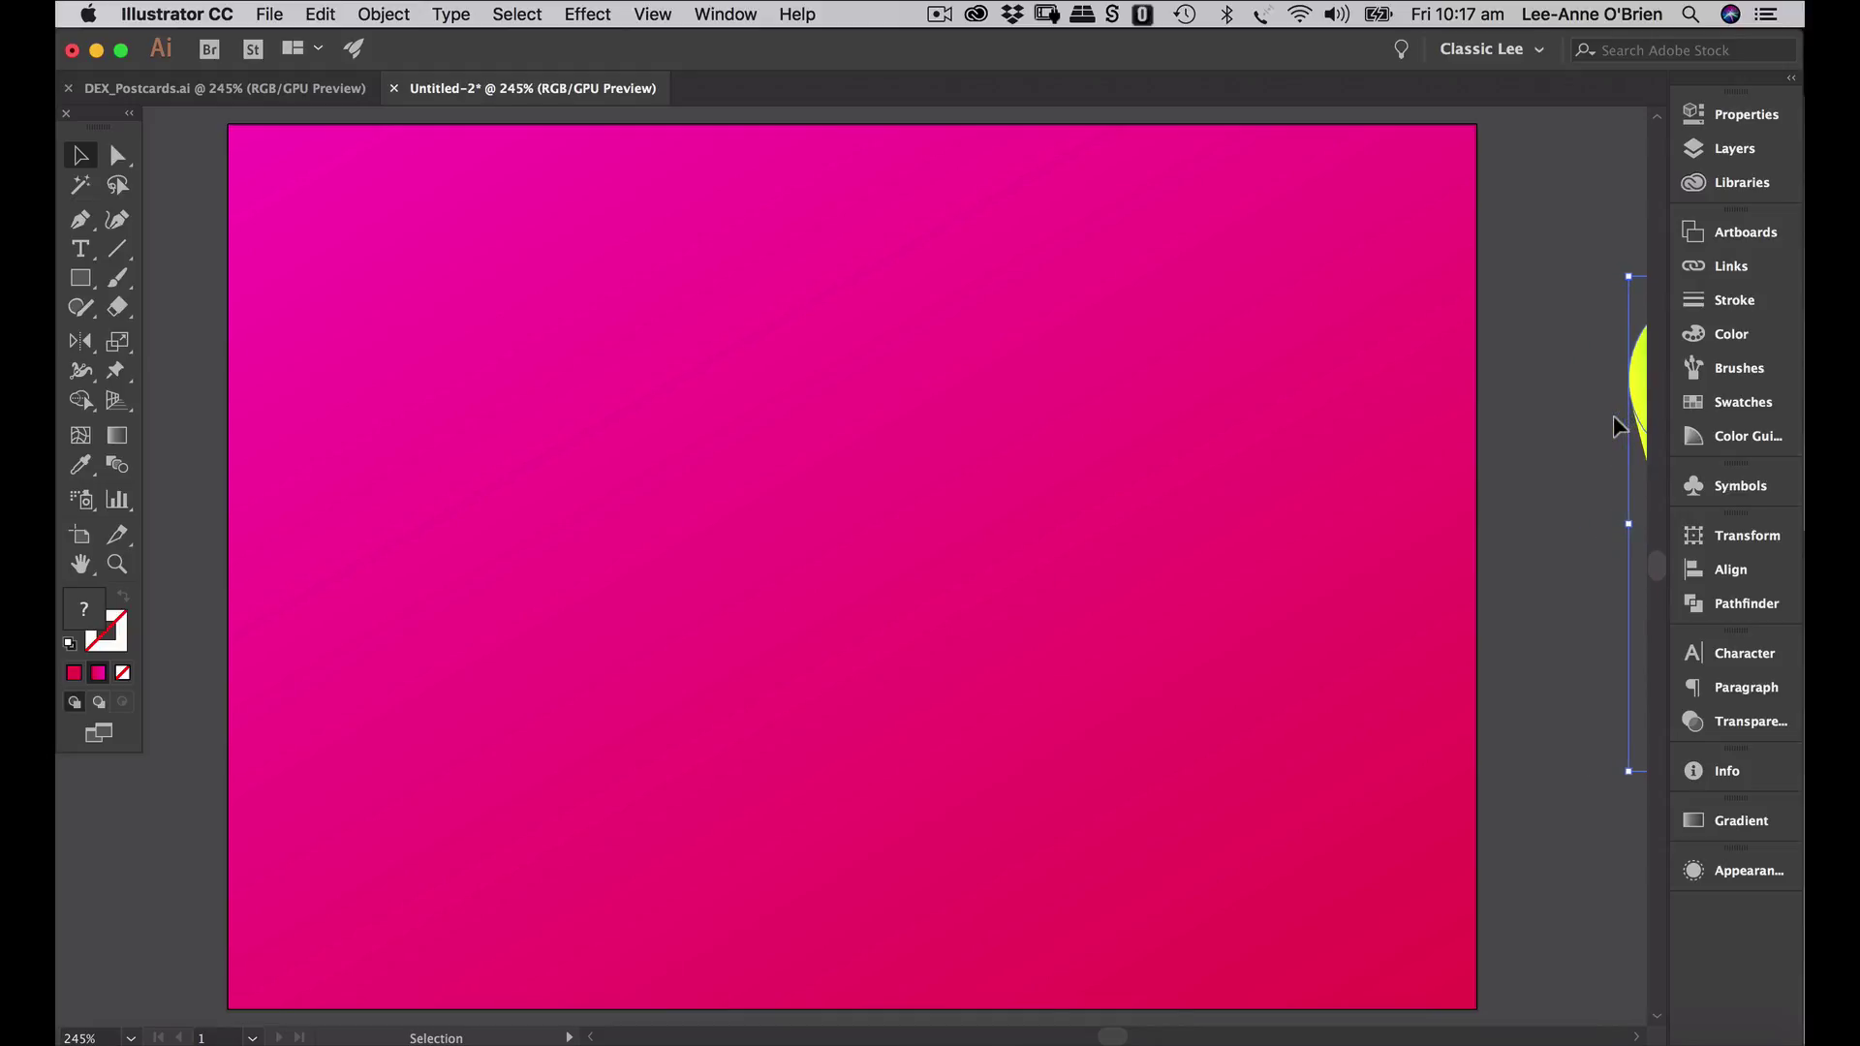
key(Right)
key(Right)
key(Right)
key(Right)
key(Right)
key(Right)
key(Right)
key(Right)
key(Right)
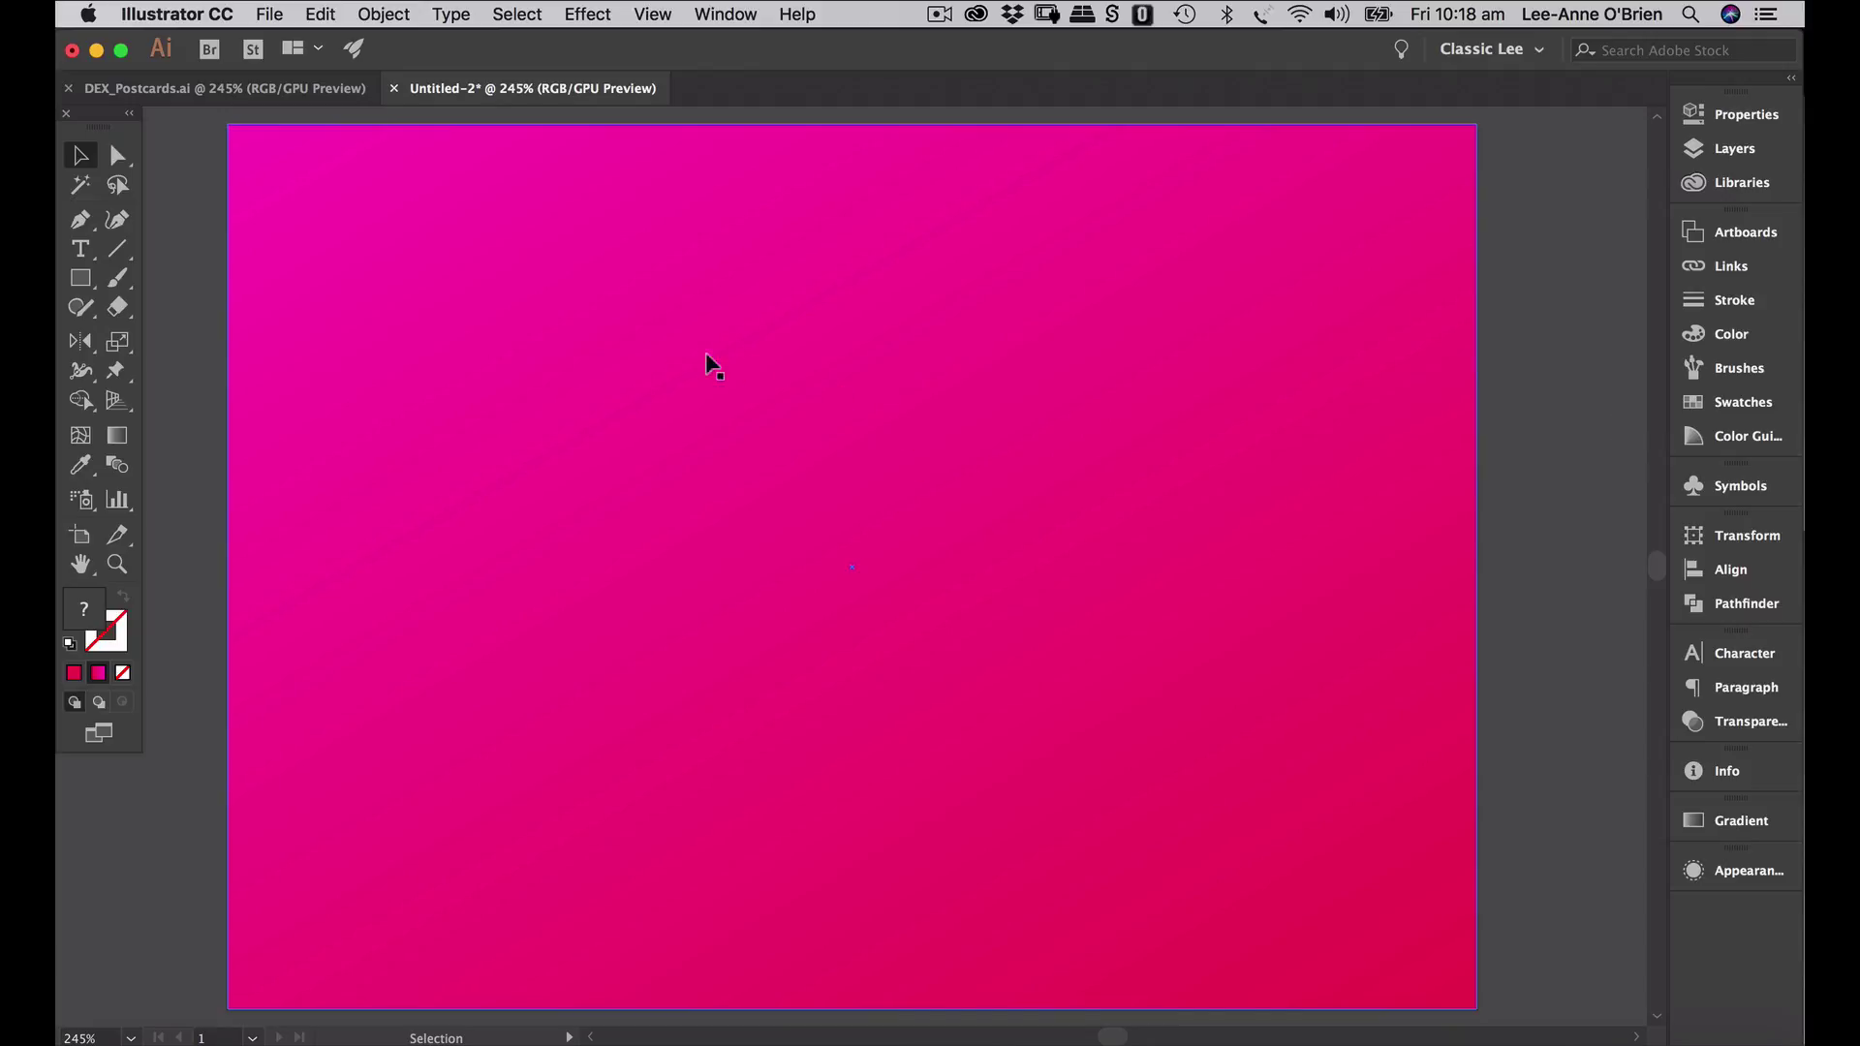
click(119, 282)
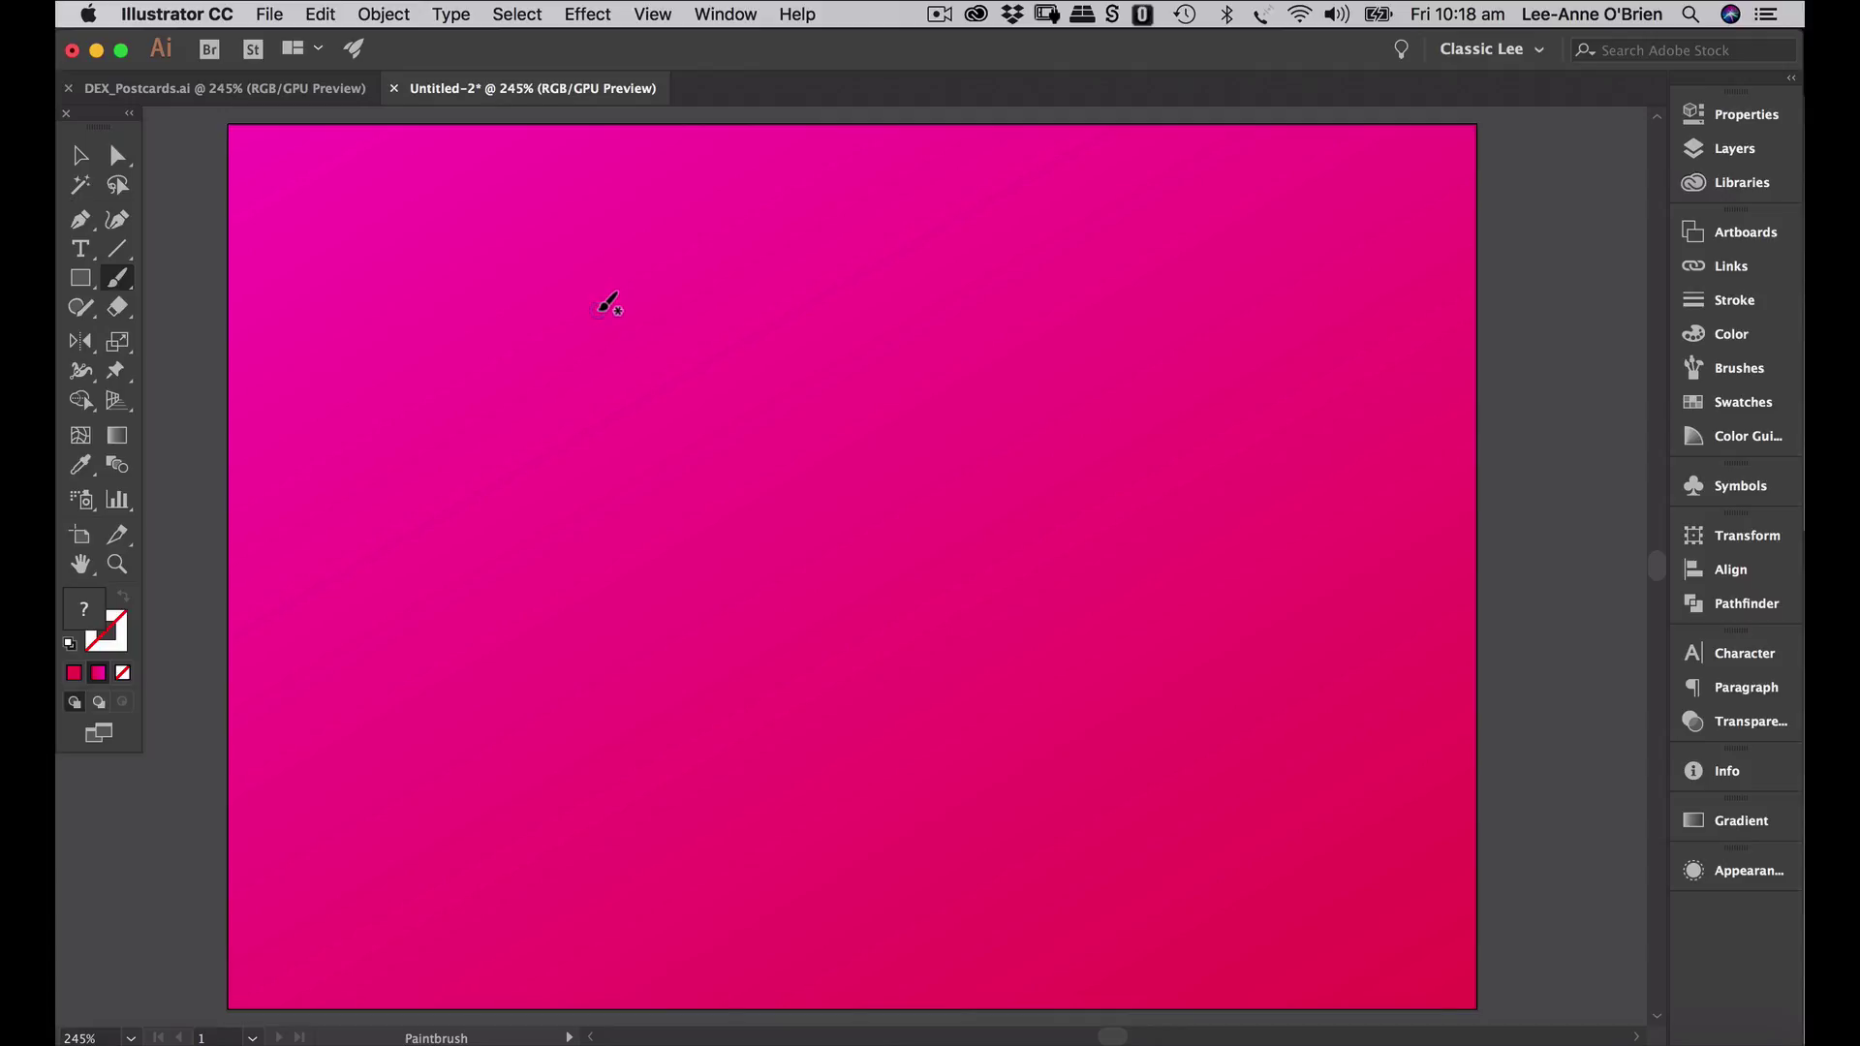
mouse_move(568, 321)
mouse_down()
mouse_move(547, 312)
mouse_move(464, 360)
mouse_move(485, 519)
mouse_move(614, 552)
mouse_move(701, 452)
mouse_move(581, 314)
mouse_move(732, 323)
mouse_move(877, 213)
mouse_move(817, 307)
mouse_move(752, 514)
mouse_move(938, 332)
mouse_move(957, 521)
mouse_move(1053, 470)
mouse_up()
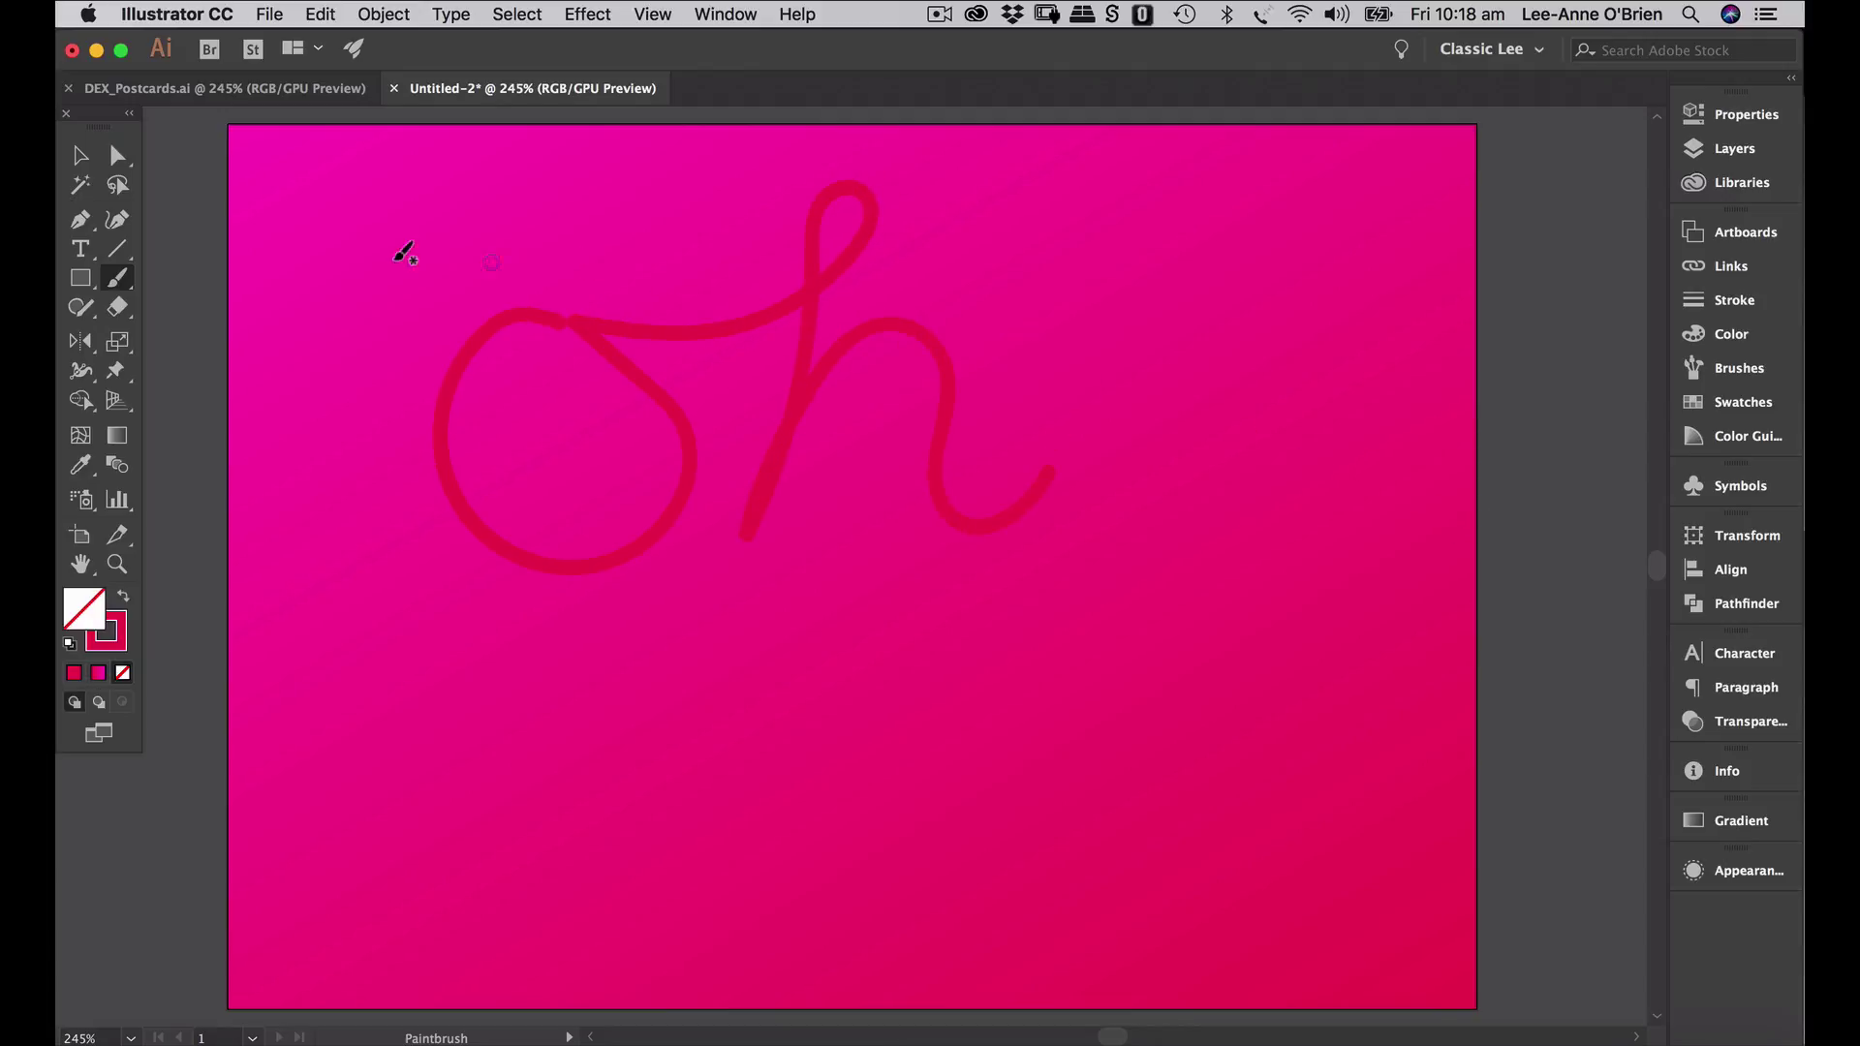
click(82, 157)
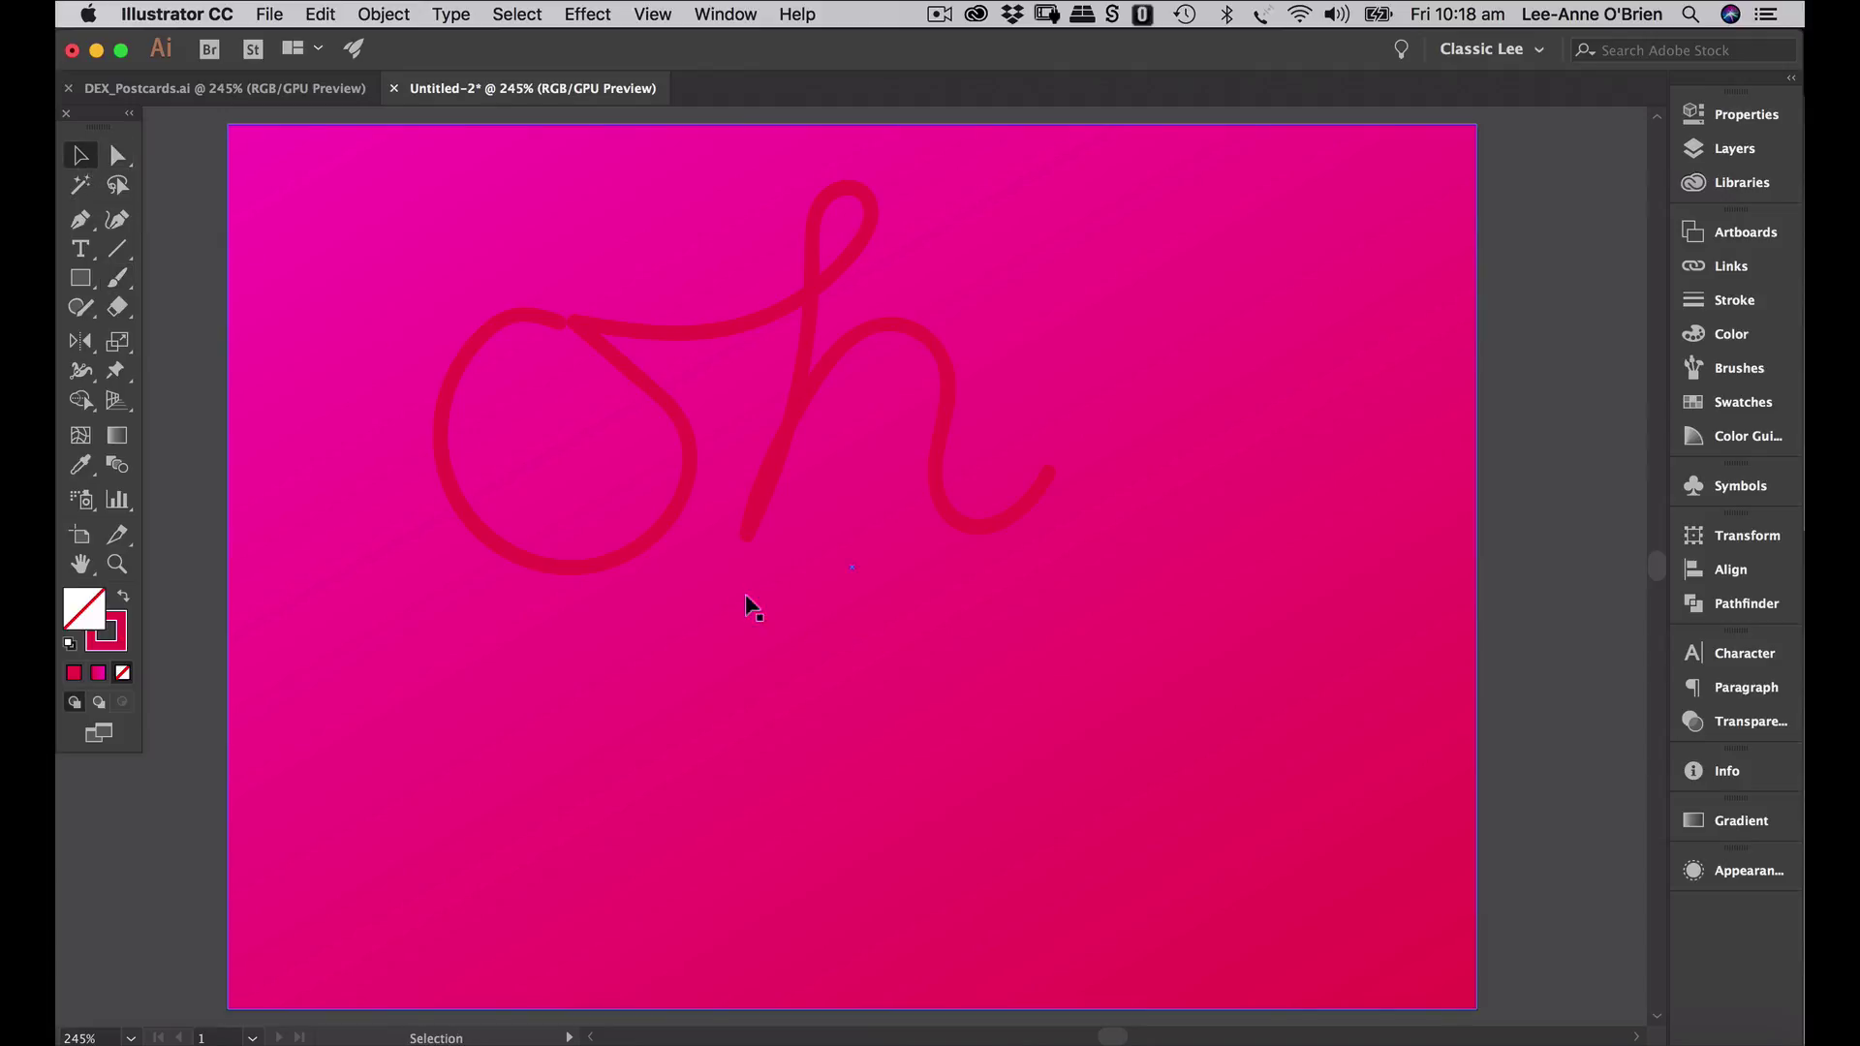
click(683, 528)
key(Delete)
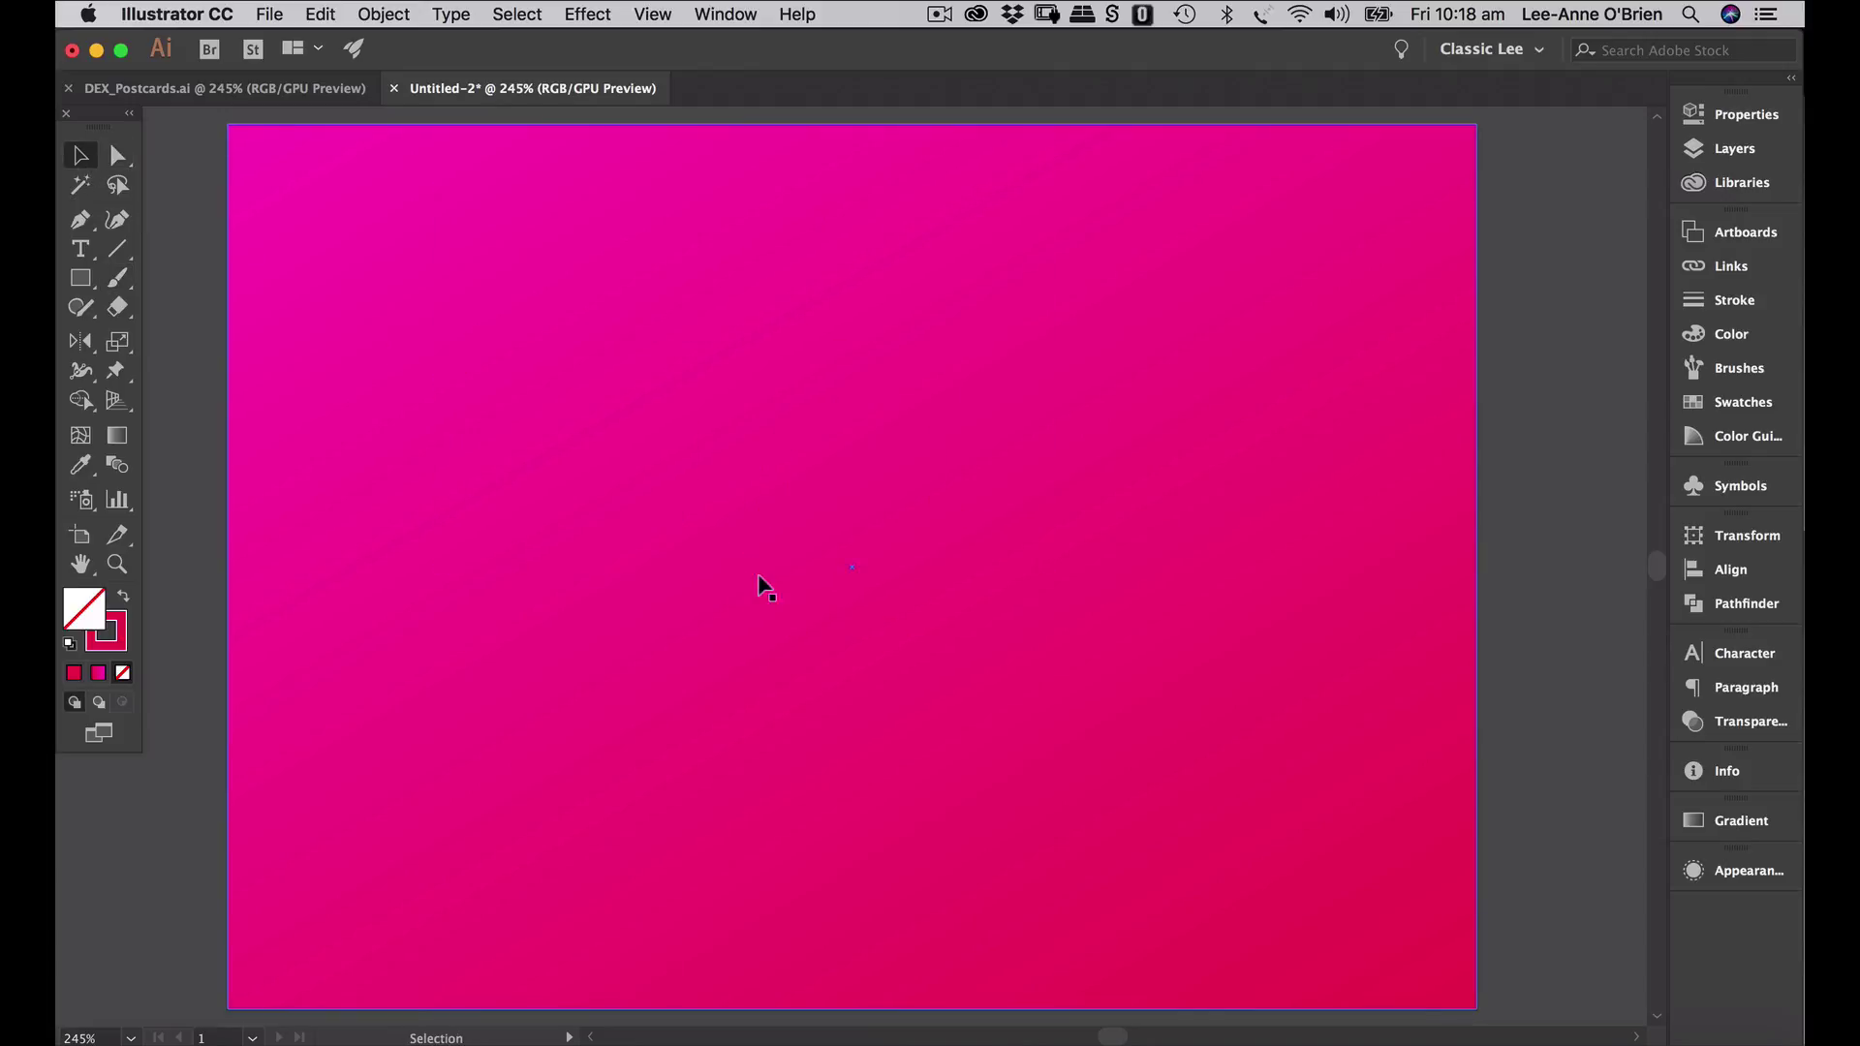
- Paint the word "oh" as one continuous handwritten Paintbrush stroke across the upper half of the background and select it
click(117, 280)
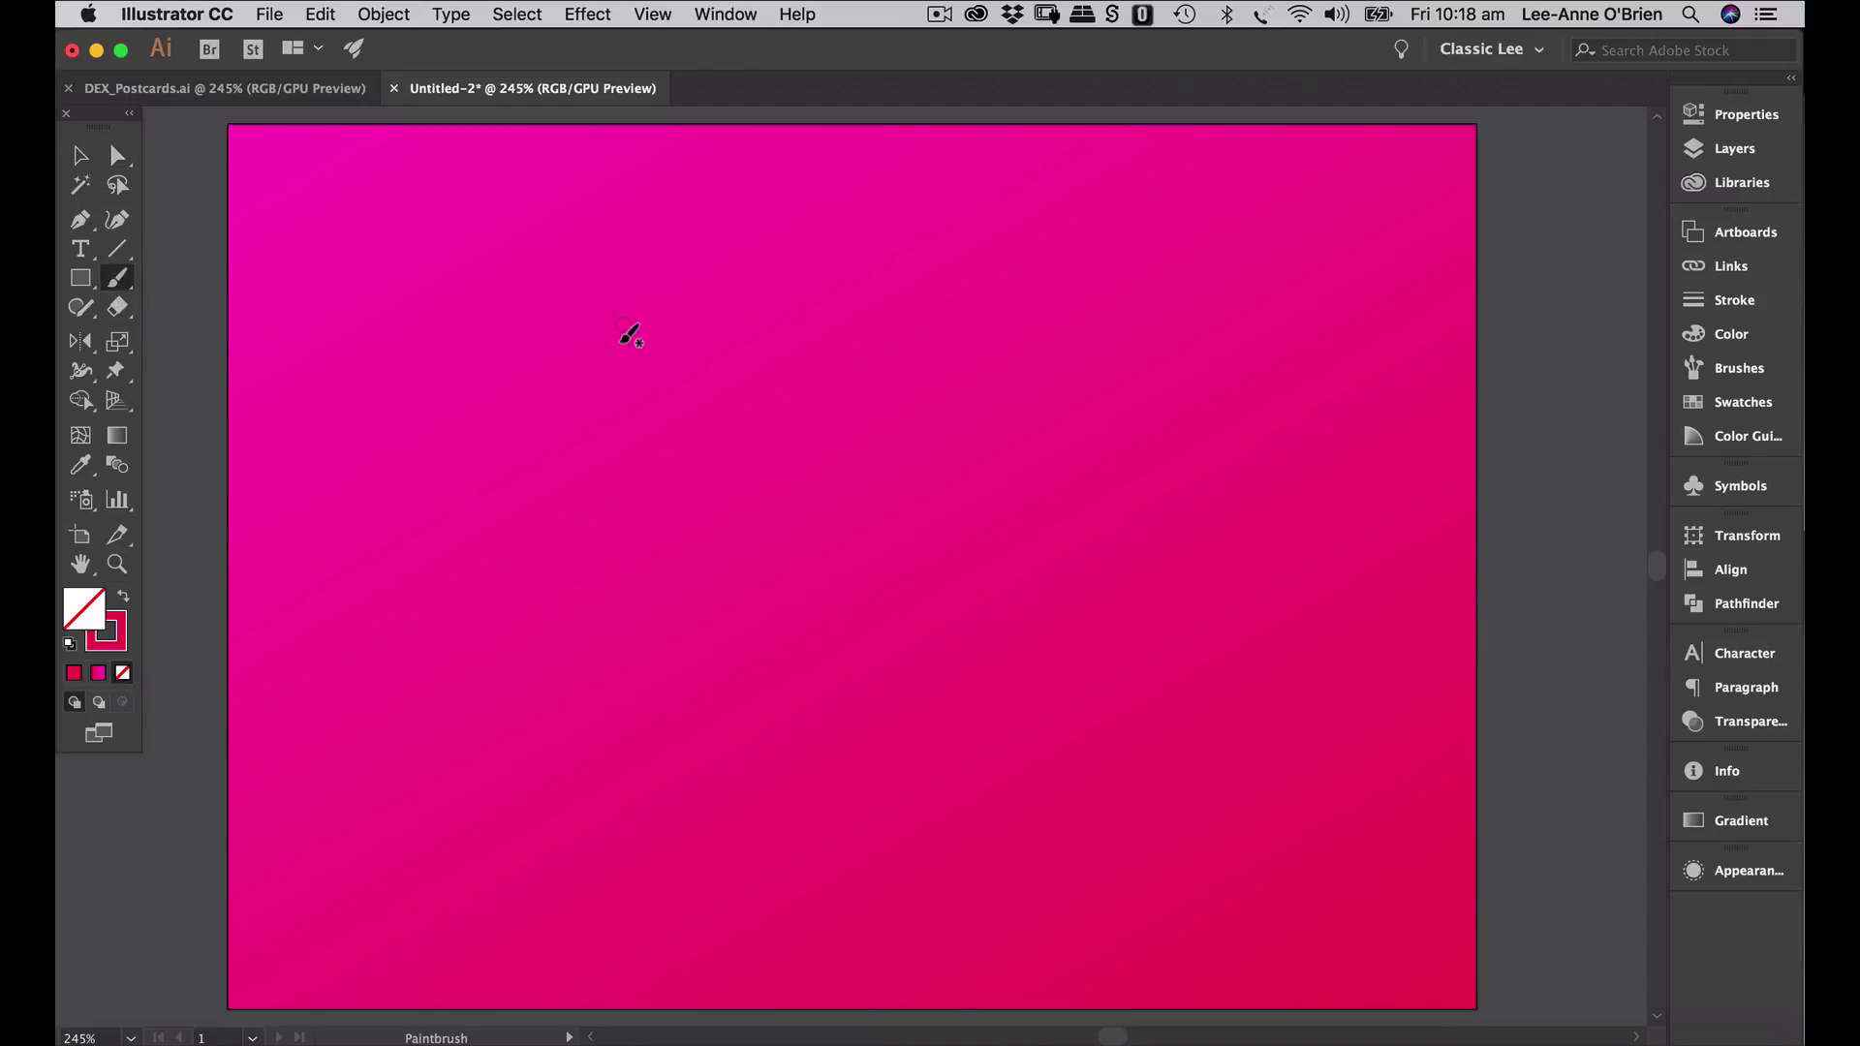
mouse_move(605, 336)
mouse_down()
mouse_move(457, 431)
mouse_move(714, 511)
mouse_move(648, 333)
mouse_move(834, 311)
mouse_move(896, 227)
mouse_move(834, 540)
mouse_move(1022, 340)
mouse_move(1114, 569)
mouse_move(1205, 496)
mouse_up()
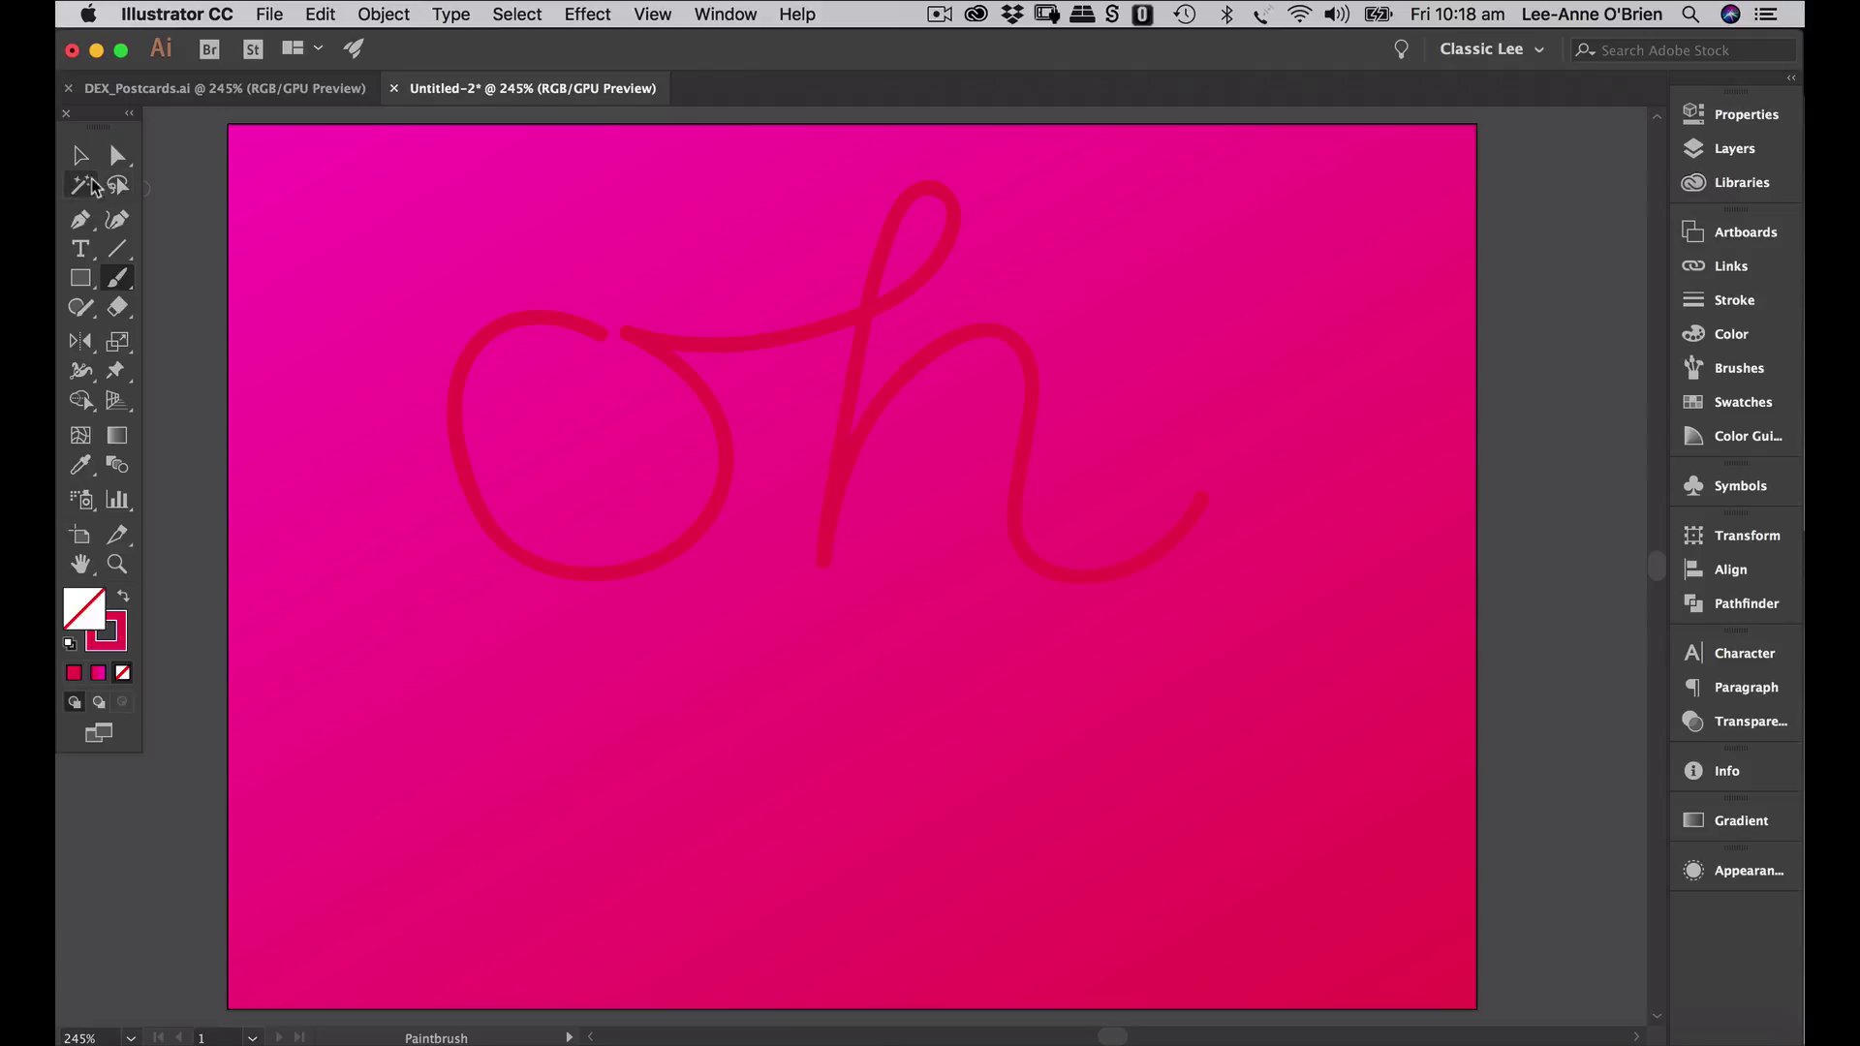
click(81, 155)
click(690, 632)
click(641, 567)
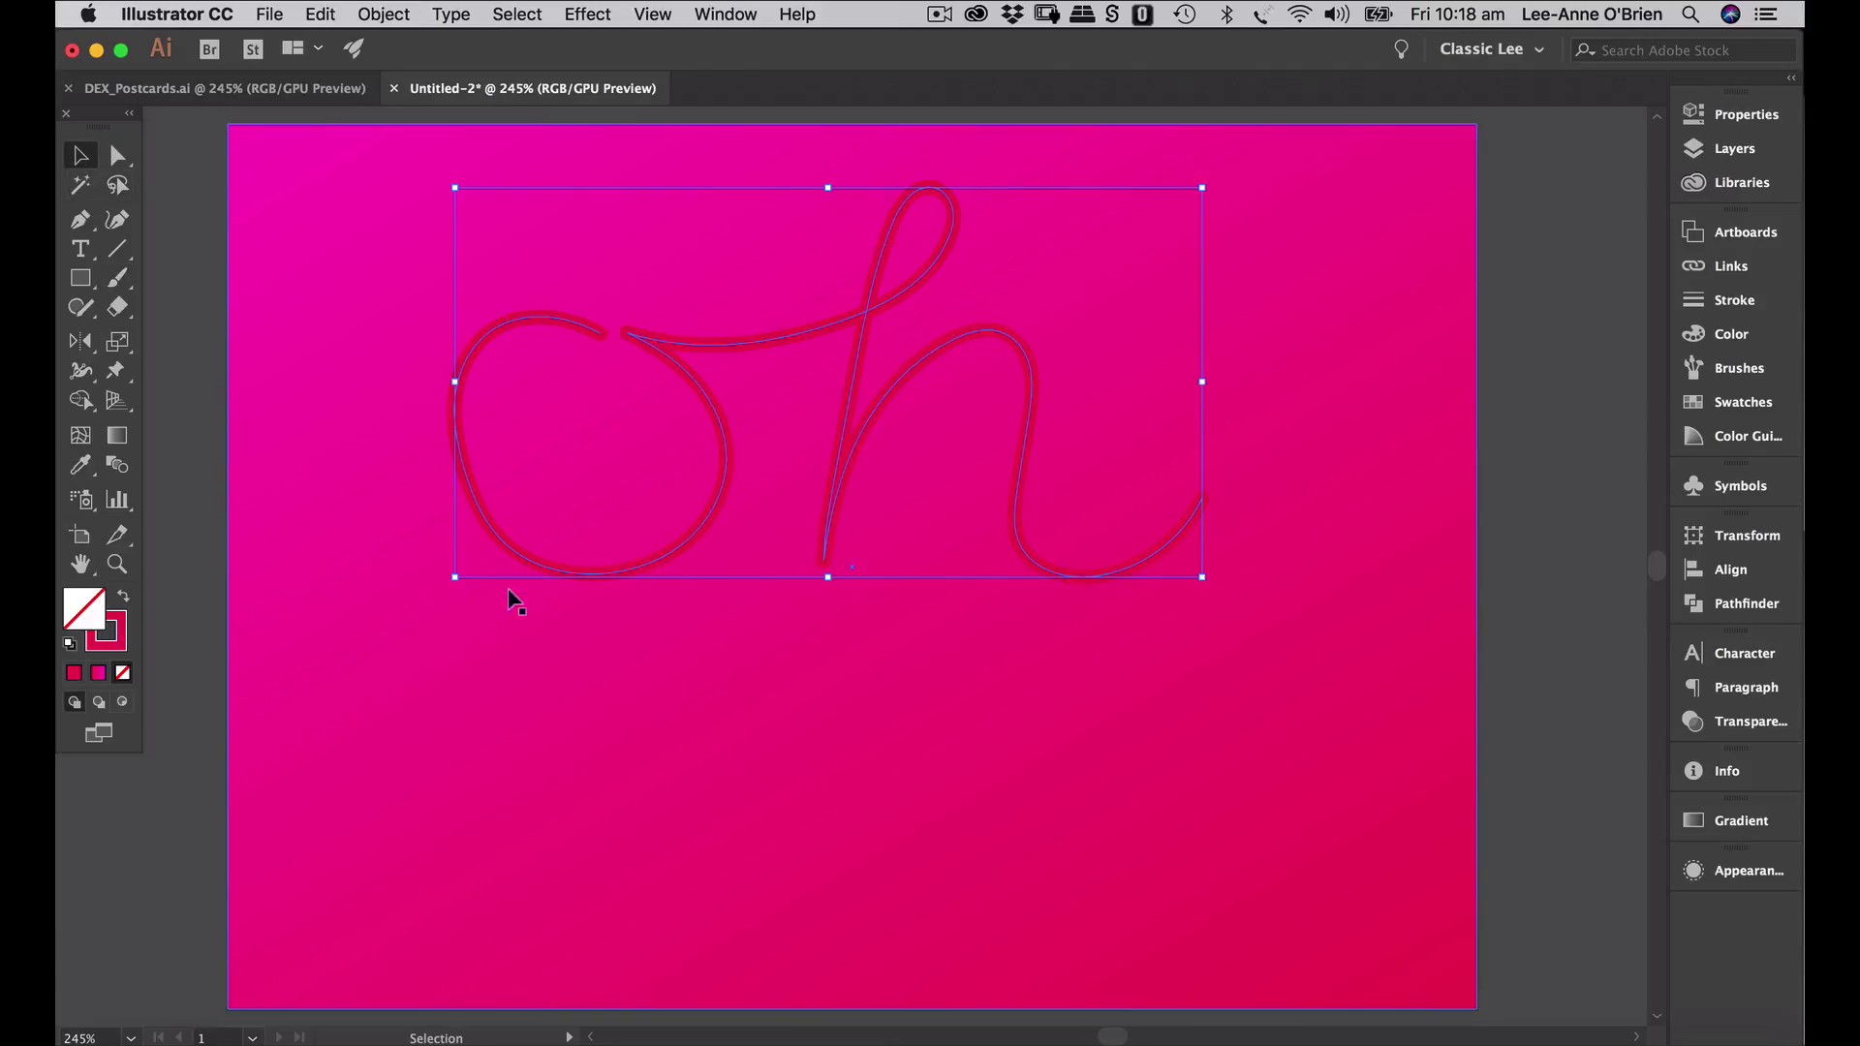
- Even out the lower-left curve of the handwritten o with the Smooth tool
click(114, 158)
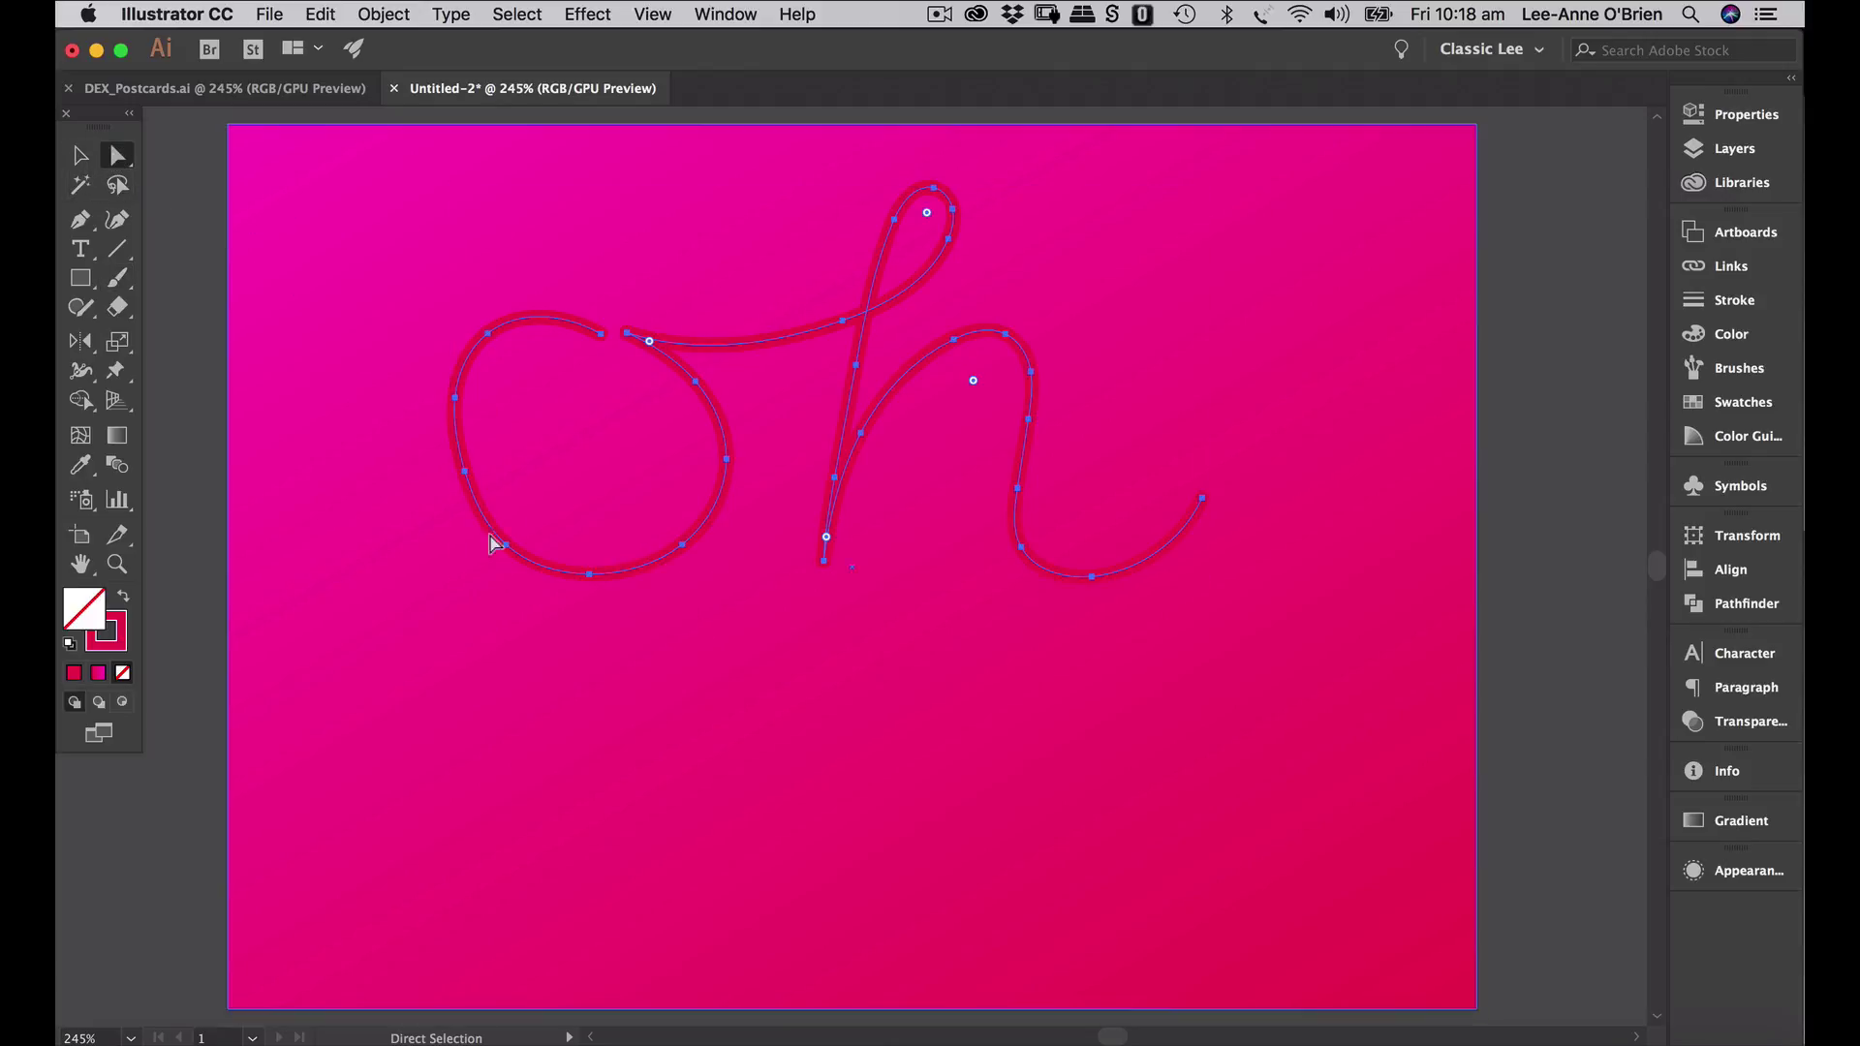
click(530, 566)
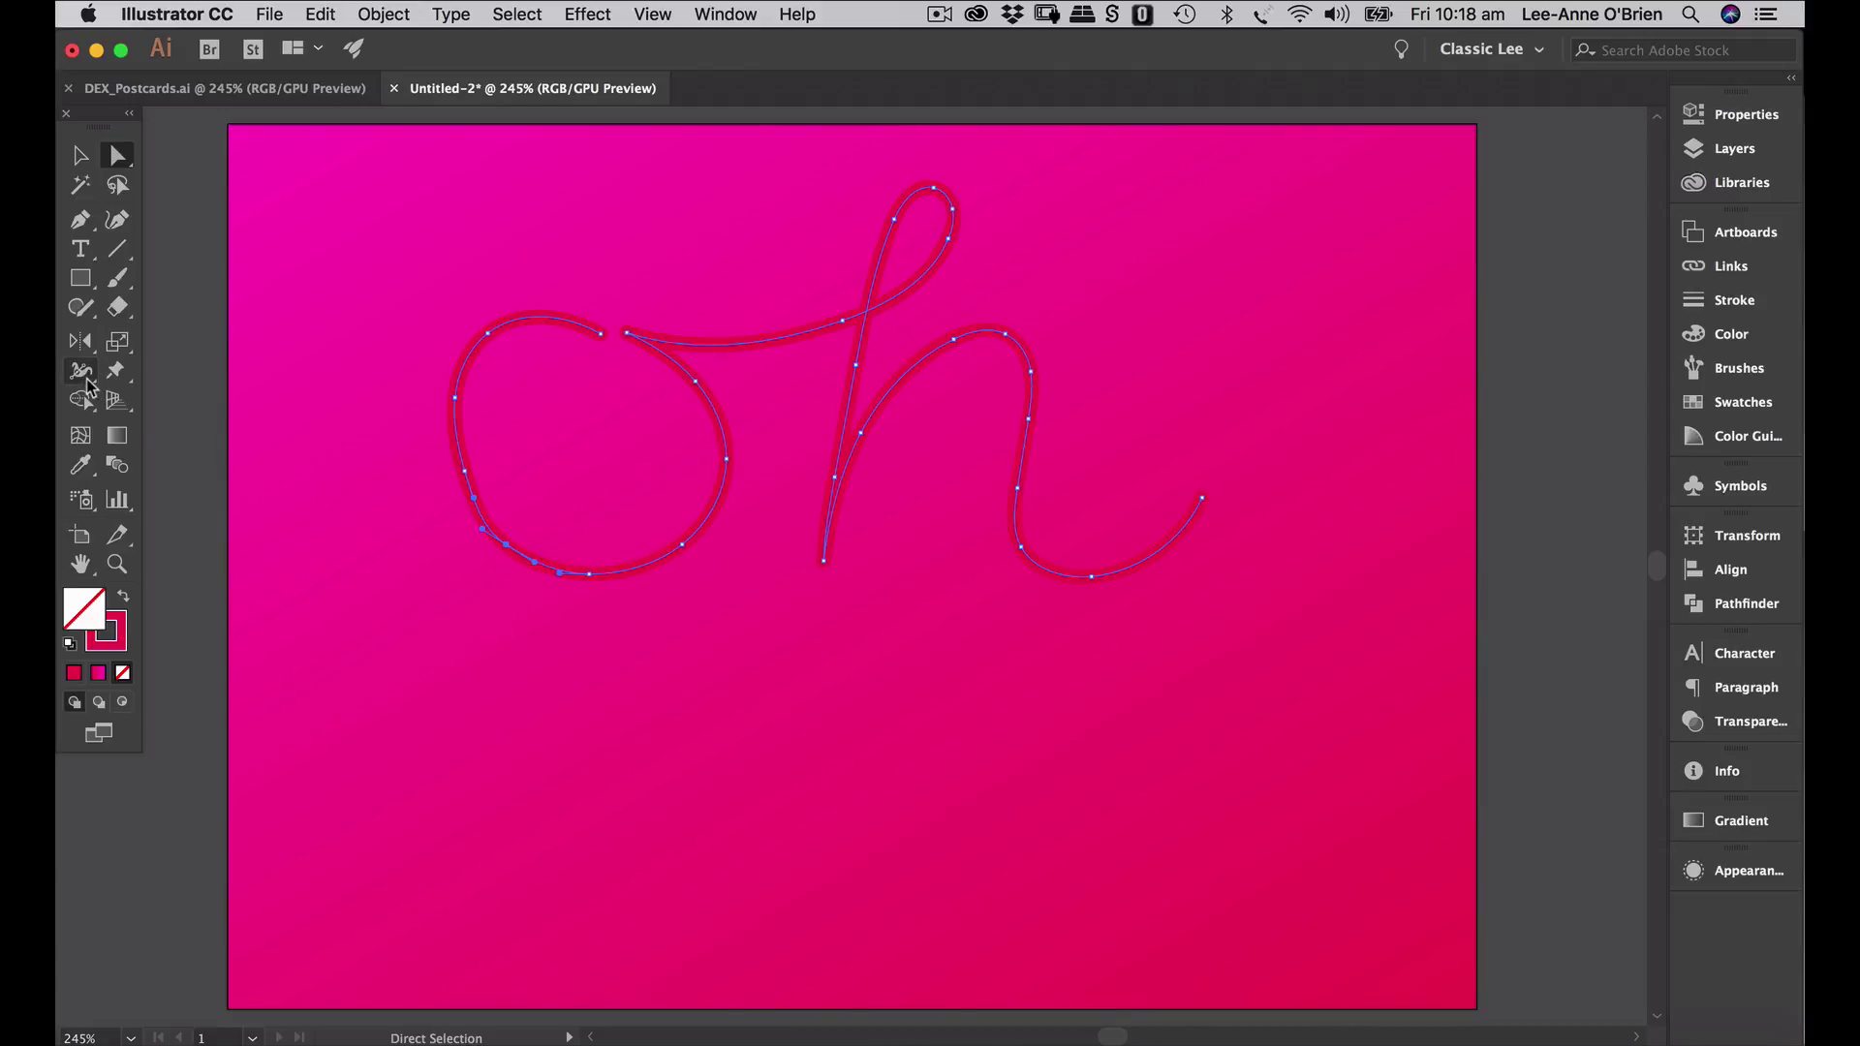
click(85, 378)
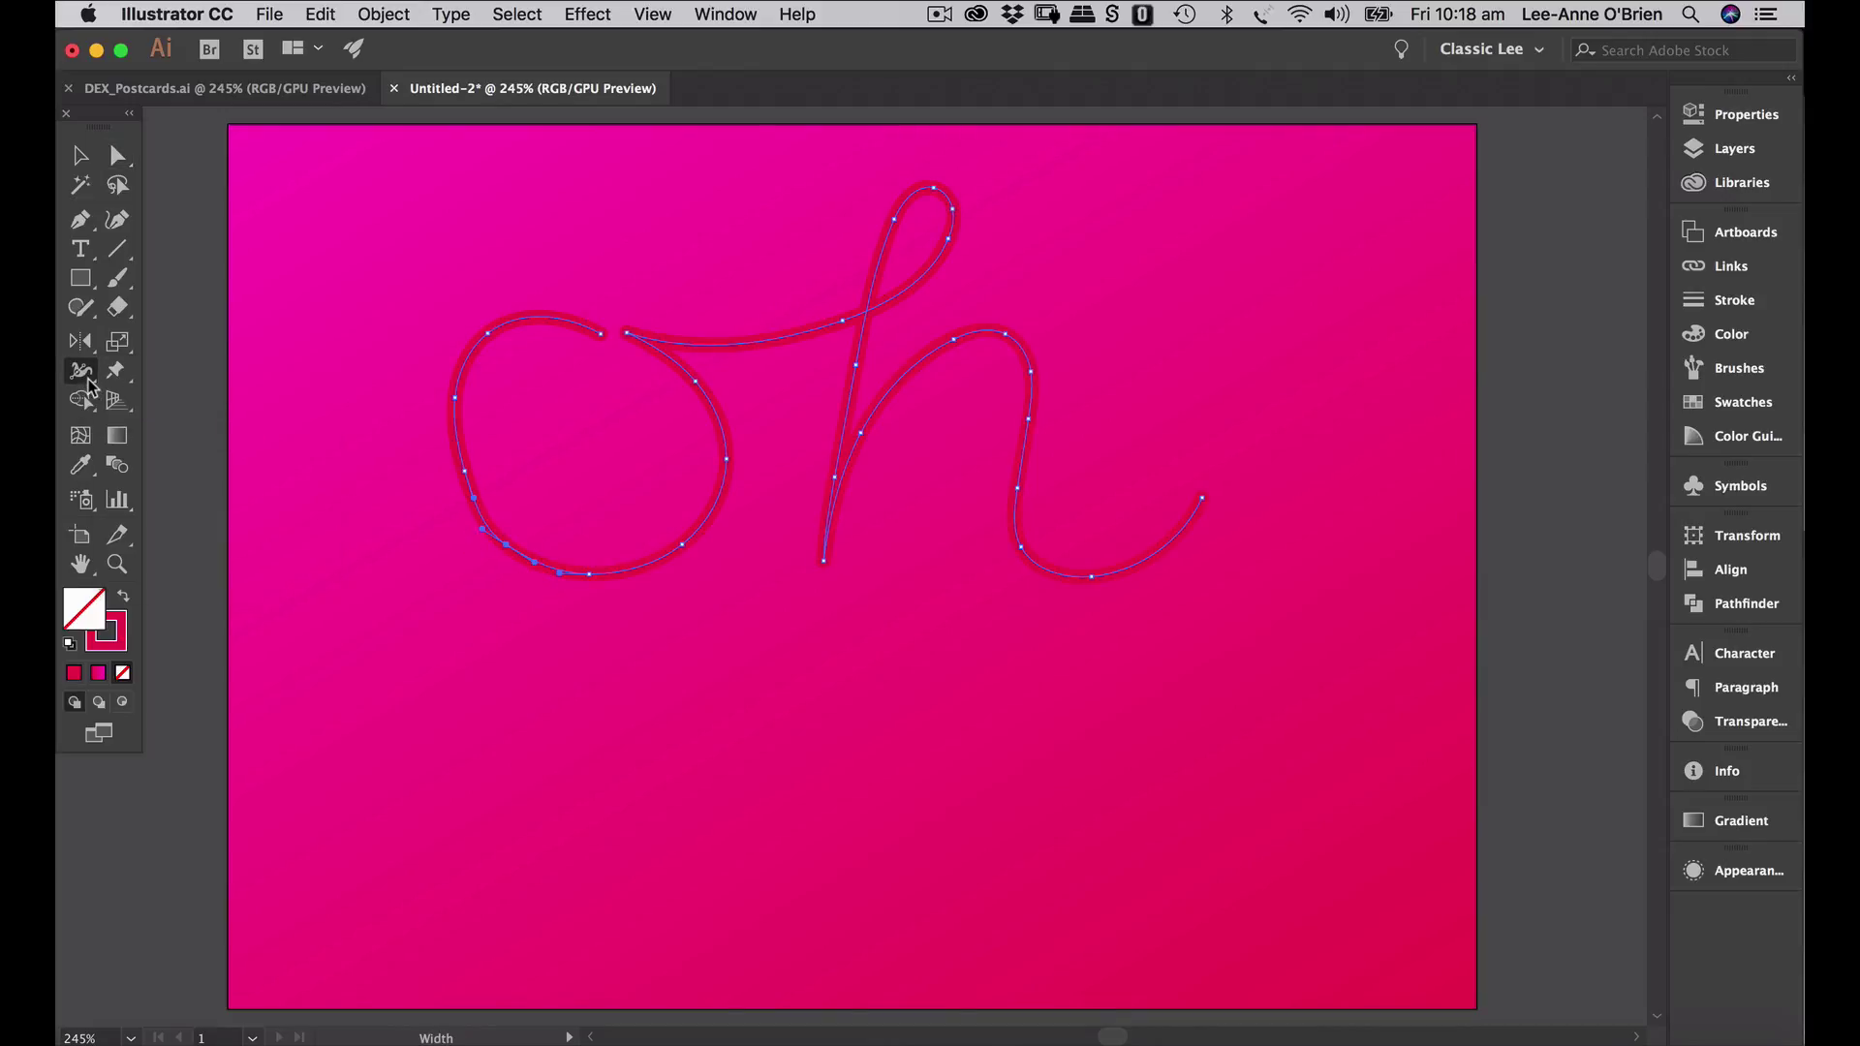
click(80, 308)
click(190, 366)
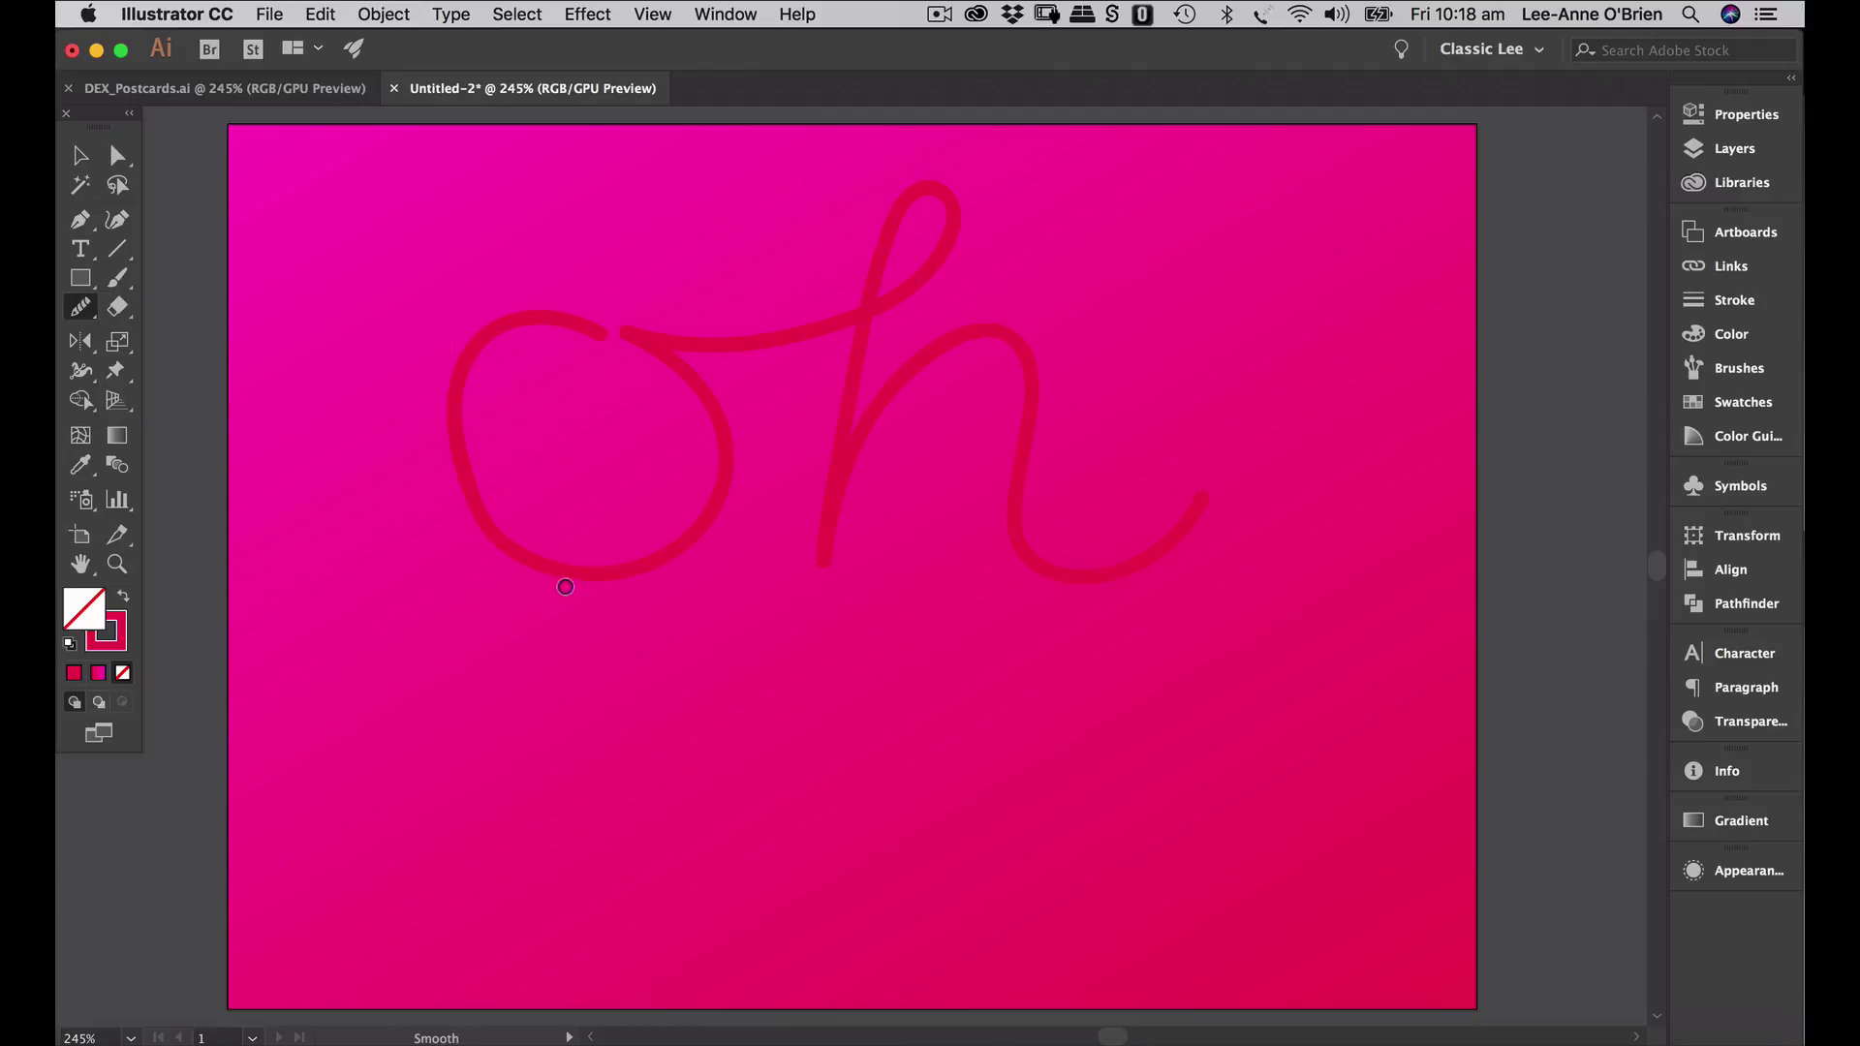
super+click(459, 400)
mouse_move(476, 512)
mouse_down()
mouse_move(512, 553)
mouse_move(654, 606)
mouse_move(718, 509)
mouse_up()
mouse_move(461, 506)
mouse_down()
mouse_move(502, 562)
mouse_move(559, 588)
mouse_up()
- Set the stroke of the "oh" lettering to black 000000 and shift the lettering slightly down on the background
click(81, 155)
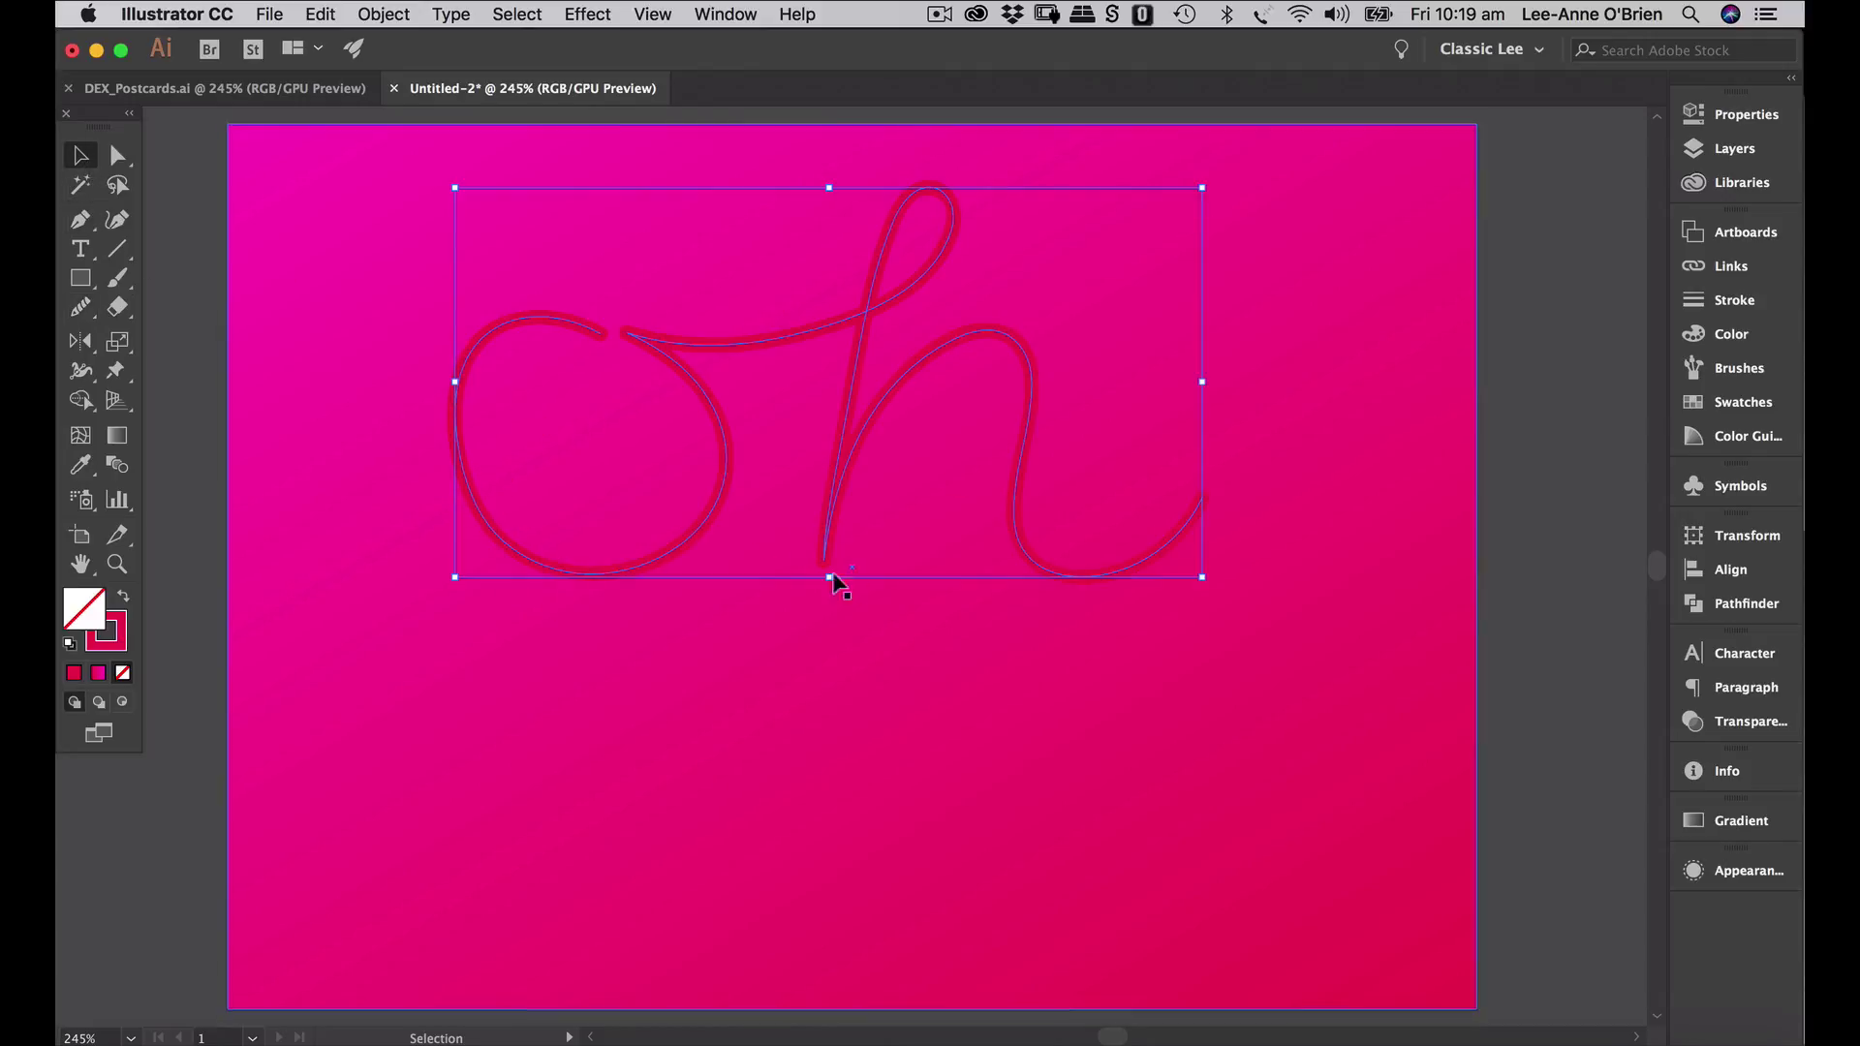
click(127, 636)
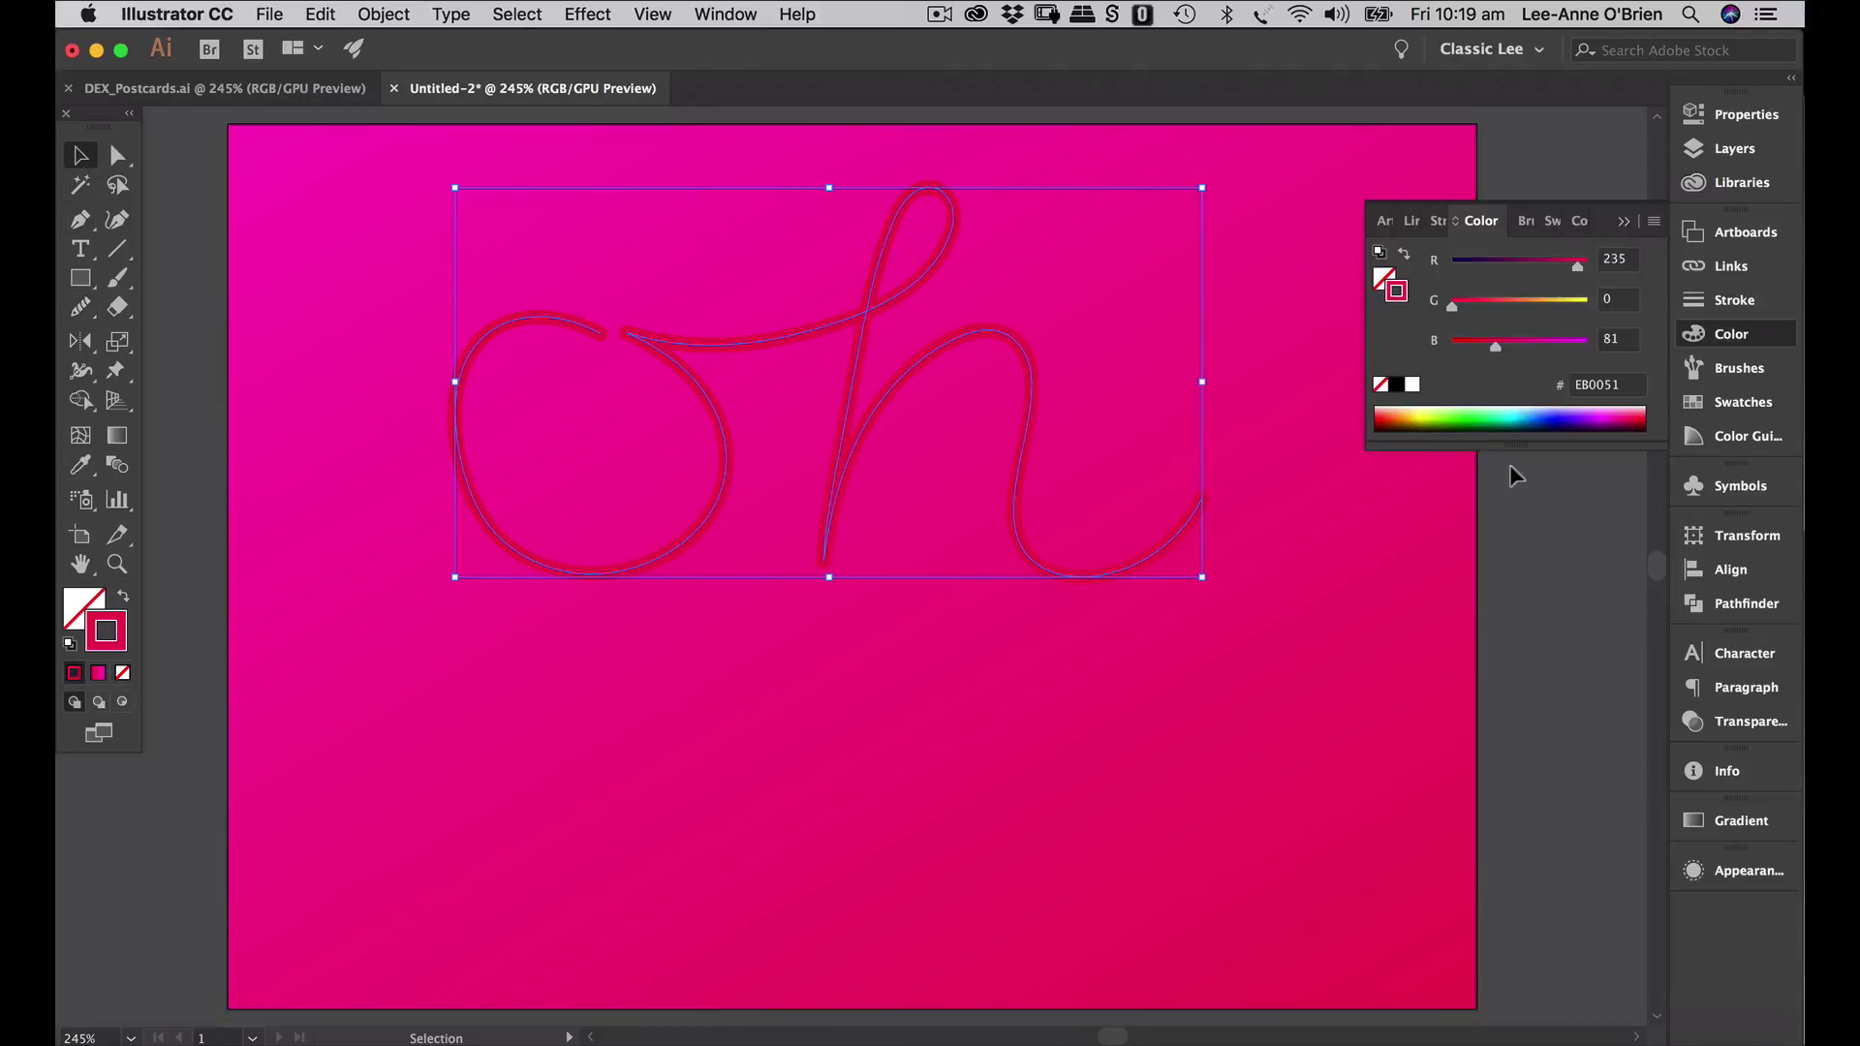
click(1396, 385)
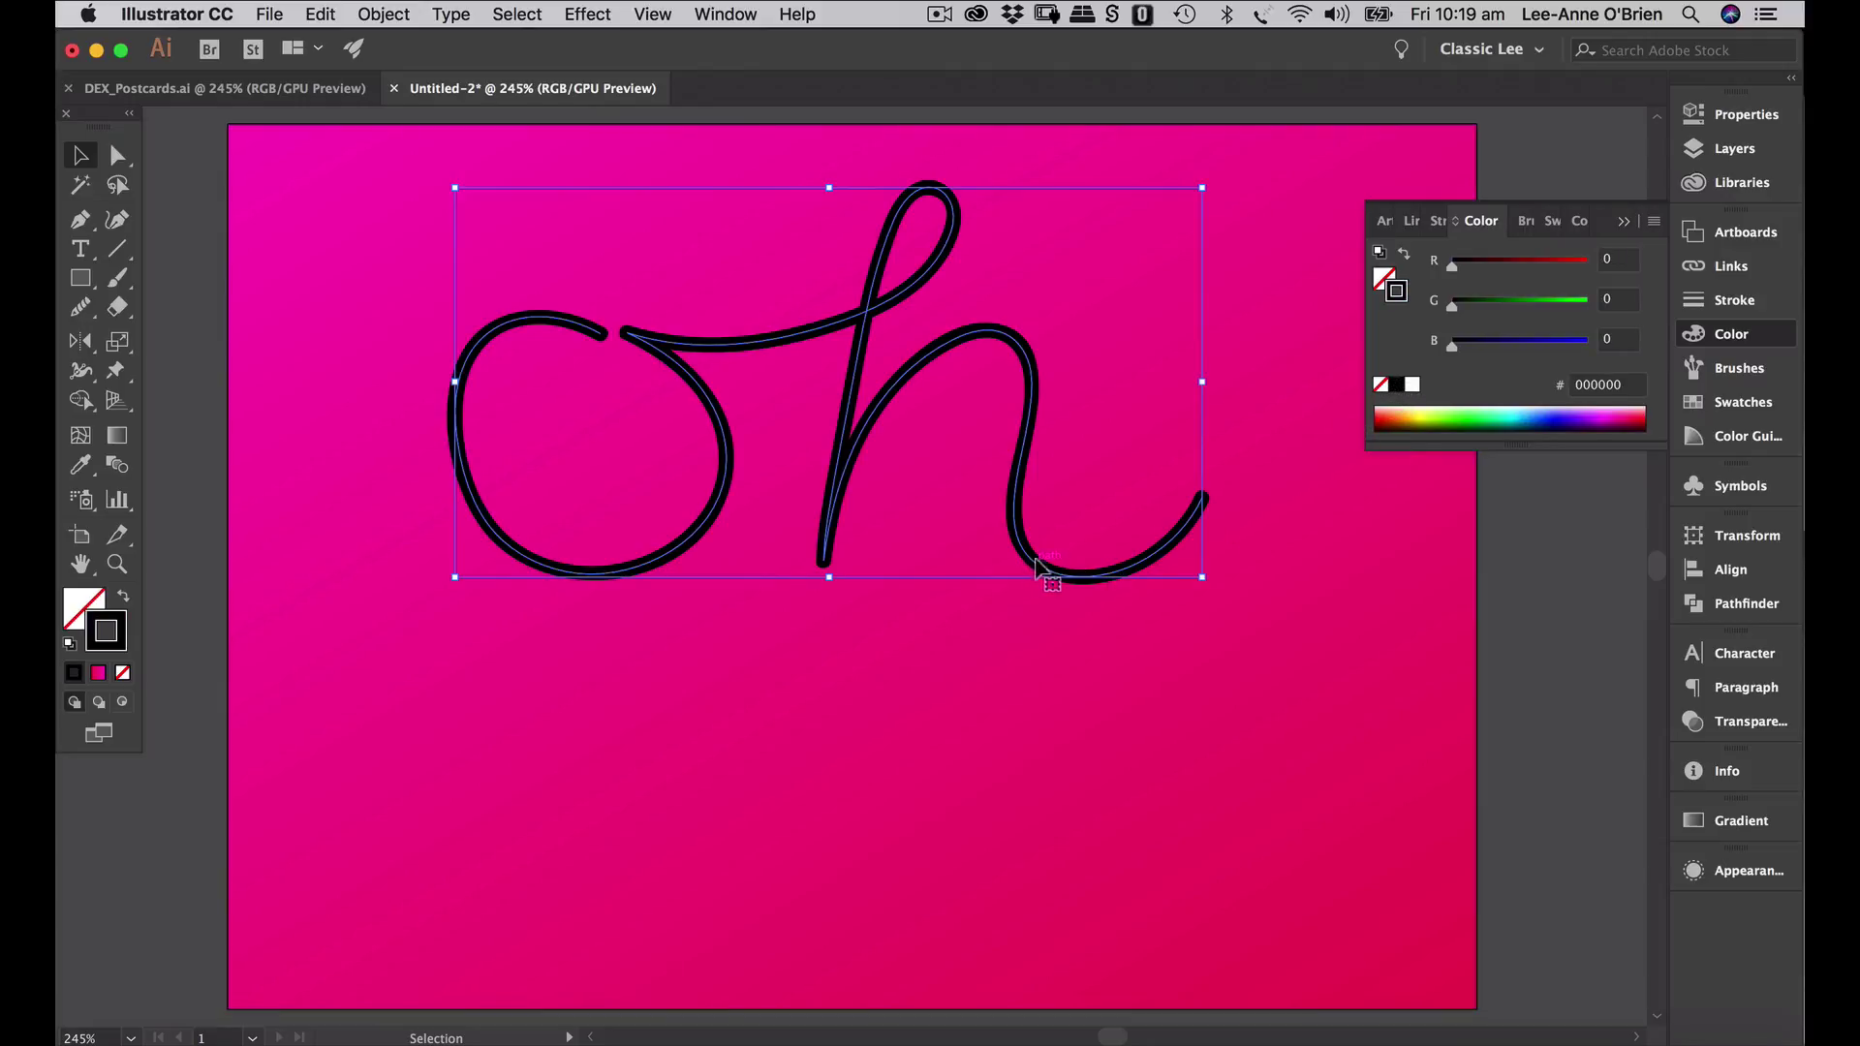
drag(1046, 572, 1036, 610)
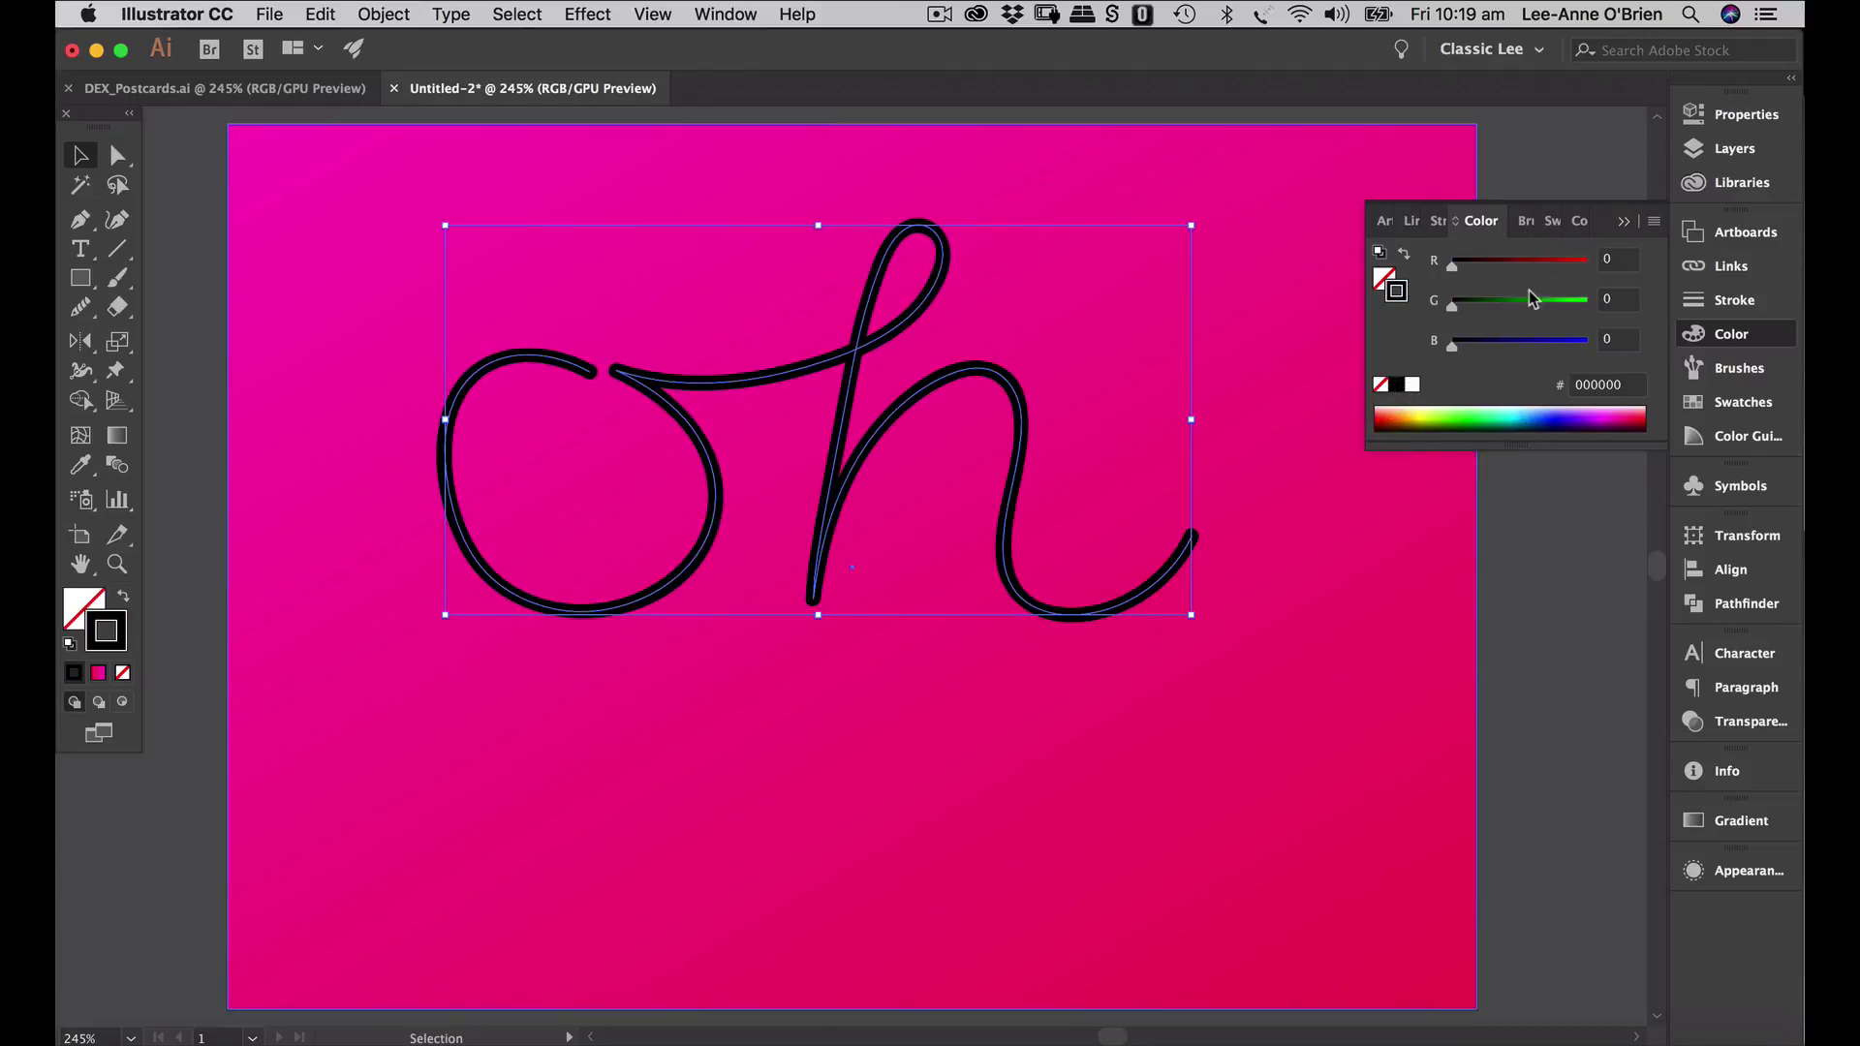
click(1623, 221)
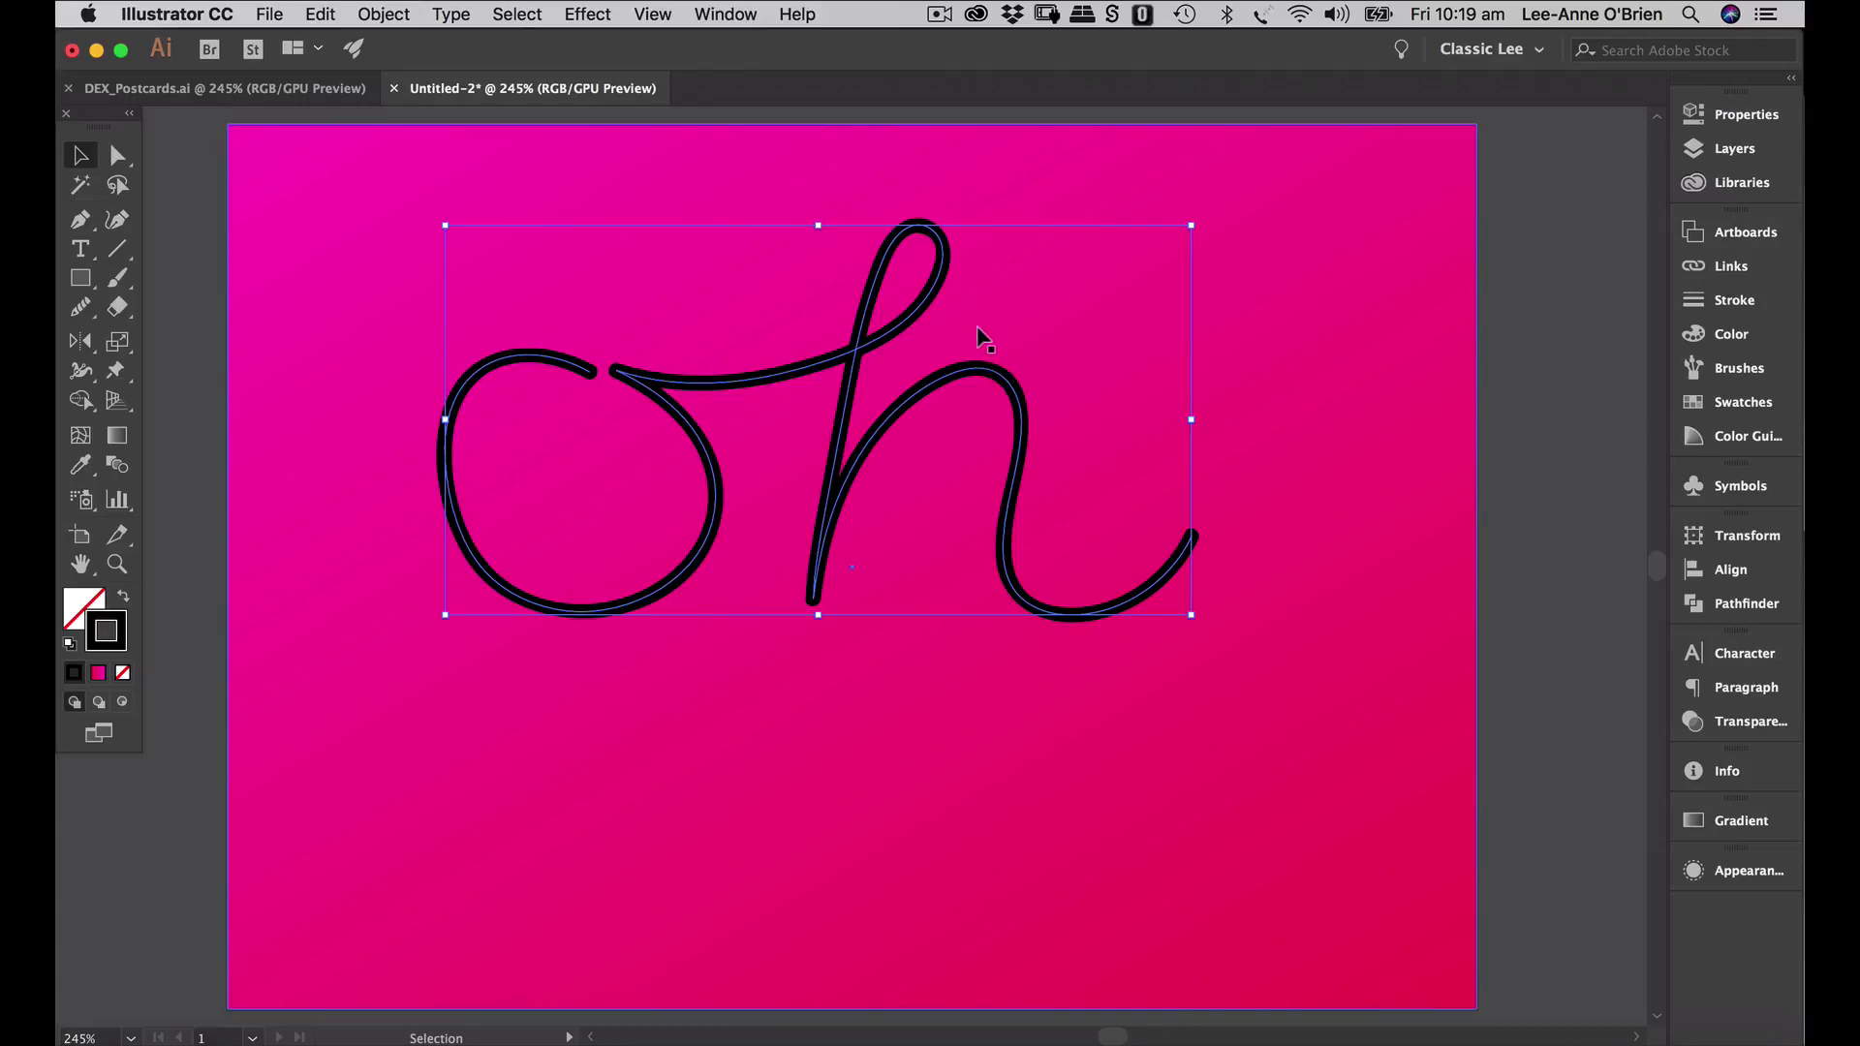
- Duplicate the horizontal yellow-to-blue blend above the artboard, placing the copy just above the original
drag(988, 311, 1020, 545)
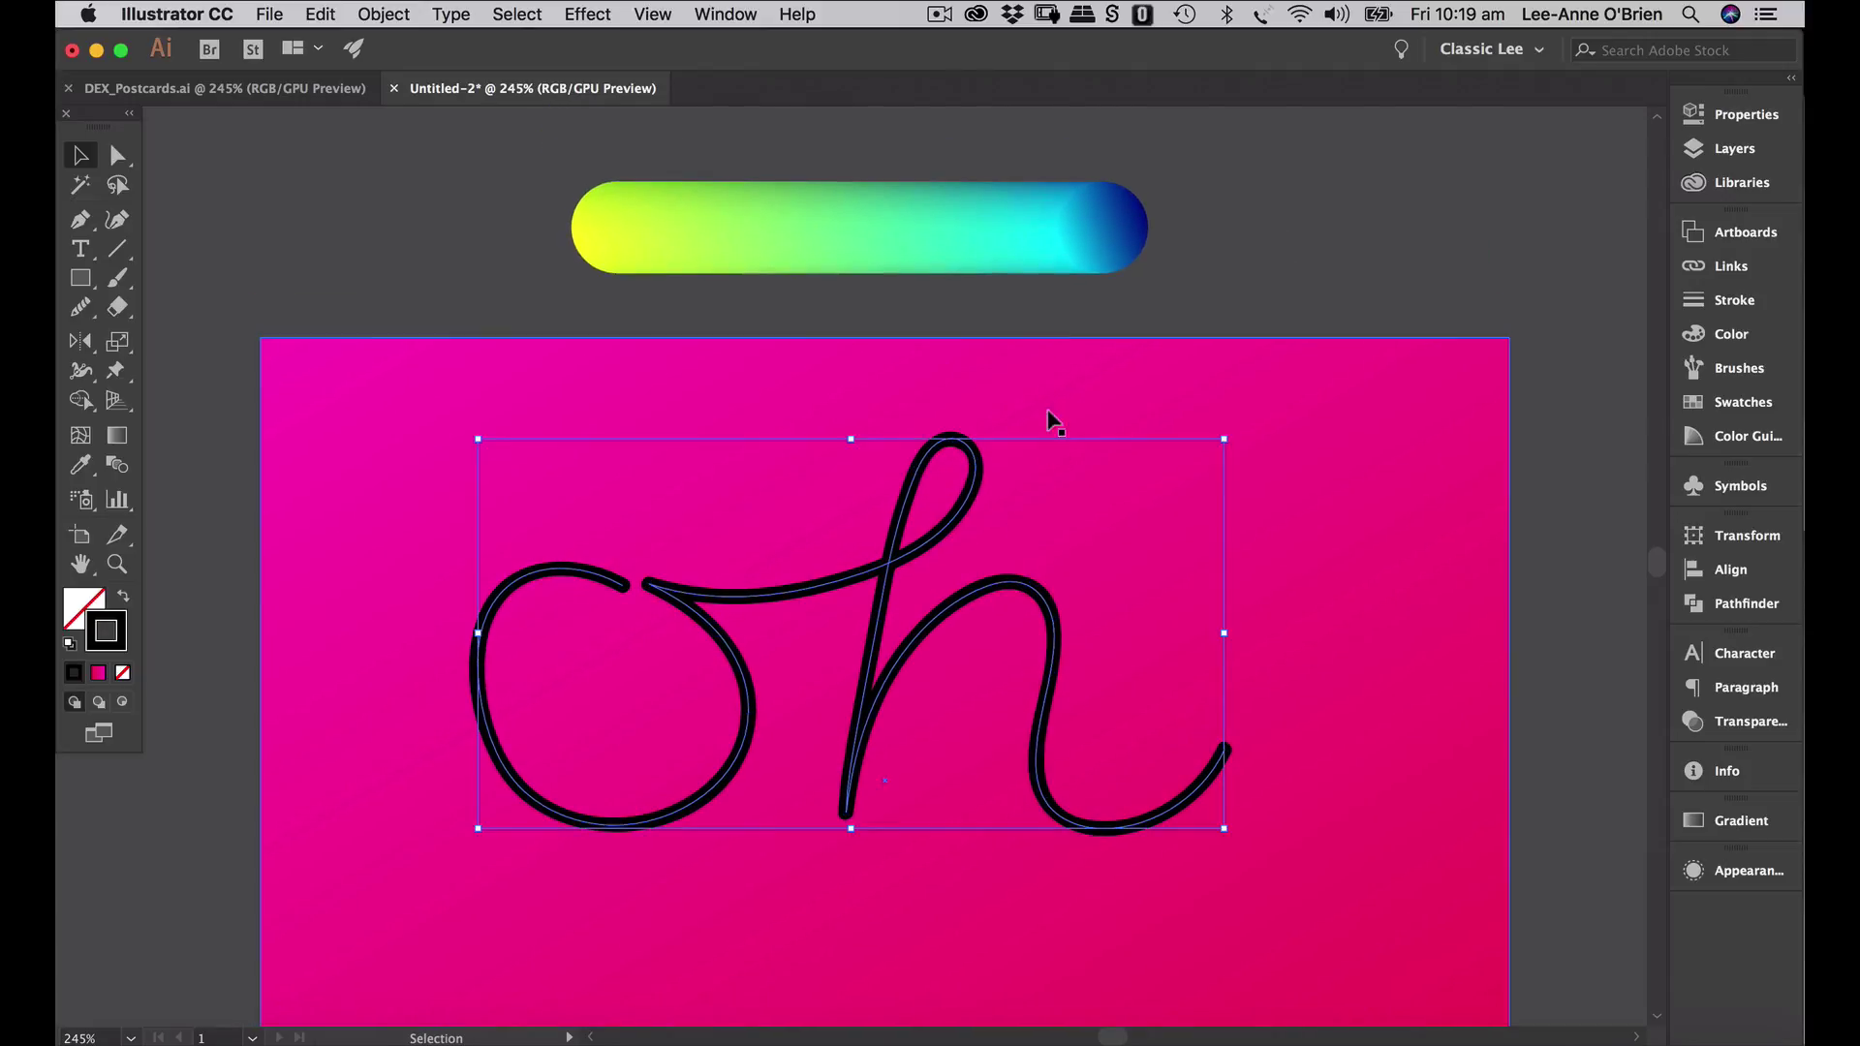
click(971, 240)
drag(988, 308, 968, 205)
click(1223, 310)
scroll(1130, 643, down, 5)
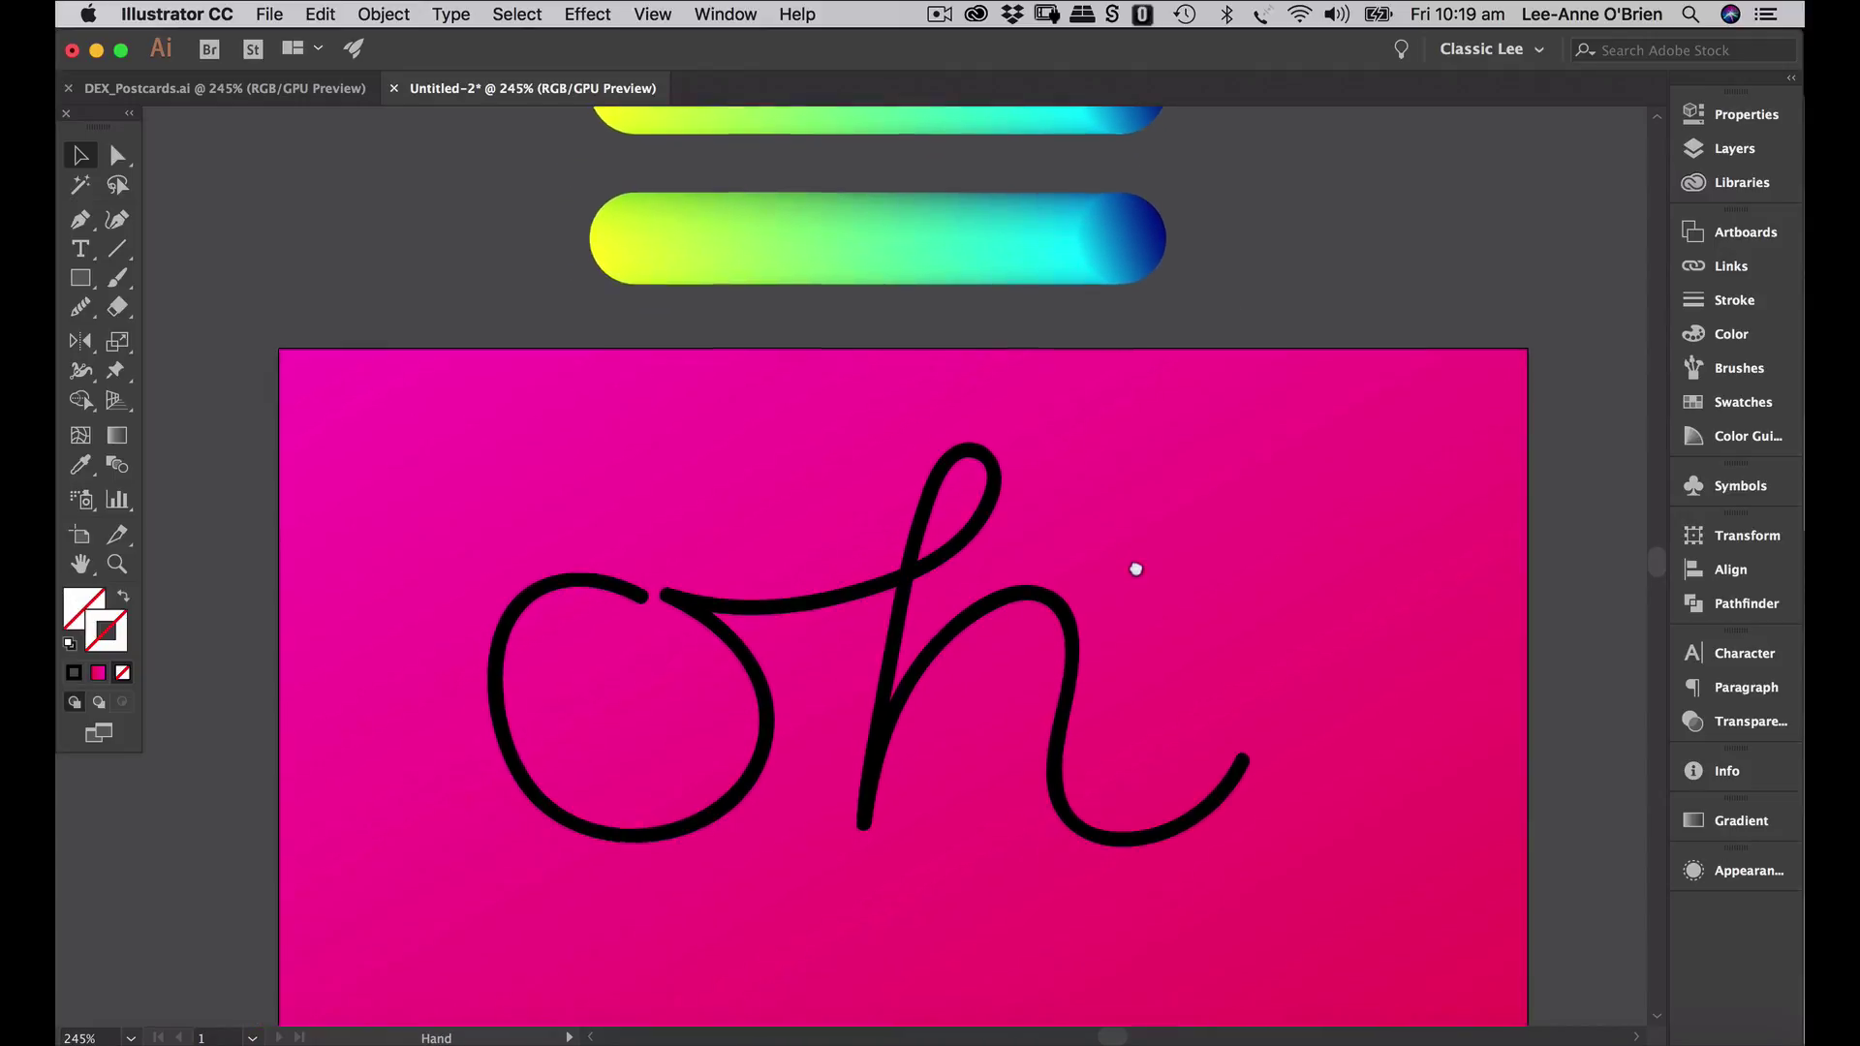
- Replace the spine of the horizontal blend nearest the artboard with the handwritten "oh" path, then deselect it
click(938, 549)
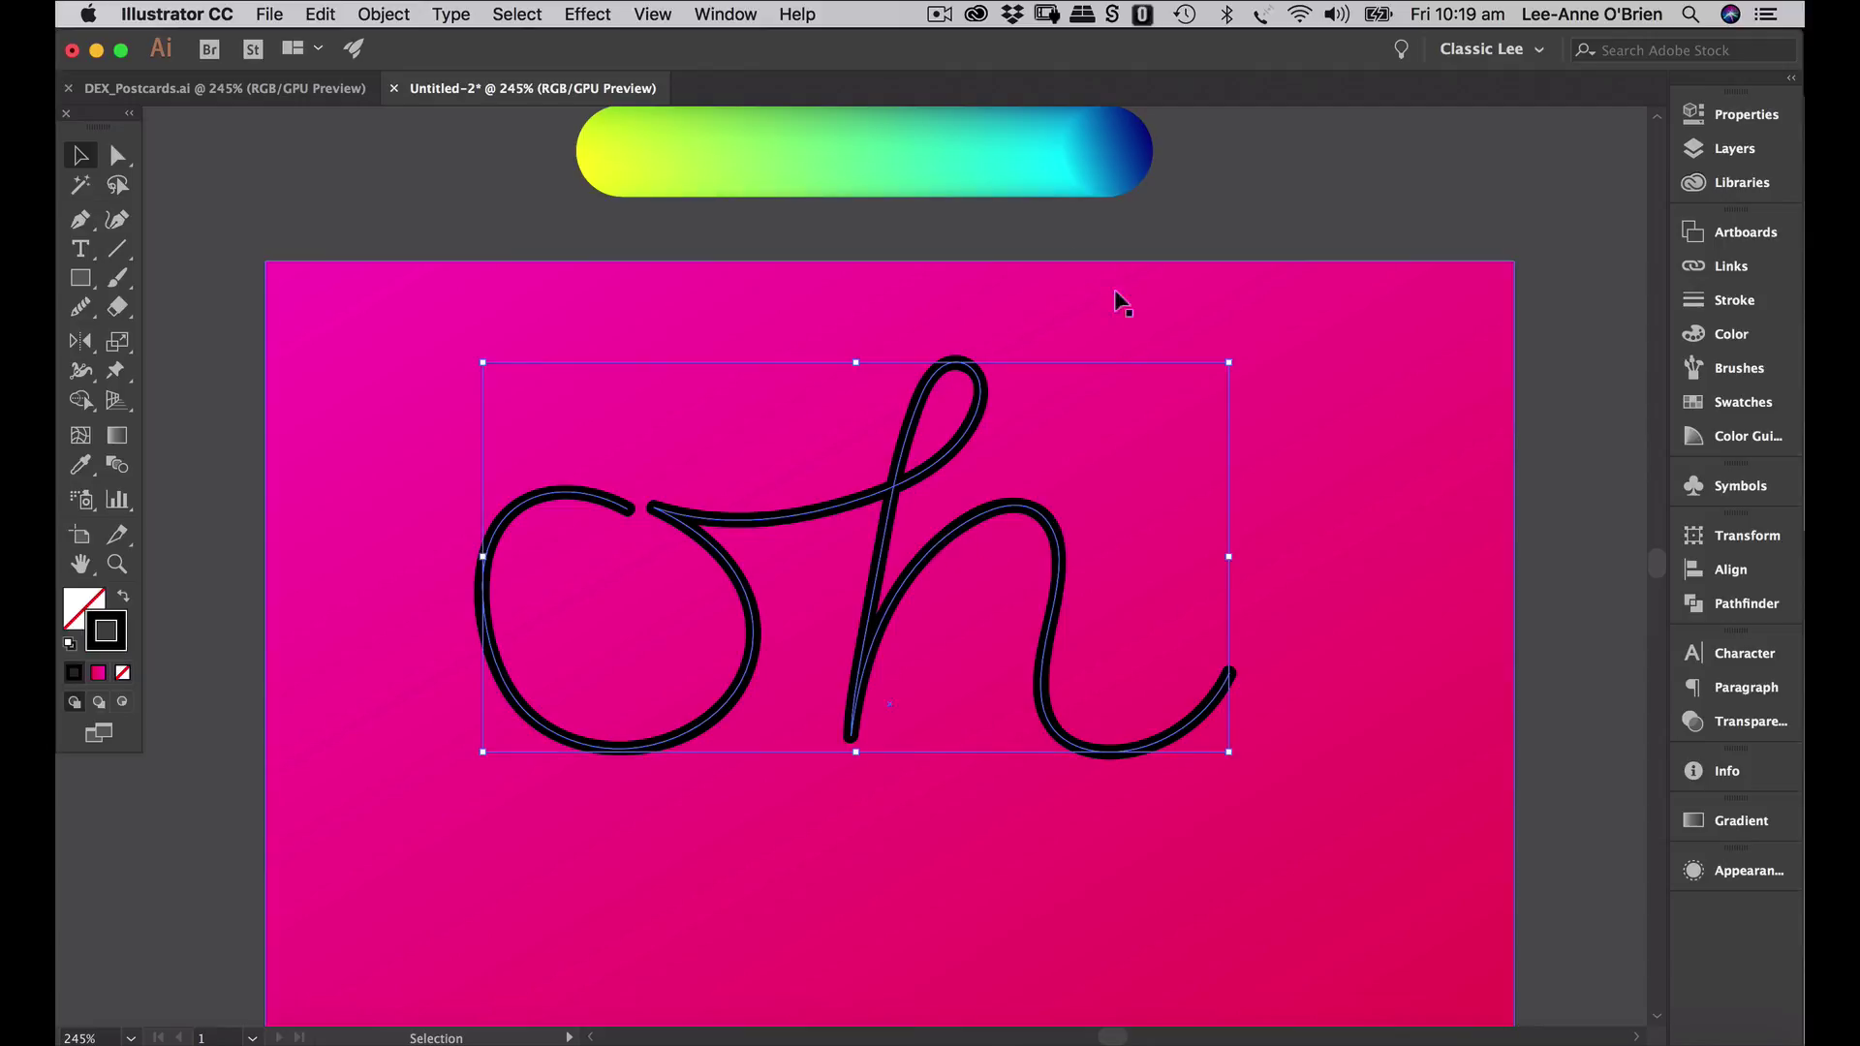
shift+click(966, 157)
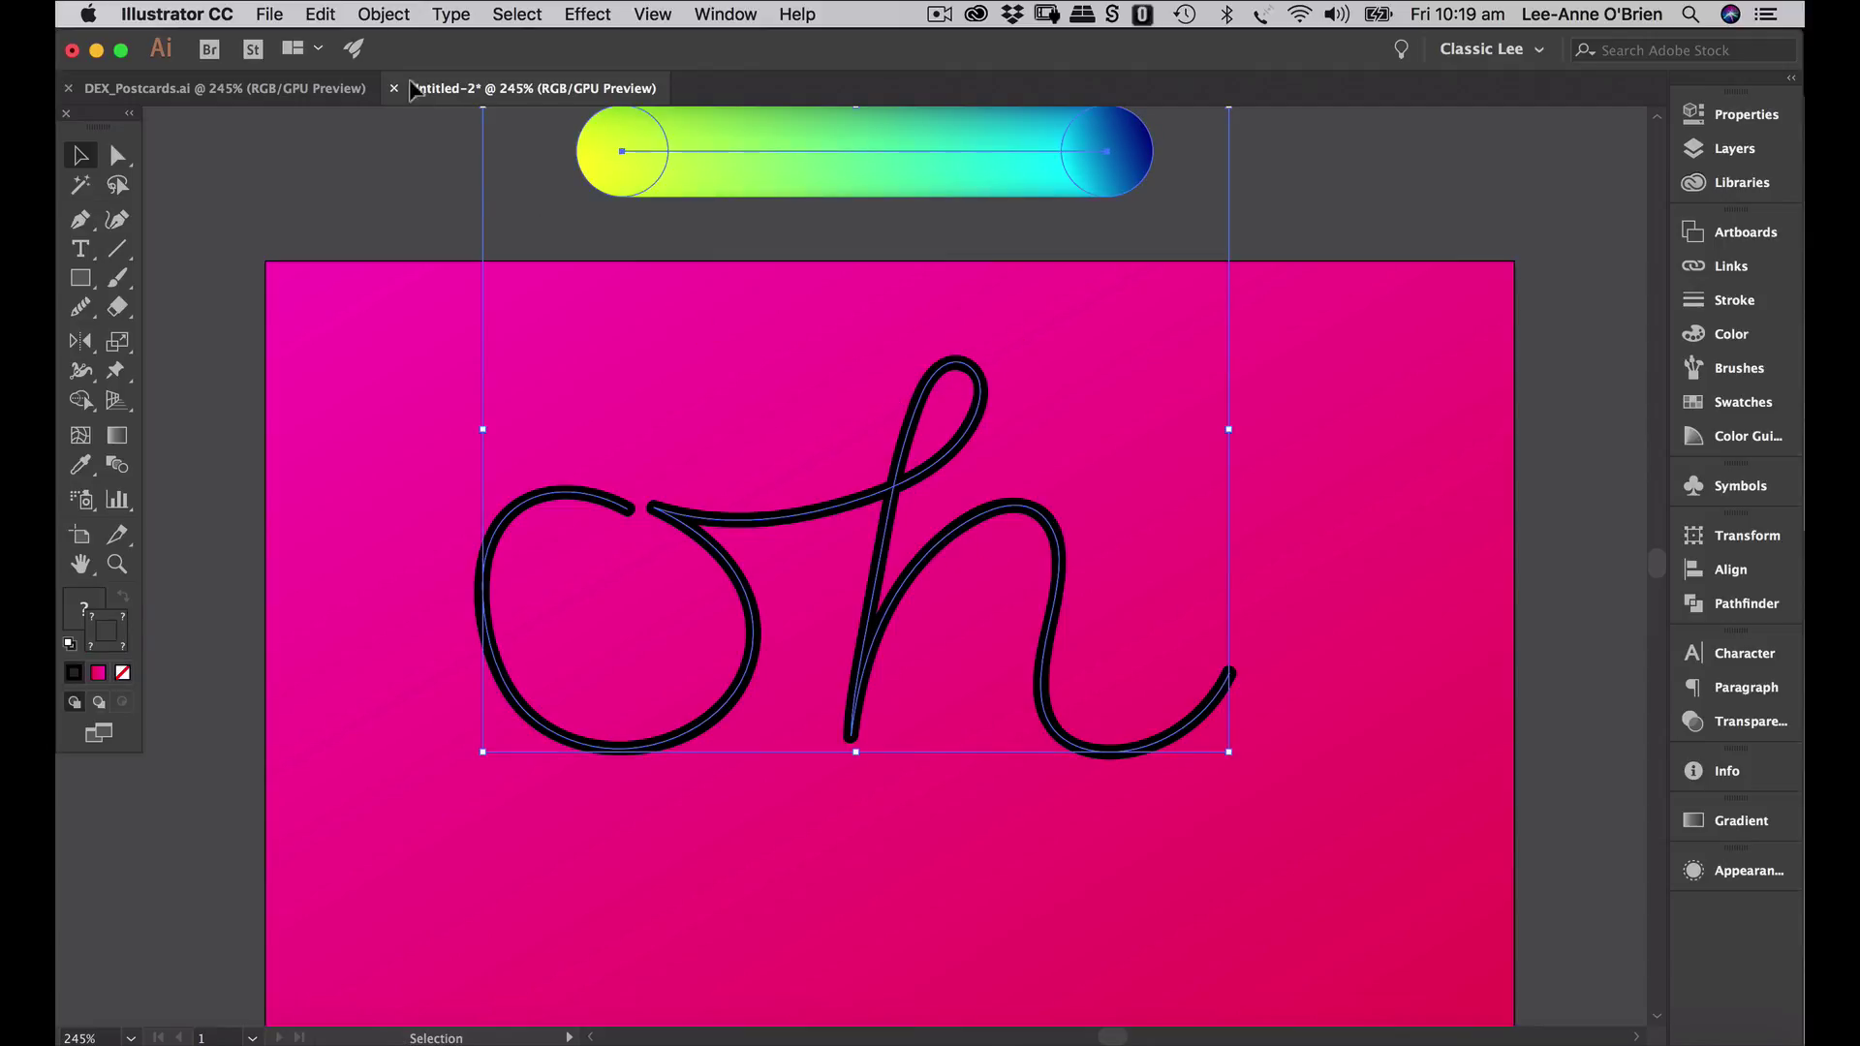
click(384, 14)
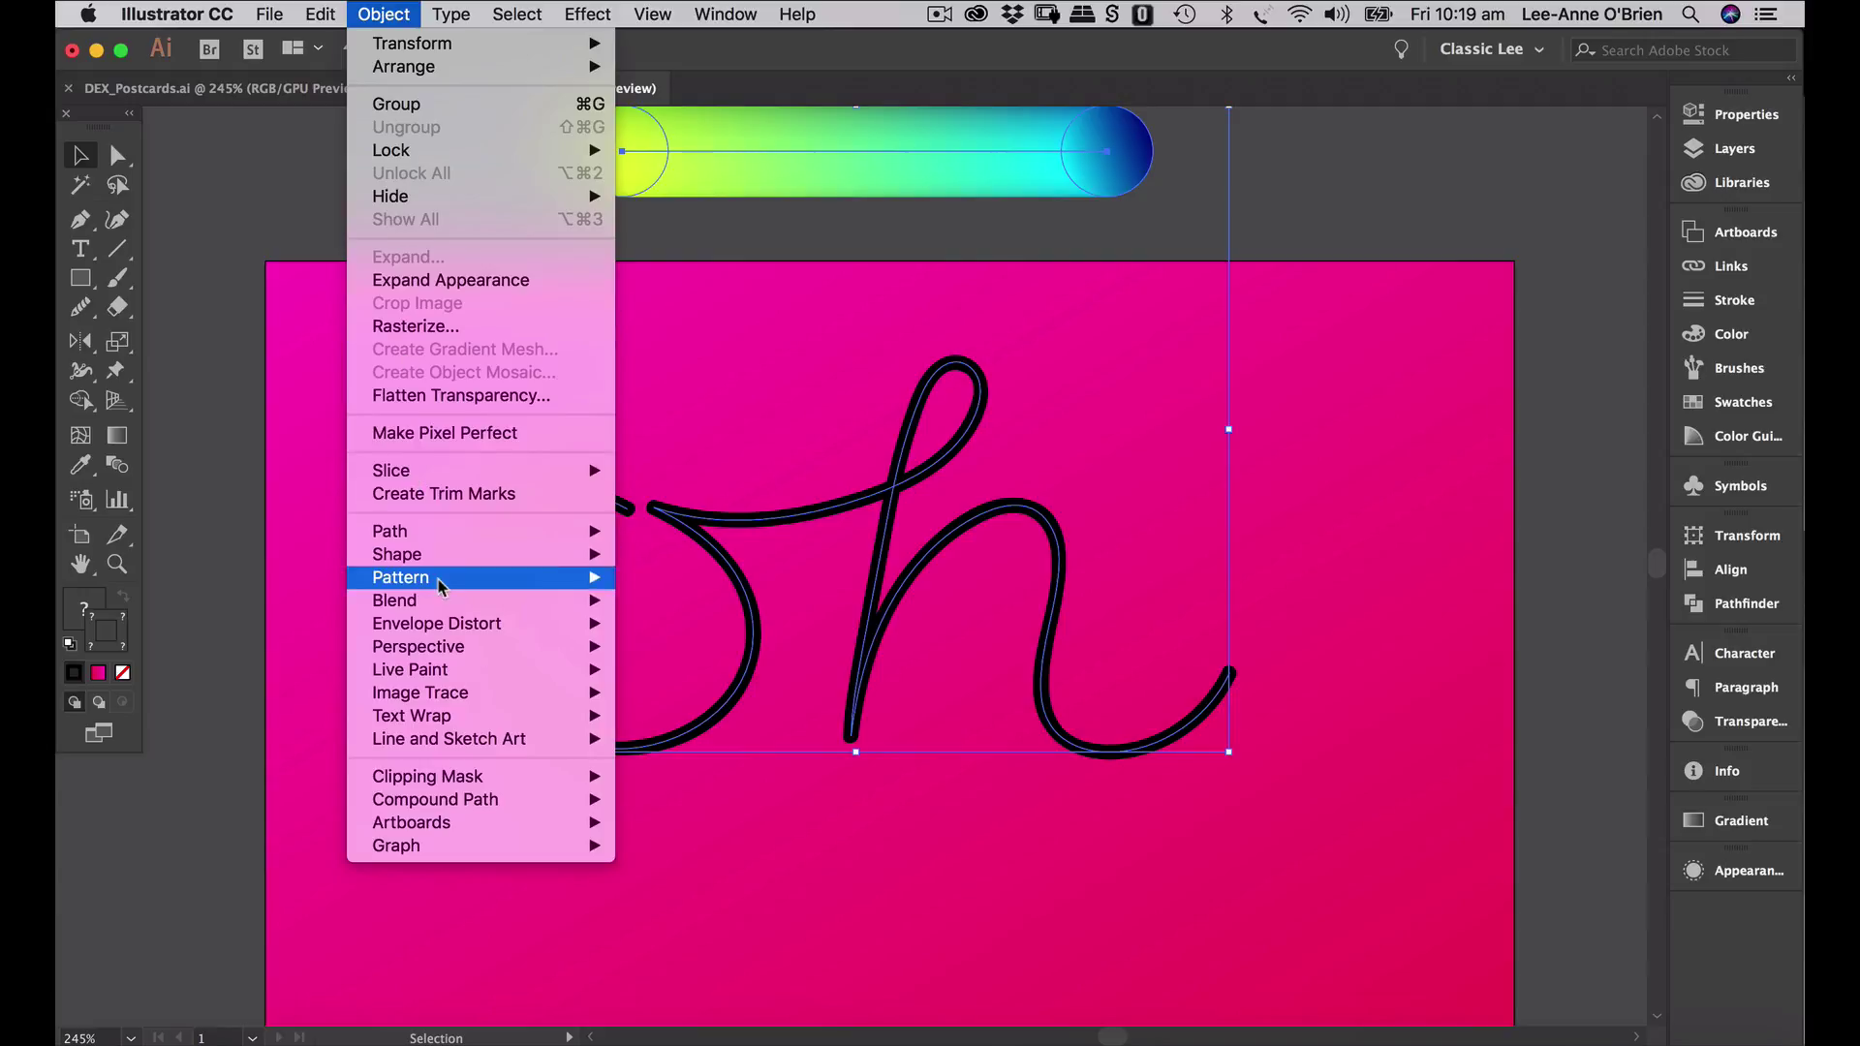
mouse_move(441, 598)
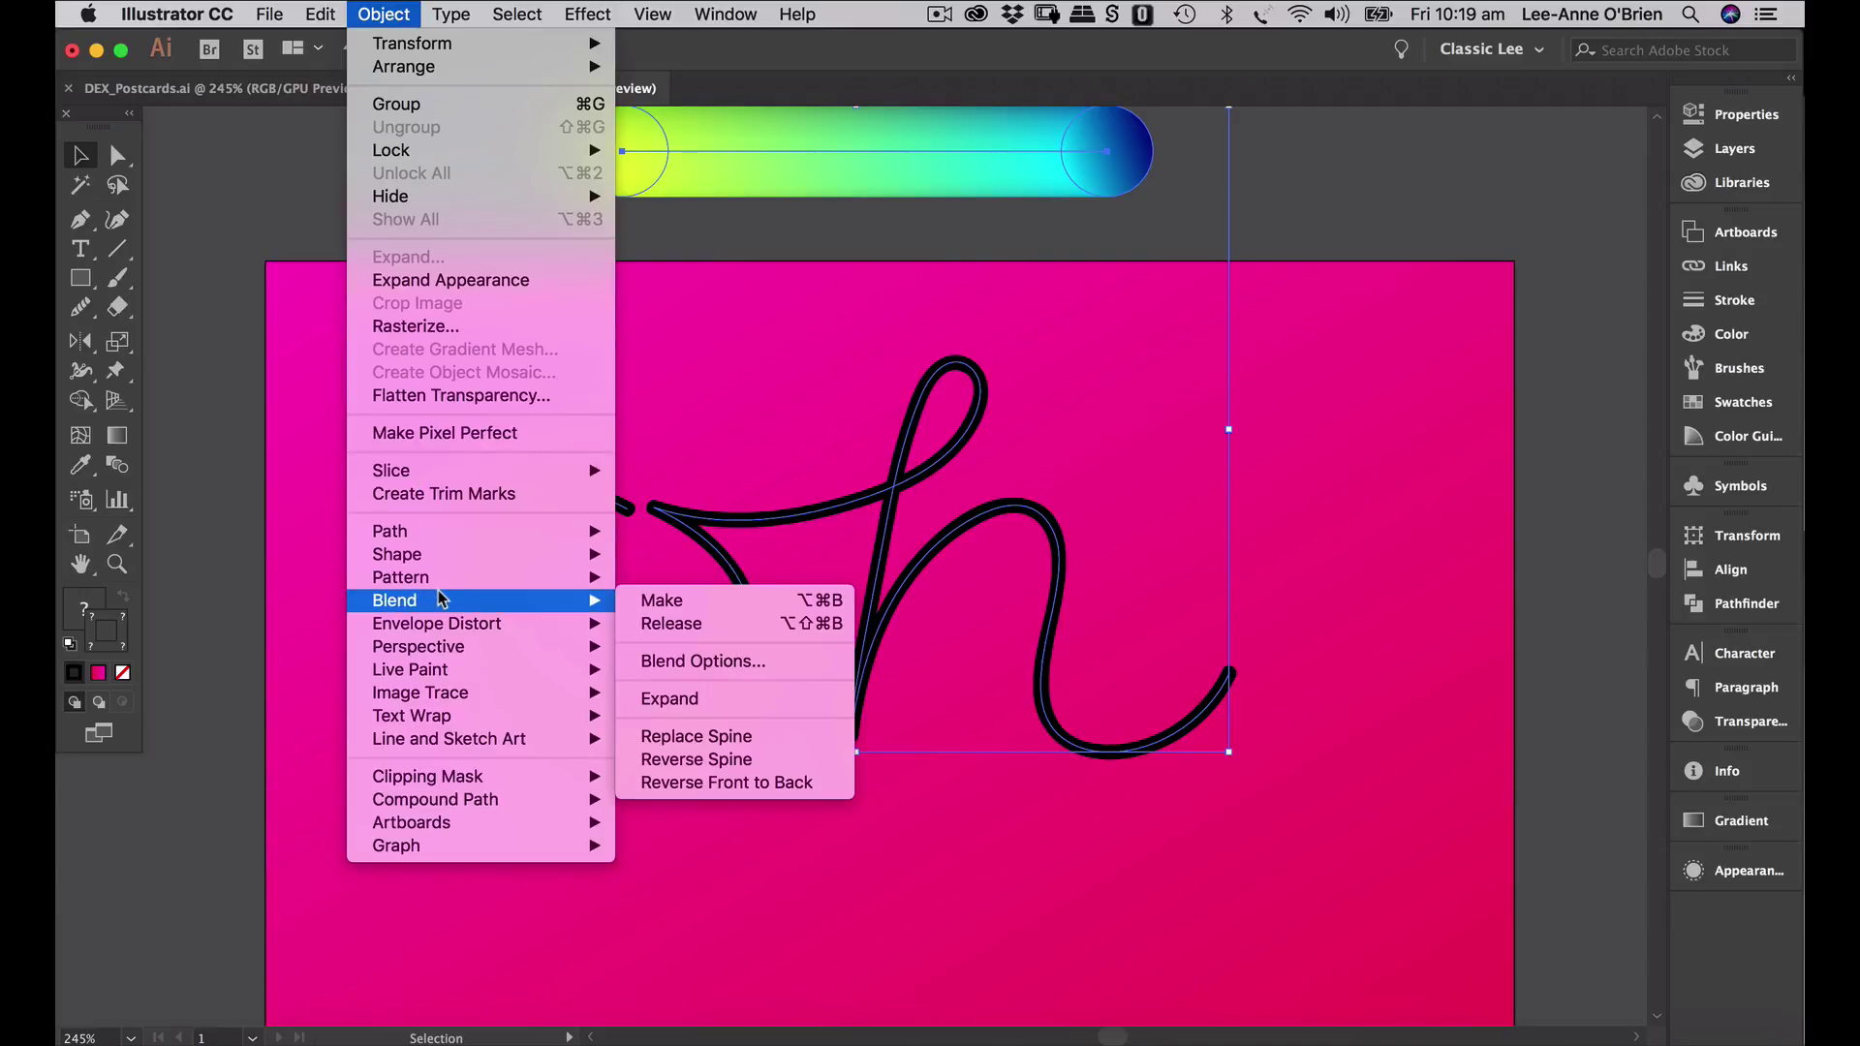
click(752, 736)
click(1526, 548)
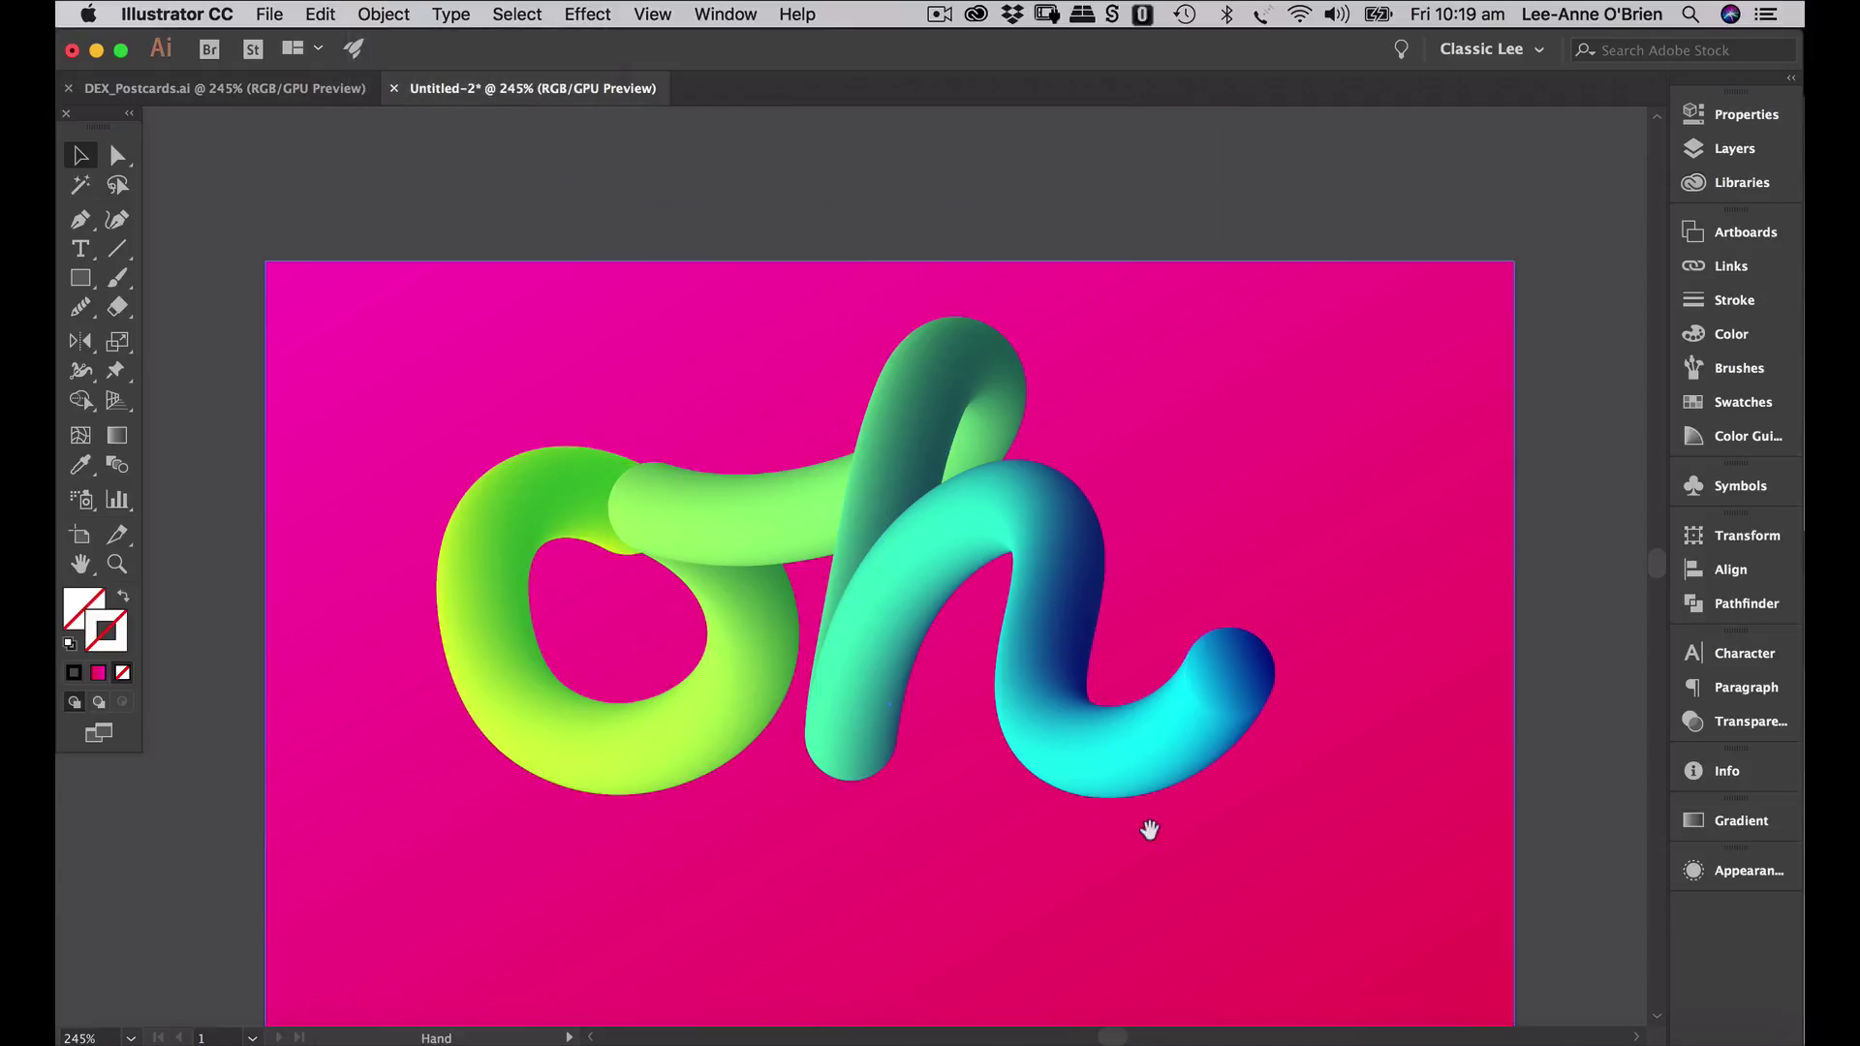
- Round out the o of the "oh" tube by adjusting the bottom and left anchor points of its spine with Direct Selection
scroll(1146, 827, down, 5)
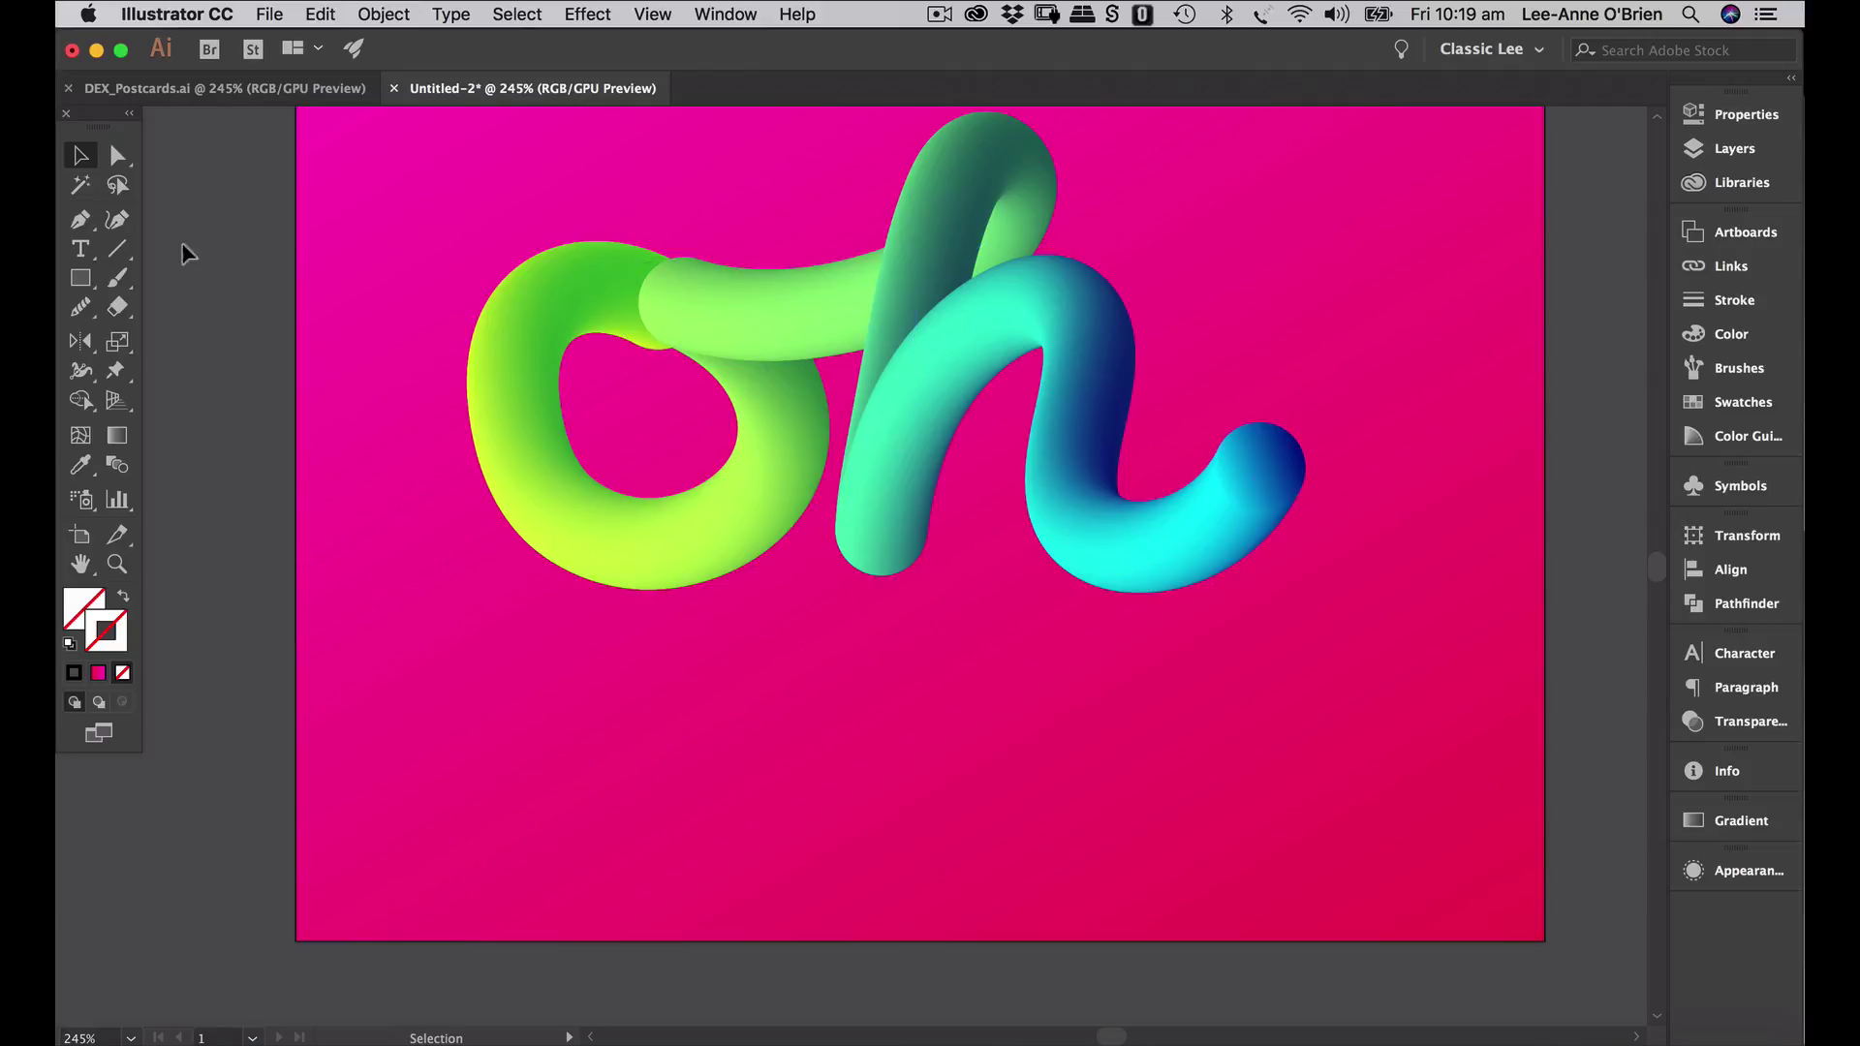
click(118, 157)
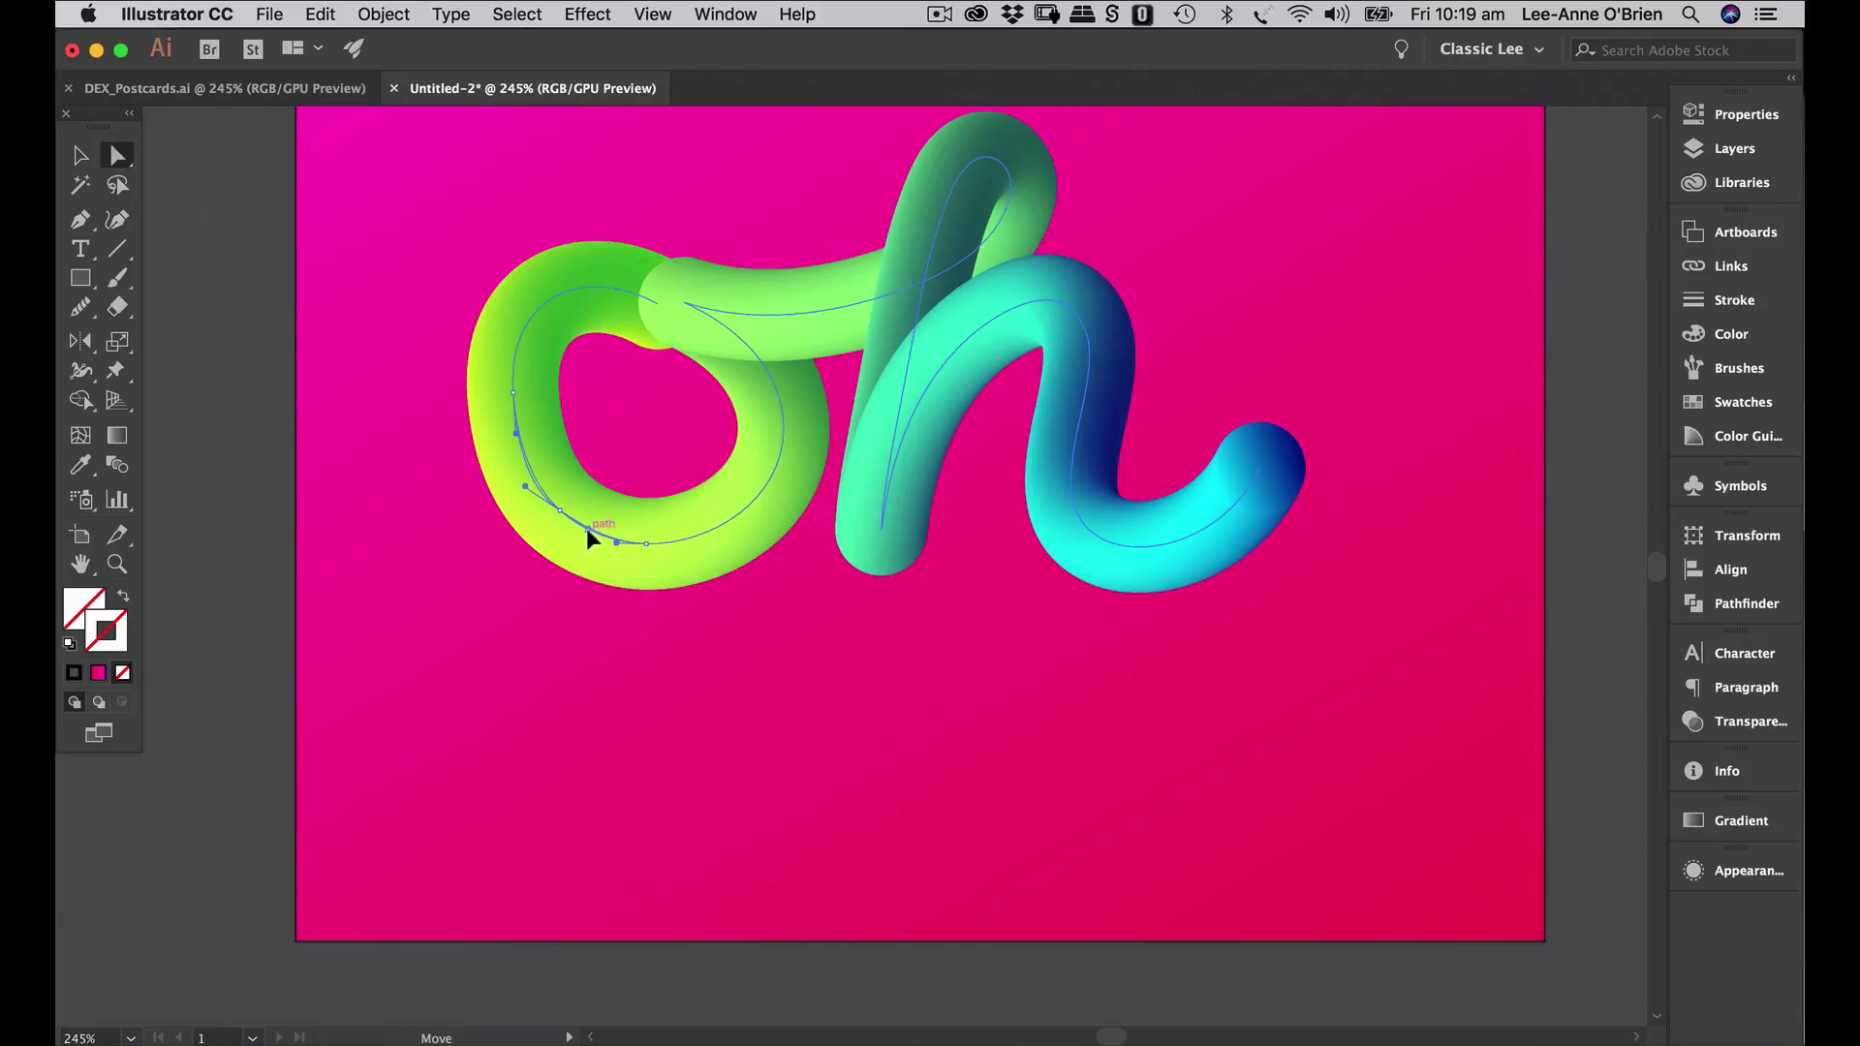
click(647, 544)
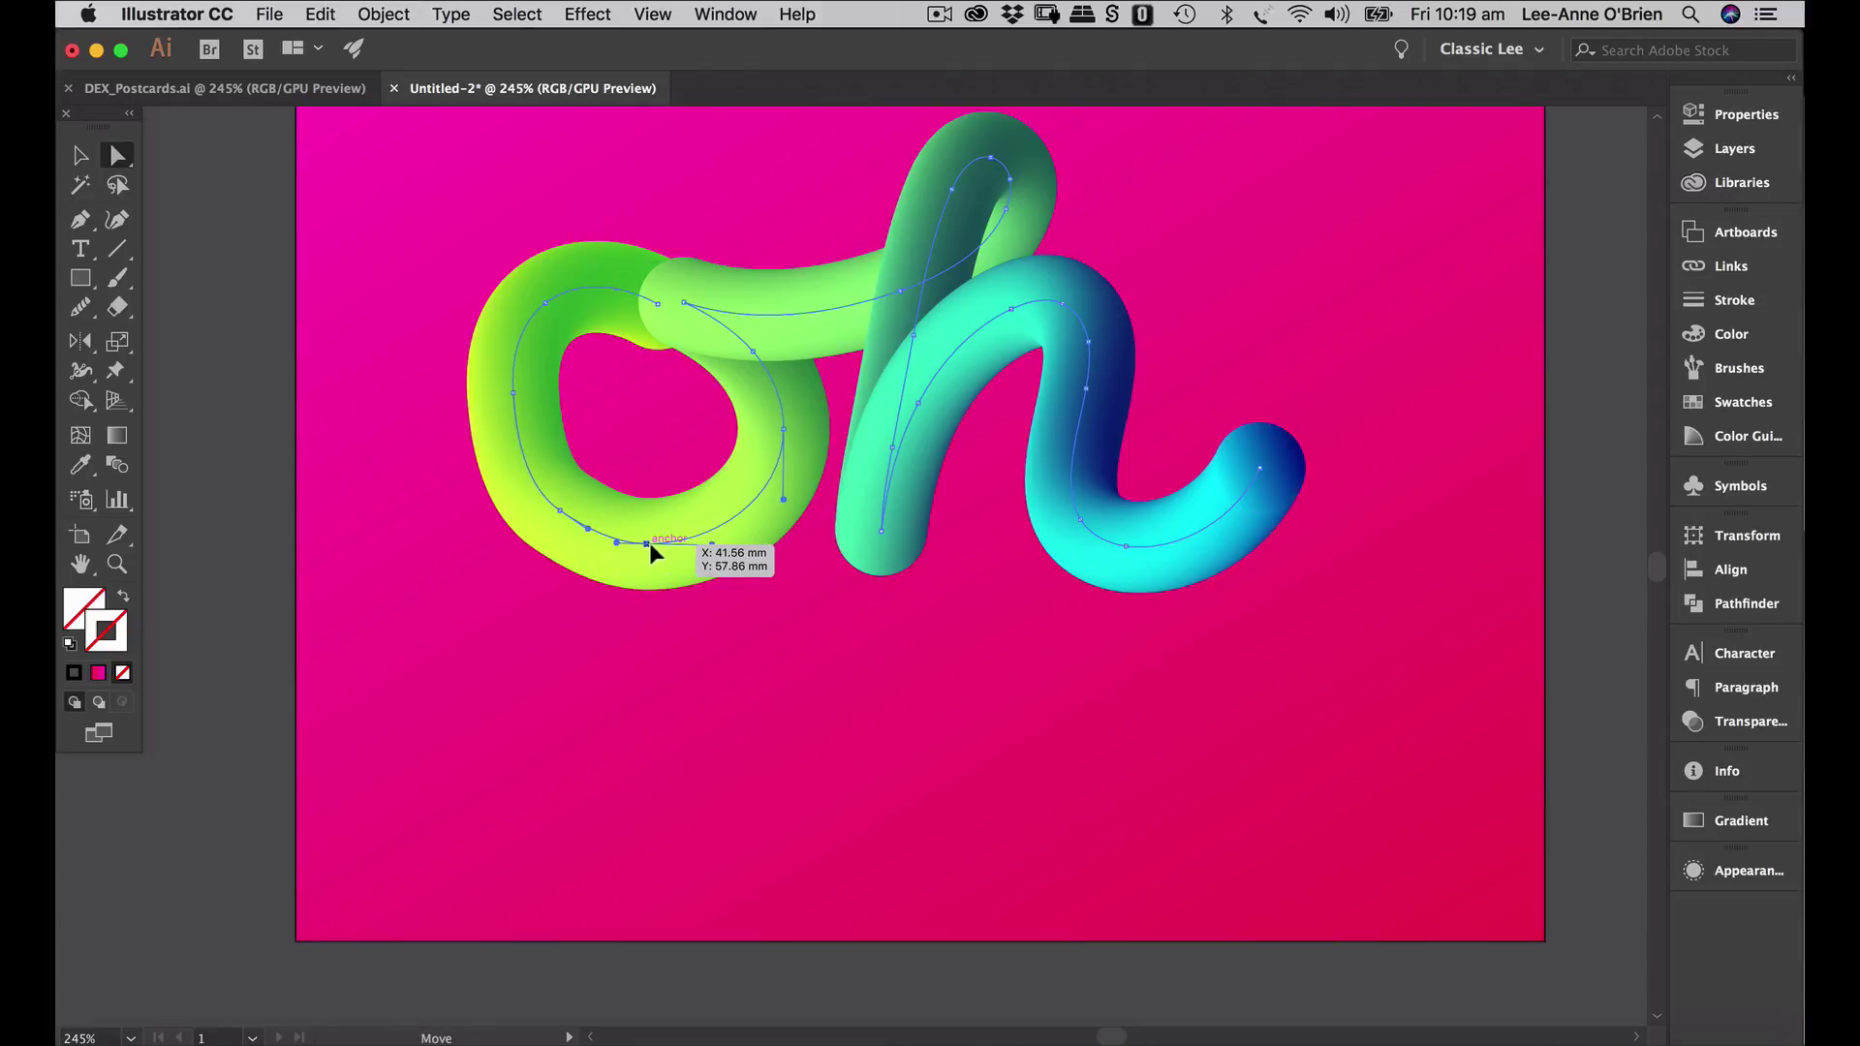
drag(649, 545, 735, 540)
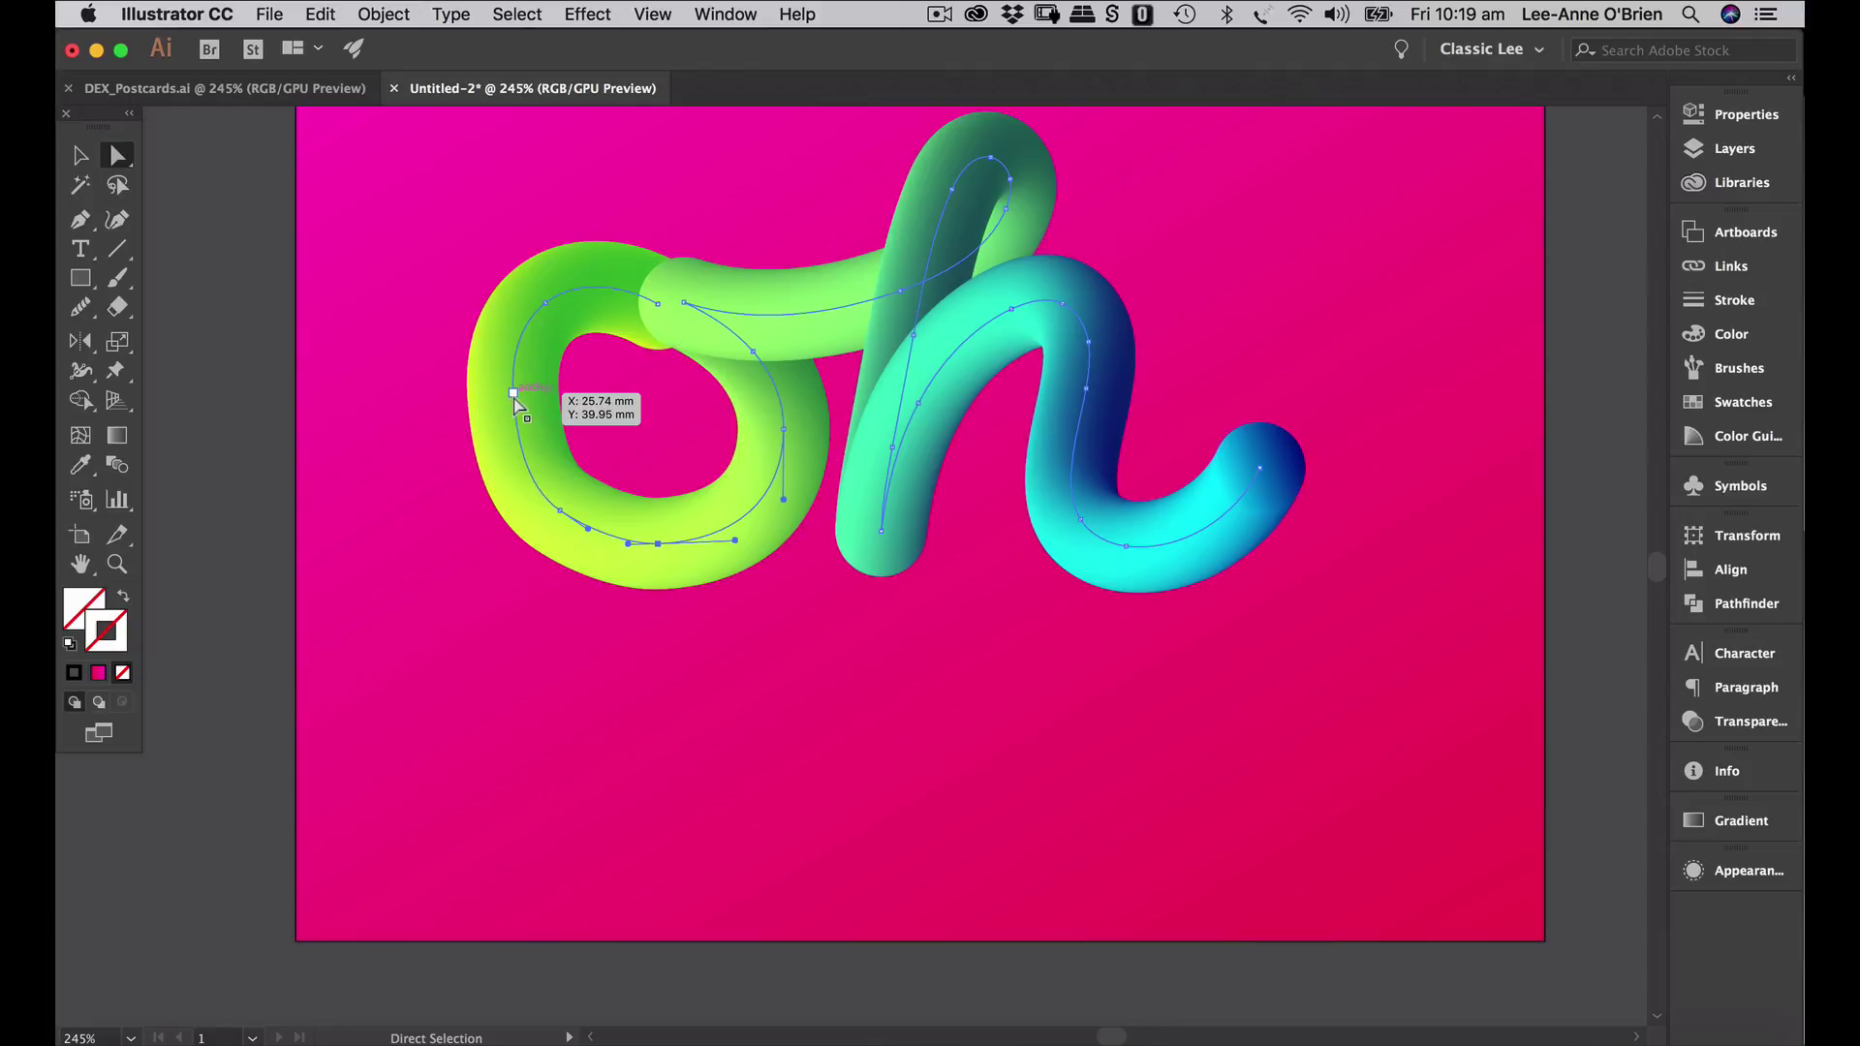
drag(514, 396, 503, 444)
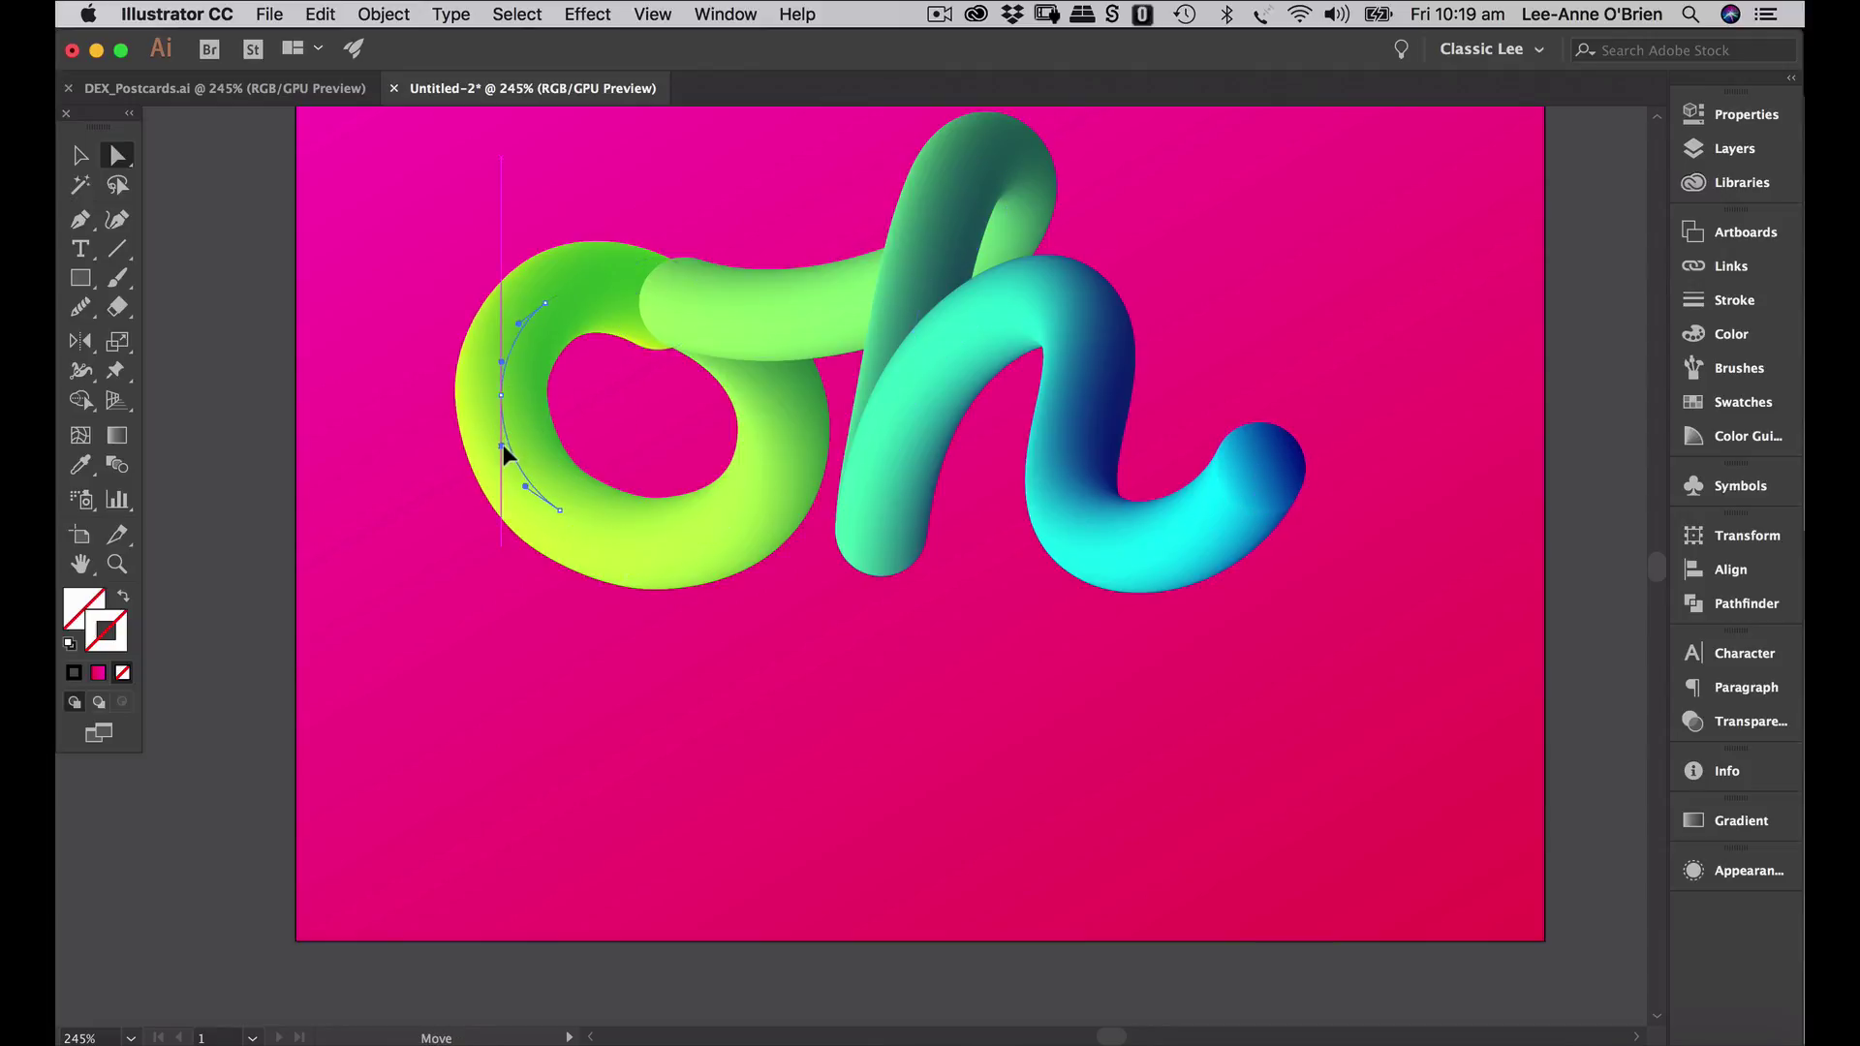
click(1536, 543)
scroll(1050, 631, up, 3)
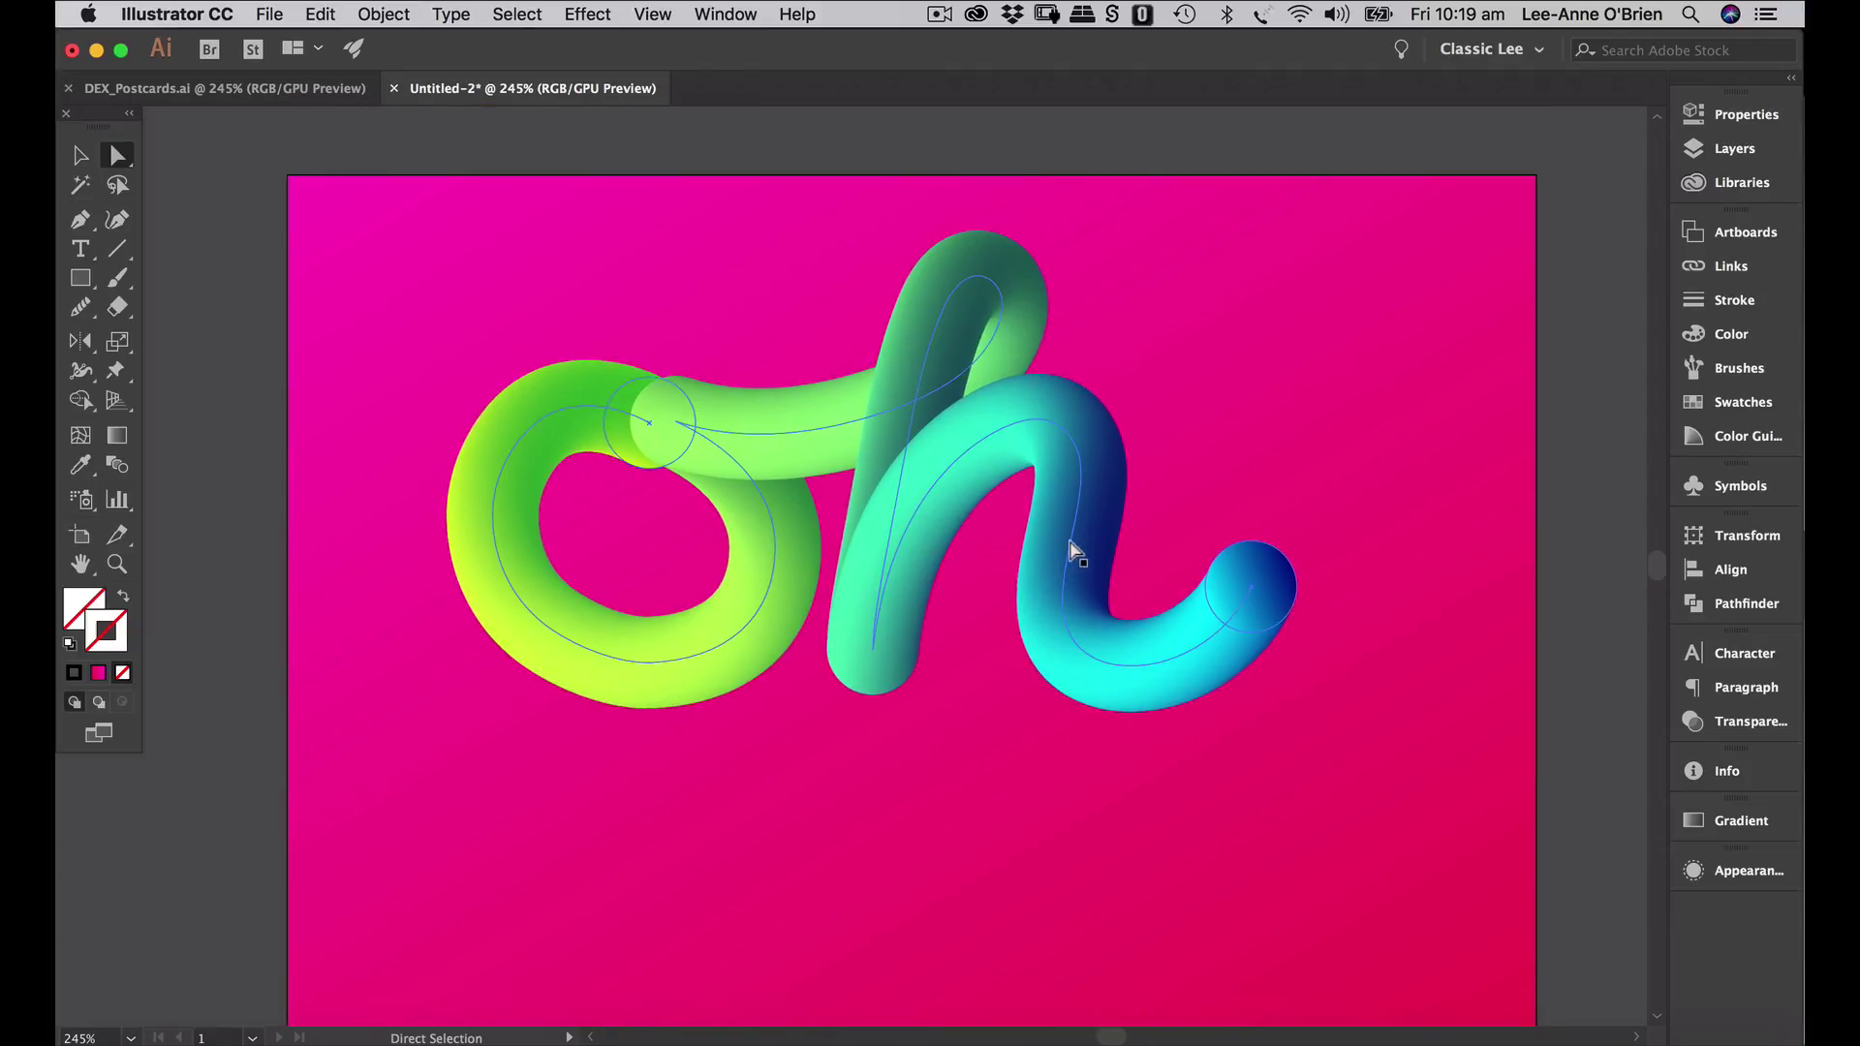
- Move the "oh" tube lettering slightly up, scale it down to make room beneath it, and deselect it
click(80, 155)
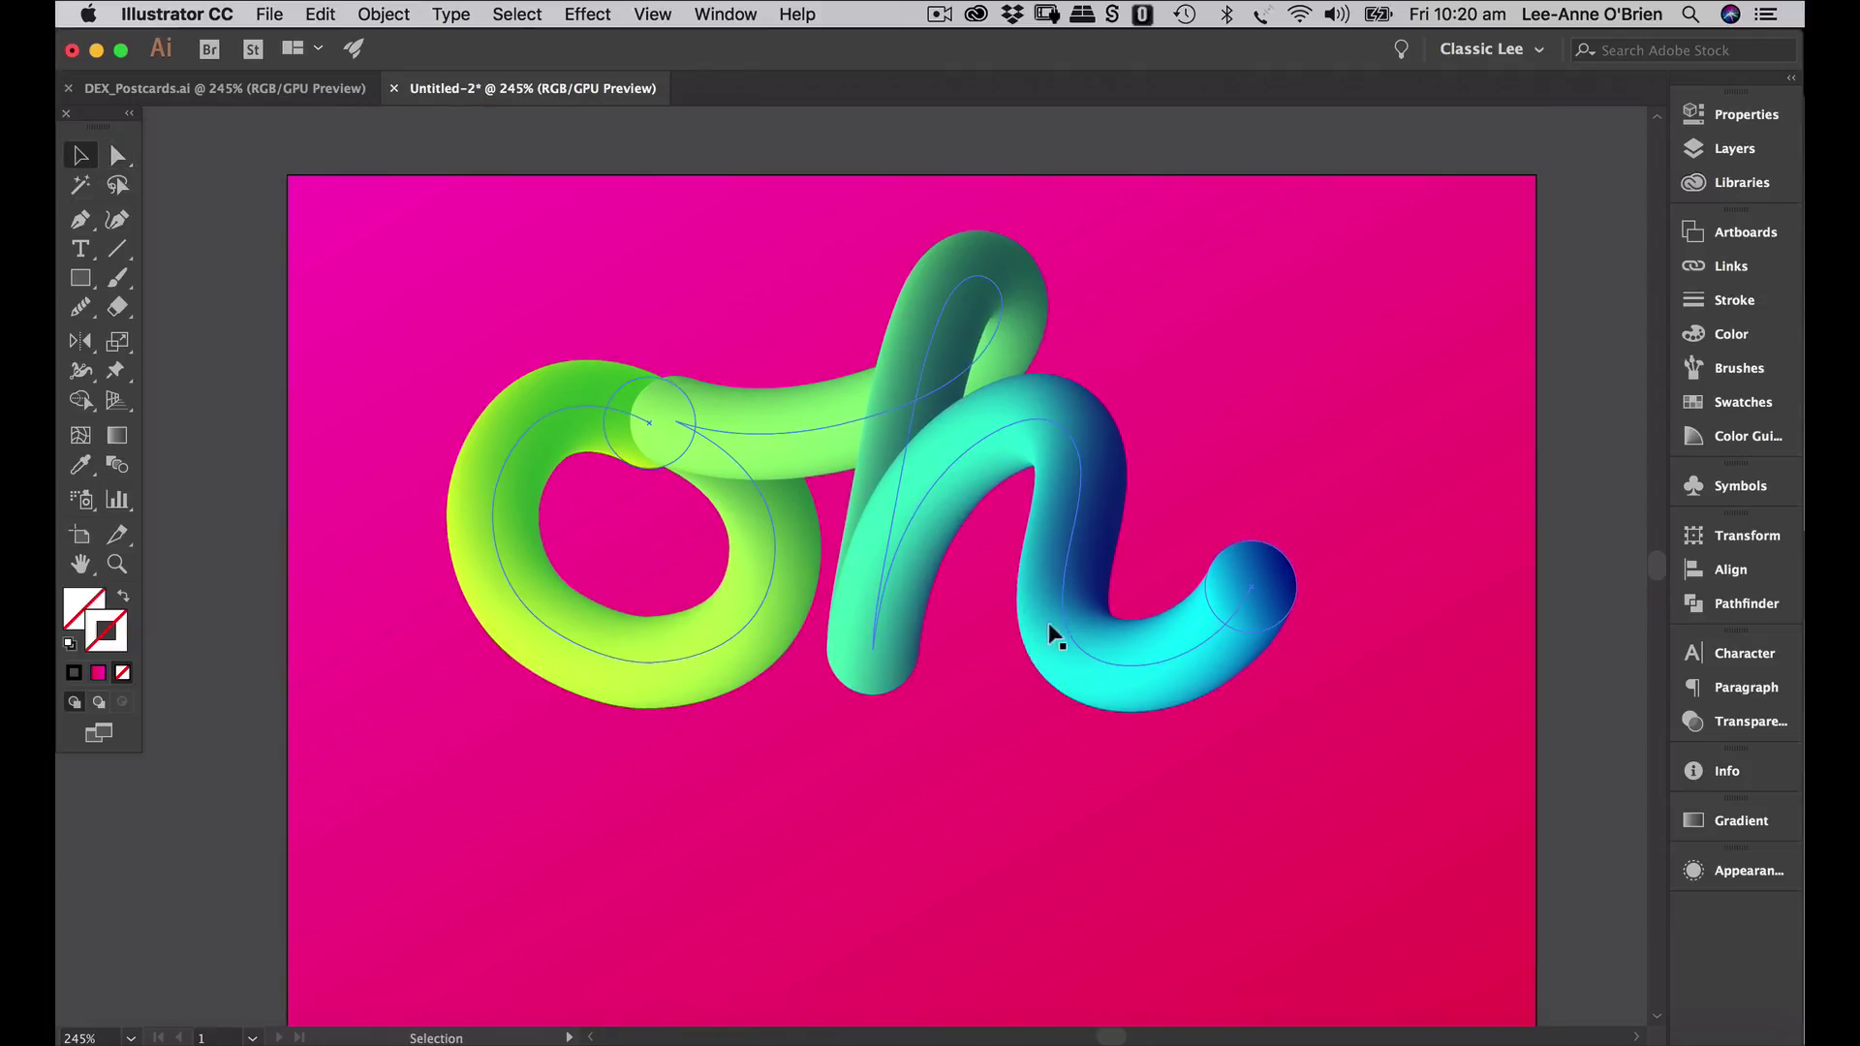
drag(1070, 610, 1059, 576)
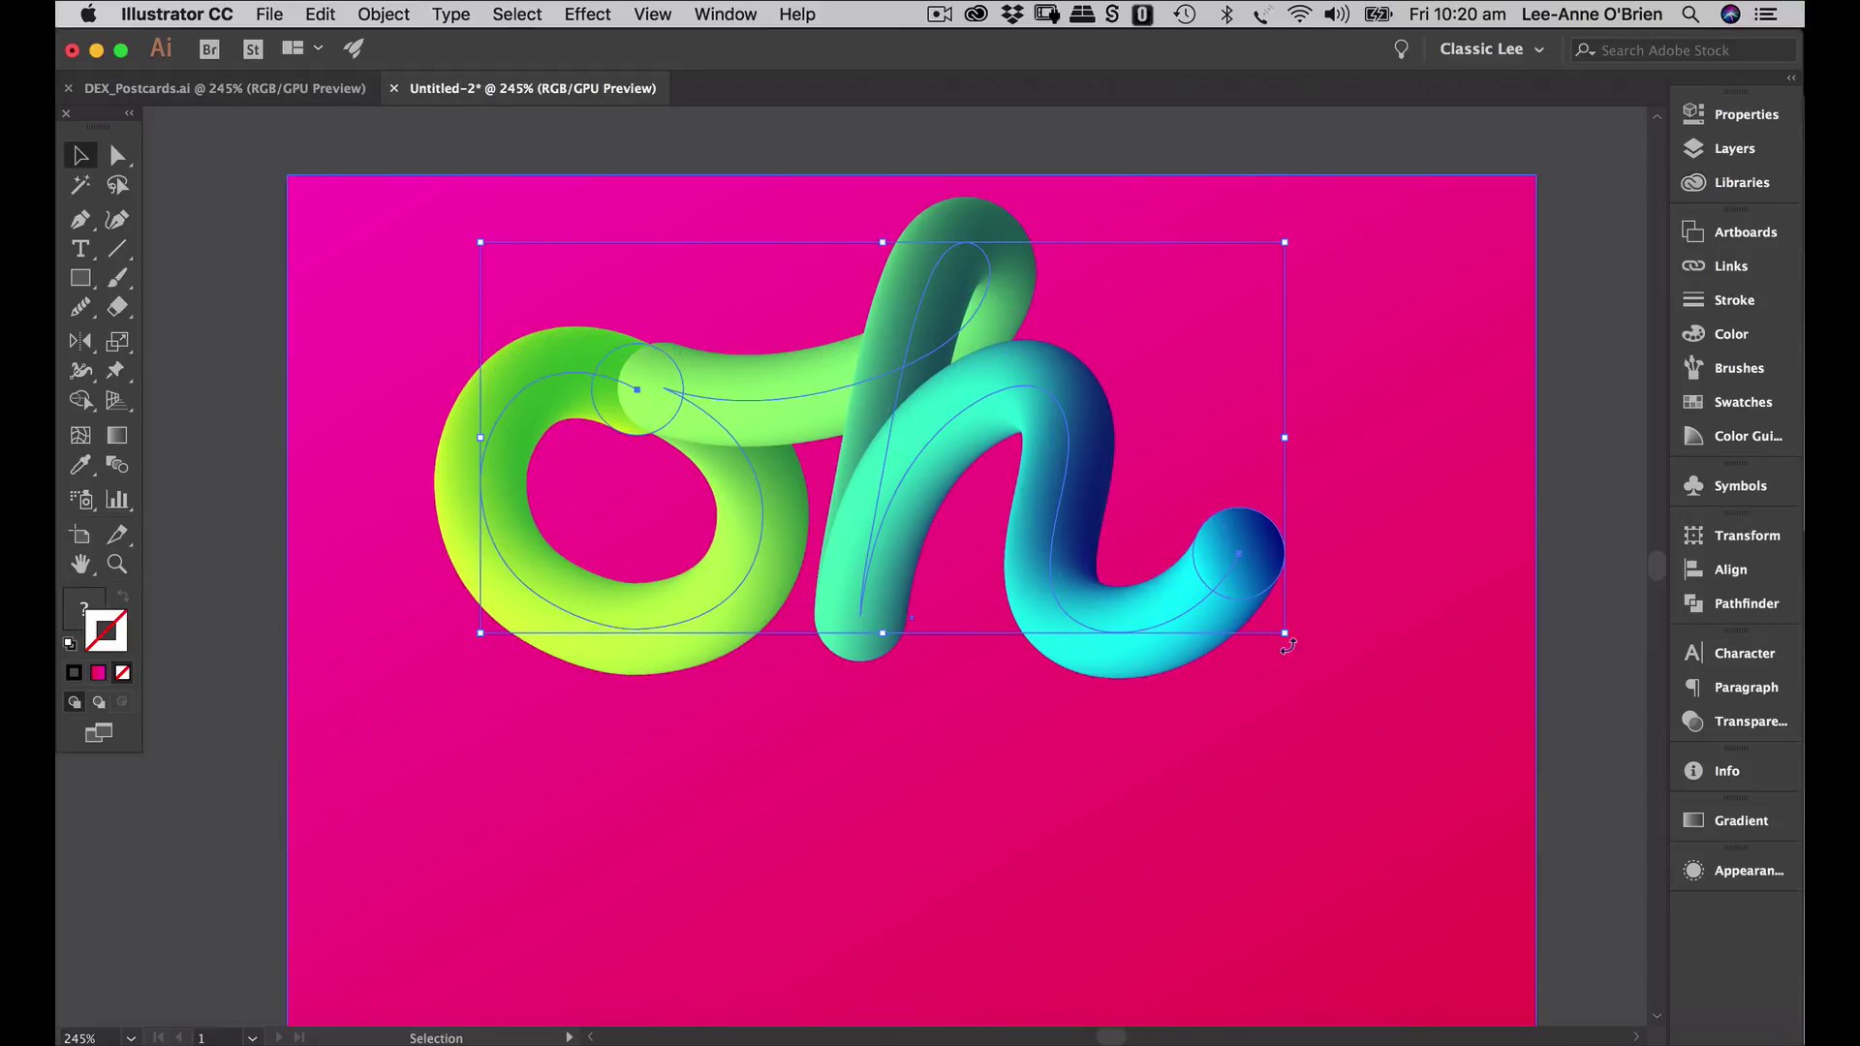
drag(1286, 639, 1171, 579)
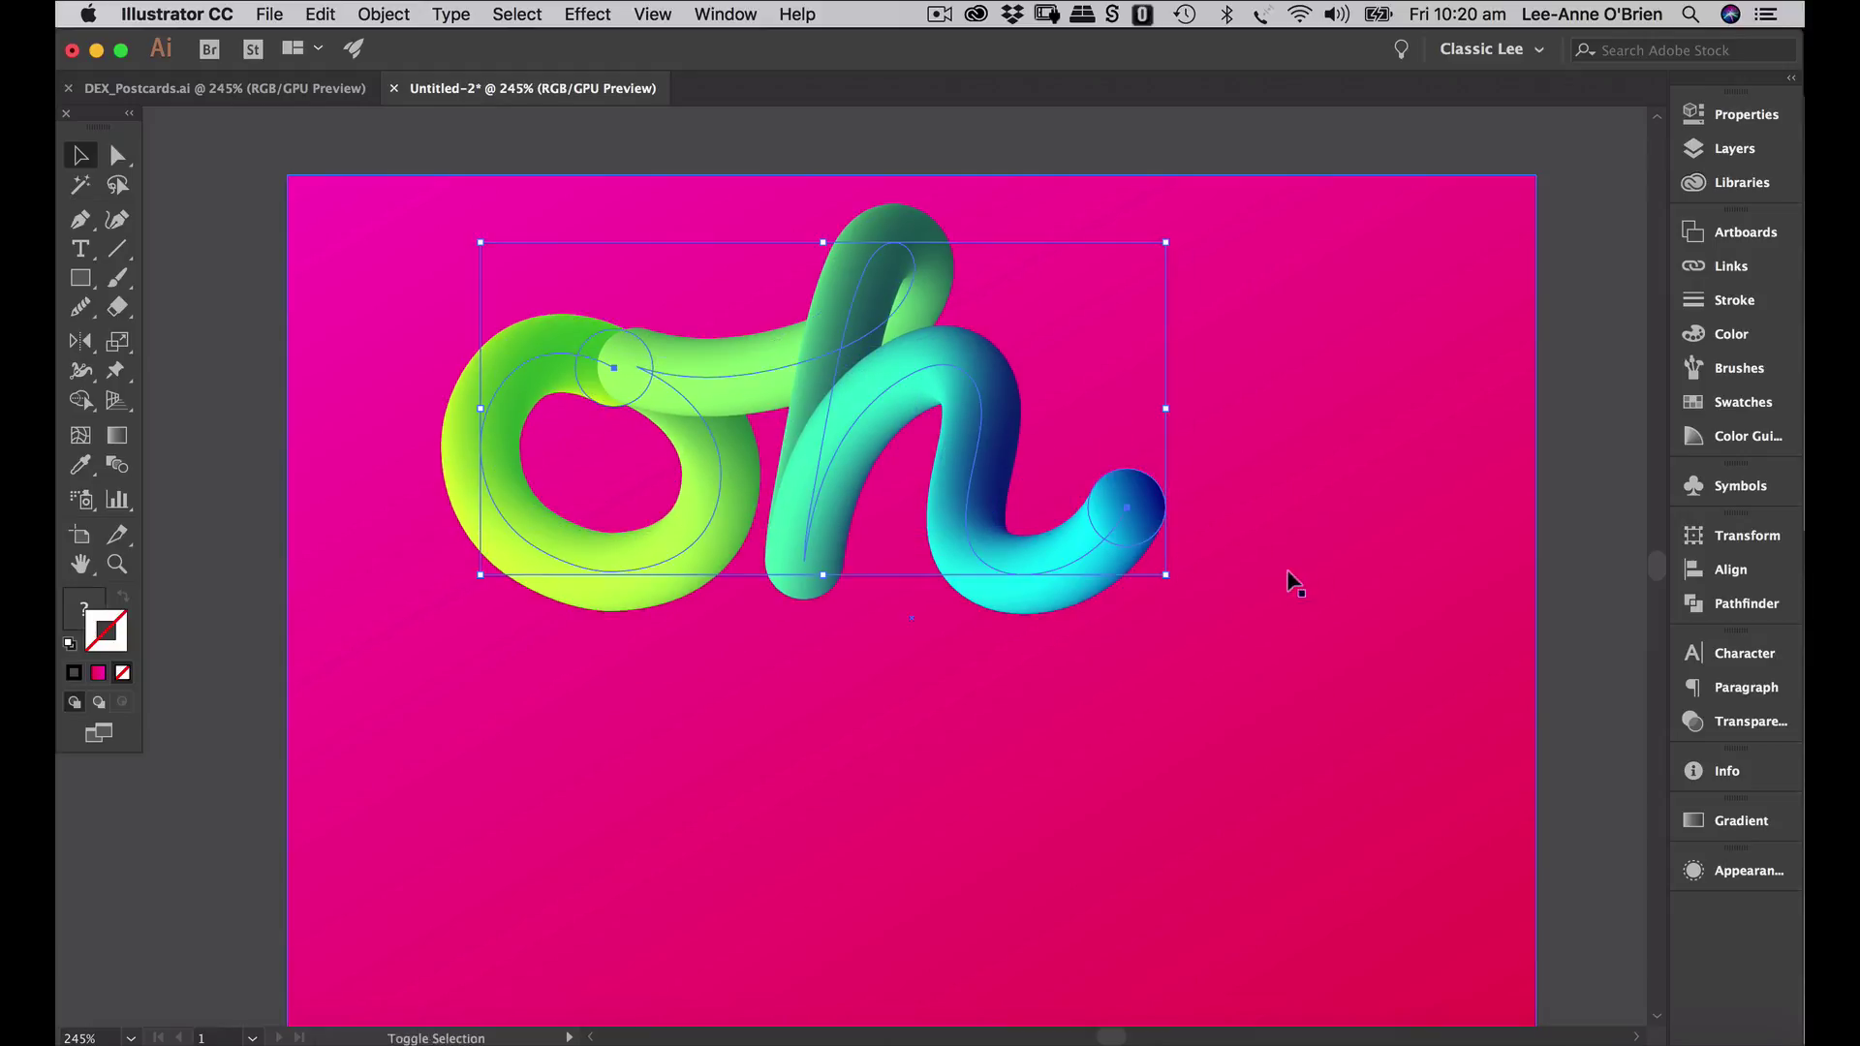
click(1449, 507)
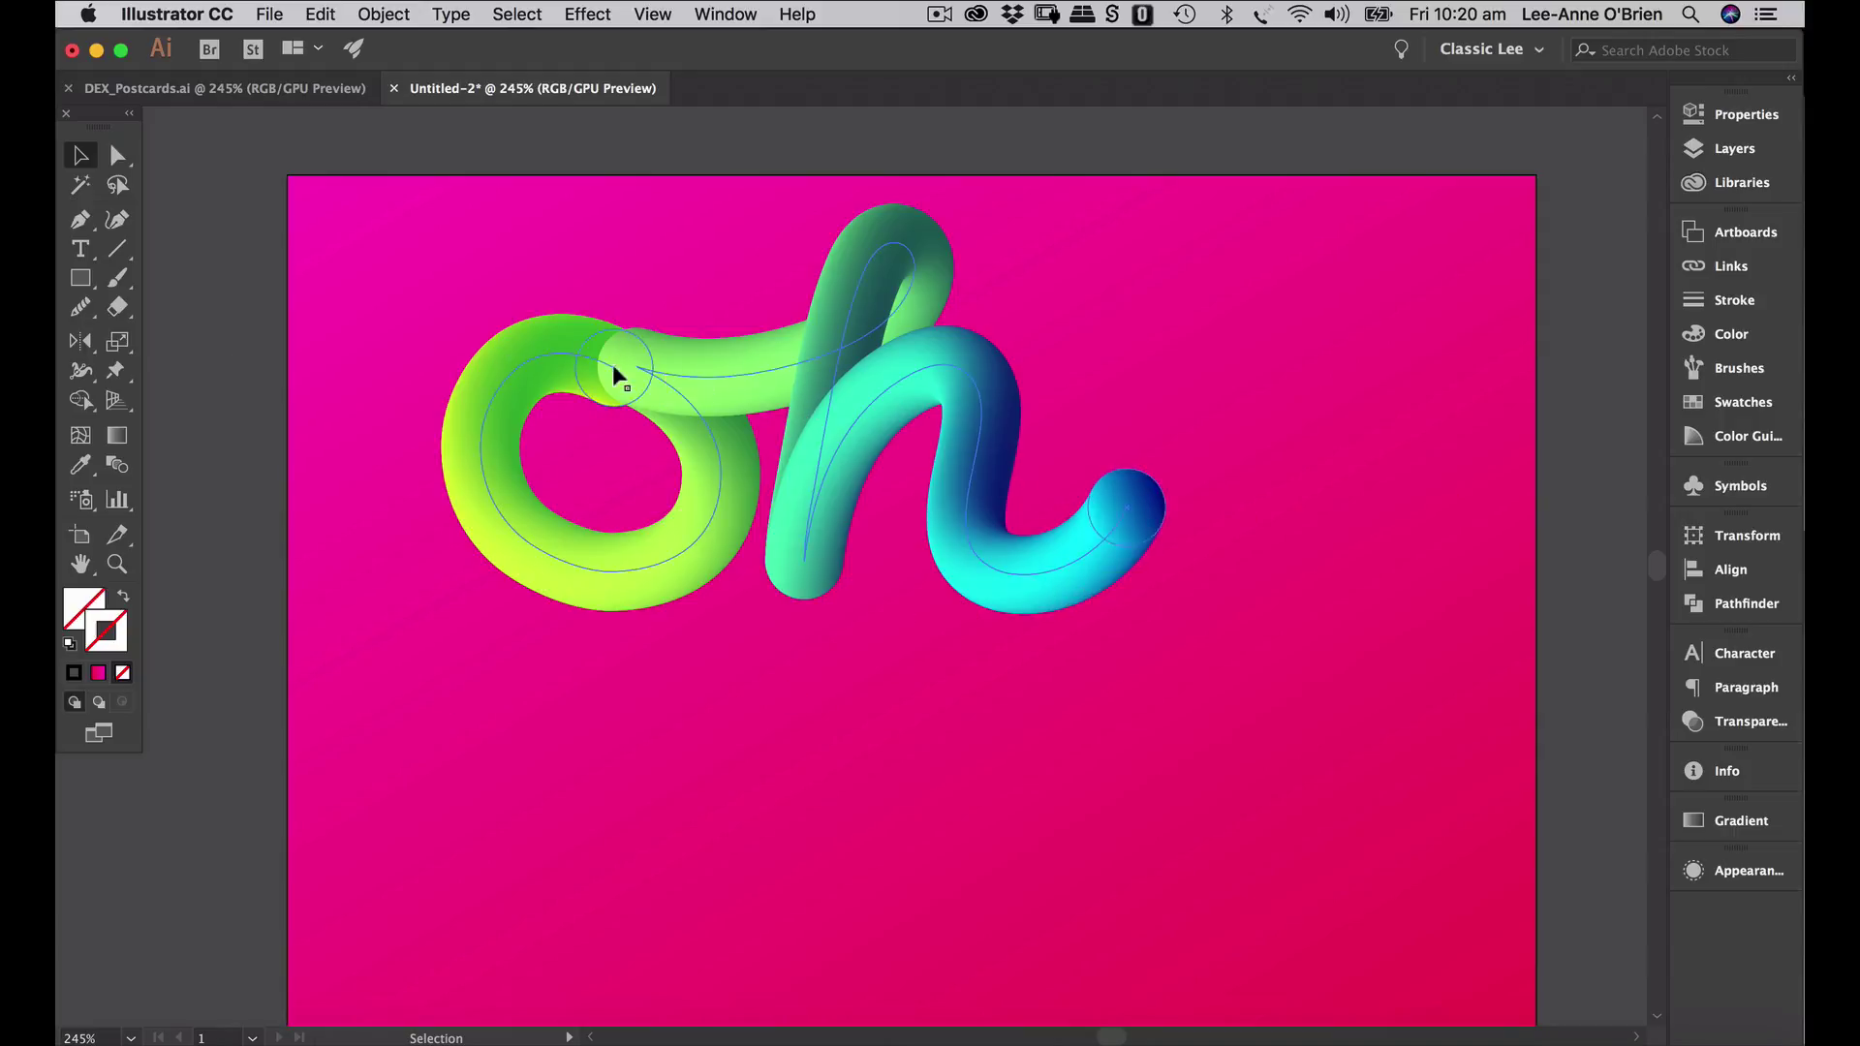
- Write "yes" in joined handwriting with the Paintbrush directly below the "oh" lettering, with the y's tail looping near the artboard's lower edge
click(117, 279)
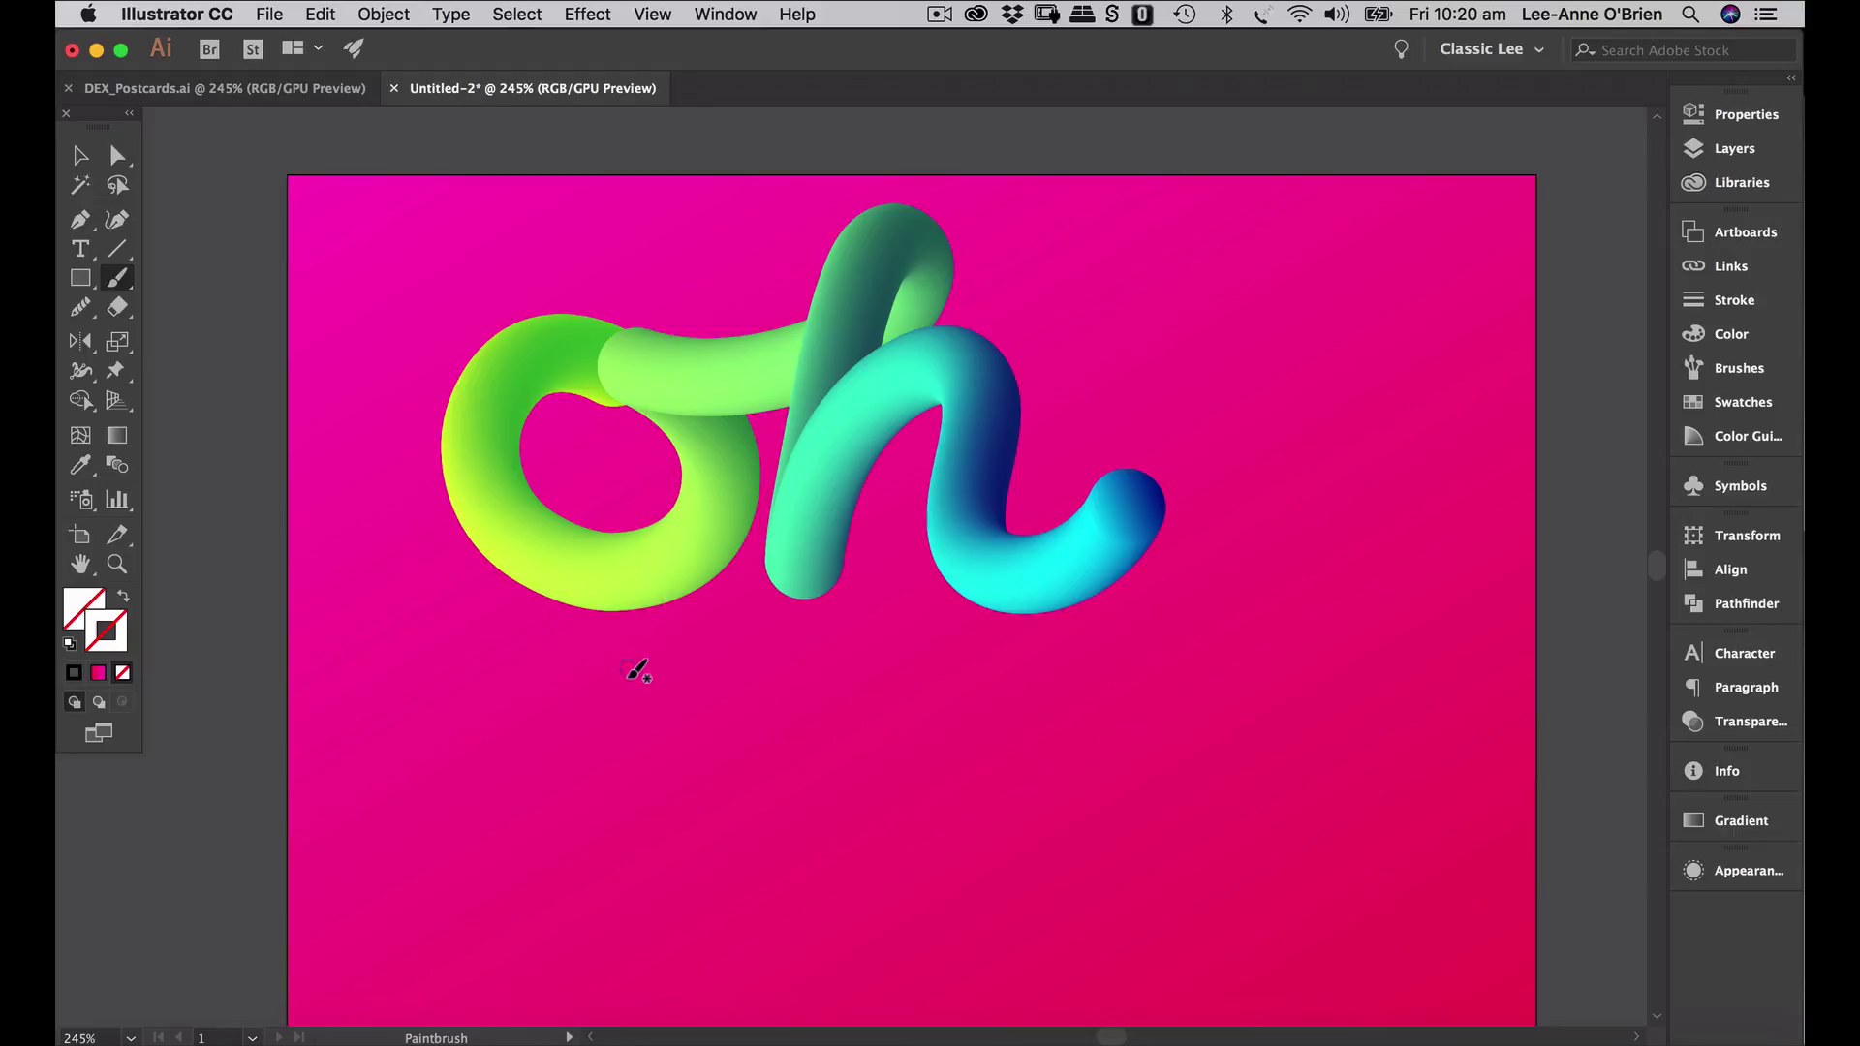
scroll(743, 772, down, 3)
scroll(743, 772, right, 1)
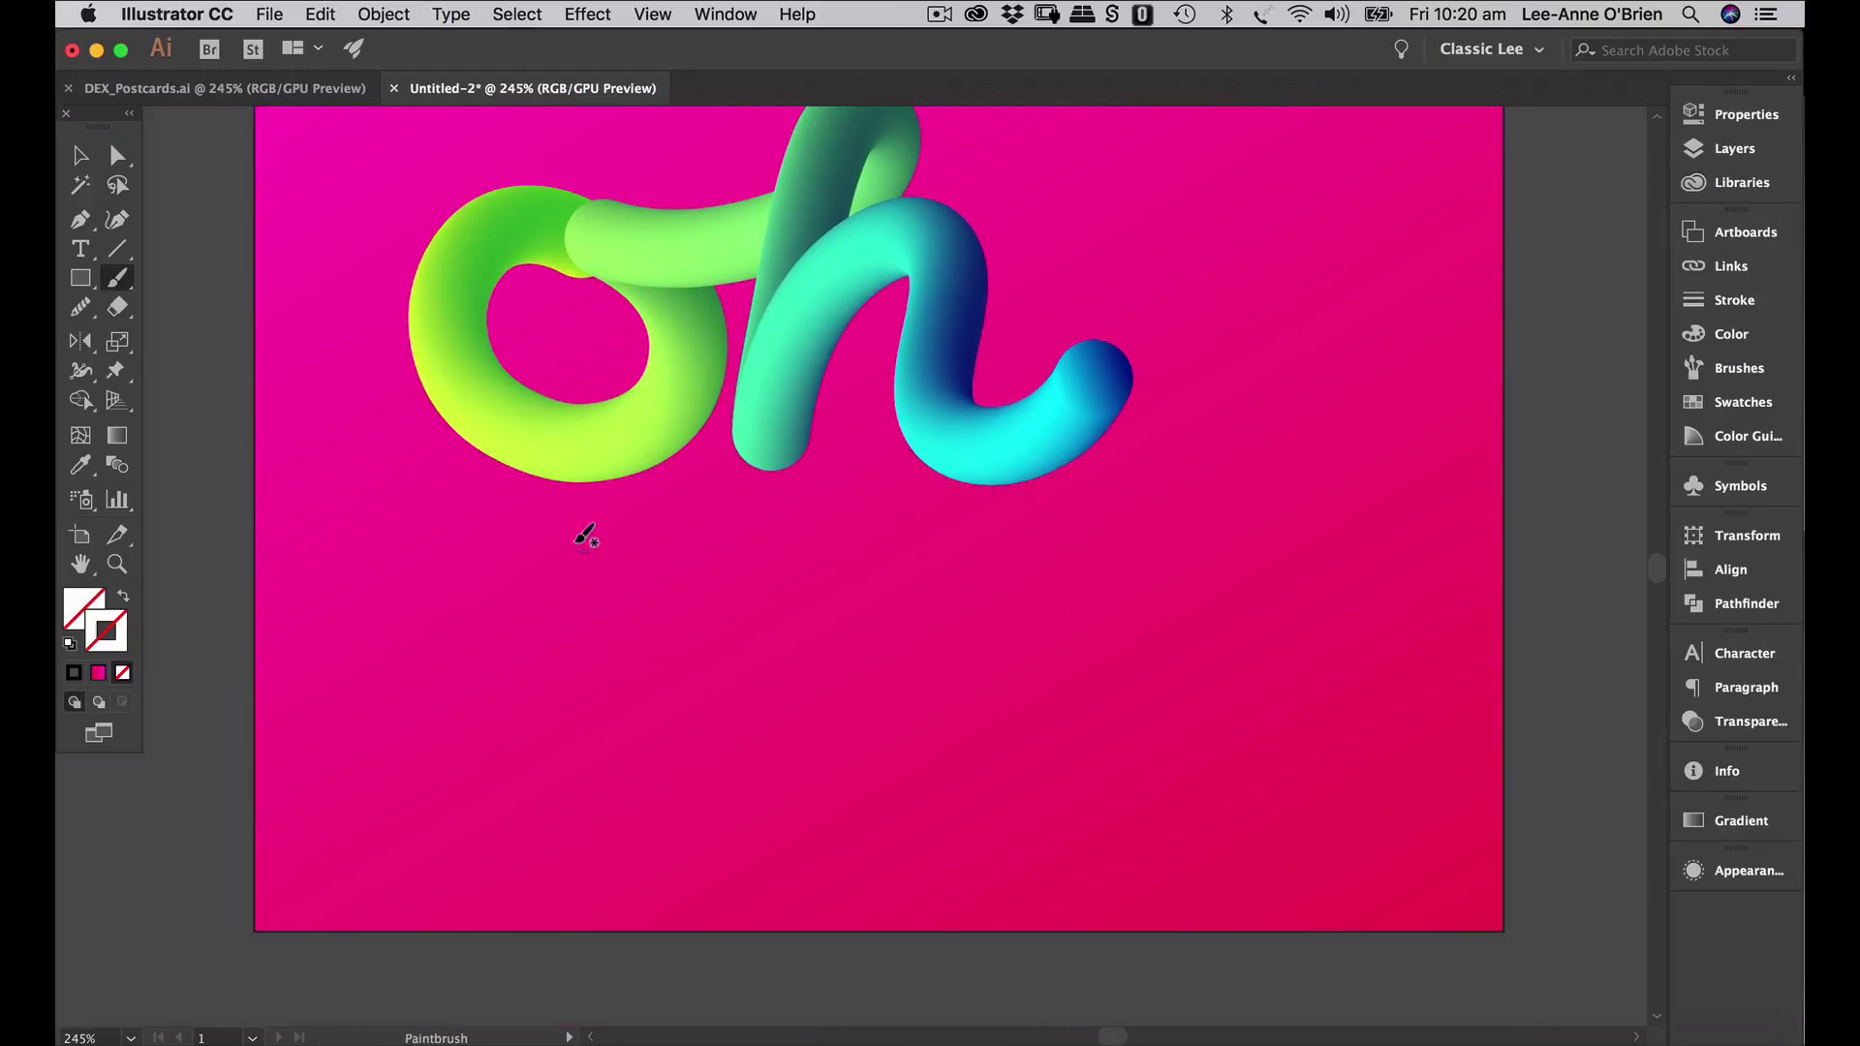
mouse_move(569, 522)
mouse_down()
mouse_move(585, 712)
mouse_move(692, 713)
mouse_move(744, 548)
mouse_up()
mouse_move(740, 632)
mouse_down()
mouse_move(679, 873)
mouse_move(594, 904)
mouse_move(541, 821)
mouse_move(626, 776)
mouse_move(740, 774)
mouse_move(829, 737)
mouse_move(892, 647)
mouse_move(885, 575)
mouse_move(811, 581)
mouse_move(783, 664)
mouse_move(831, 740)
mouse_move(882, 744)
mouse_move(1018, 603)
mouse_move(1079, 567)
mouse_move(1131, 591)
mouse_move(1156, 725)
mouse_move(1089, 781)
mouse_move(1003, 752)
mouse_move(1013, 675)
mouse_up()
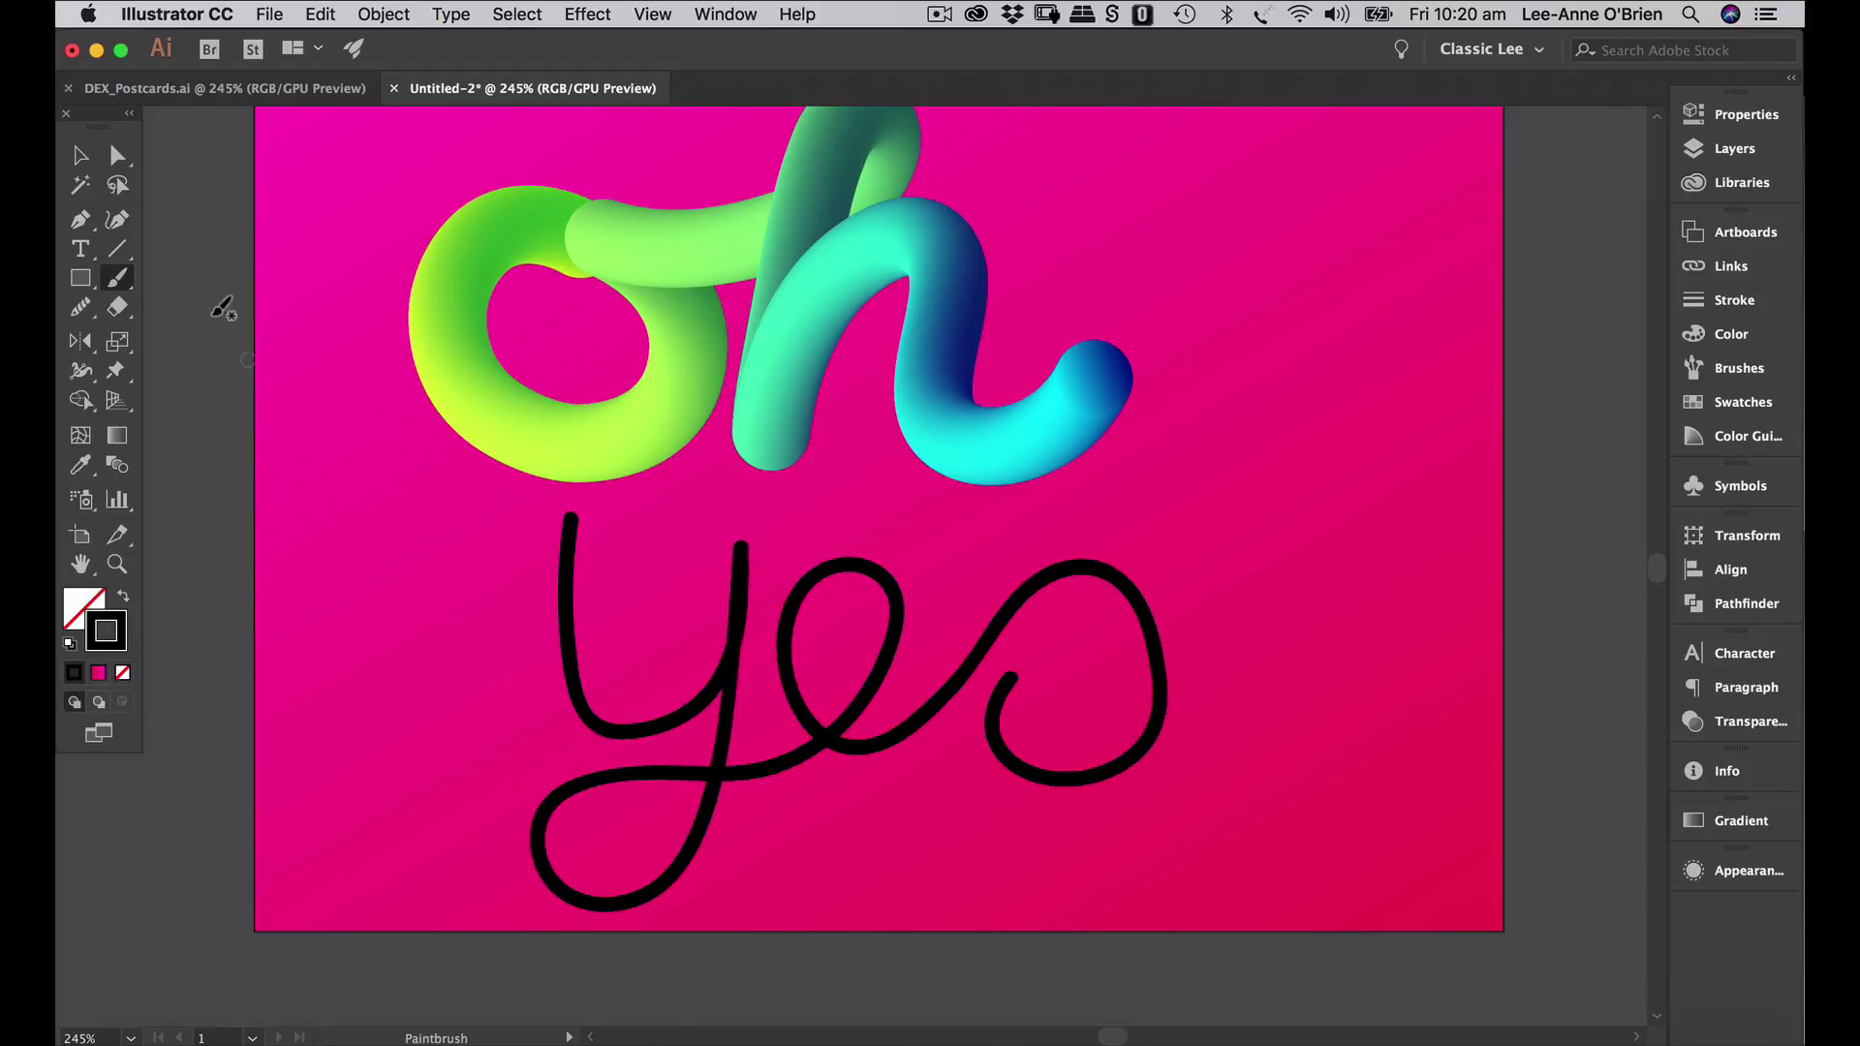
- Replace the spine of the horizontal yellow-to-blue blend just above the artboard with the handwritten "yes" path
click(81, 156)
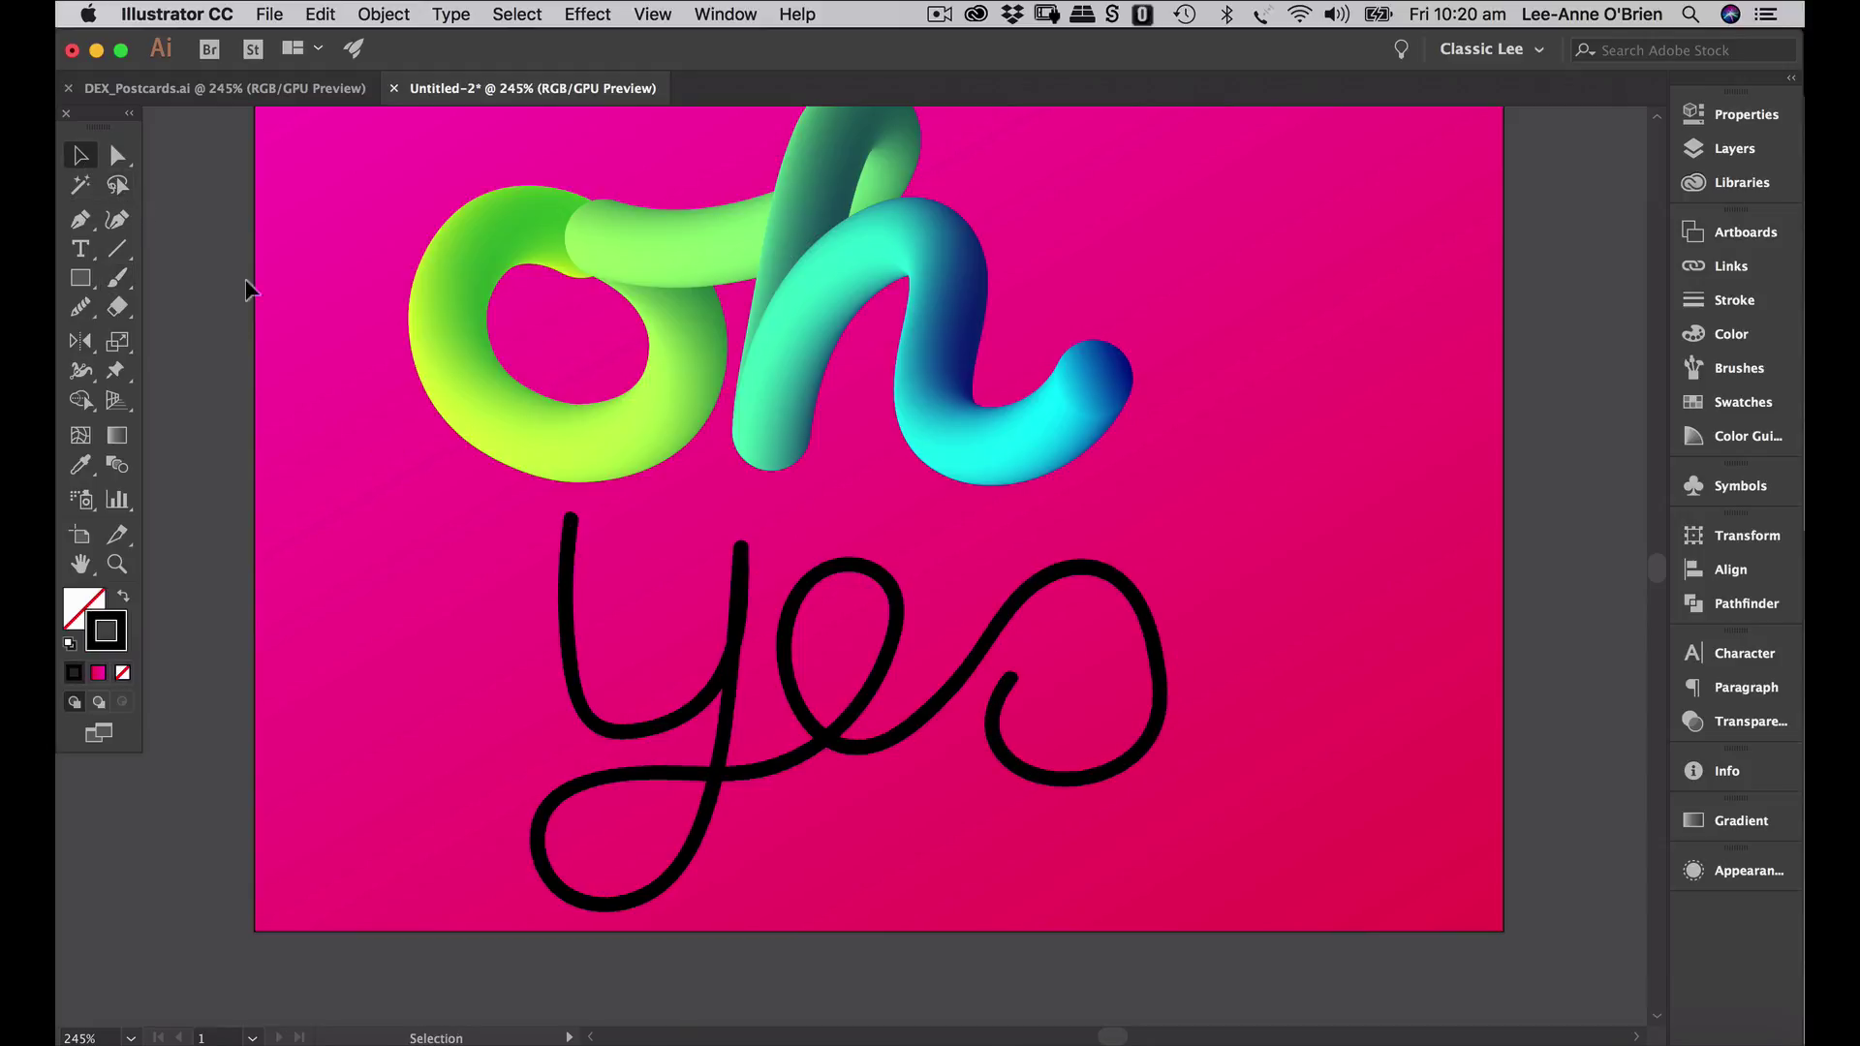
click(865, 725)
key(space)
drag(1159, 485, 1192, 810)
drag(1025, 145, 1072, 312)
scroll(1196, 739, down, 5)
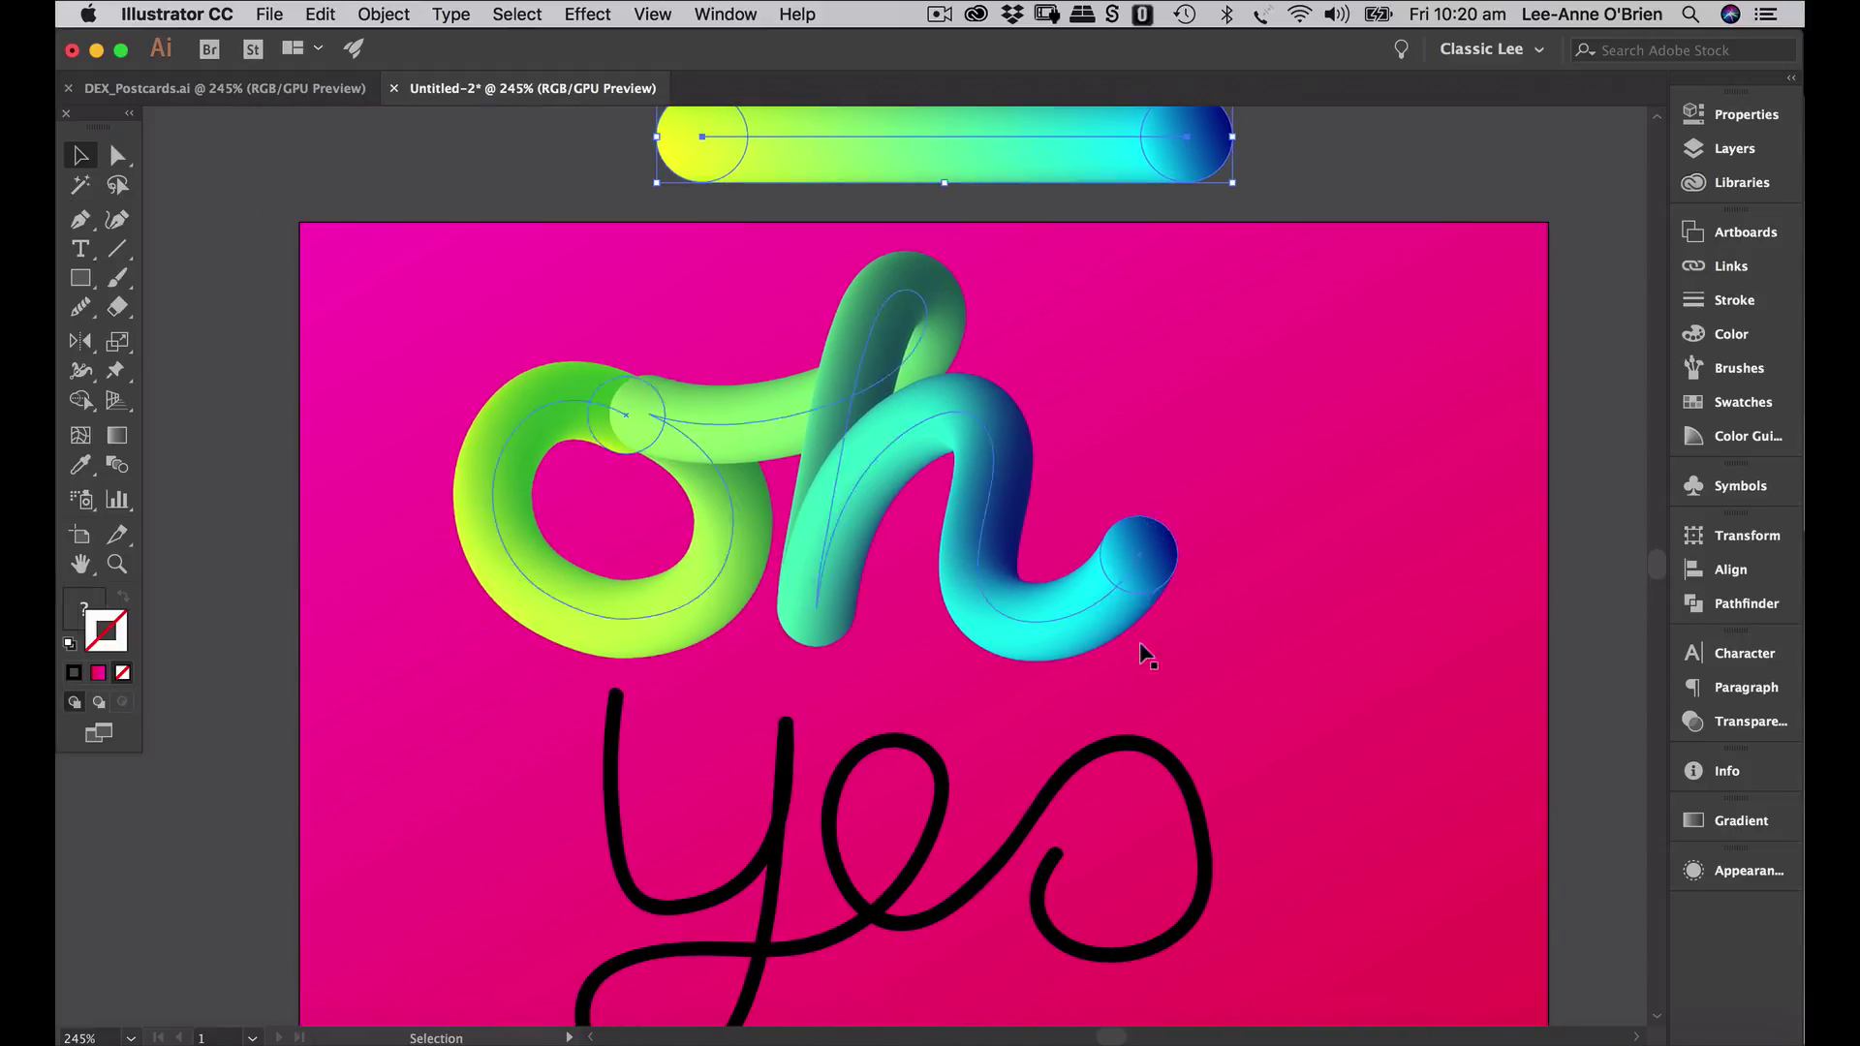
click(1116, 744)
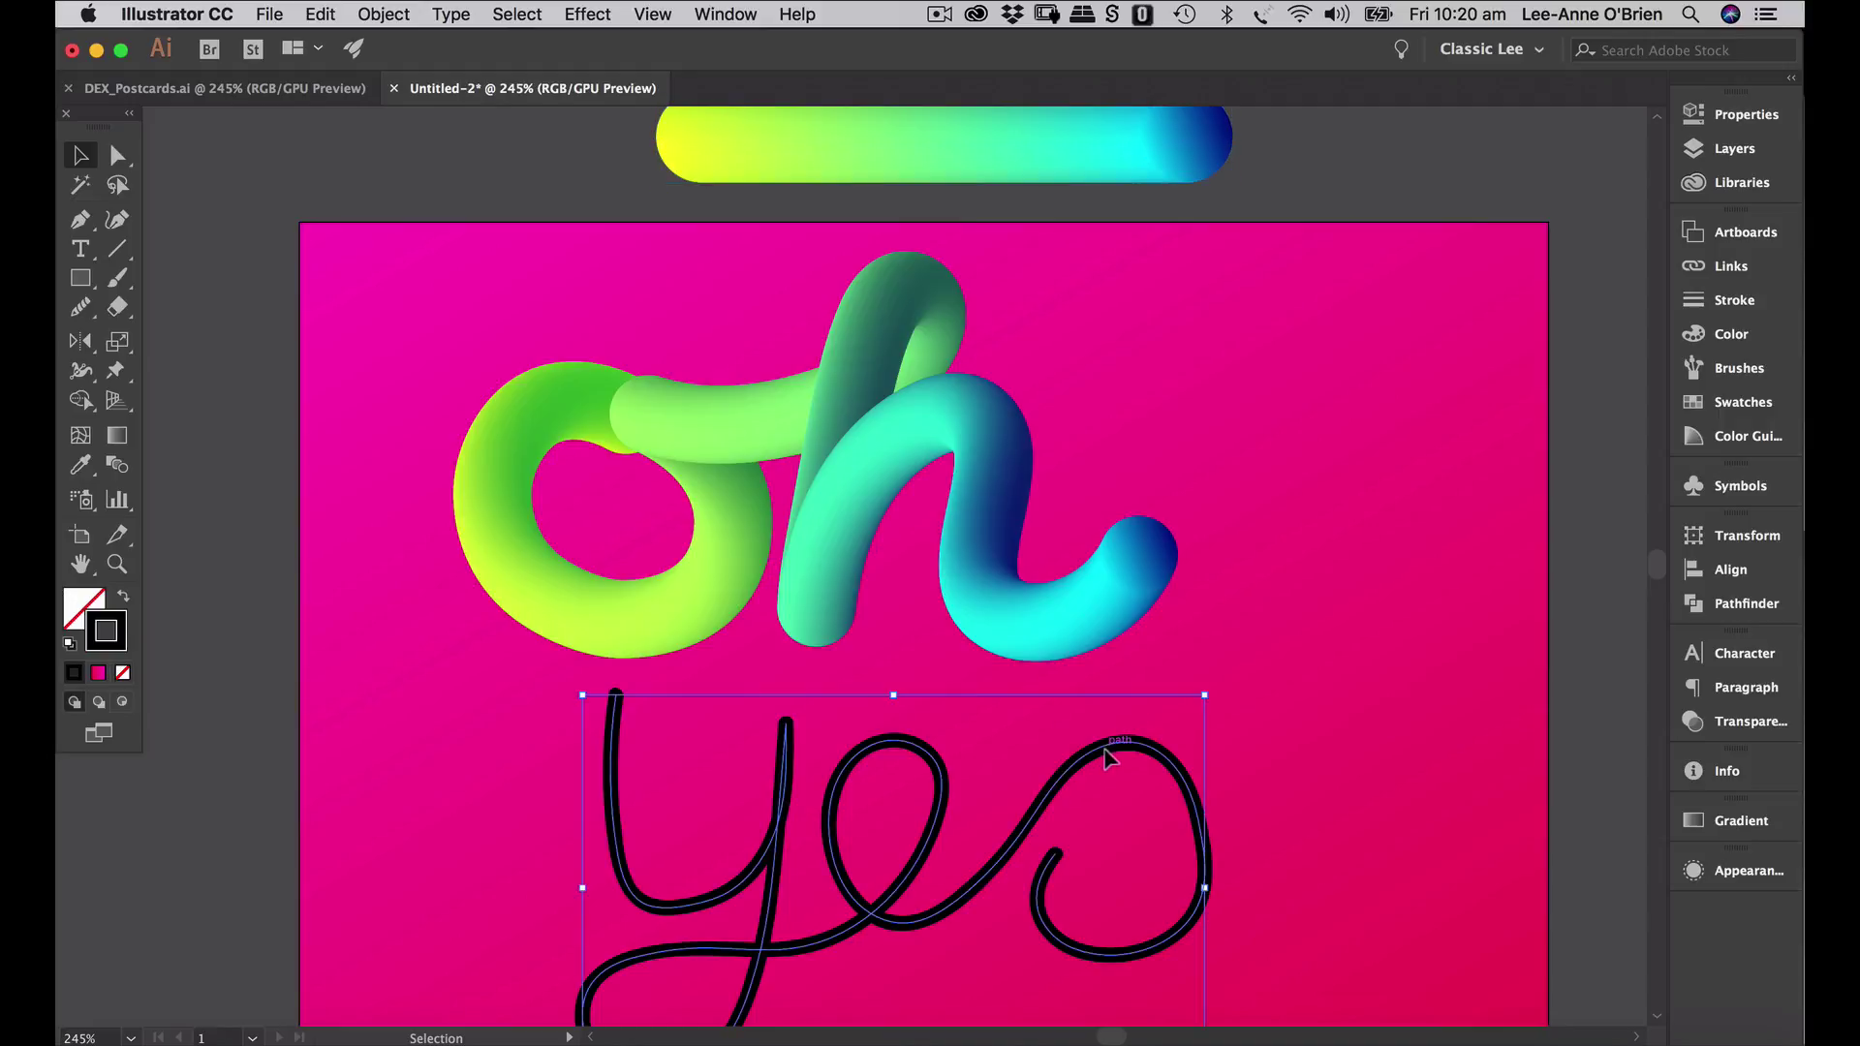
shift+click(1059, 154)
click(403, 11)
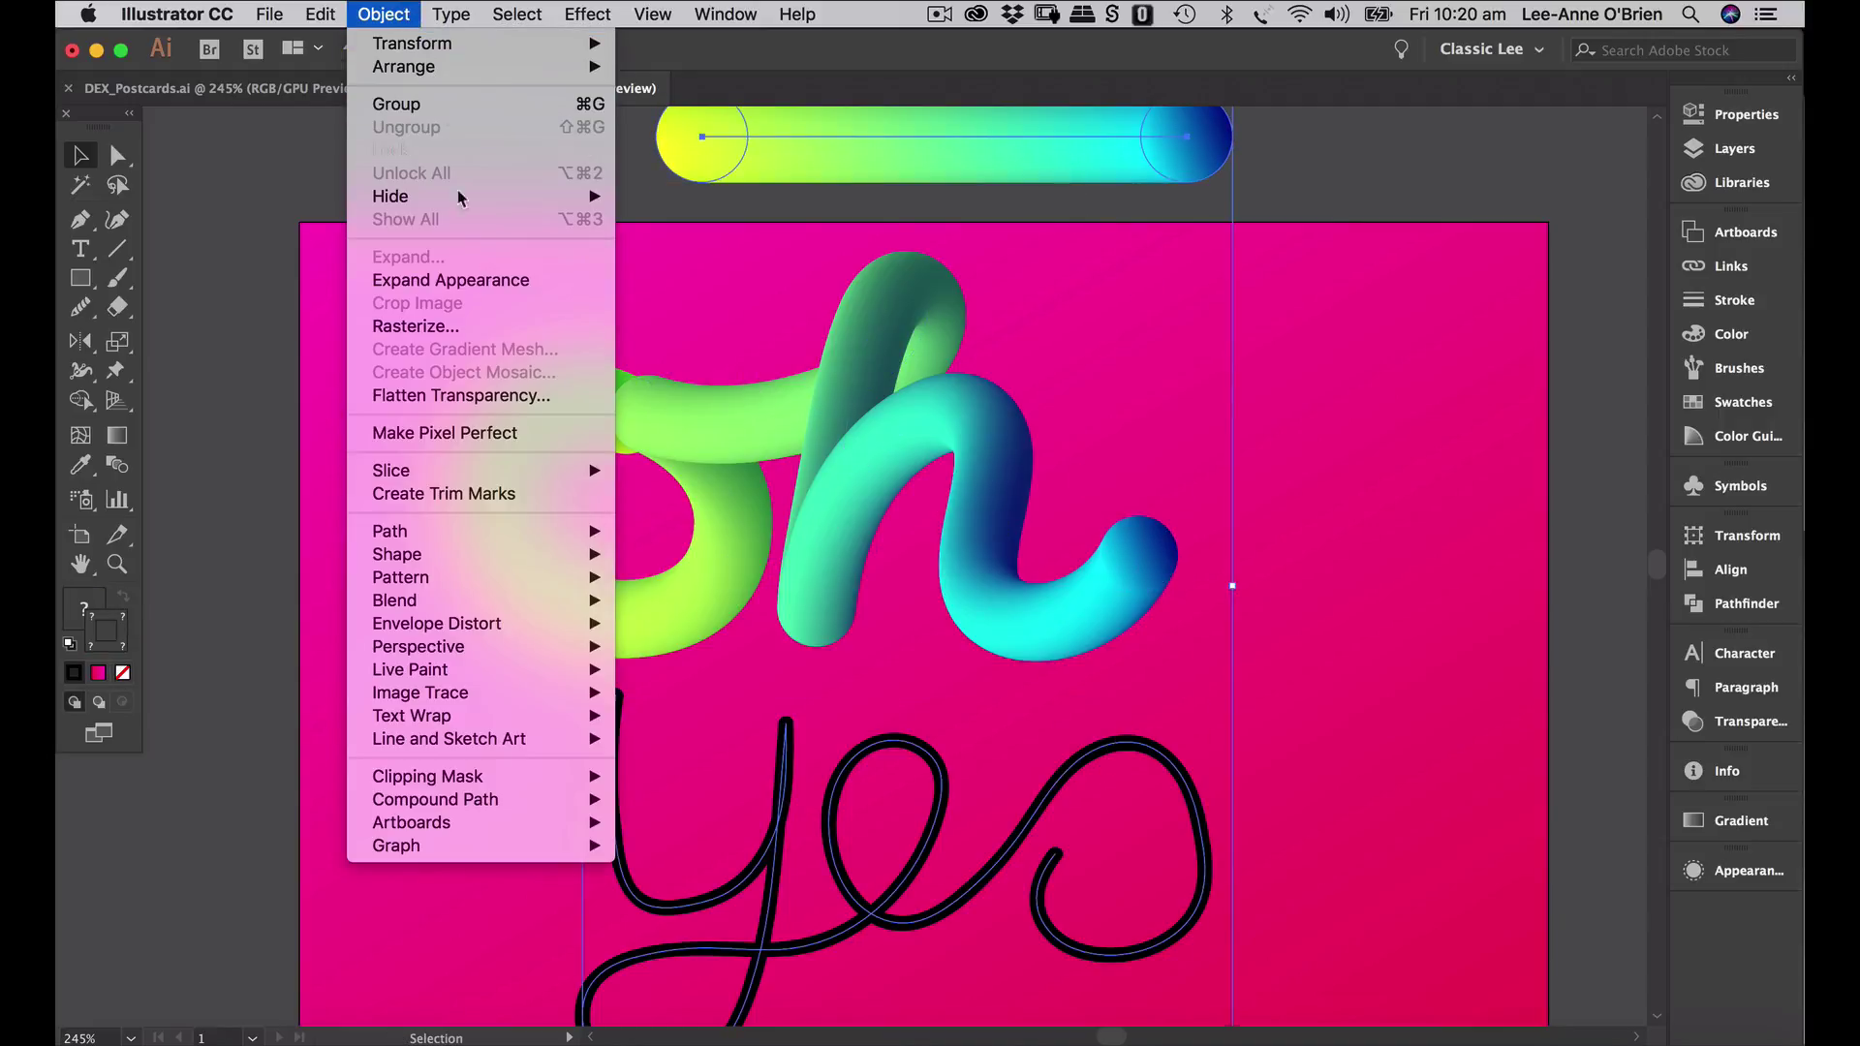
mouse_move(498, 602)
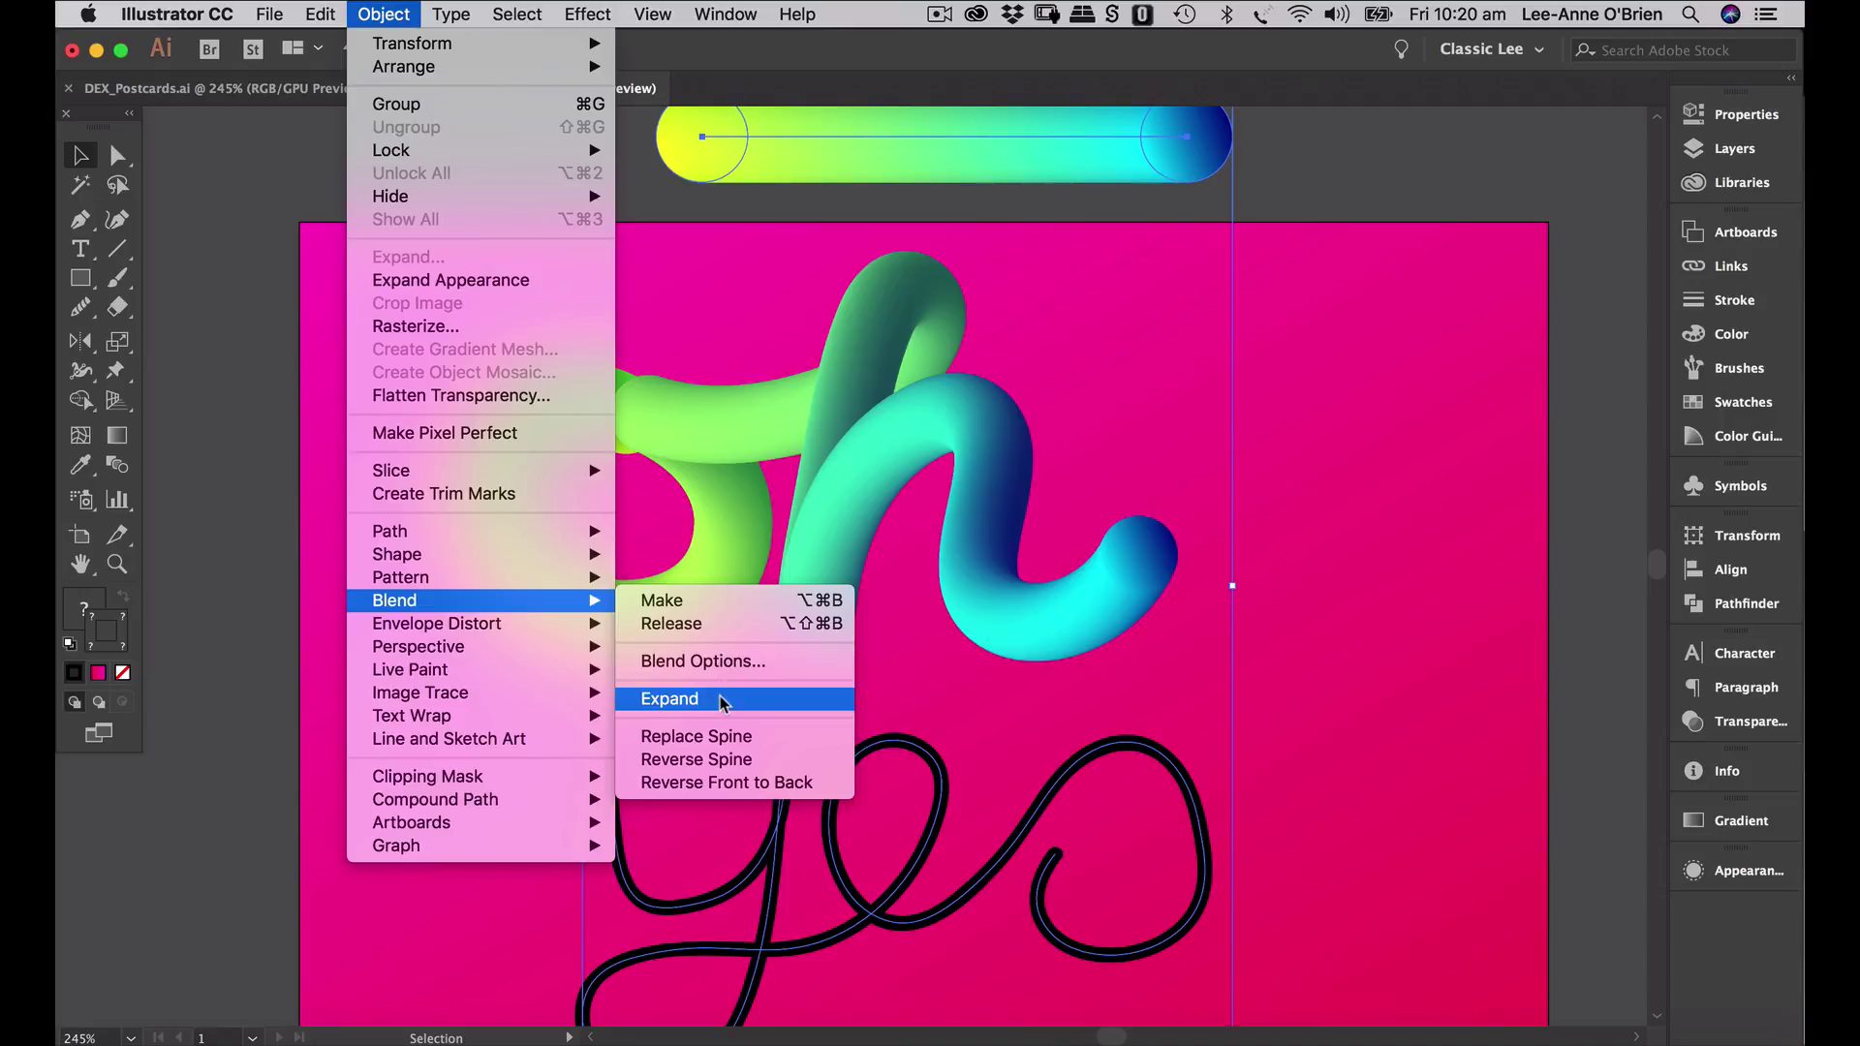
click(725, 745)
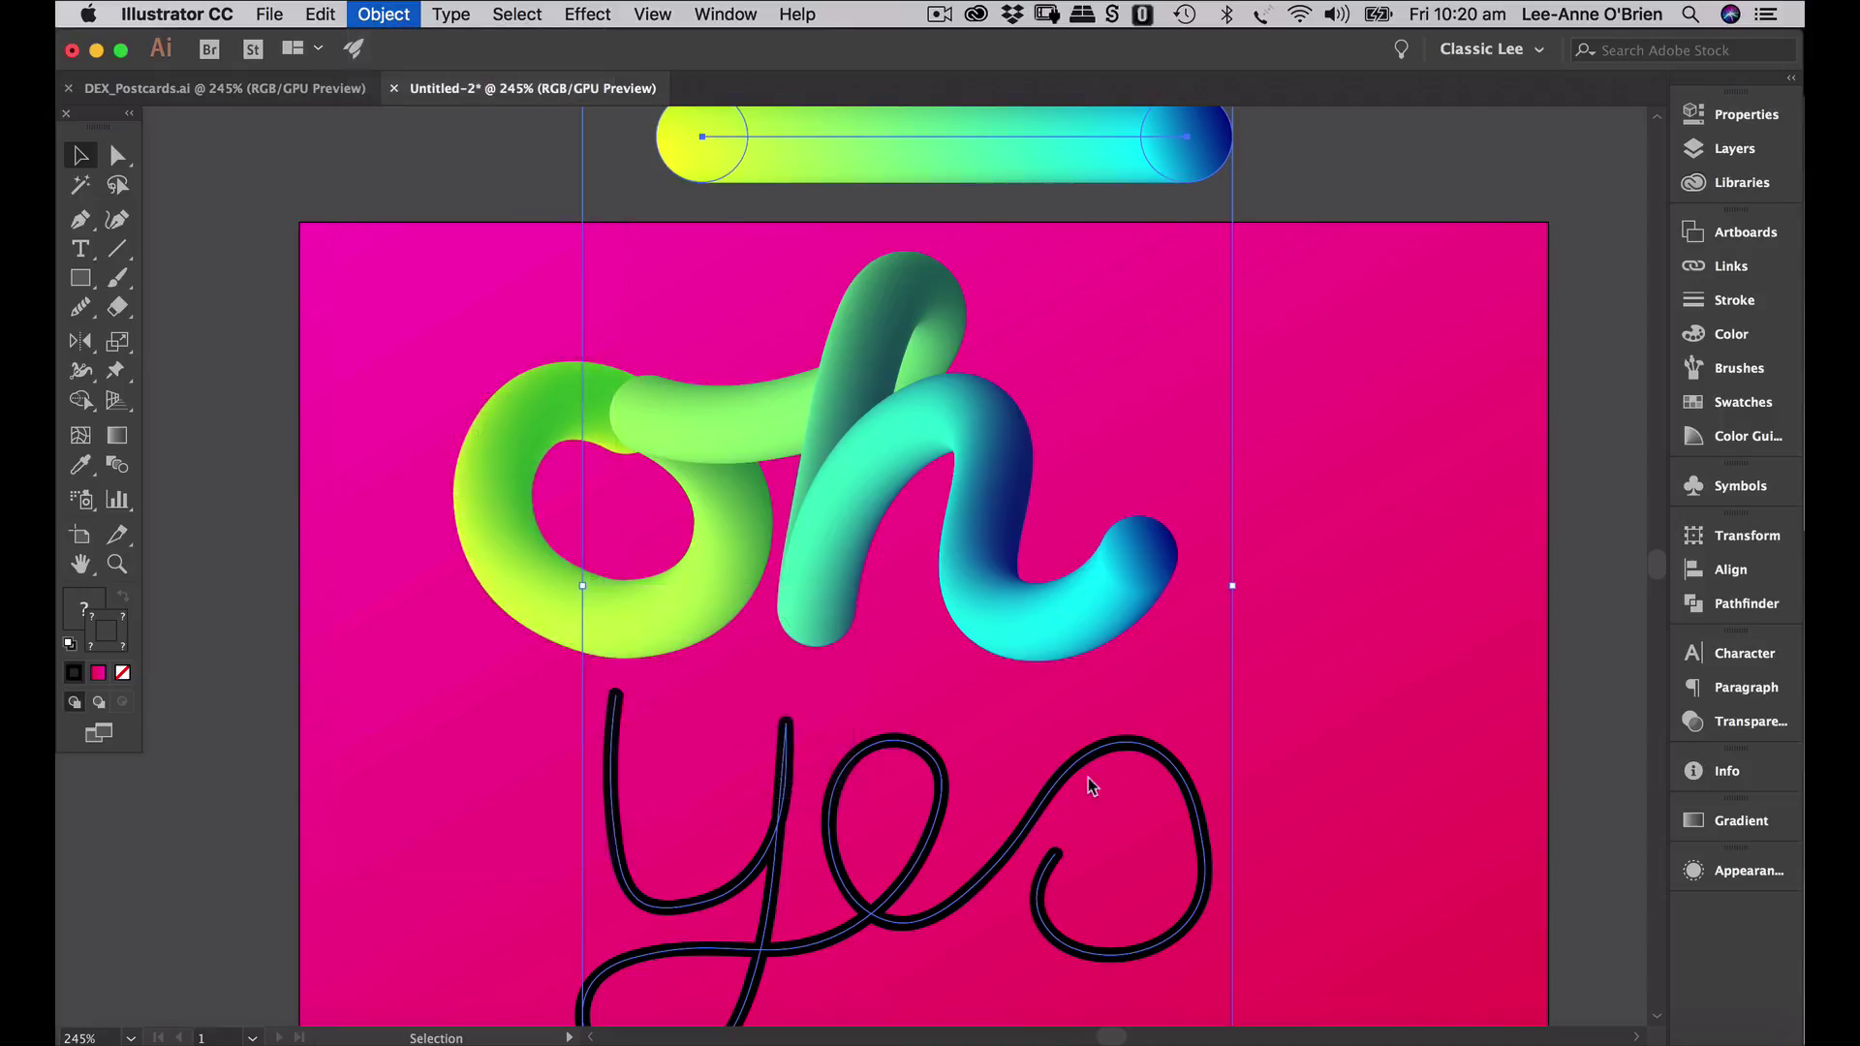
- Scale the "yes" tube lettering down slightly and move it up and right so it tucks against the "oh"
drag(1273, 851, 1296, 655)
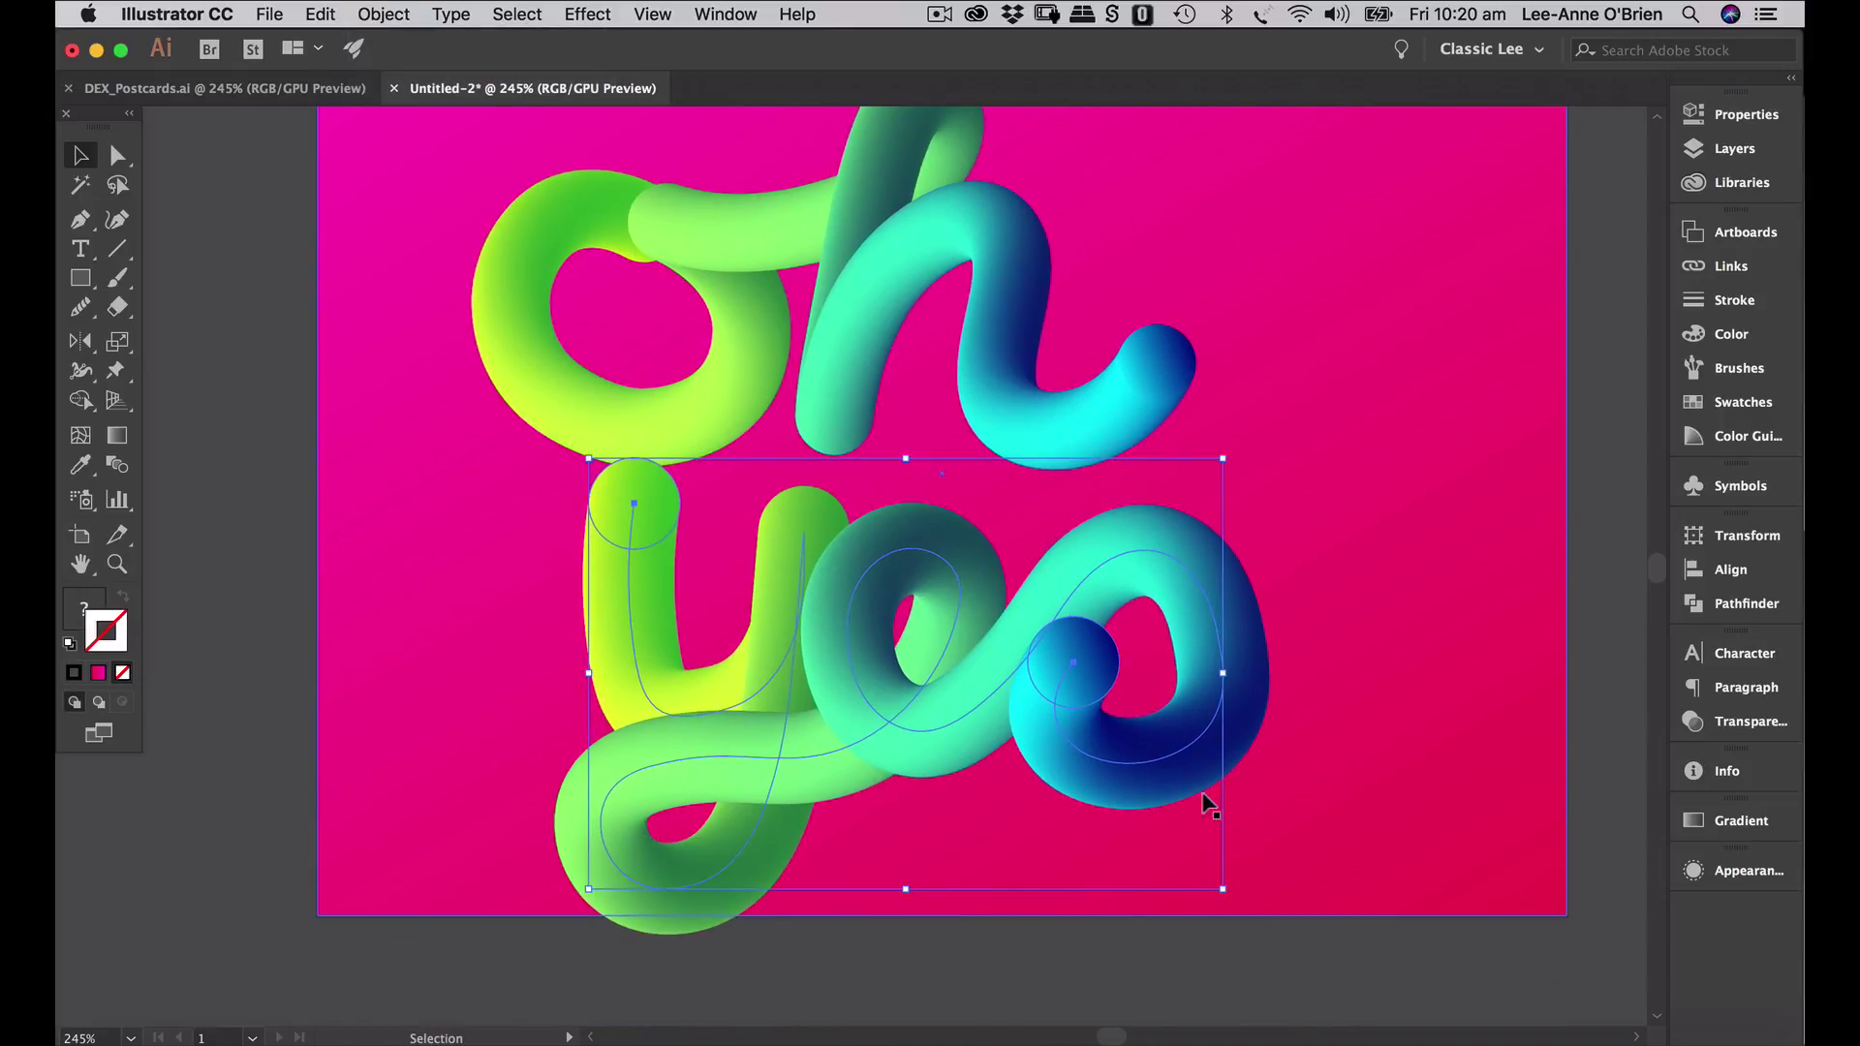
drag(1223, 470, 1189, 489)
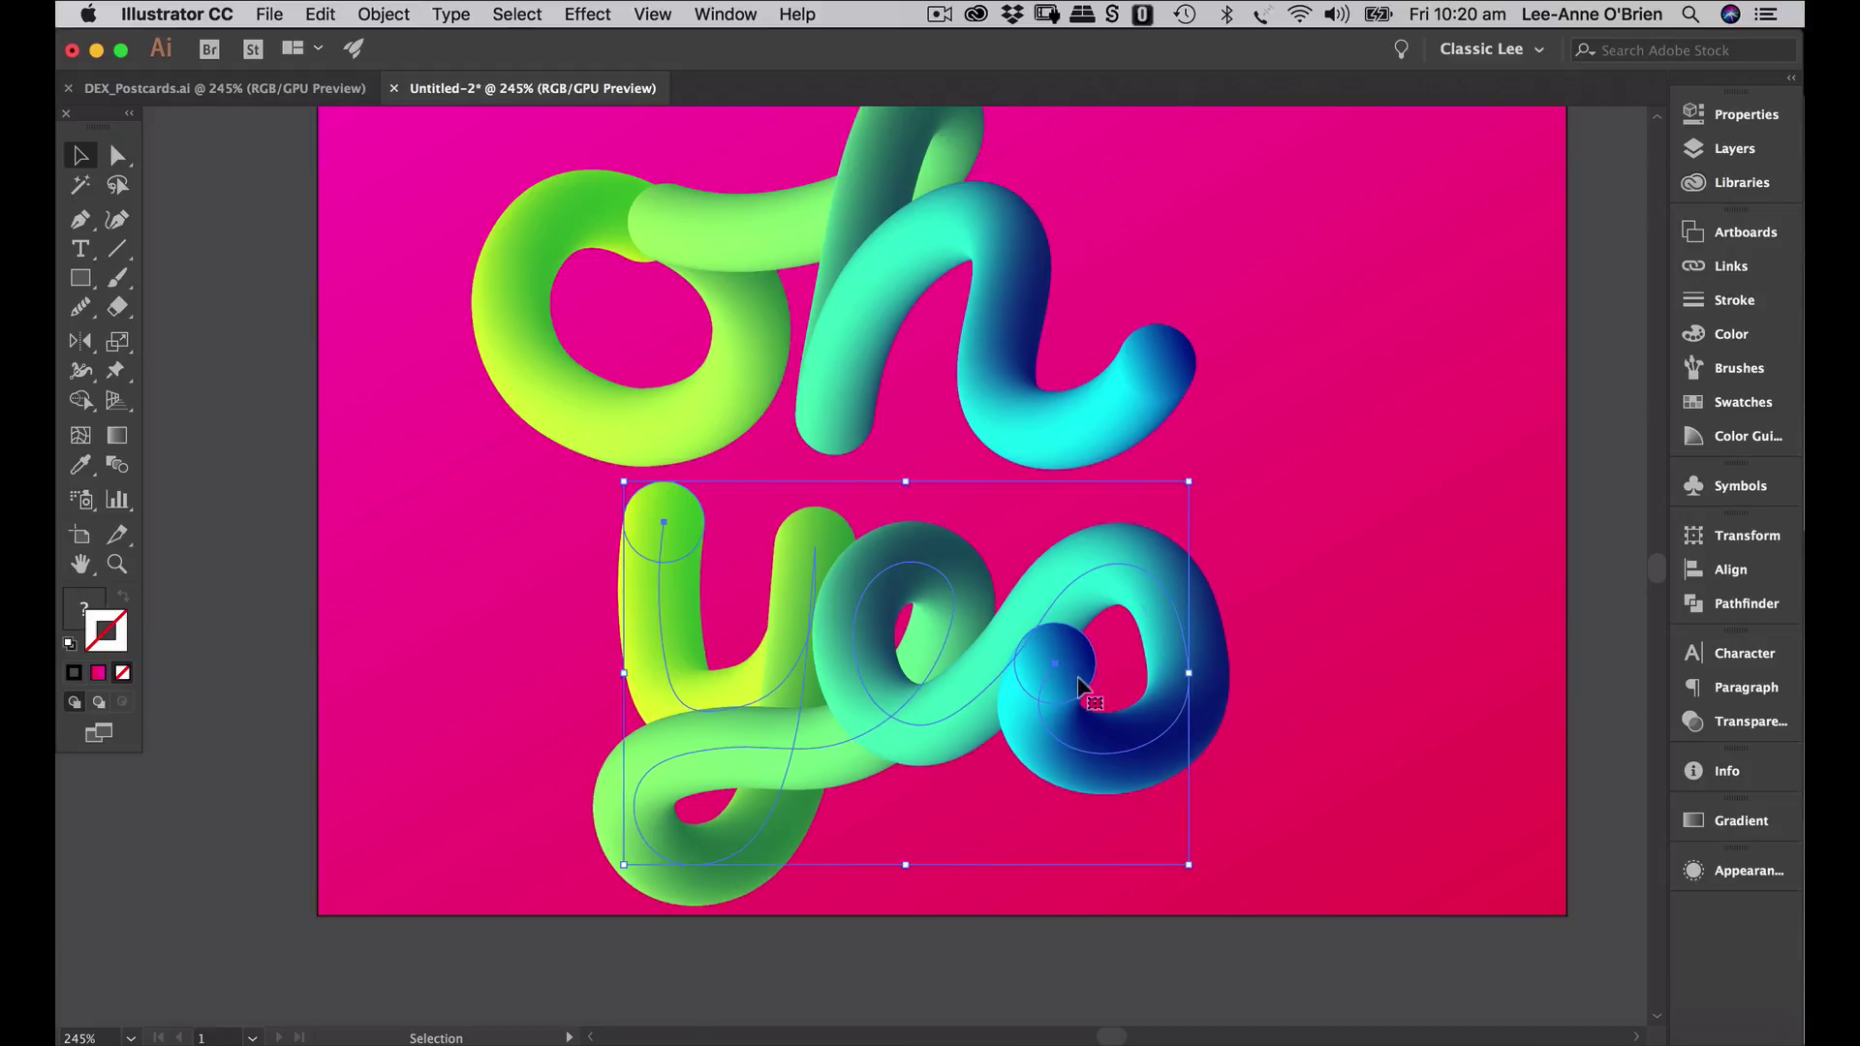
drag(1043, 707, 1078, 633)
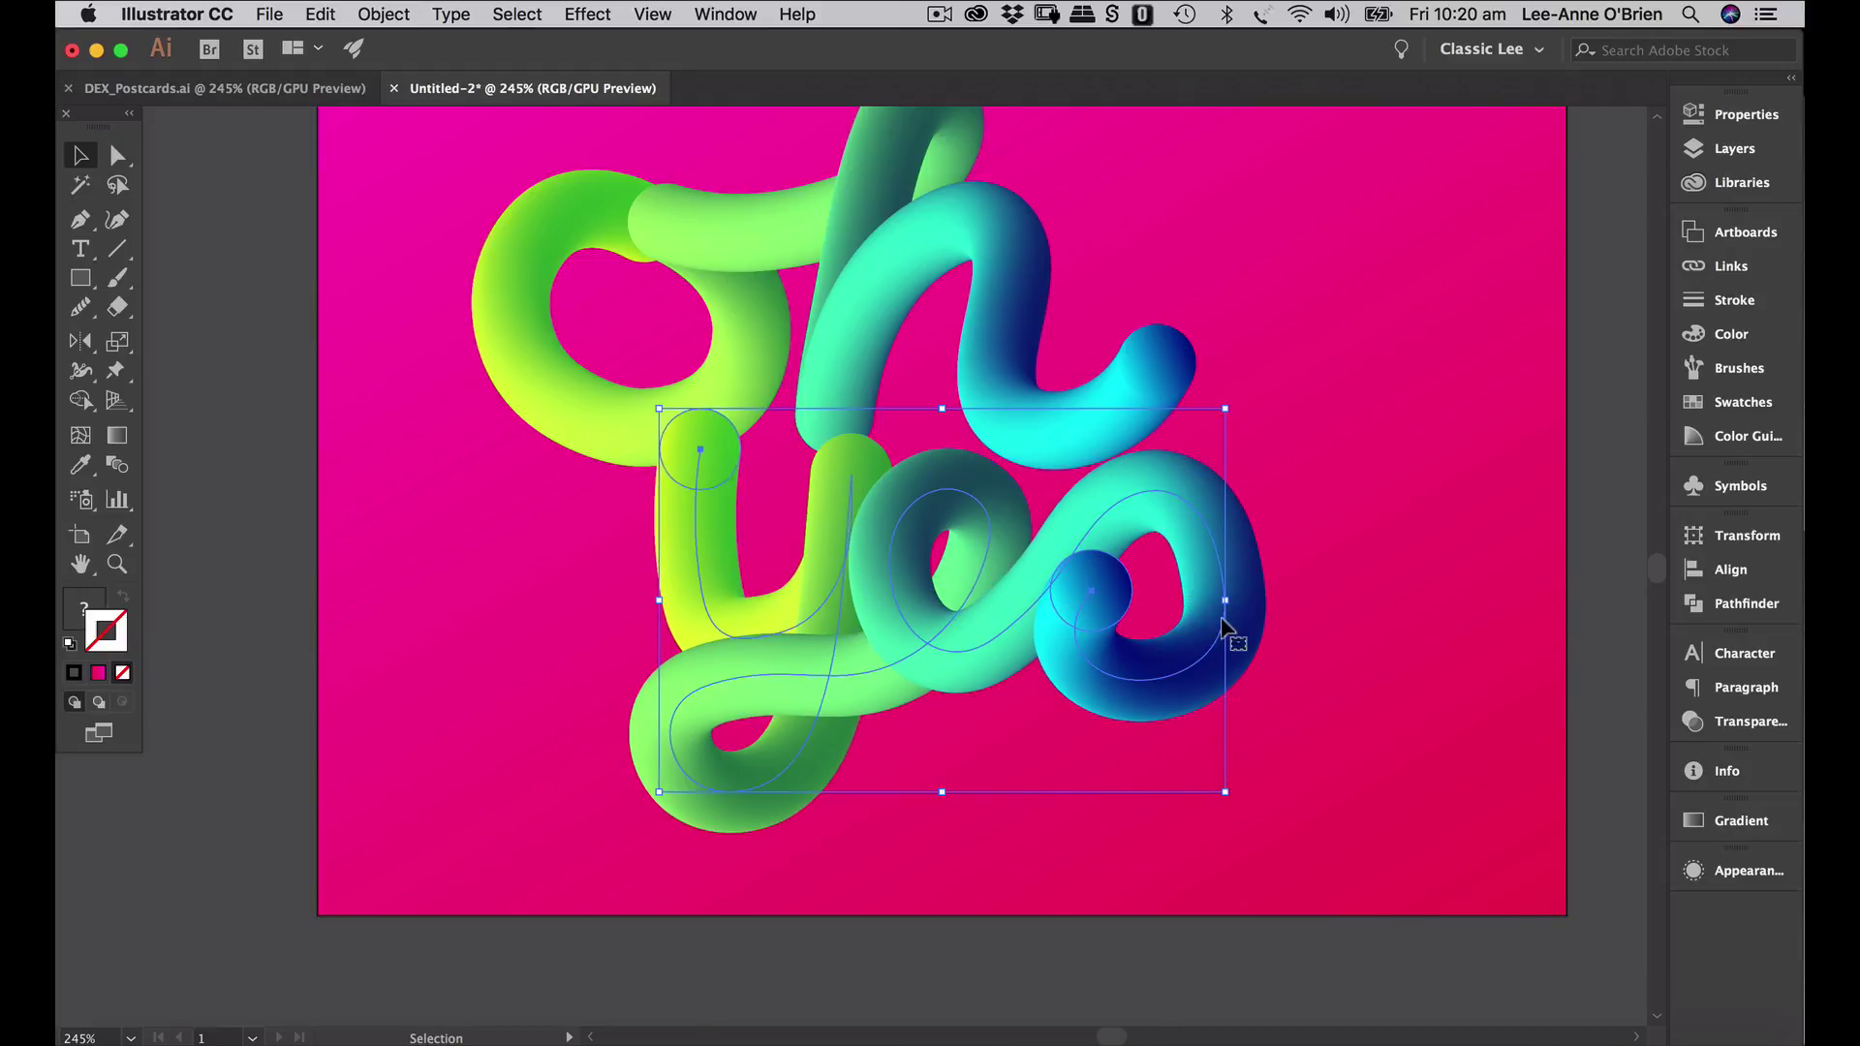
click(1015, 775)
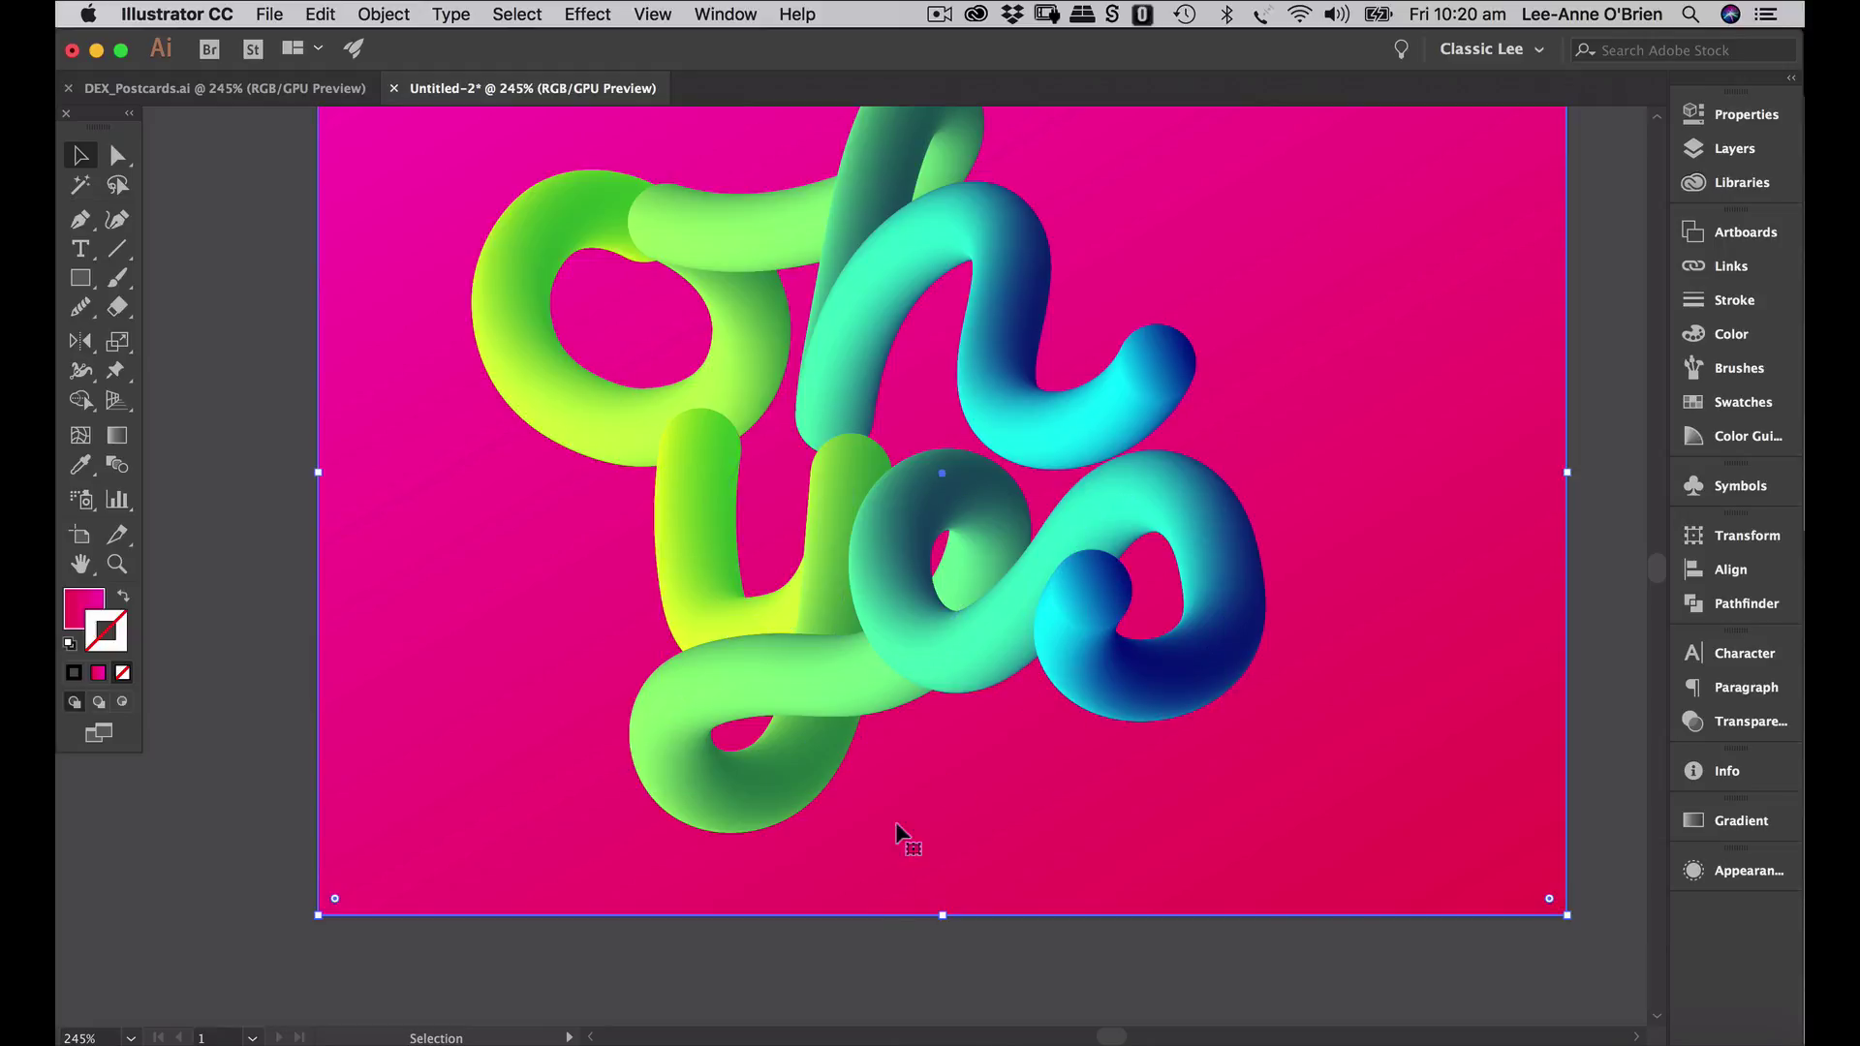
- Select the spine anchor points forming the y of "yes" with Direct Selection and nudge them slightly left and up
click(876, 611)
scroll(876, 610, up, 3)
scroll(876, 611, left, 2)
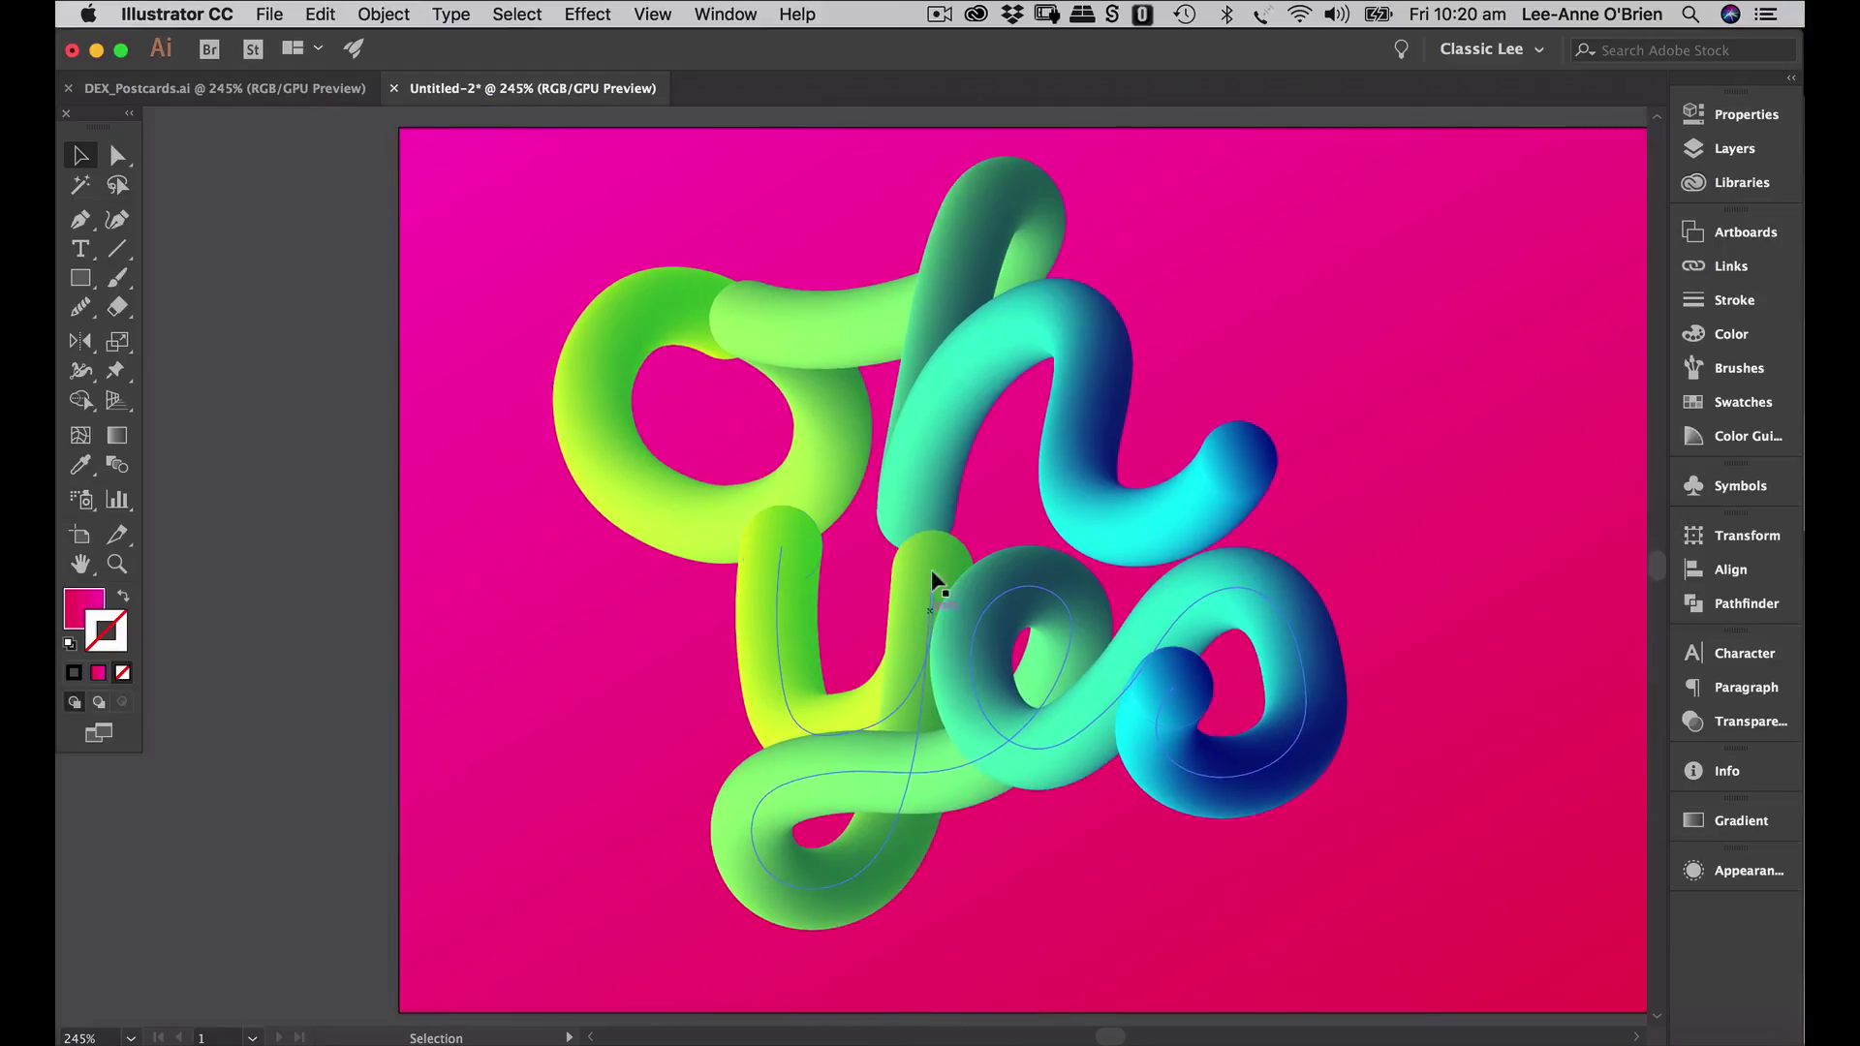
click(118, 155)
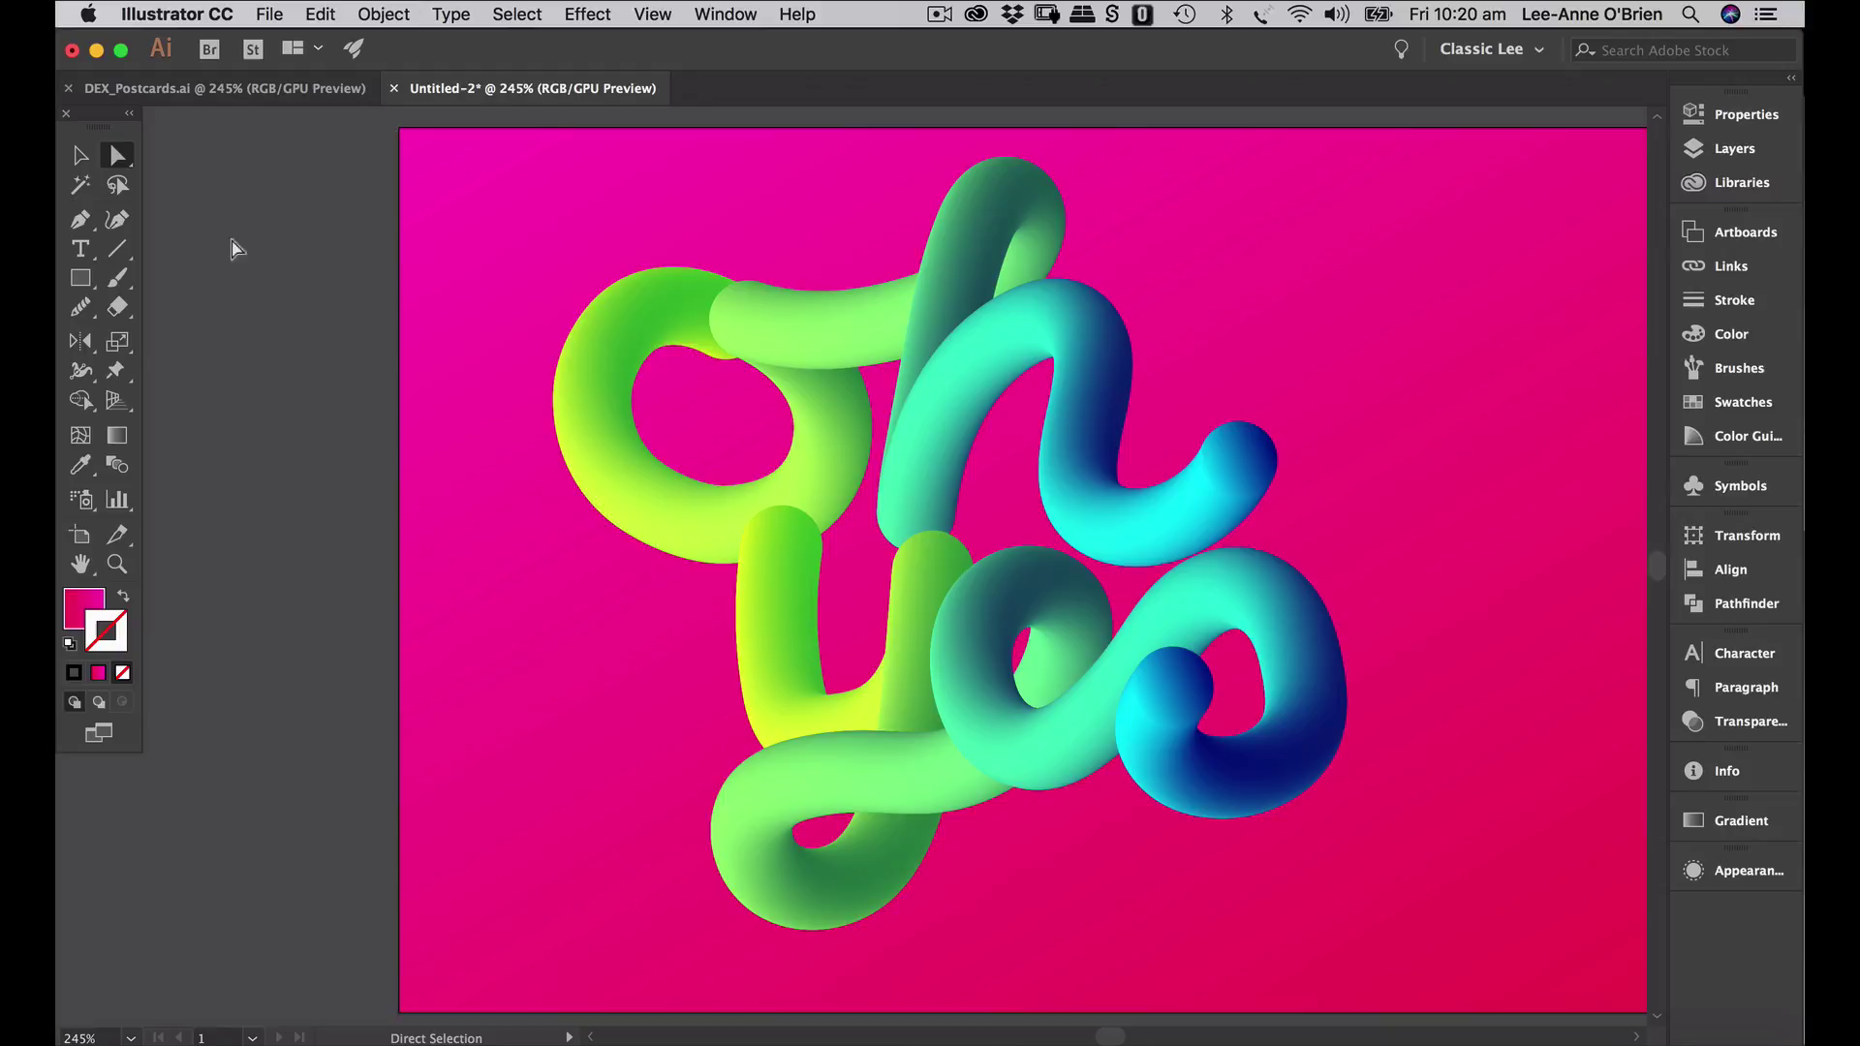
click(800, 729)
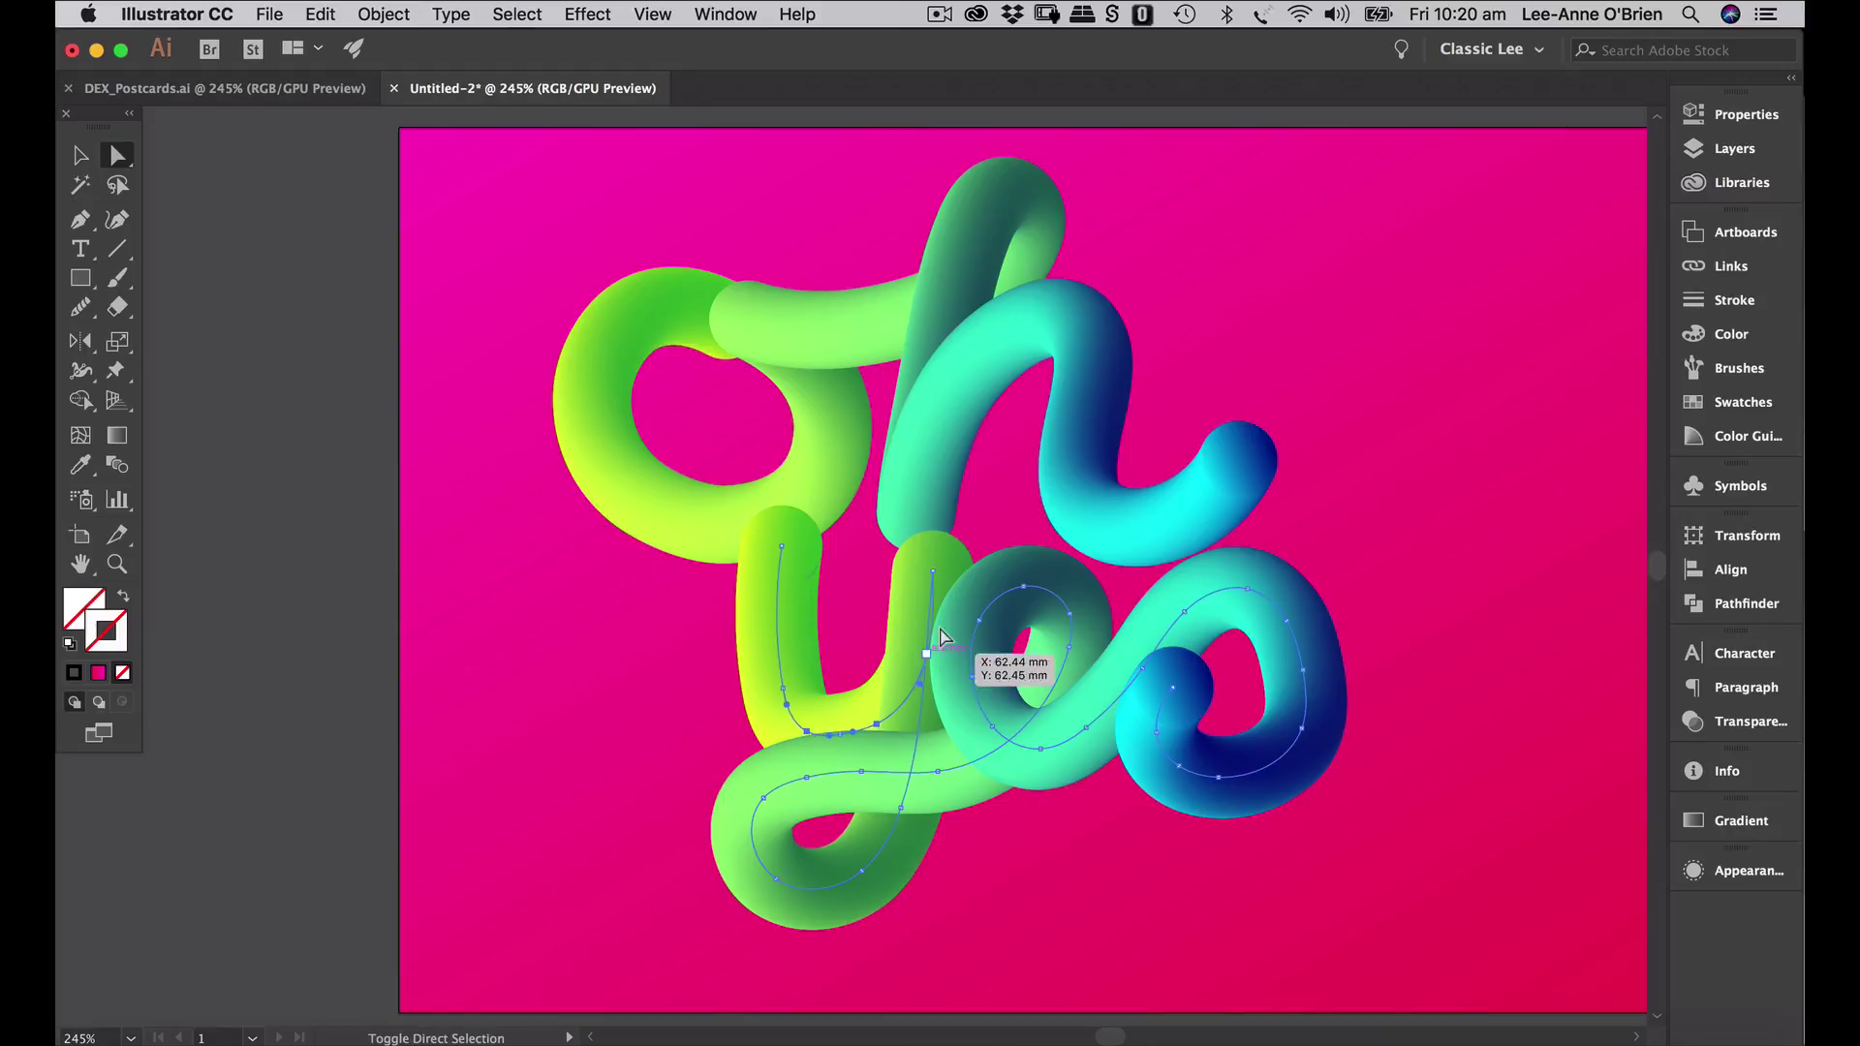
click(782, 547)
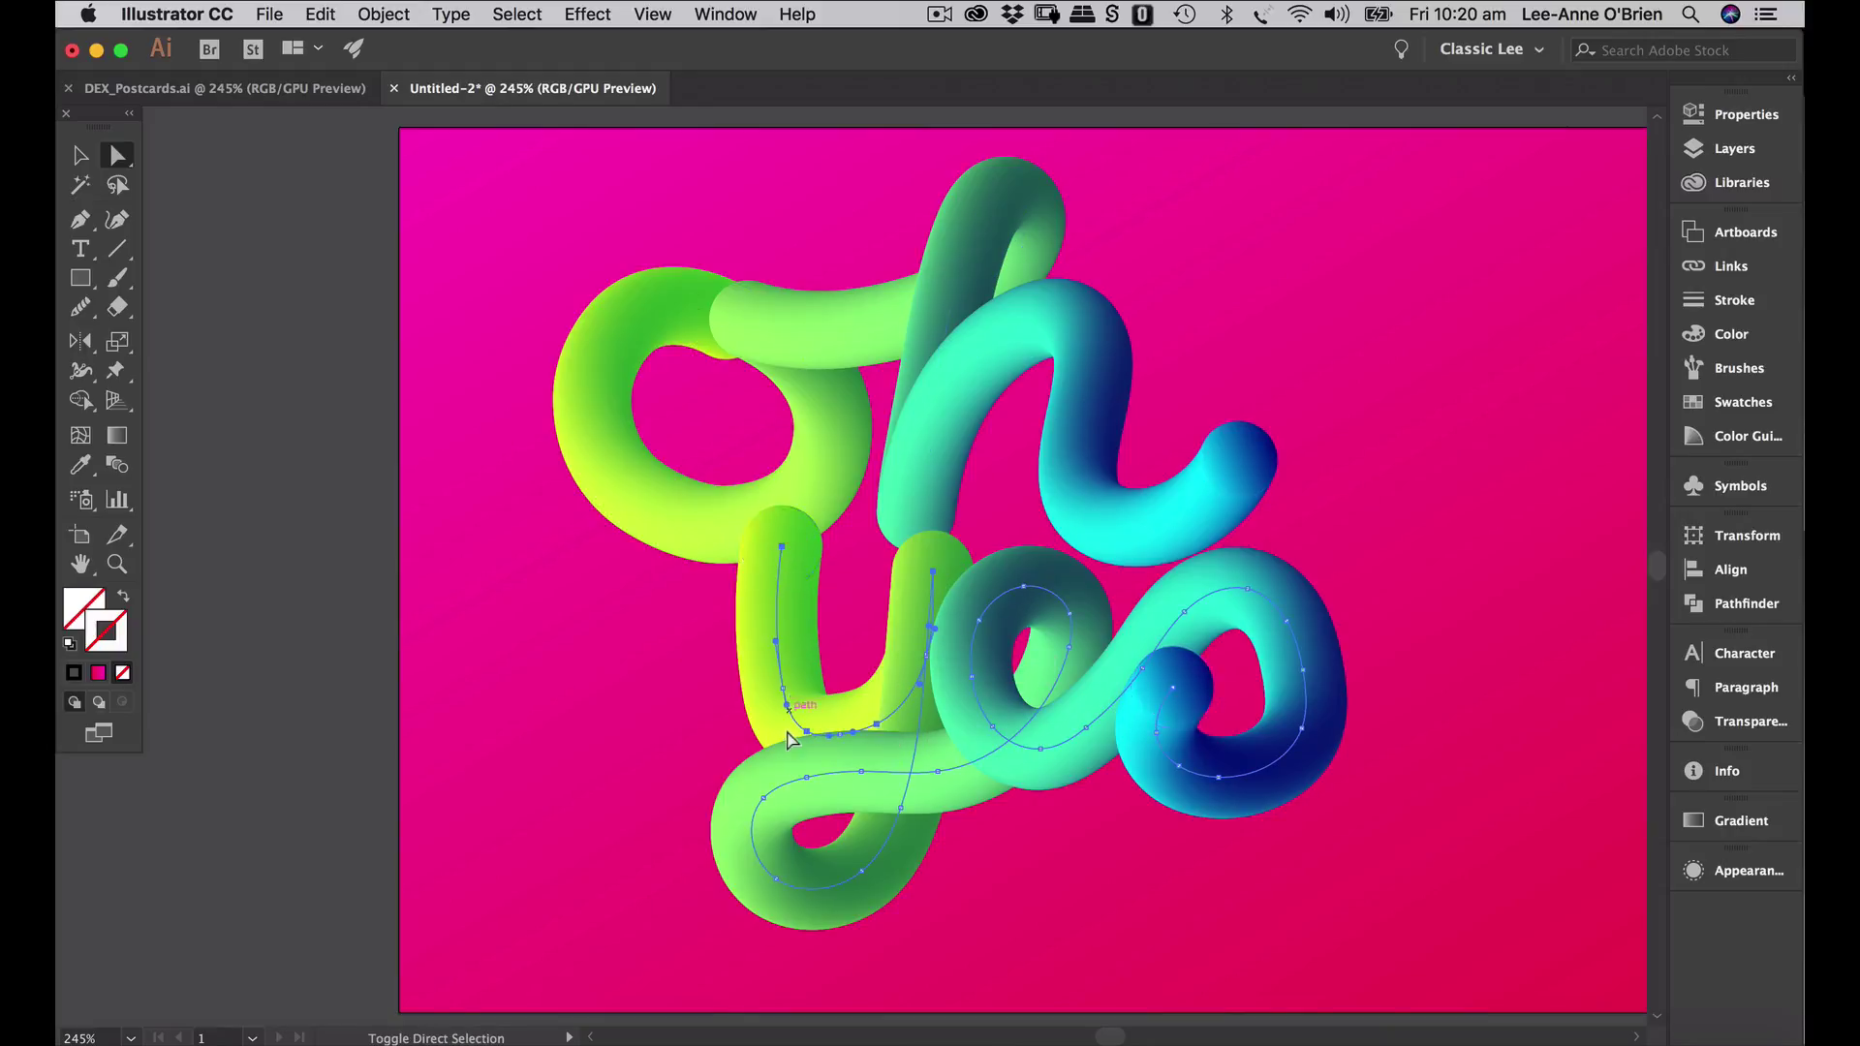
shift+click(830, 733)
shift+click(844, 771)
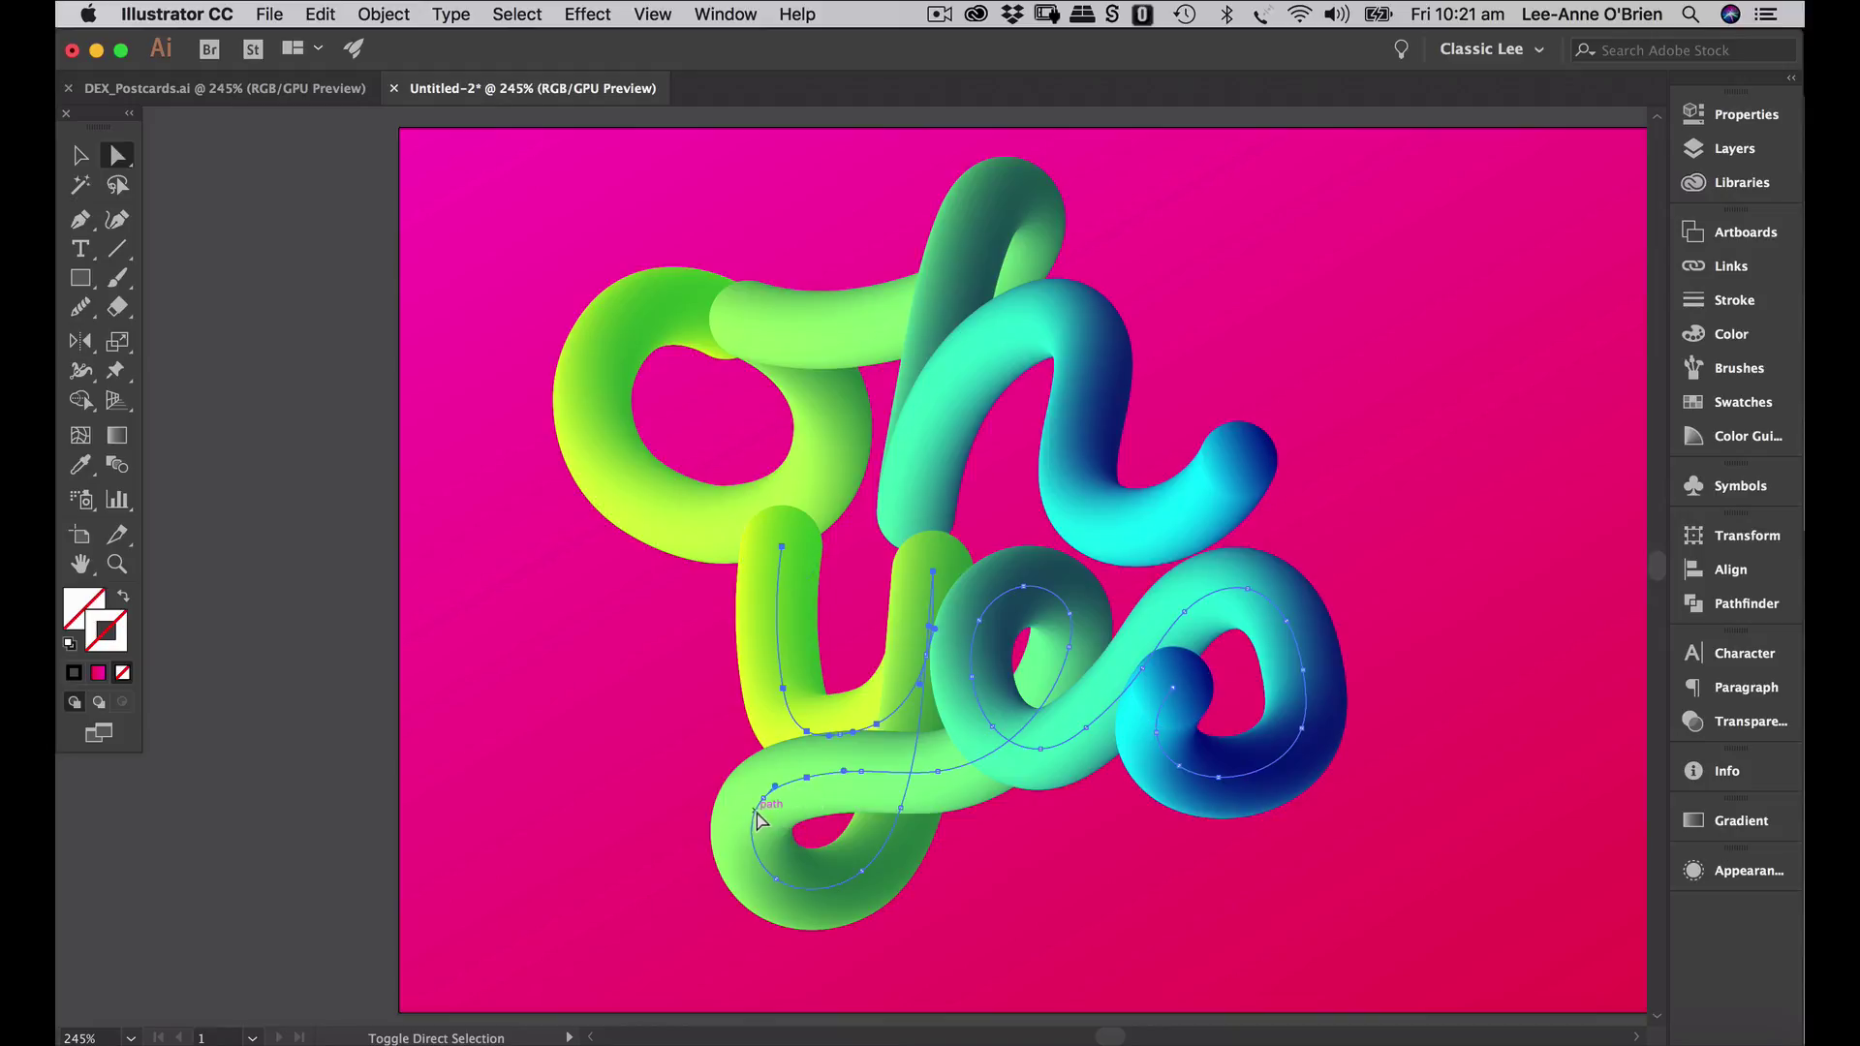
shift+click(776, 879)
shift+click(864, 872)
shift+click(901, 808)
shift+click(938, 771)
key(Left)
key(Up)
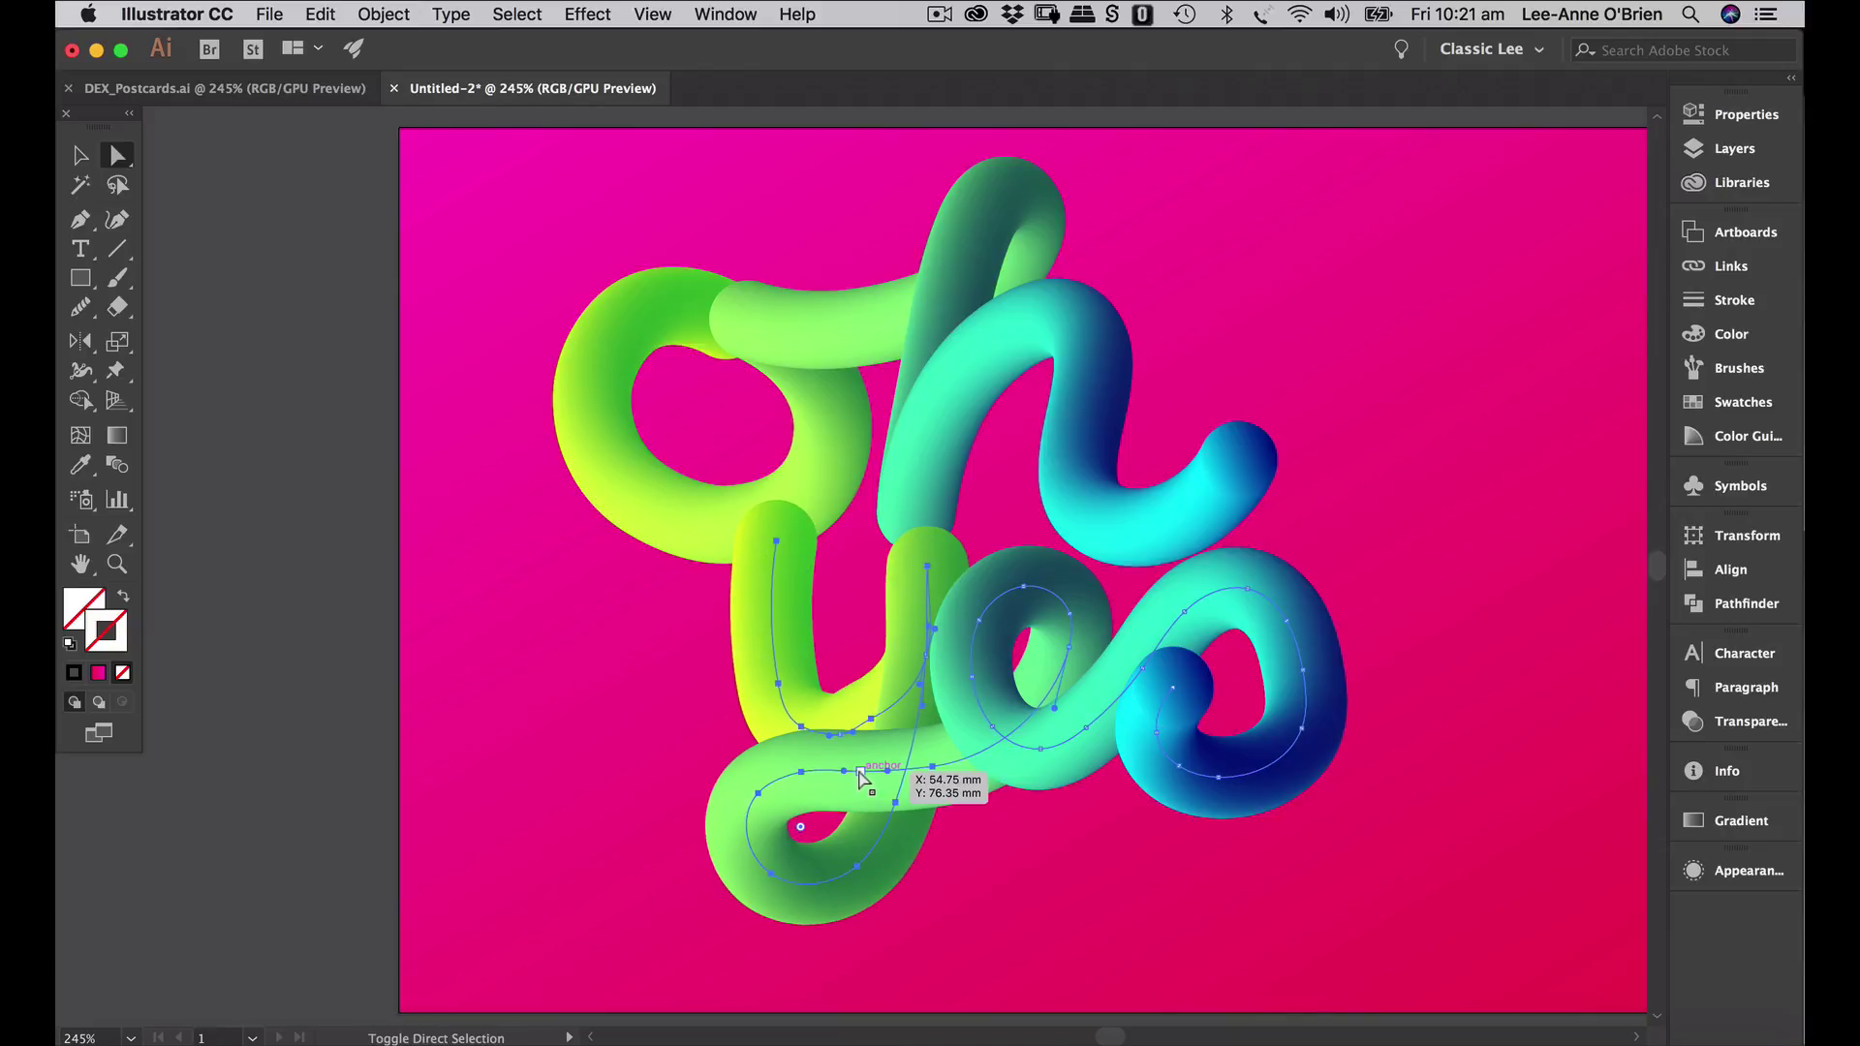
- Undo the stray anchor drag, move the whole y of "yes" down a little with its remaining points included, and deselect
mouse_move(860, 773)
mouse_down()
mouse_move(839, 794)
mouse_move(818, 764)
mouse_move(839, 775)
mouse_up()
key(super+z)
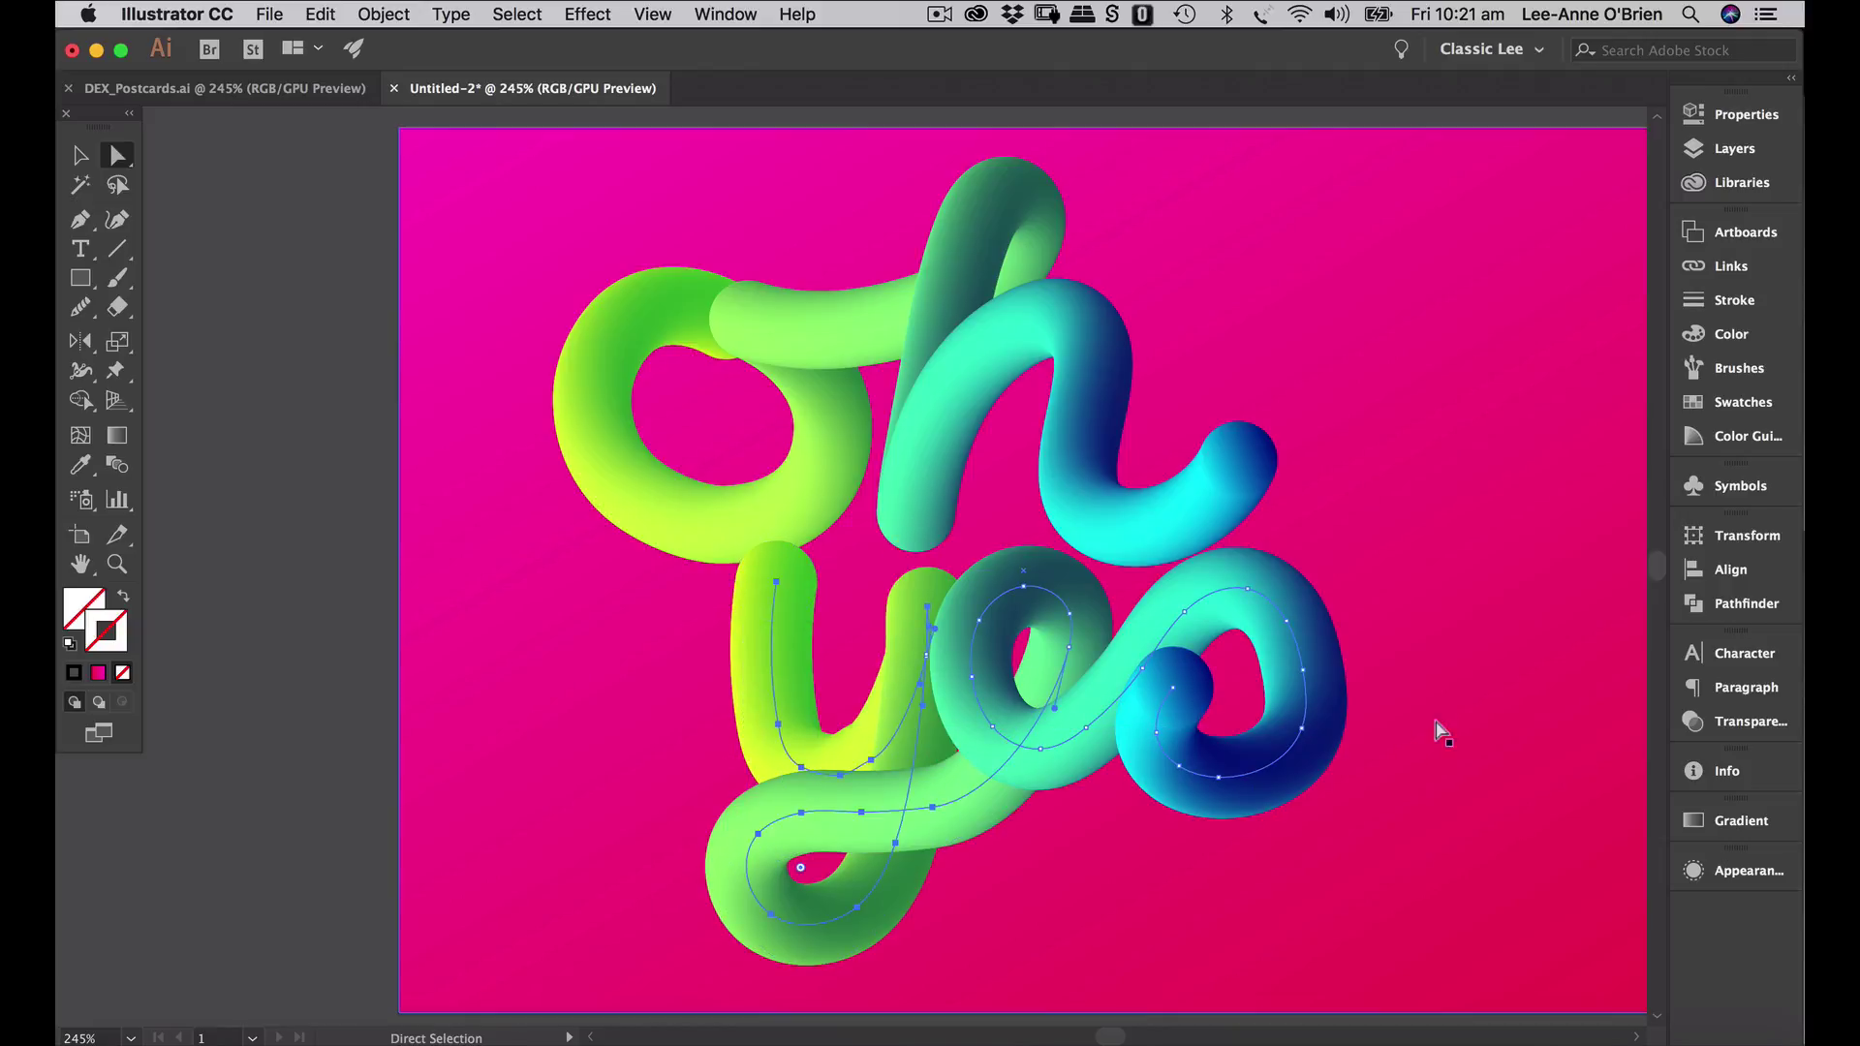
click(1483, 664)
- Lower the bottom loop of the y and reshape its crossing stroke so it slants up toward the e, then deselect
scroll(1163, 708, down, 3)
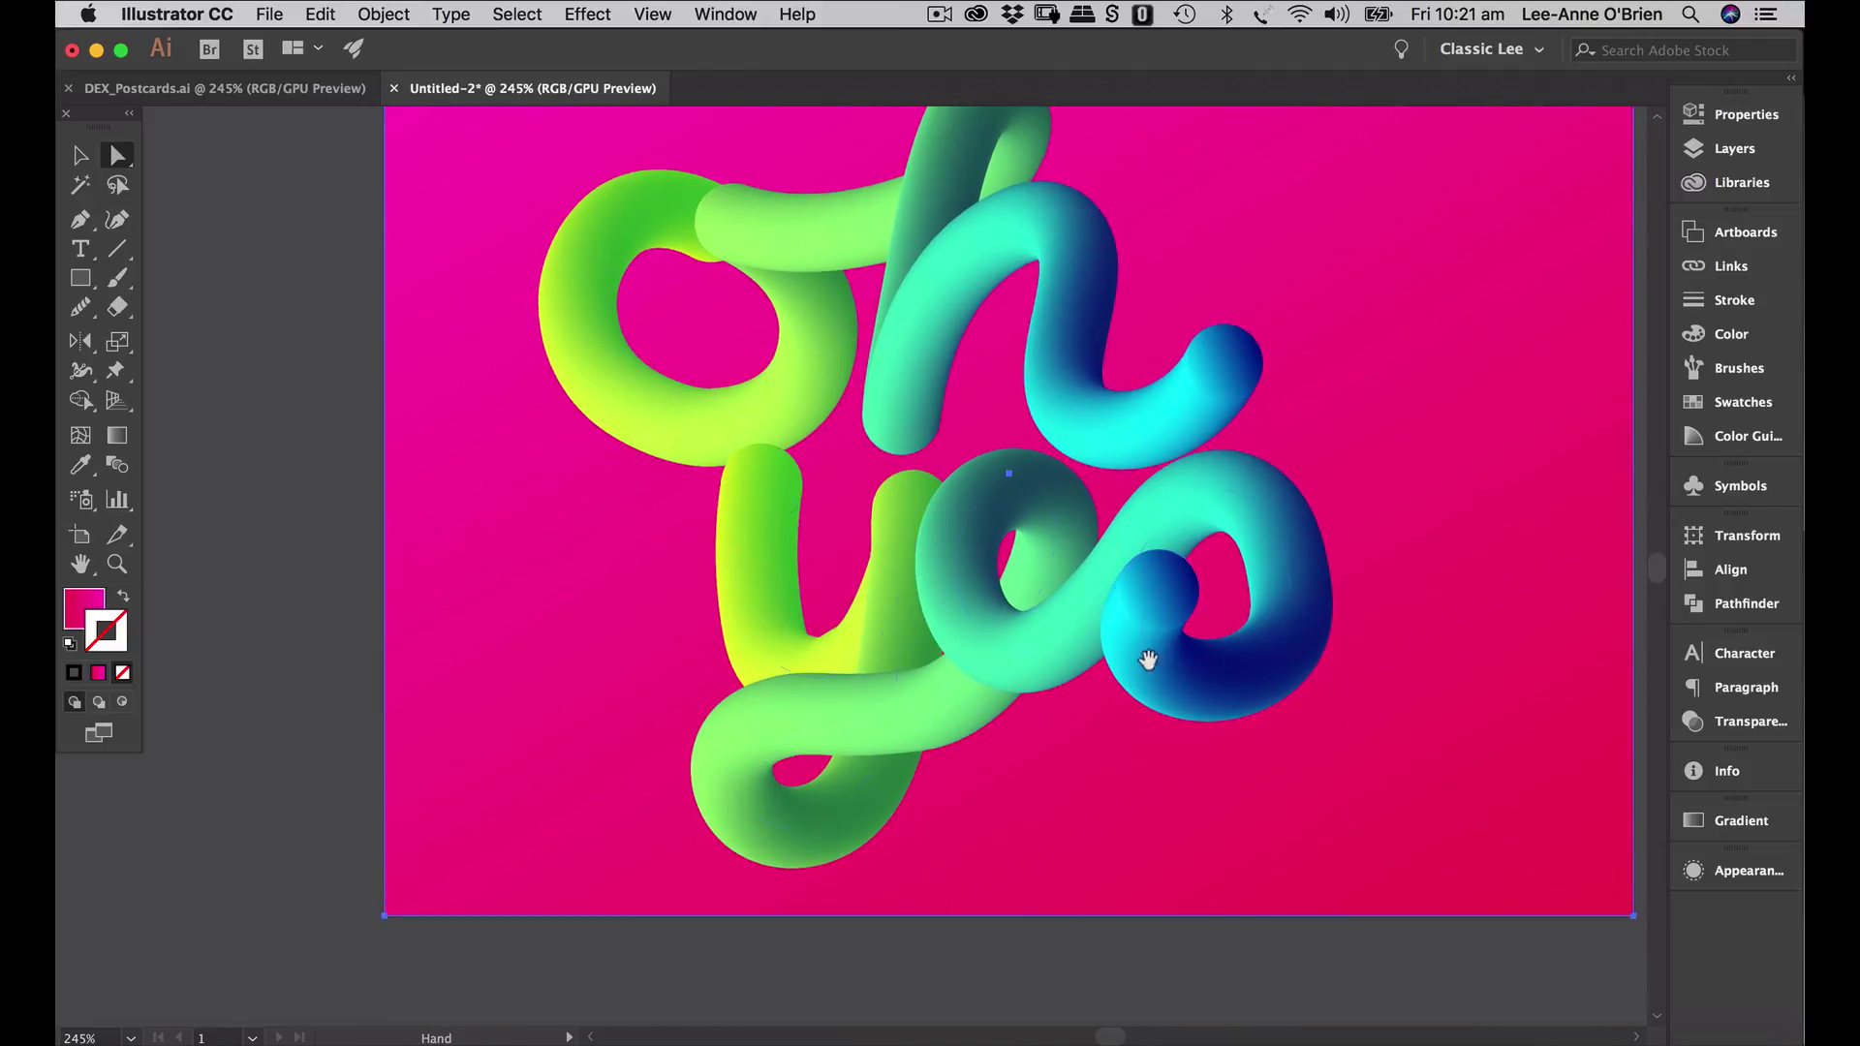
click(803, 719)
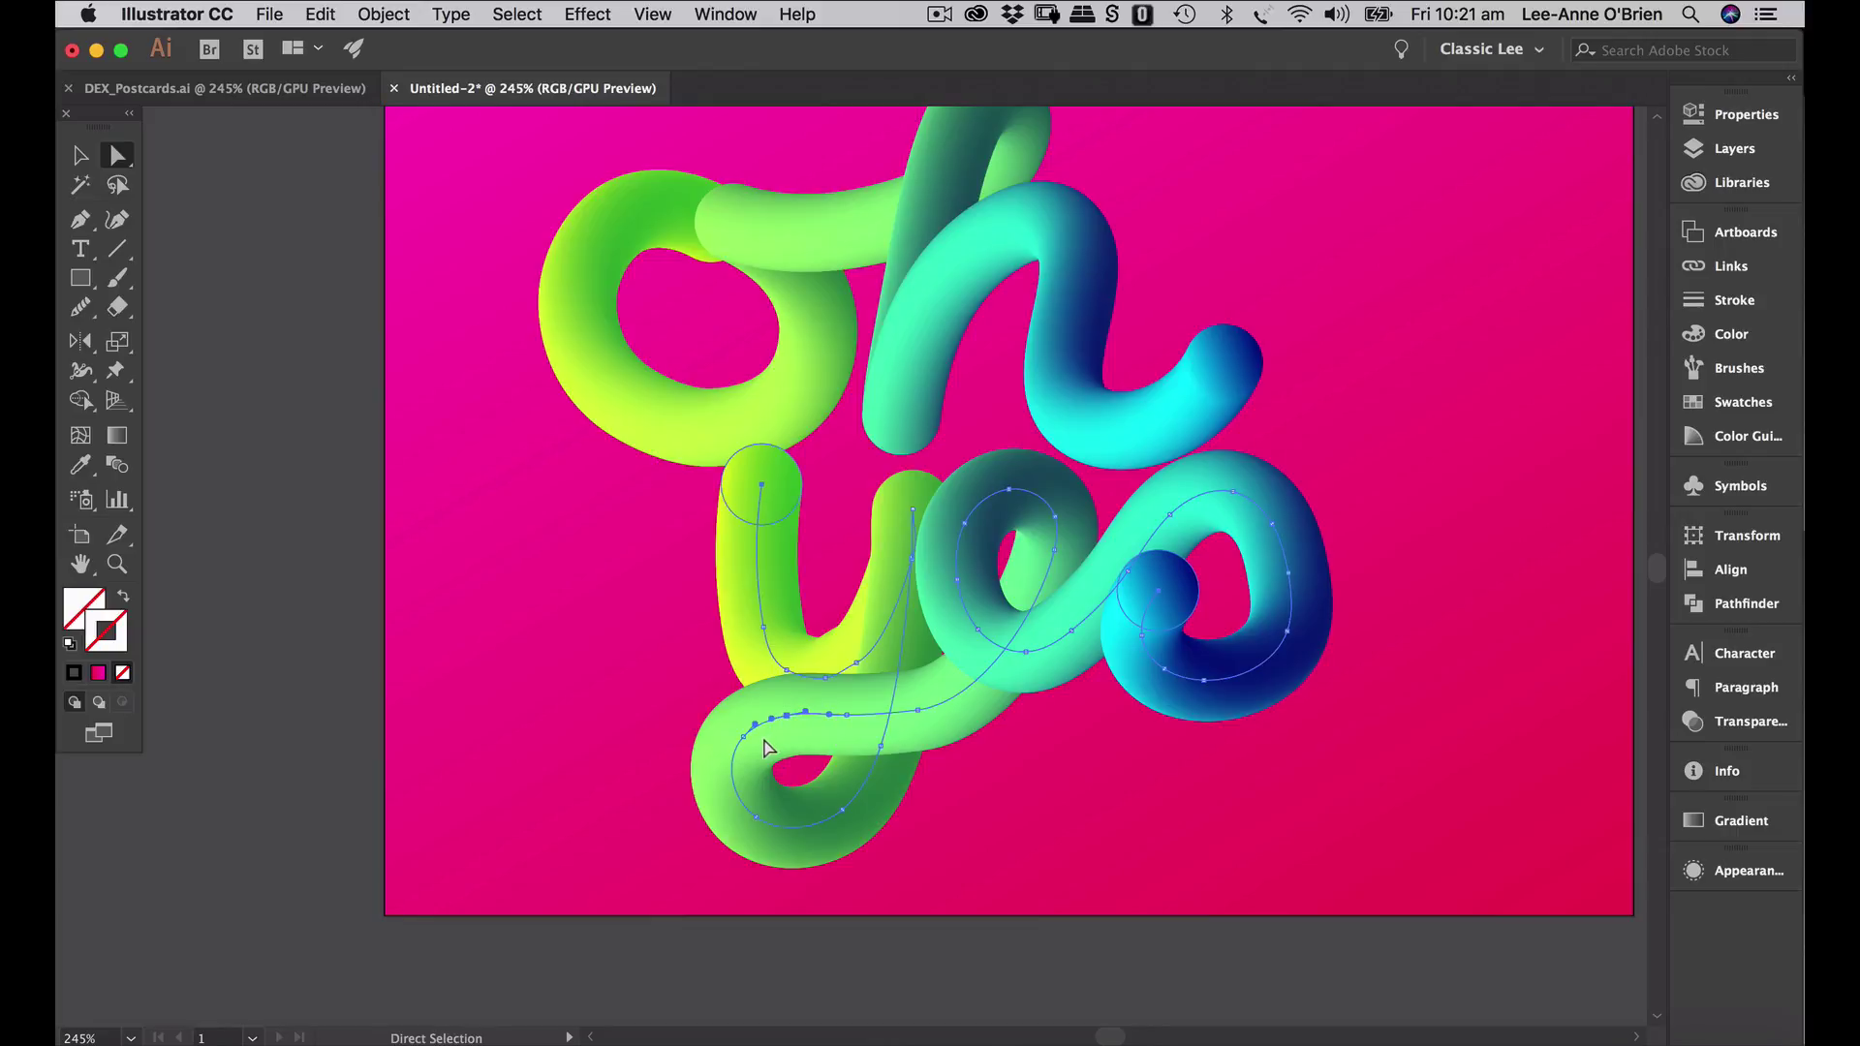
drag(744, 736, 835, 833)
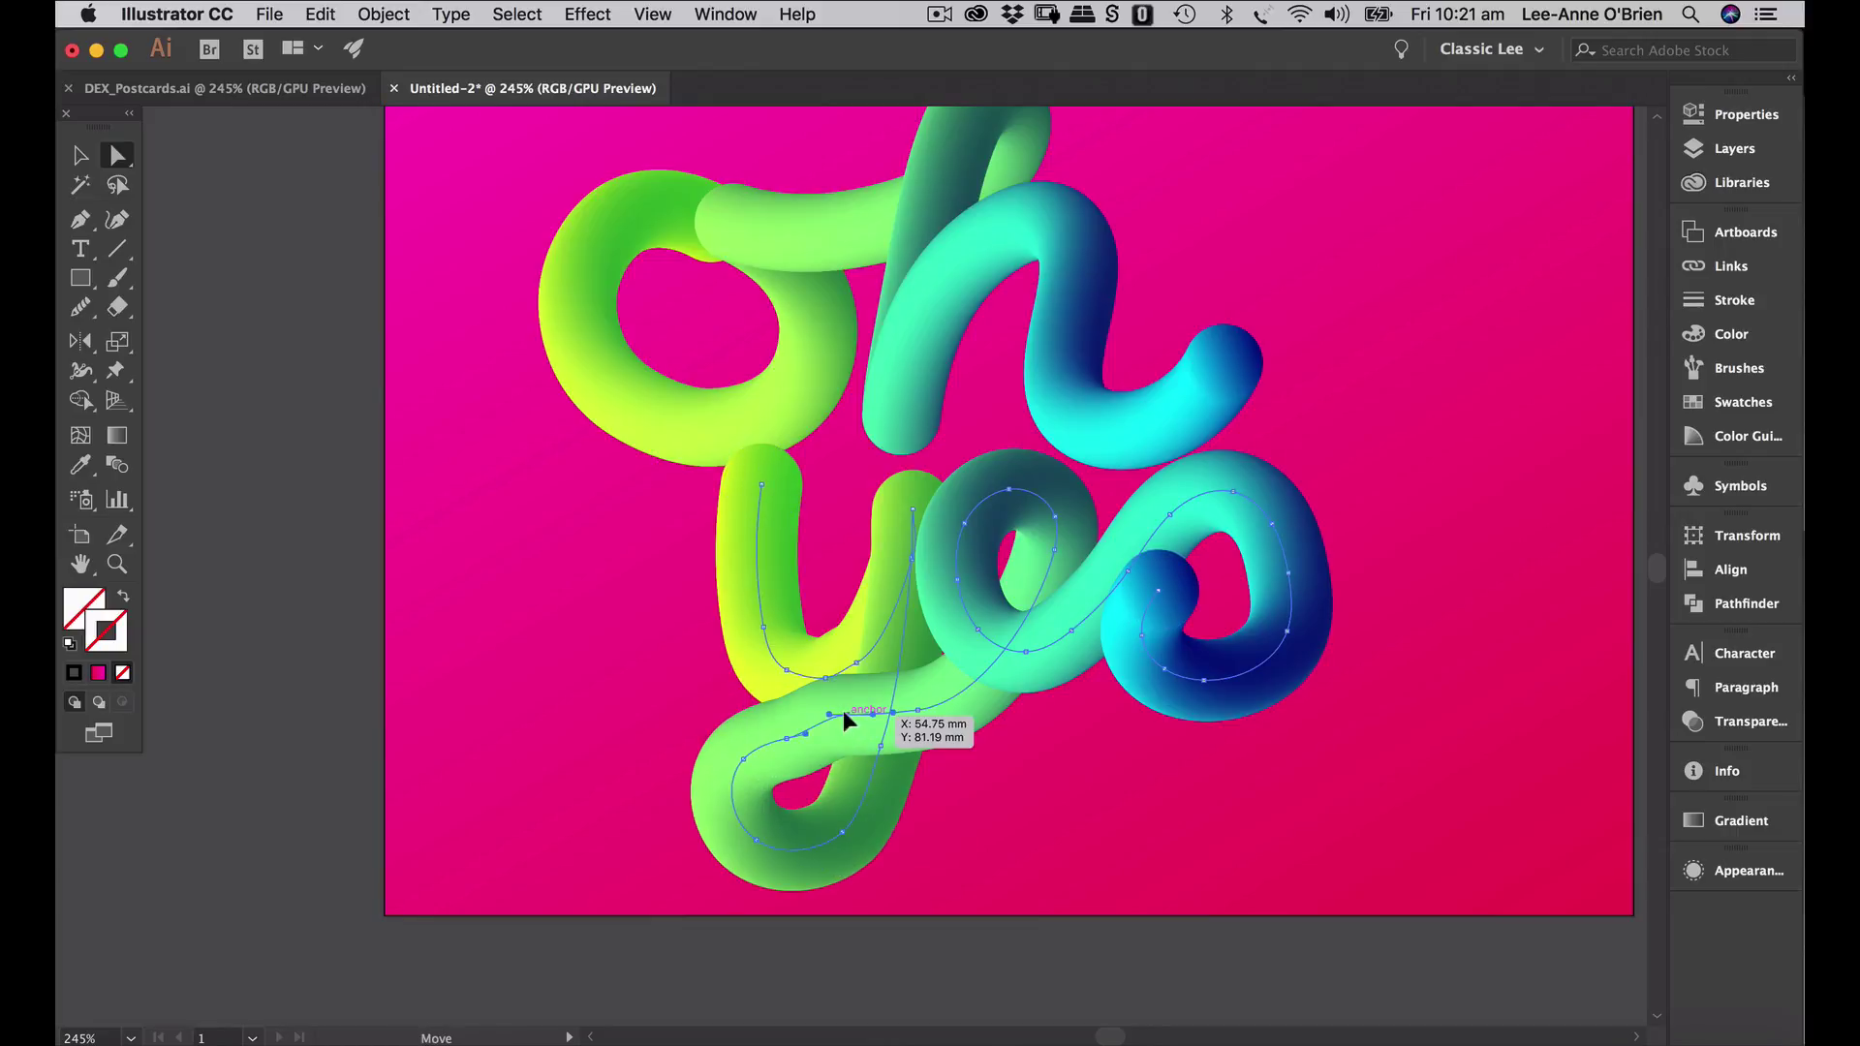
drag(845, 719, 910, 710)
scroll(1183, 614, up, 5)
scroll(1183, 615, right, 3)
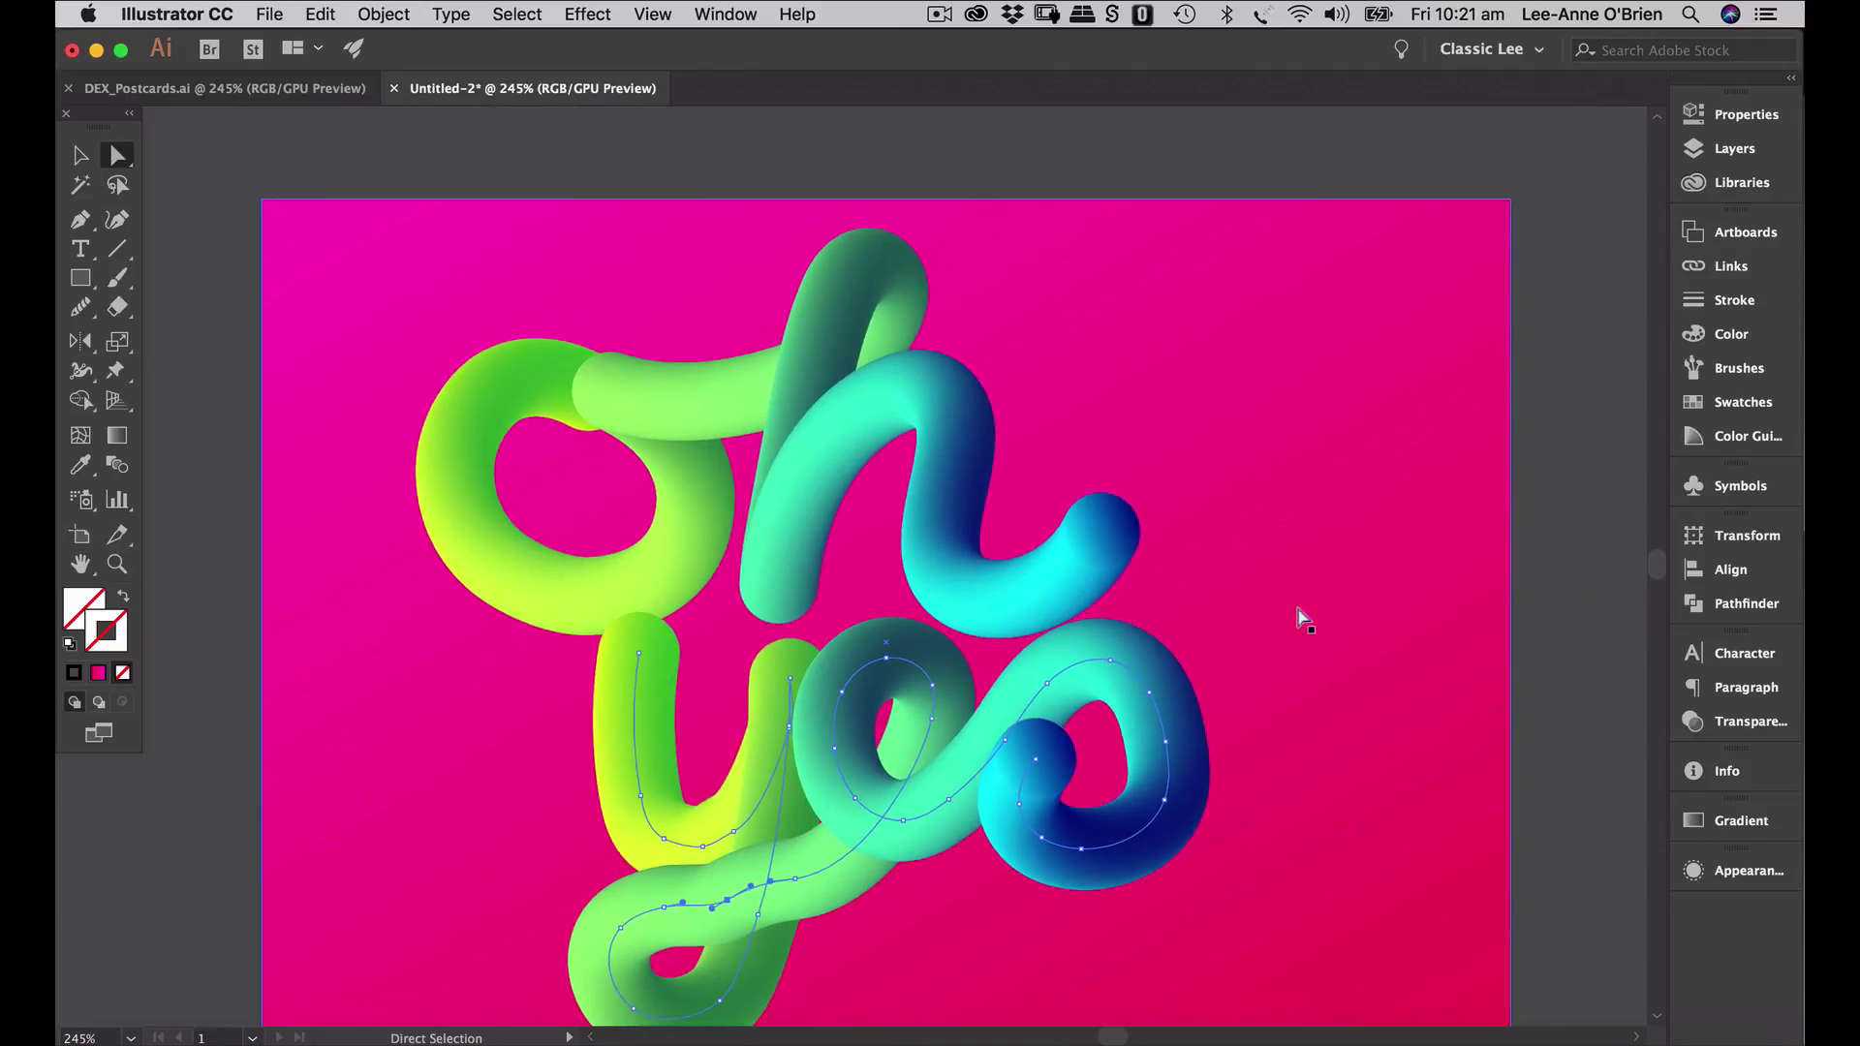
scroll(1076, 661, down, 3)
scroll(1075, 661, right, 1)
click(1336, 638)
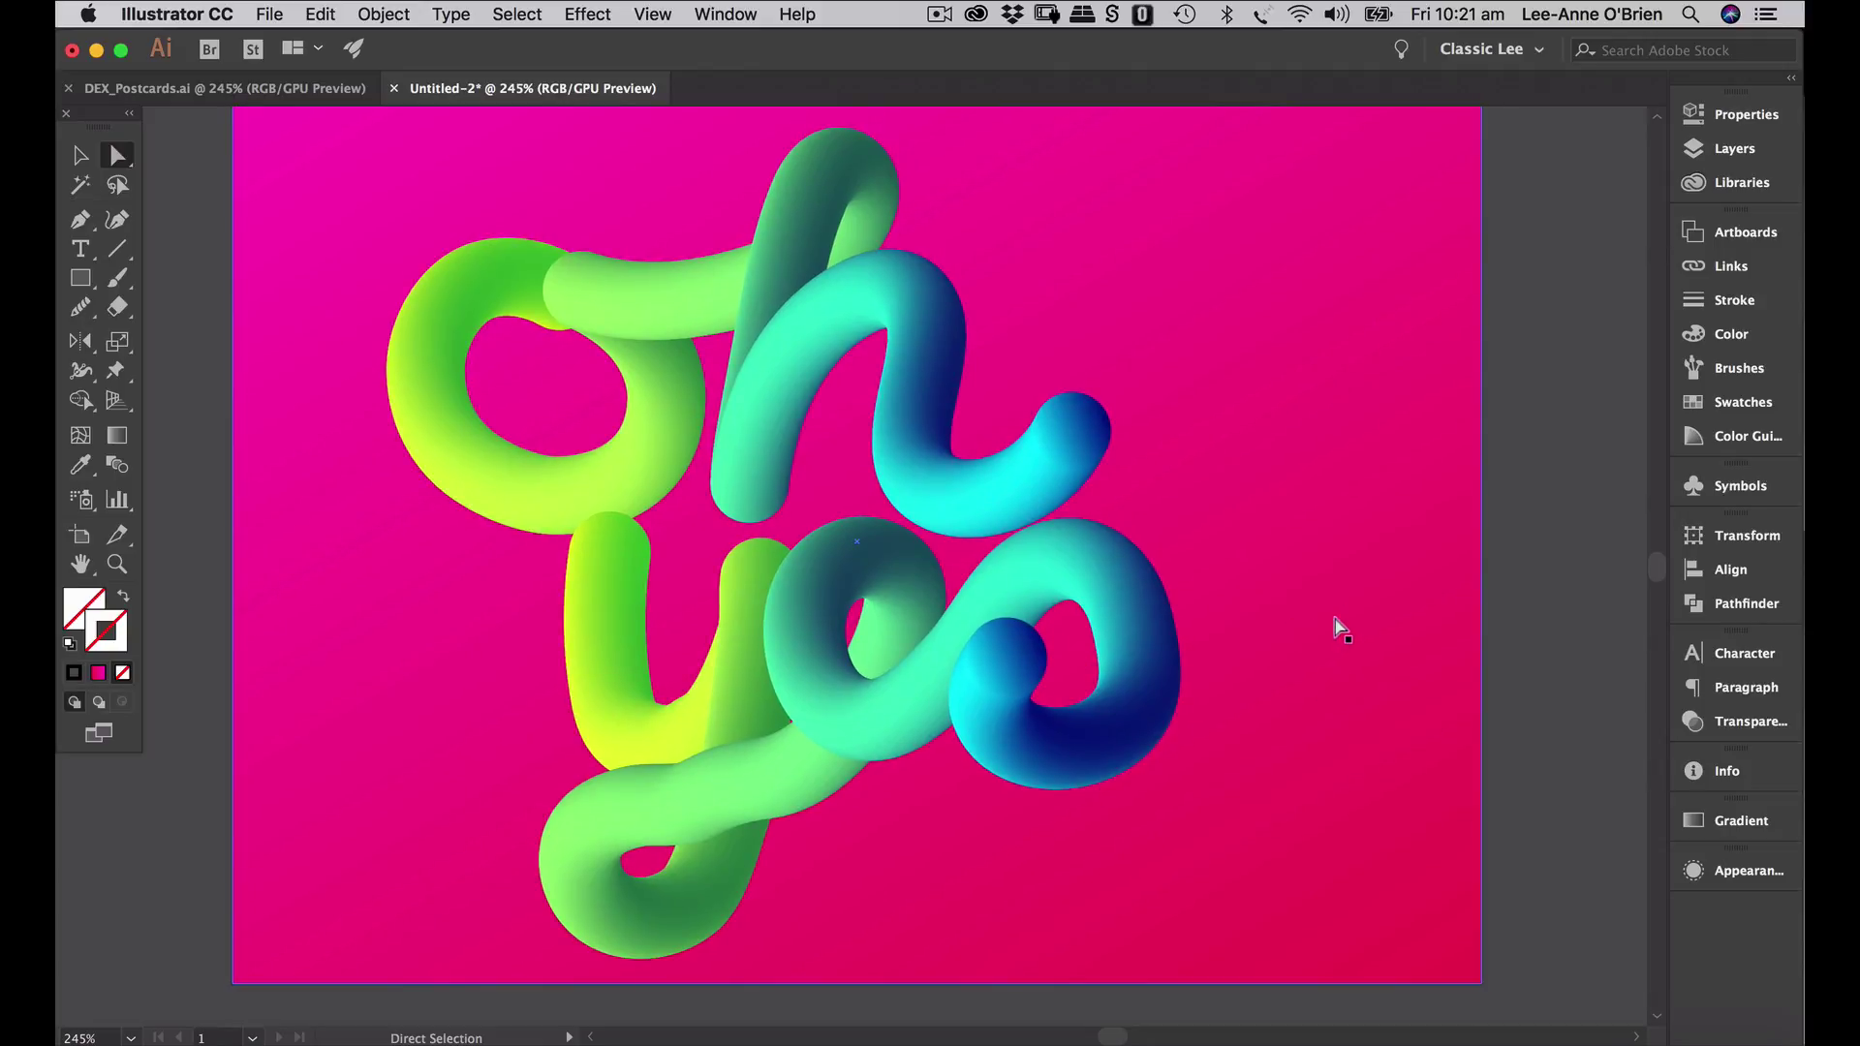
- Duplicate the first artboard together with its "oh yes" artwork and background
key(space)
drag(1088, 615, 1187, 614)
drag(1356, 644, 1329, 668)
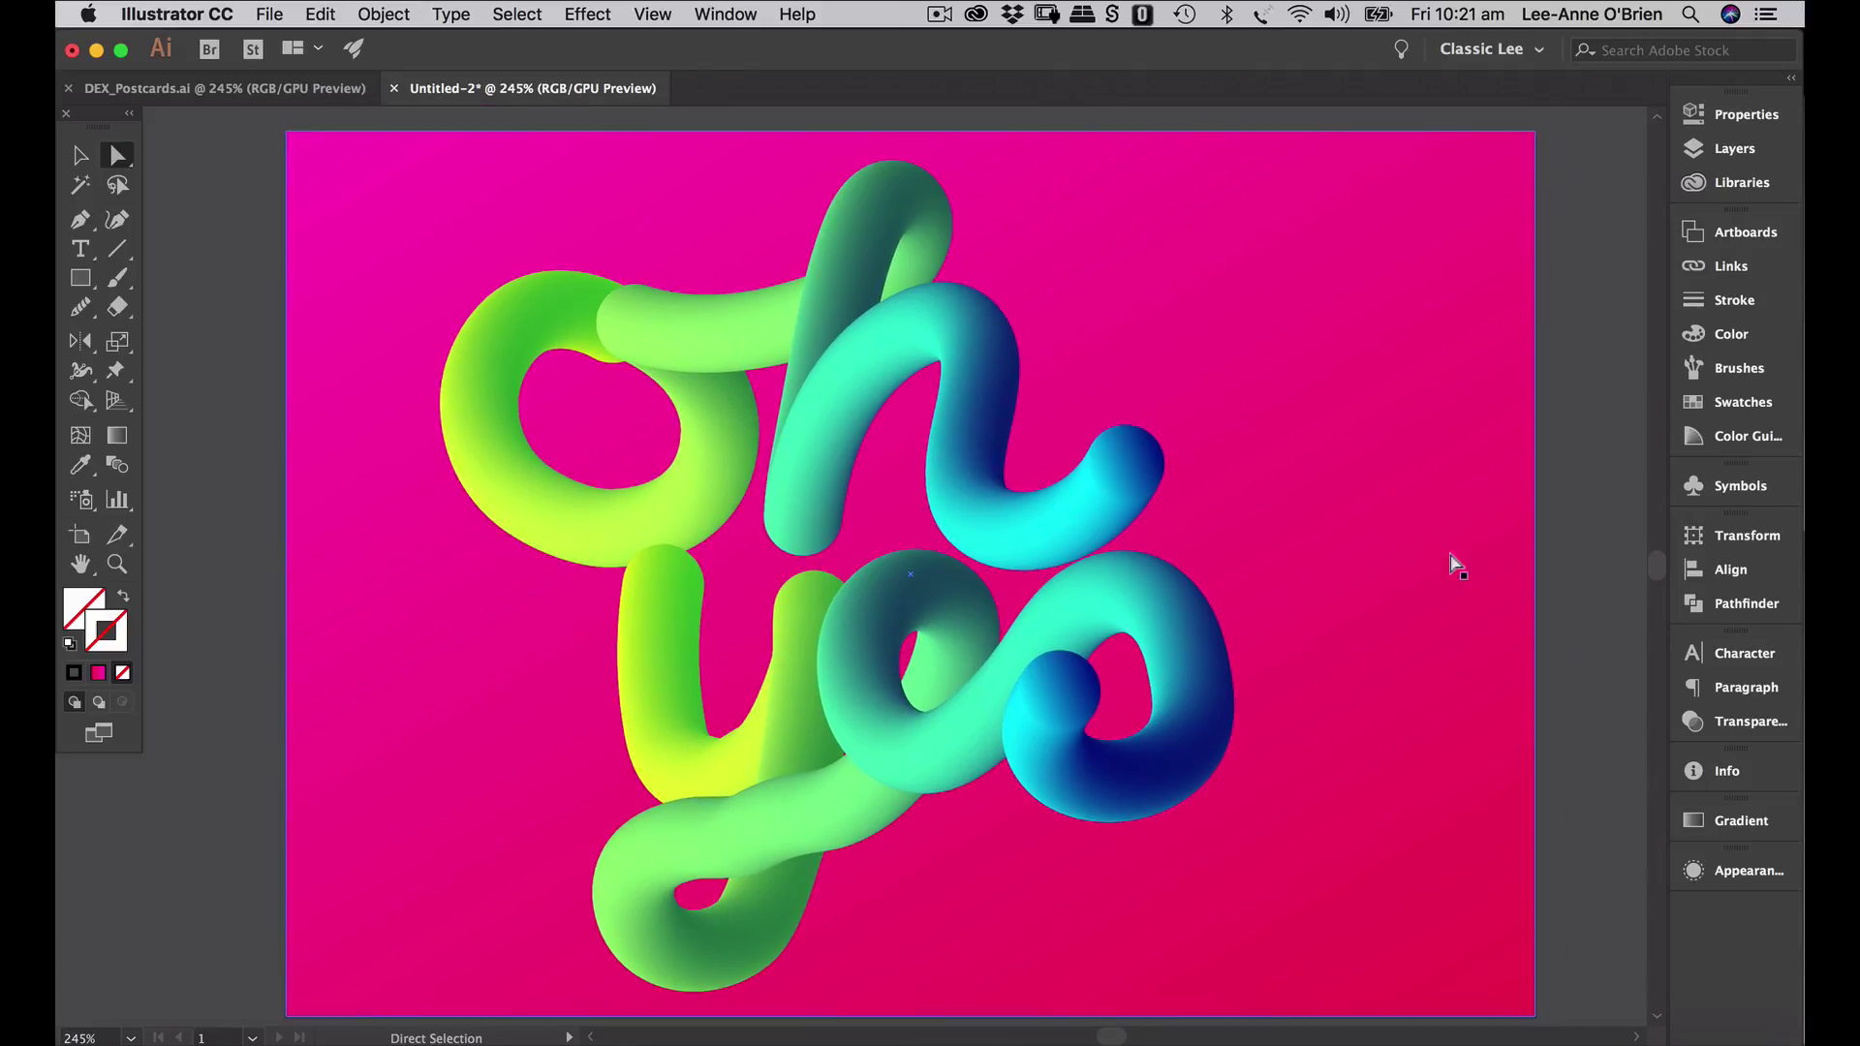
click(1710, 233)
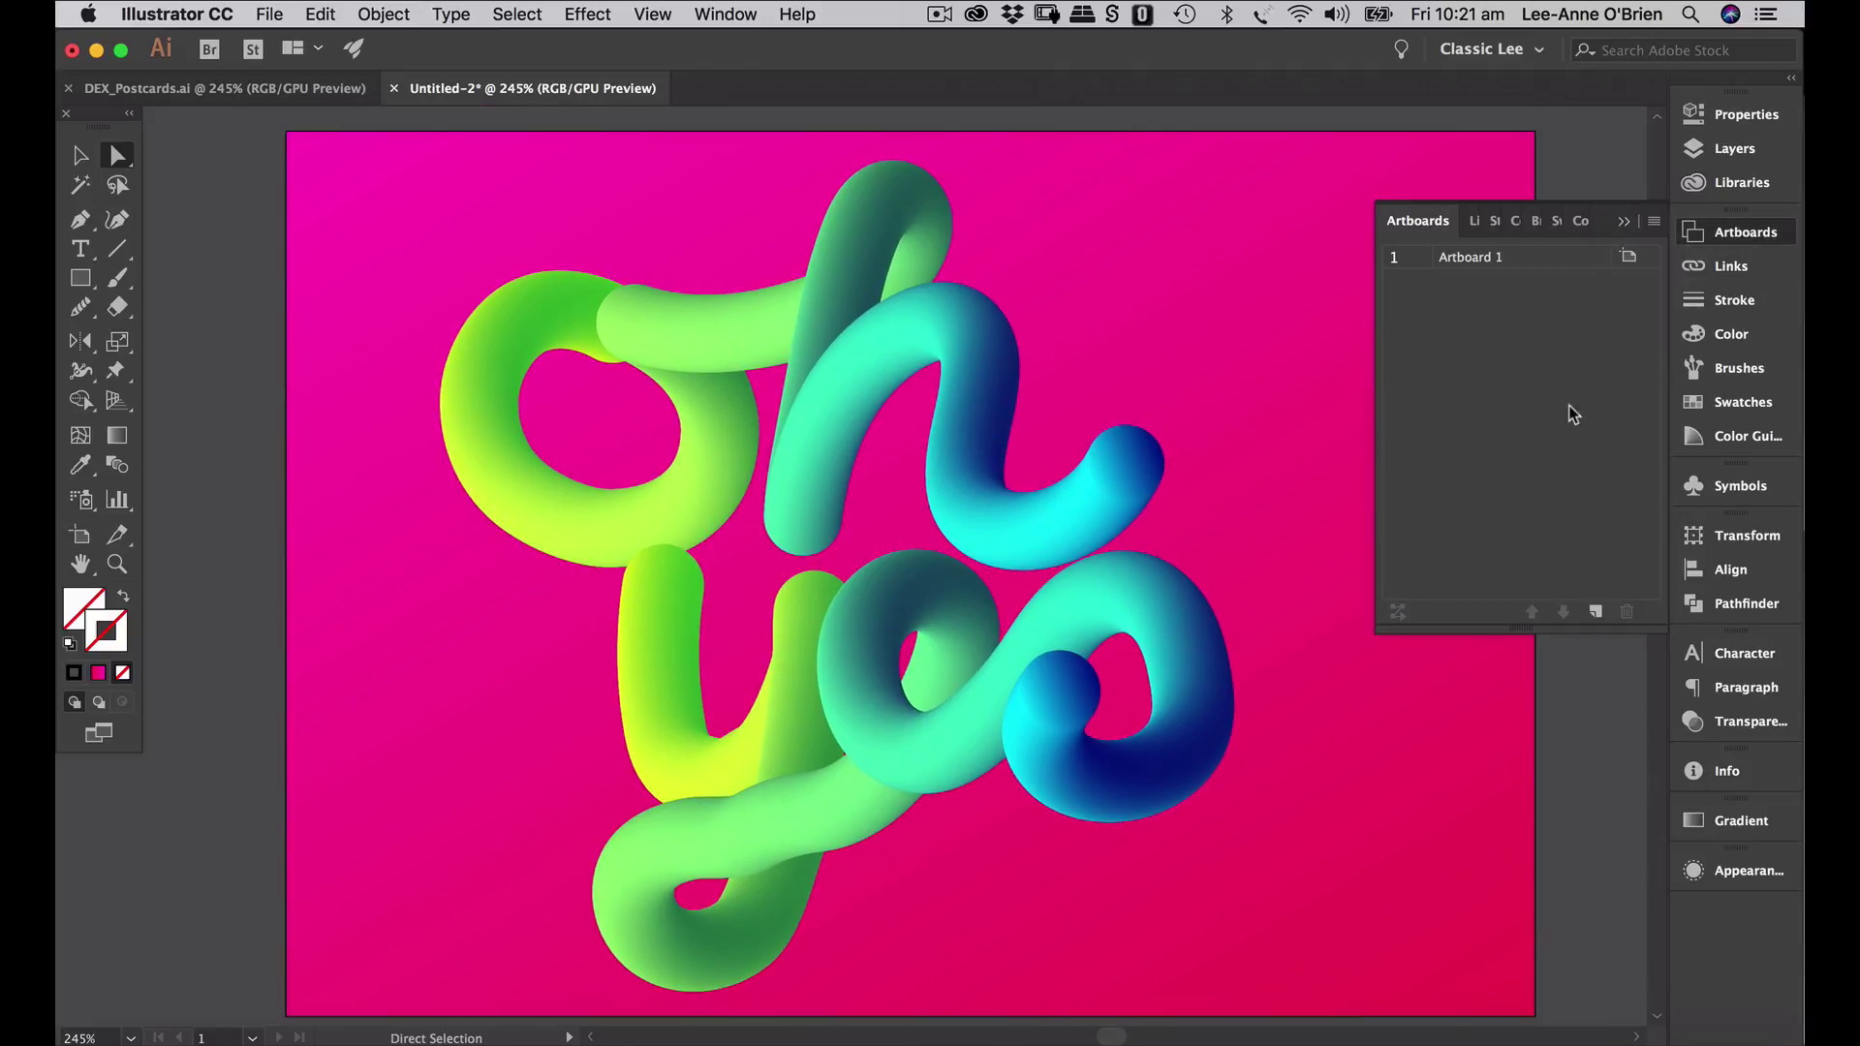
drag(1519, 279, 1522, 308)
drag(1591, 586, 1595, 611)
drag(1586, 764, 992, 664)
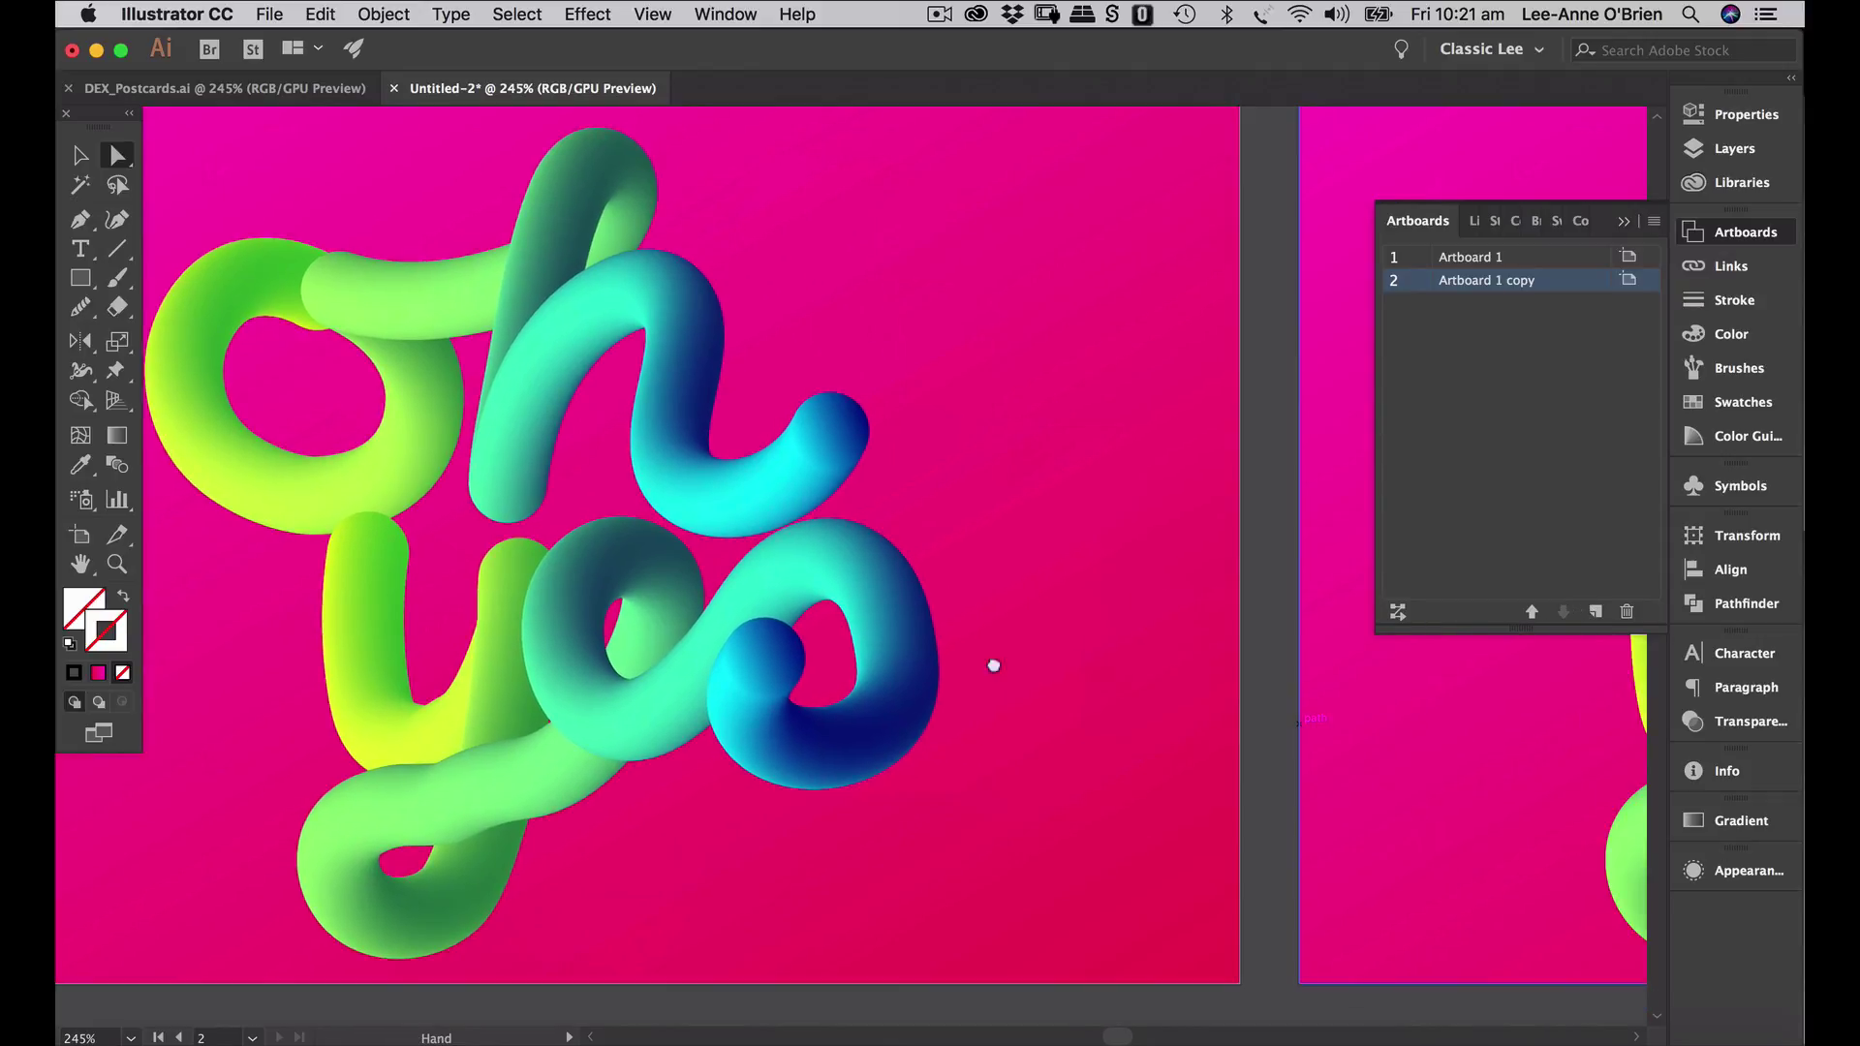
drag(1227, 757, 851, 843)
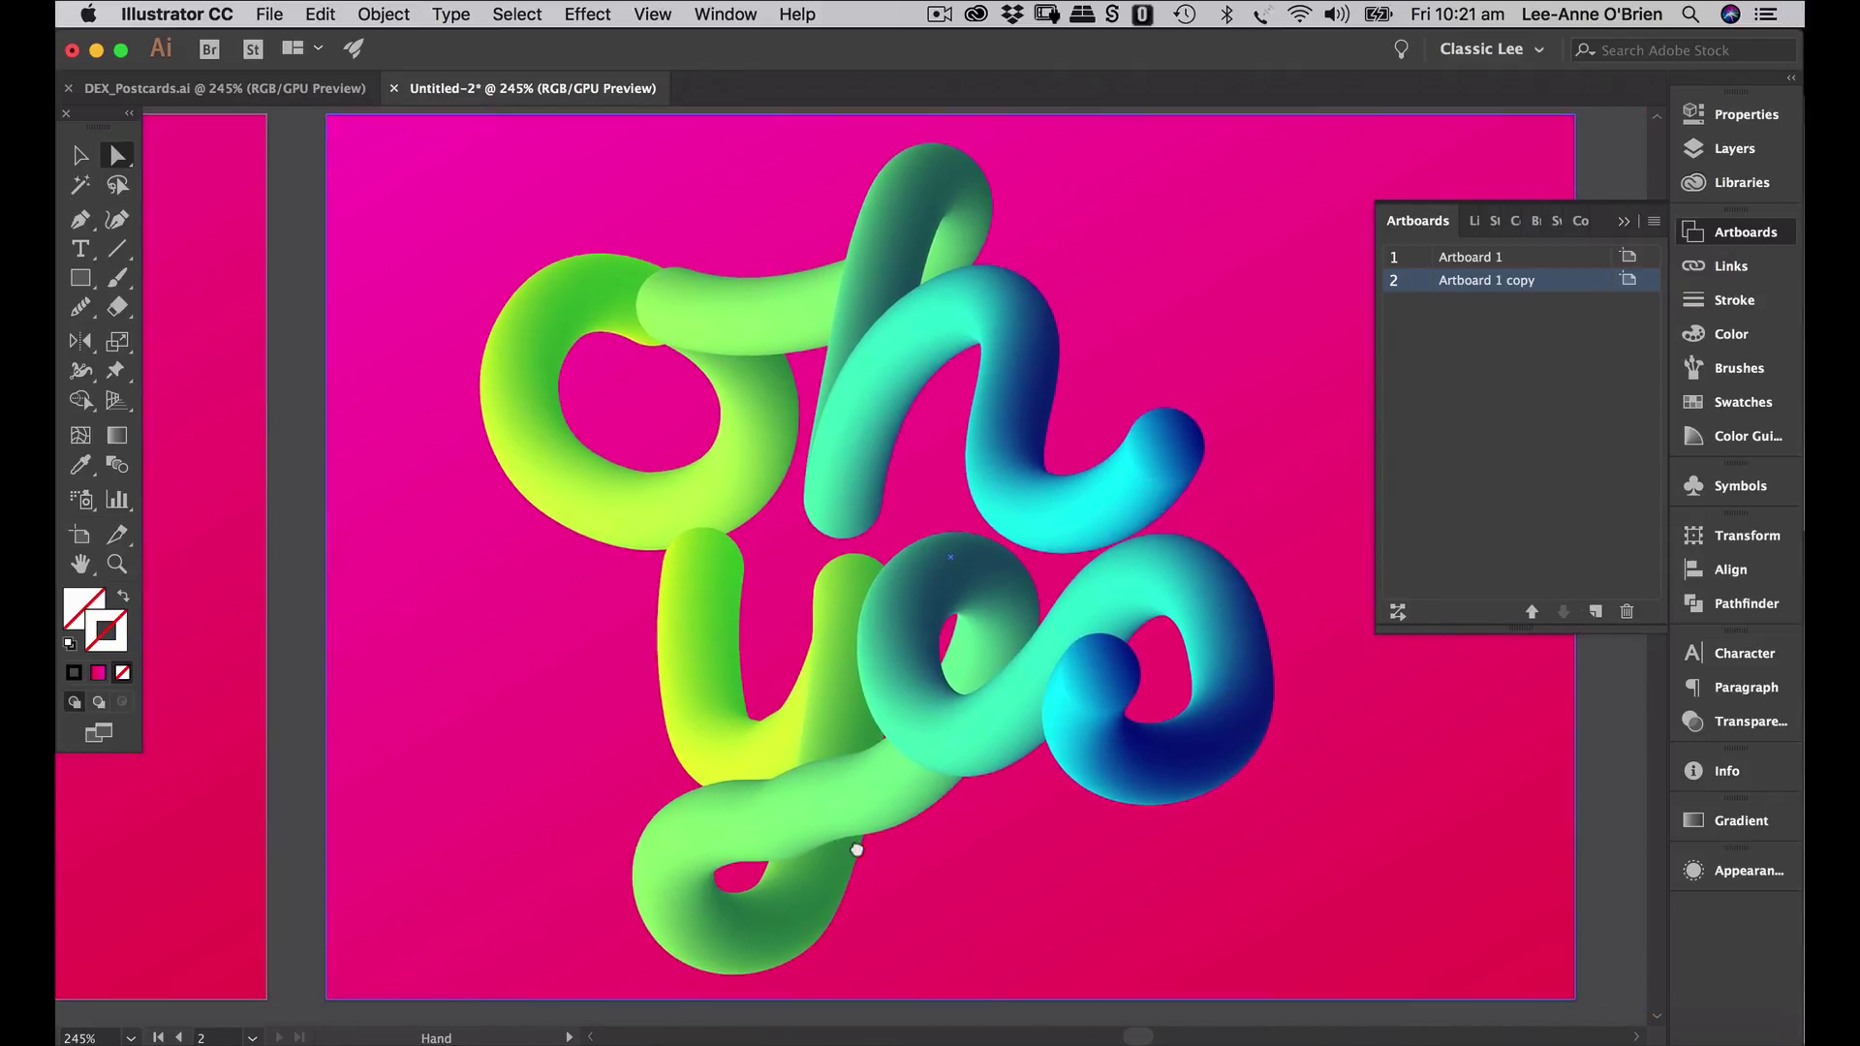
- Delete the entire "yes" blend, including its spine and end circles, from the duplicated artboard
click(1055, 673)
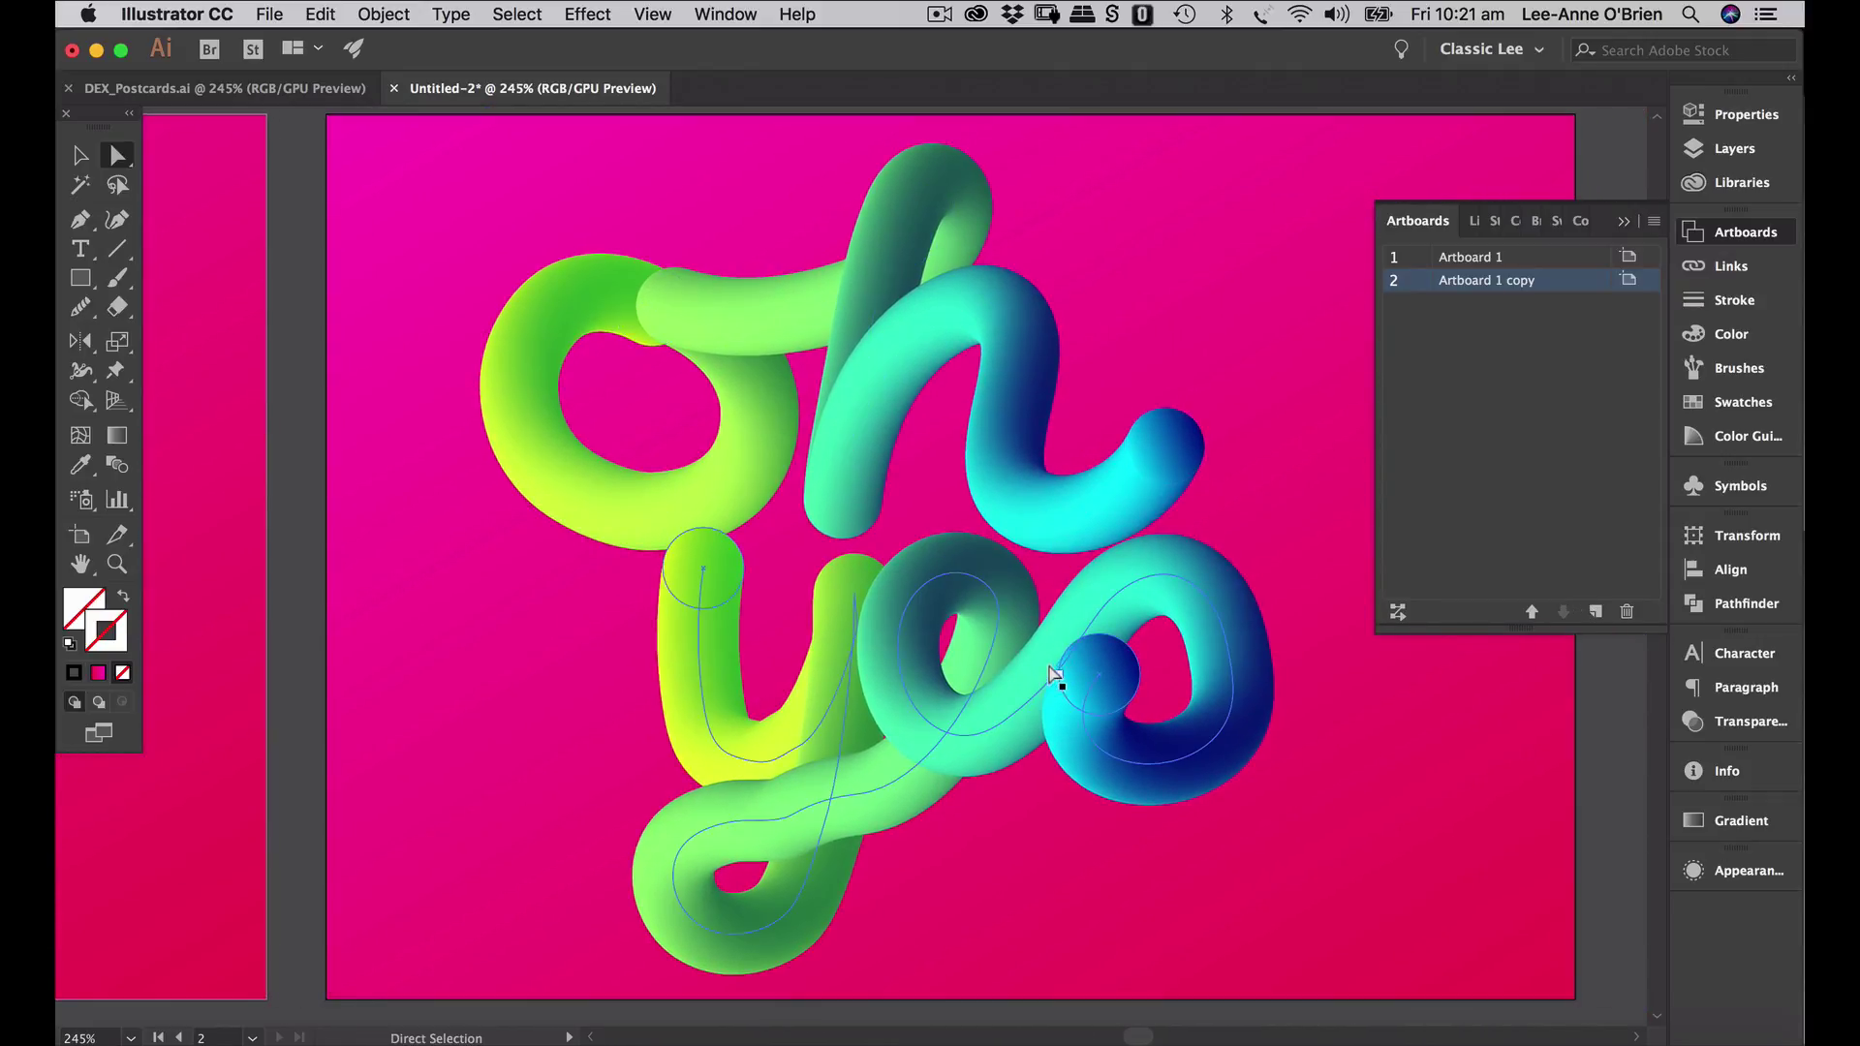
click(1099, 694)
key(Delete)
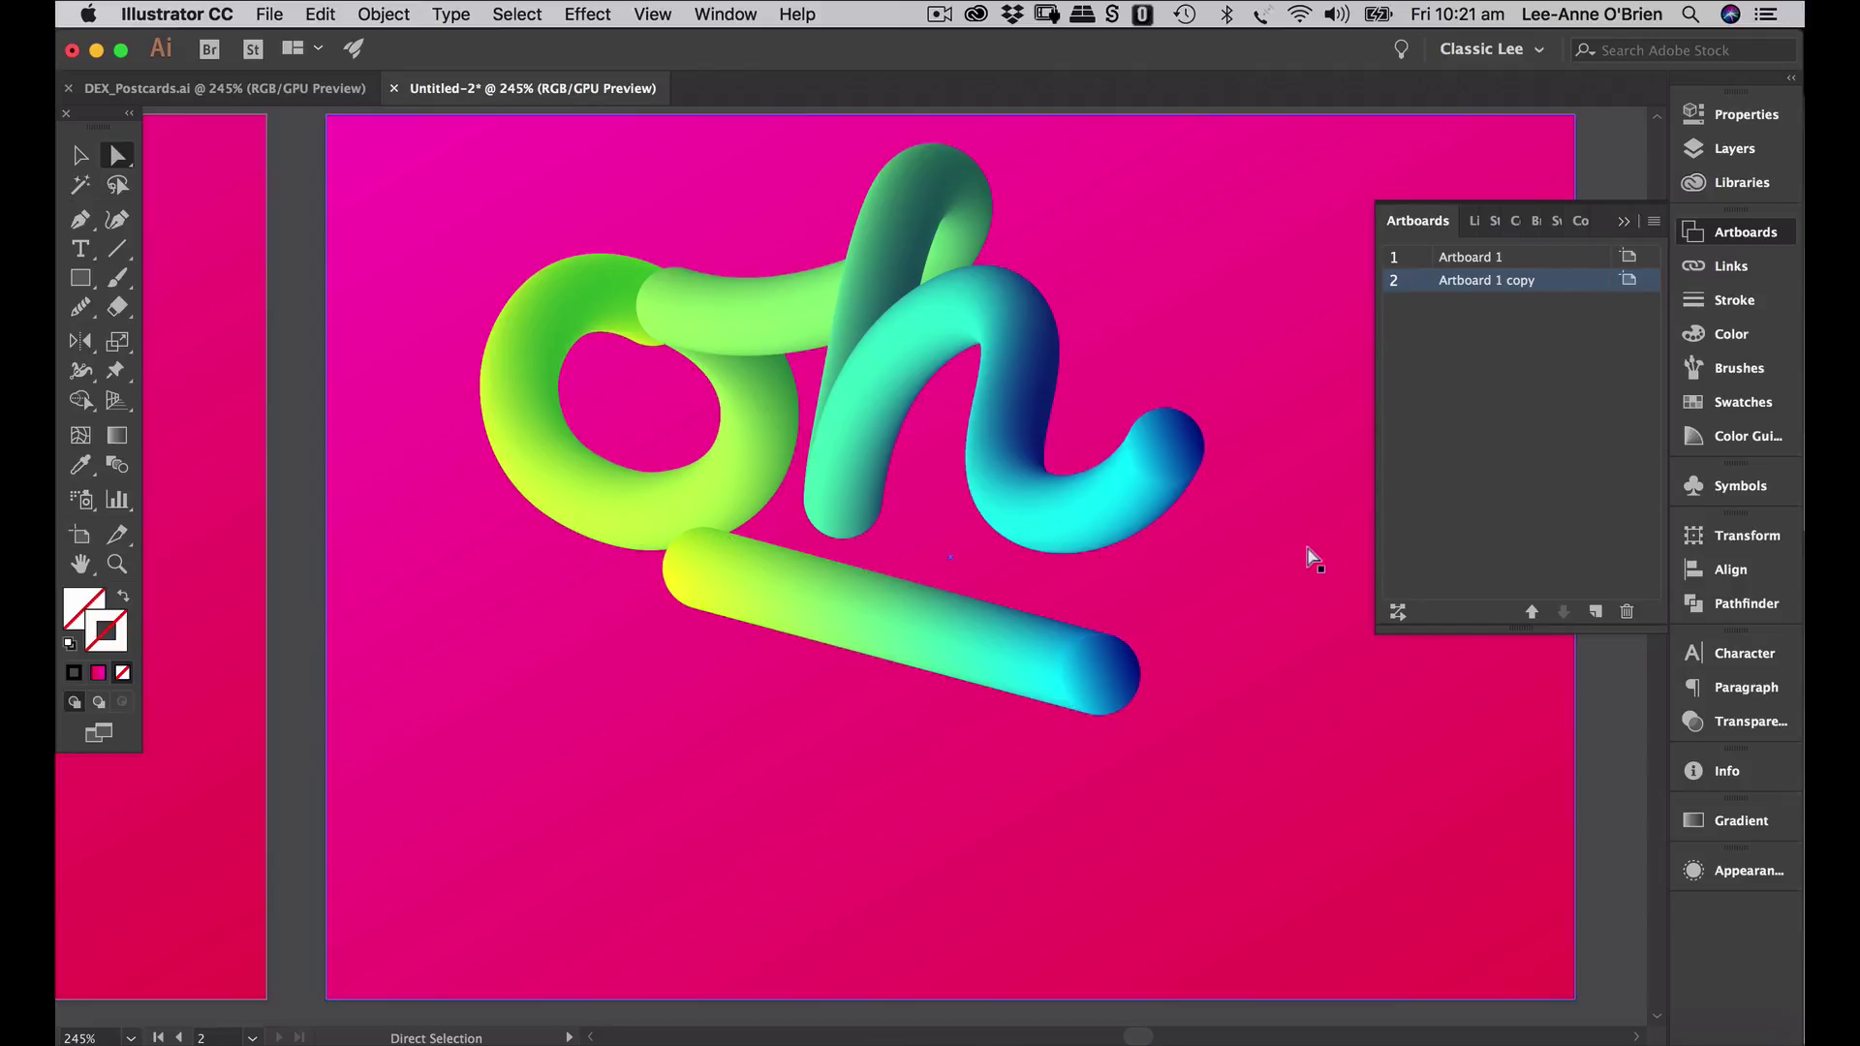
click(81, 155)
click(925, 644)
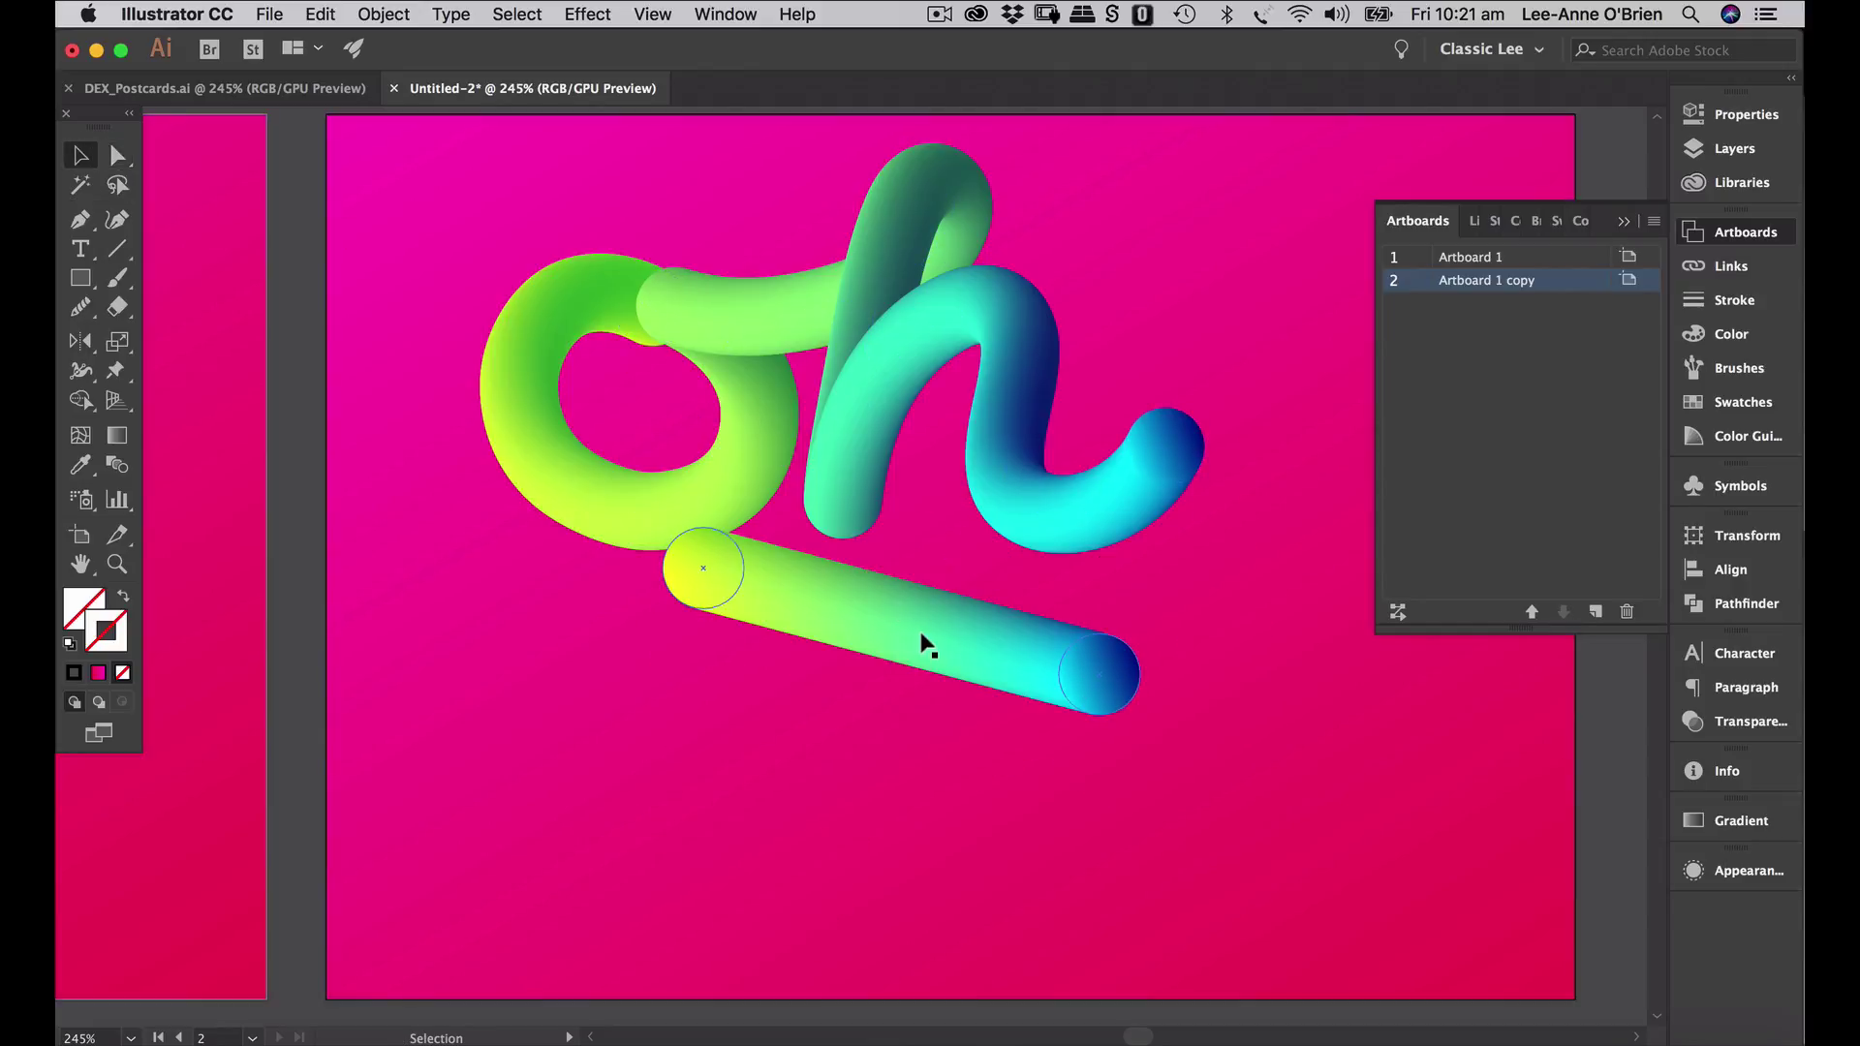
key(Delete)
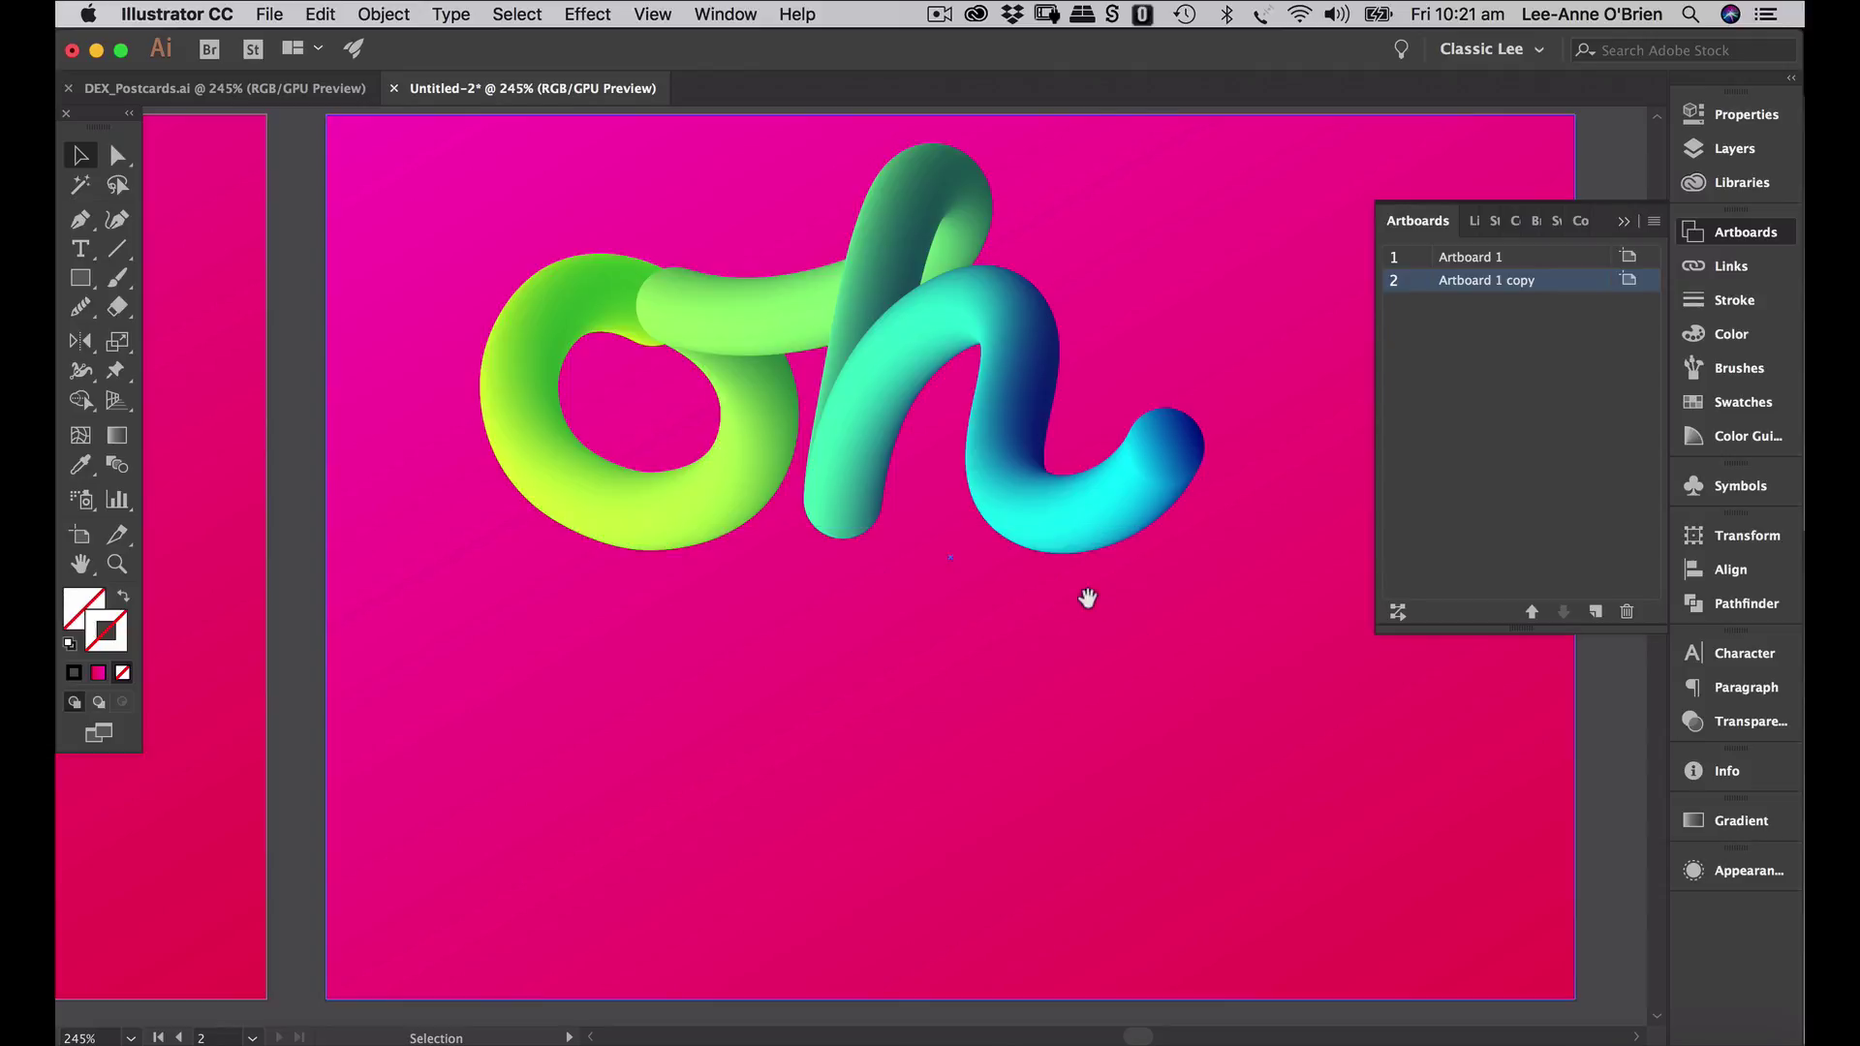
- Draw a small circle above the duplicated artboard and apply a linear gradient fill with no stroke
scroll(1087, 599, up, 5)
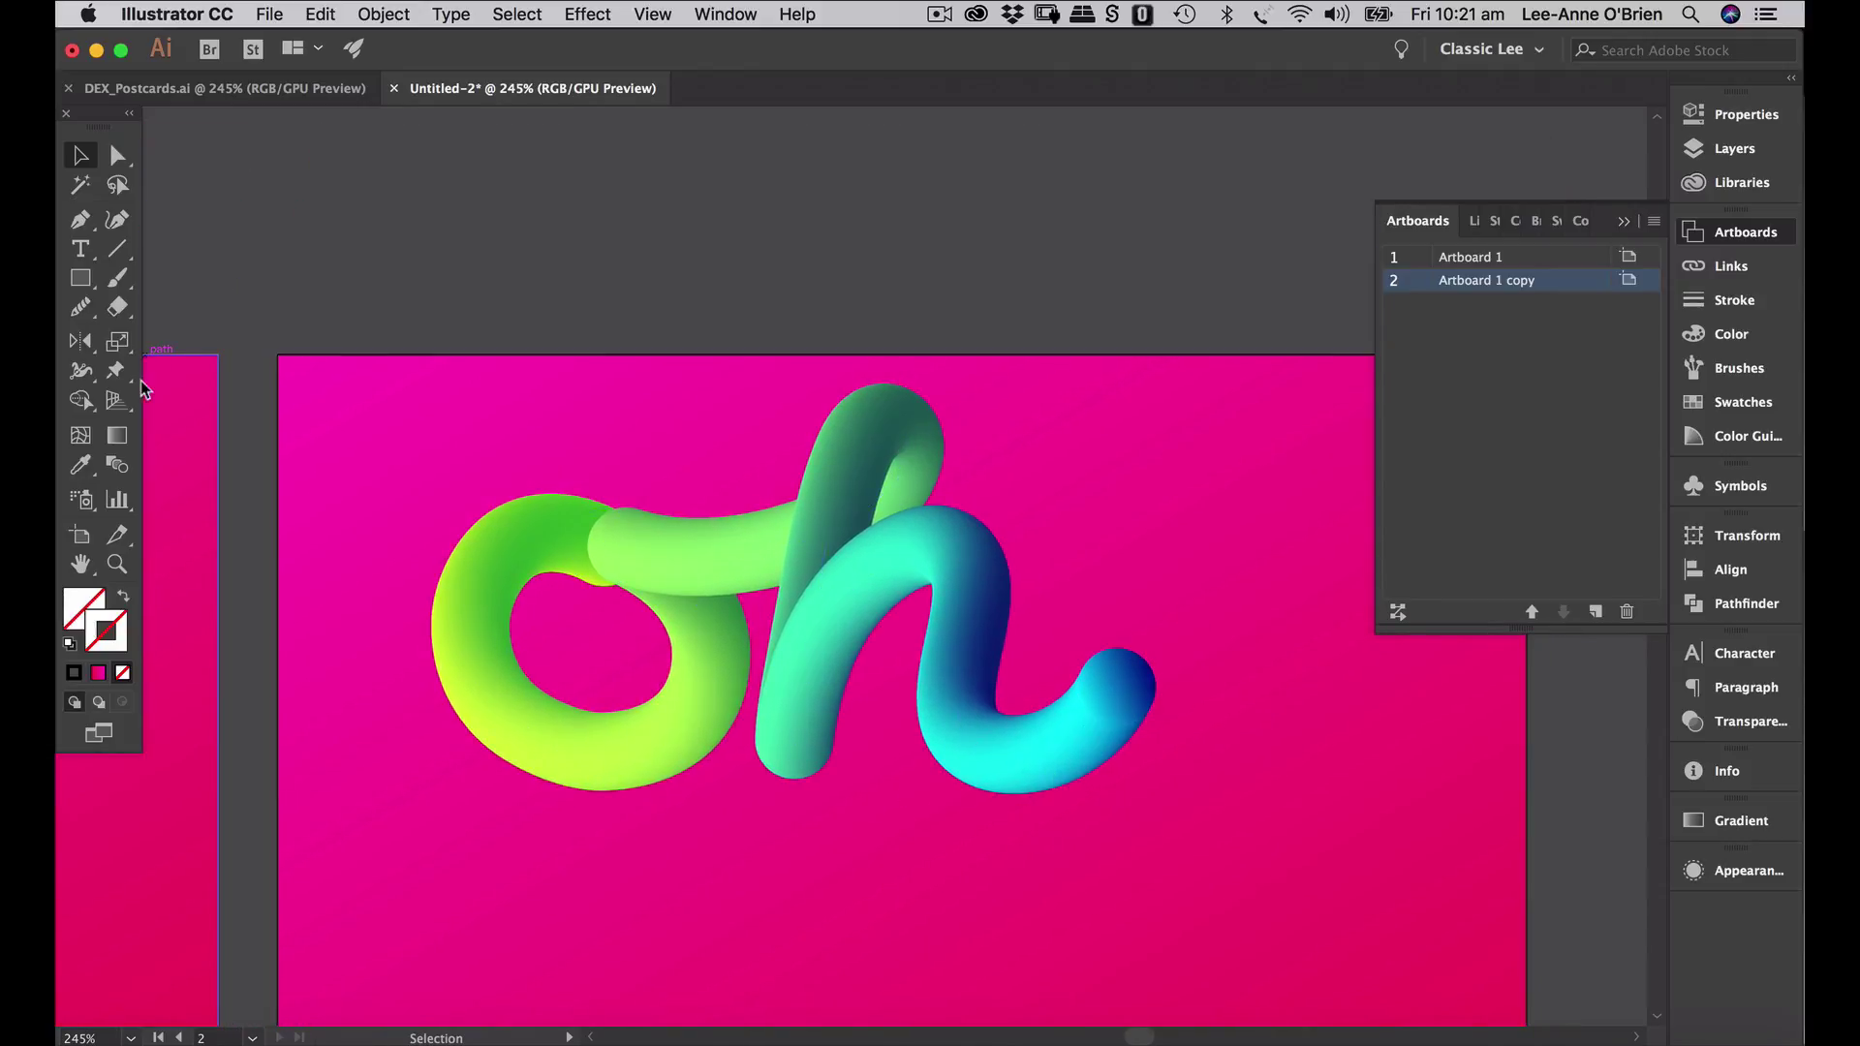
click(81, 278)
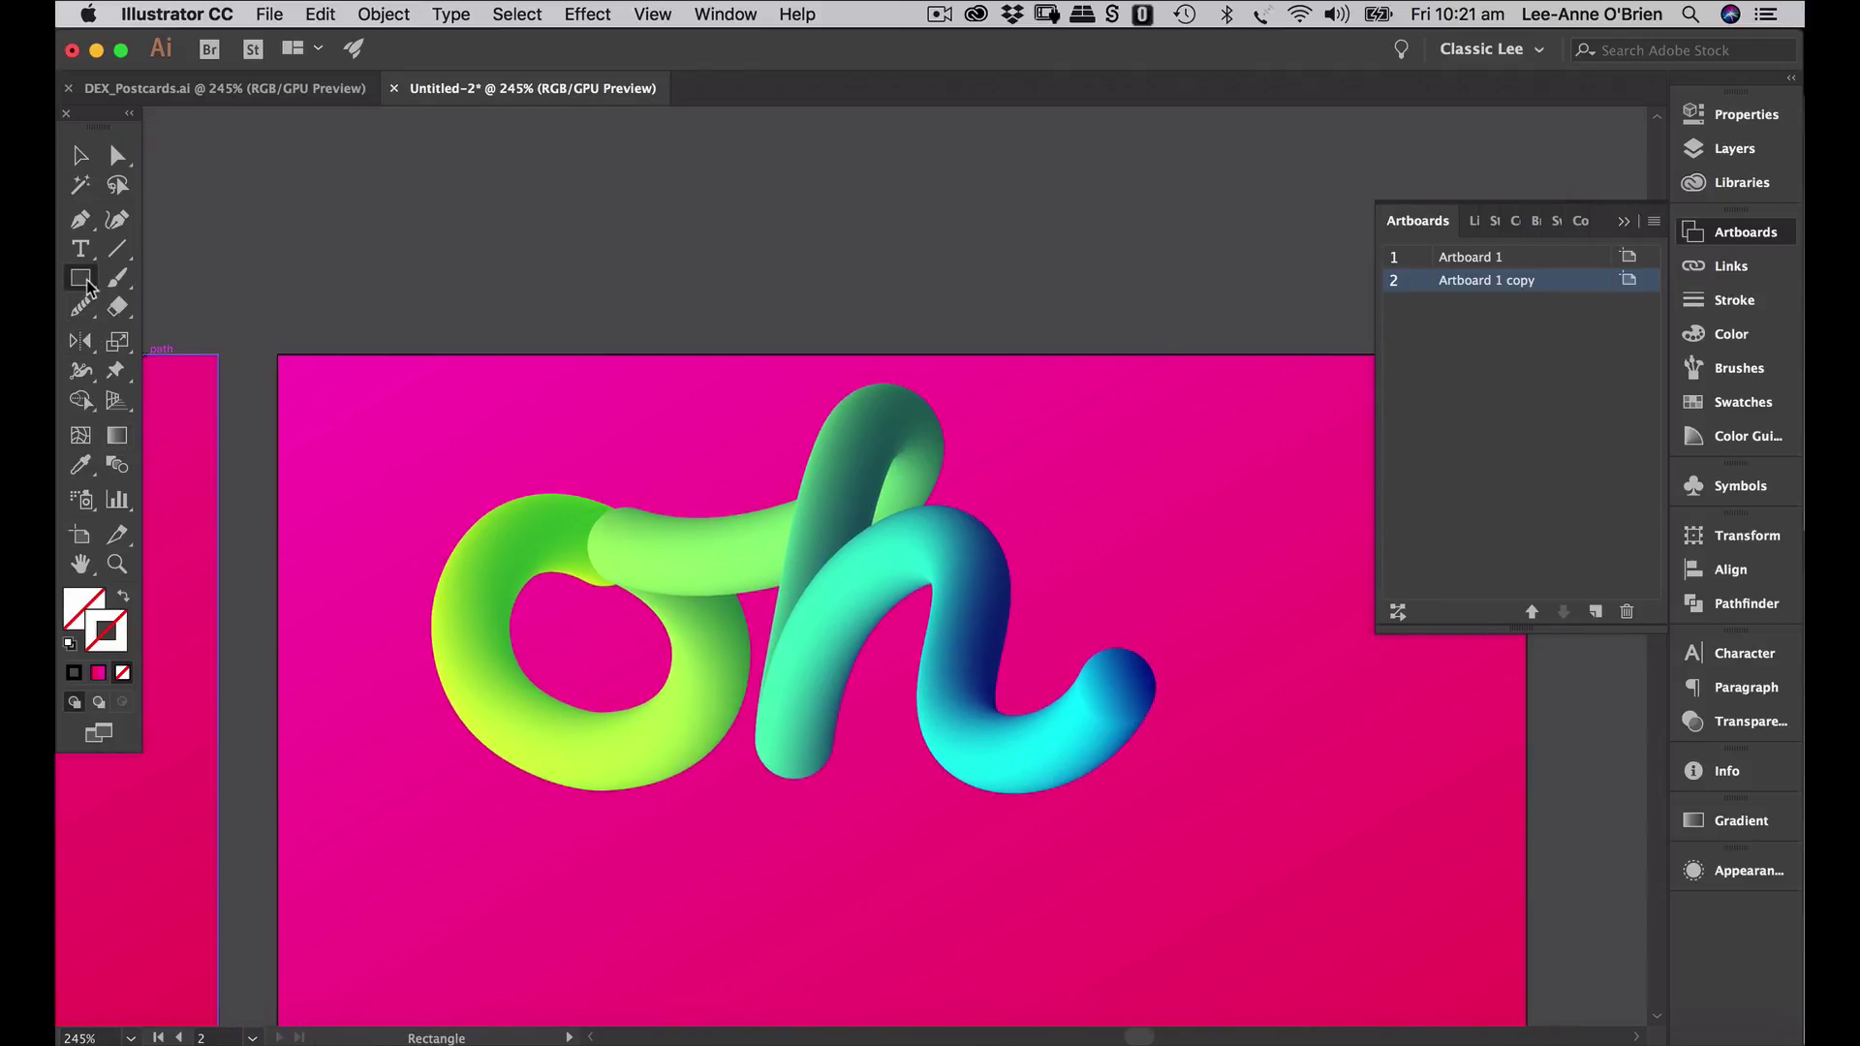
click(179, 336)
drag(672, 232, 697, 262)
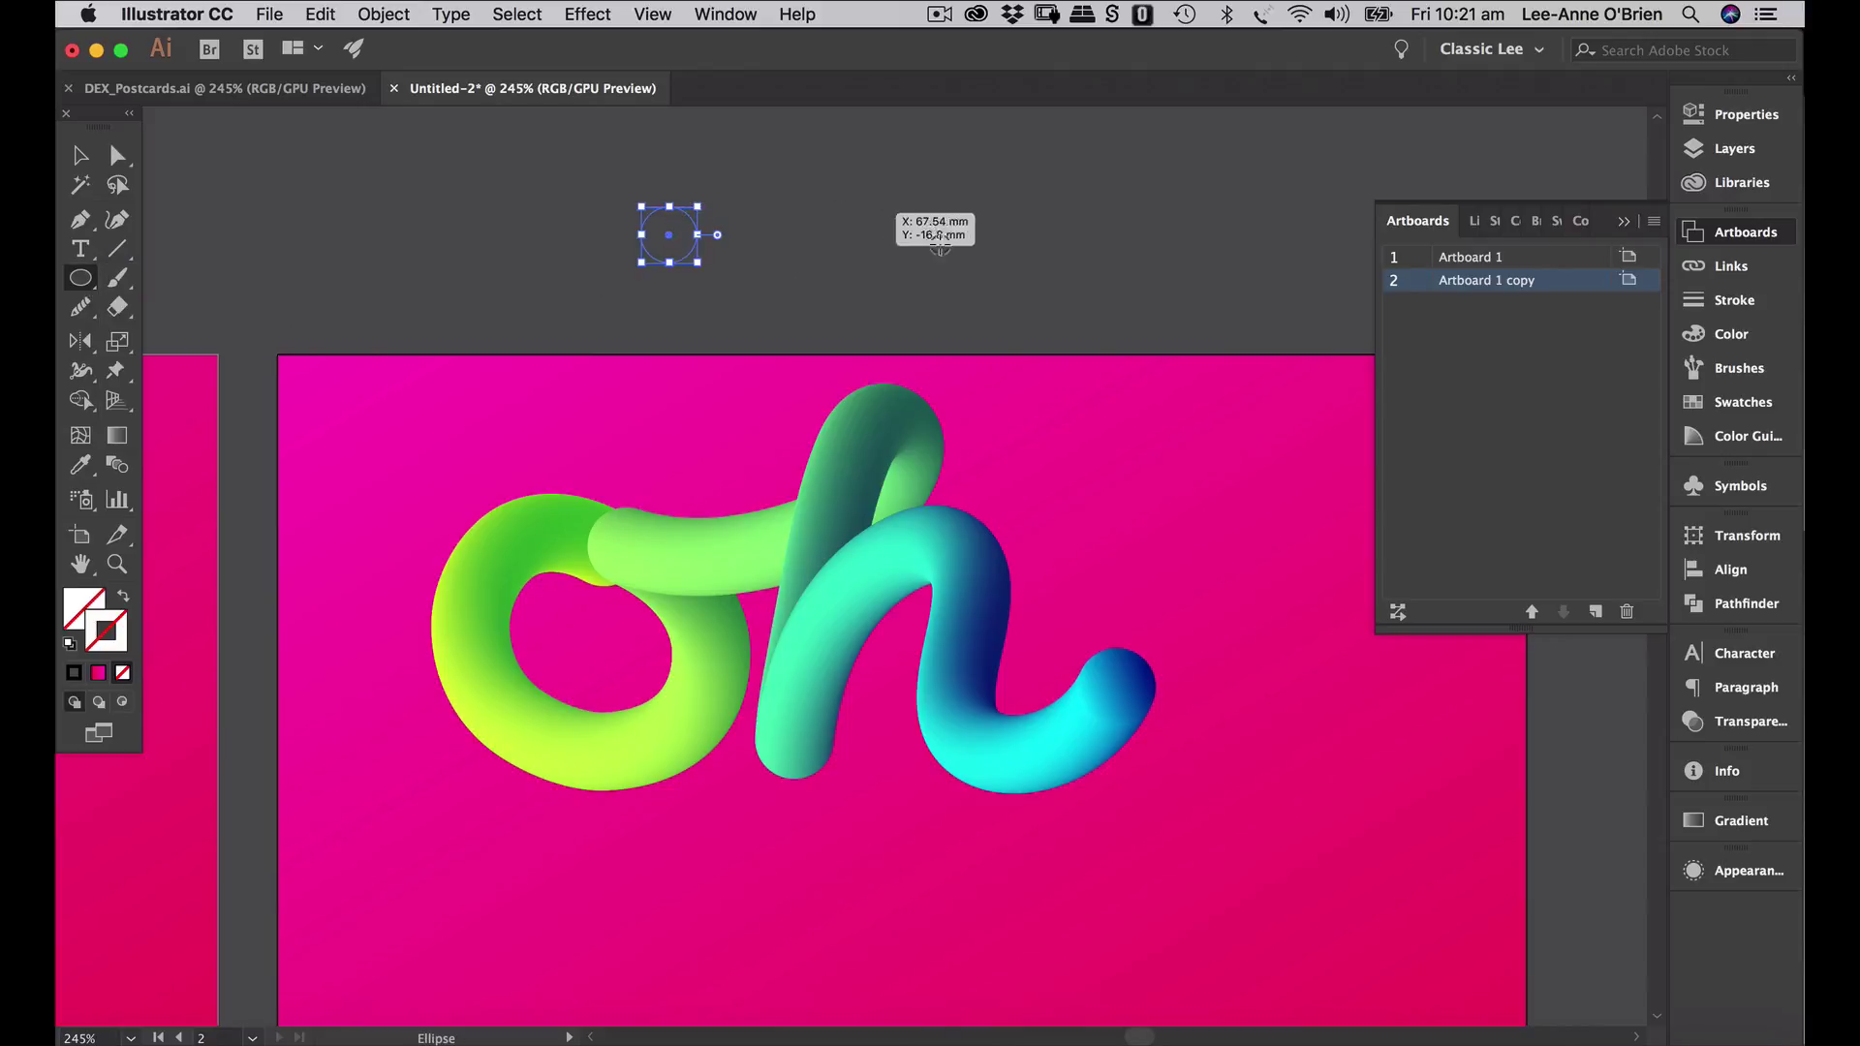
click(84, 607)
click(1714, 823)
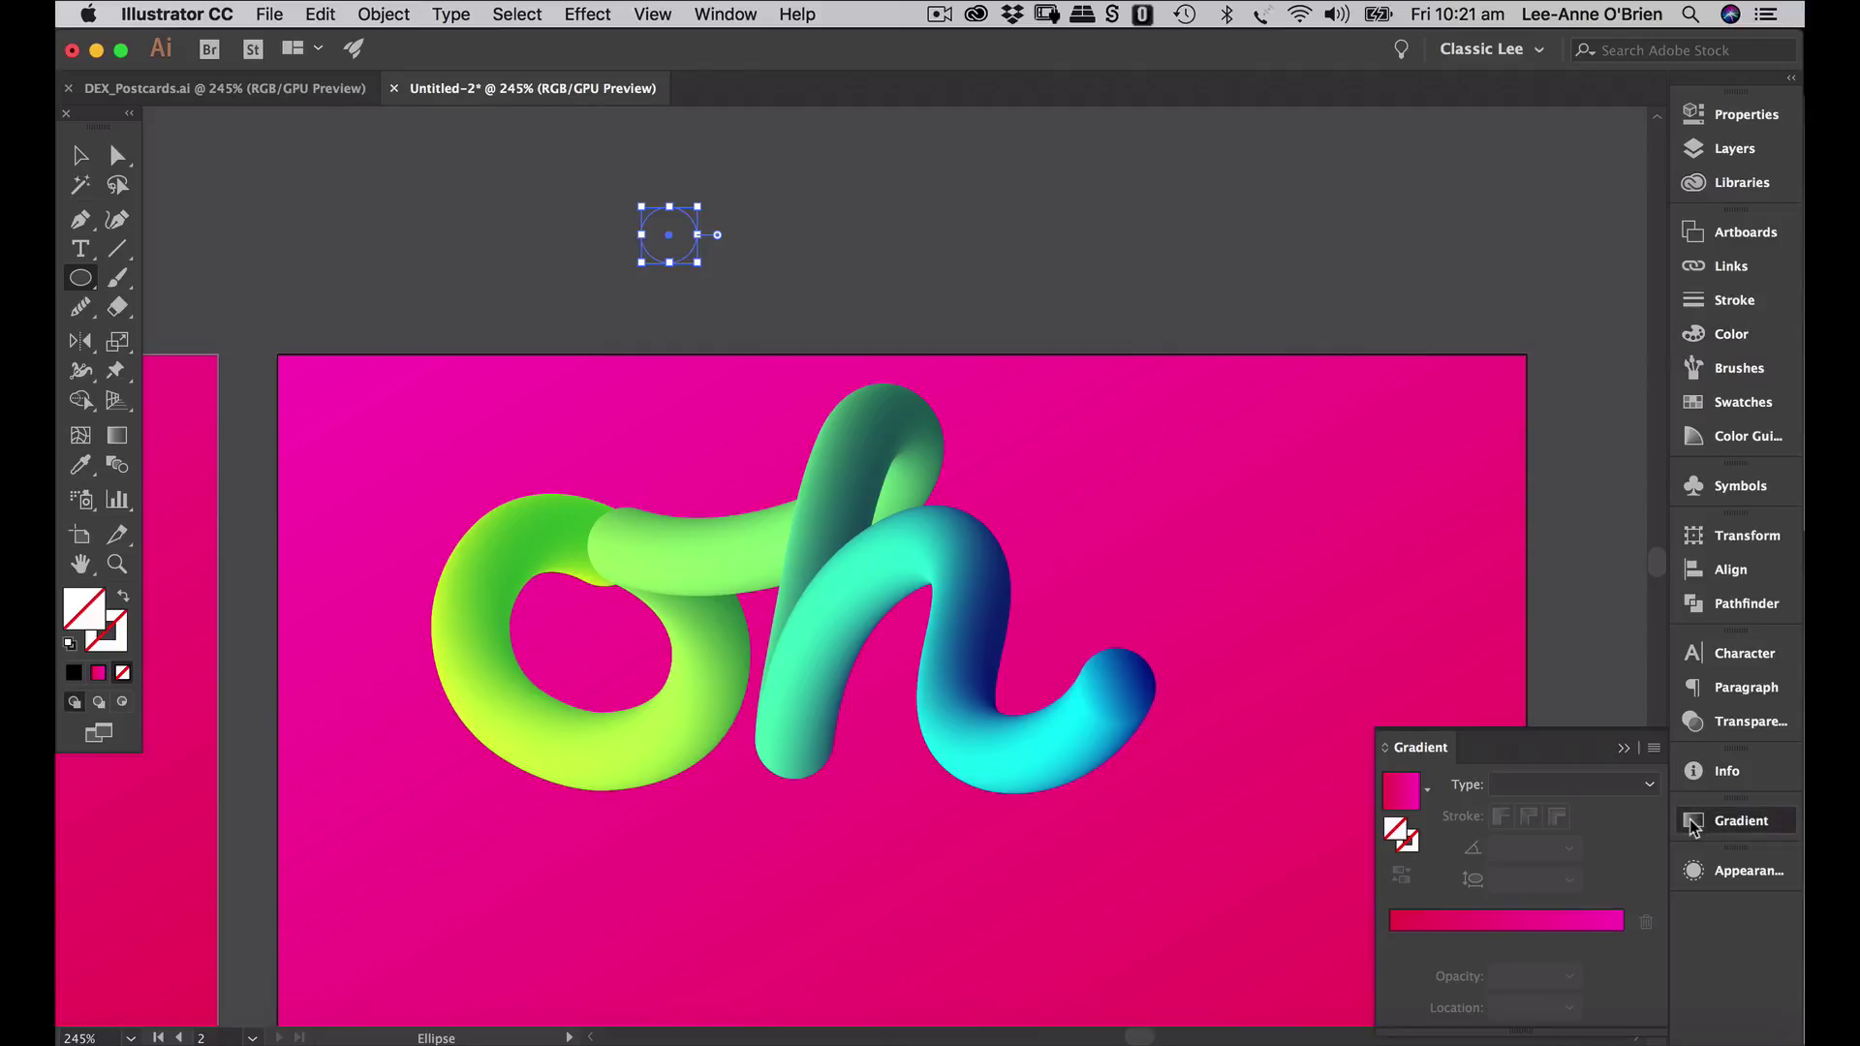
drag(1401, 791, 1398, 827)
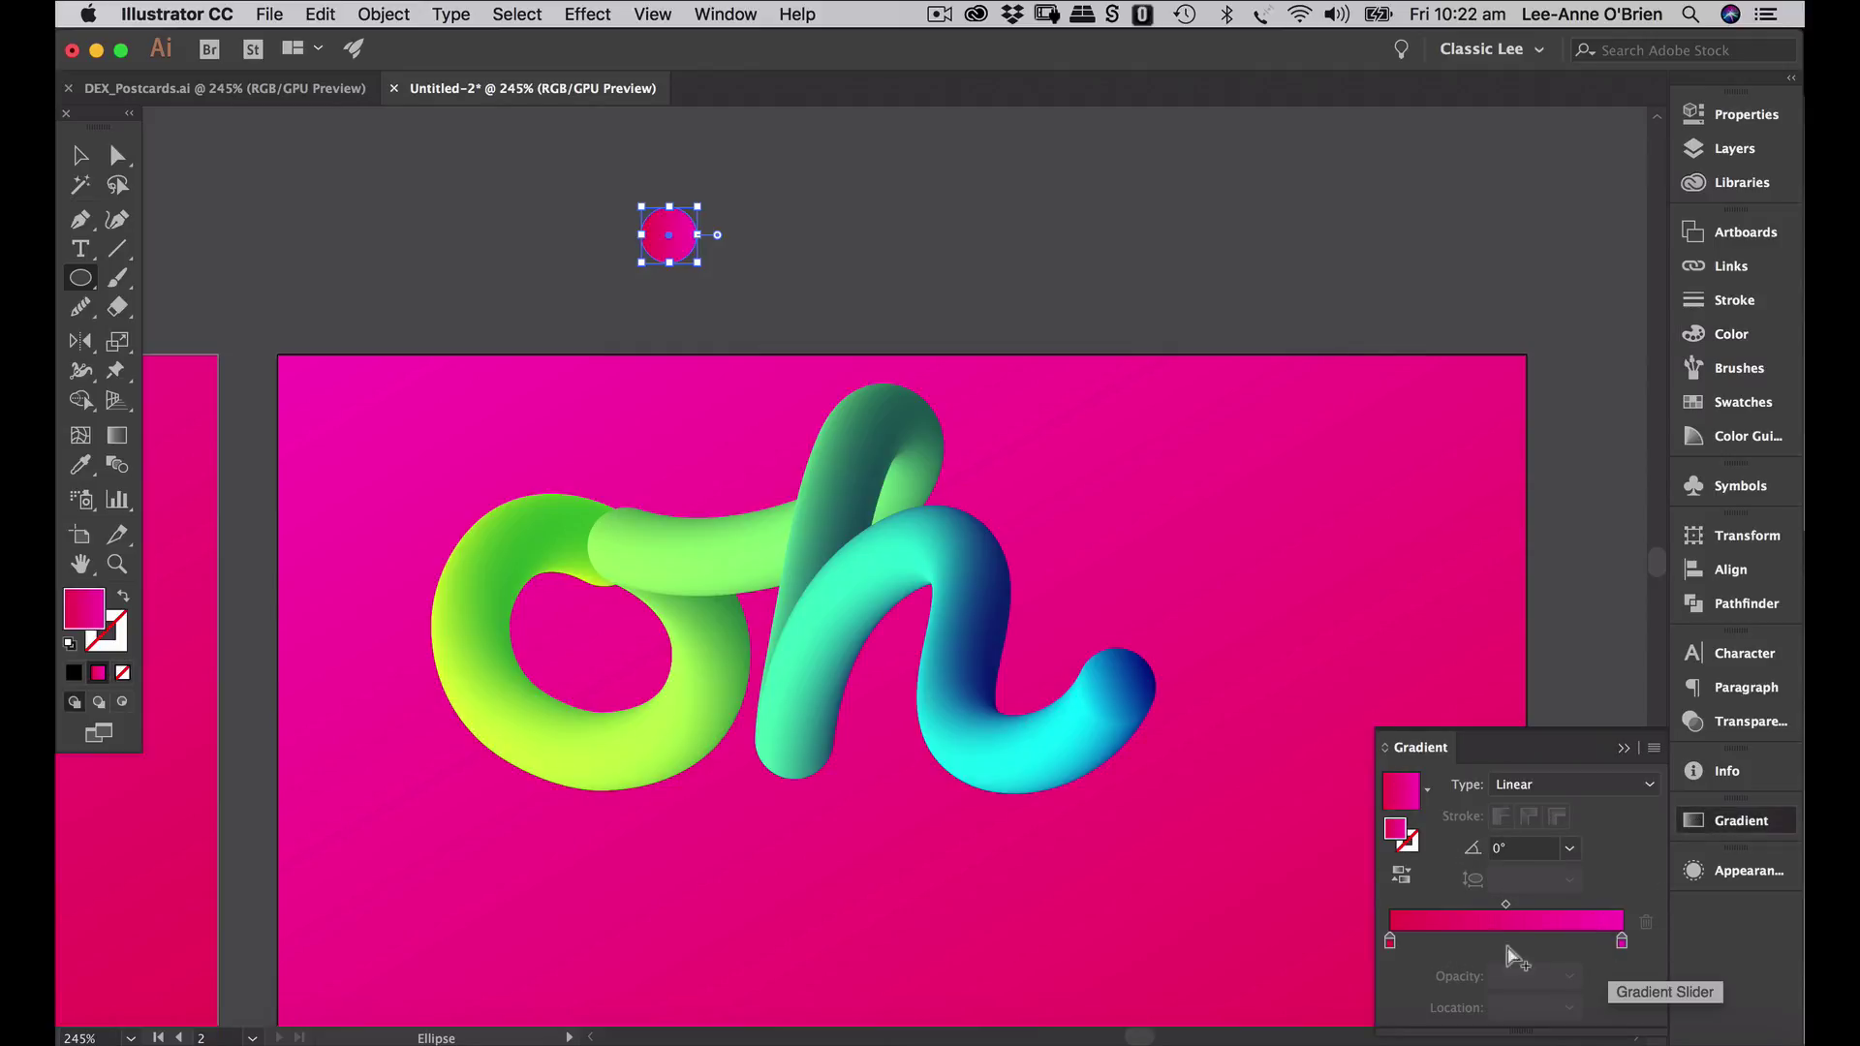
- Recolour the circle's gradient with yellow F8FF16 at the start and red FF0400 at the end
click(1390, 940)
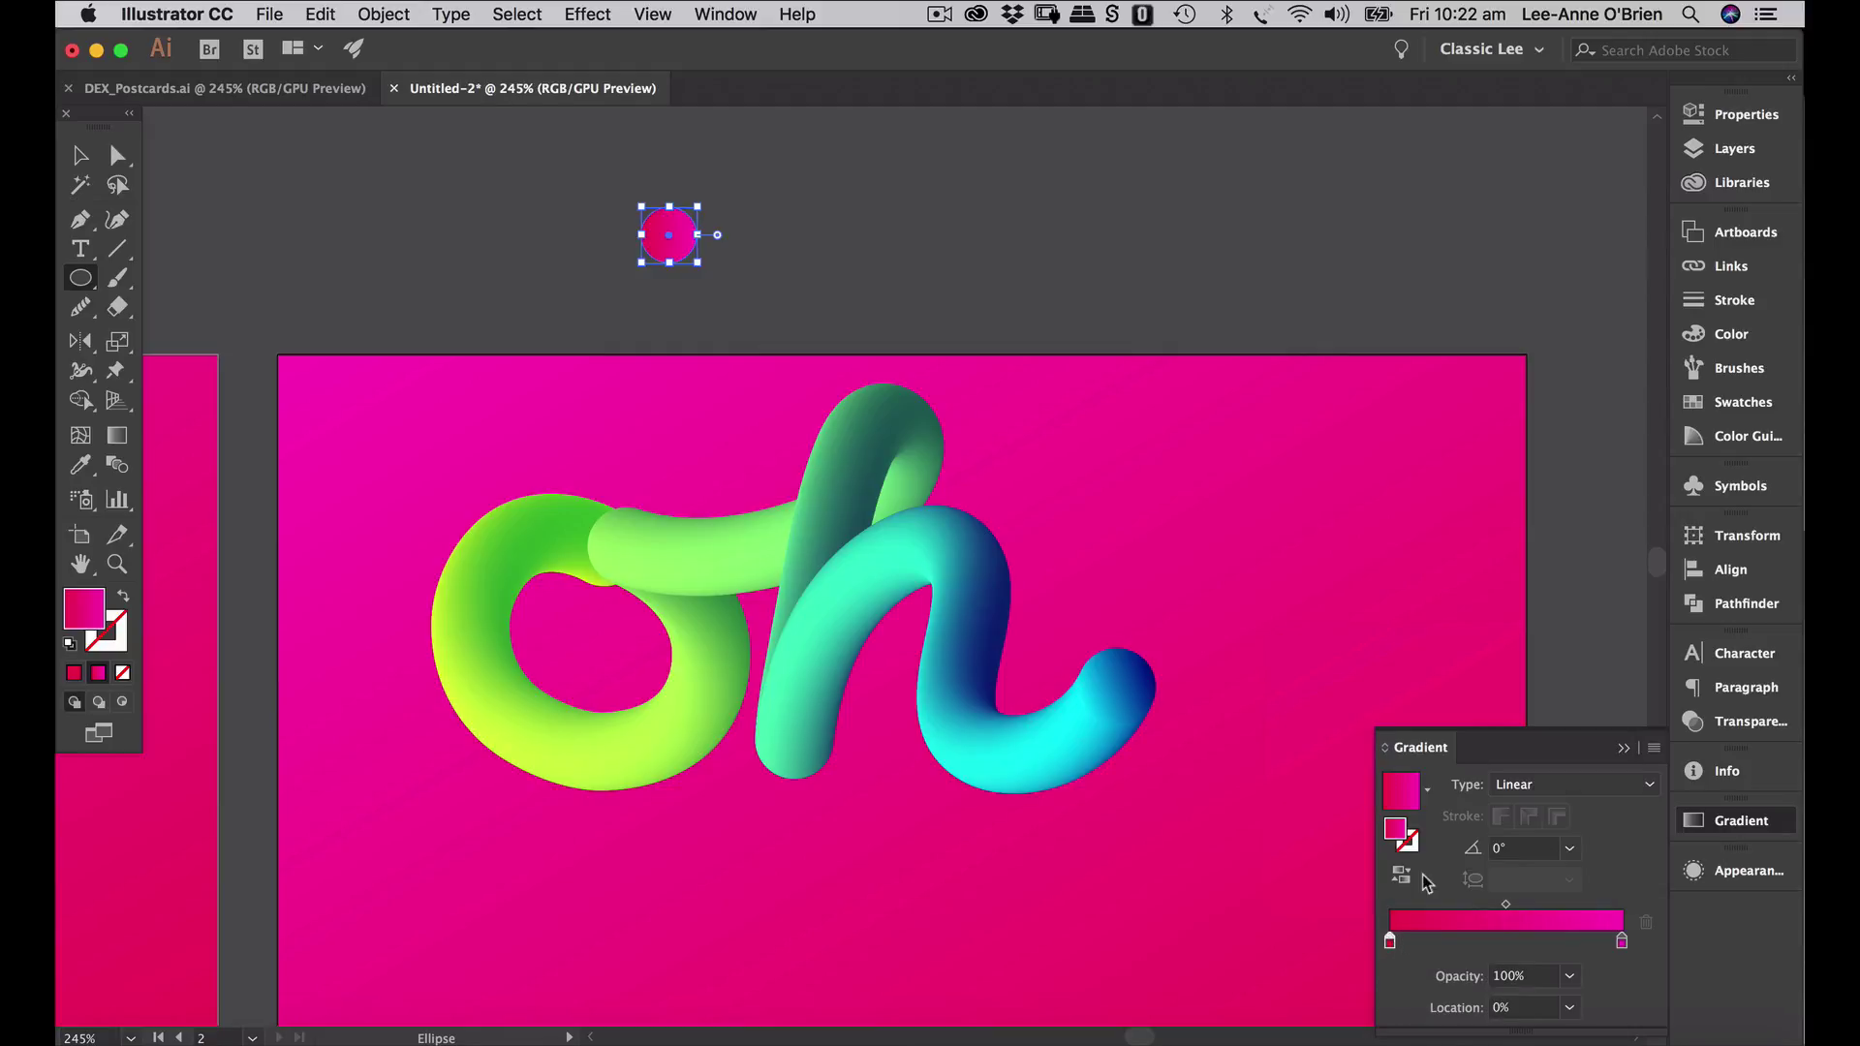
double_click(1390, 943)
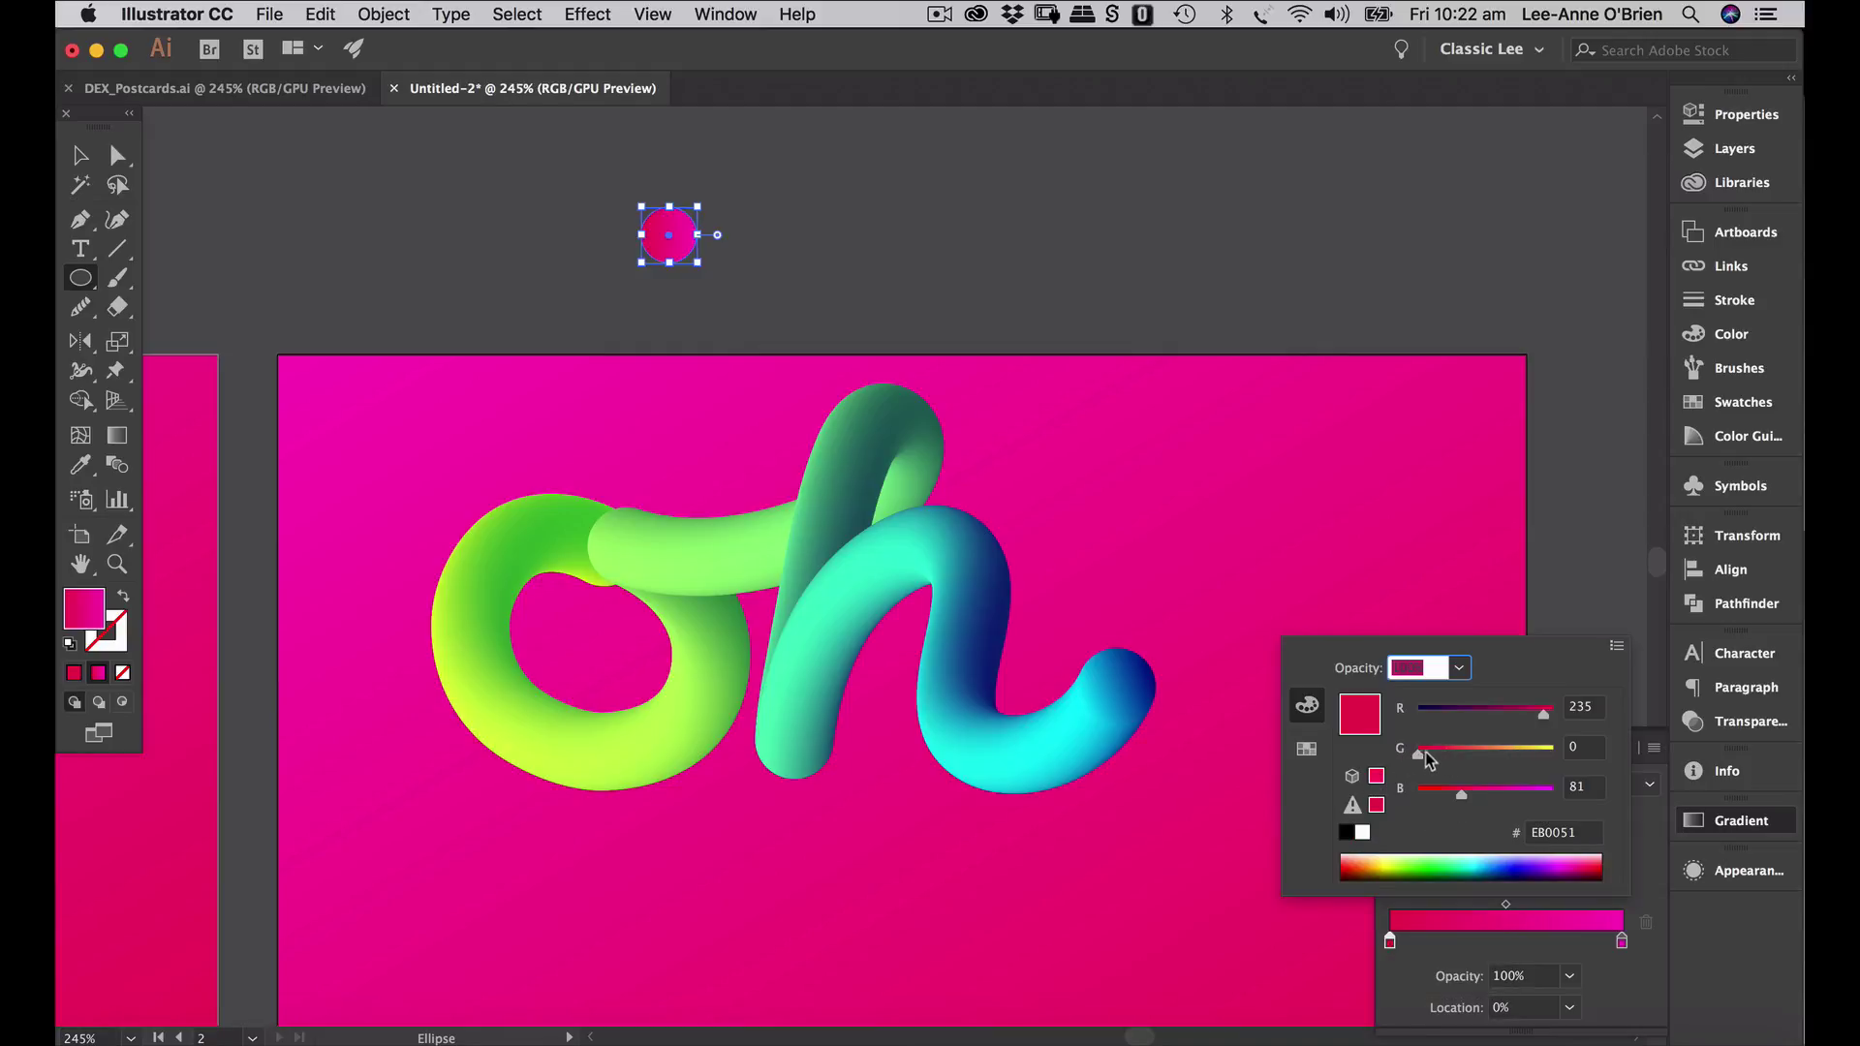
drag(1425, 753, 1551, 717)
drag(1458, 797, 1431, 795)
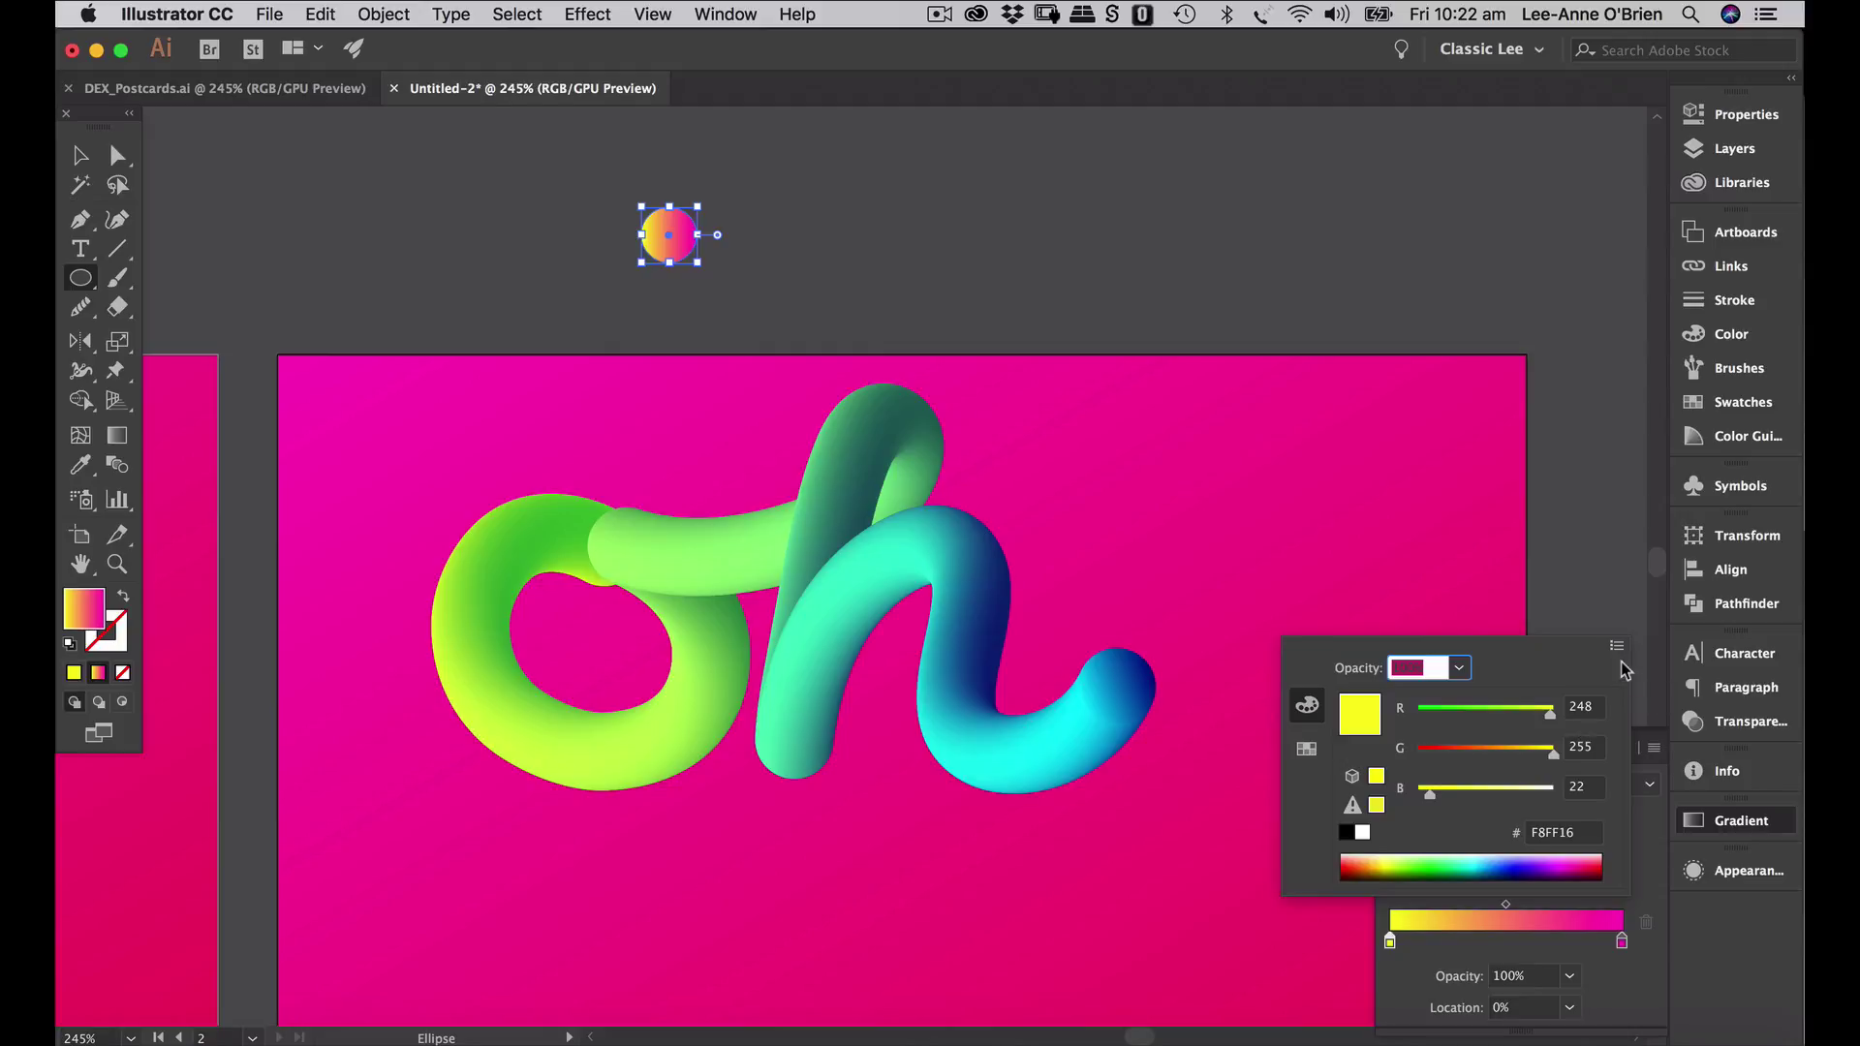
click(1585, 585)
double_click(1620, 946)
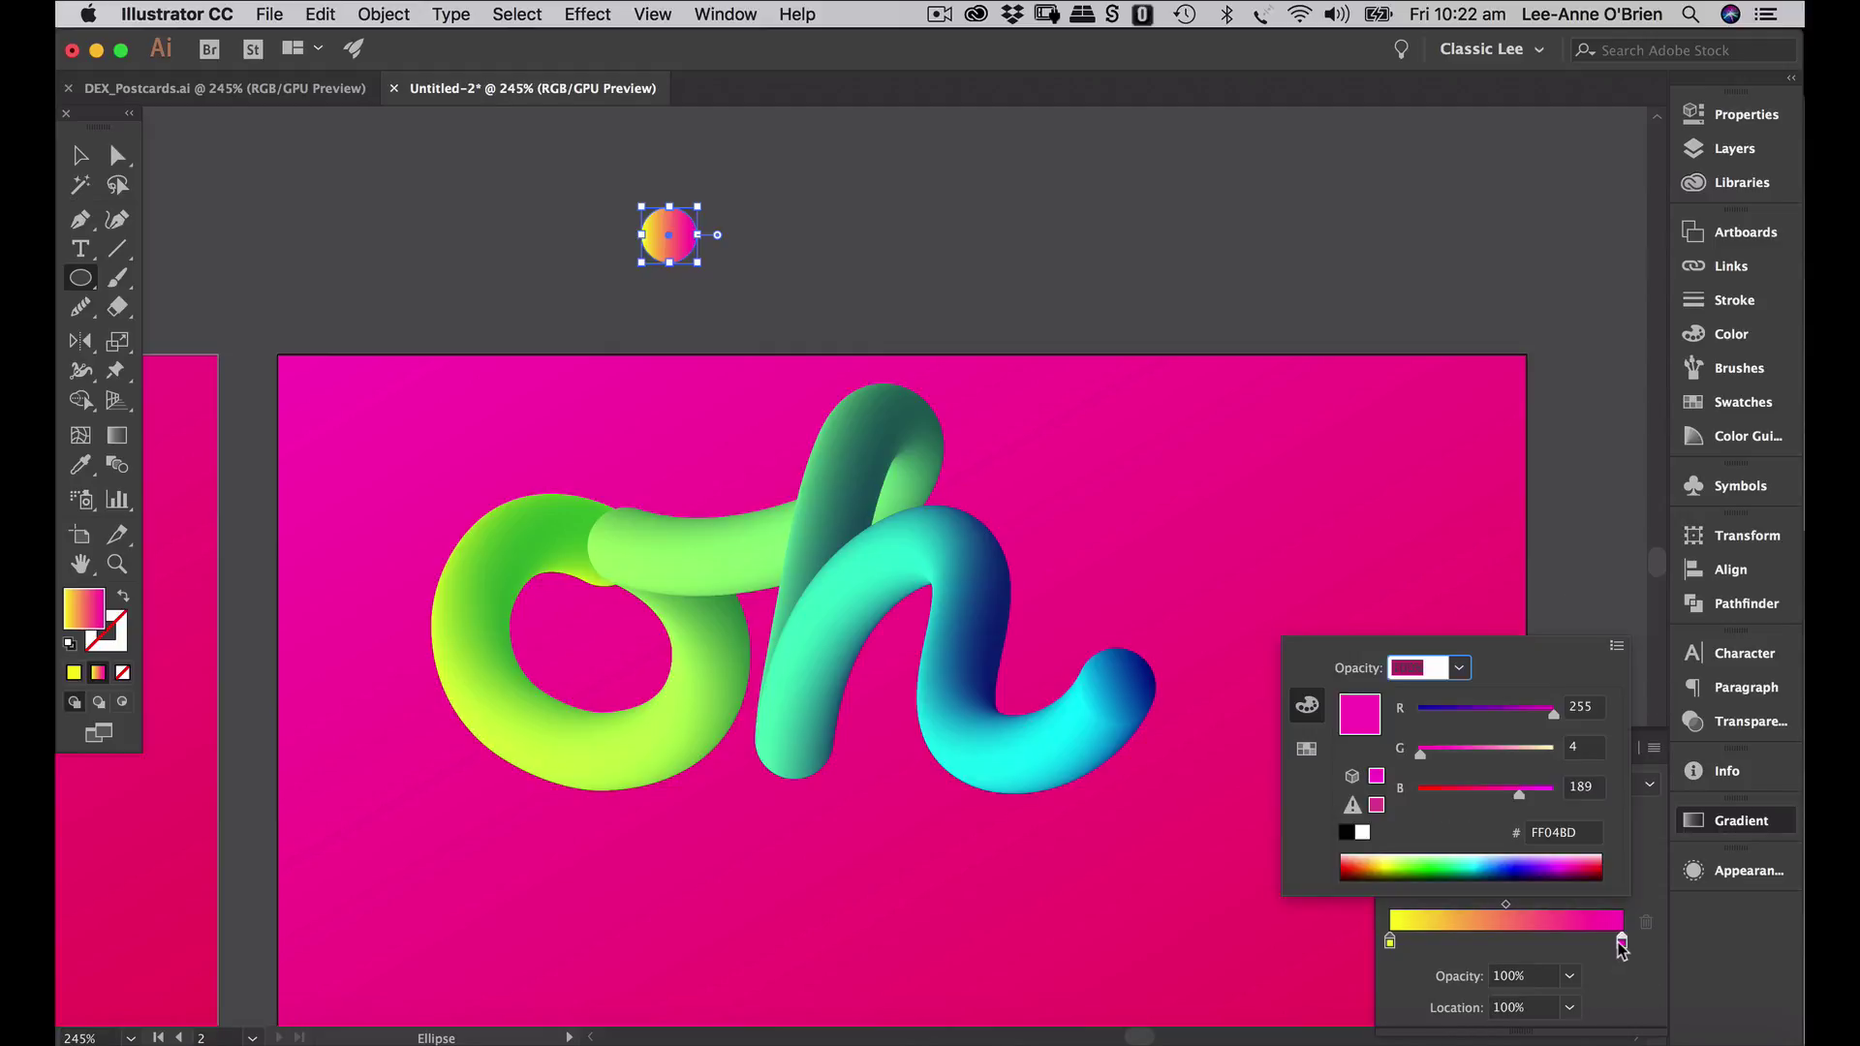
drag(1519, 796, 1439, 795)
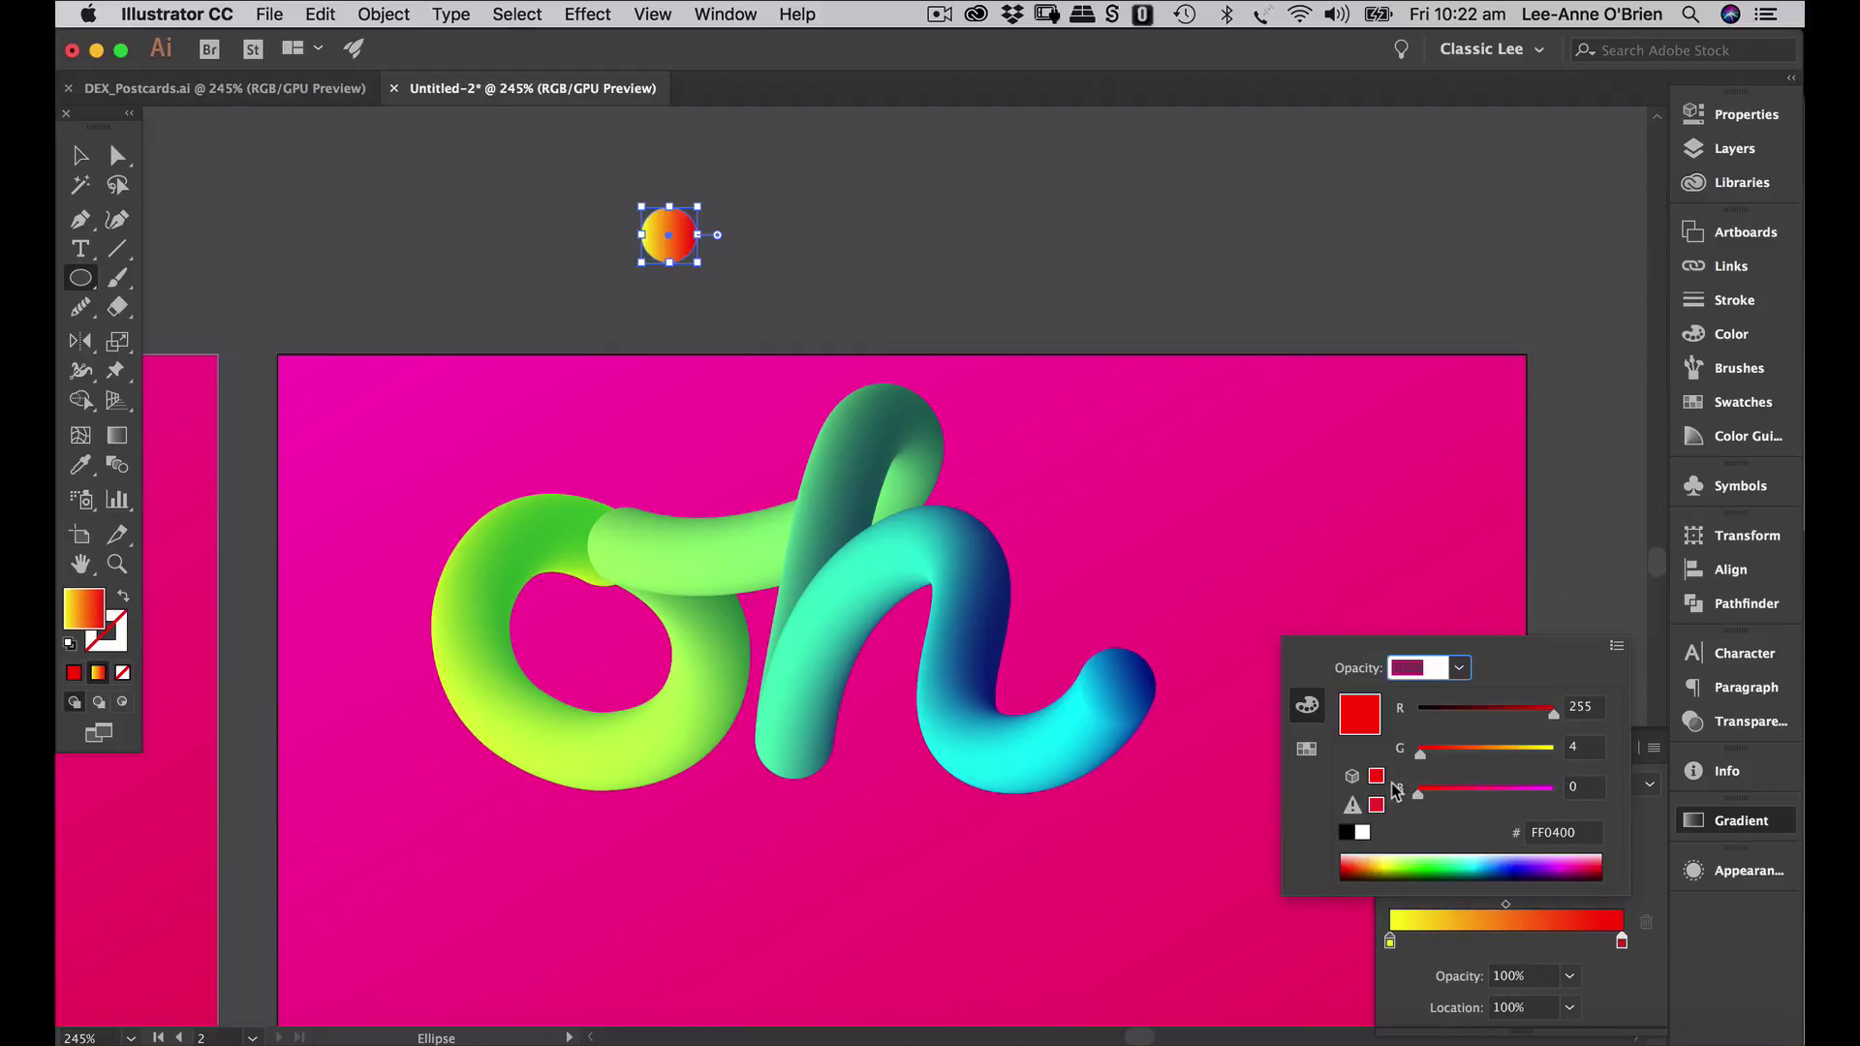
click(1576, 412)
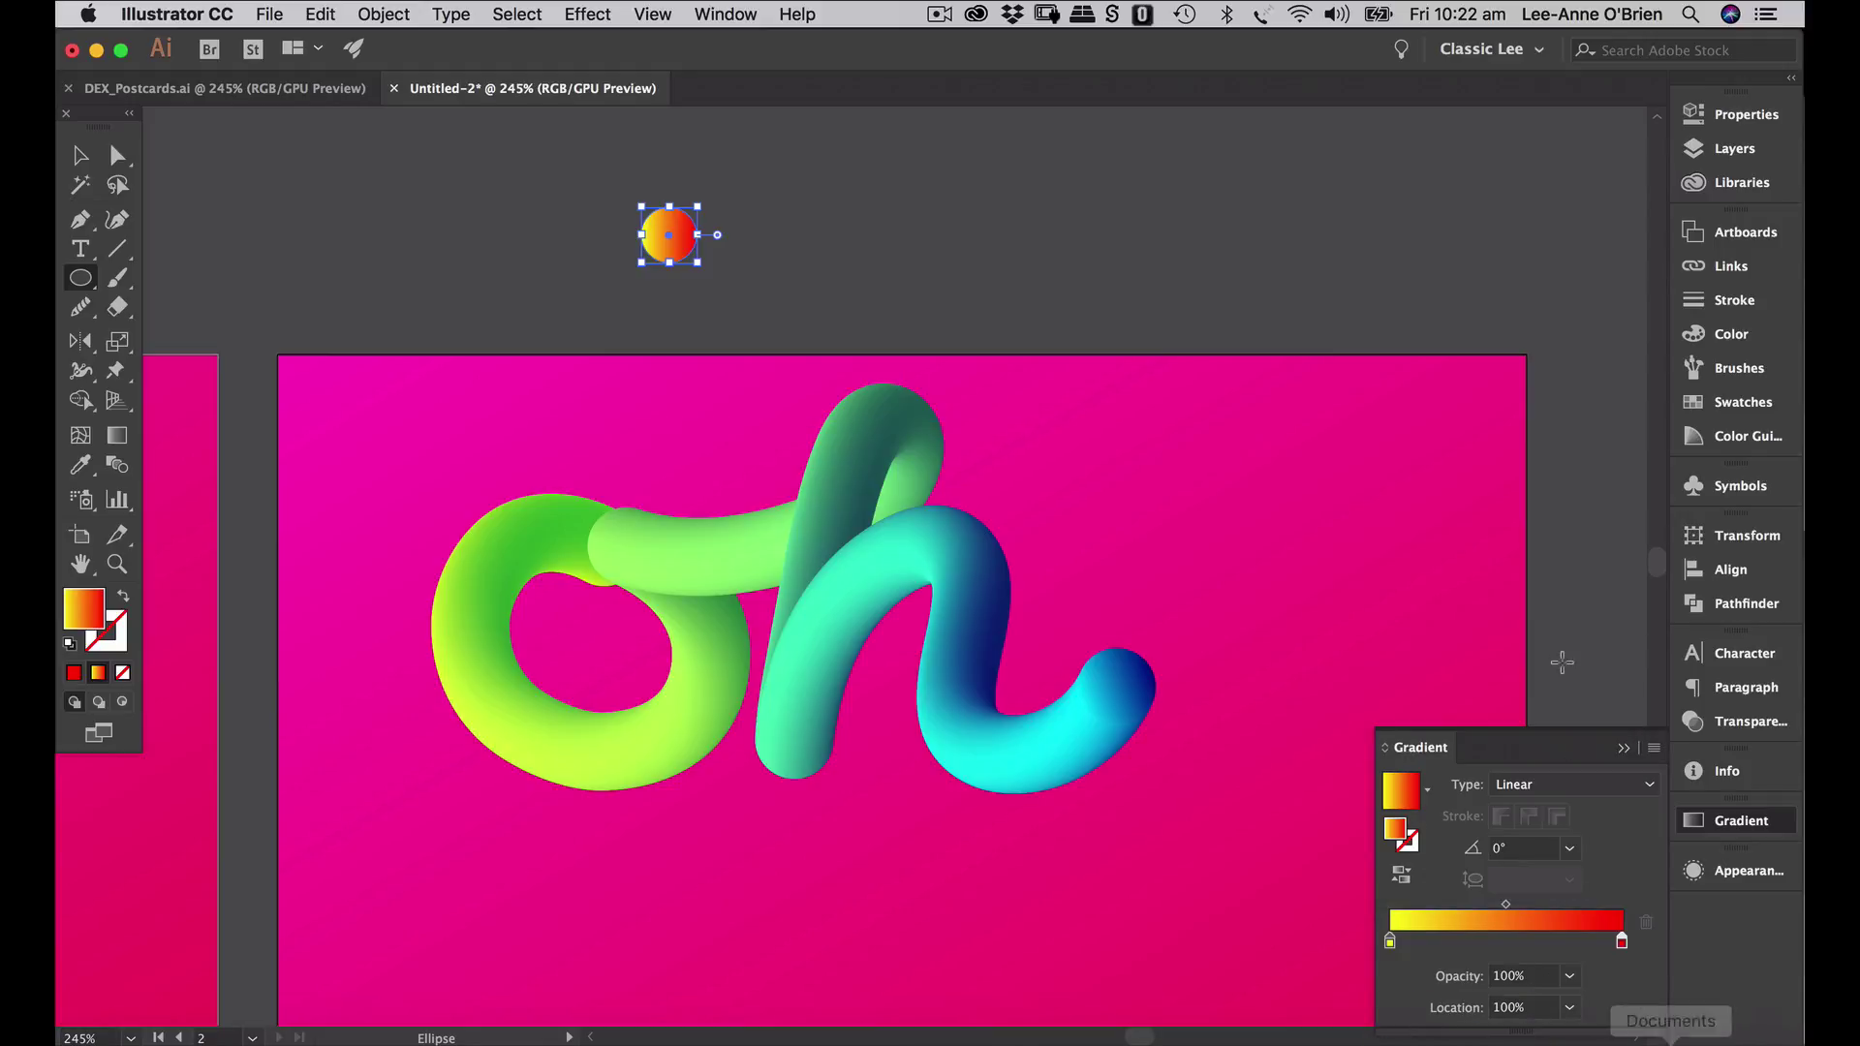
- Copy the gradient circle straight across to the right and change the copy's starting gradient colour to bright magenta
click(81, 155)
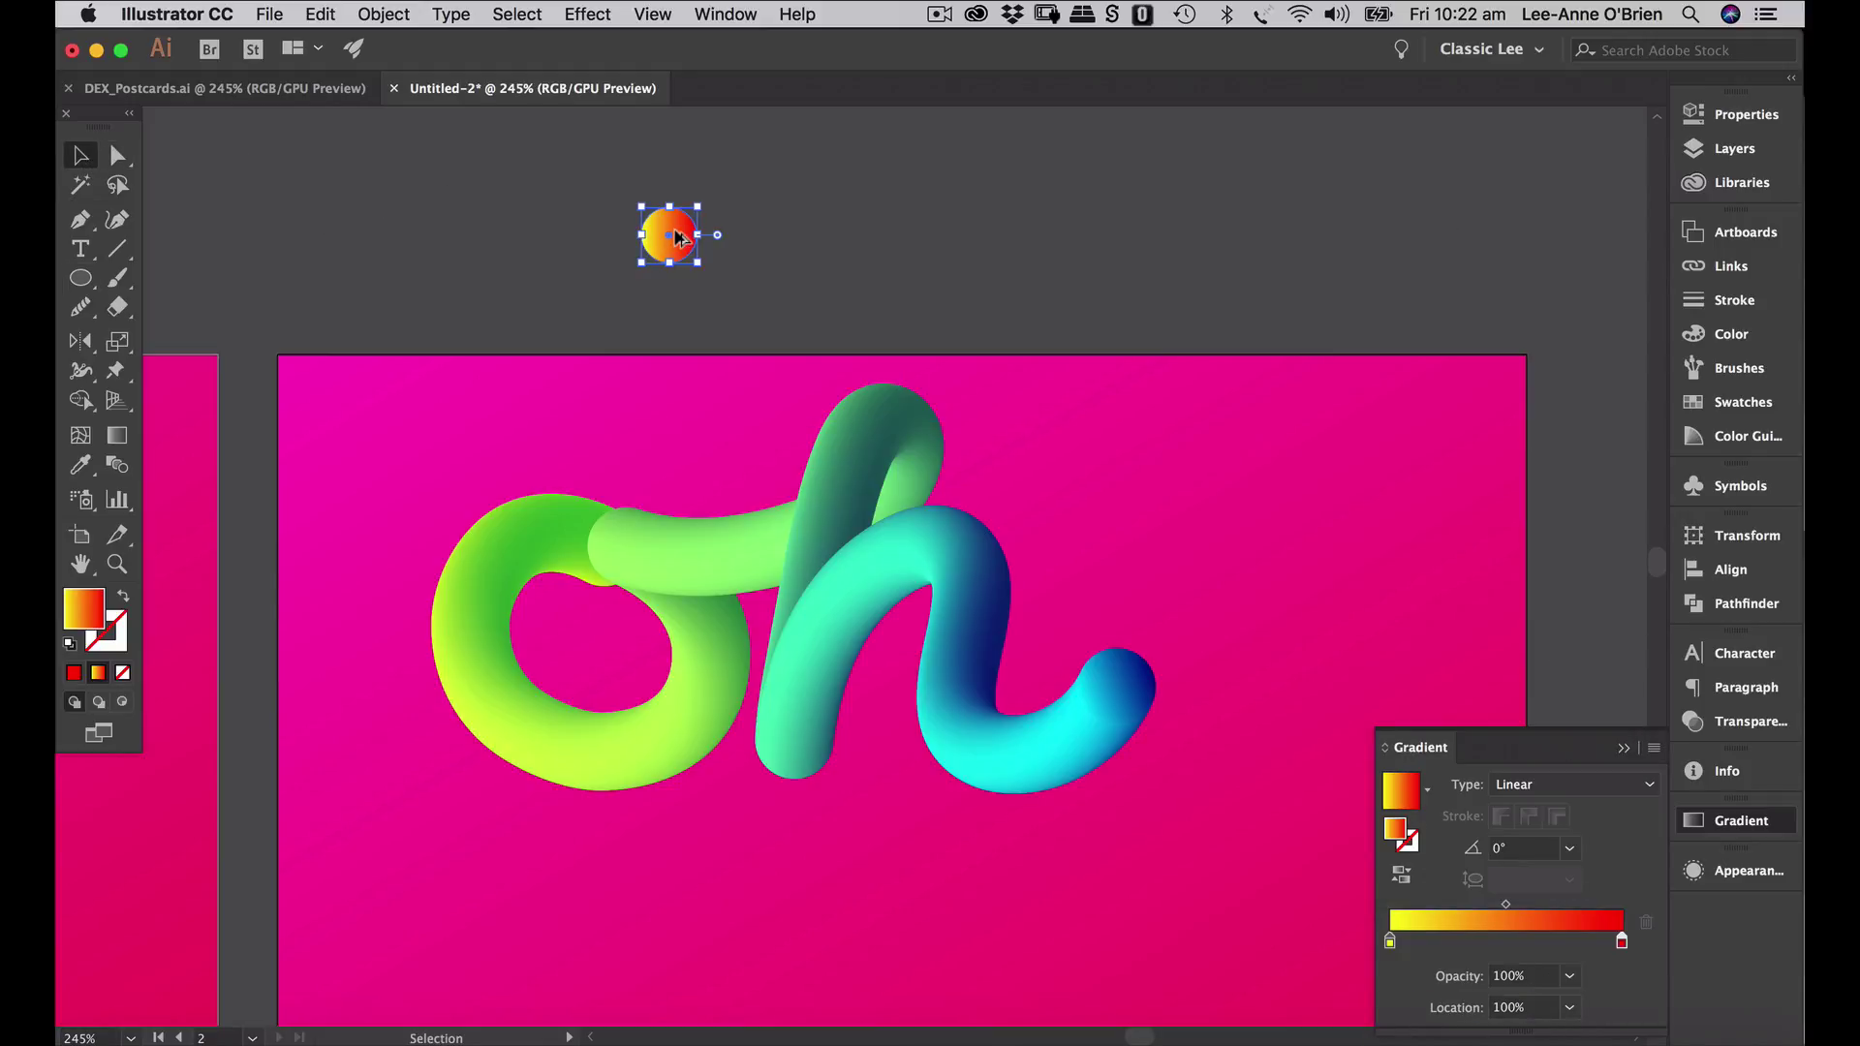
shift+click(677, 238)
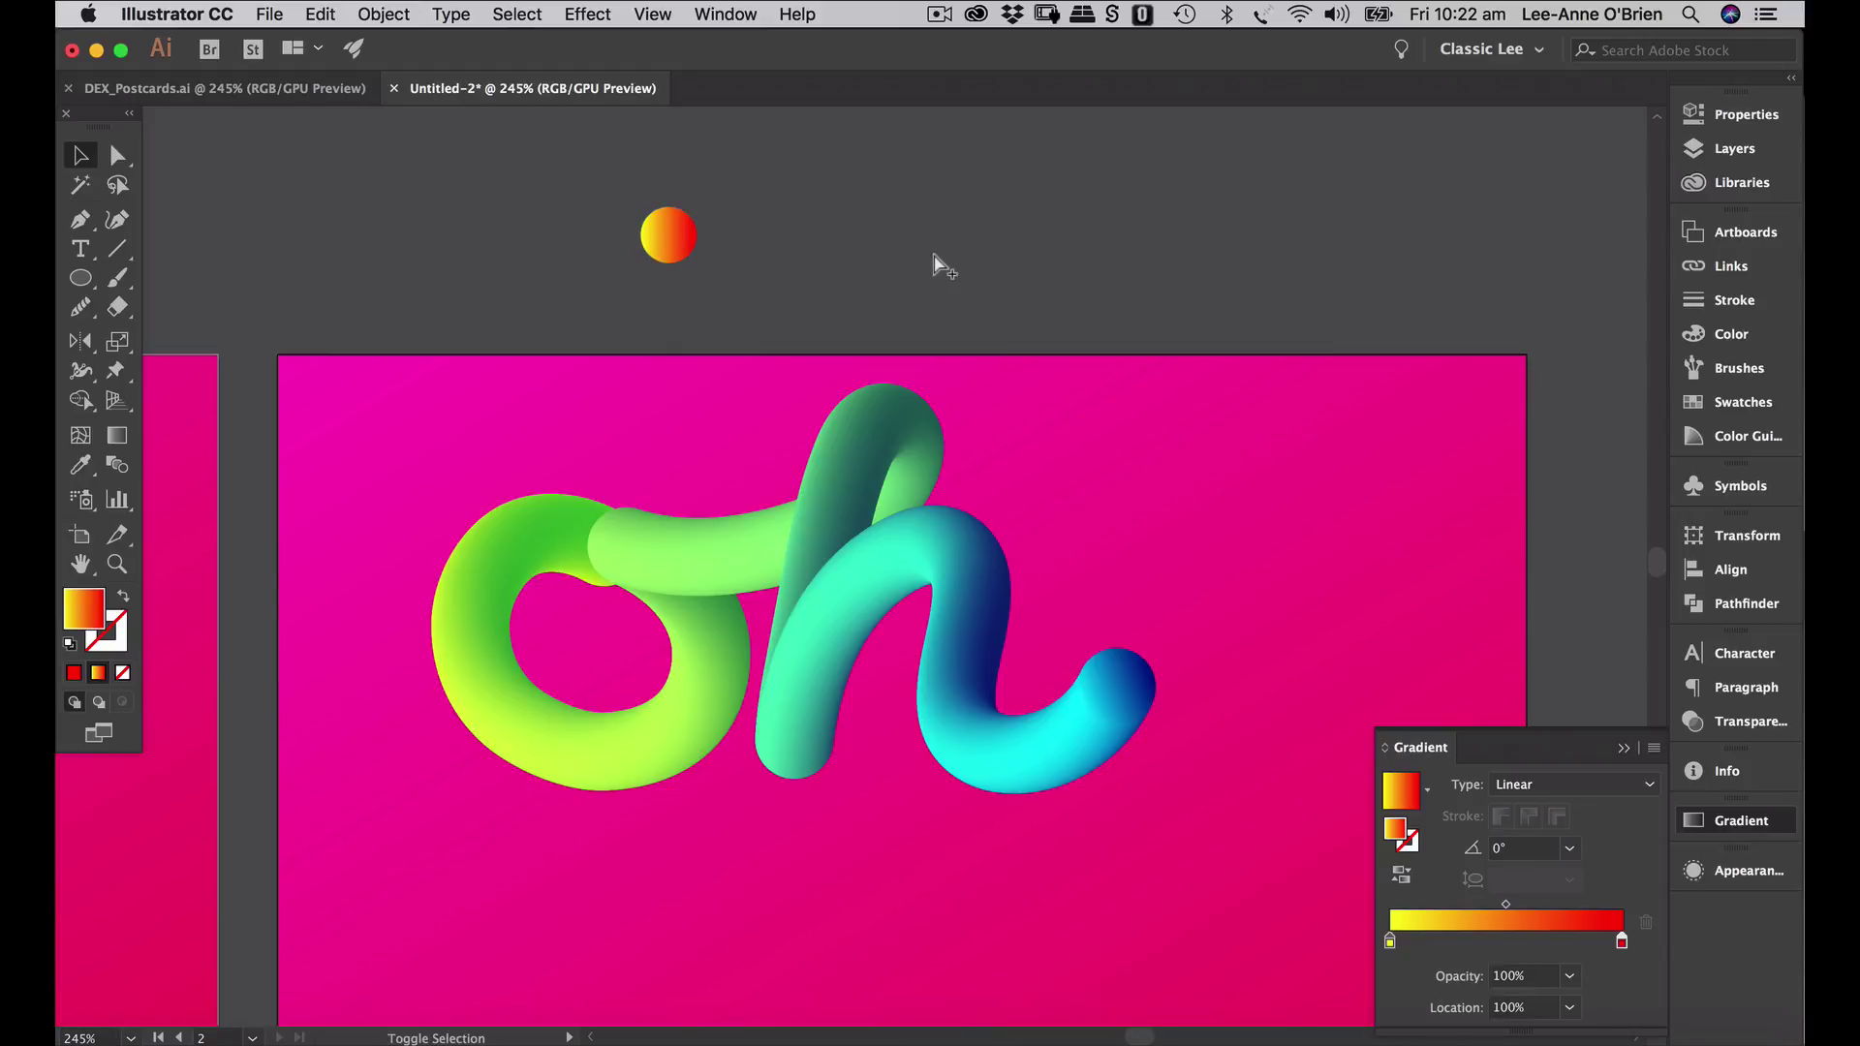
drag(669, 264, 975, 265)
click(1161, 291)
double_click(1391, 942)
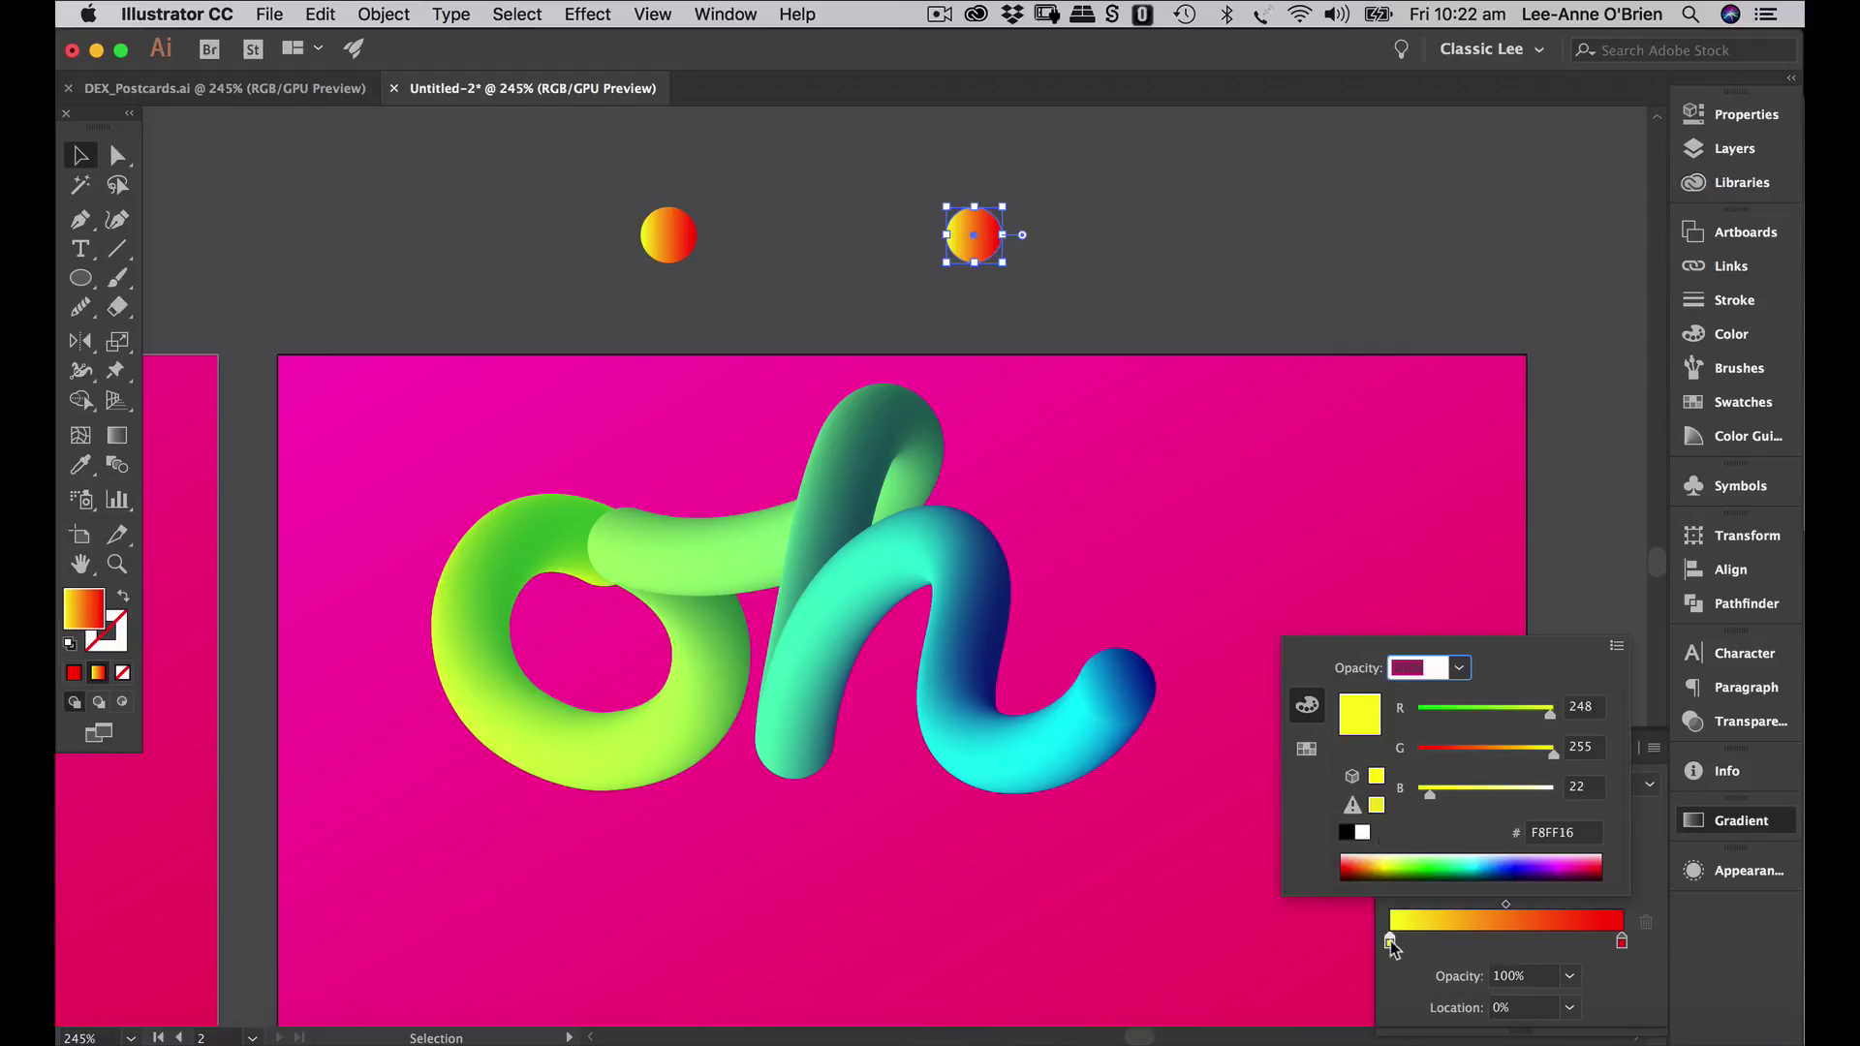
click(1572, 853)
click(1581, 554)
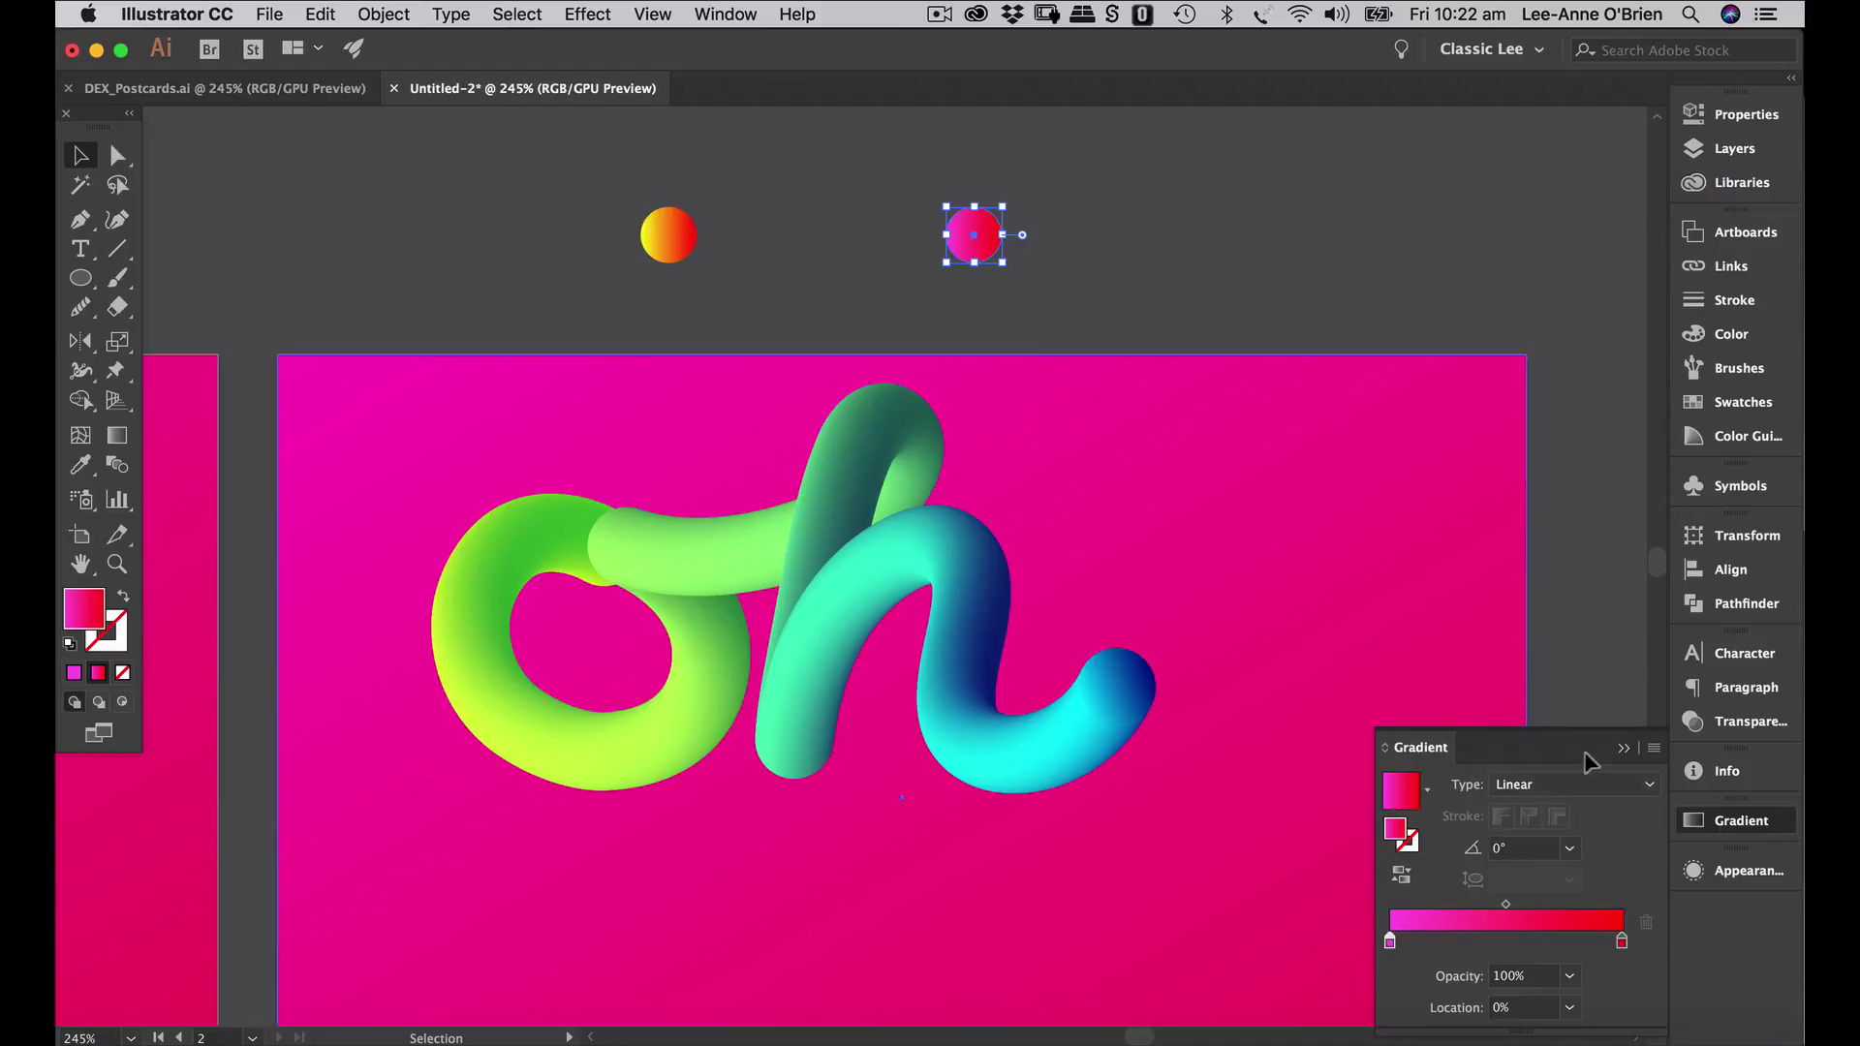
- Make a blend between the yellow-red circle and the magenta-red circle
shift+click(665, 239)
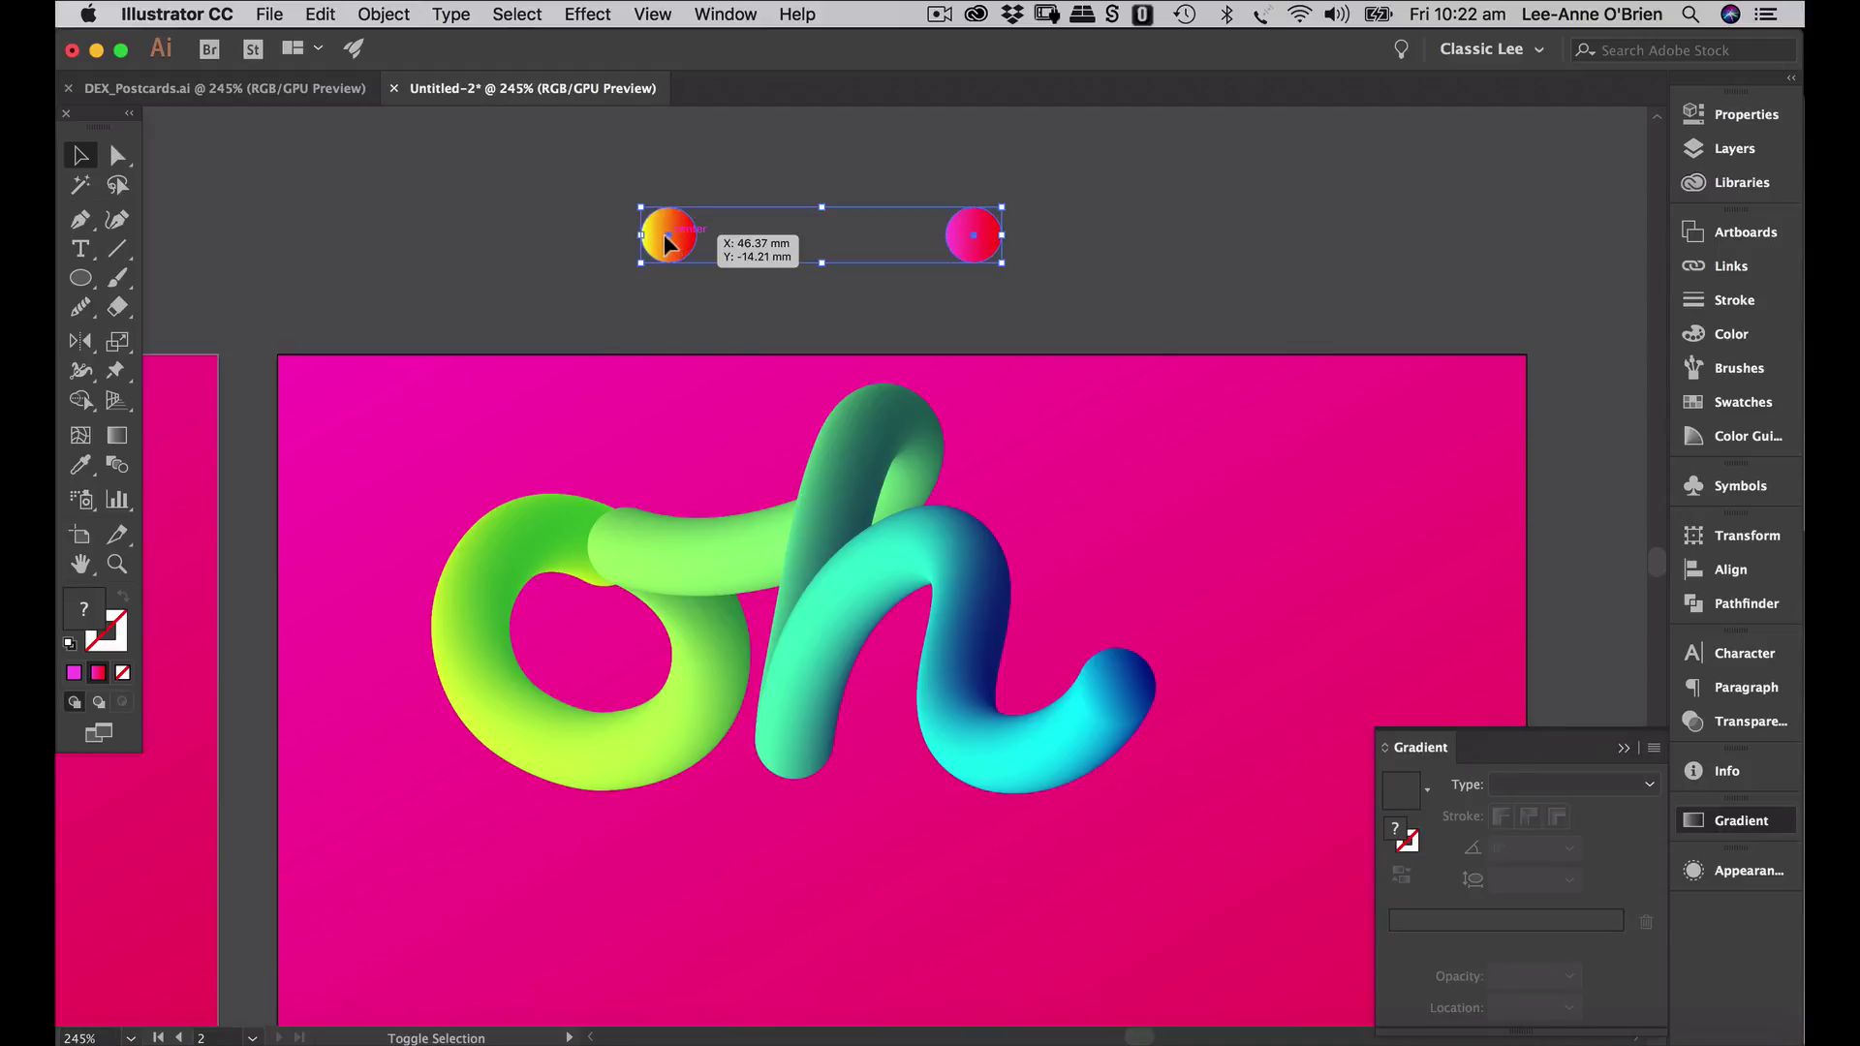
click(397, 12)
mouse_move(468, 611)
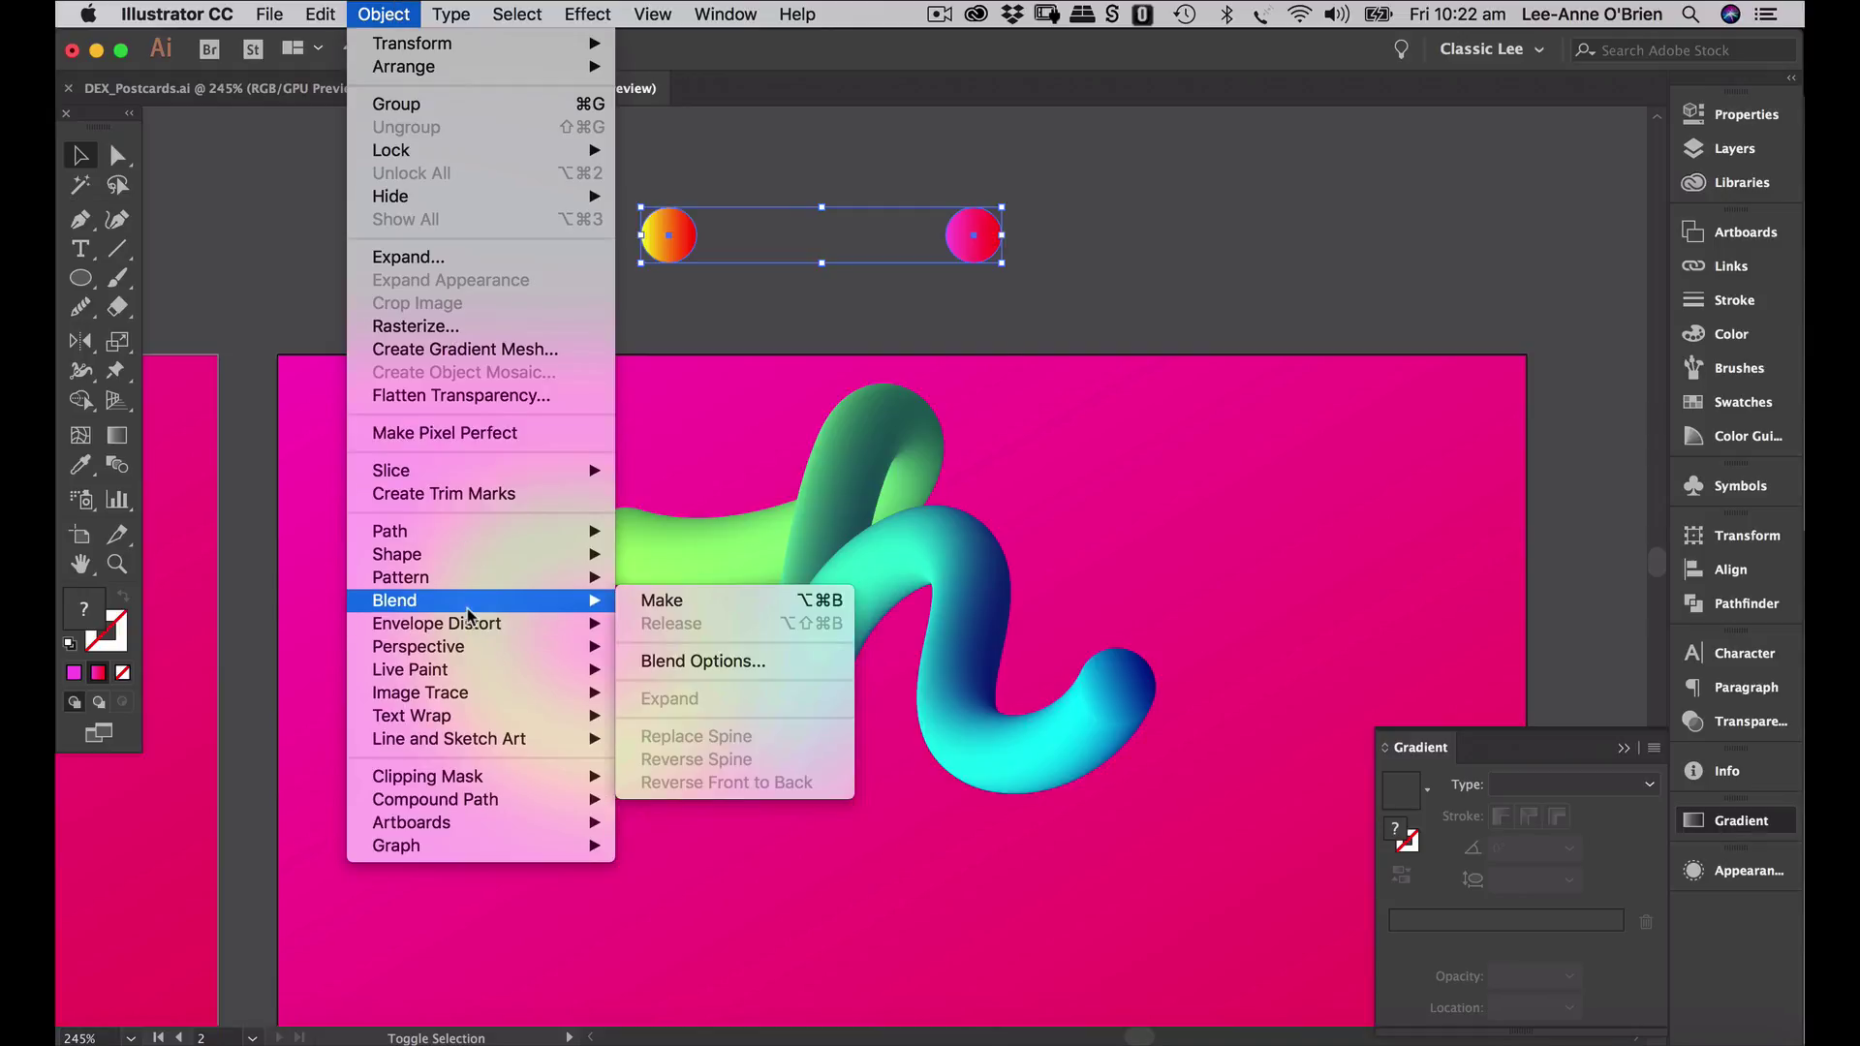
click(727, 606)
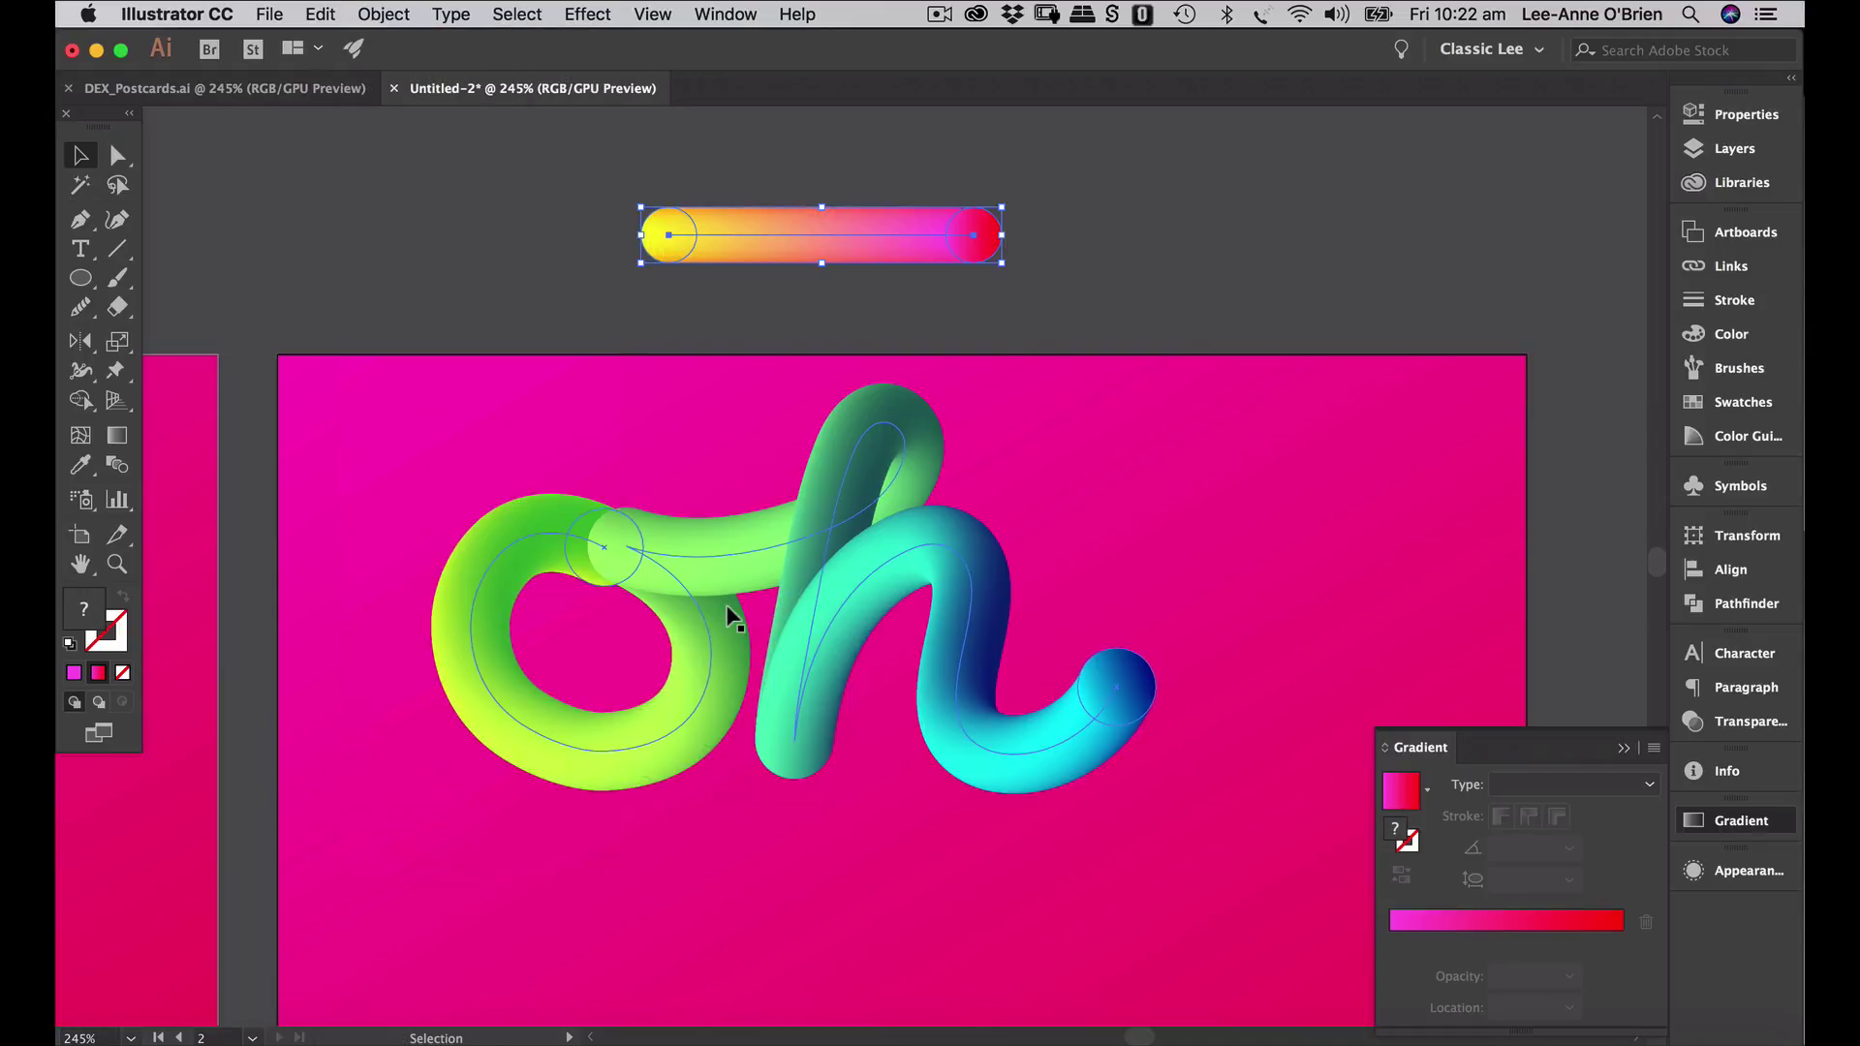
- Delete the "oh" tube lettering from the duplicated artboard, leaving only its gradient background
scroll(1179, 278, right, 5)
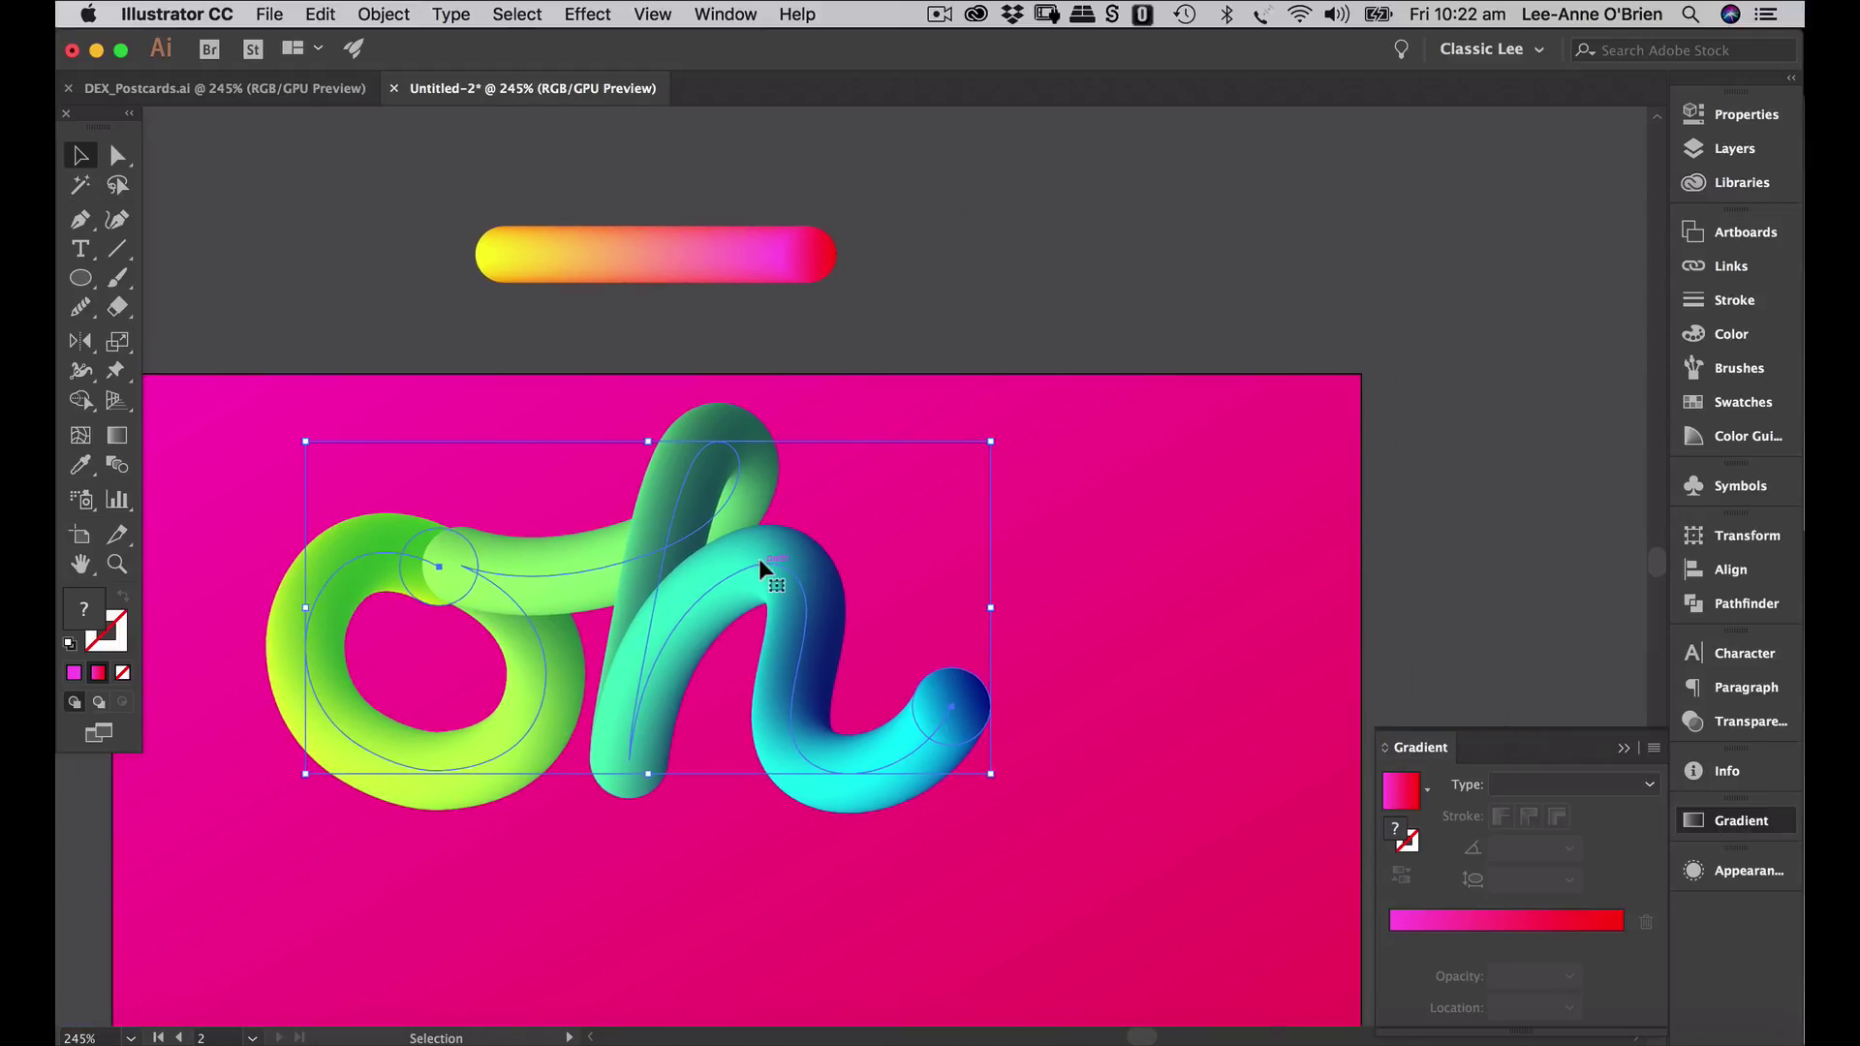
key(Delete)
scroll(747, 552, left, 5)
scroll(747, 552, down, 3)
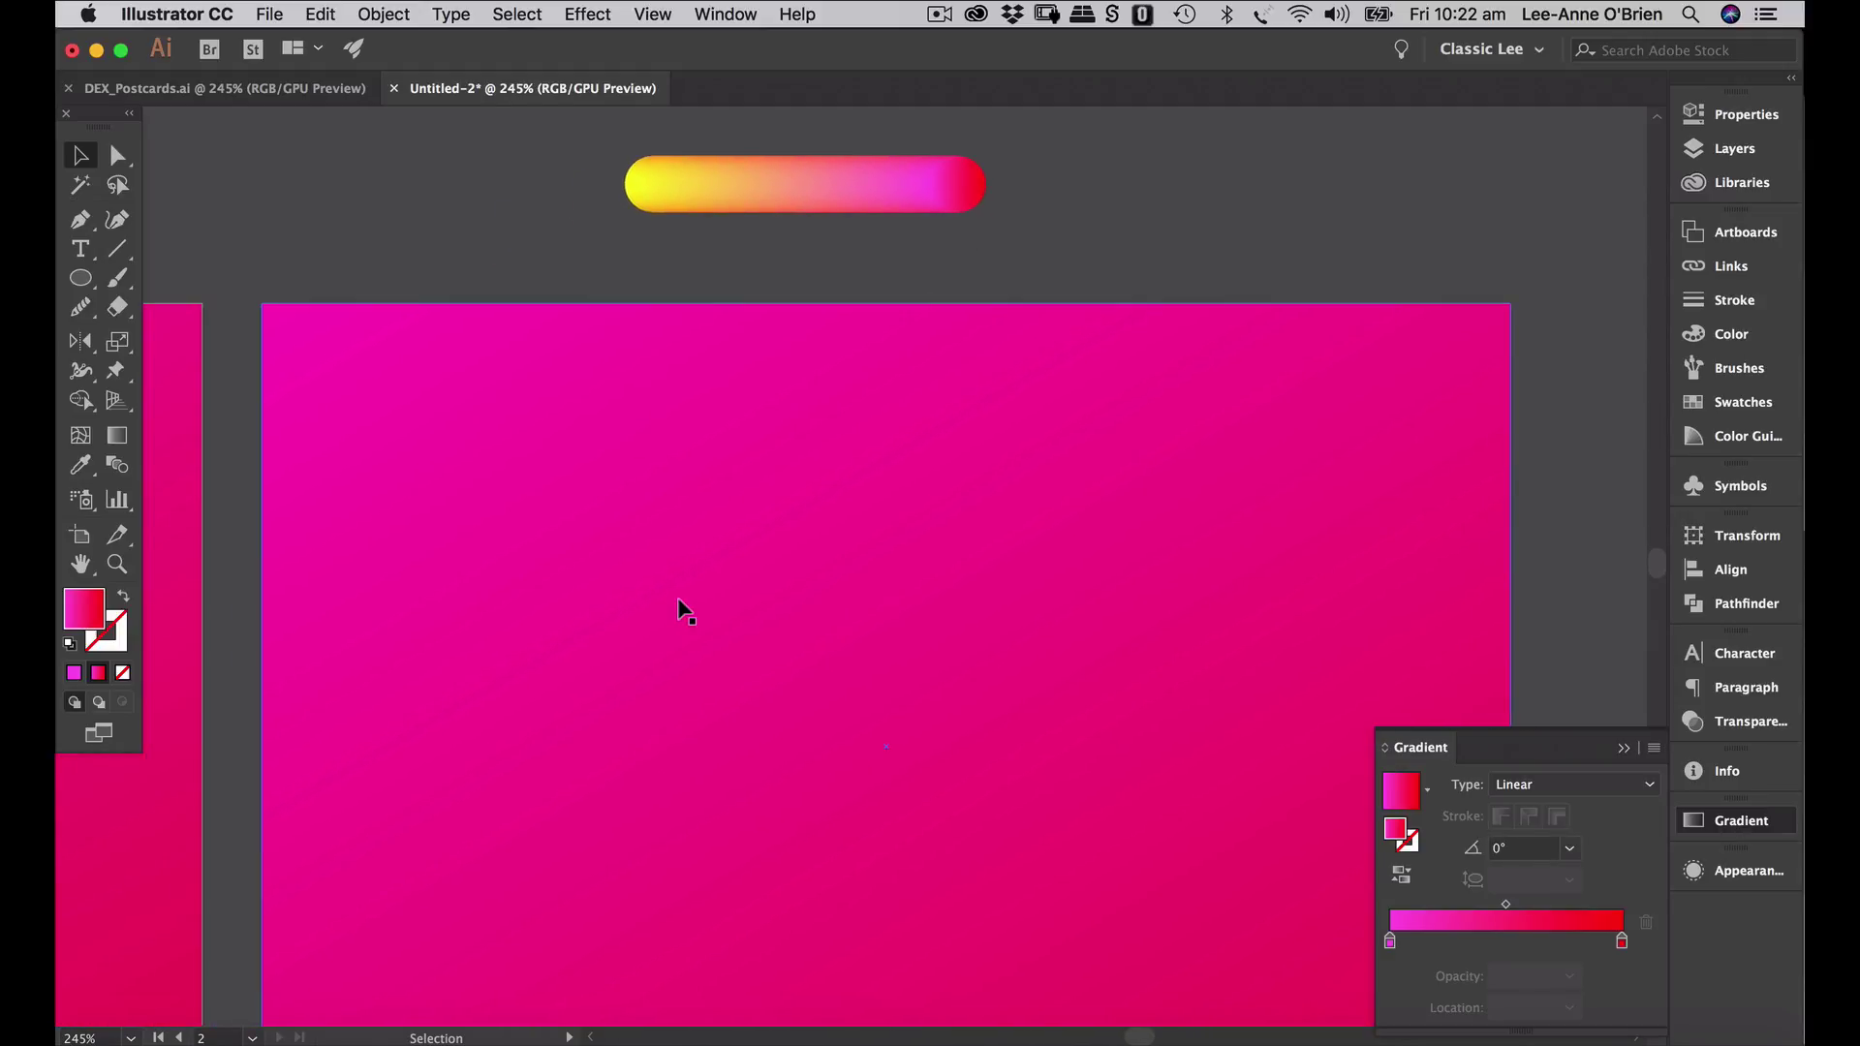
- Handwrite "hello" as one continuous Paintbrush stroke across the duplicated artboard, undoing the stray dot first
click(215, 274)
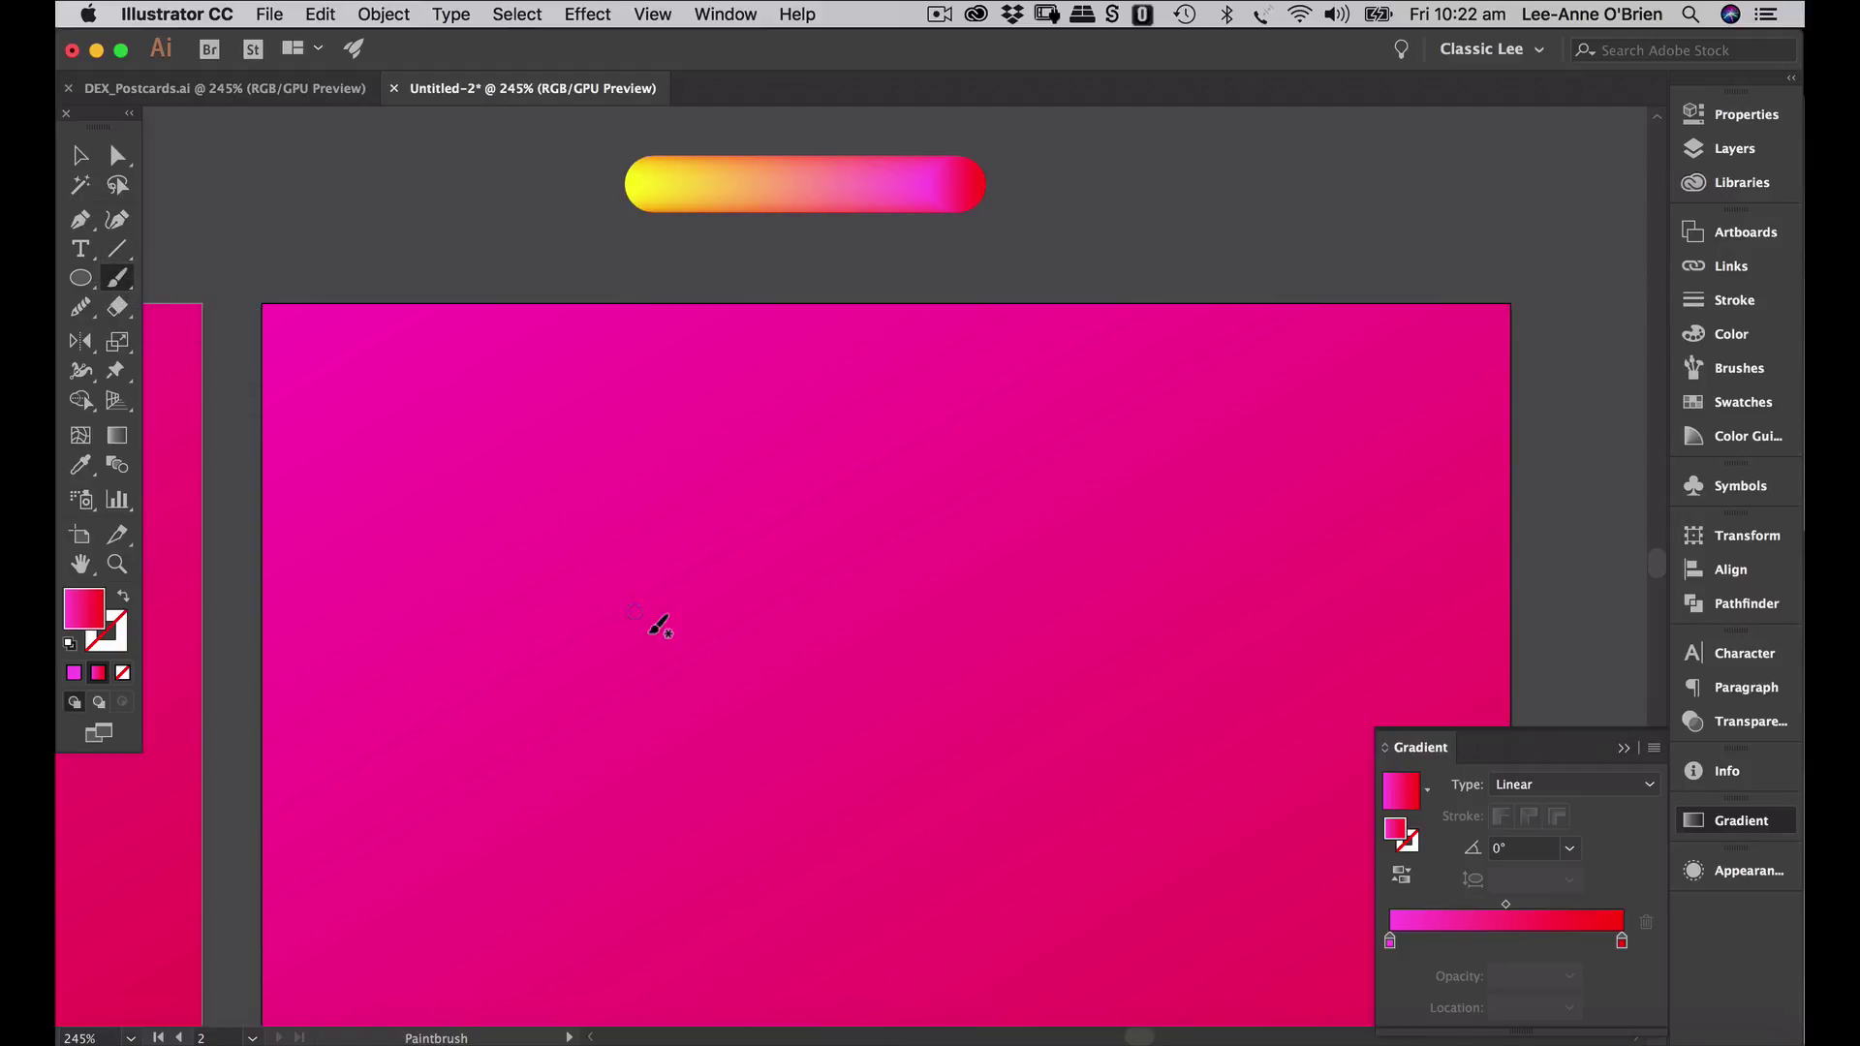
click(484, 629)
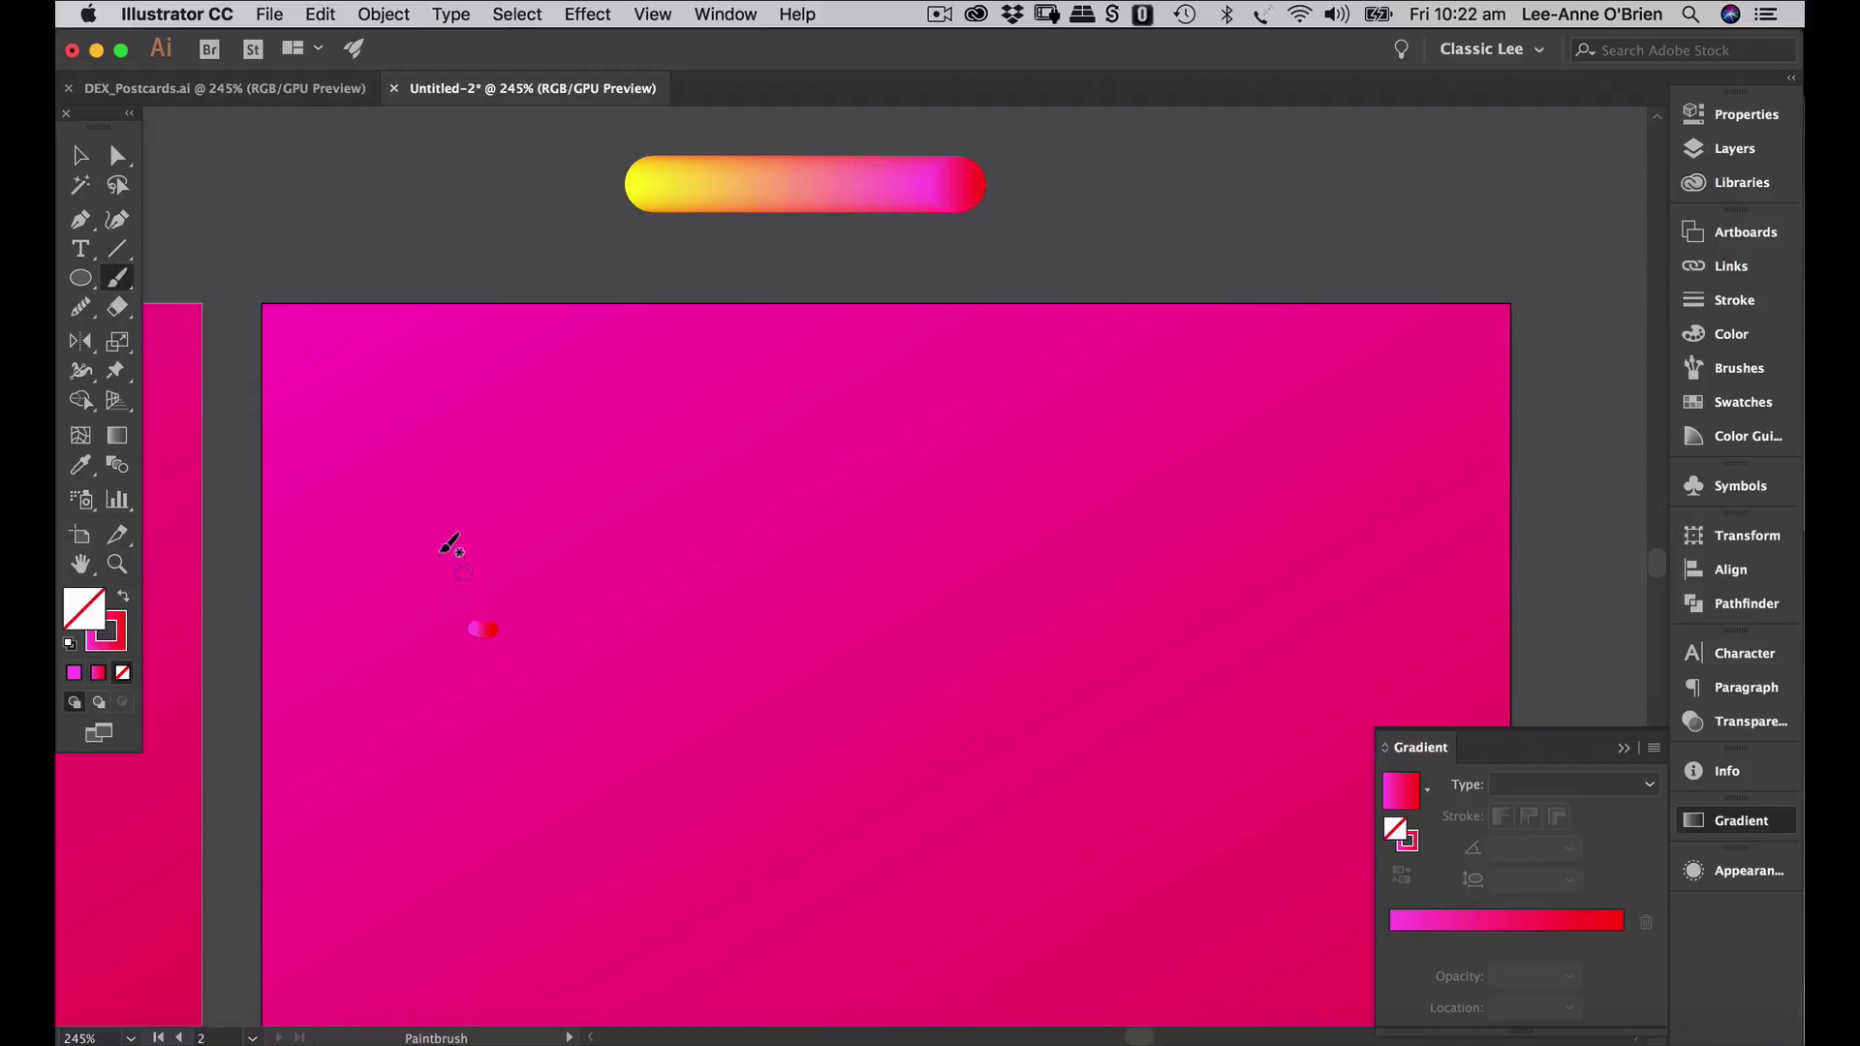
key(ctrl+z)
mouse_move(387, 608)
mouse_down()
mouse_move(553, 495)
mouse_move(617, 393)
mouse_move(573, 386)
mouse_move(449, 759)
mouse_move(533, 563)
mouse_move(611, 524)
mouse_move(614, 616)
mouse_move(576, 742)
mouse_move(624, 820)
mouse_move(737, 811)
mouse_move(828, 682)
mouse_move(771, 614)
mouse_move(693, 703)
mouse_move(716, 816)
mouse_move(857, 813)
mouse_move(946, 701)
mouse_move(978, 528)
mouse_move(913, 554)
mouse_move(896, 770)
mouse_move(1000, 842)
mouse_move(1147, 681)
mouse_move(1135, 535)
mouse_move(1029, 619)
mouse_move(1003, 804)
mouse_move(1072, 883)
mouse_move(1167, 852)
mouse_move(1207, 747)
mouse_move(1260, 751)
mouse_move(1229, 743)
mouse_move(1194, 784)
mouse_move(1190, 906)
mouse_move(1276, 889)
mouse_move(1274, 806)
mouse_move(1248, 750)
mouse_move(1320, 760)
mouse_move(1350, 676)
mouse_move(1277, 628)
mouse_move(1315, 644)
mouse_up()
key(shift+x)
- Replace the spine of the yellow-to-magenta blend with the handwritten "hello" path, then deselect it
click(82, 155)
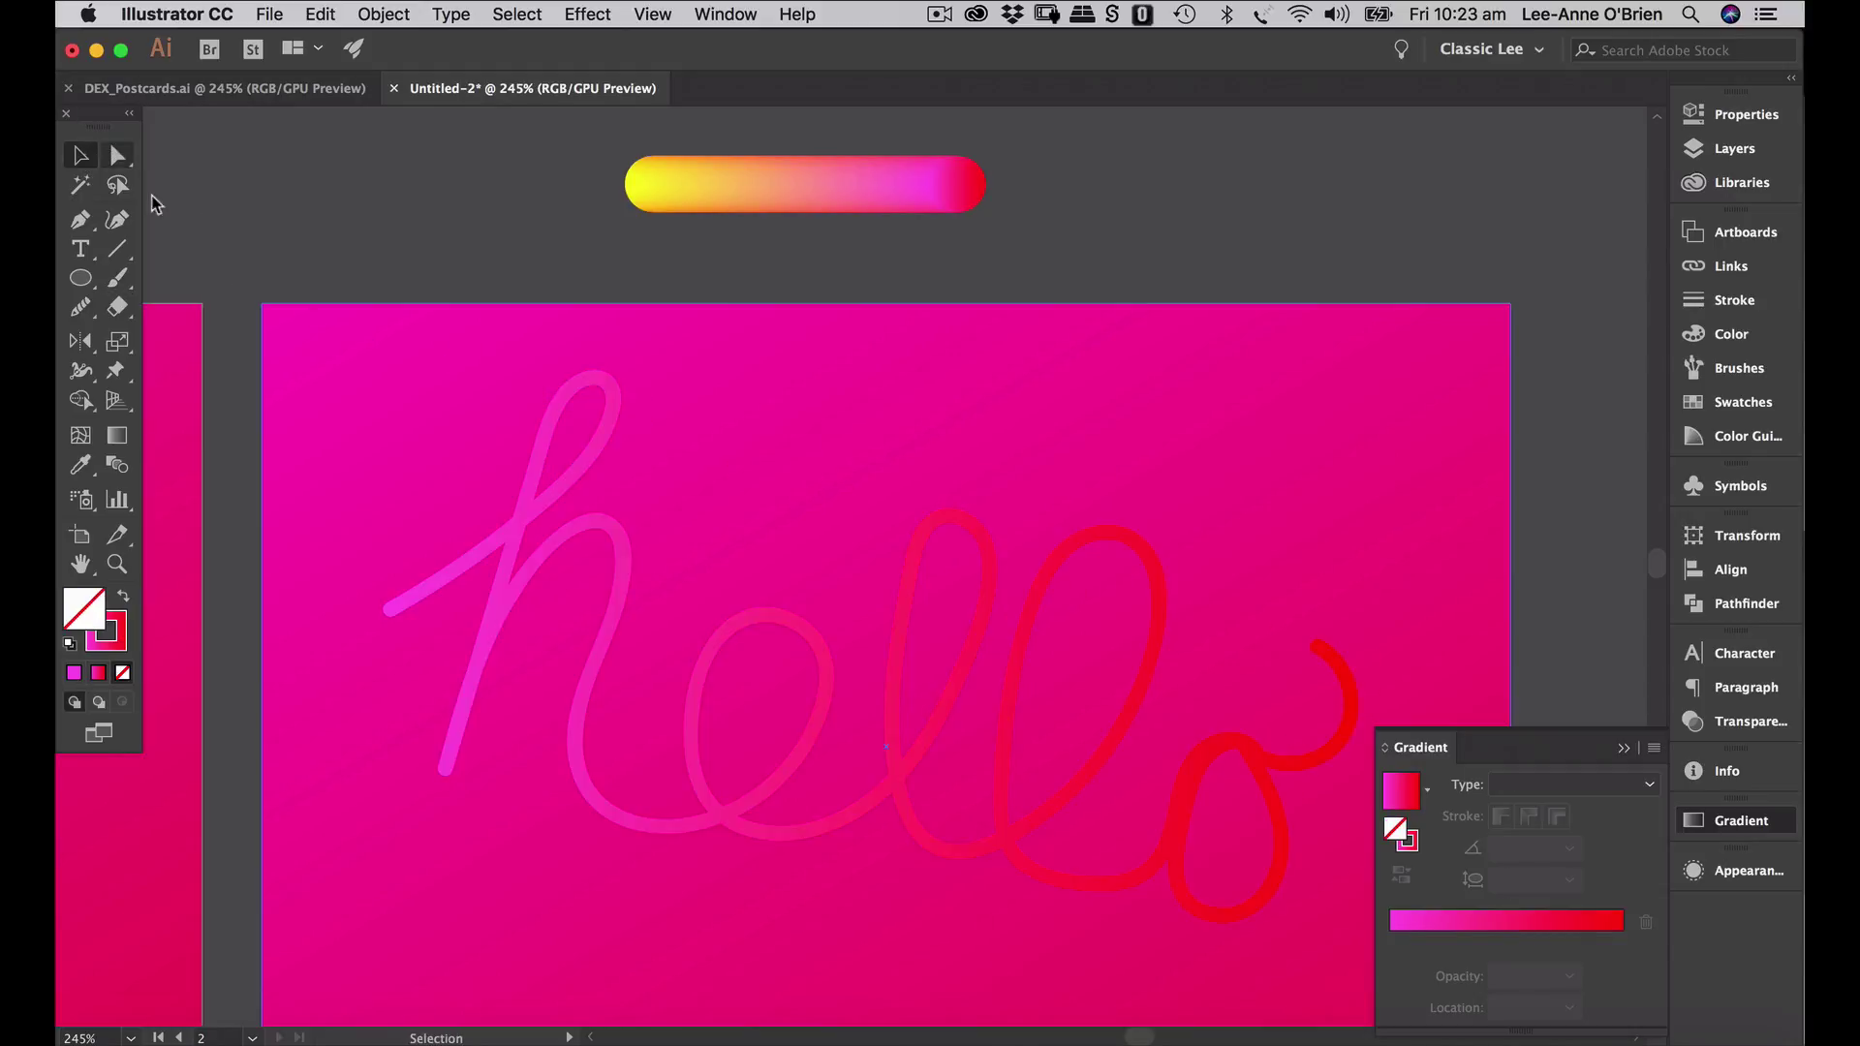
click(612, 616)
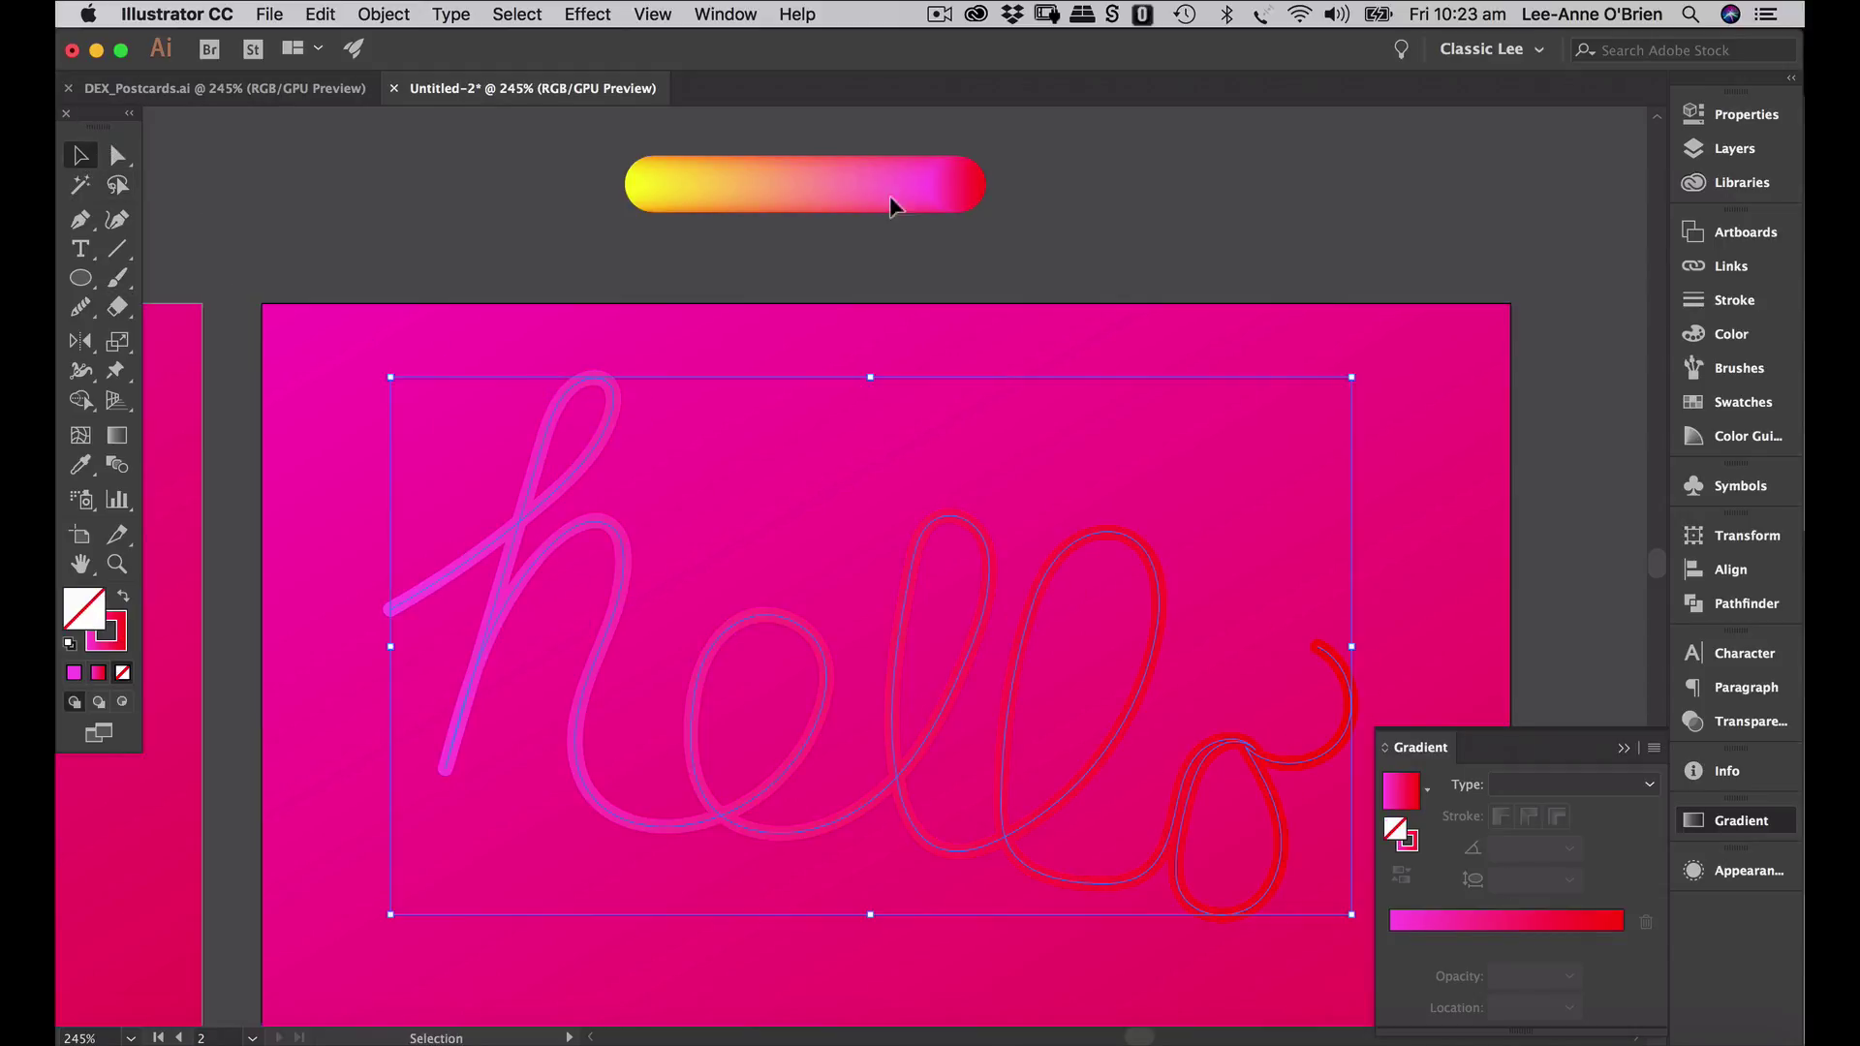
shift+click(833, 186)
click(384, 15)
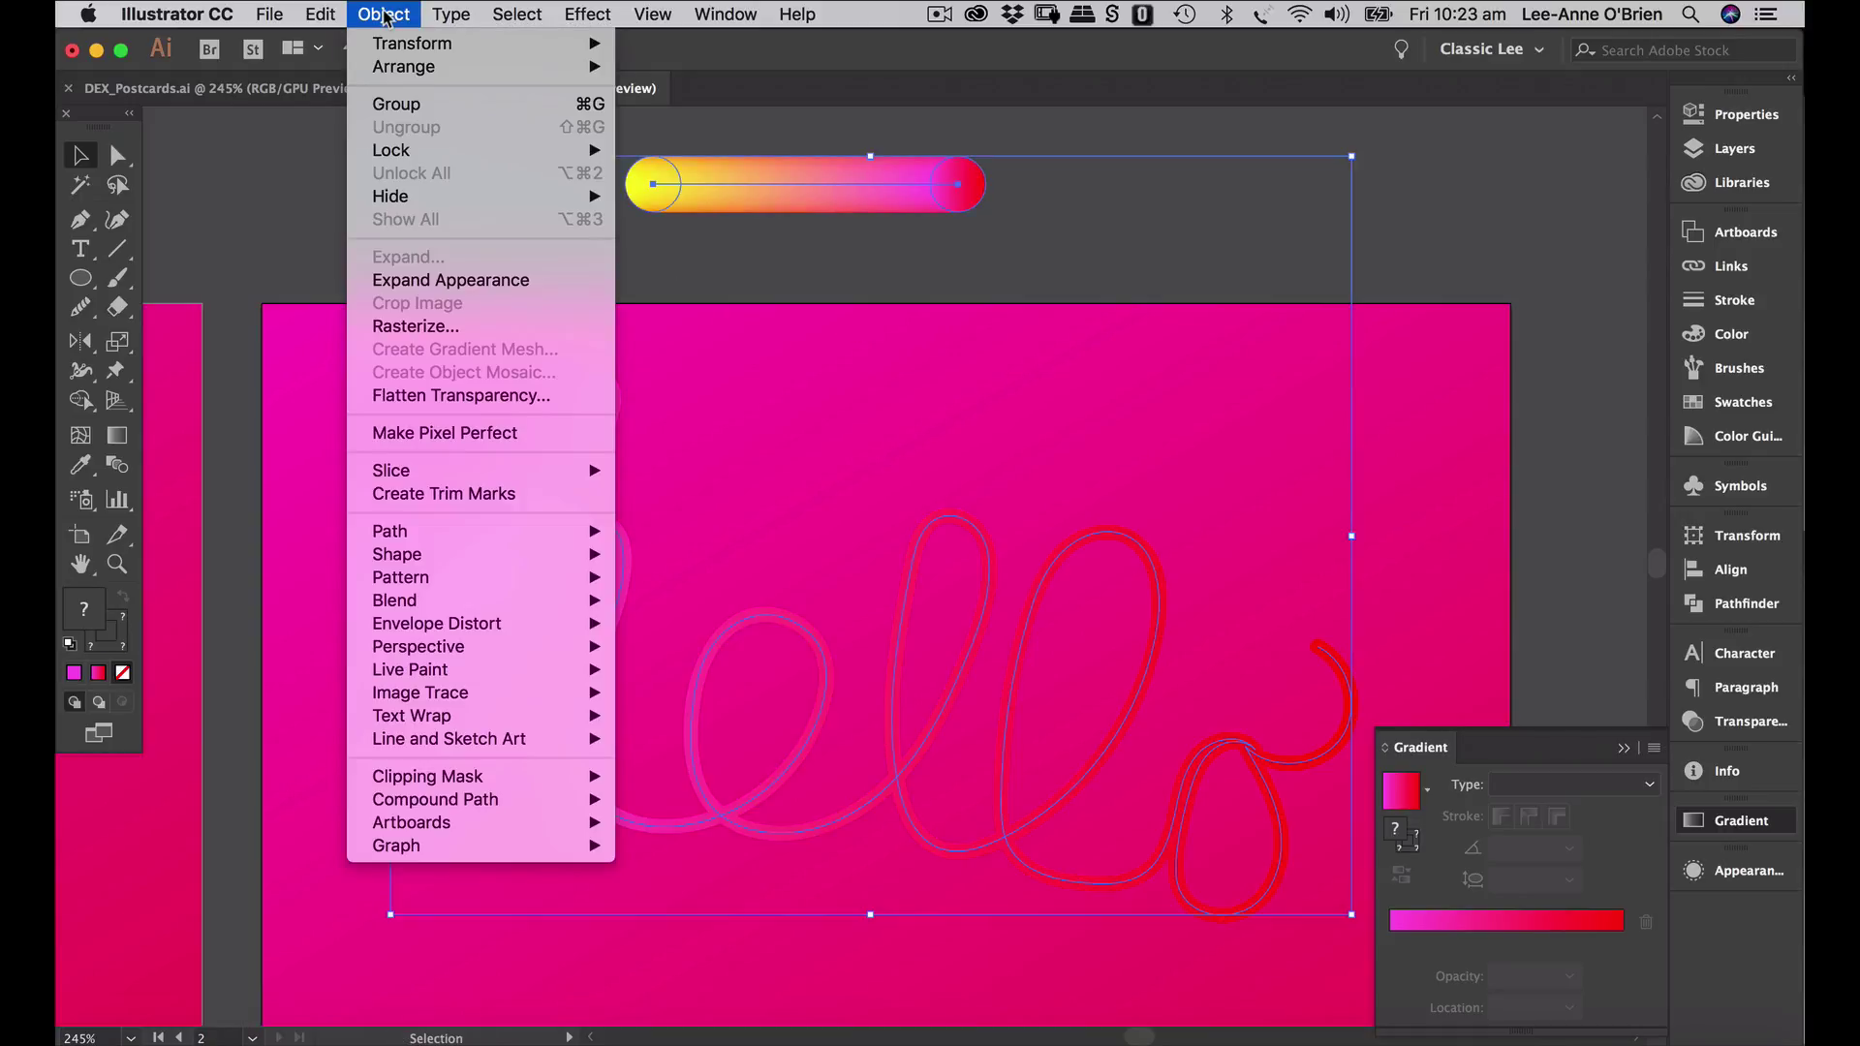
mouse_move(448, 608)
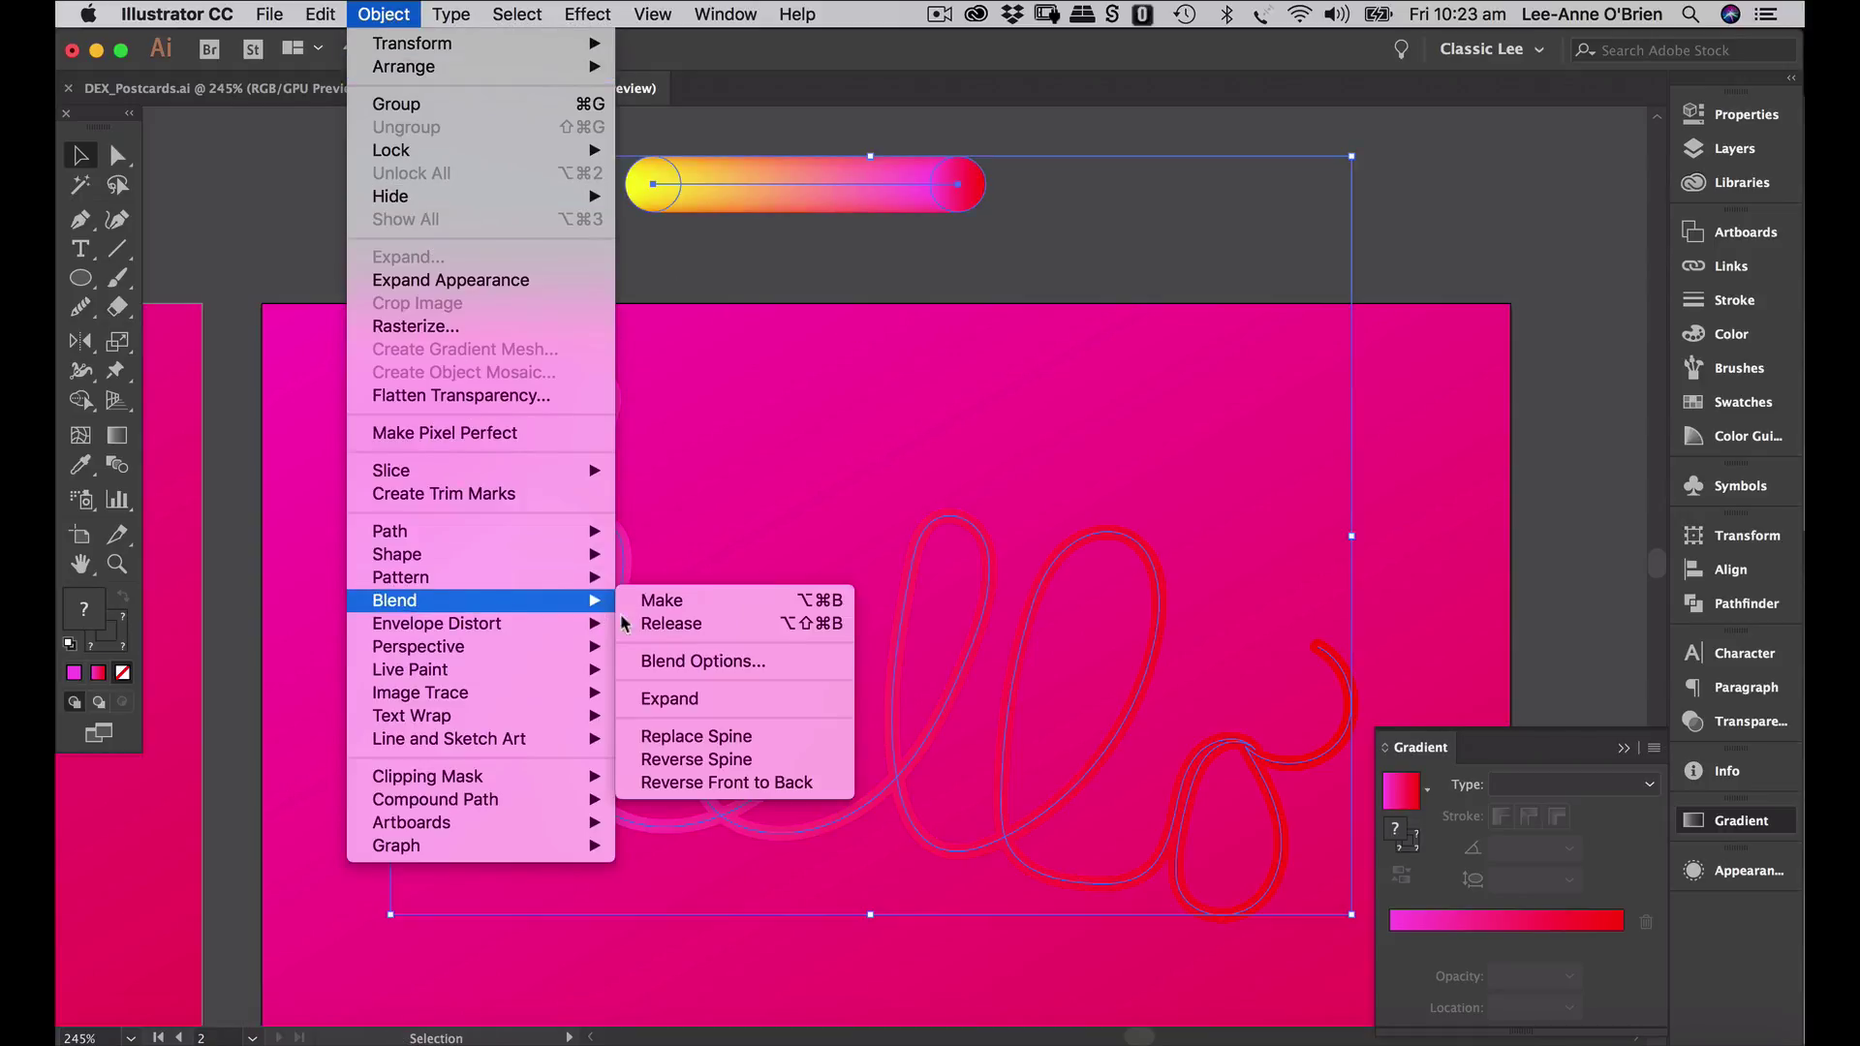
click(751, 738)
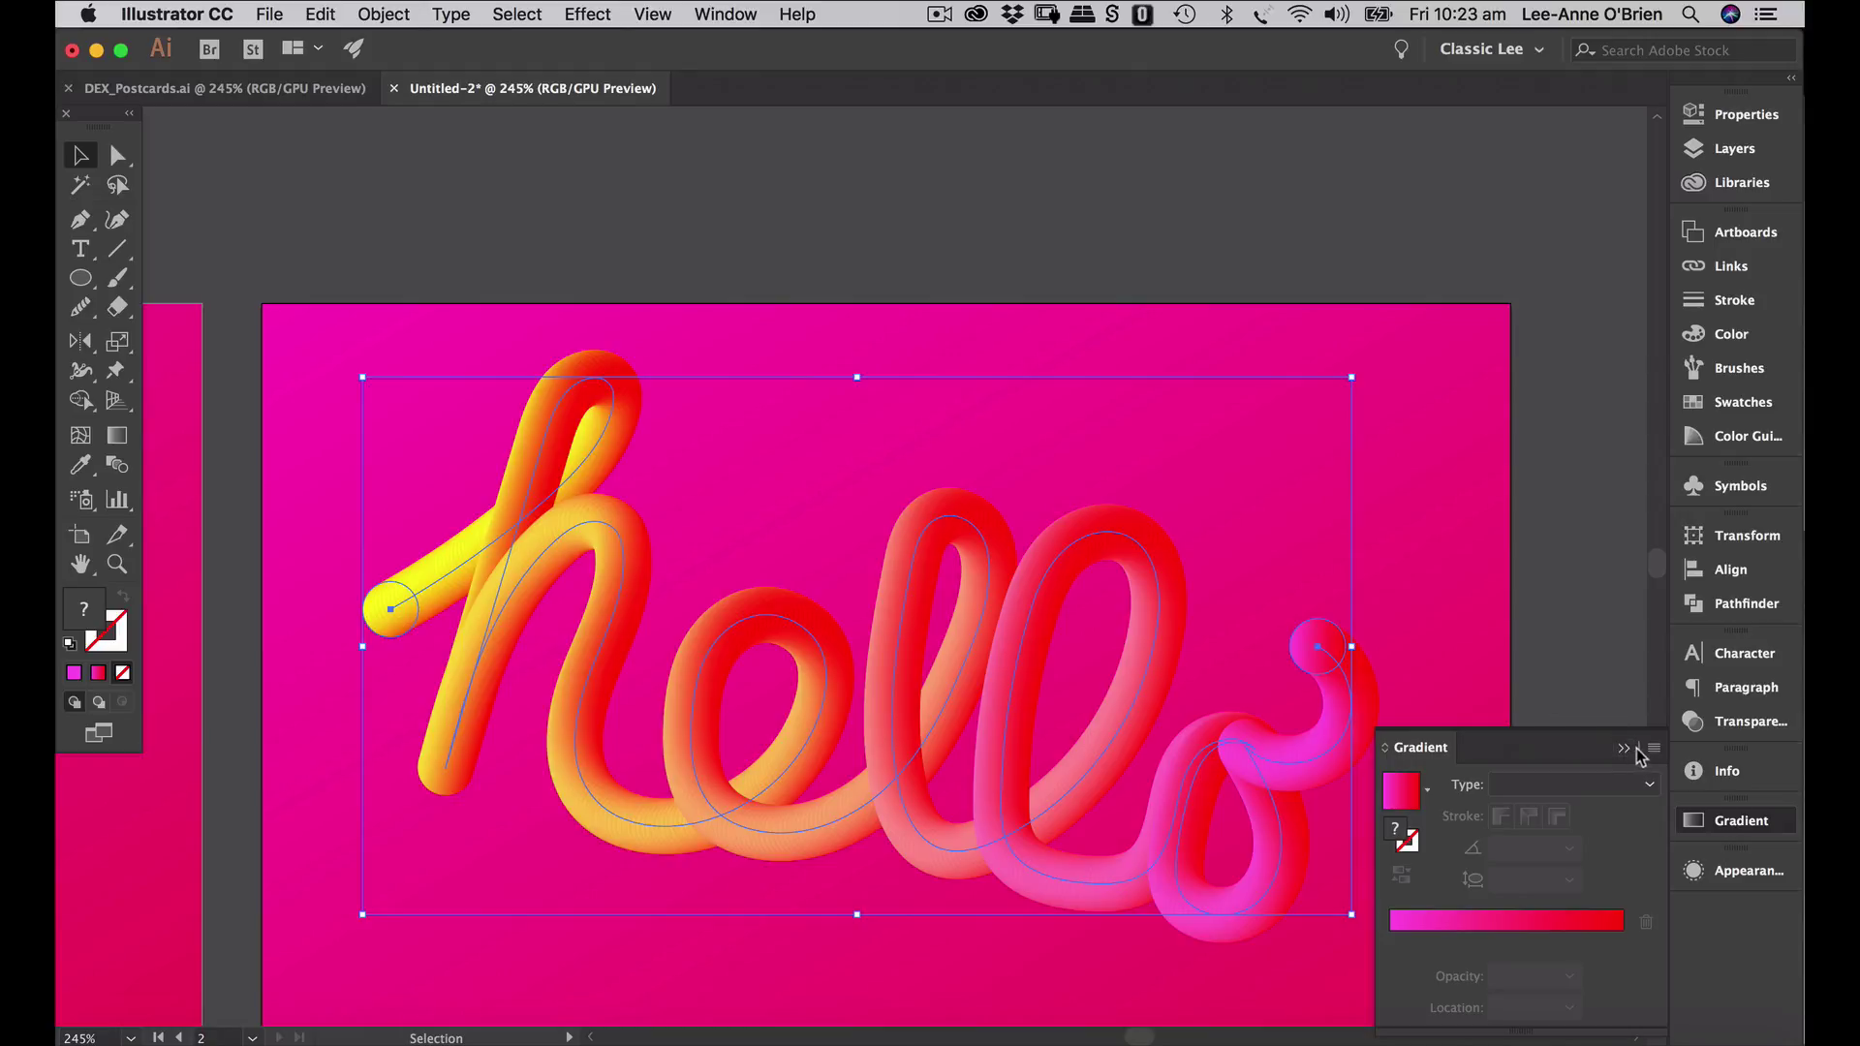
click(1637, 749)
click(1522, 500)
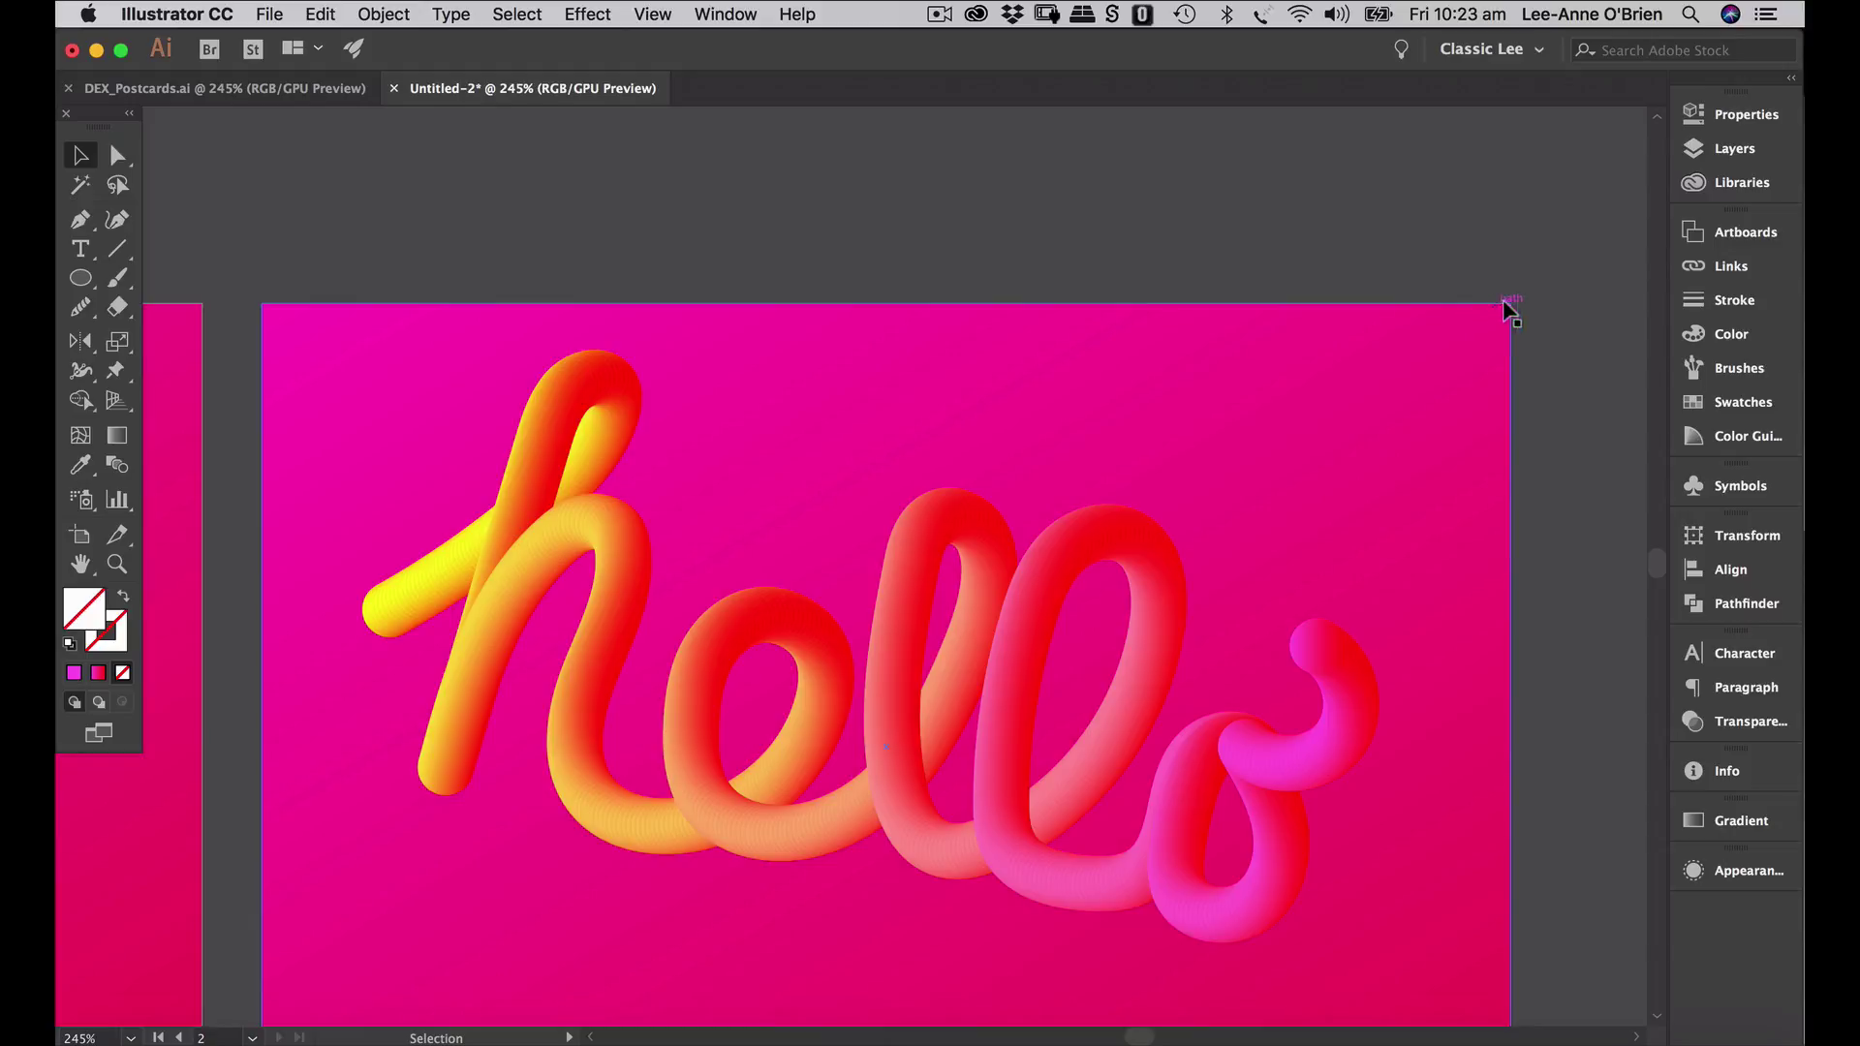
- Fit the "hello" artboard in the window and go back to the first artboard to view "oh yes"
key(super)
key(super+0)
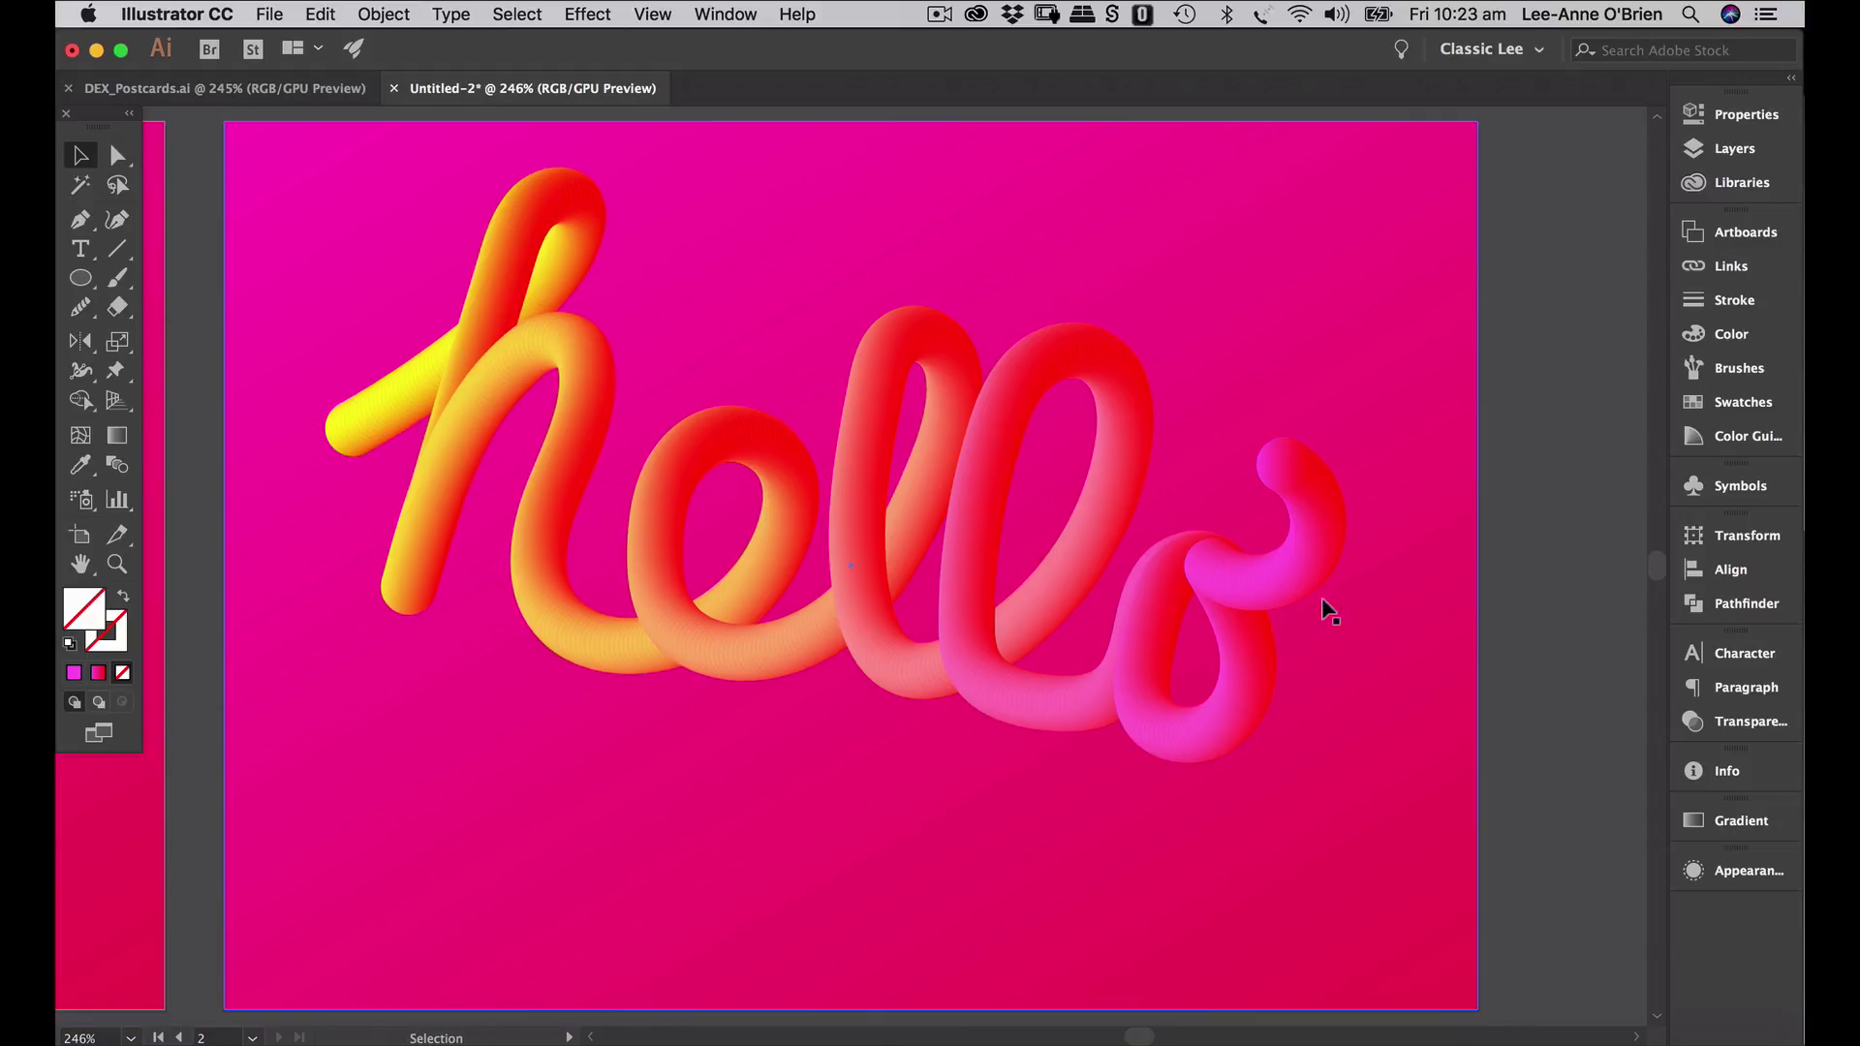
click(179, 1037)
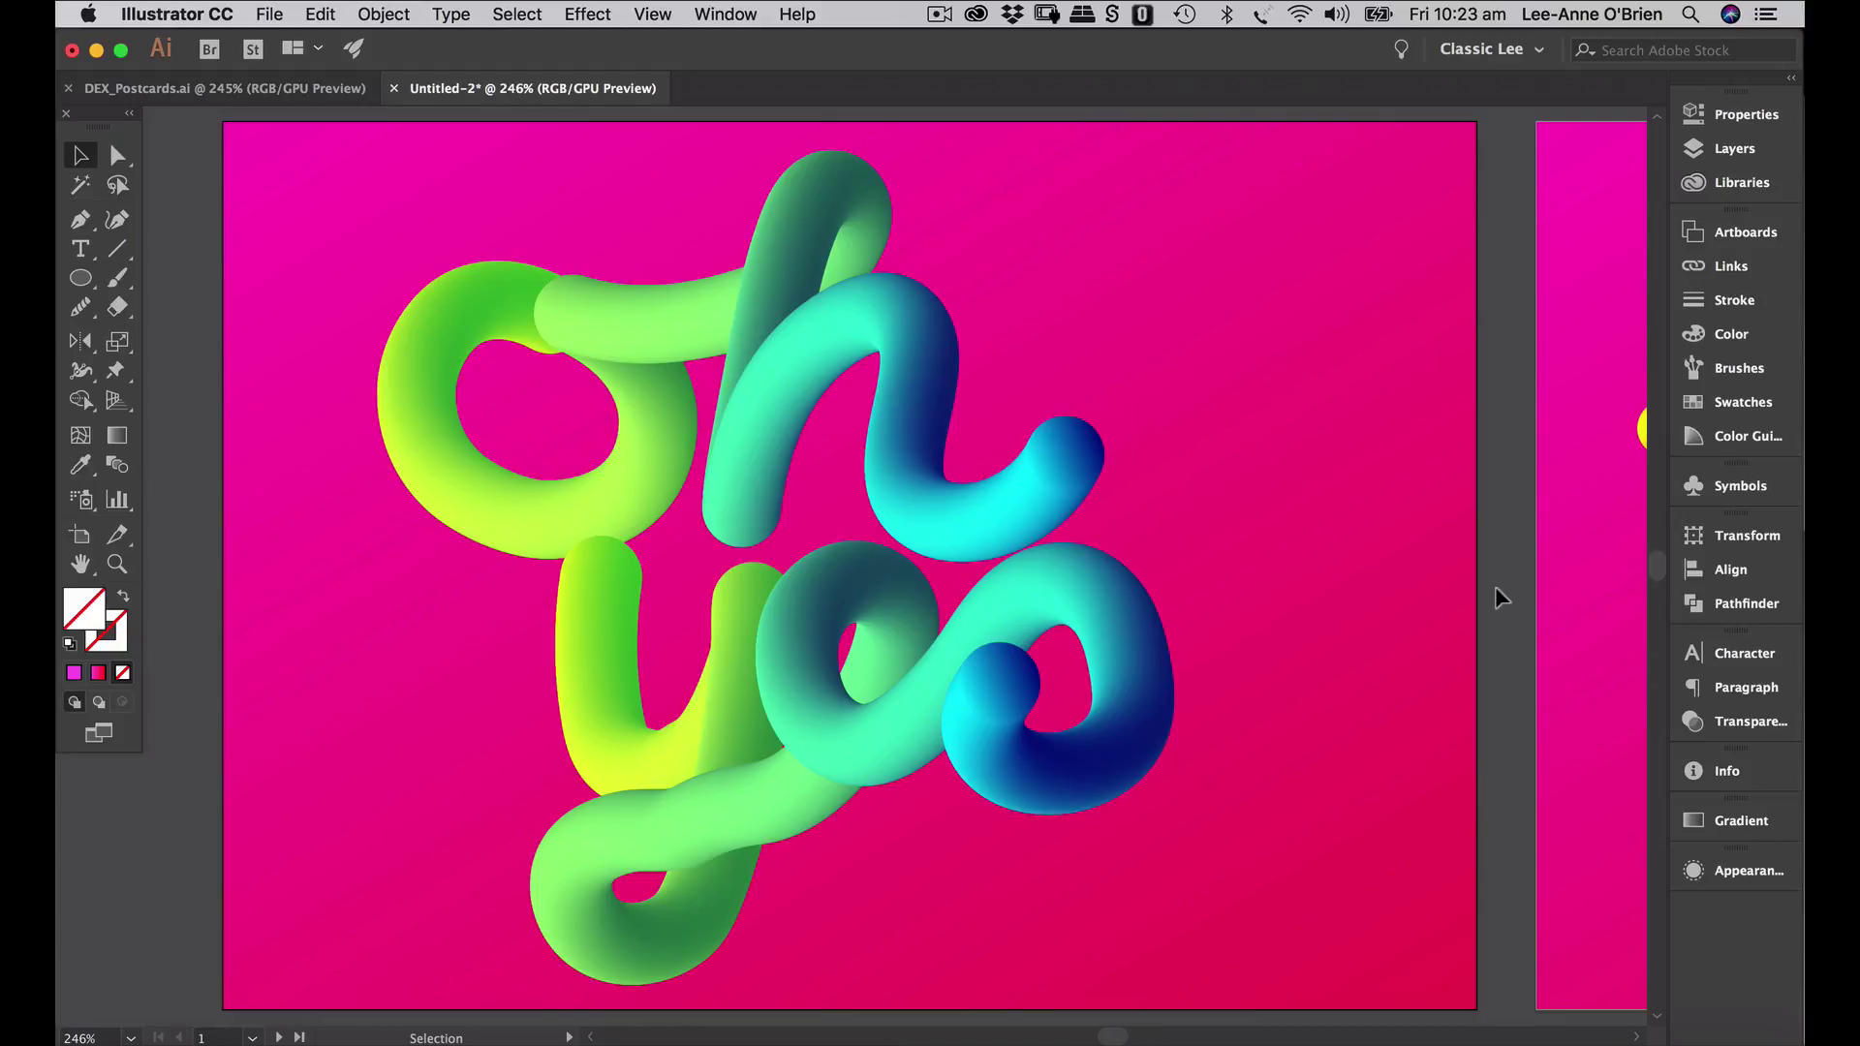